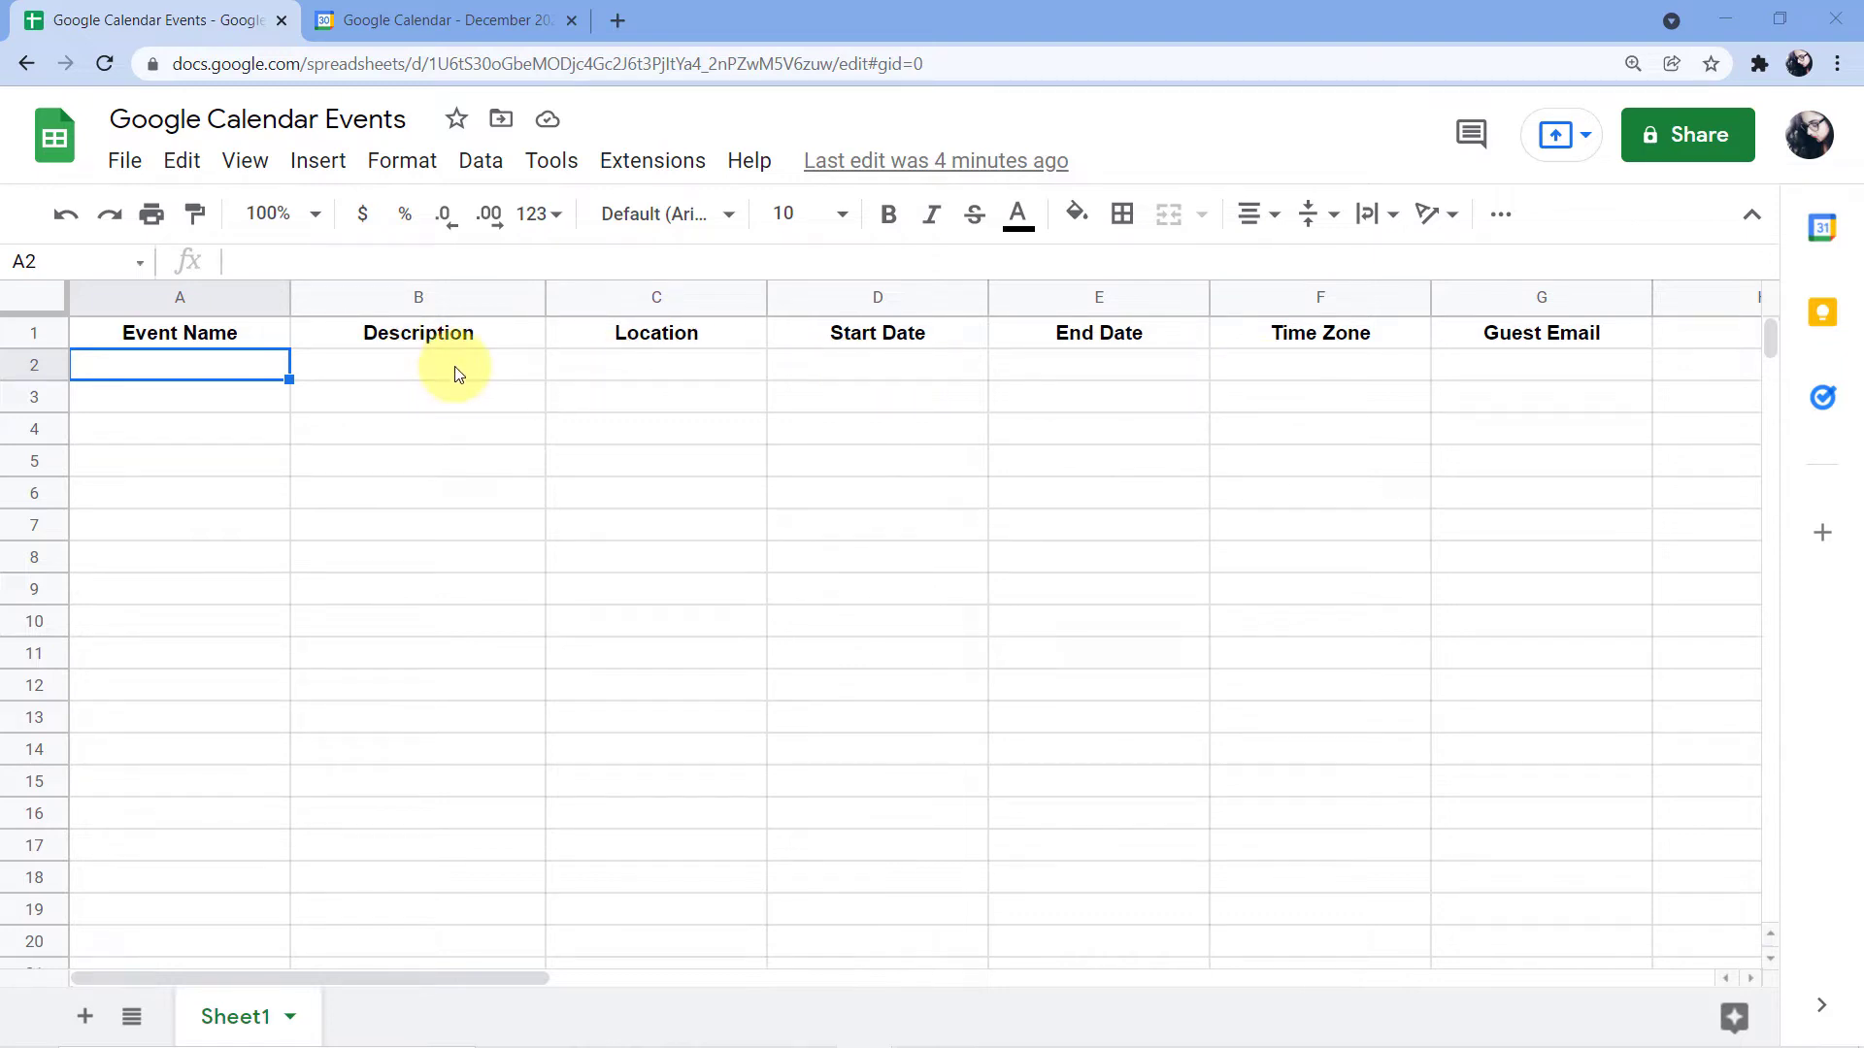
# Step: Paste the New Team Orientation event for Hyderabad, India, 06/12/2021 to 10/12/2021, Asia/Kolkata, with its description and guest email into row 2
pyautogui.click(417, 19)
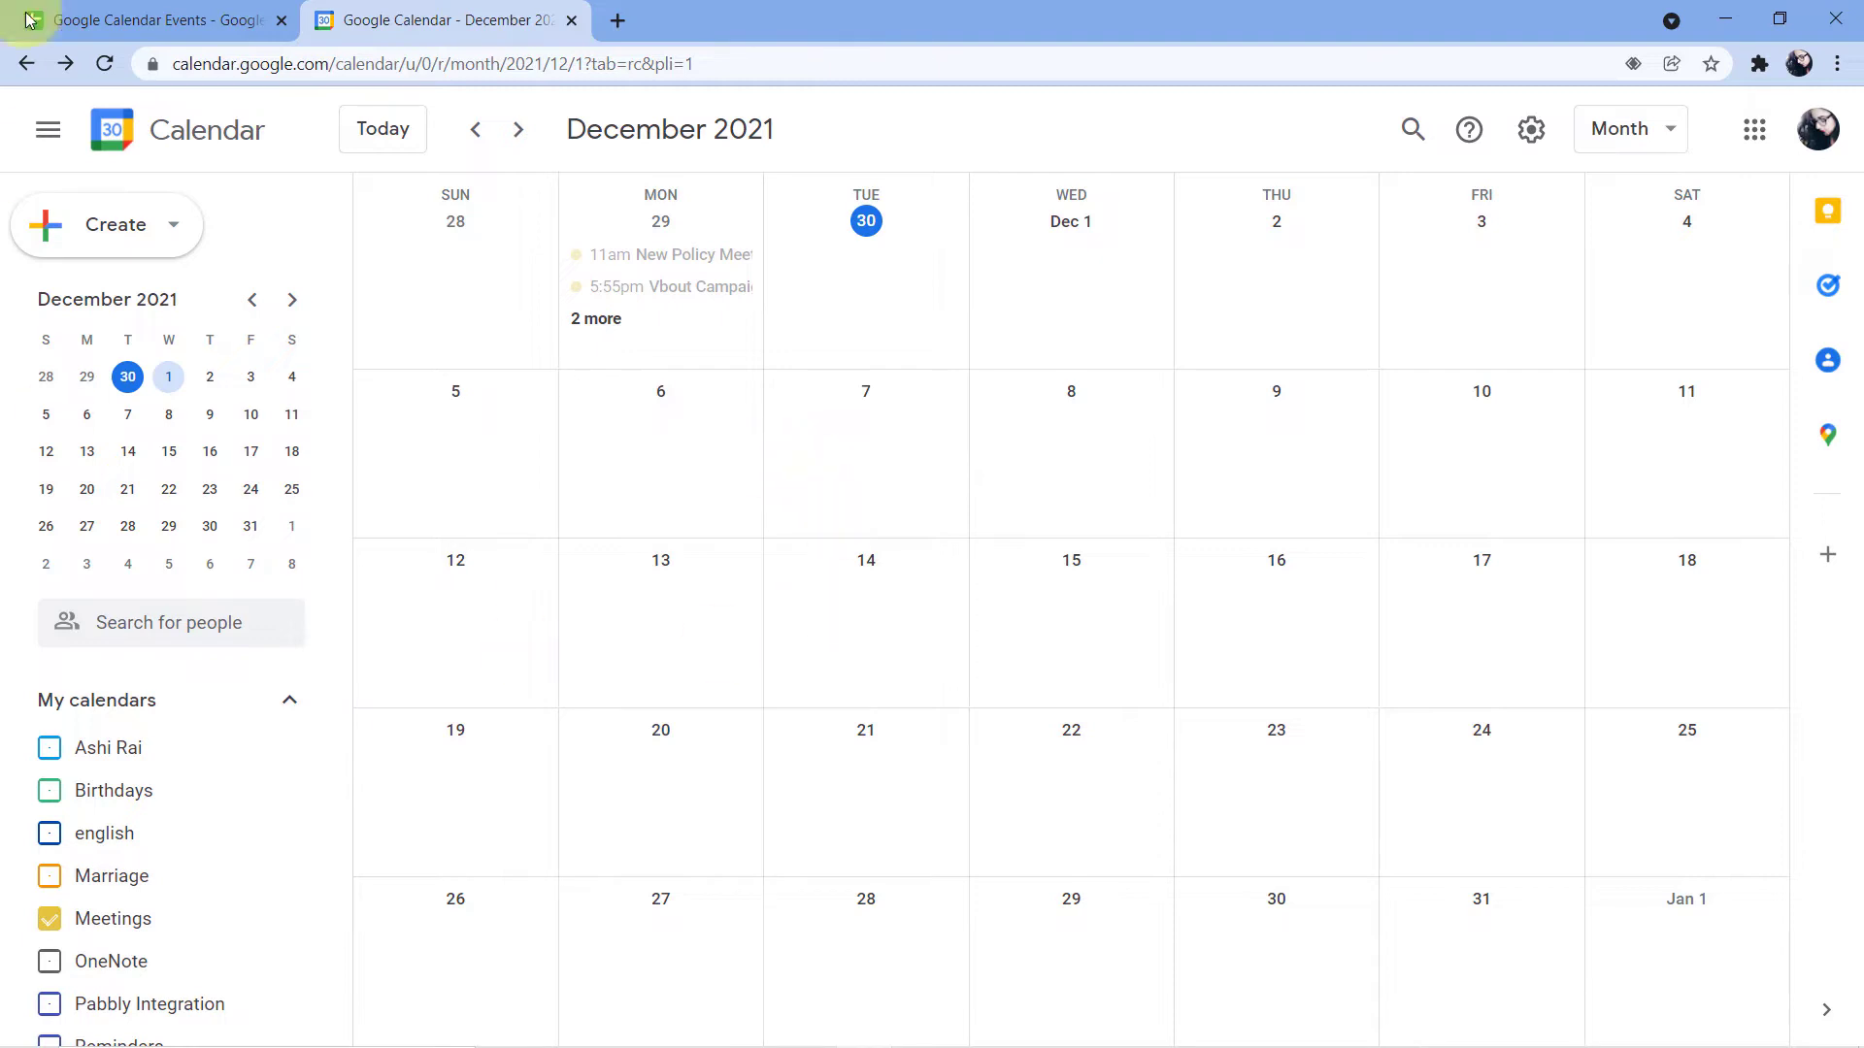
pyautogui.click(167, 19)
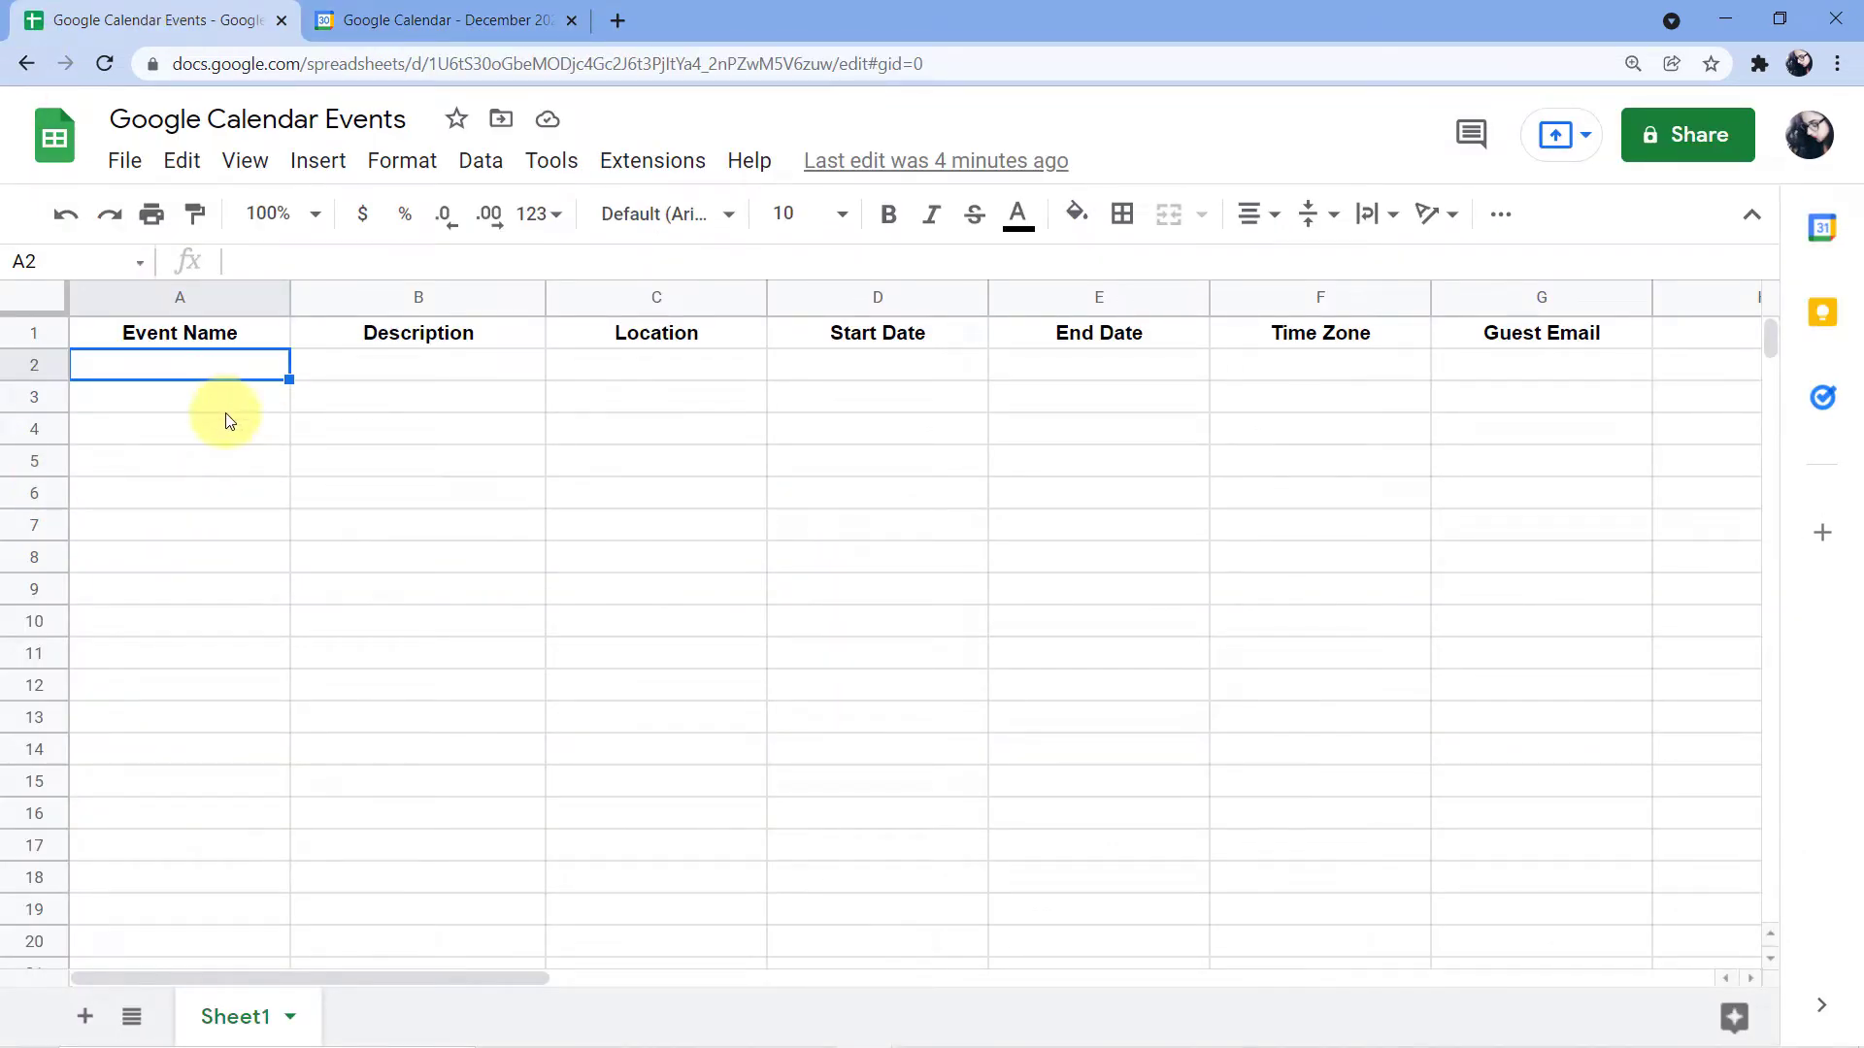
pyautogui.hotkey('ctrl', 'v')
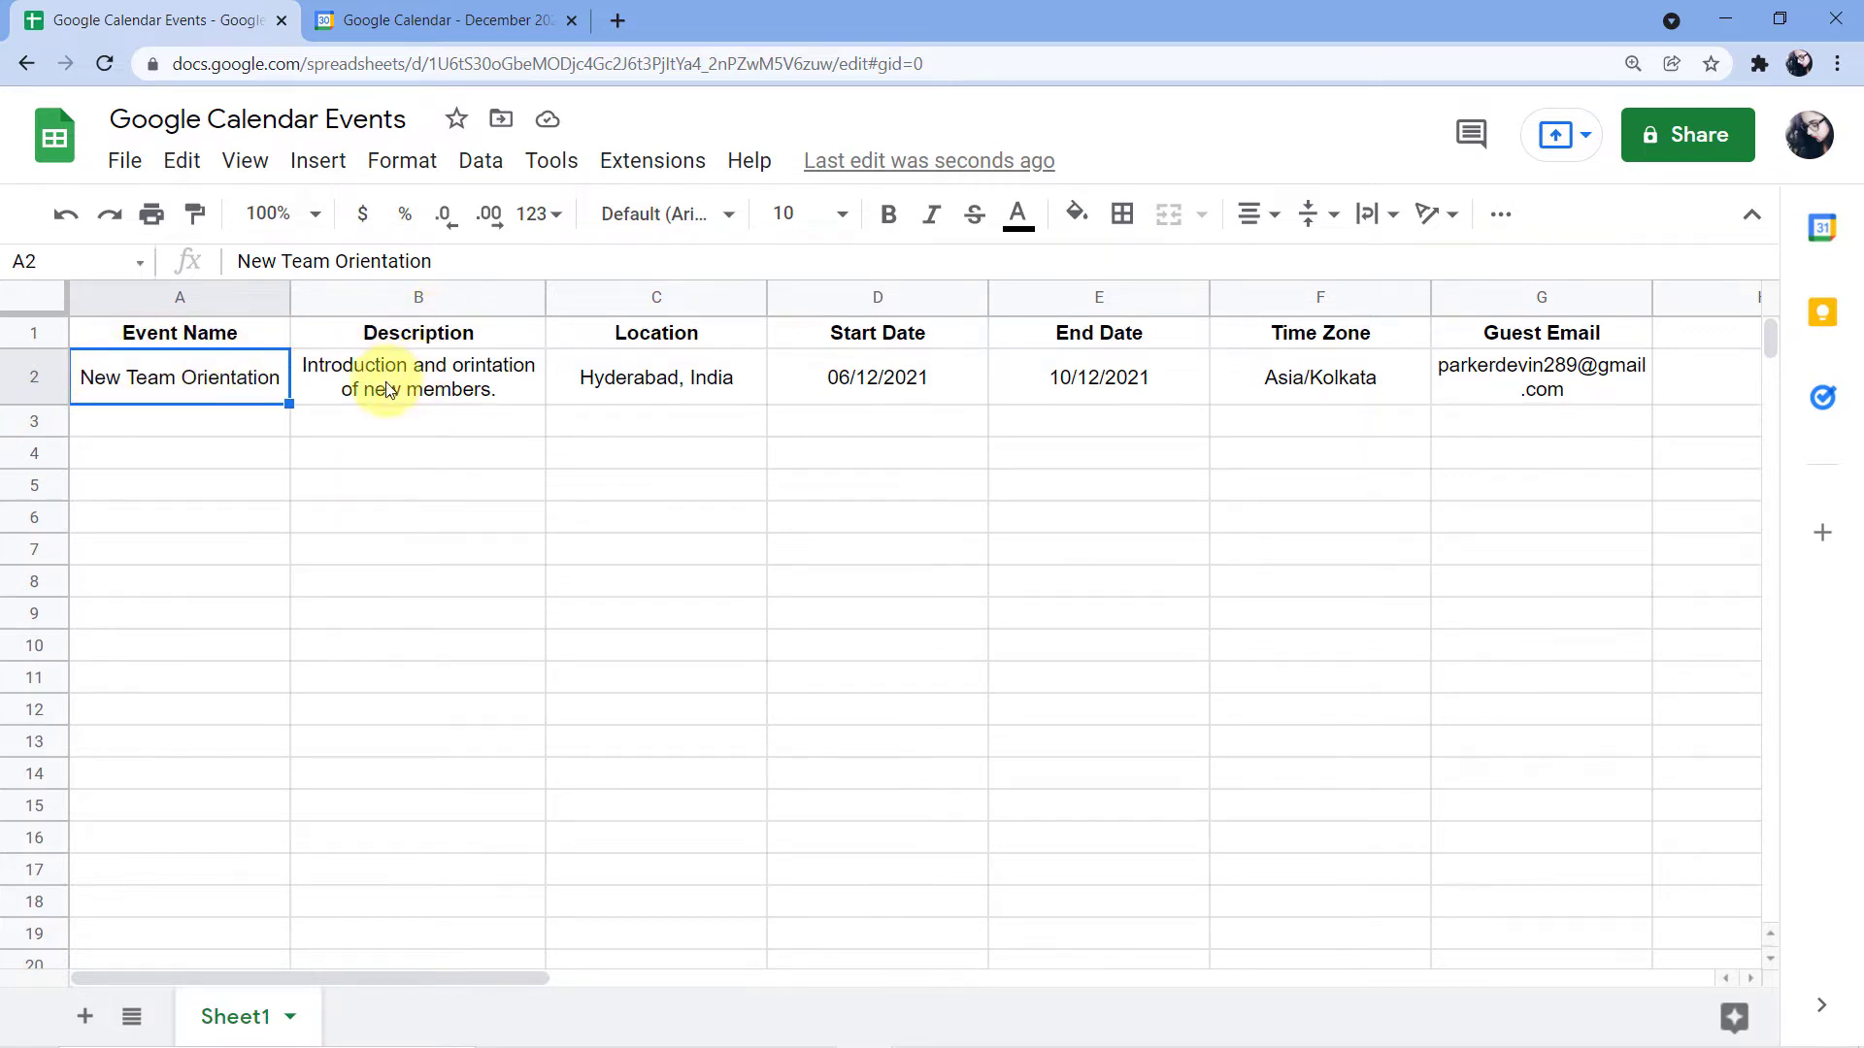
# Step: Review the description, location, start and end dates, time zone and guest email cells of the New Team Orientation row
pyautogui.click(432, 379)
pyautogui.click(691, 385)
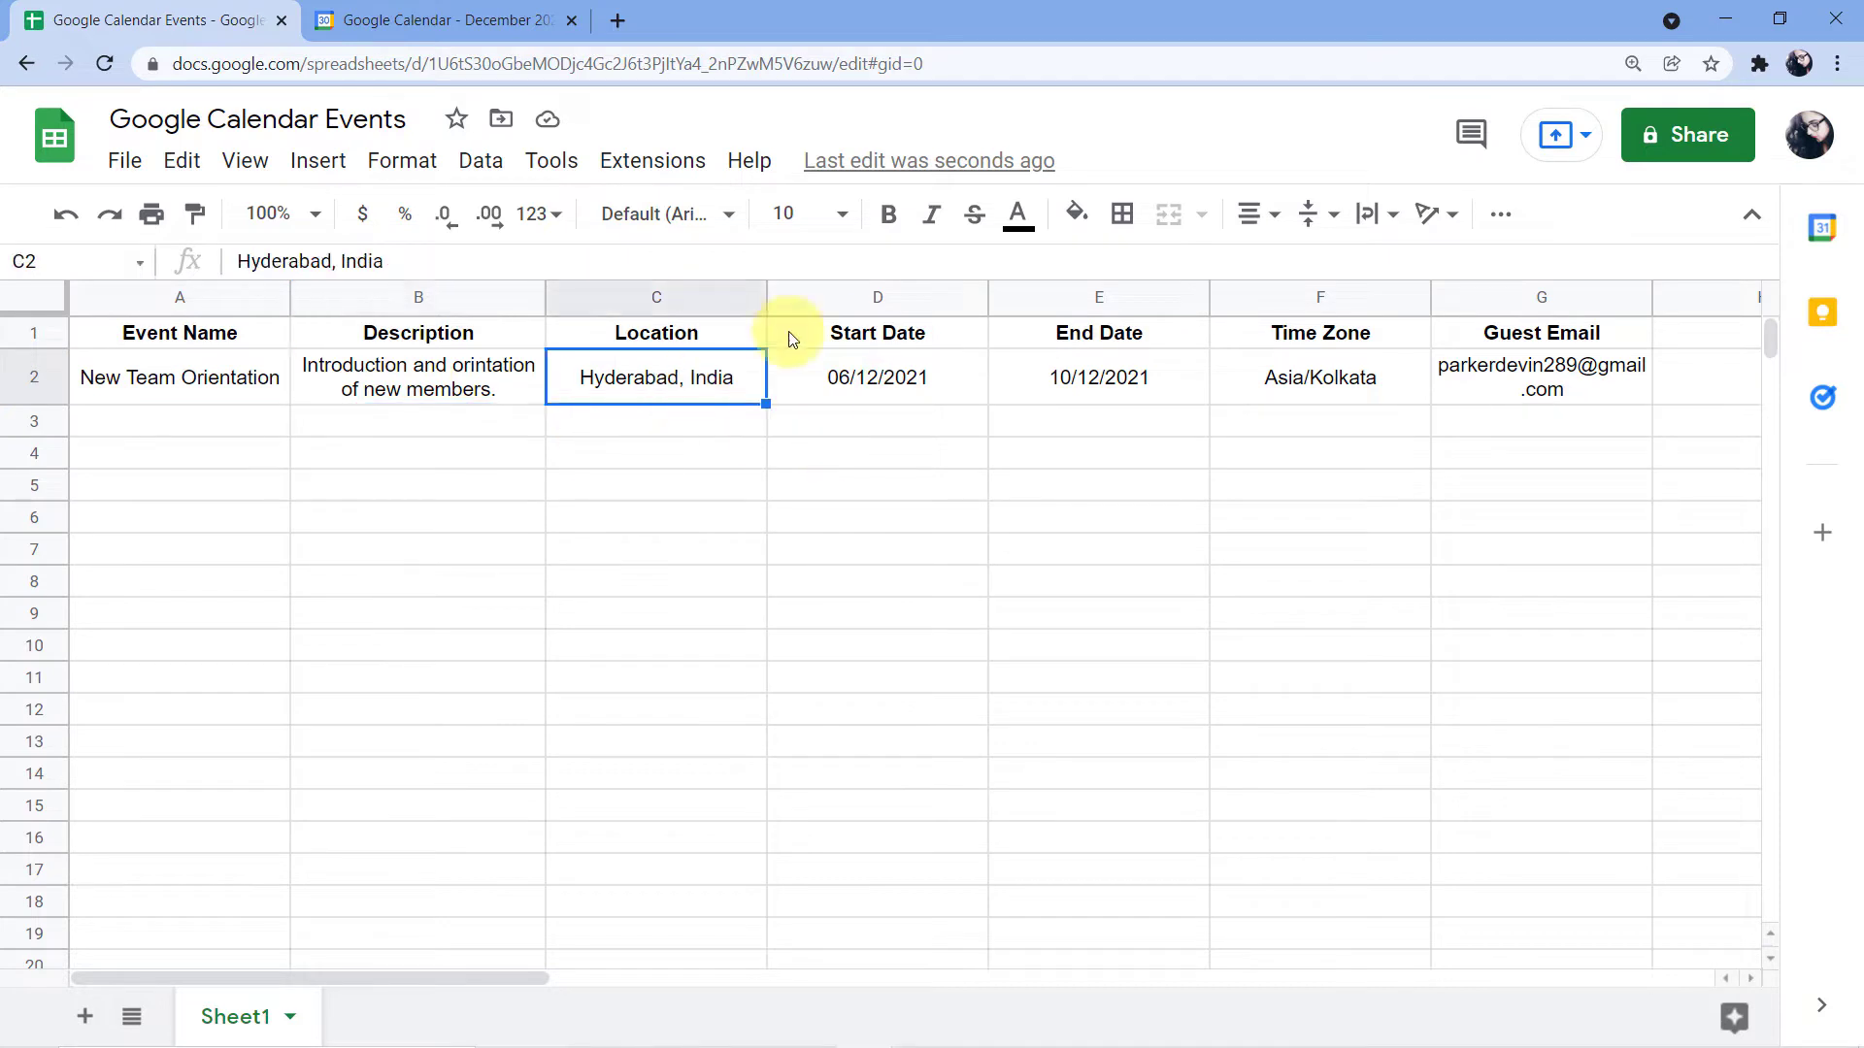
pyautogui.click(851, 382)
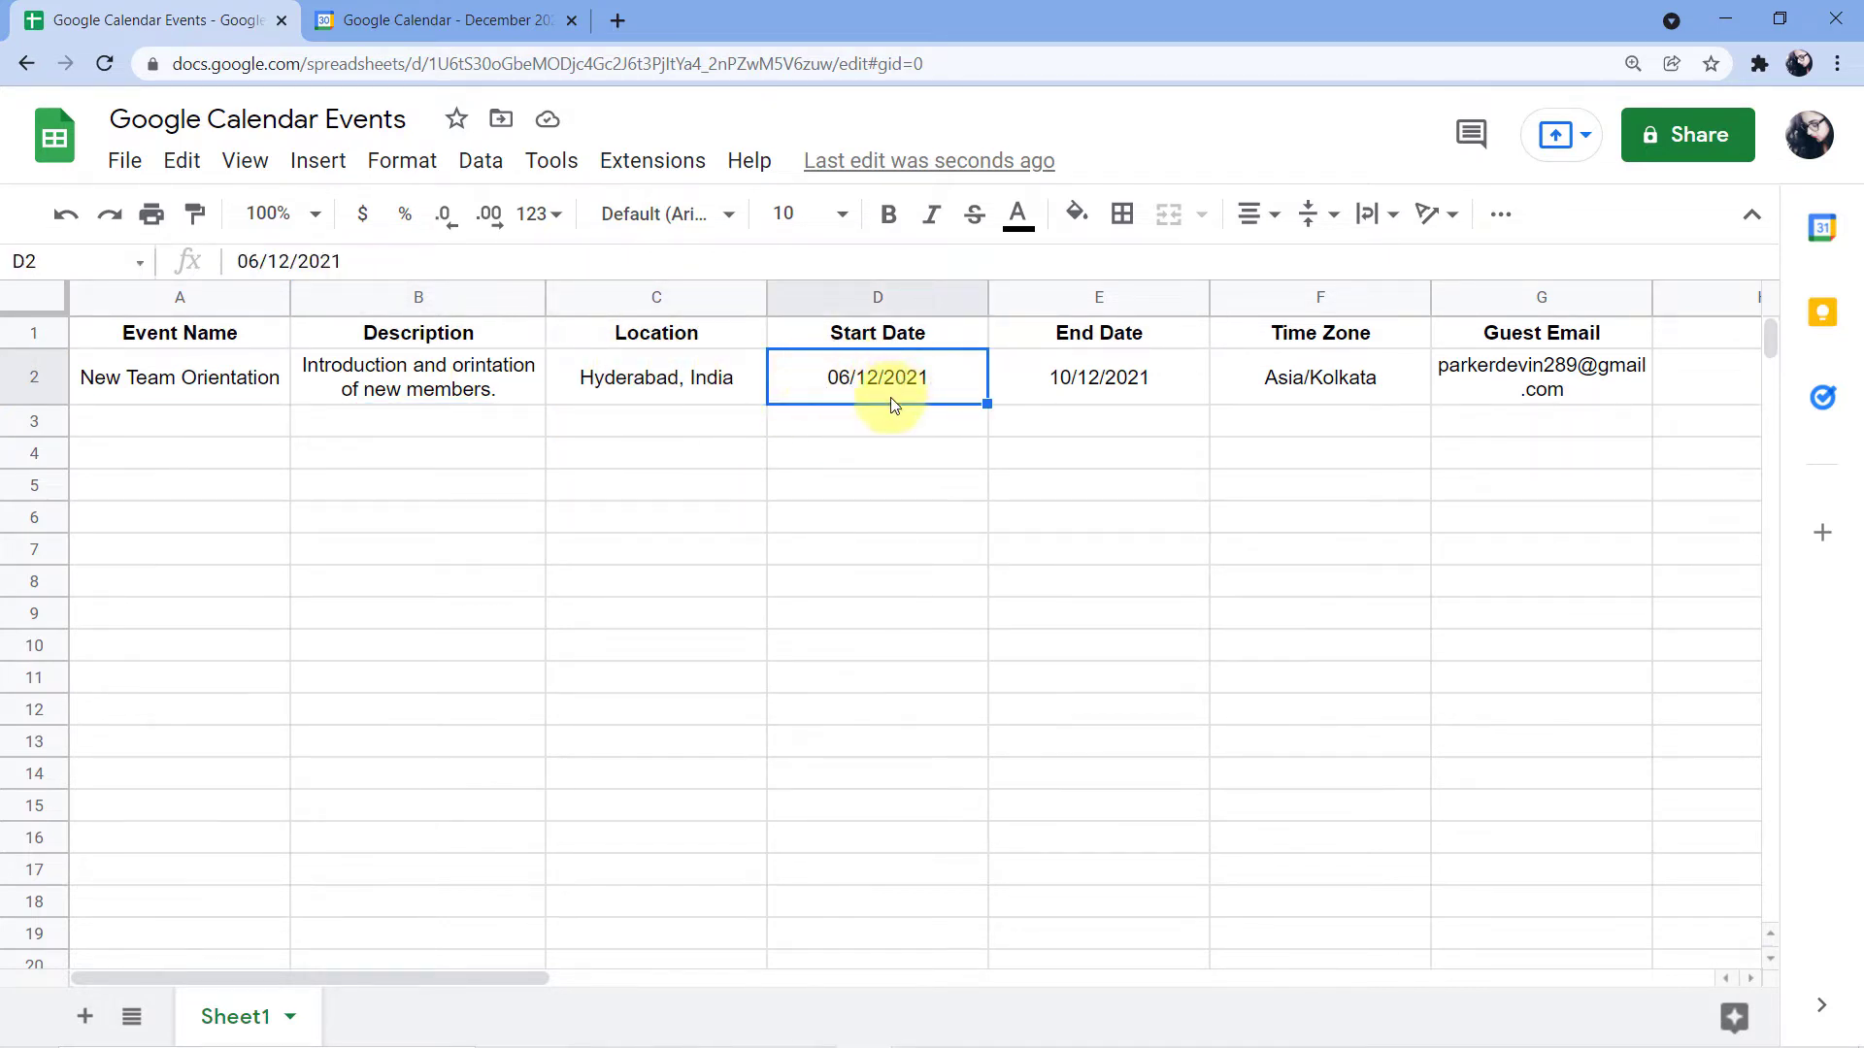
pyautogui.click(1014, 385)
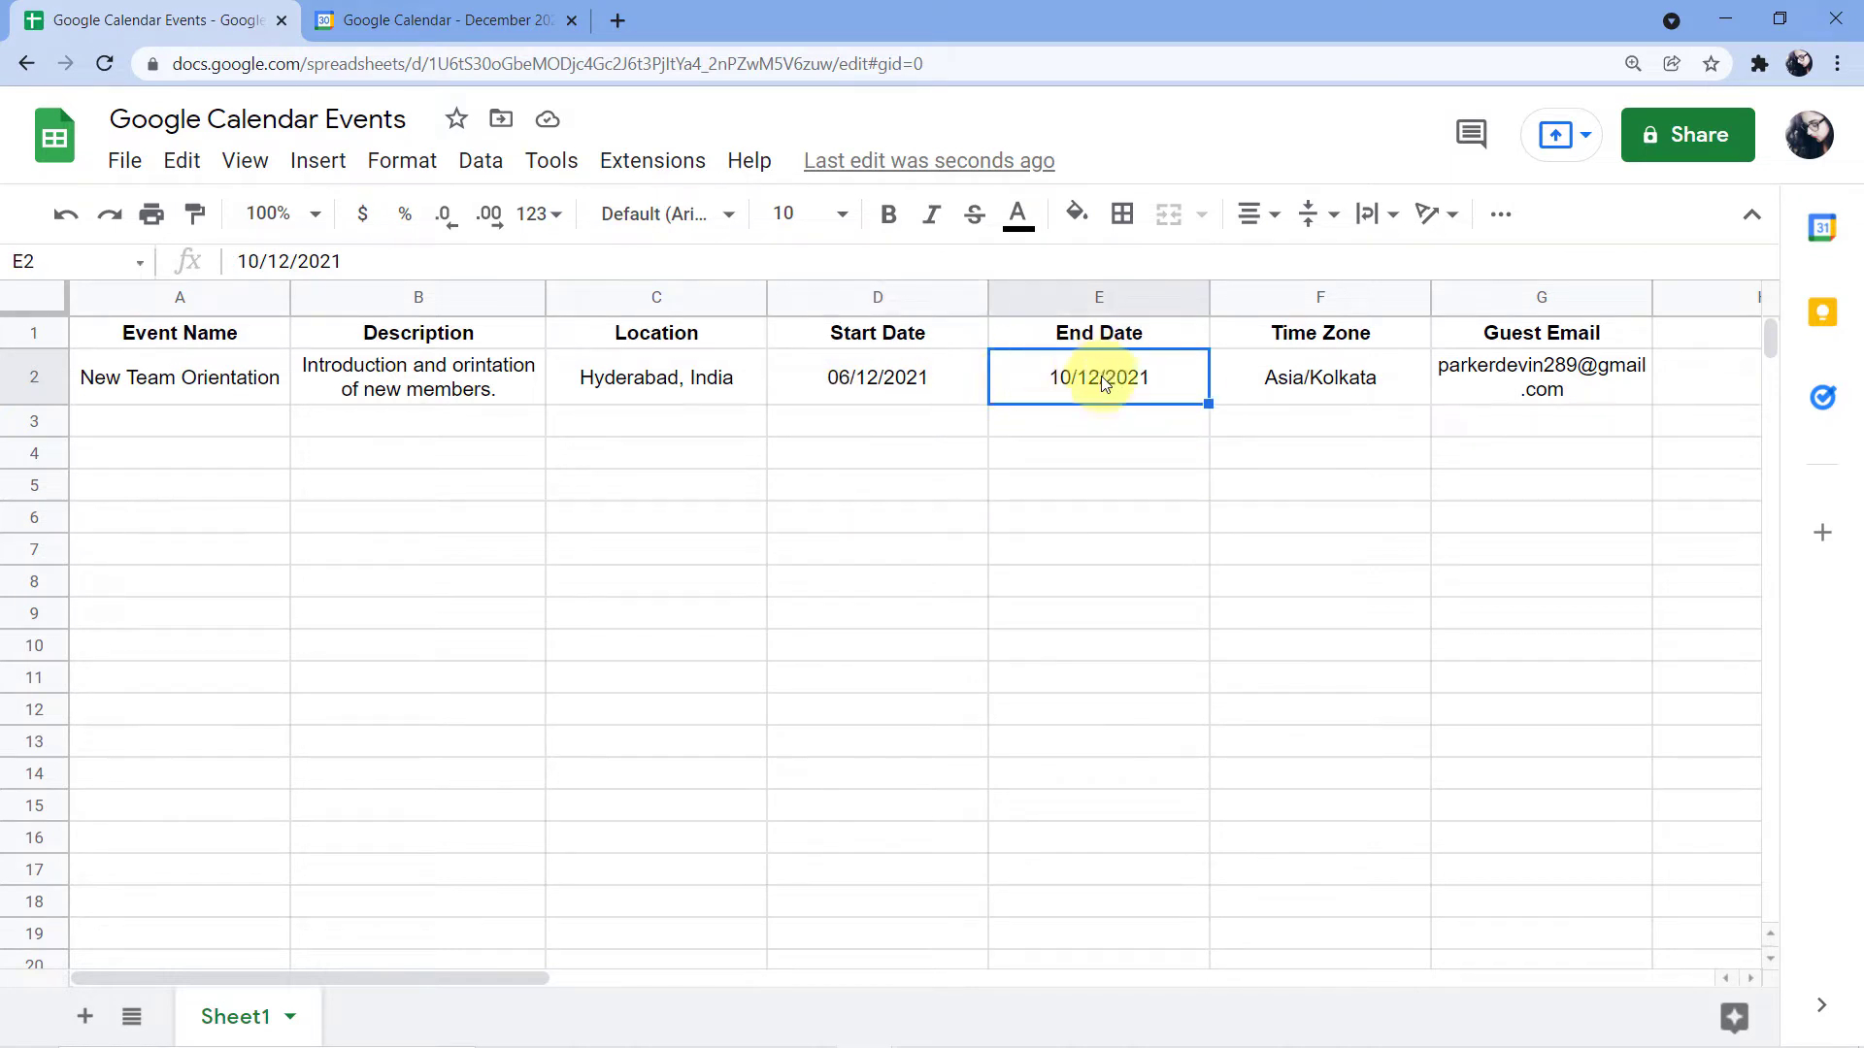
pyautogui.click(1347, 379)
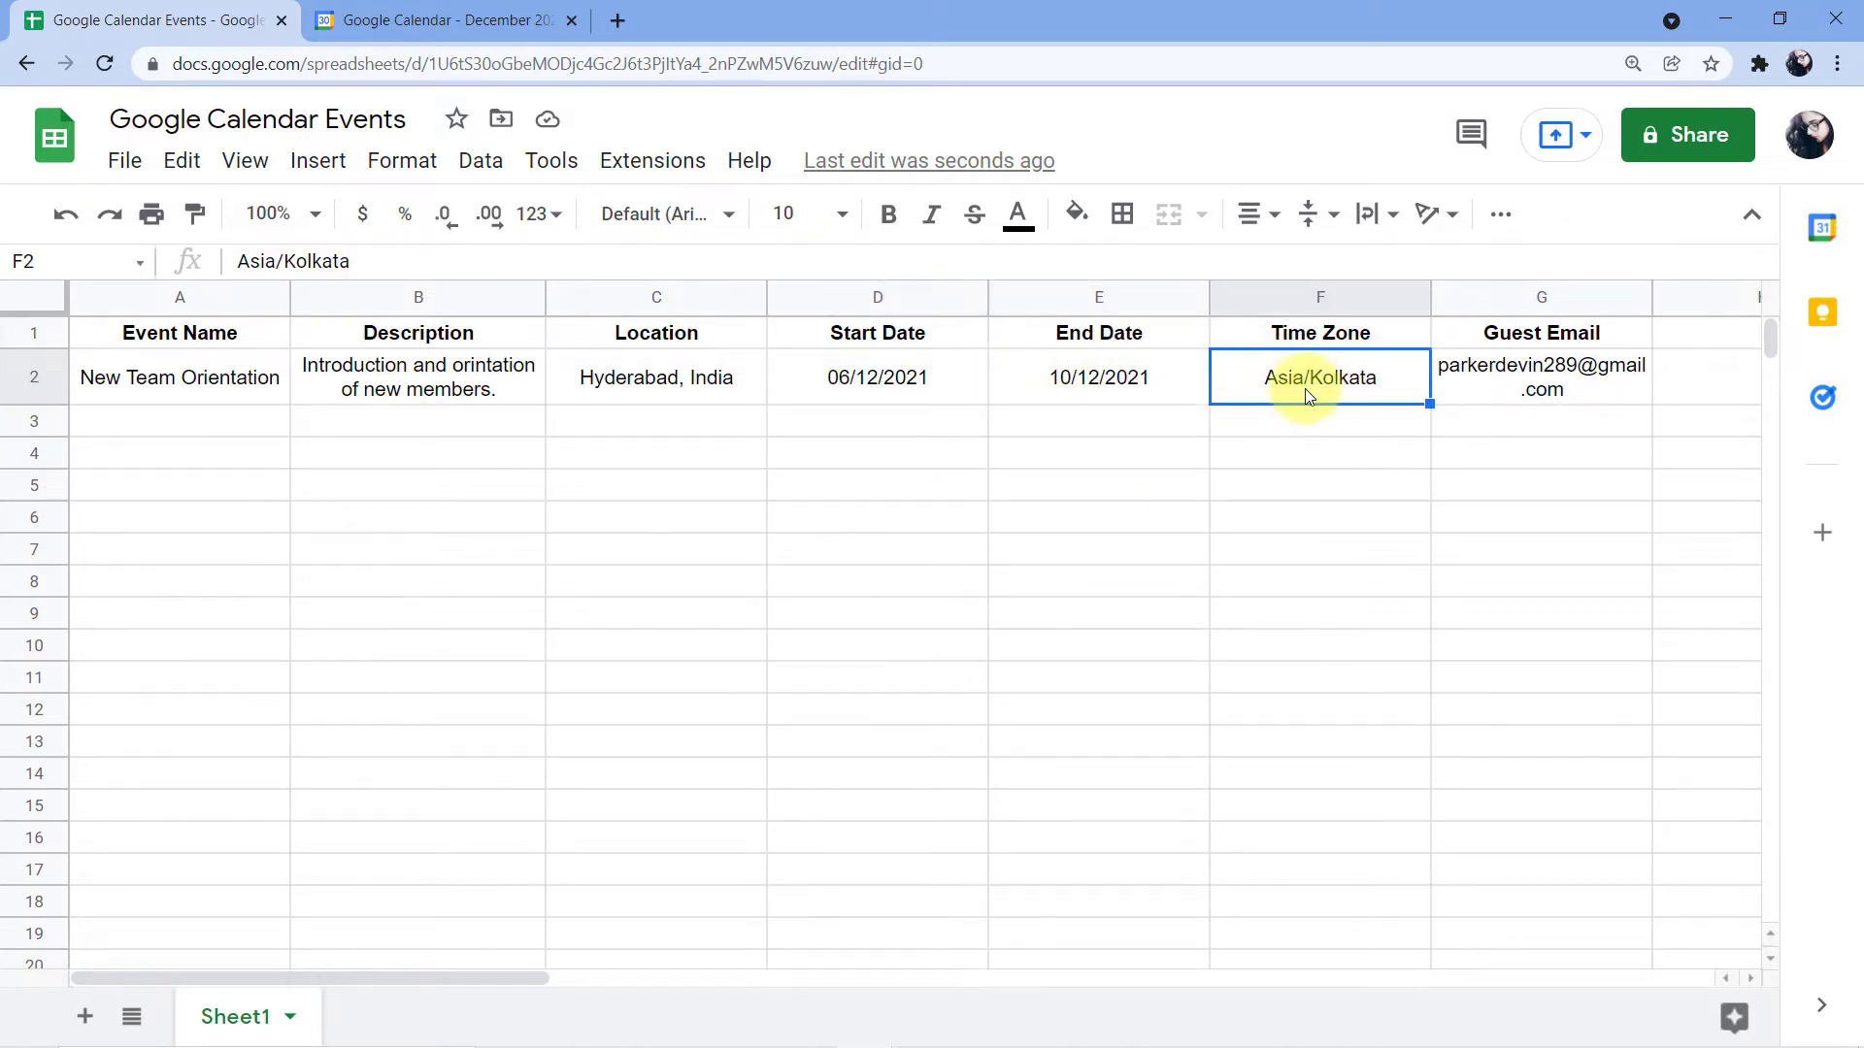
pyautogui.click(1486, 375)
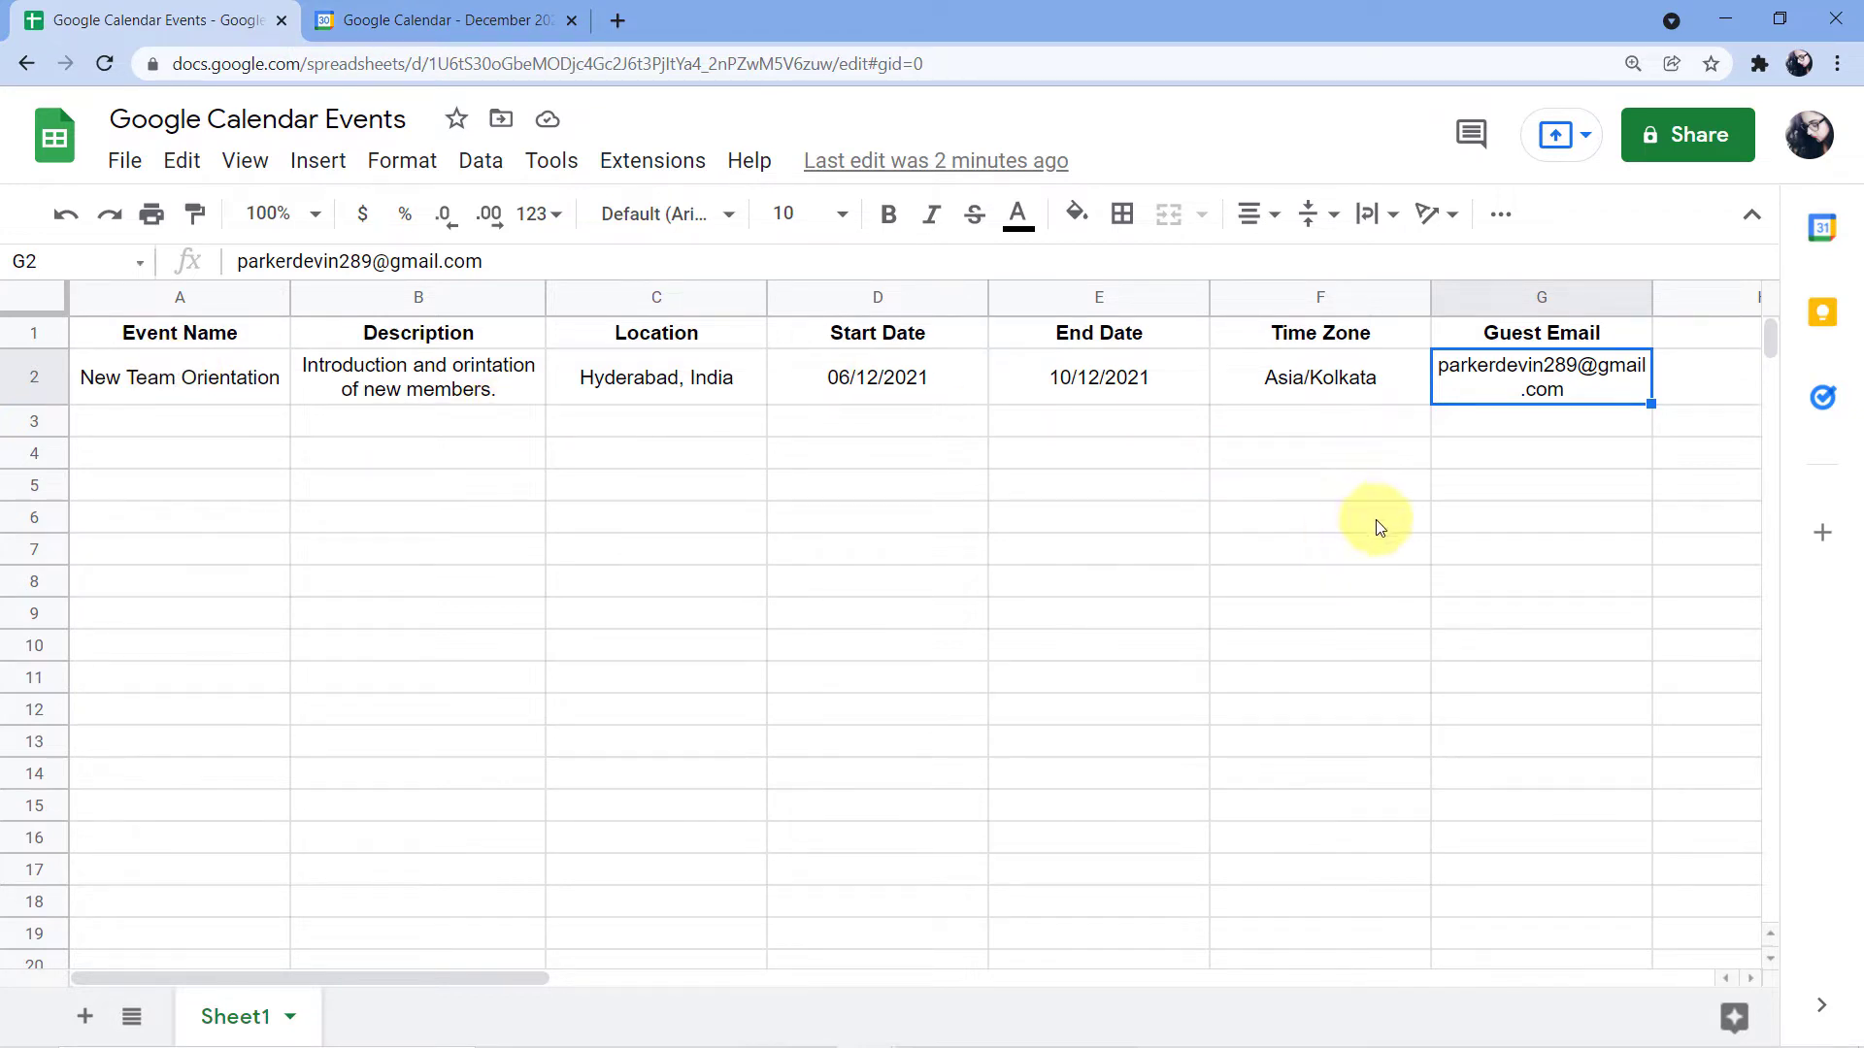
# Step: Switch to Google Calendar and compare the New Team Orientation event's details with the row in Google Sheets
pyautogui.click(405, 14)
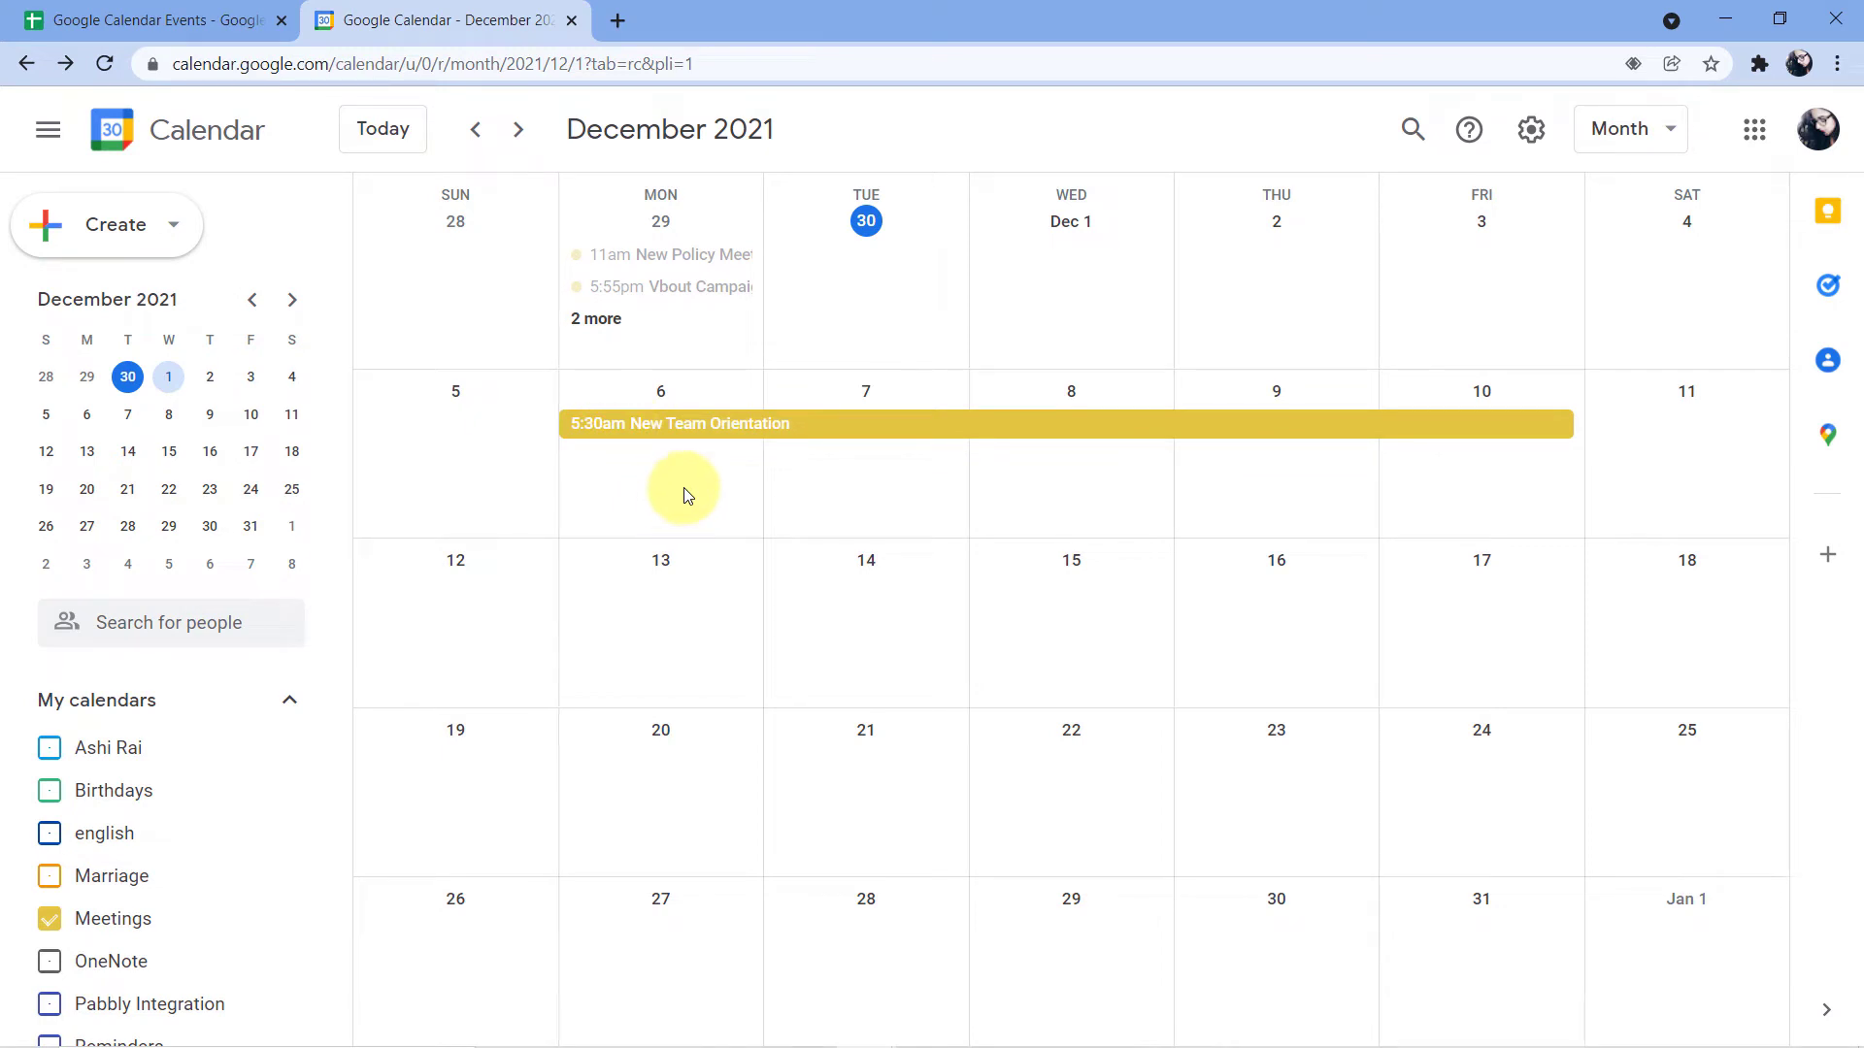
pyautogui.click(643, 431)
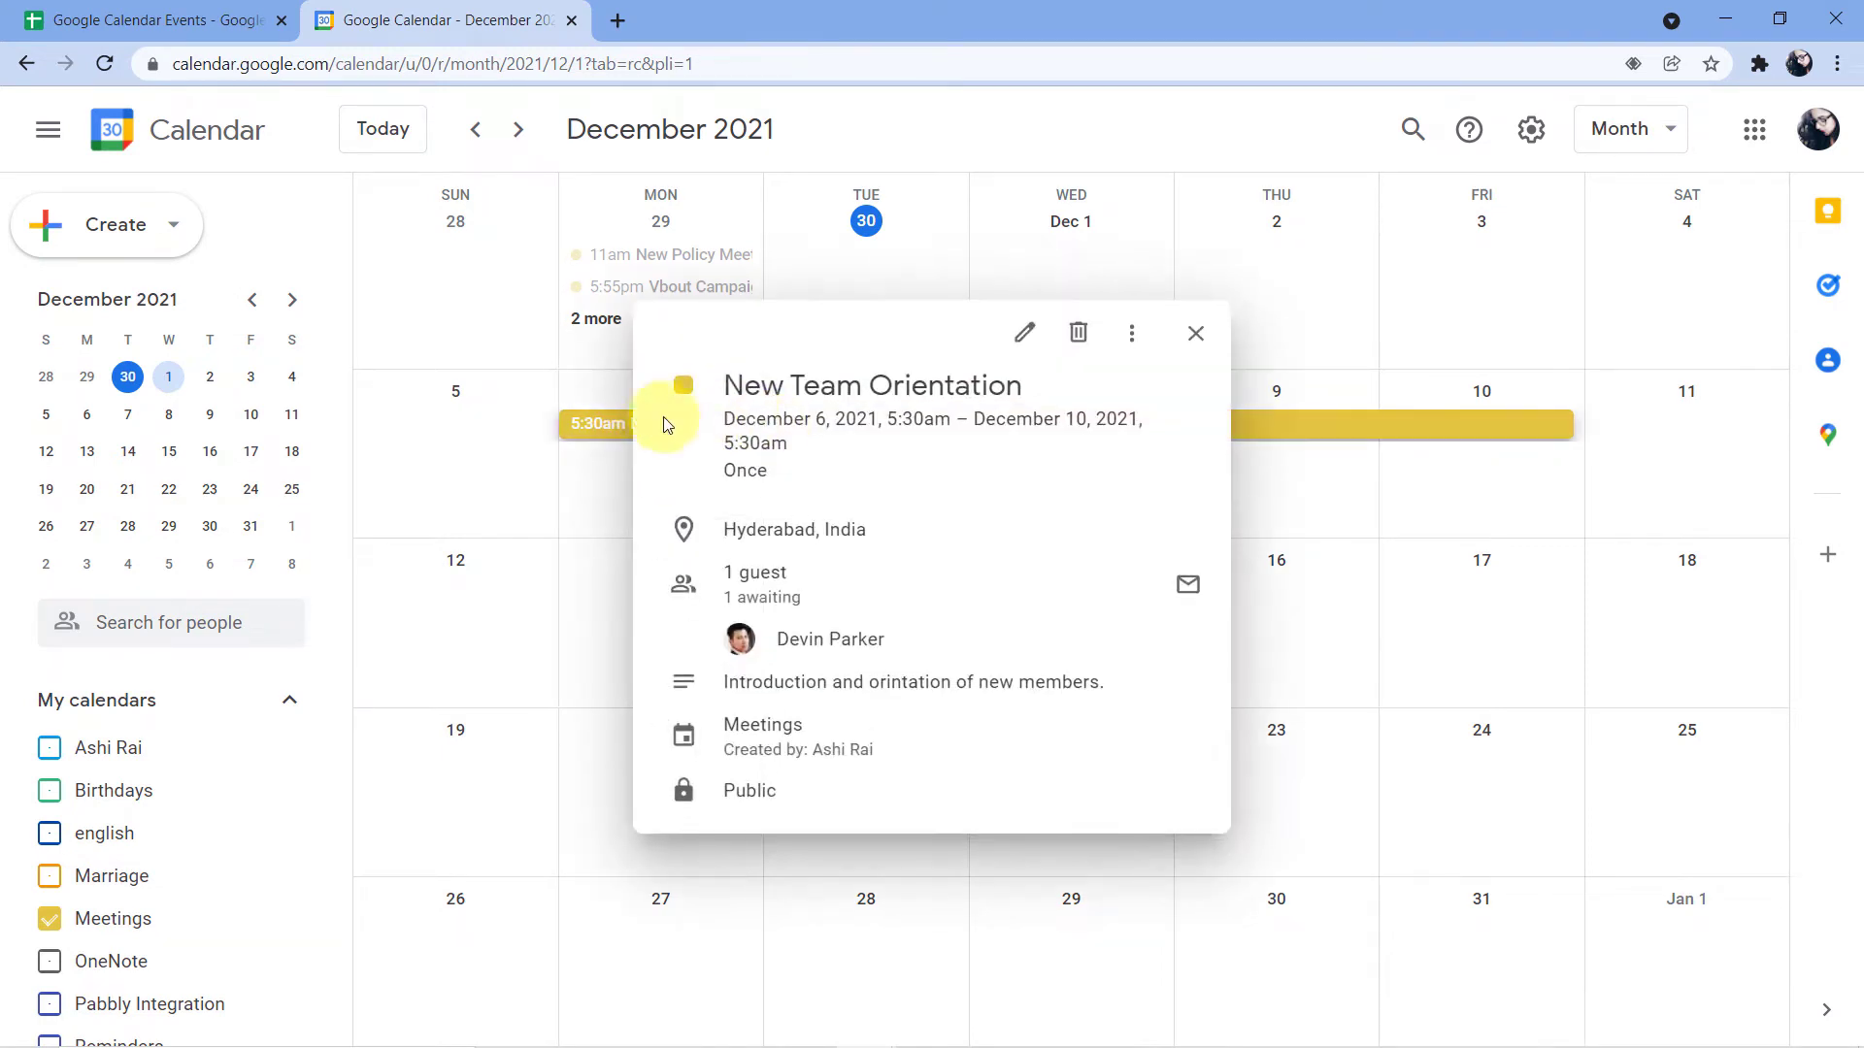
pyautogui.click(148, 8)
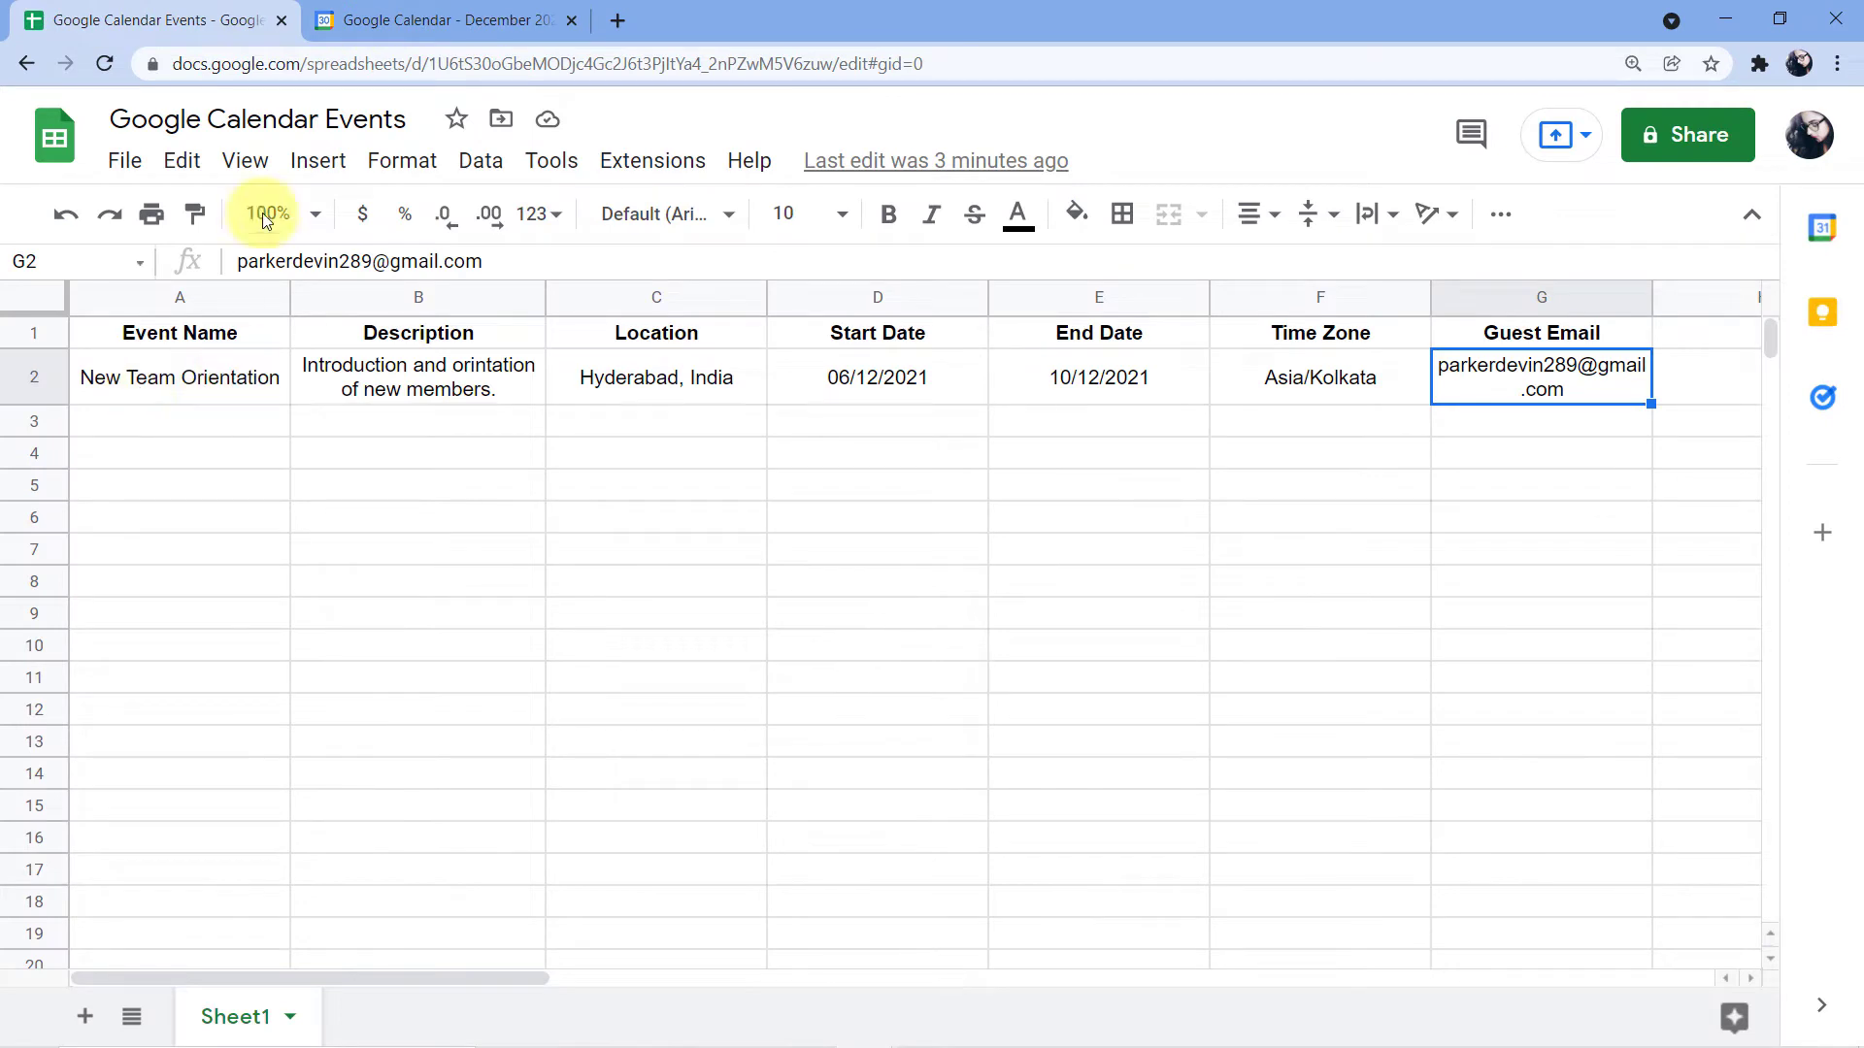
pyautogui.click(364, 29)
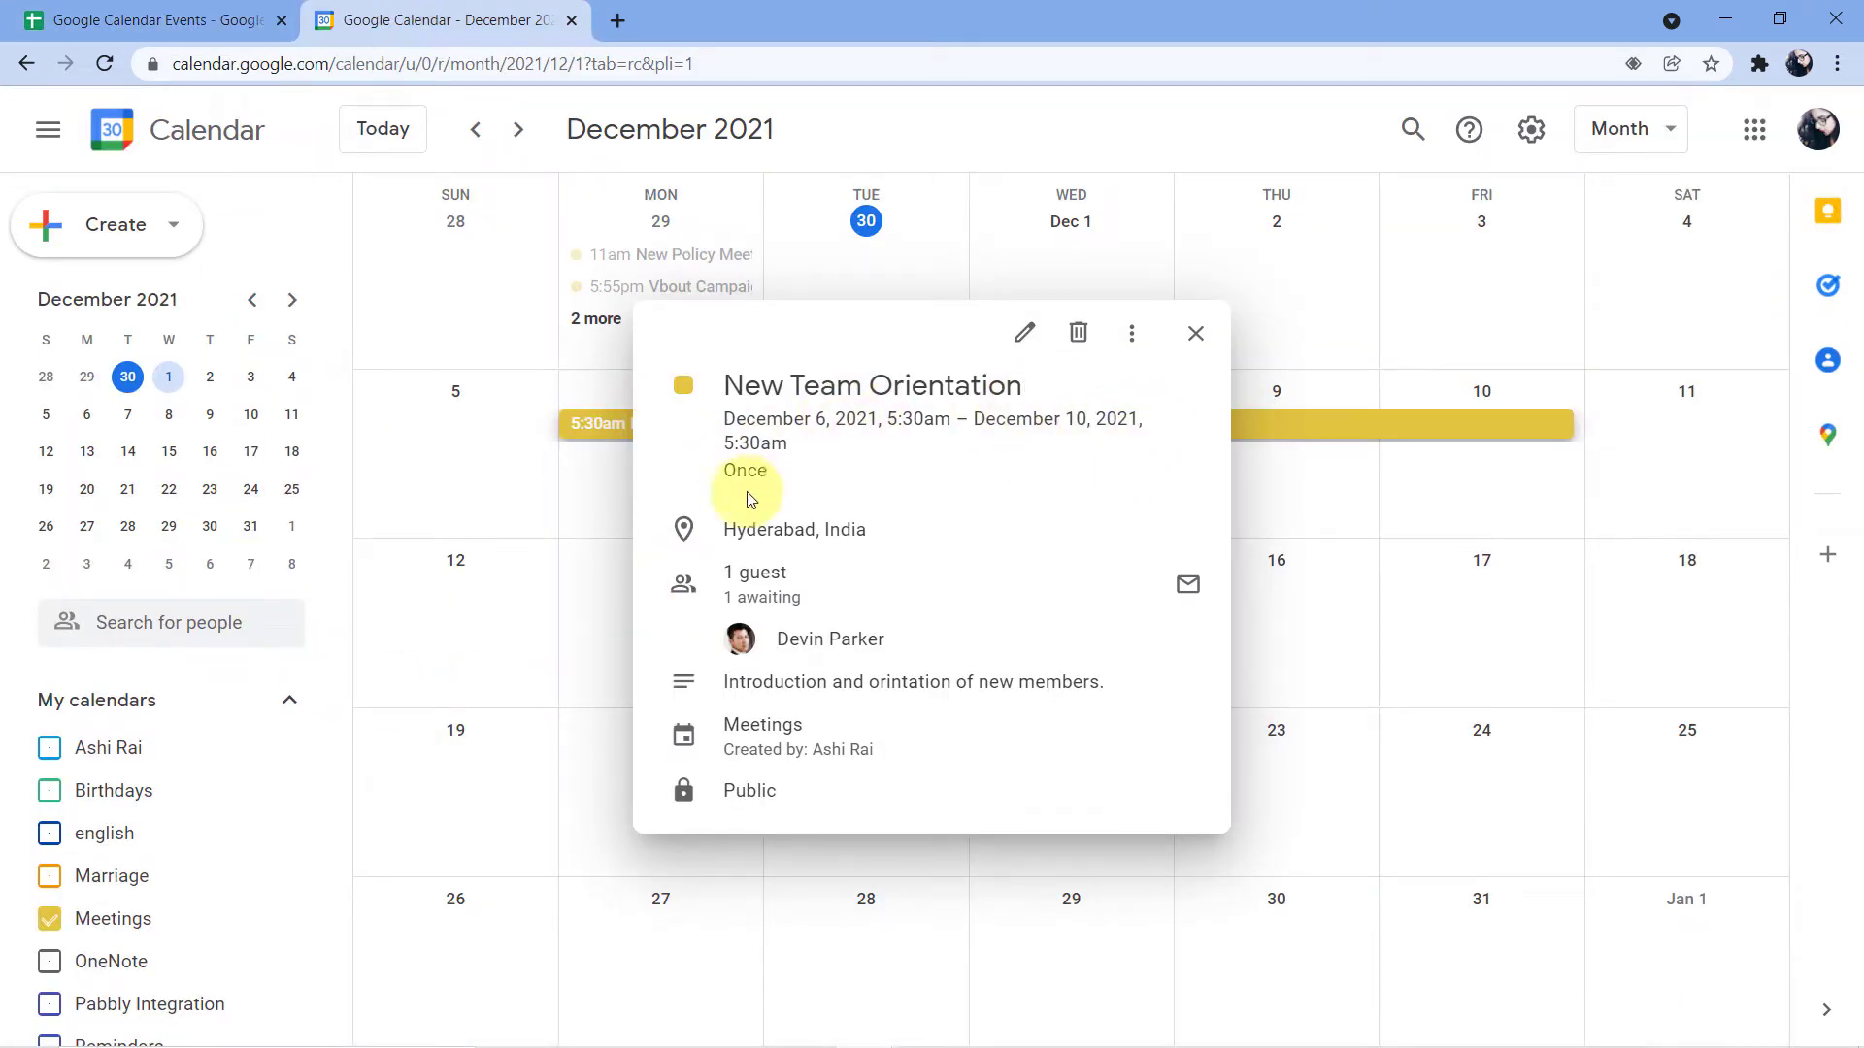
pyautogui.moveTo(886, 643)
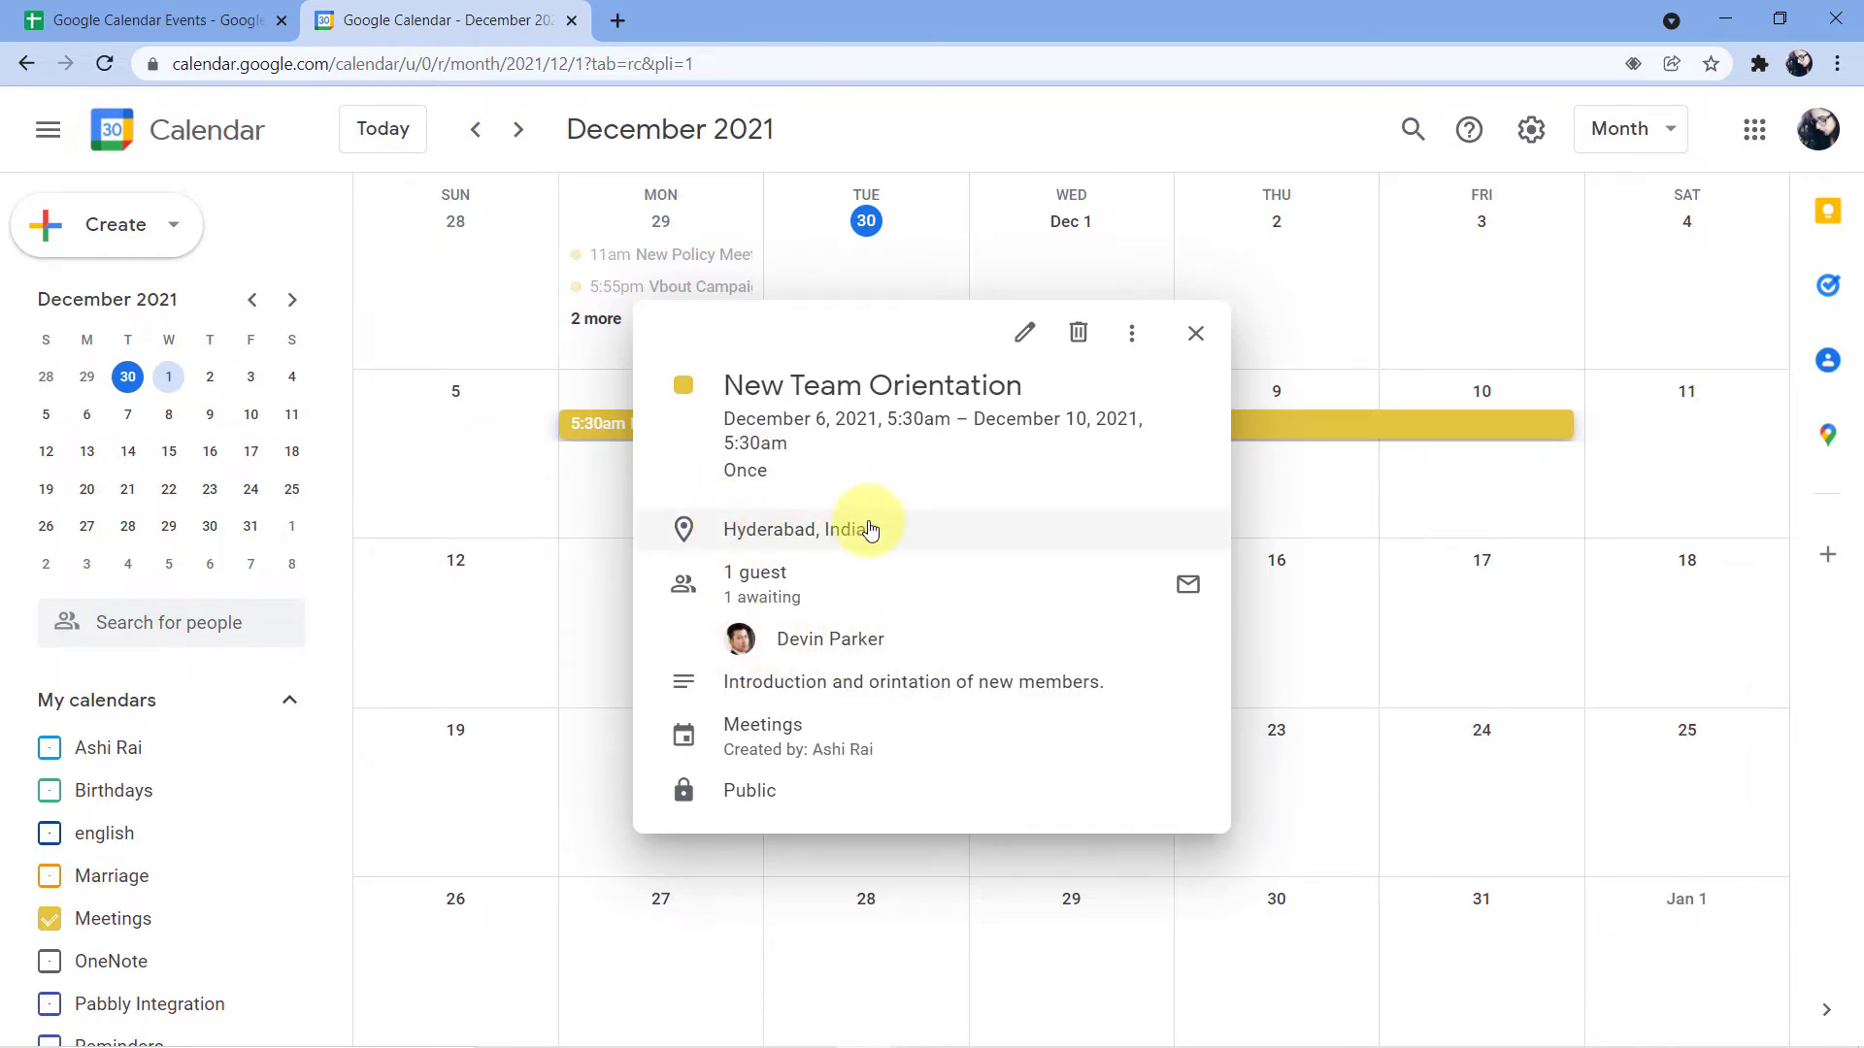
pyautogui.click(472, 462)
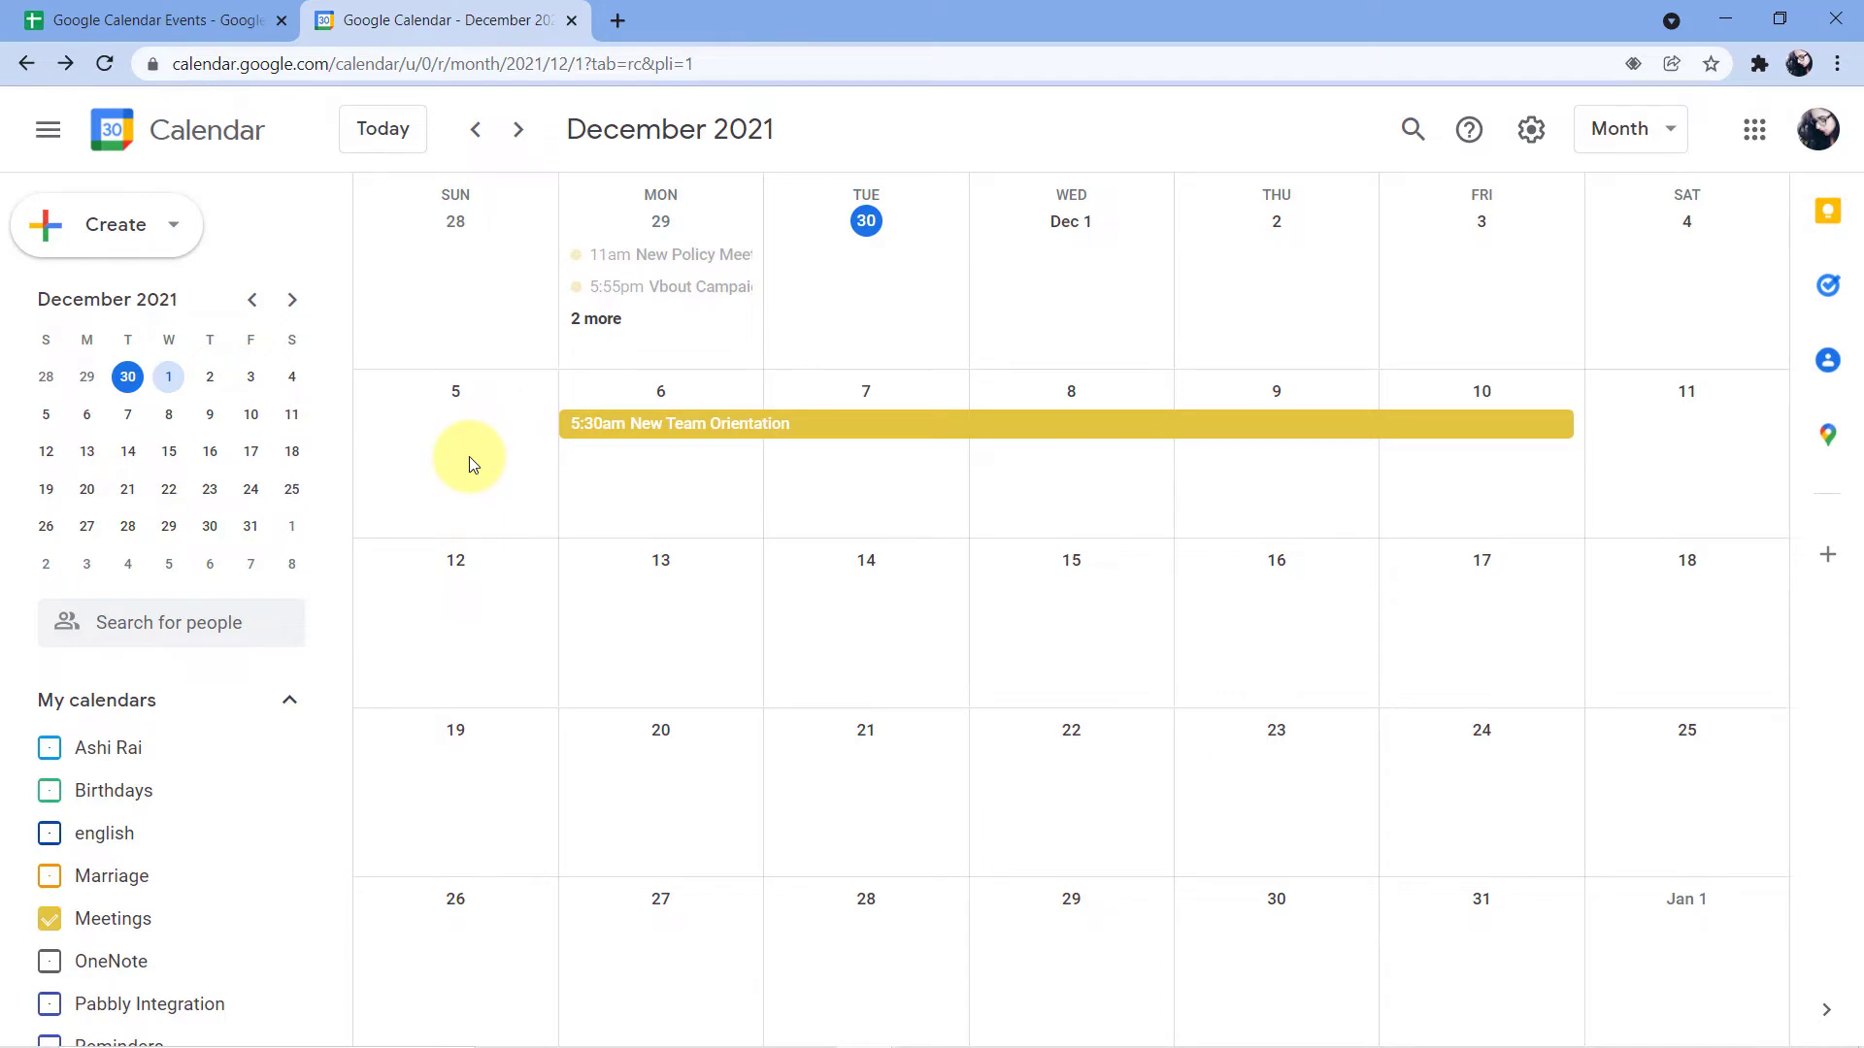
pyautogui.click(68, 20)
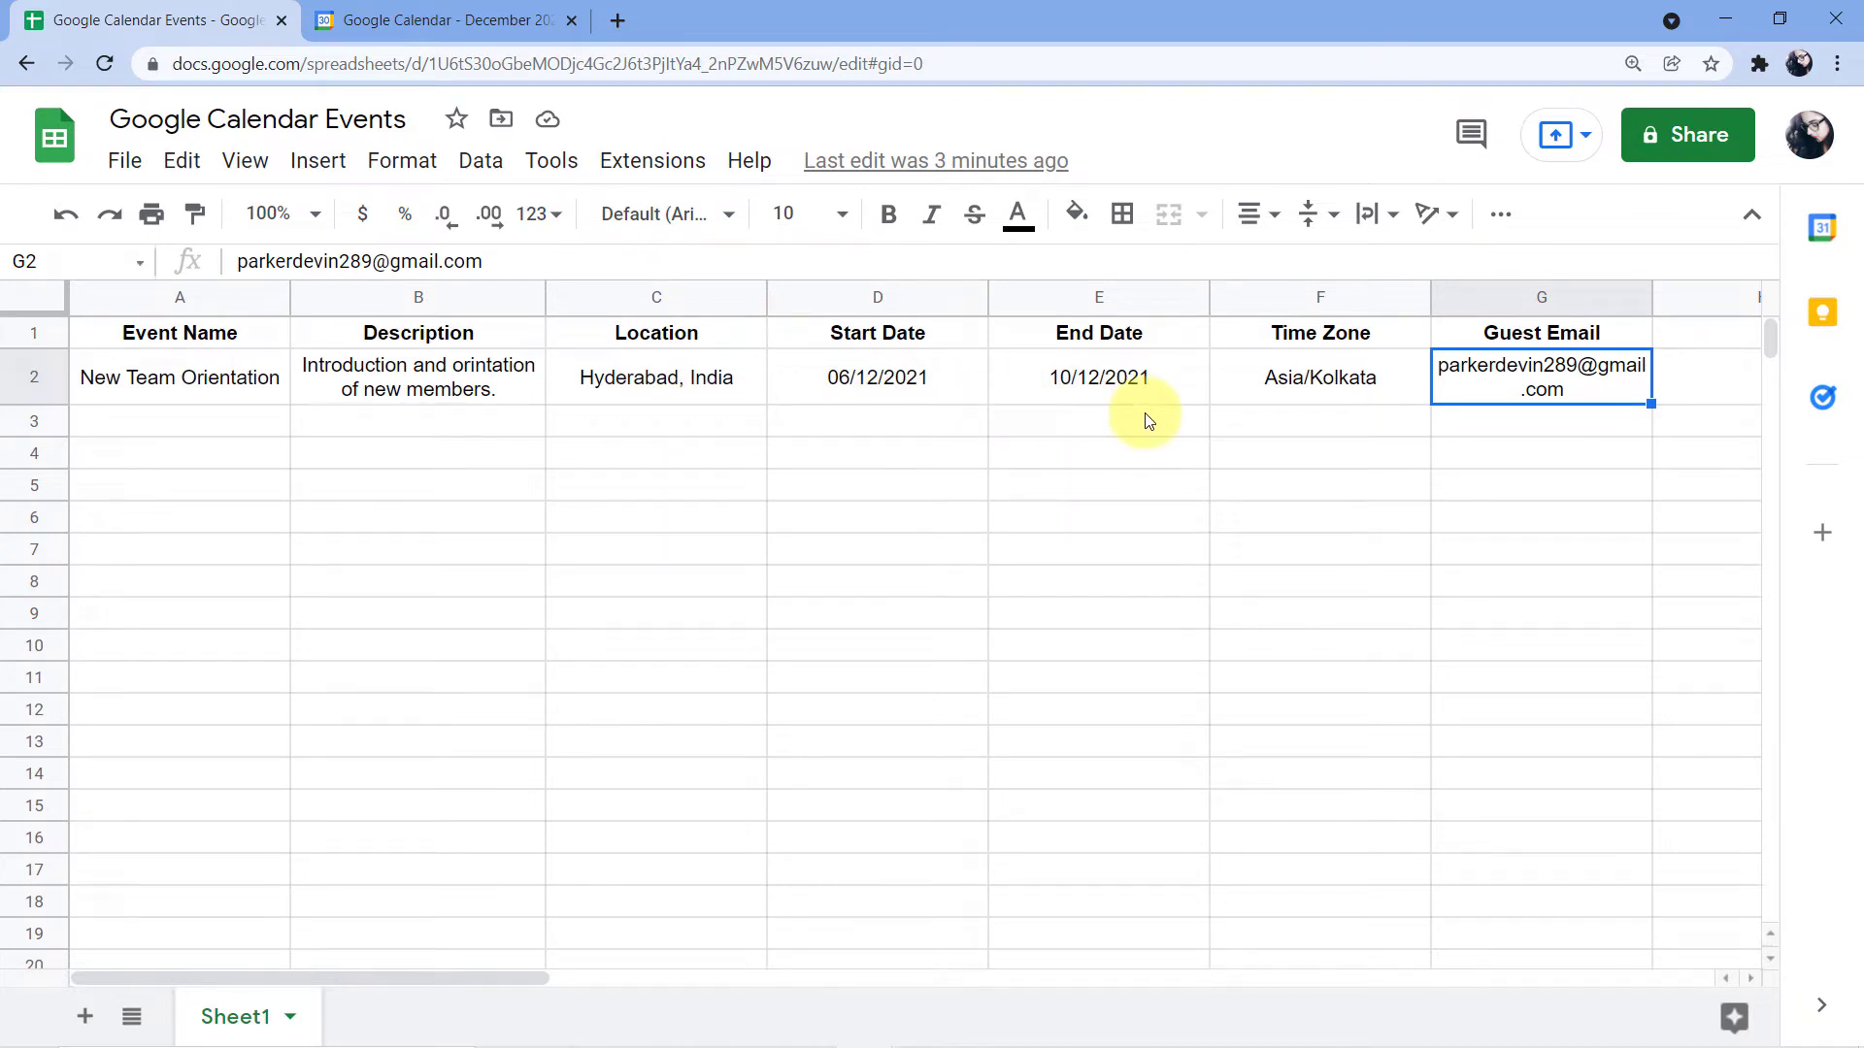
pyautogui.click(491, 19)
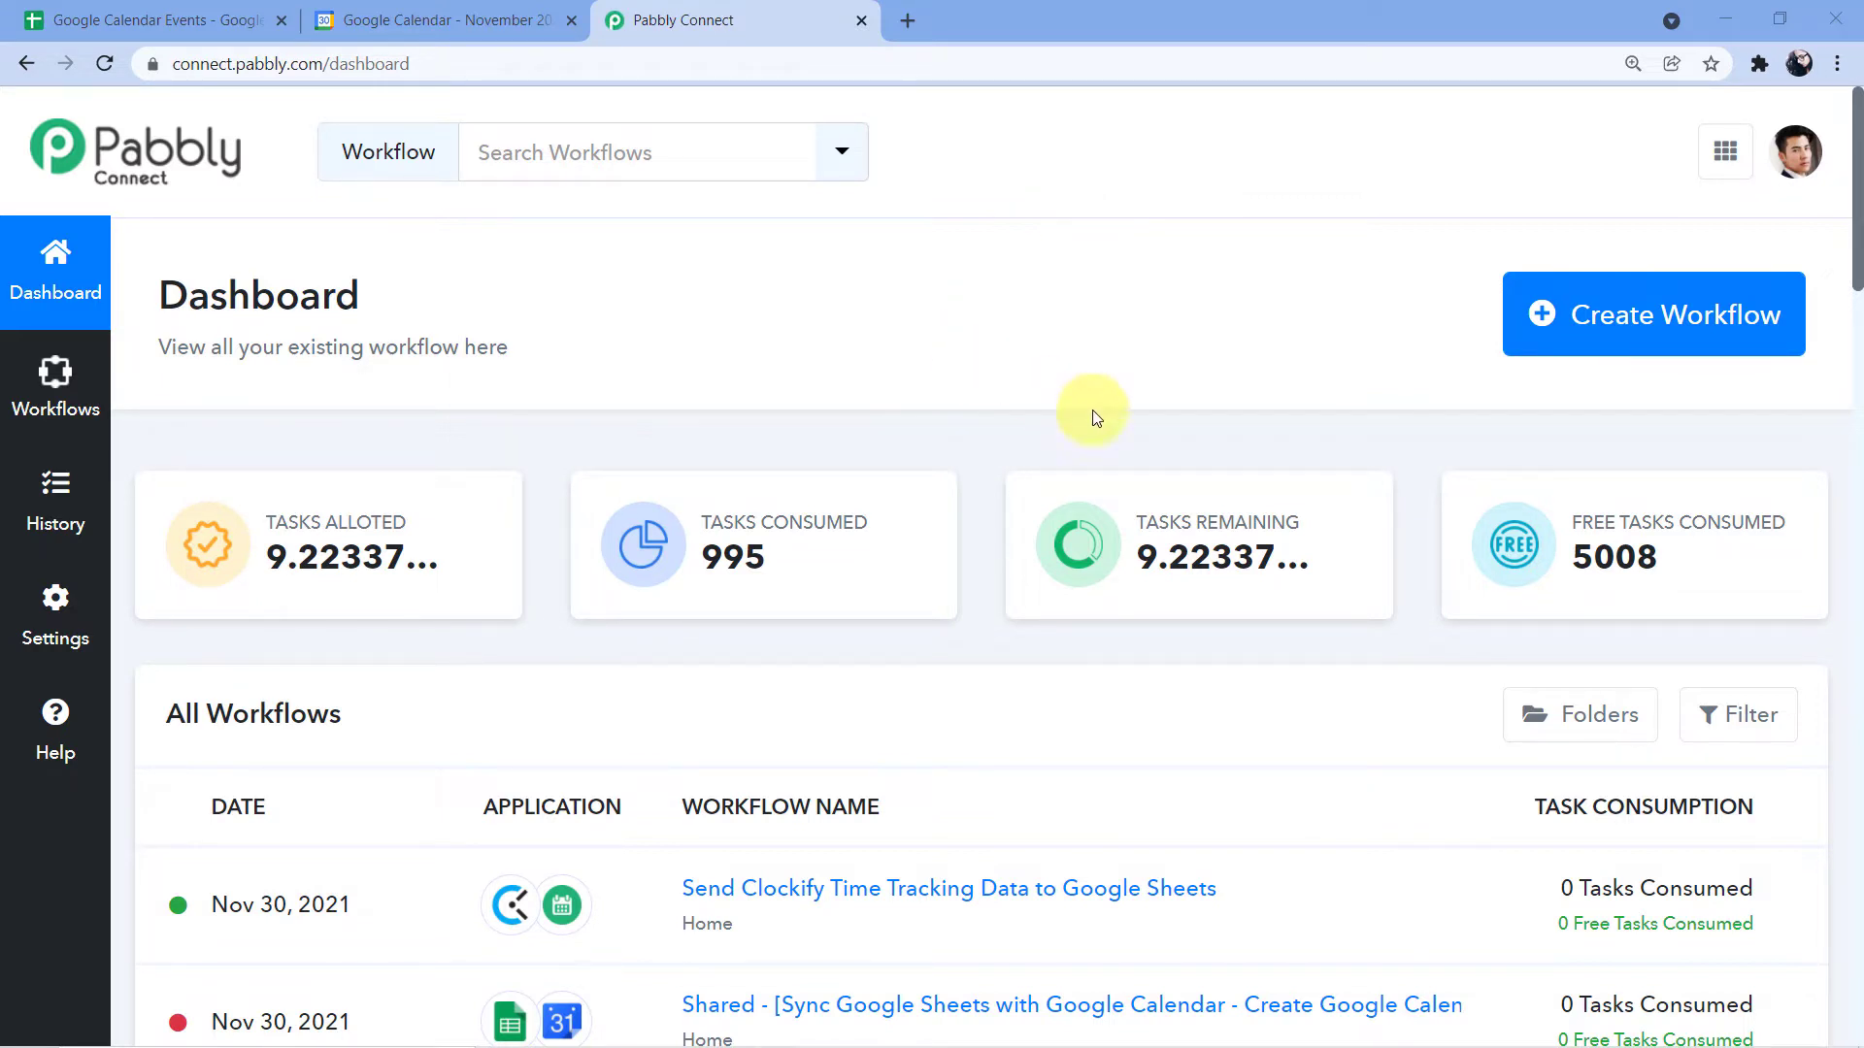
# Step: Open pabbly.com in a new browser tab, view the home page's sign-up options, and close that tab
pyautogui.click(907, 20)
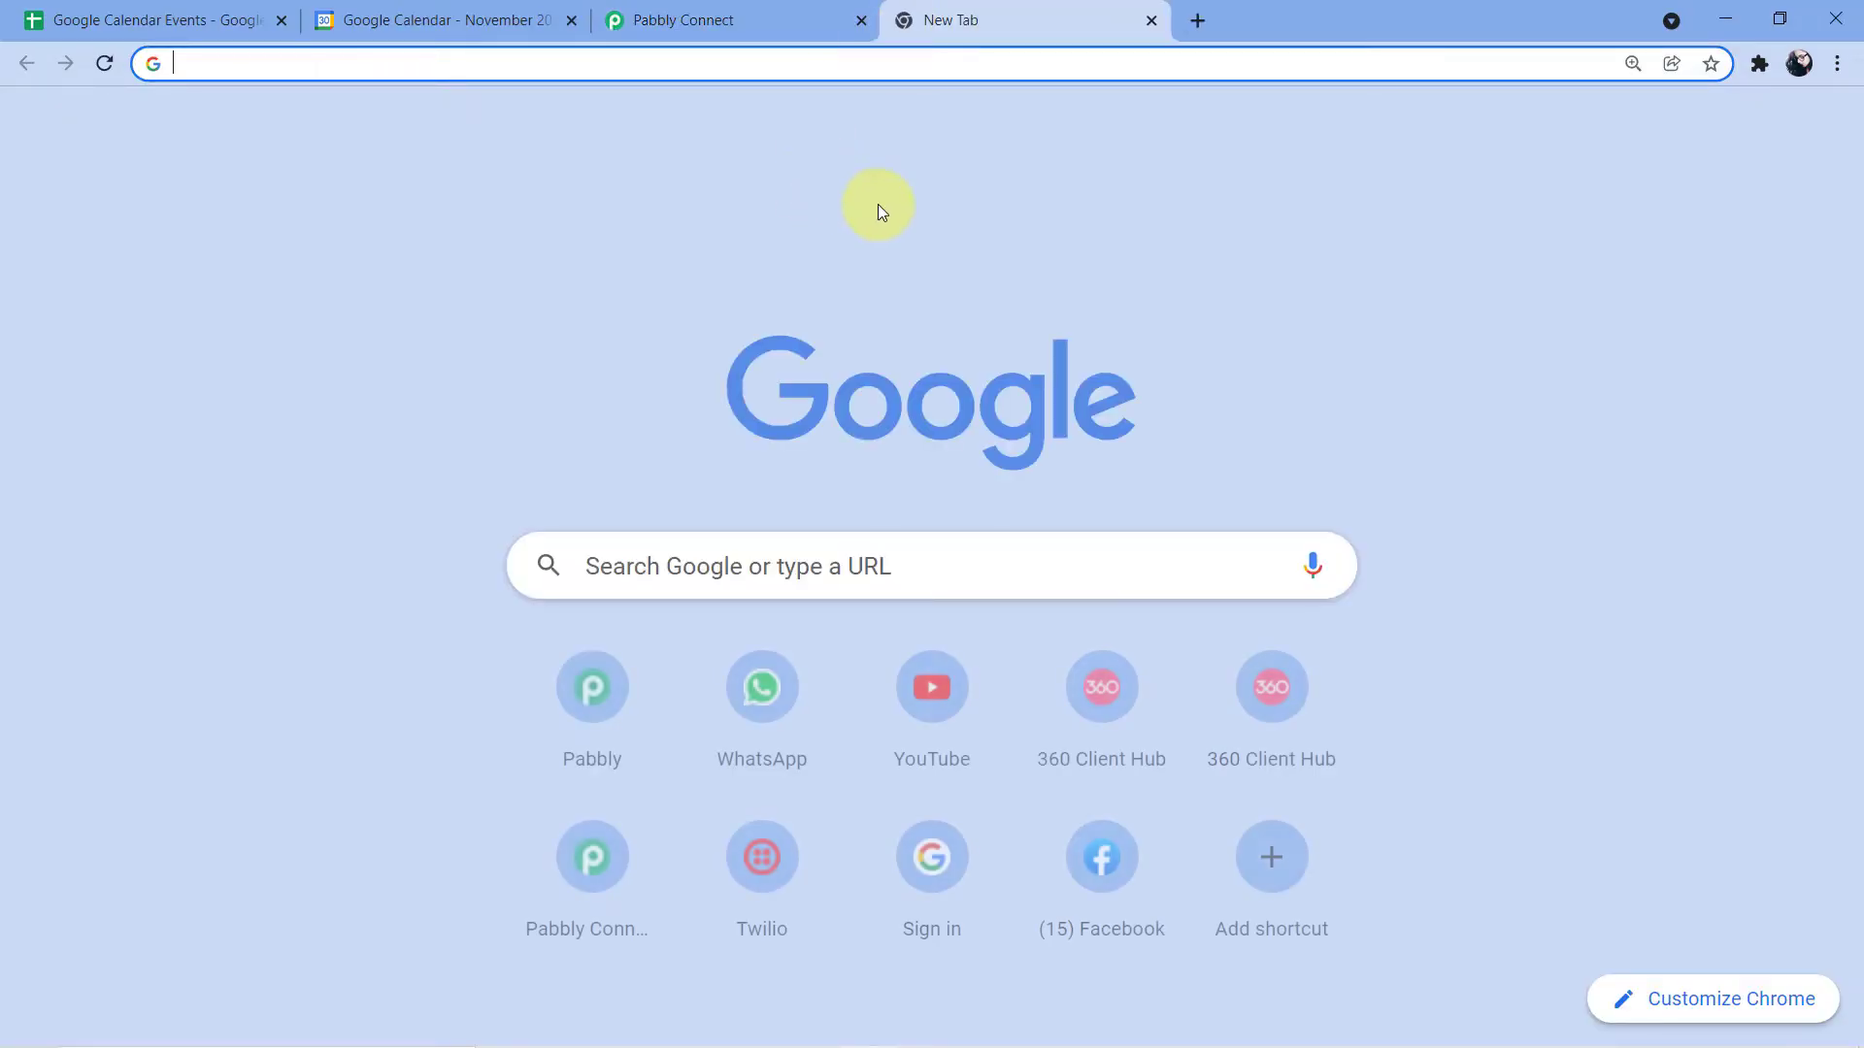
pyautogui.write('pa')
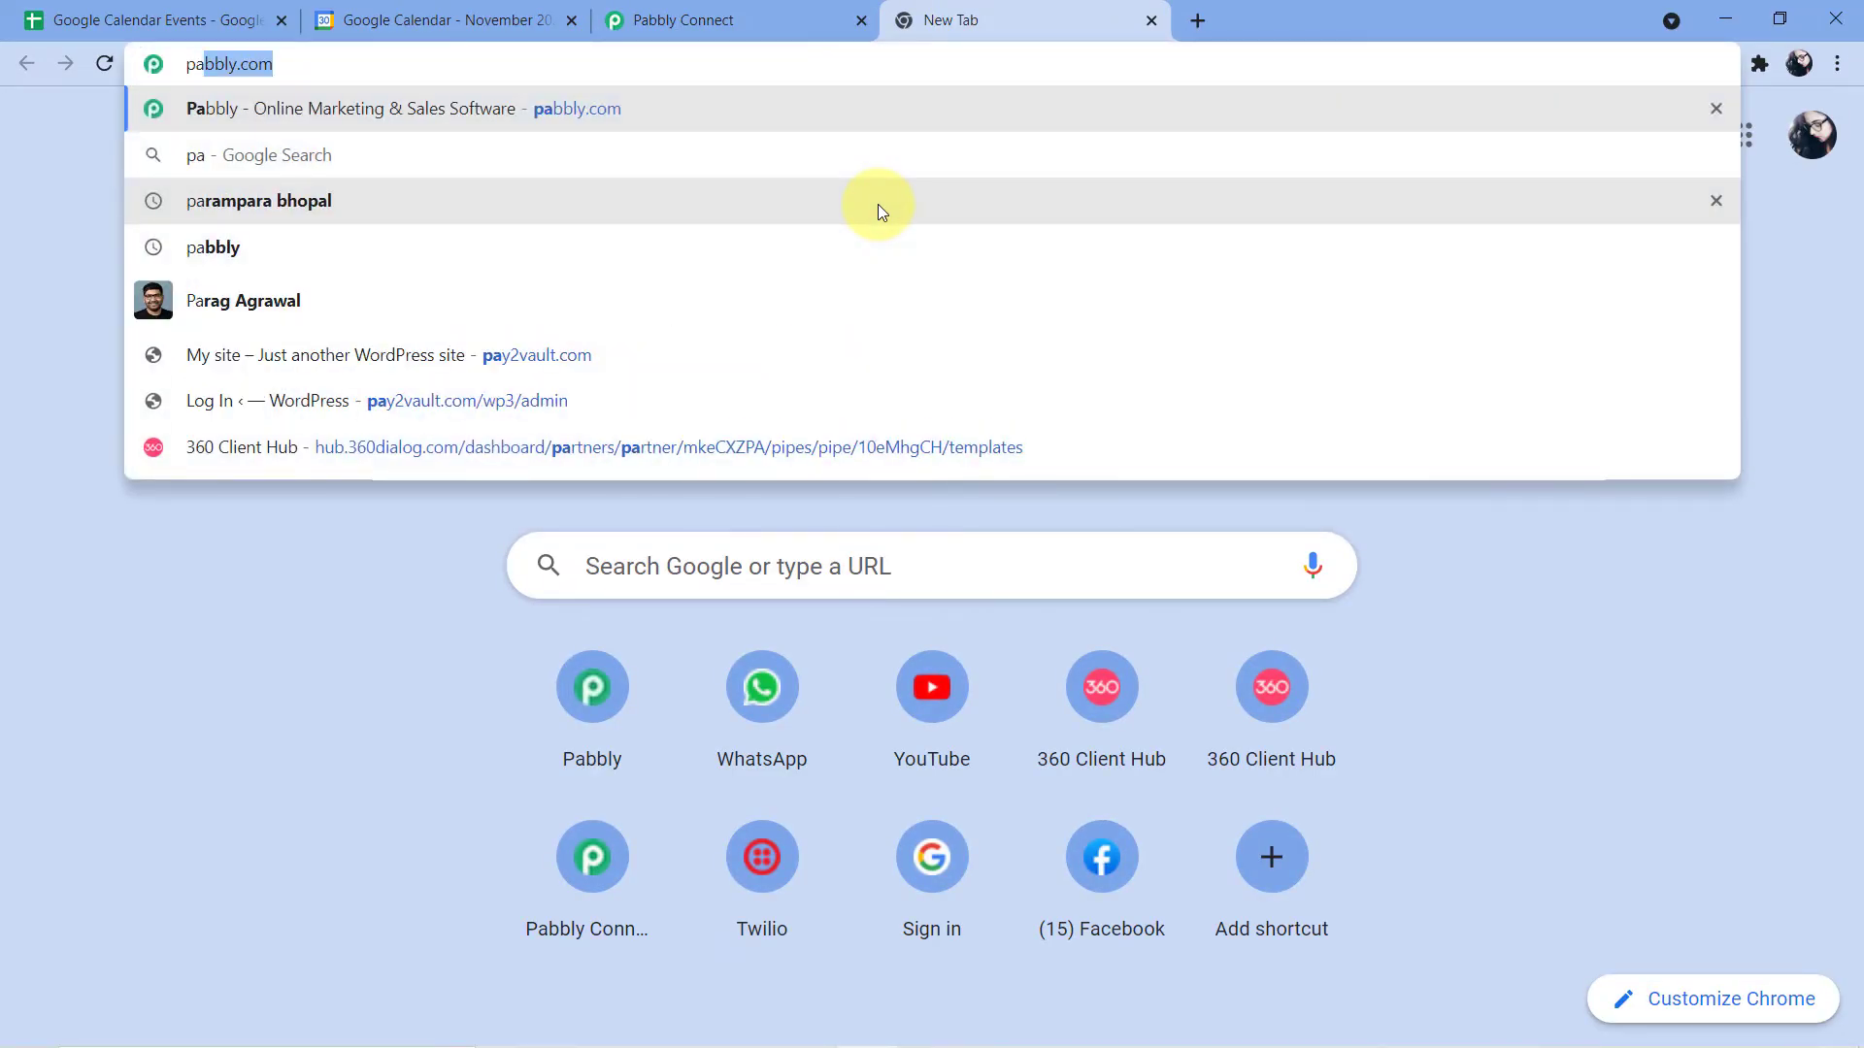
pyautogui.write('bbly.com')
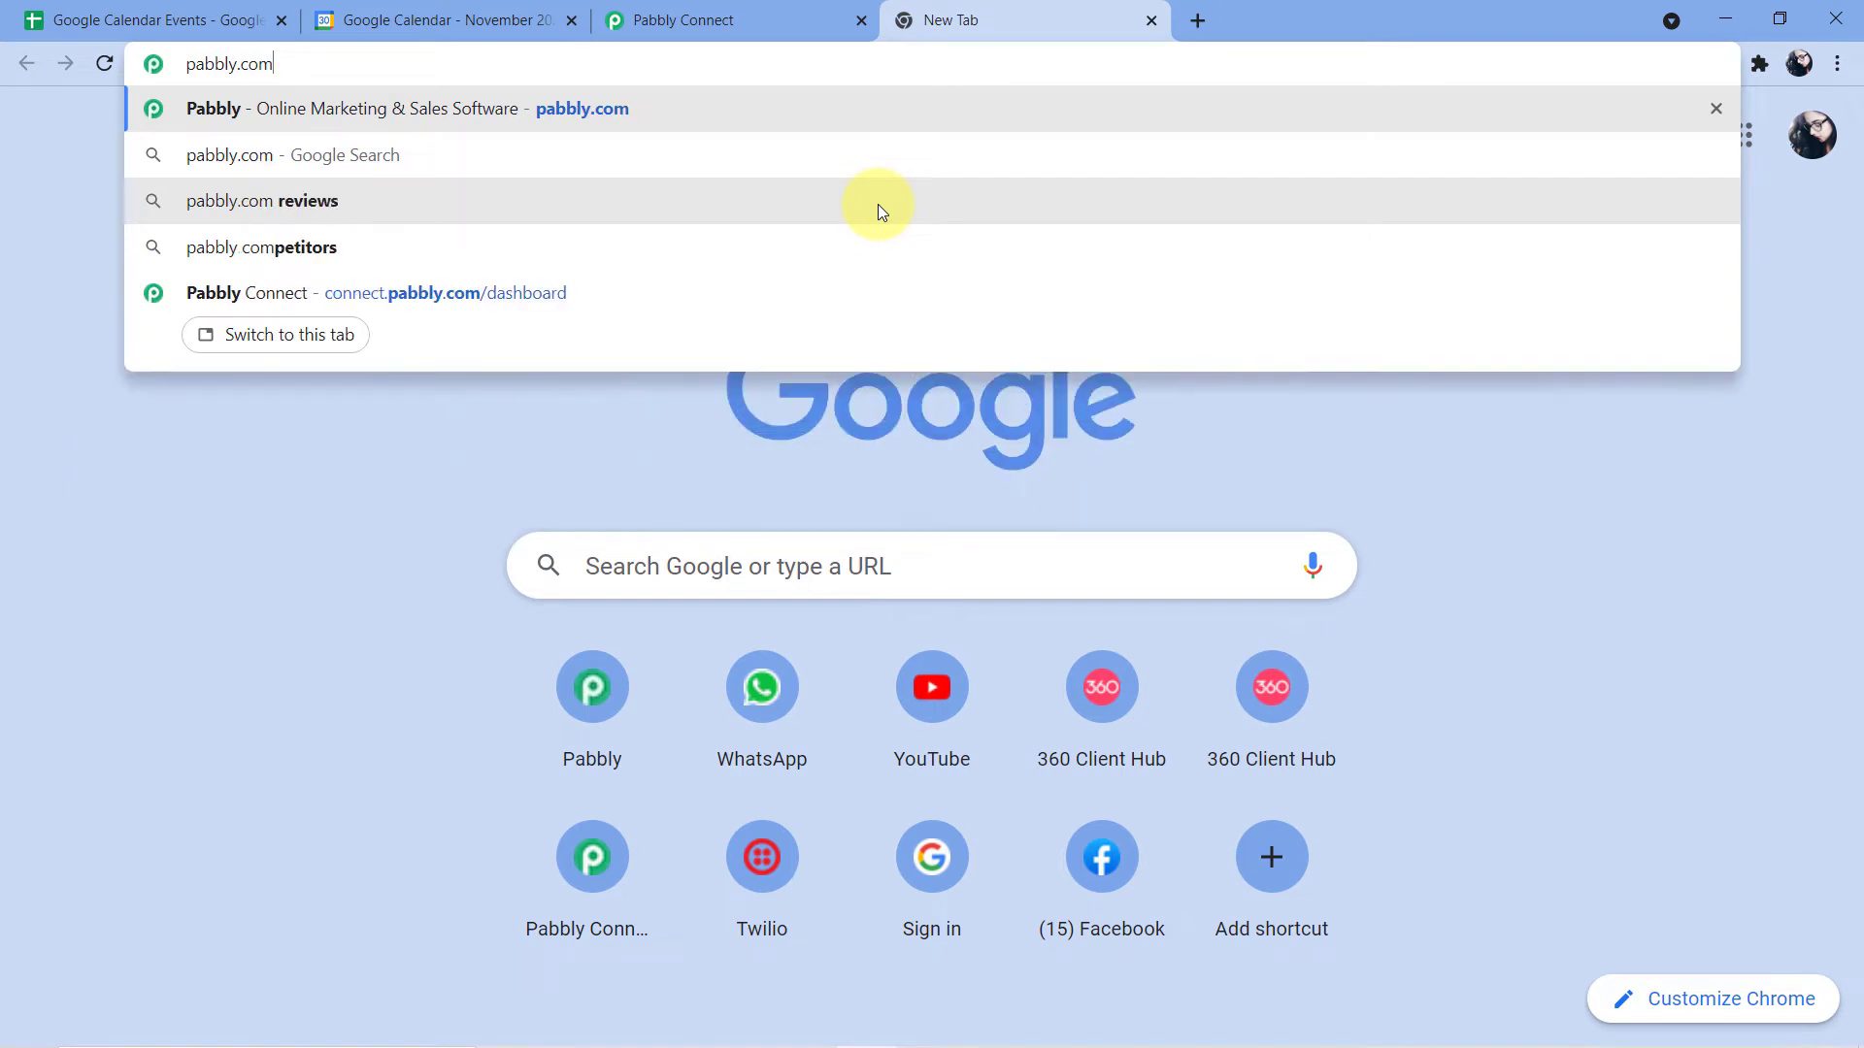
pyautogui.press('Return')
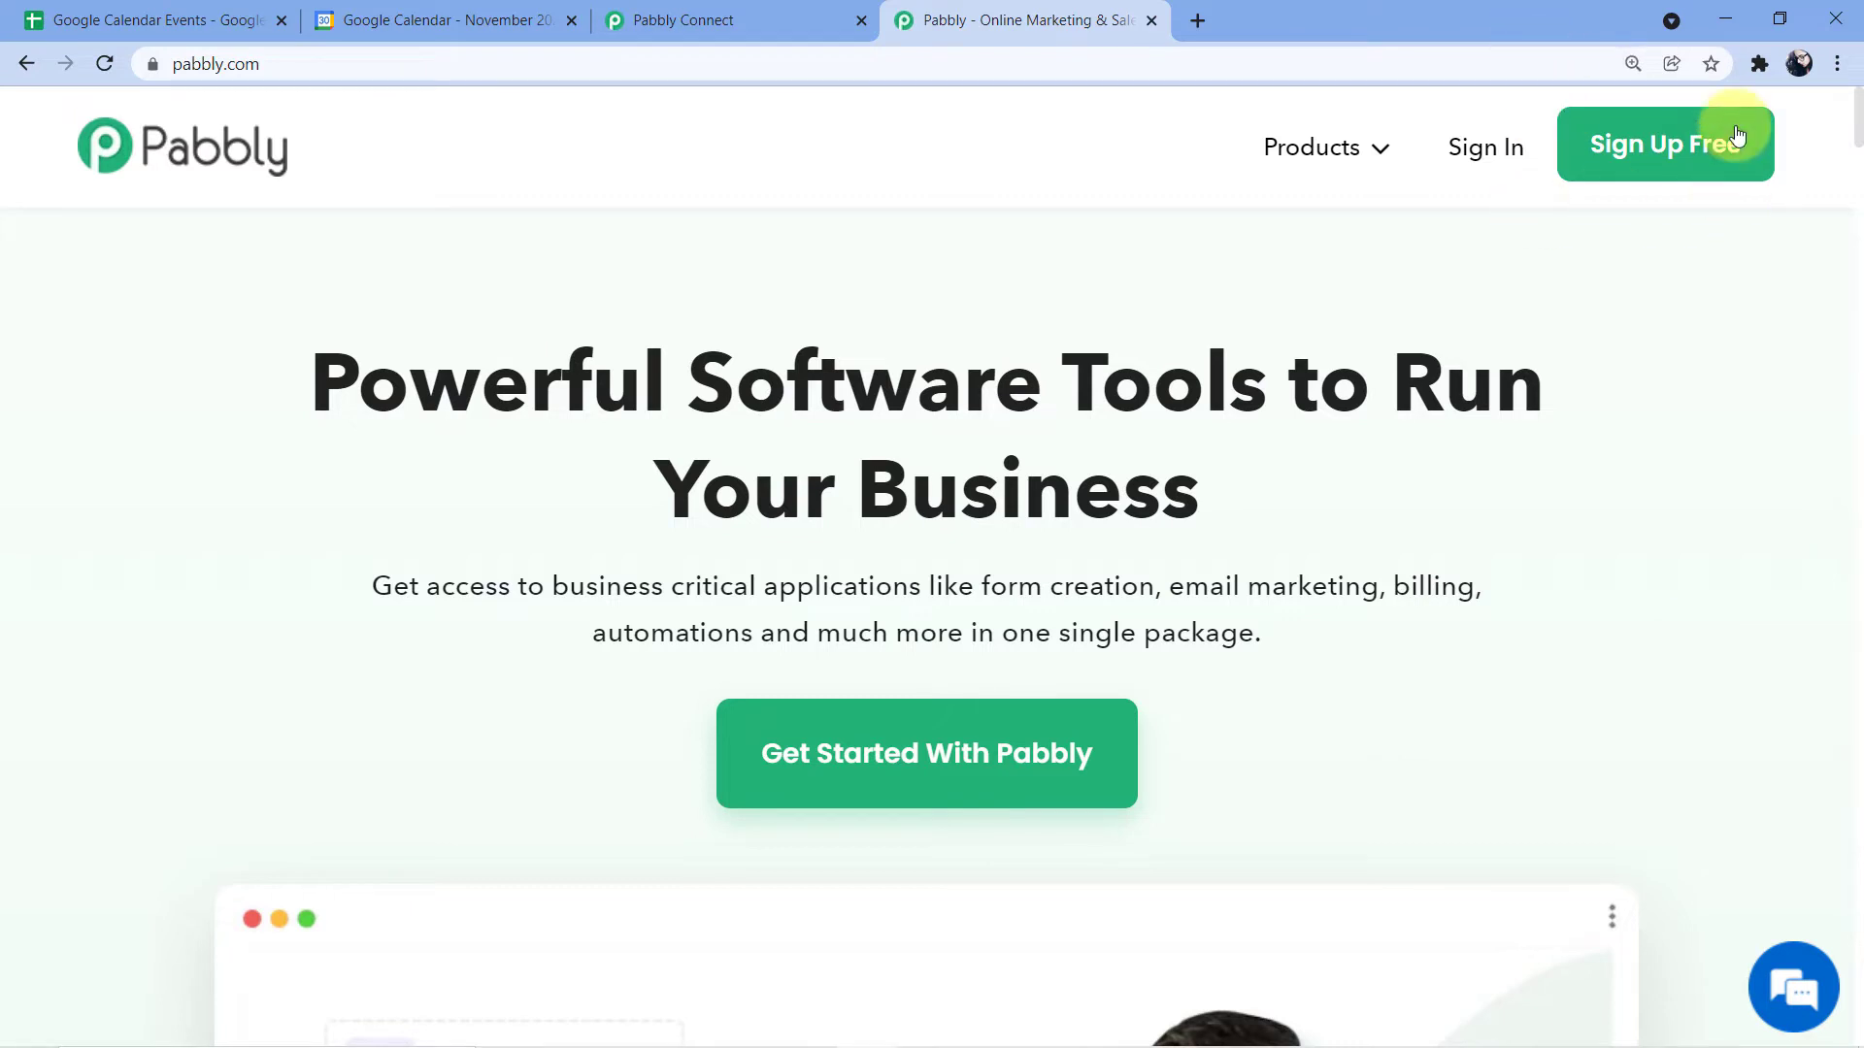
pyautogui.click(1152, 21)
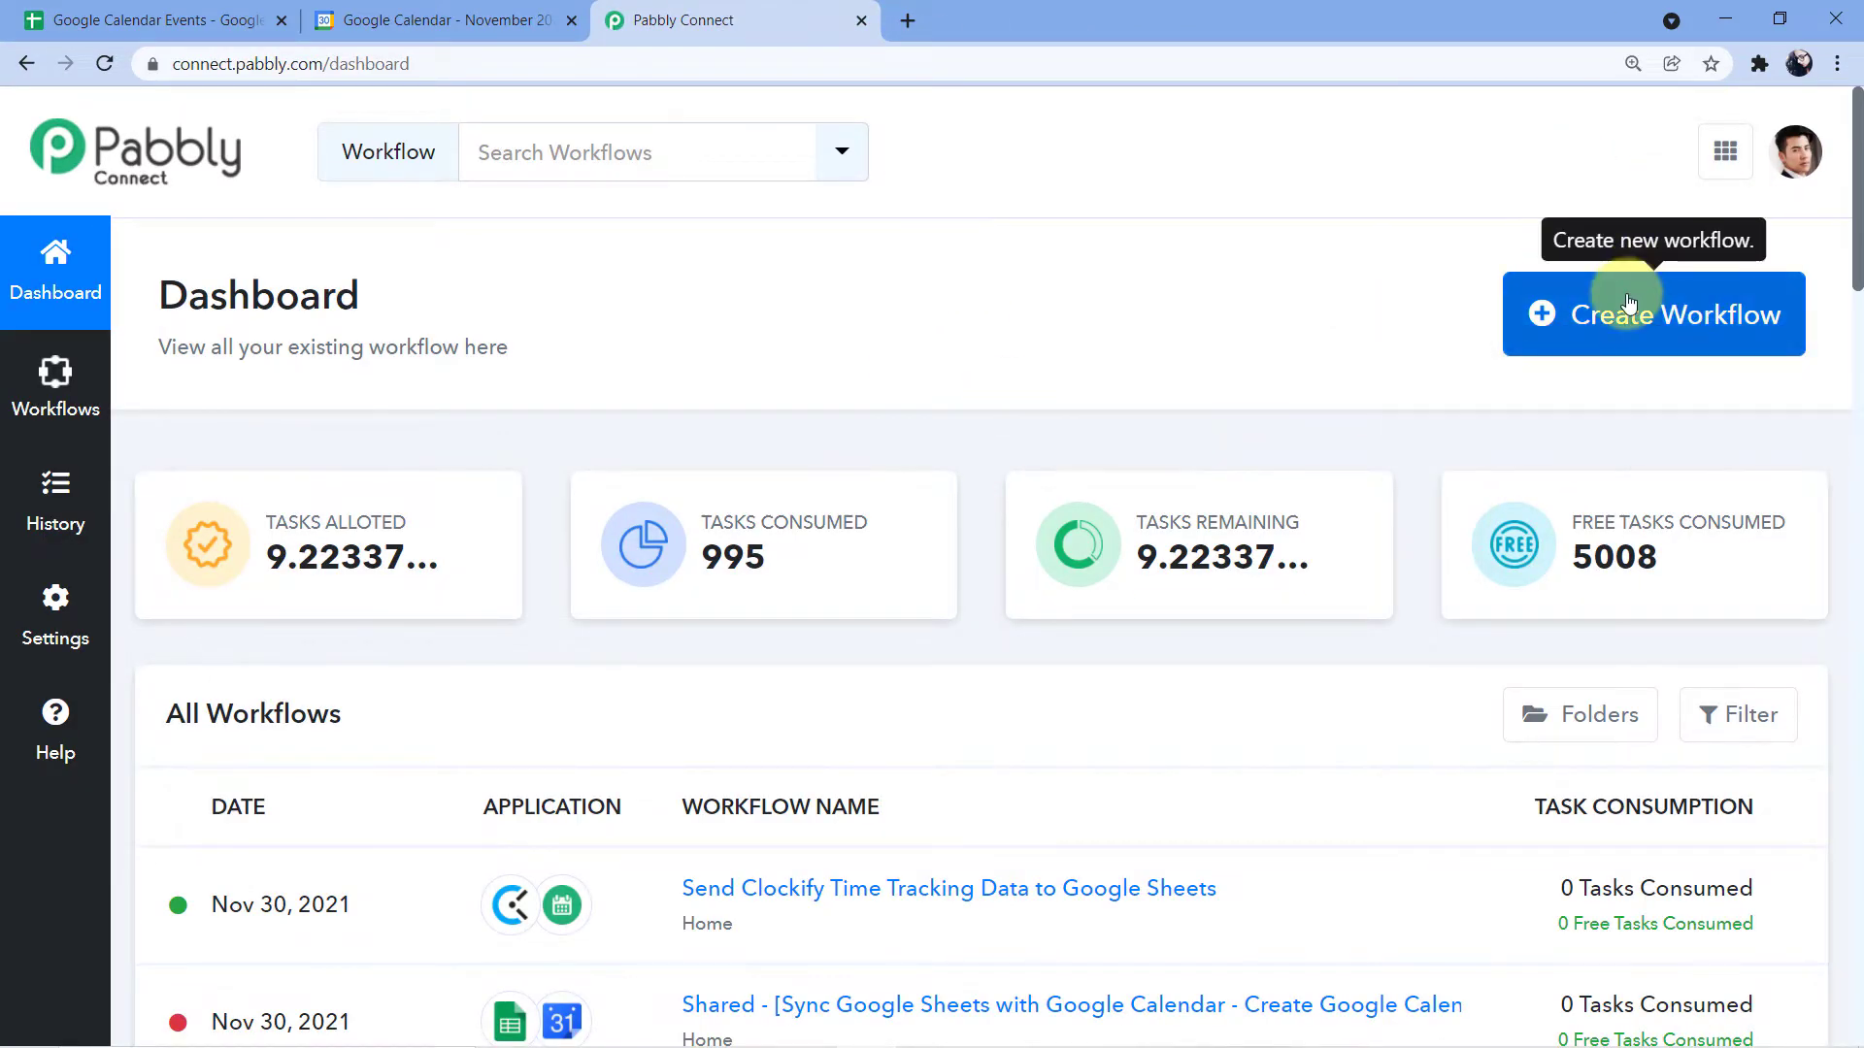
# Step: Create a Pabbly Connect workflow named "Google Sheets to Google Calendar"
pyautogui.click(1662, 332)
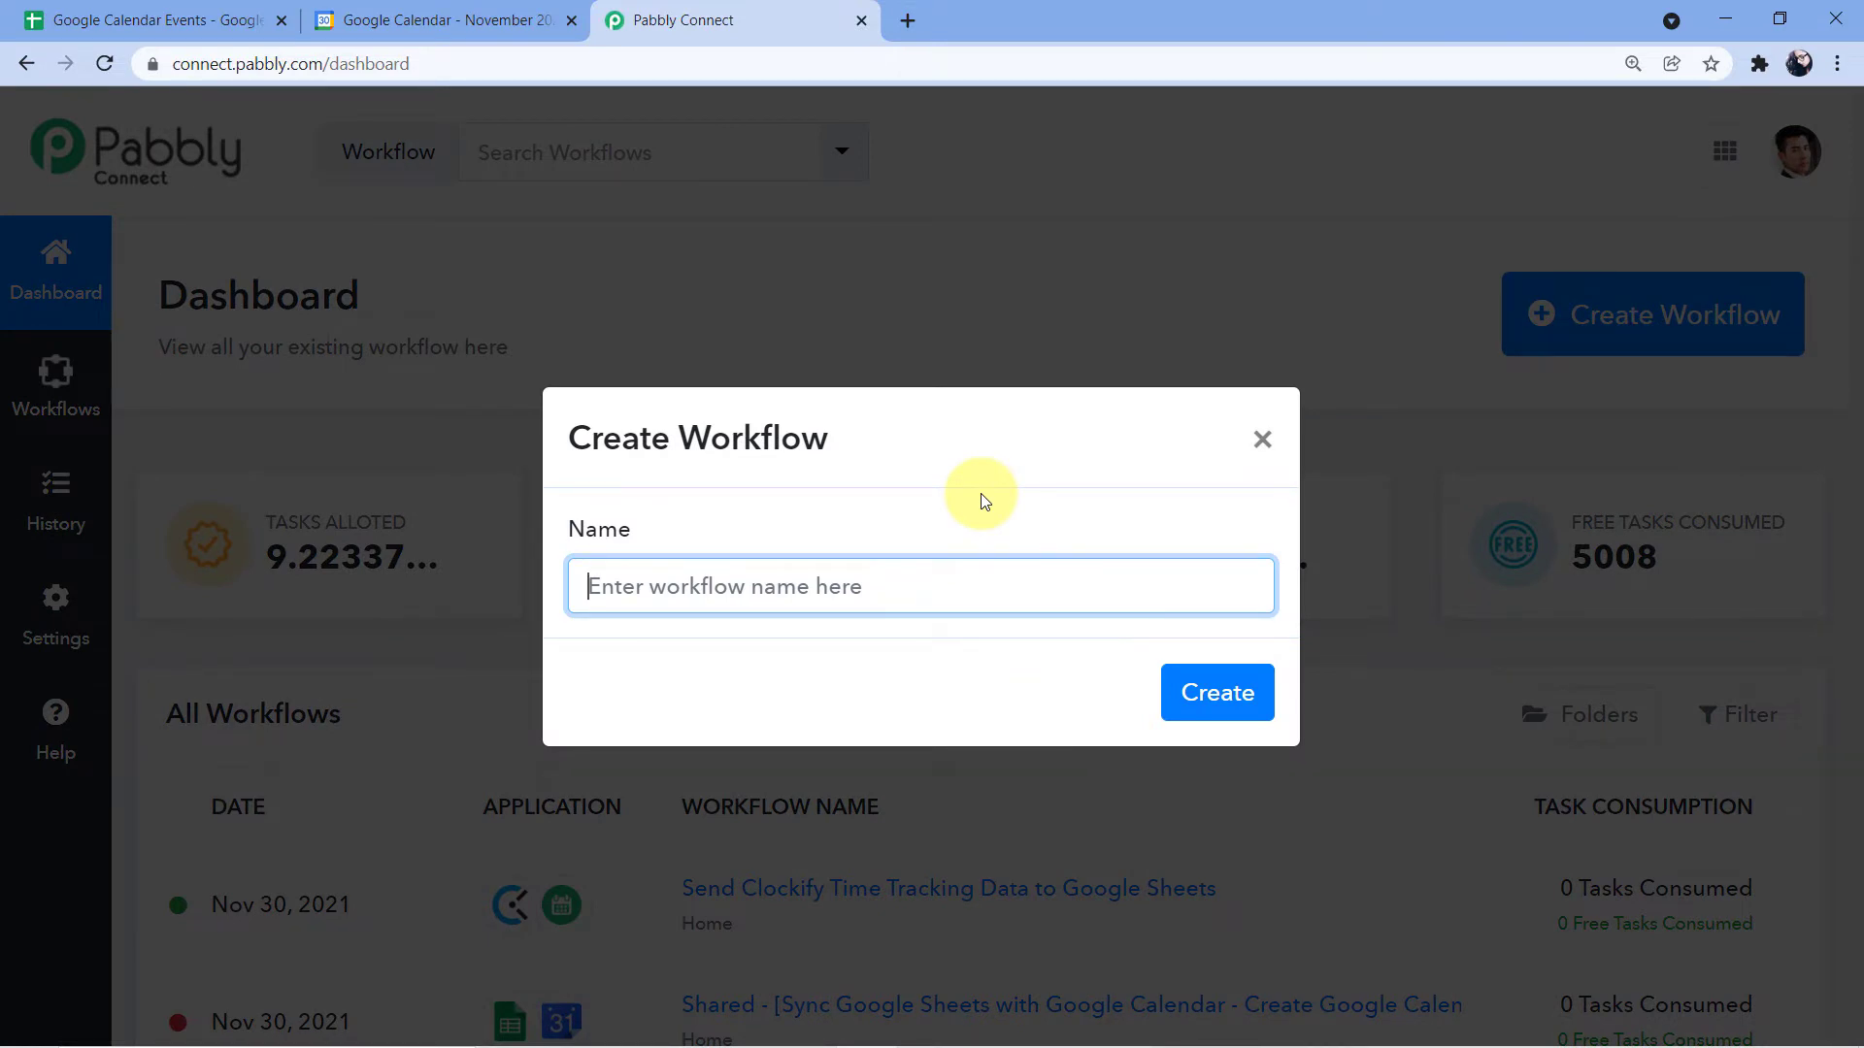
pyautogui.write('Google Sheets to Google Calendar')
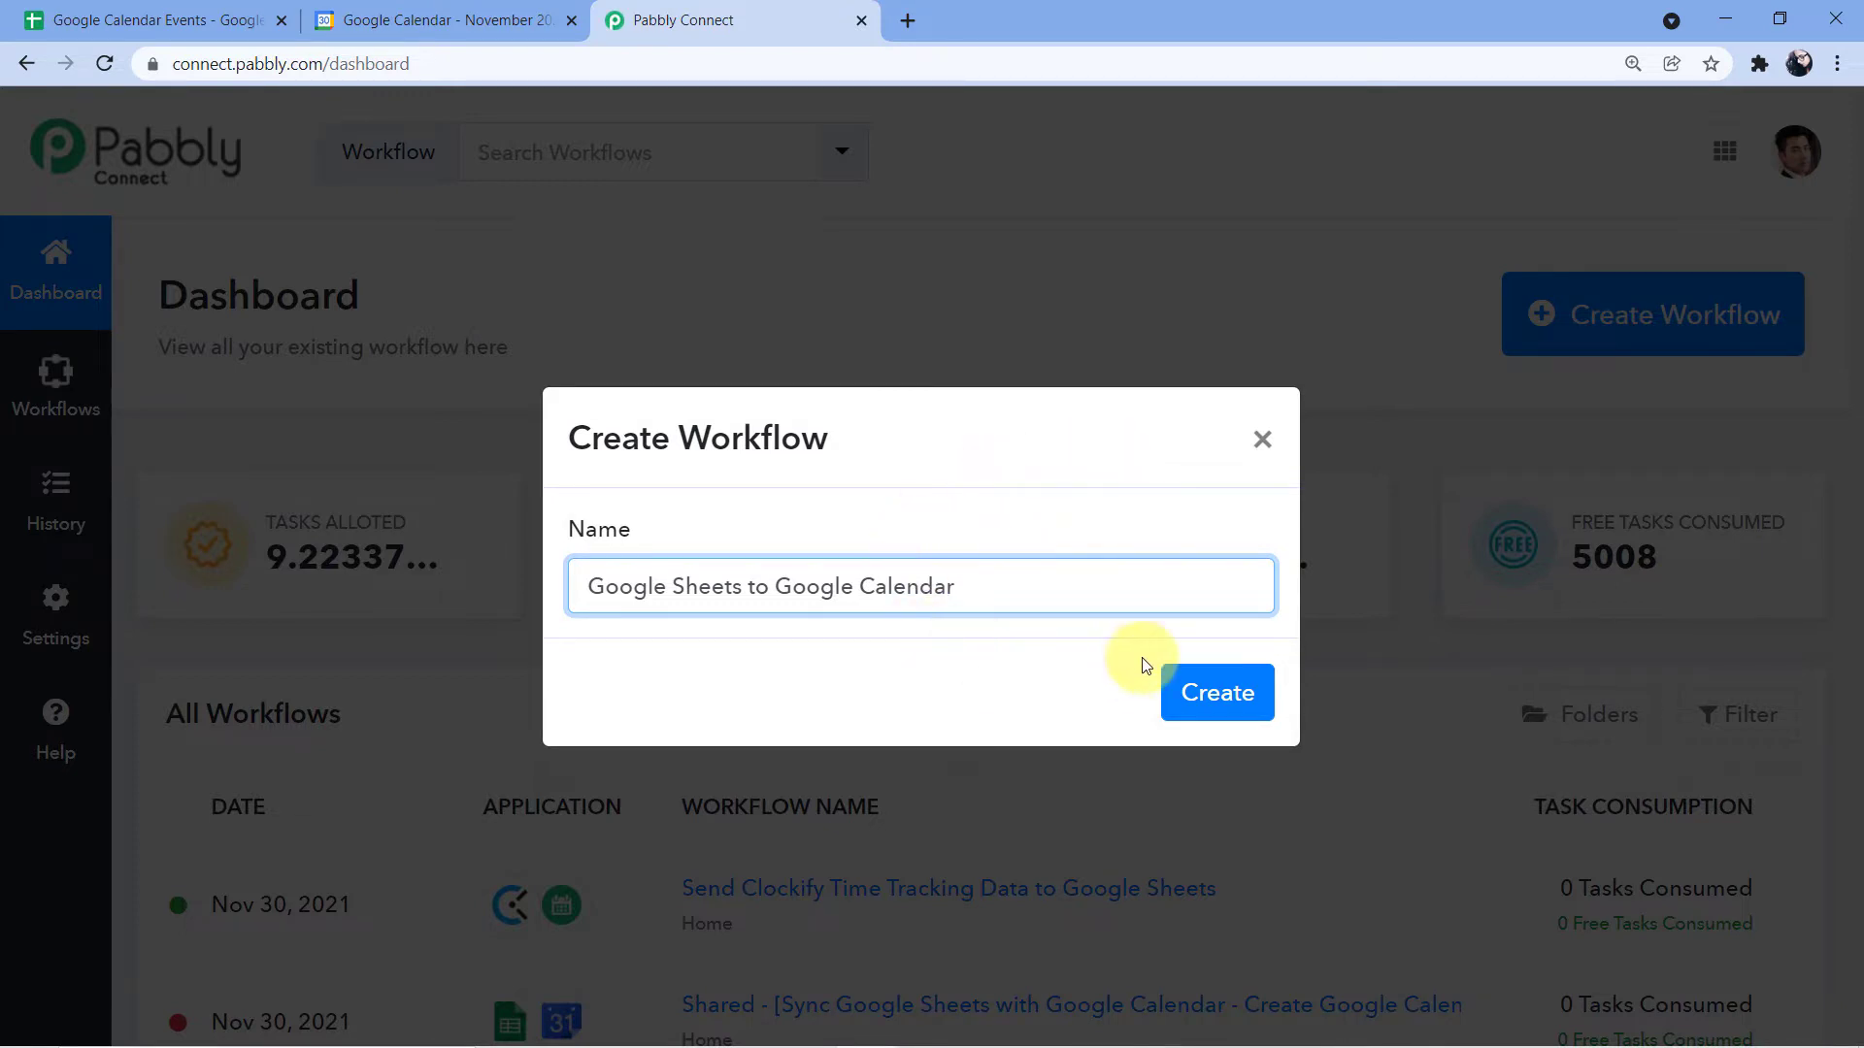
pyautogui.click(1216, 695)
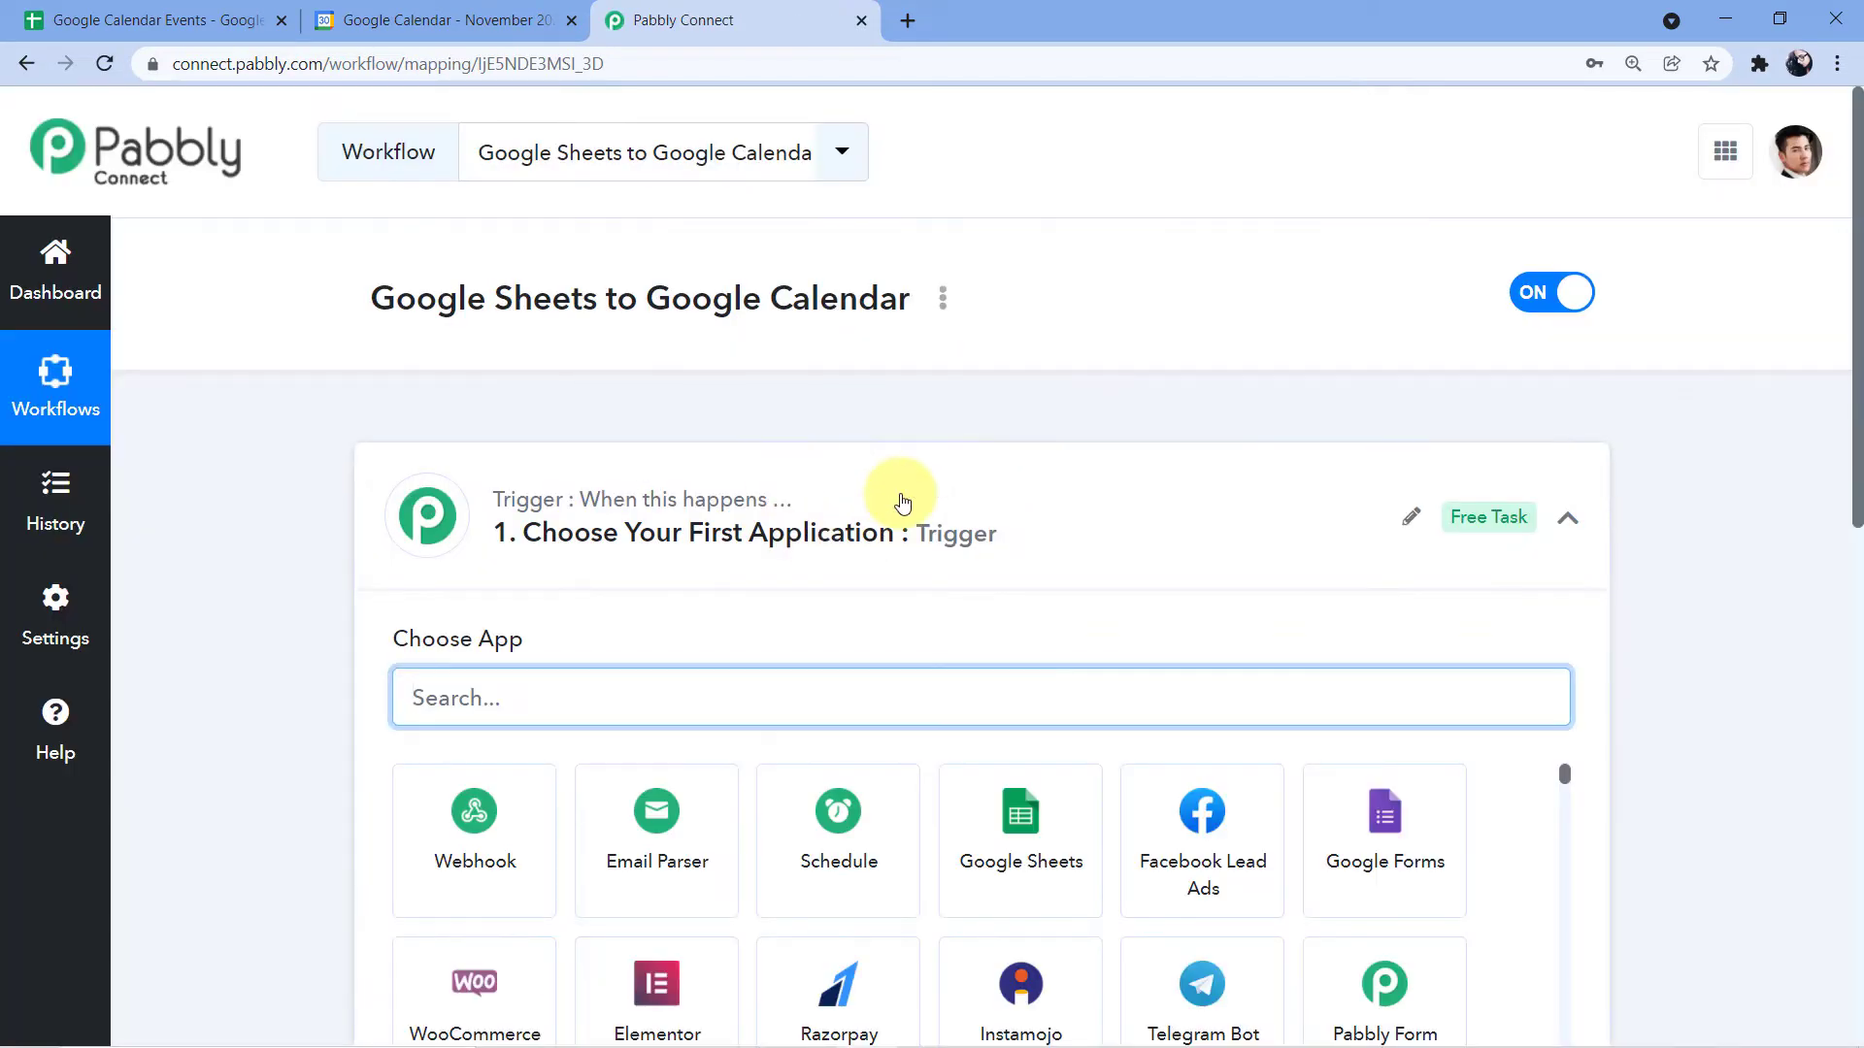
# Step: Search for Google Sheets in the workflow's trigger step and choose it as the trigger application
pyautogui.click(901, 494)
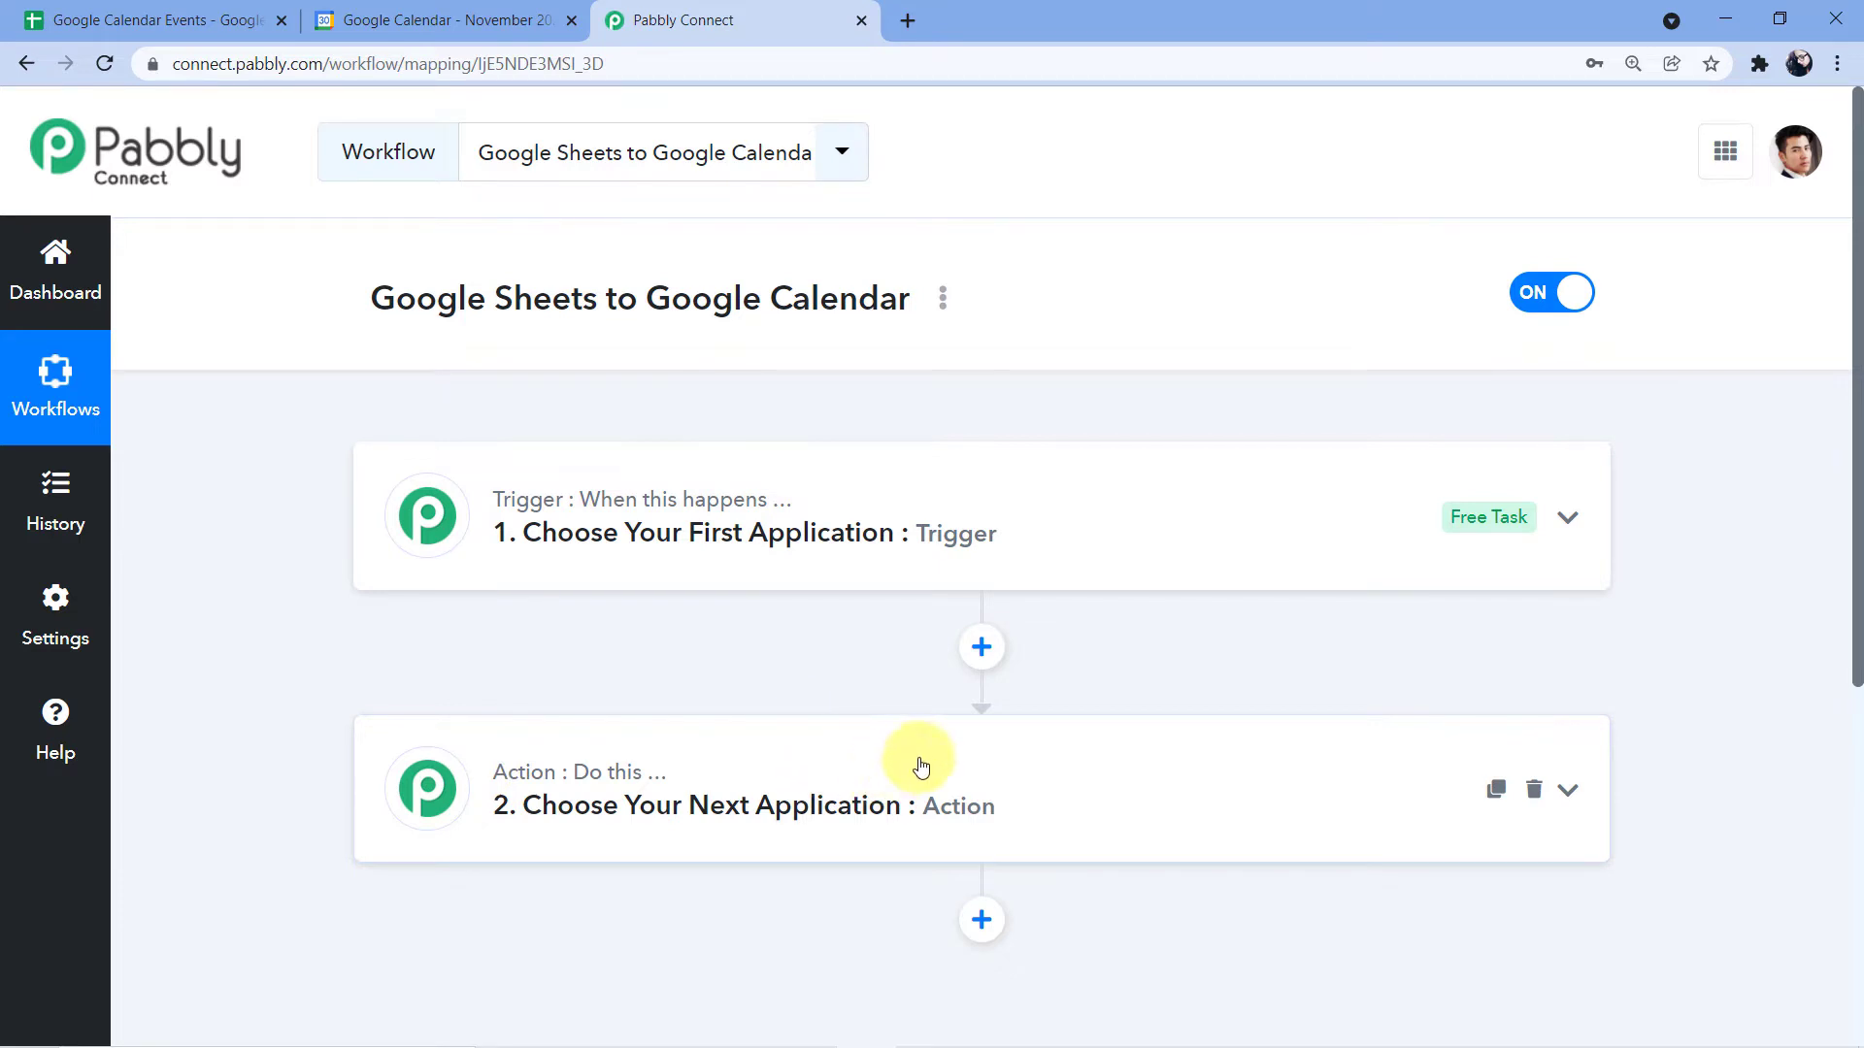
pyautogui.click(641, 534)
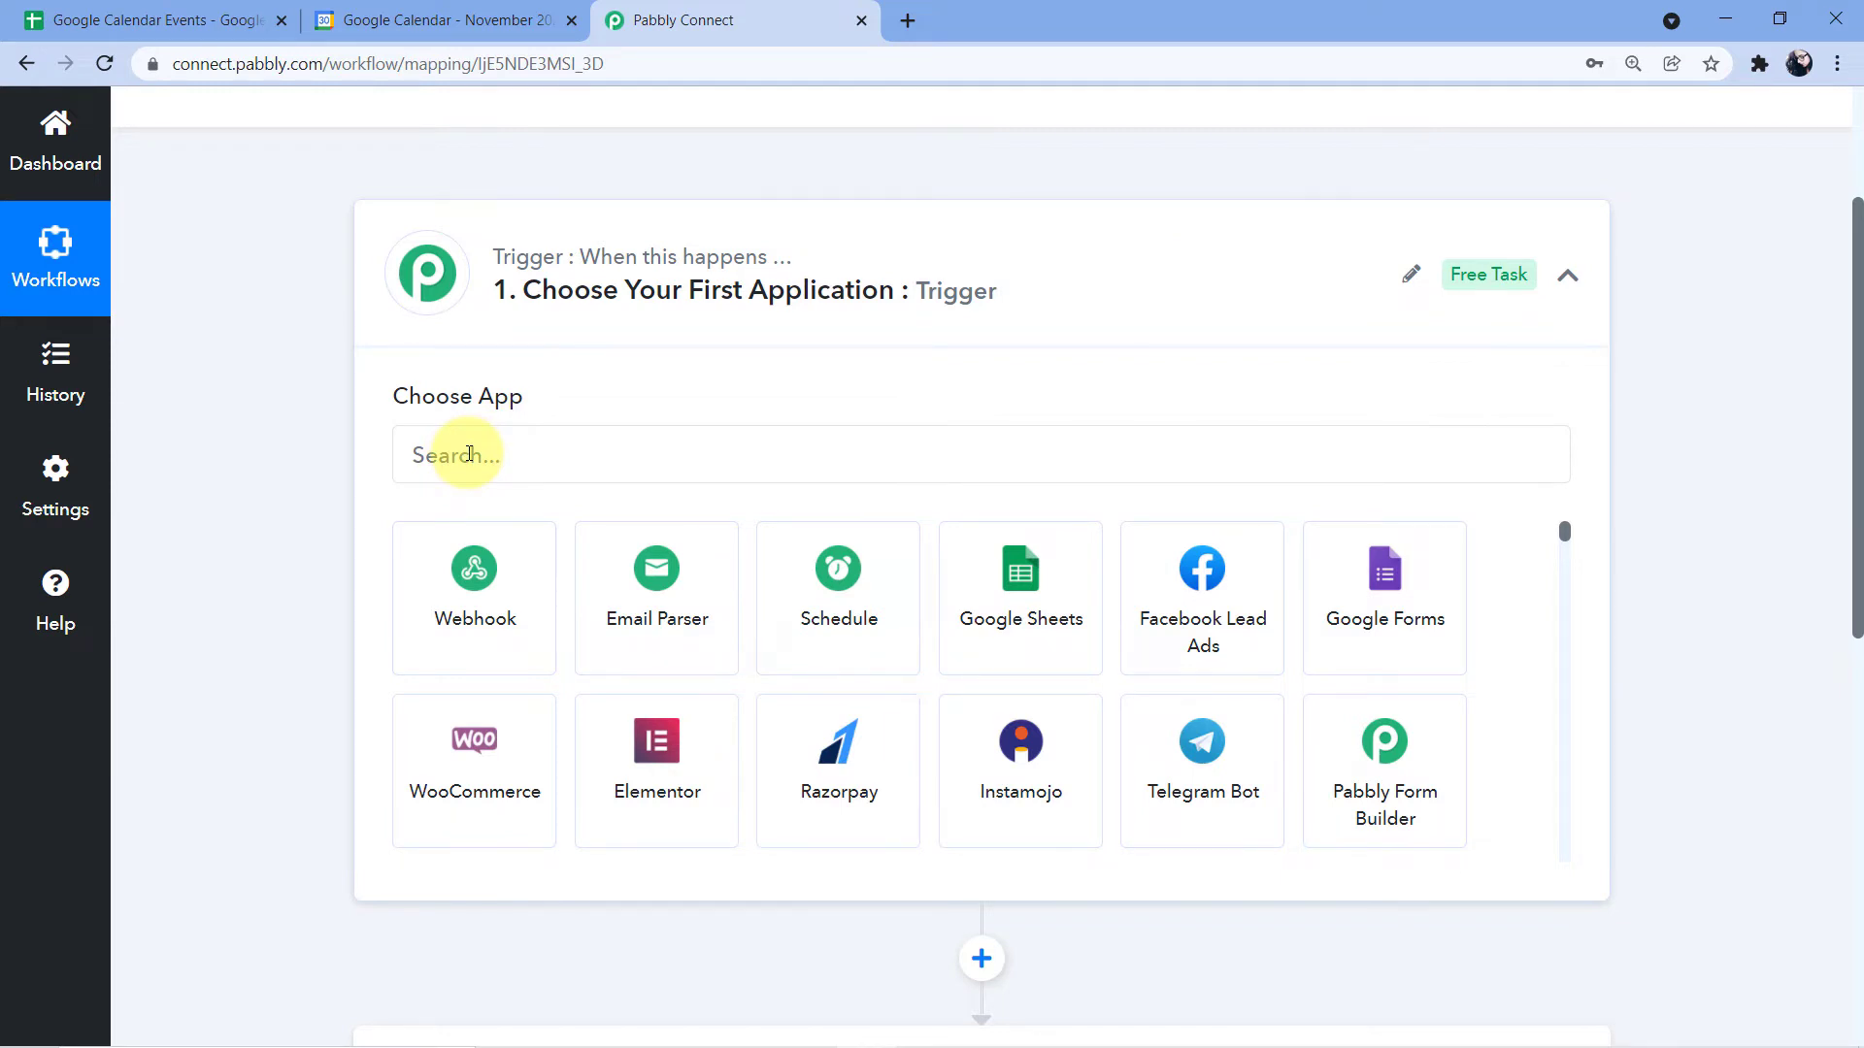
pyautogui.click(469, 455)
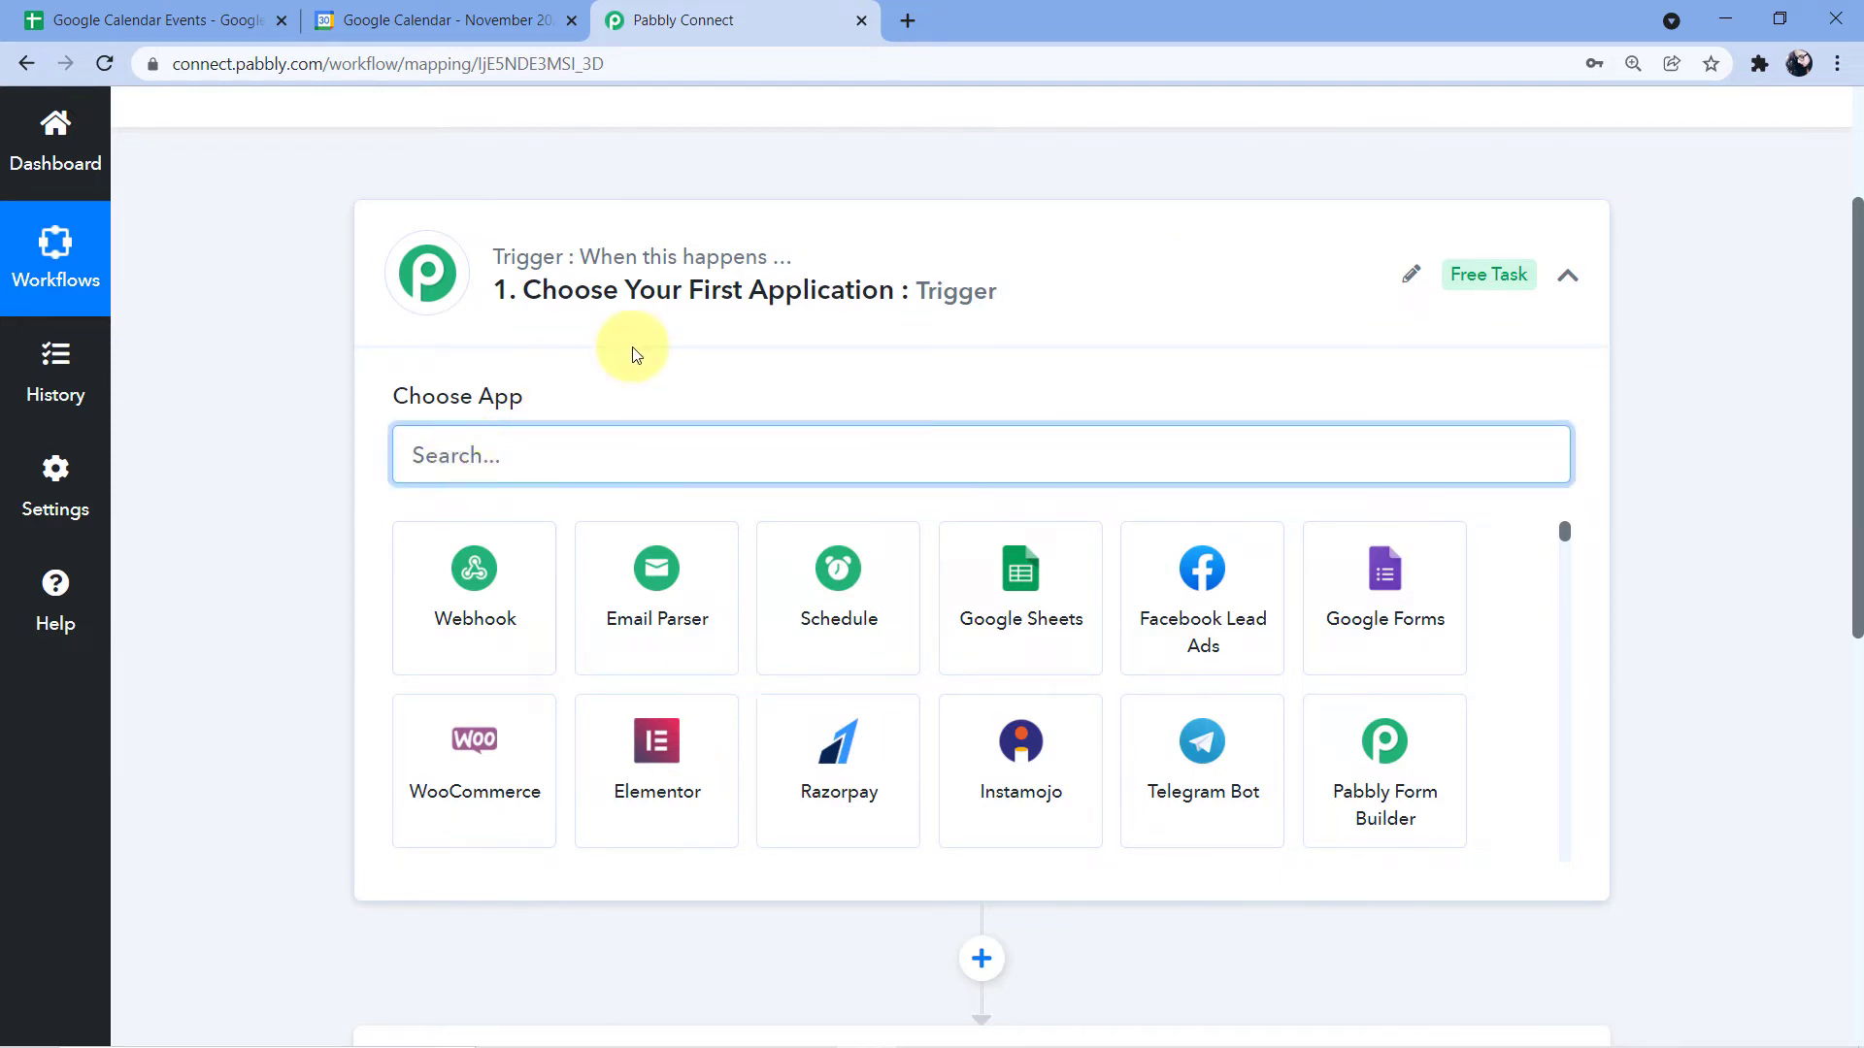
pyautogui.write('Goo')
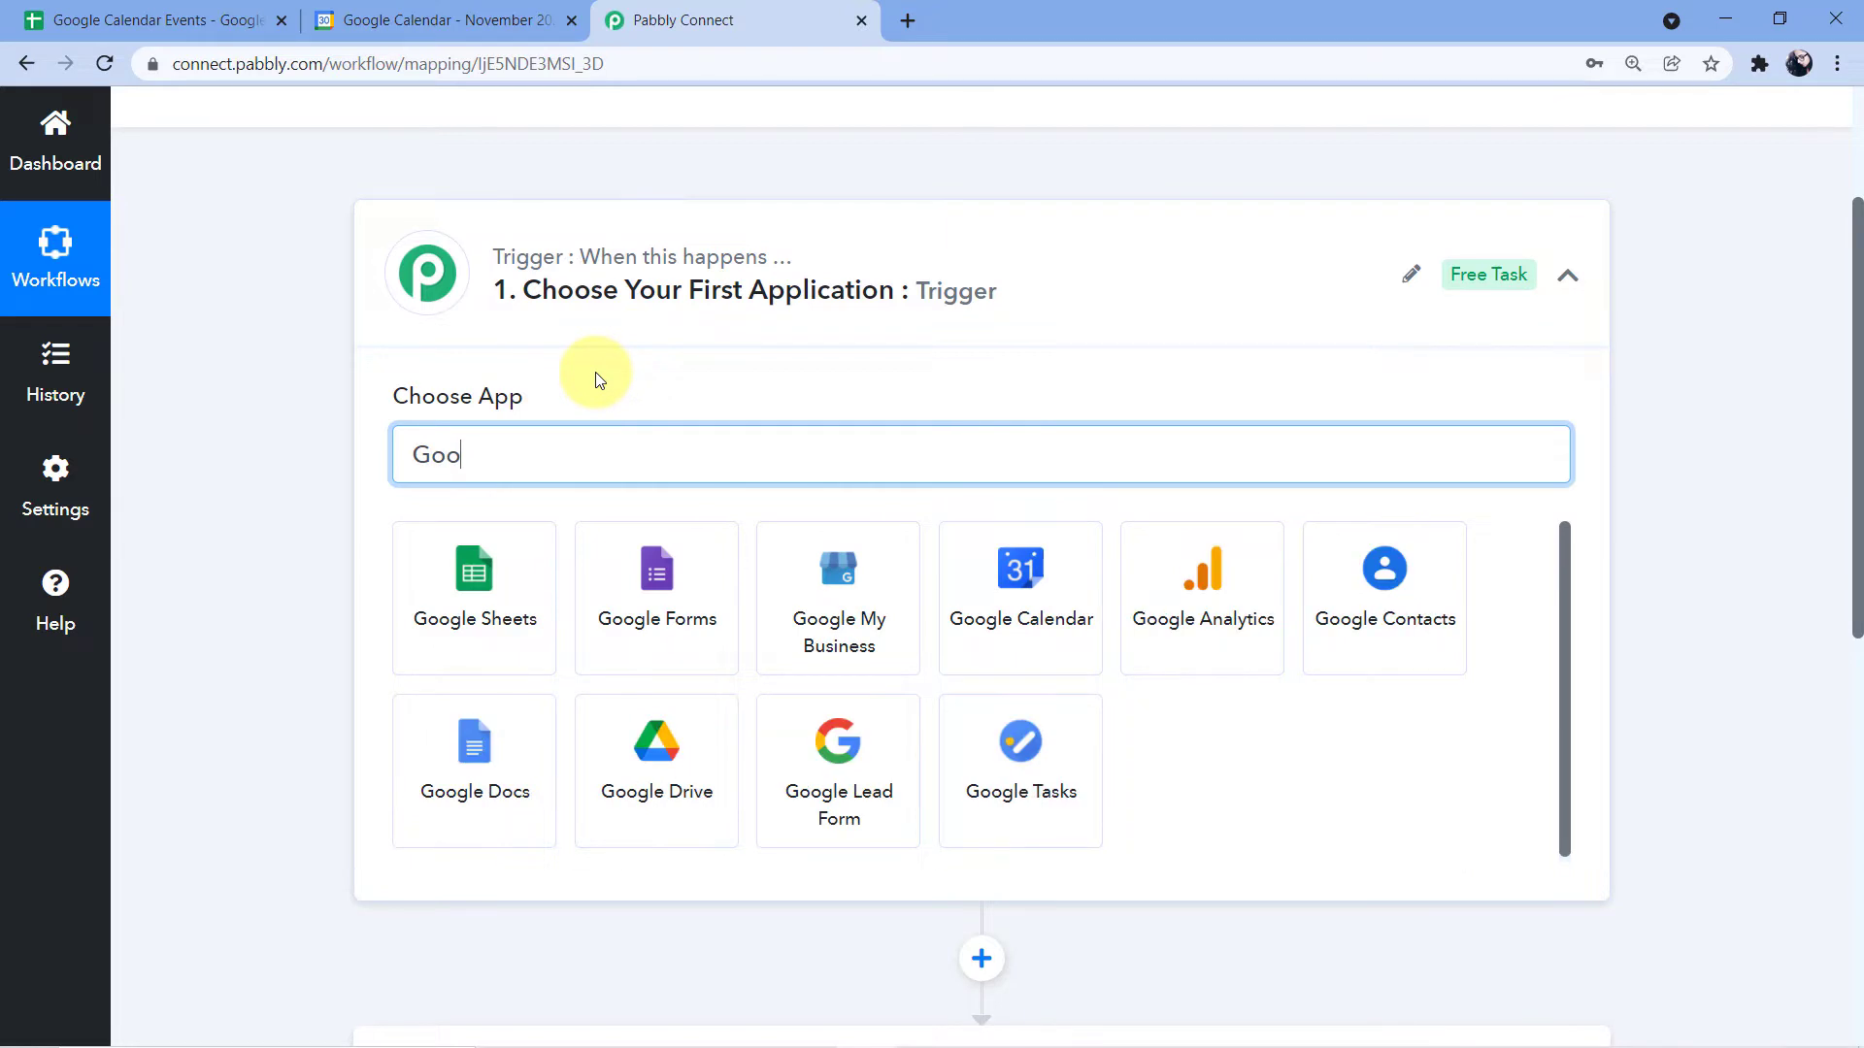
pyautogui.press('BackSpace')
pyautogui.press('BackSpace')
pyautogui.press('BackSpace')
pyautogui.write('Google Sheets')
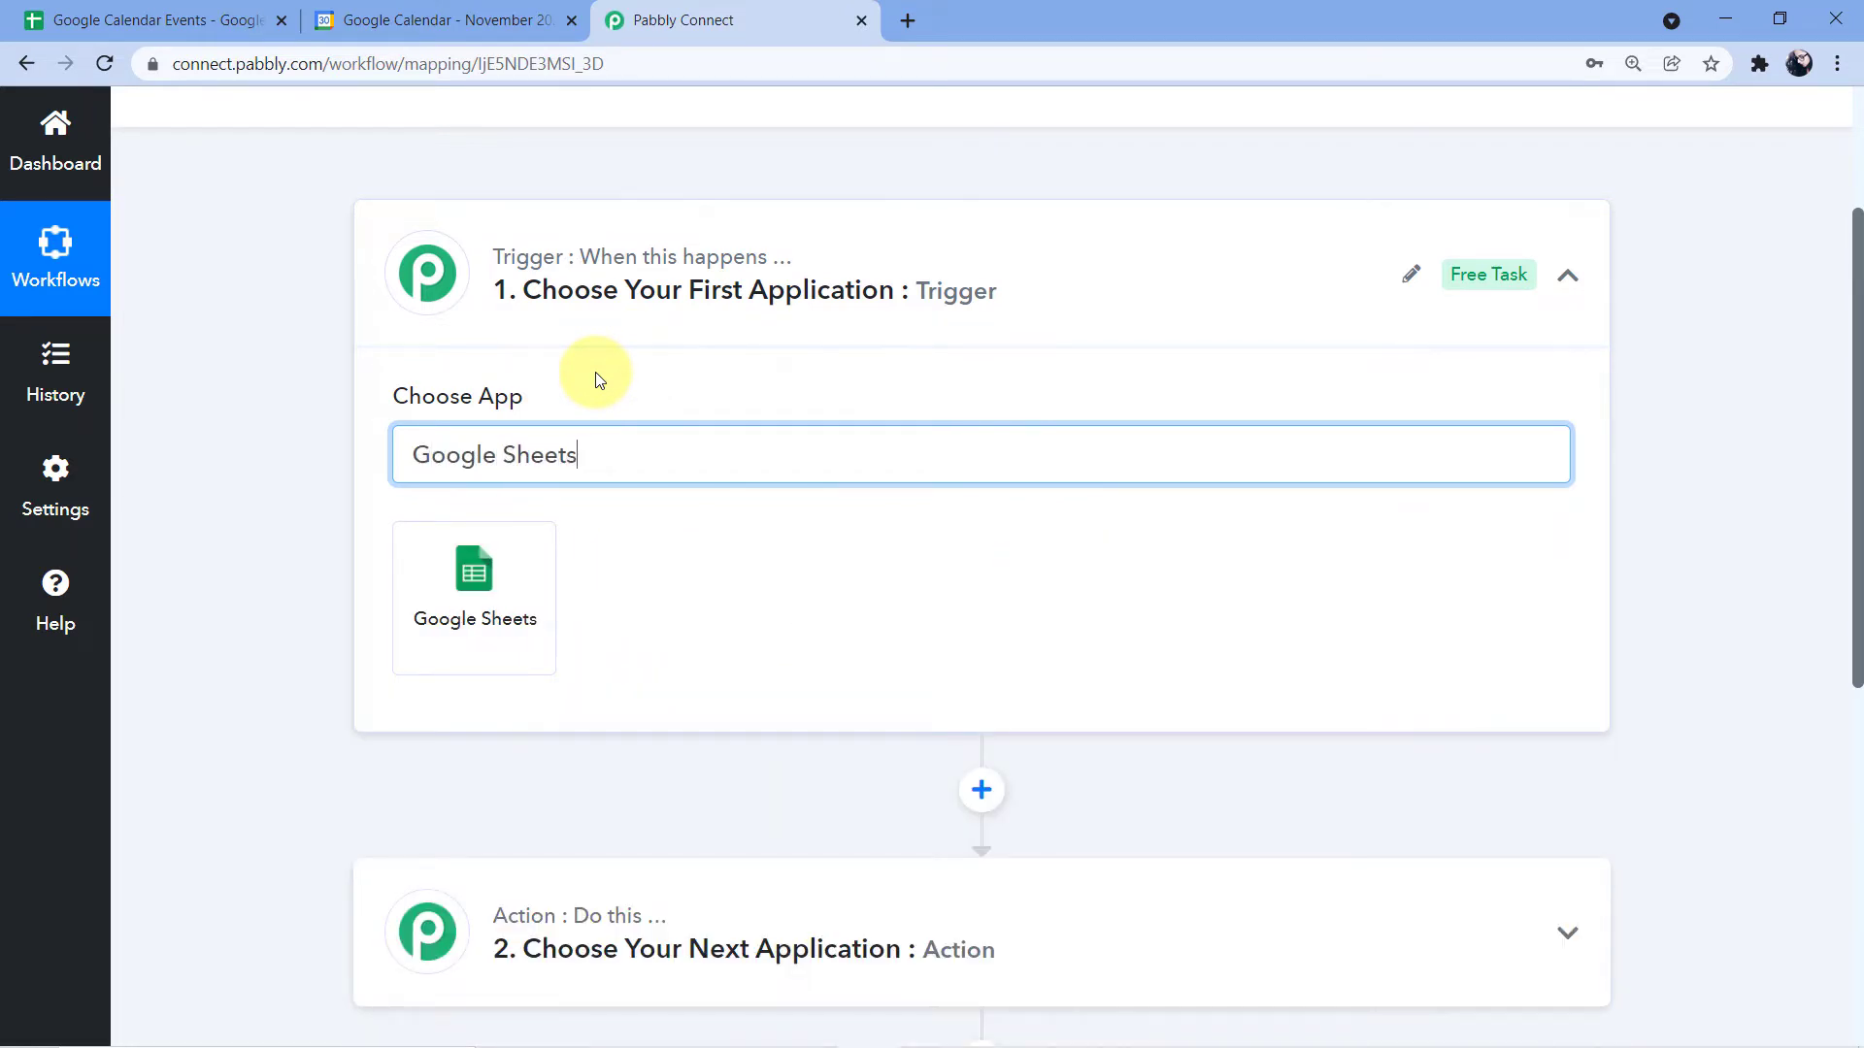
pyautogui.click(482, 602)
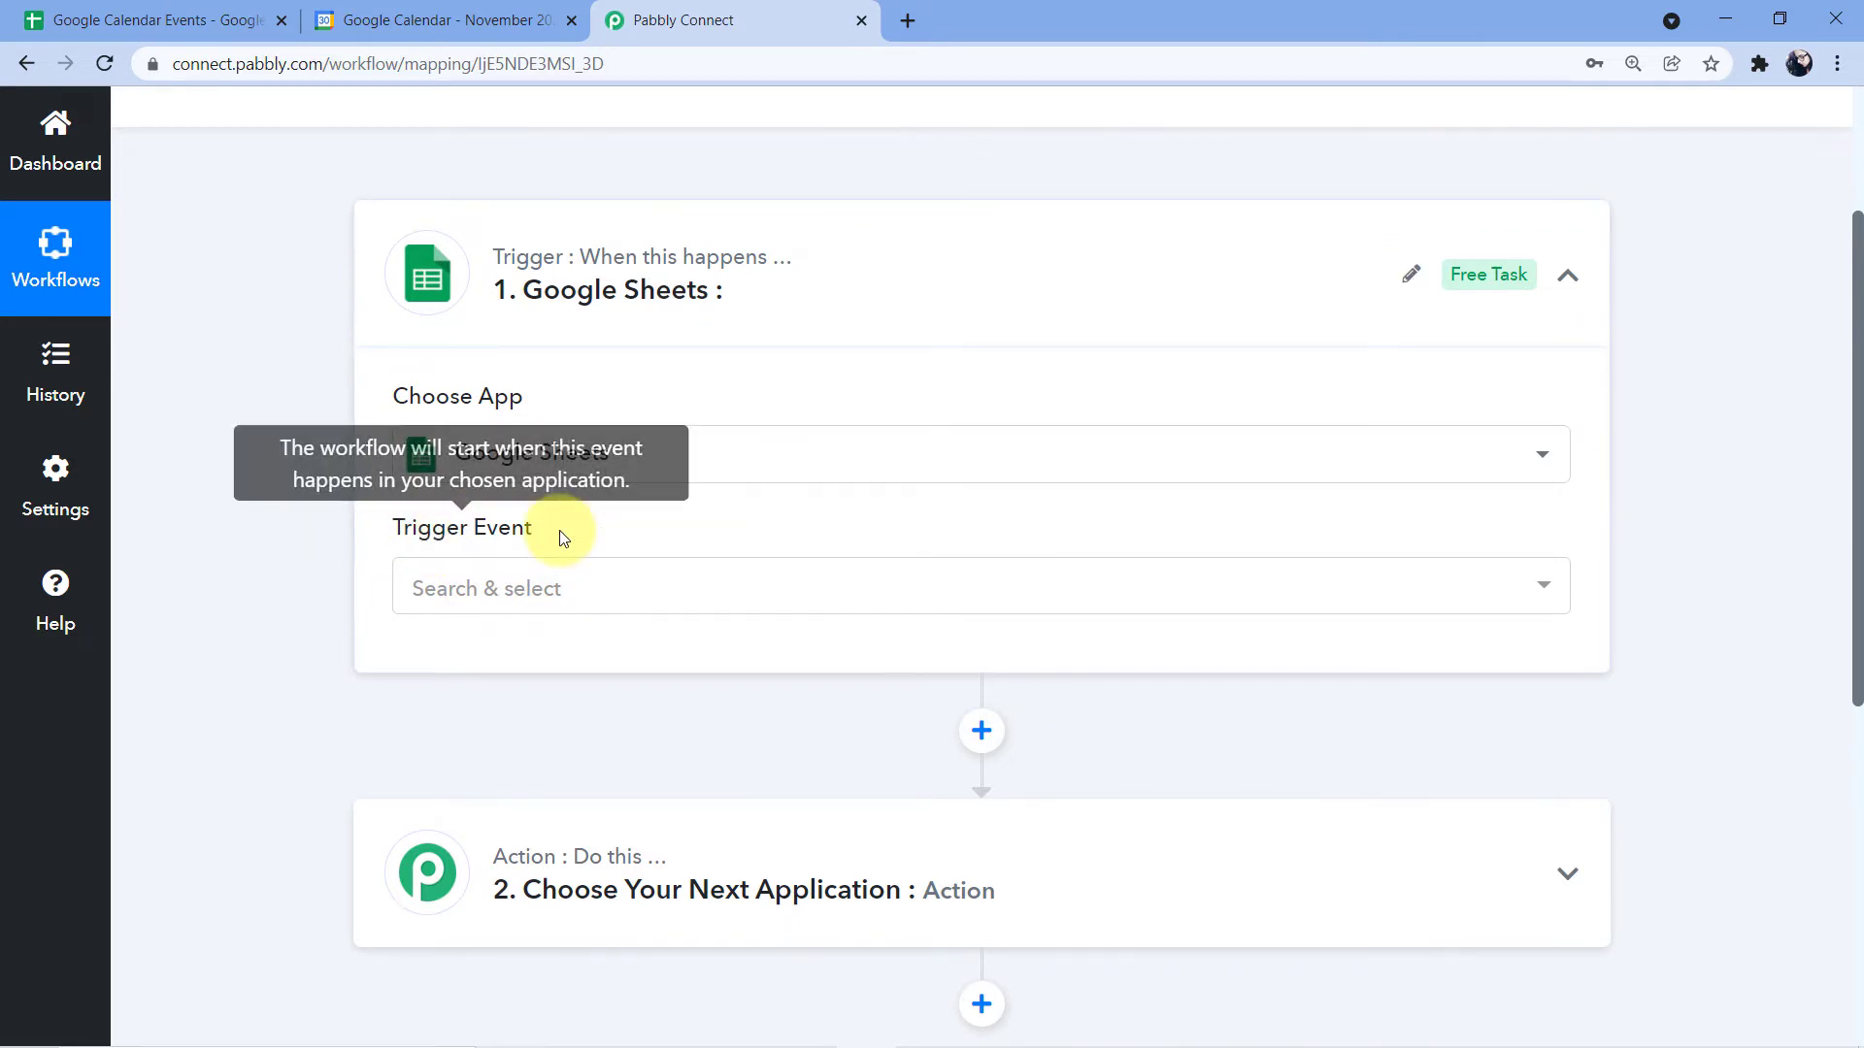
# Step: Set the Google Sheets trigger event to New or Updated Spreadsheet Row and view the webhook URL with its setup guide
pyautogui.click(637, 588)
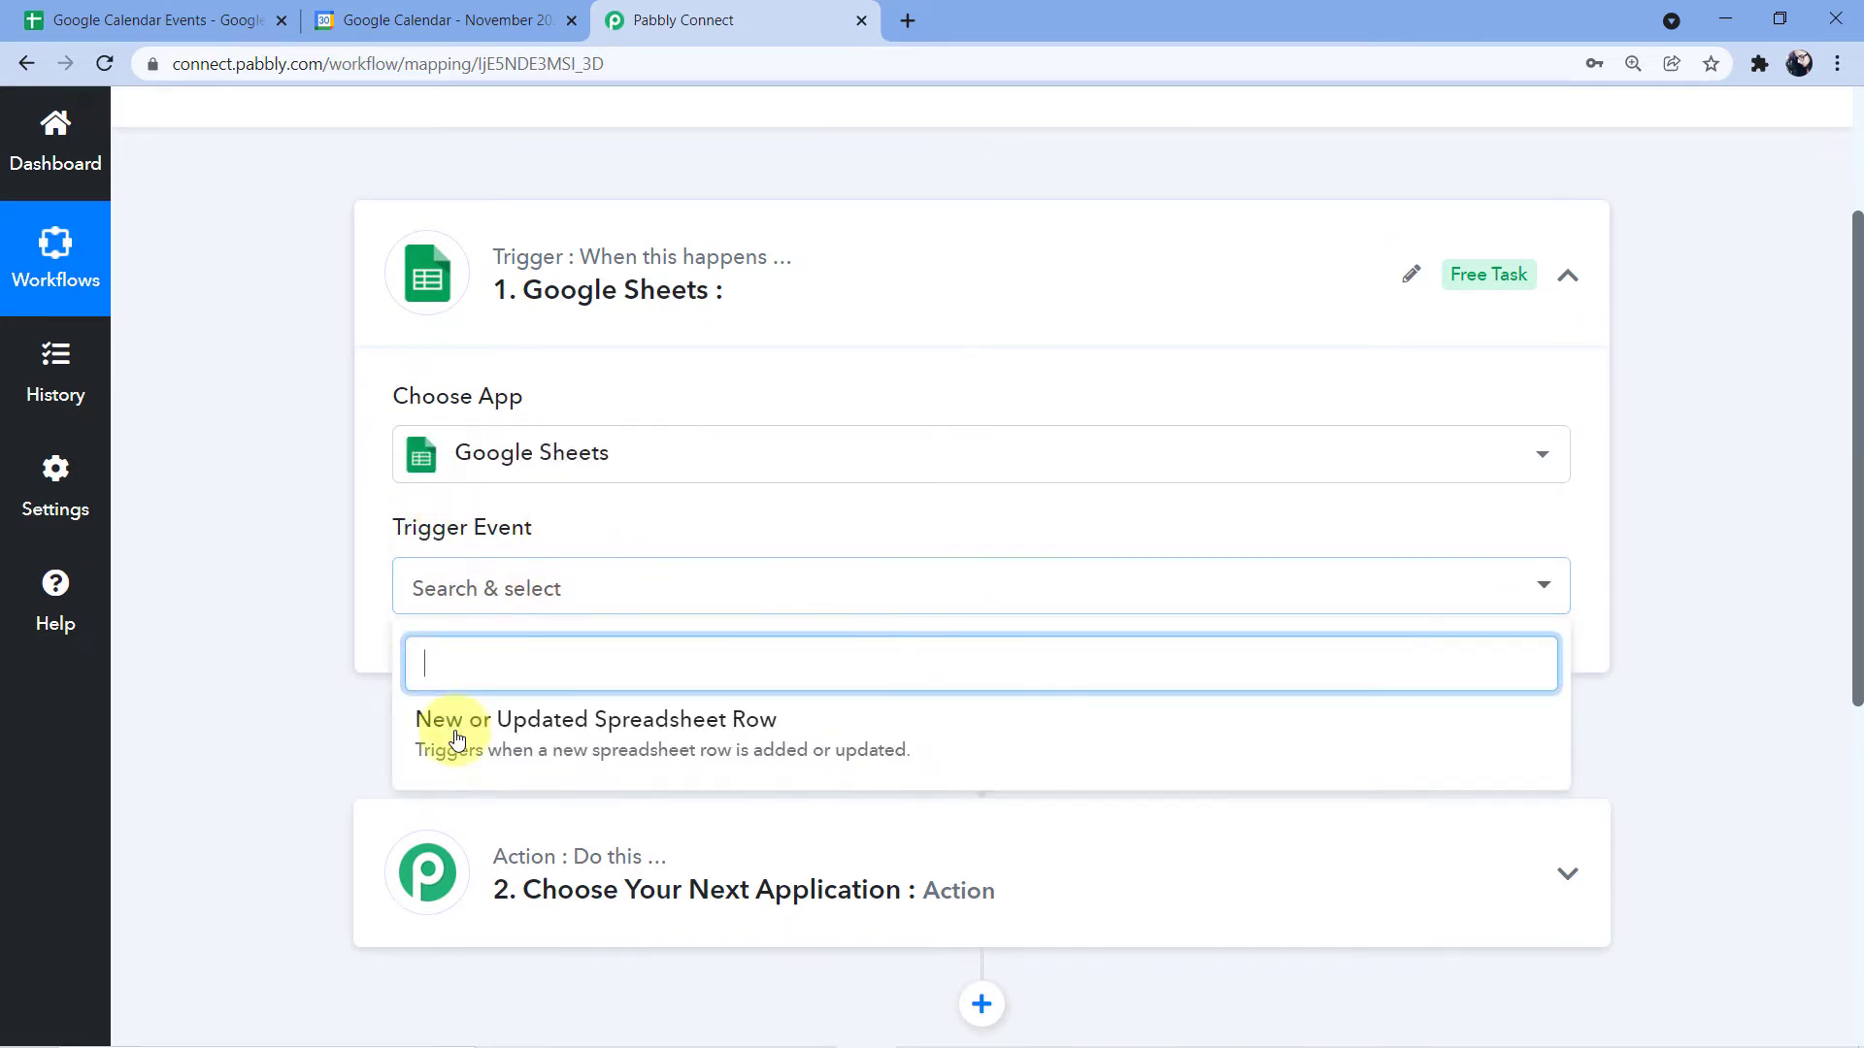
pyautogui.click(535, 737)
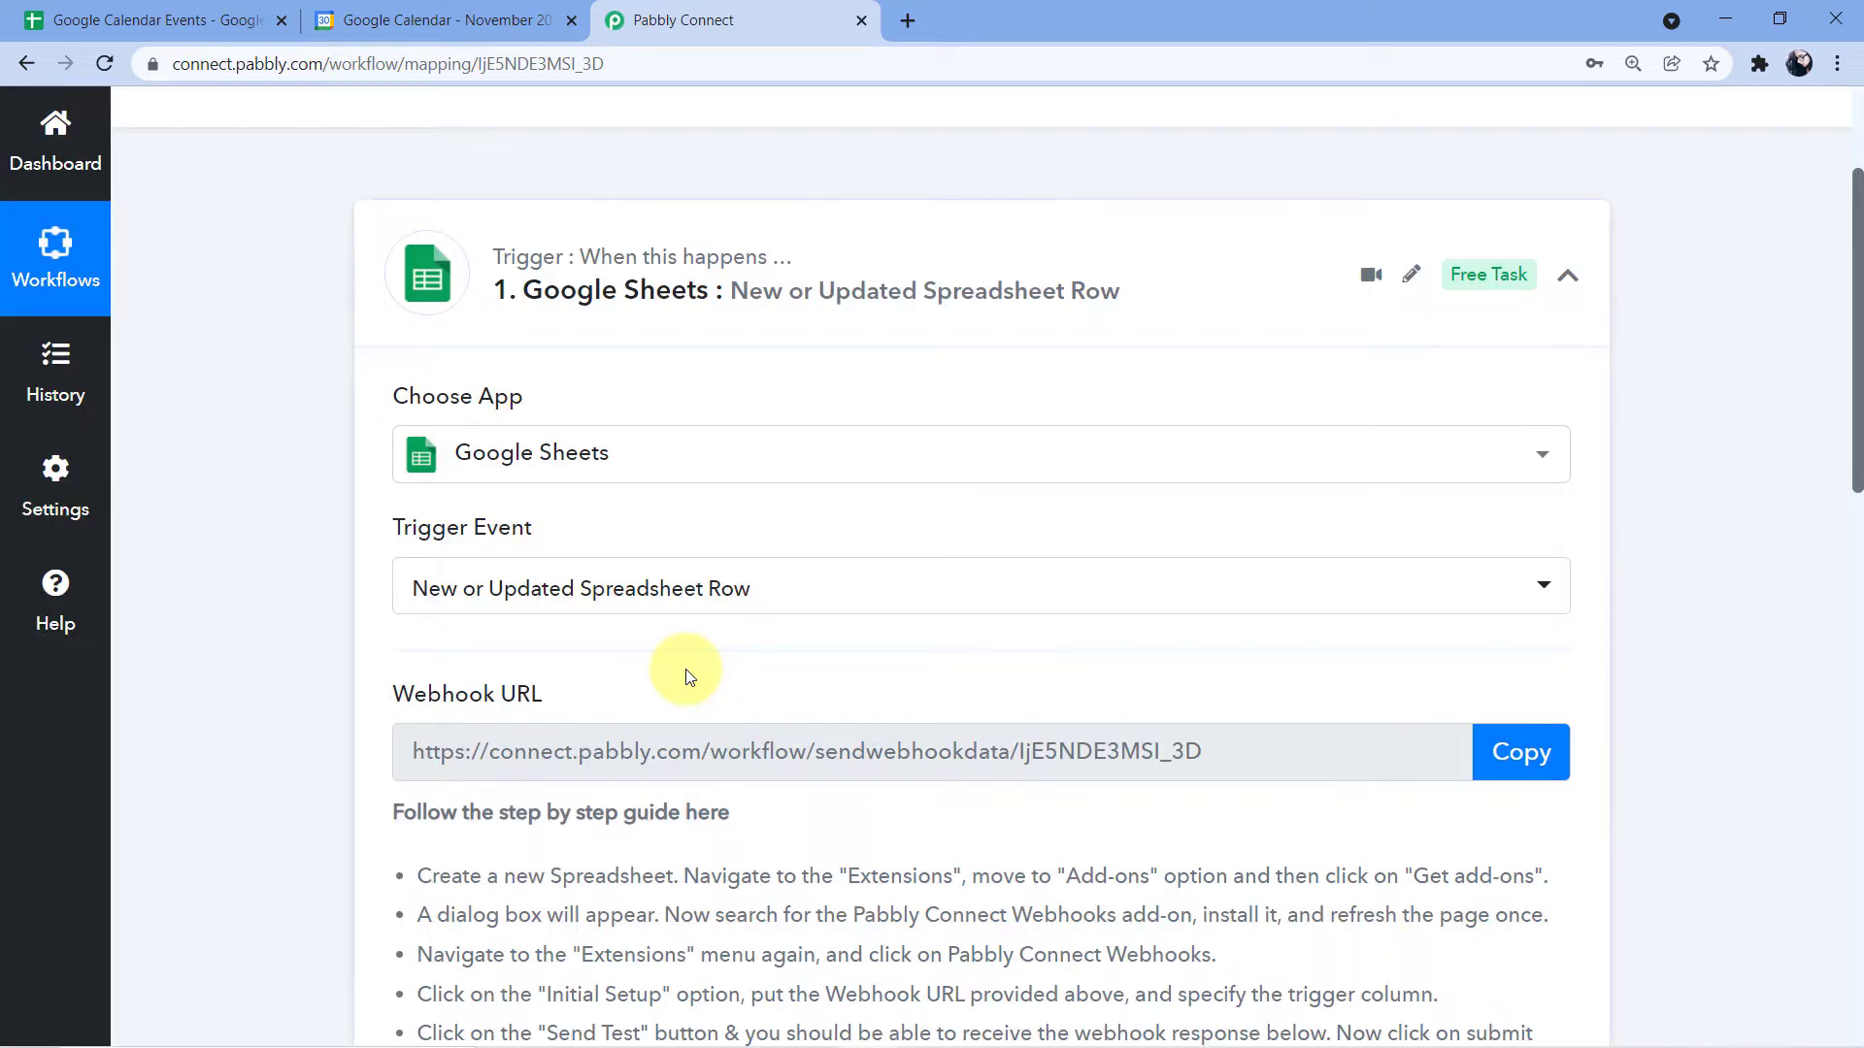
pyautogui.scroll(-1, 453, 536)
pyautogui.scroll(-1, 453, 536)
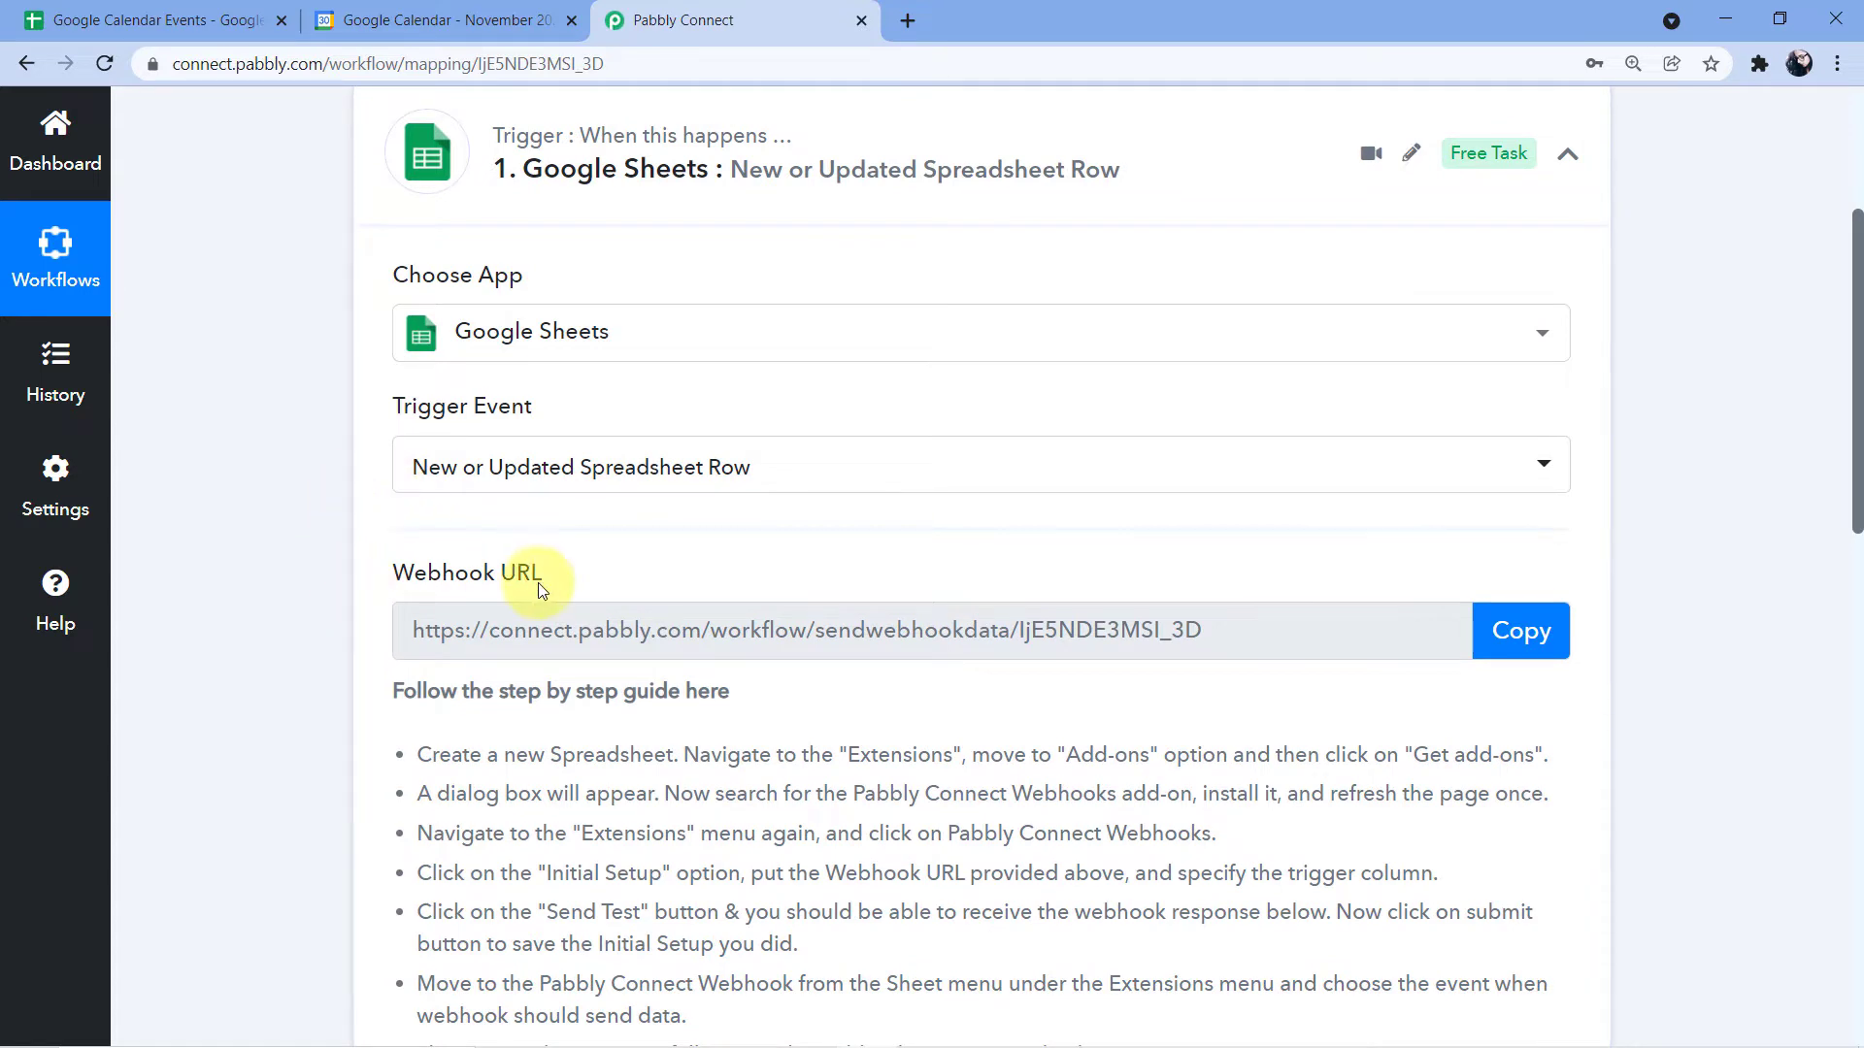
pyautogui.moveTo(541, 588)
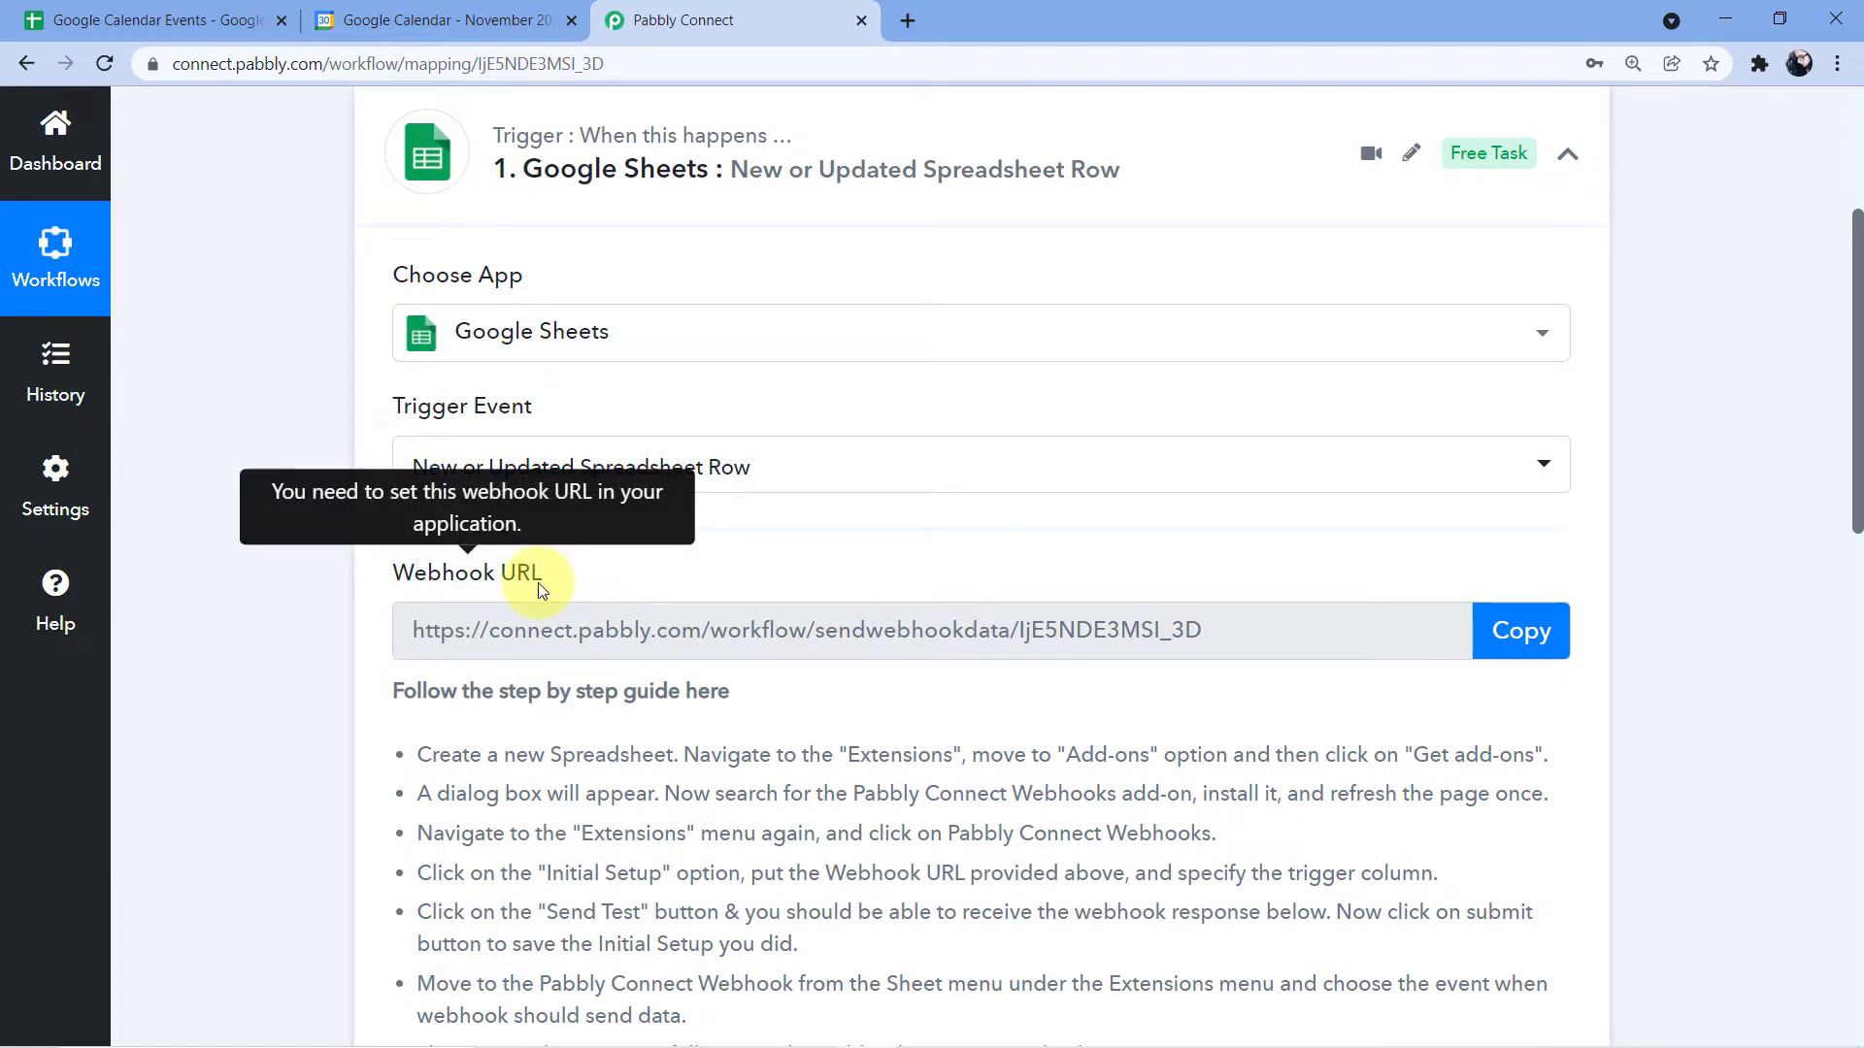
pyautogui.scroll(-1, 538, 583)
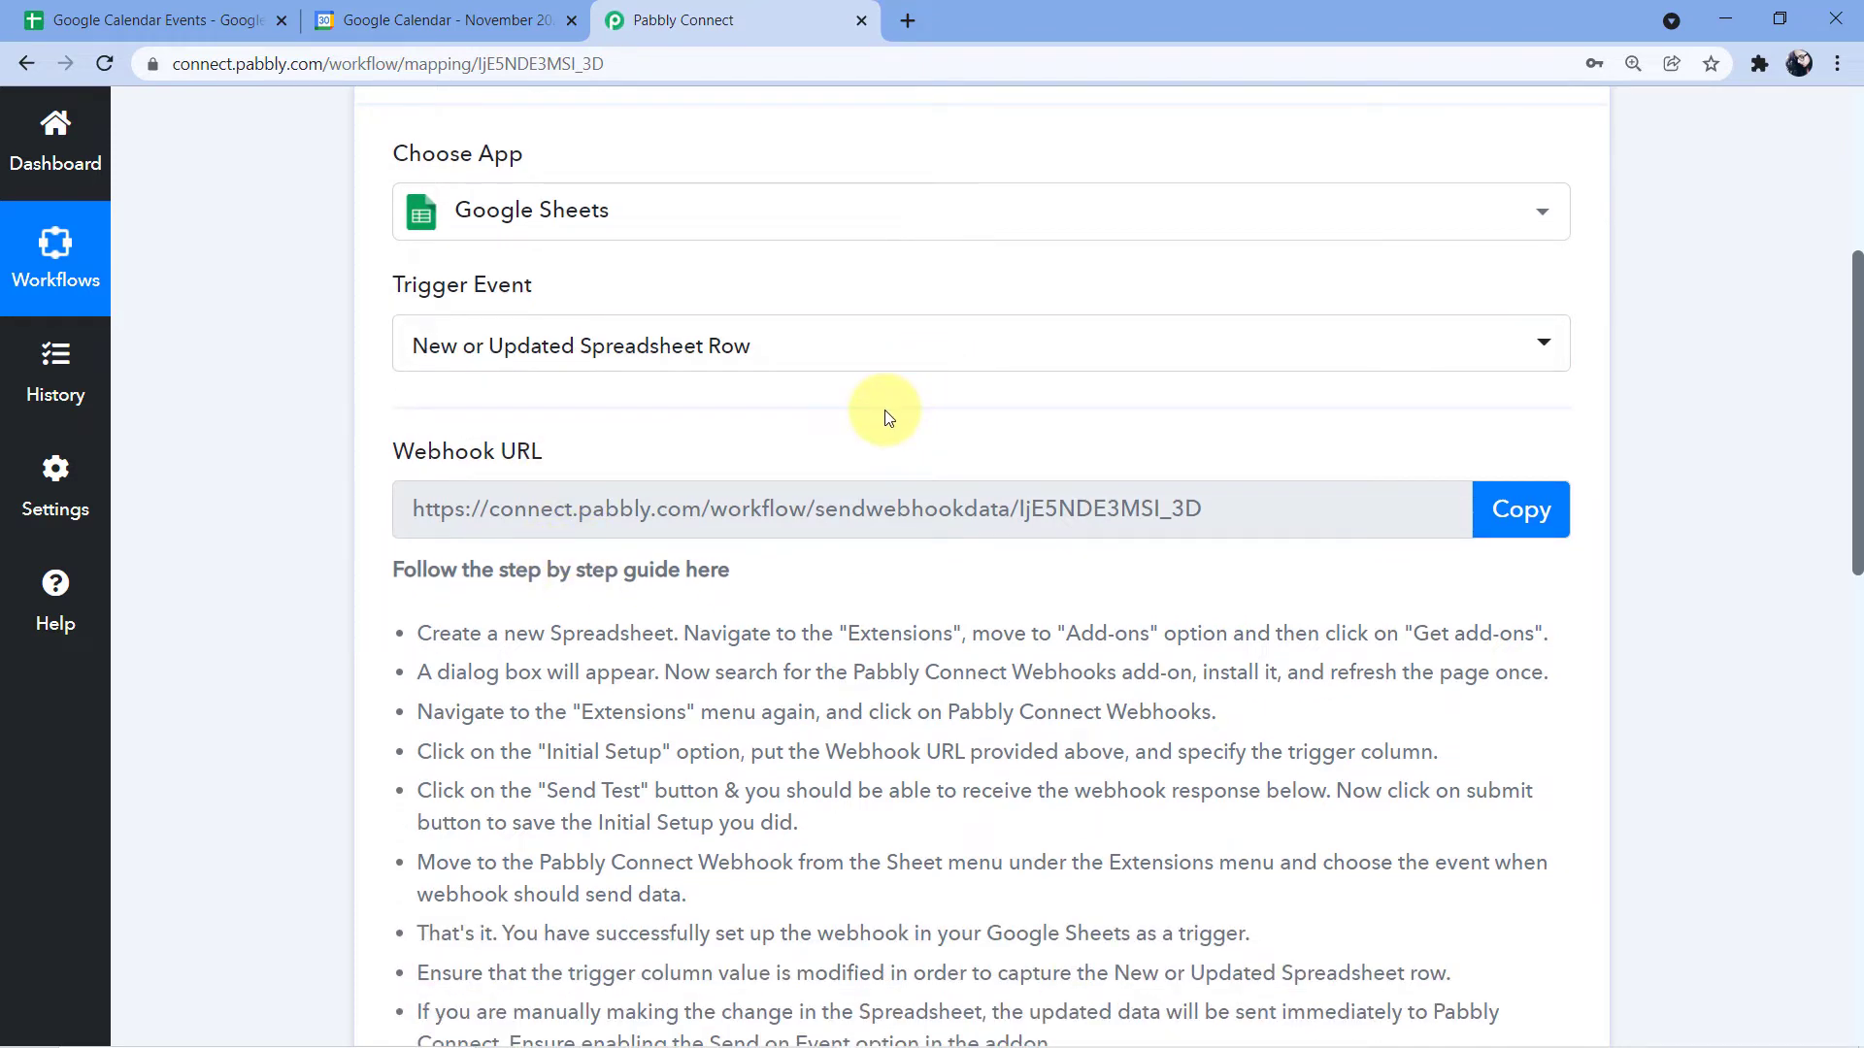
# Step: Switch to the Google Calendar Events spreadsheet and change the header in F1 to "Time Zone"
pyautogui.scroll(-1, 869, 388)
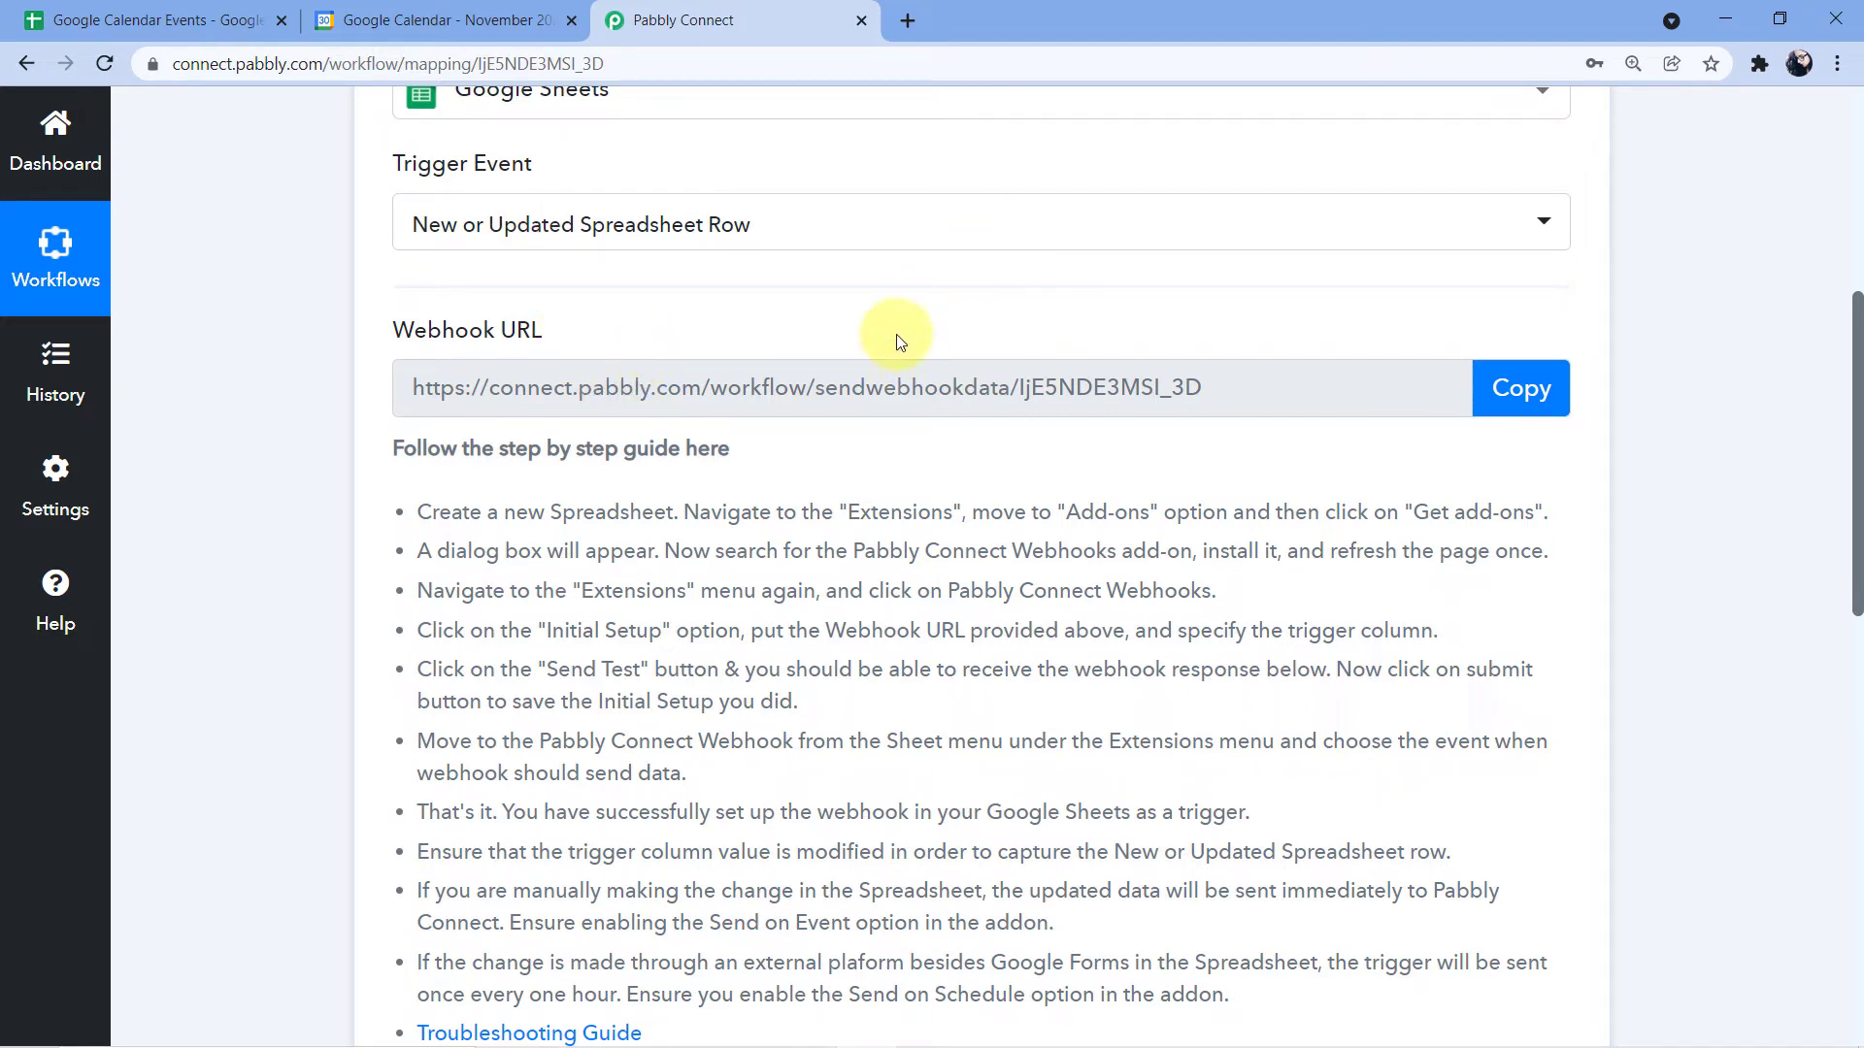
pyautogui.click(118, 17)
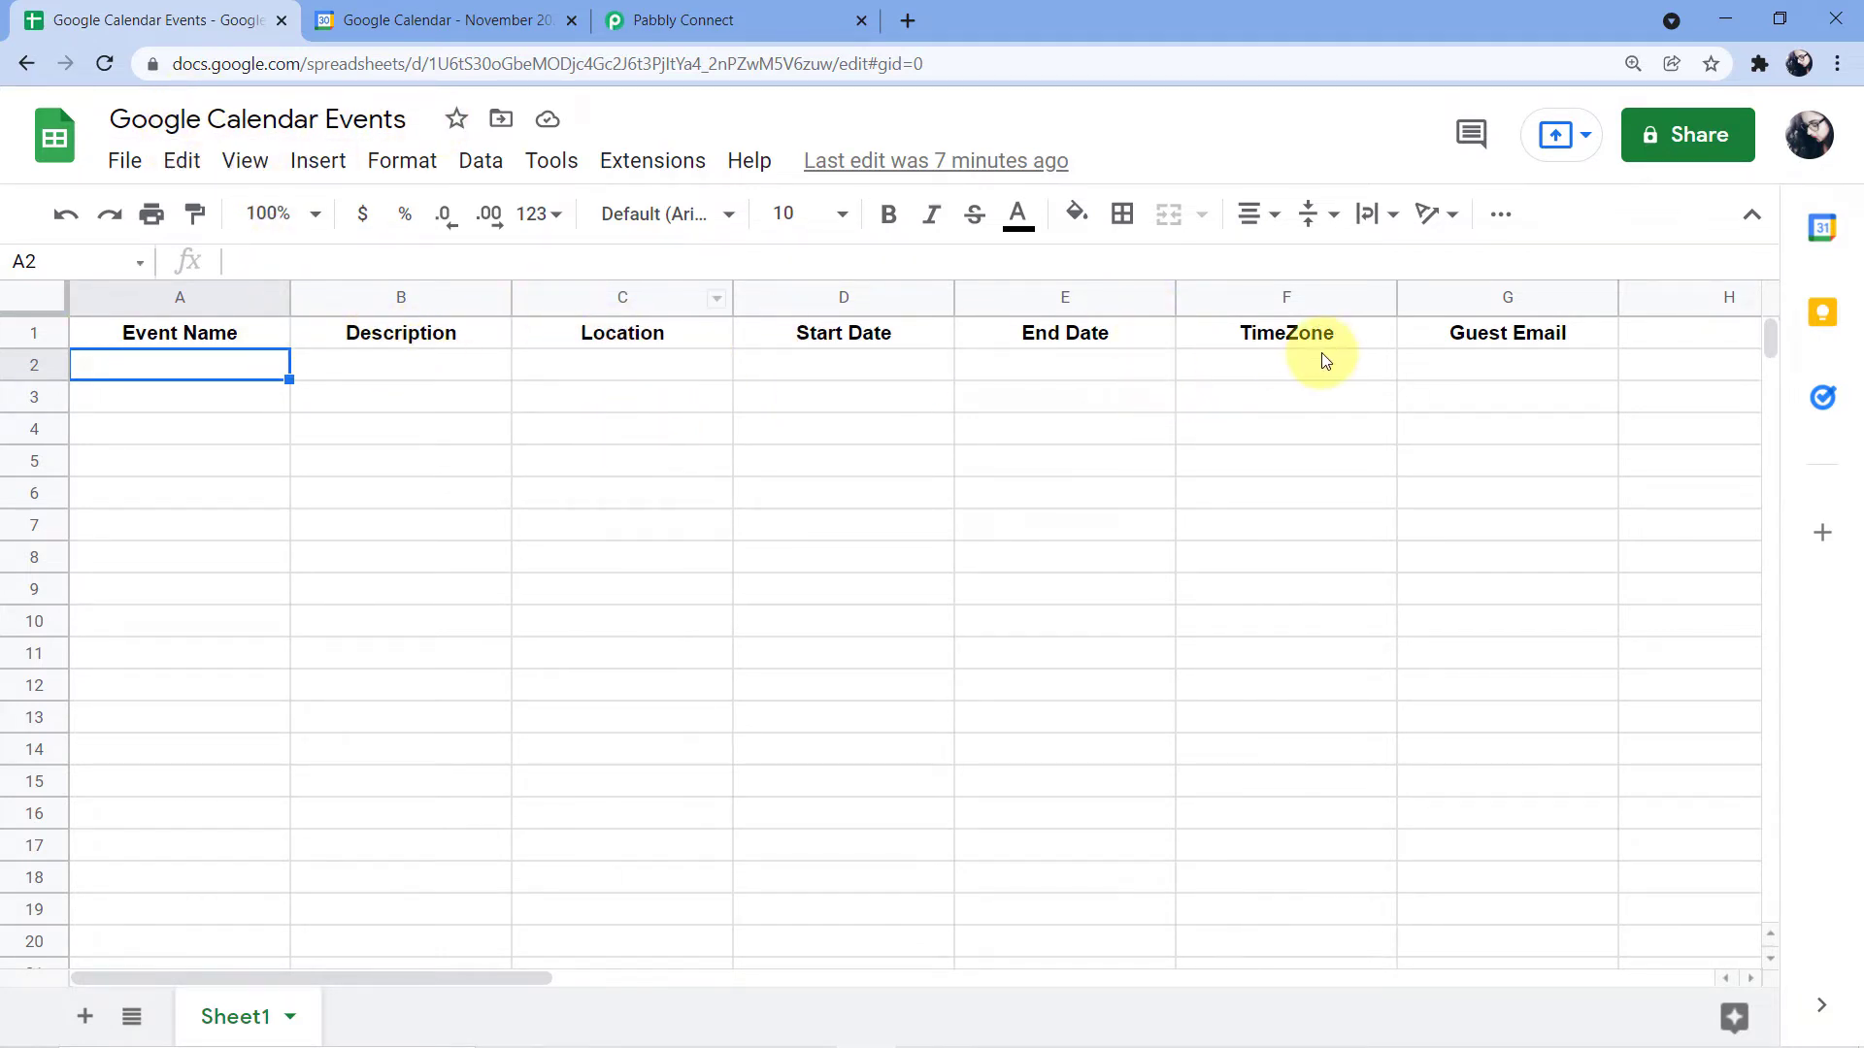
pyautogui.doubleClick(1291, 335)
pyautogui.click(1287, 333)
pyautogui.click(155, 335)
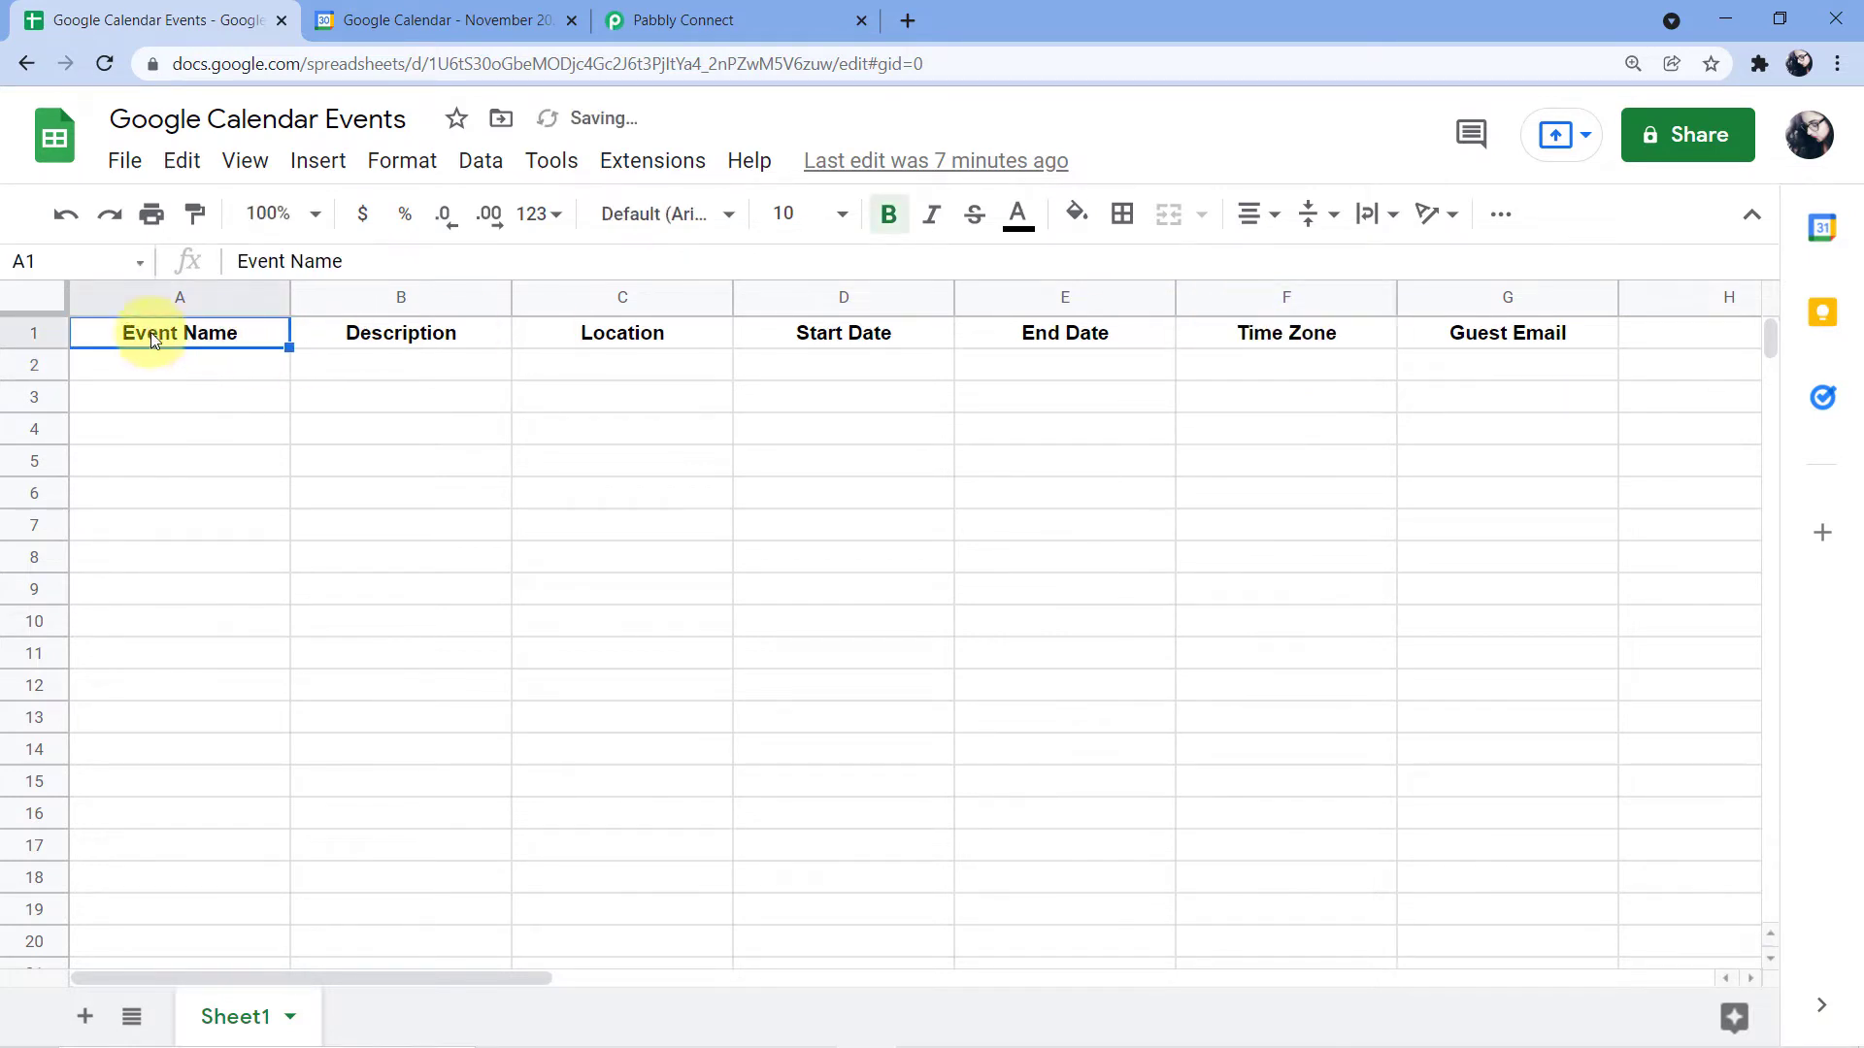
# Step: Review the spreadsheet's columns from Event Name to Guest Email along the empty row 2
pyautogui.click(206, 370)
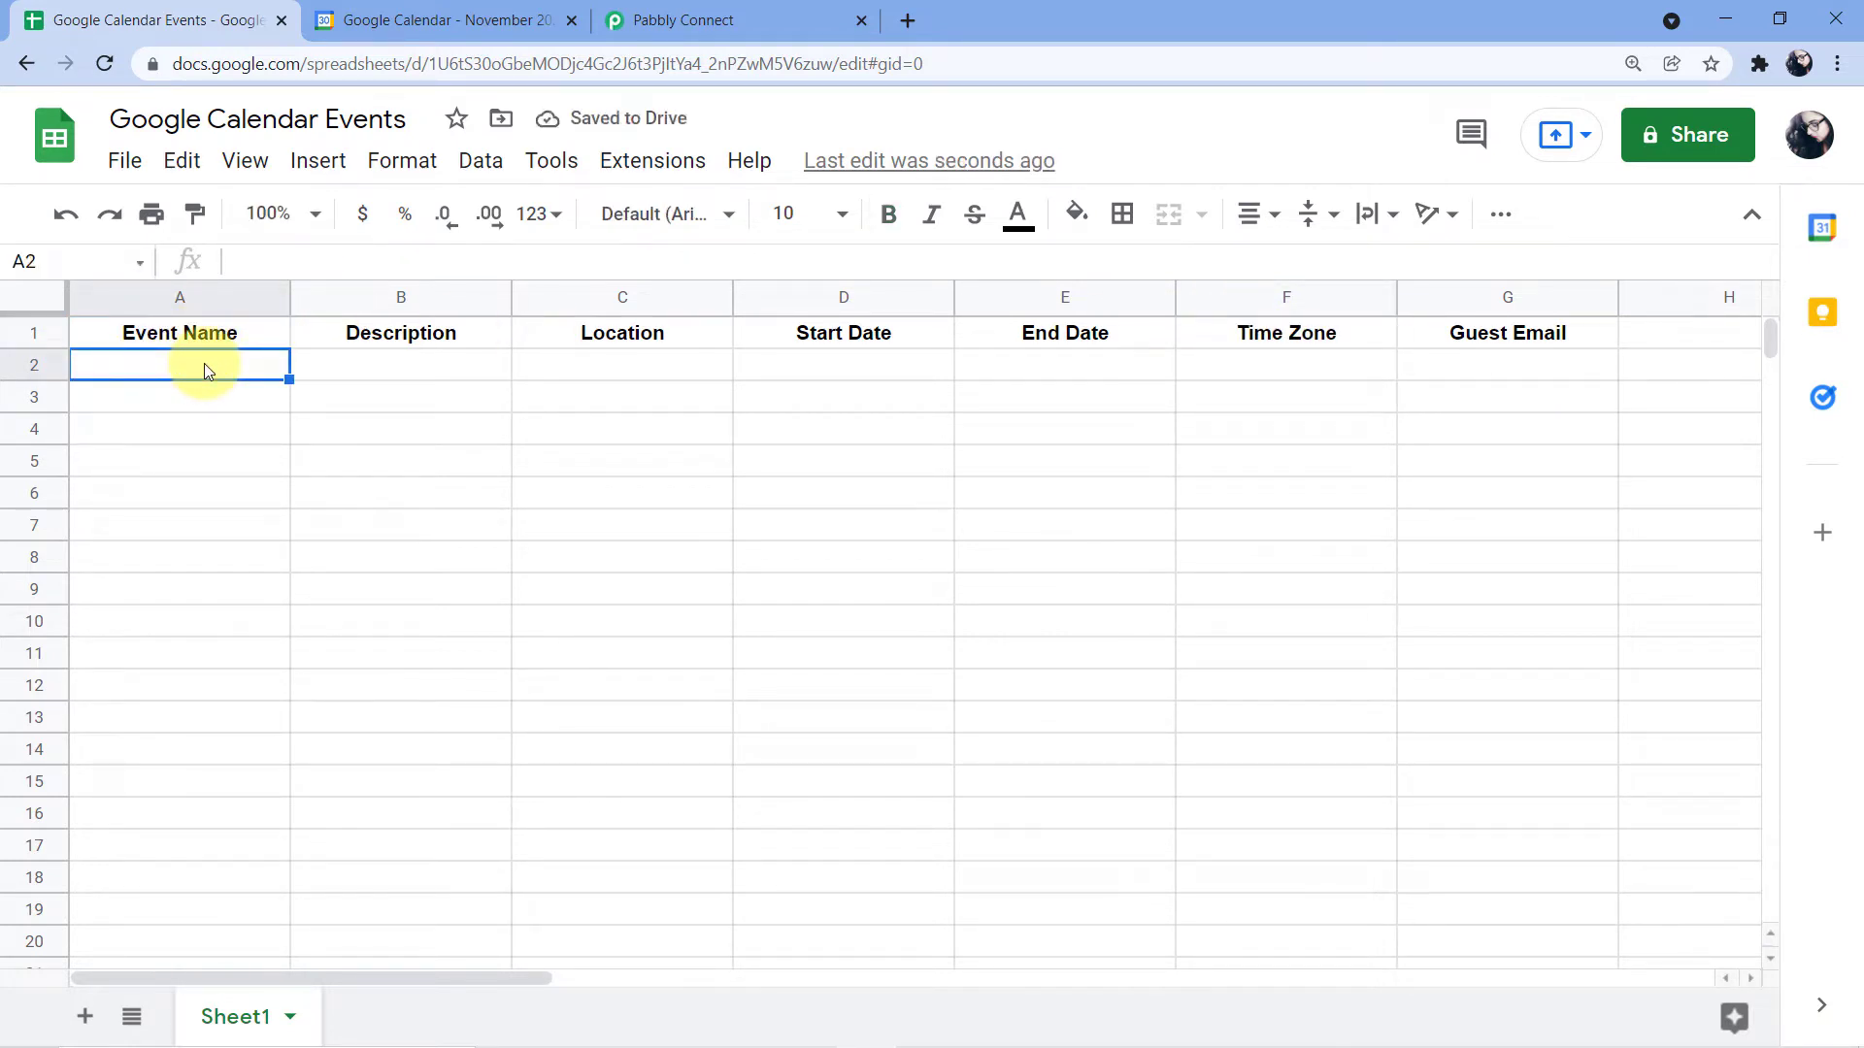
pyautogui.click(383, 366)
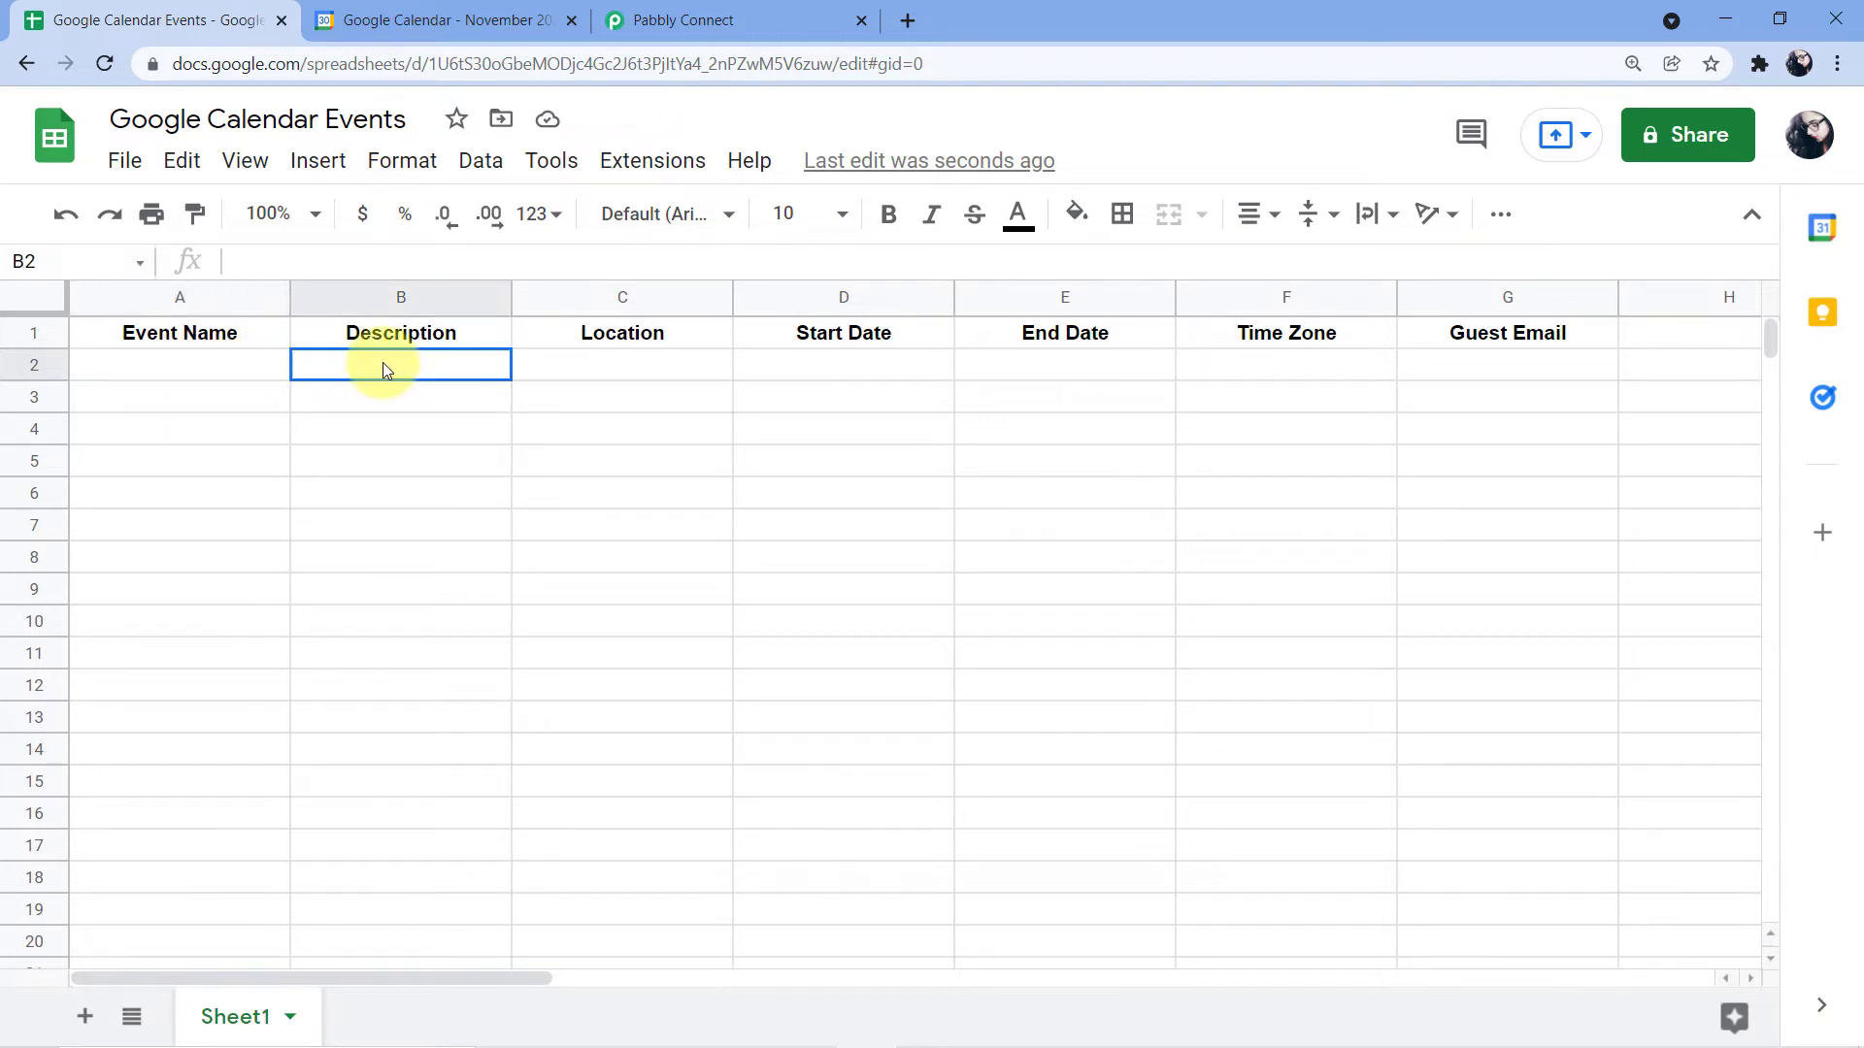
pyautogui.click(581, 367)
pyautogui.click(830, 364)
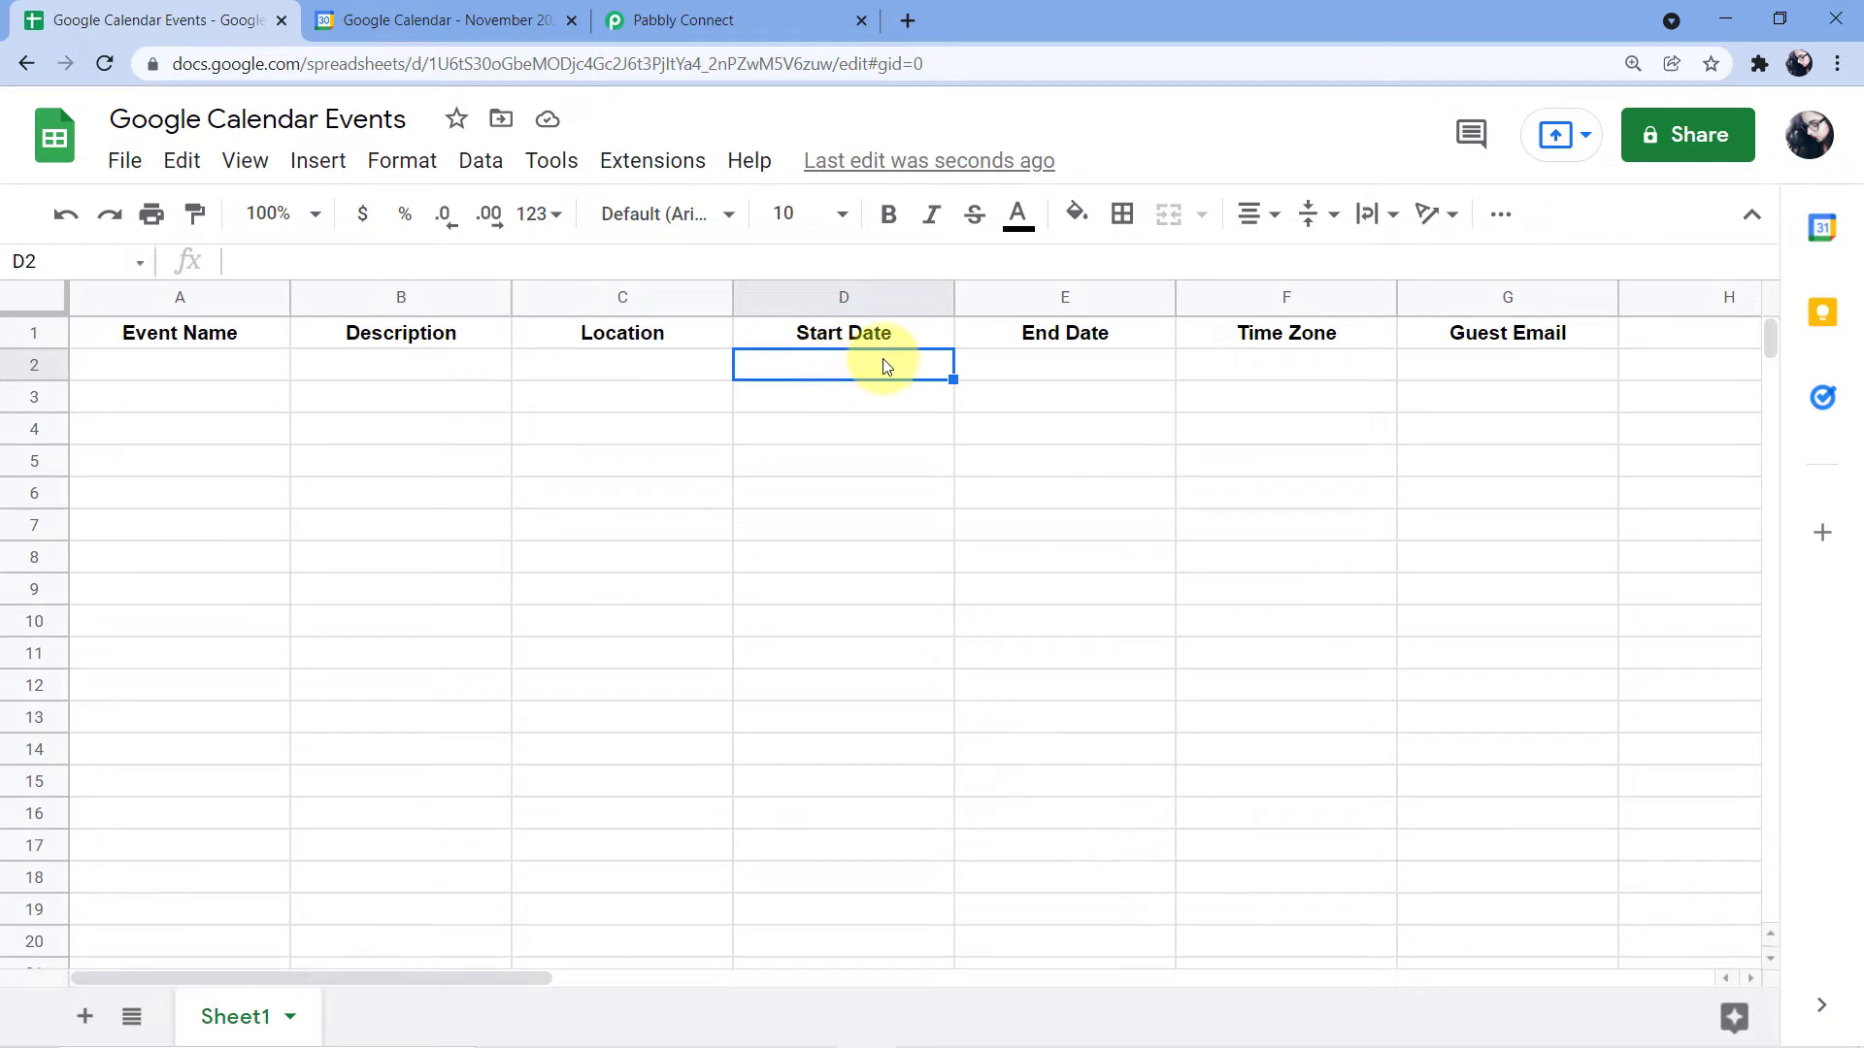
pyautogui.click(1065, 366)
pyautogui.click(1299, 373)
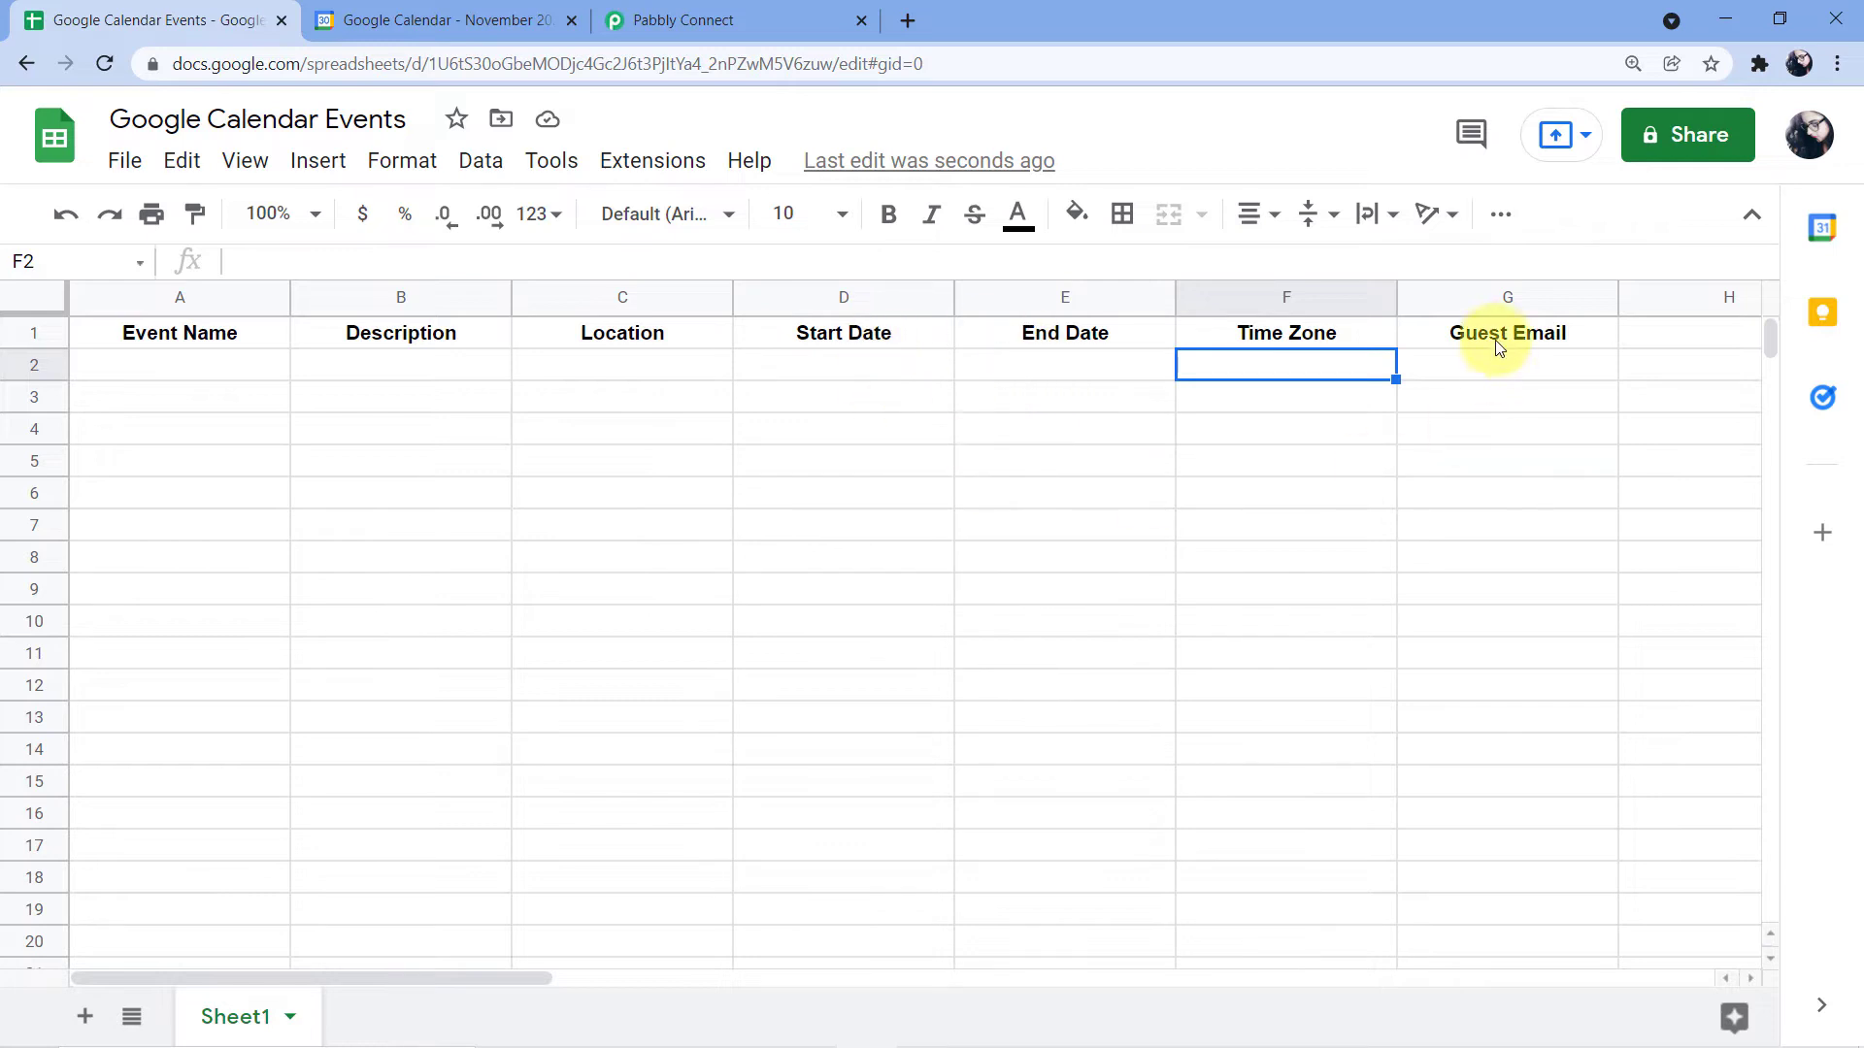
pyautogui.click(1502, 366)
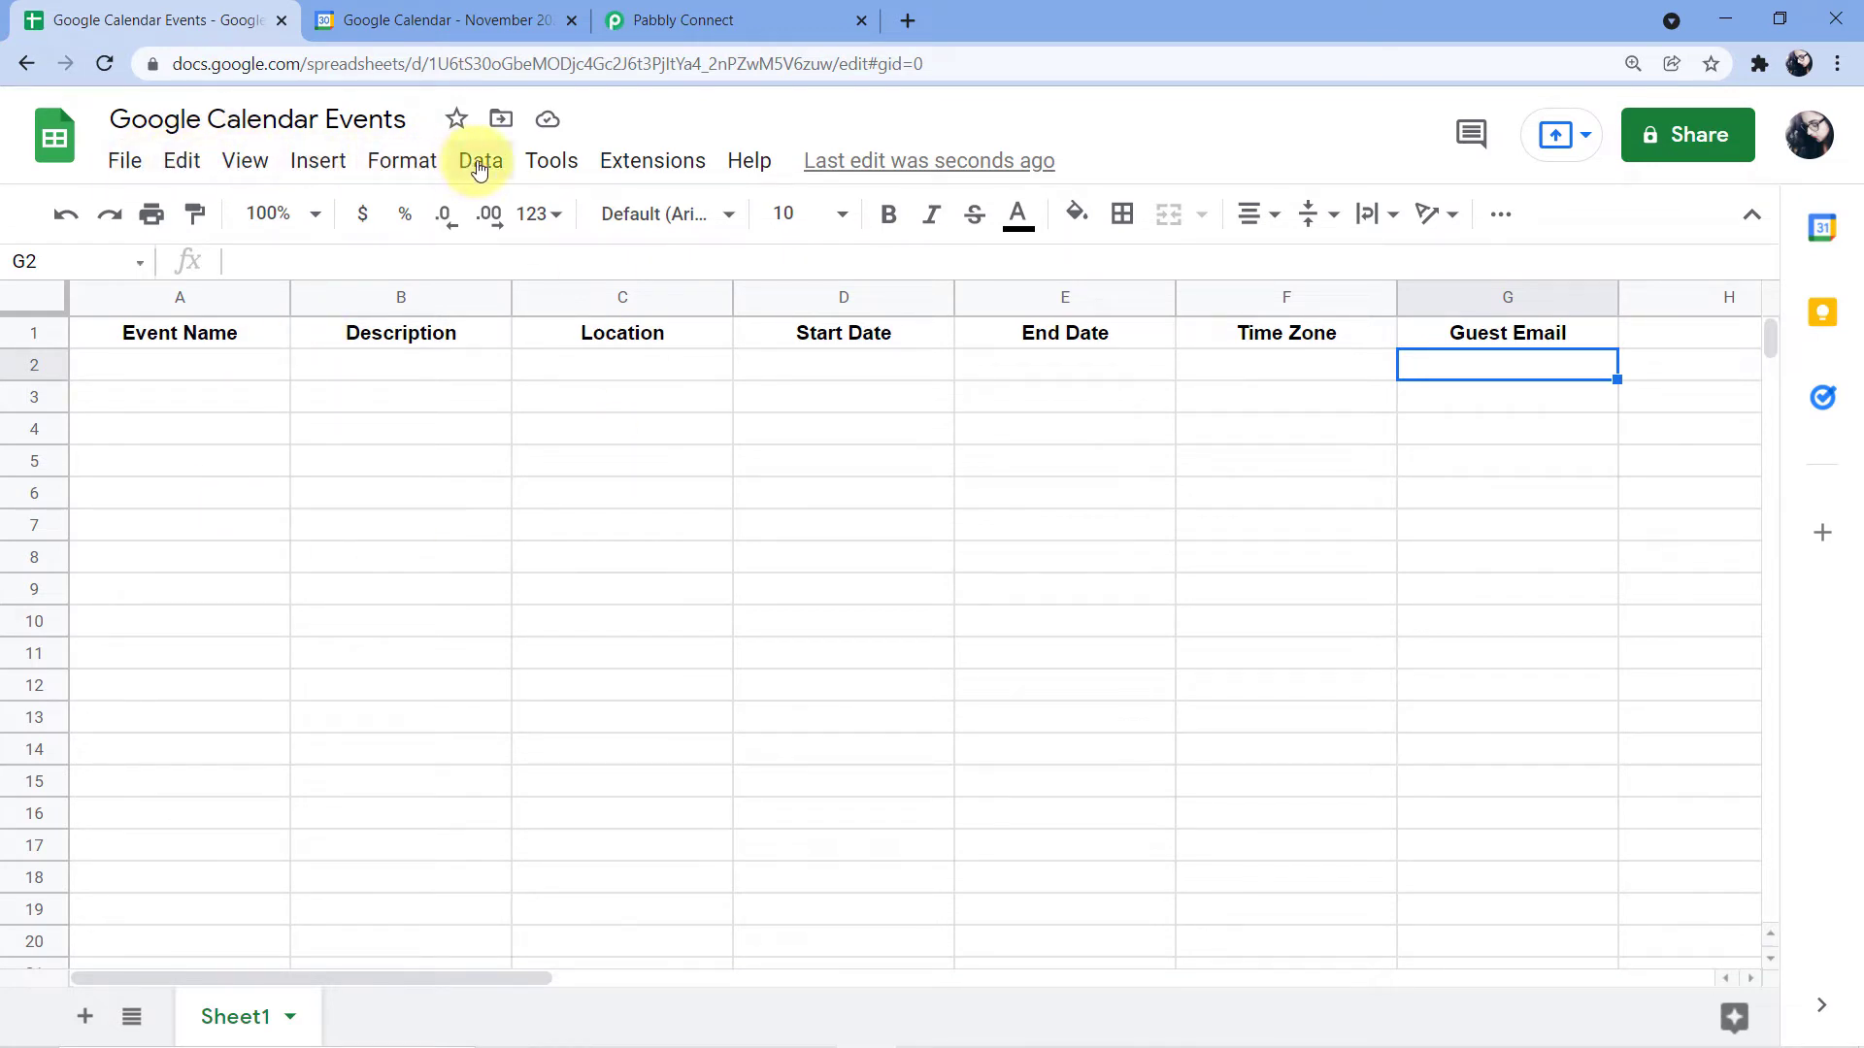
# Step: Search the Google Workspace Marketplace for the Pabbly Connect Webhooks add-on, check its listing and close the marketplace
pyautogui.click(644, 162)
pyautogui.moveTo(724, 213)
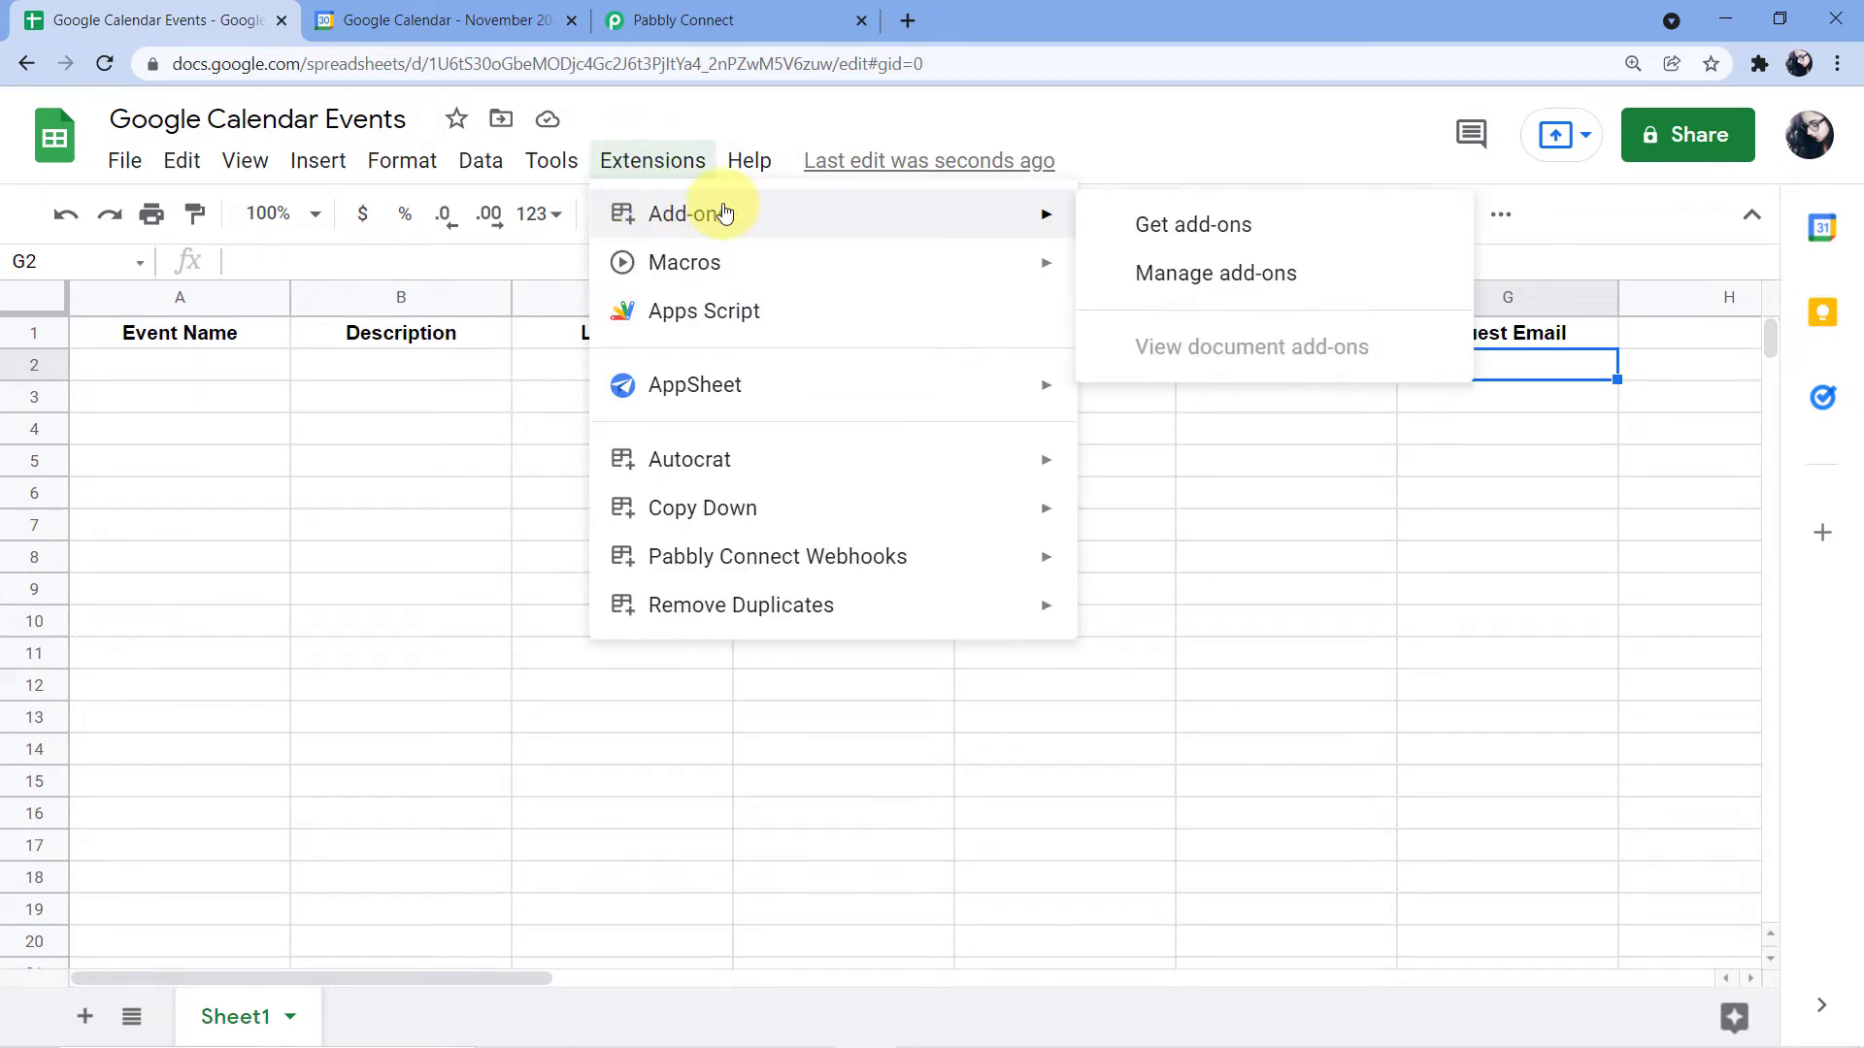
pyautogui.click(1205, 227)
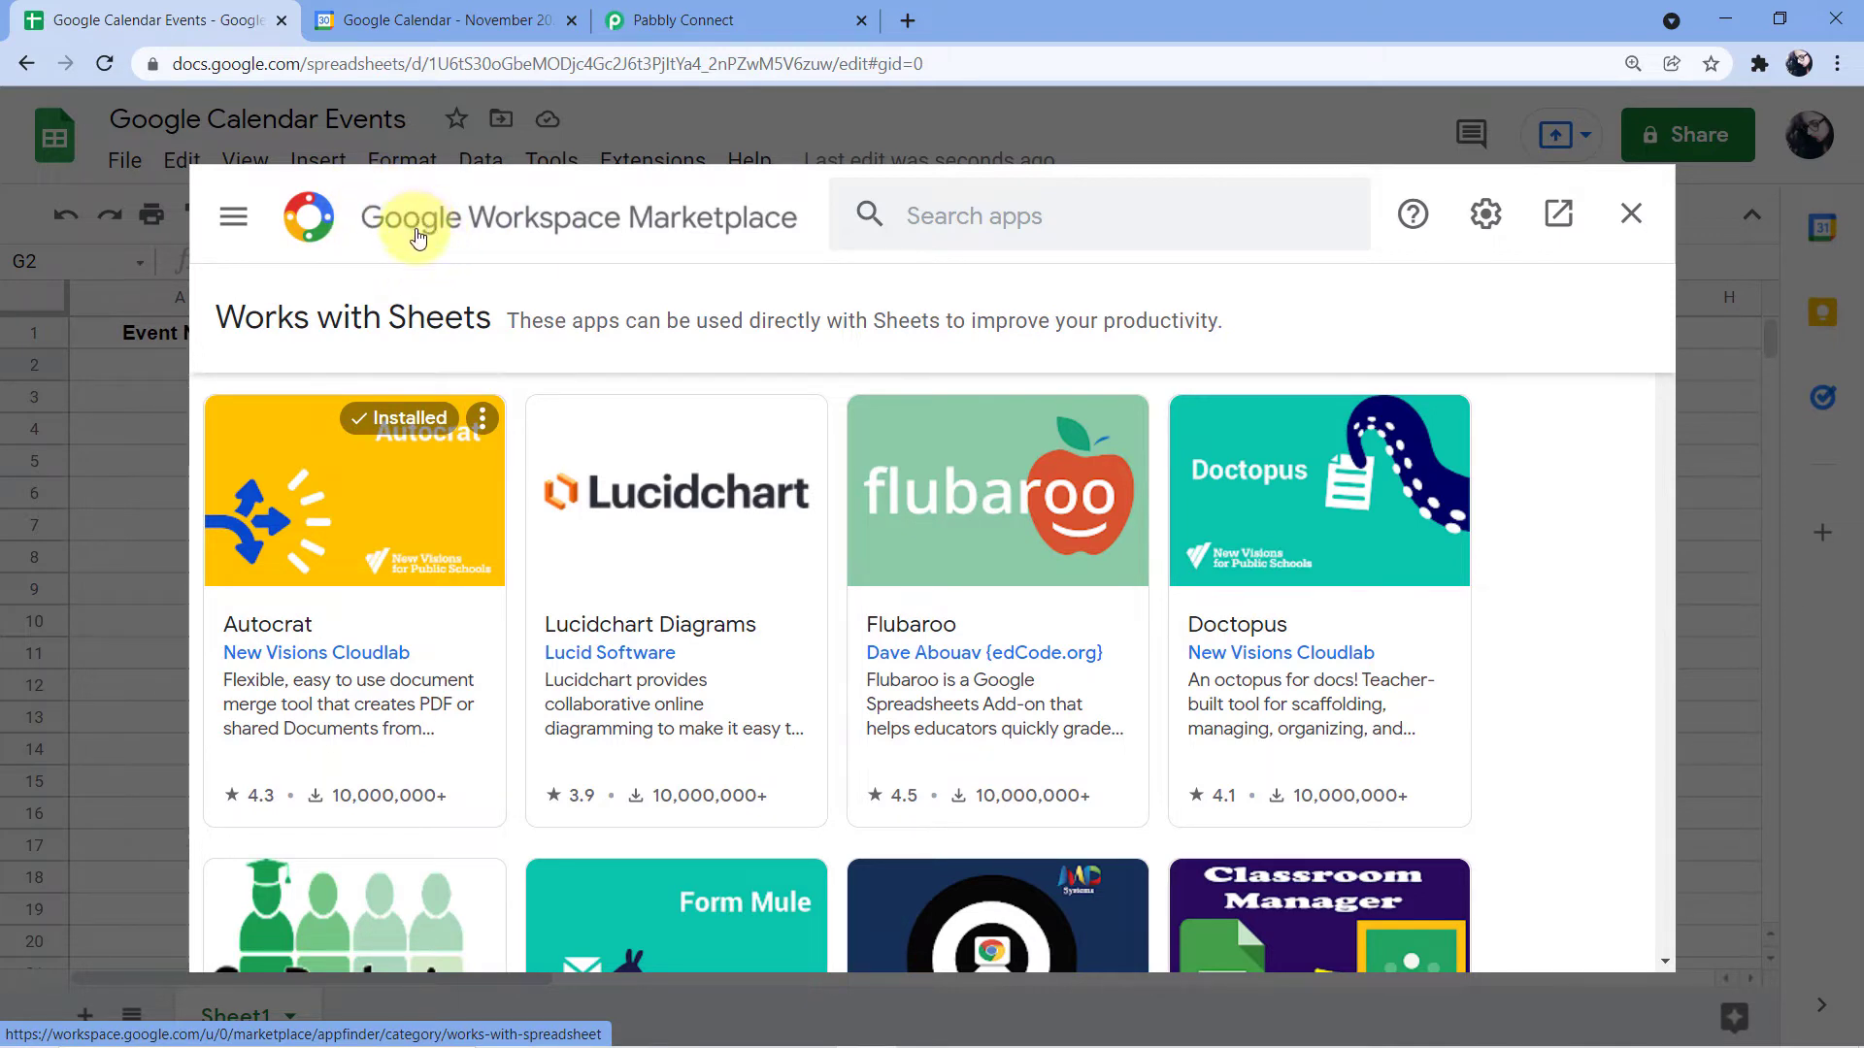
pyautogui.click(903, 216)
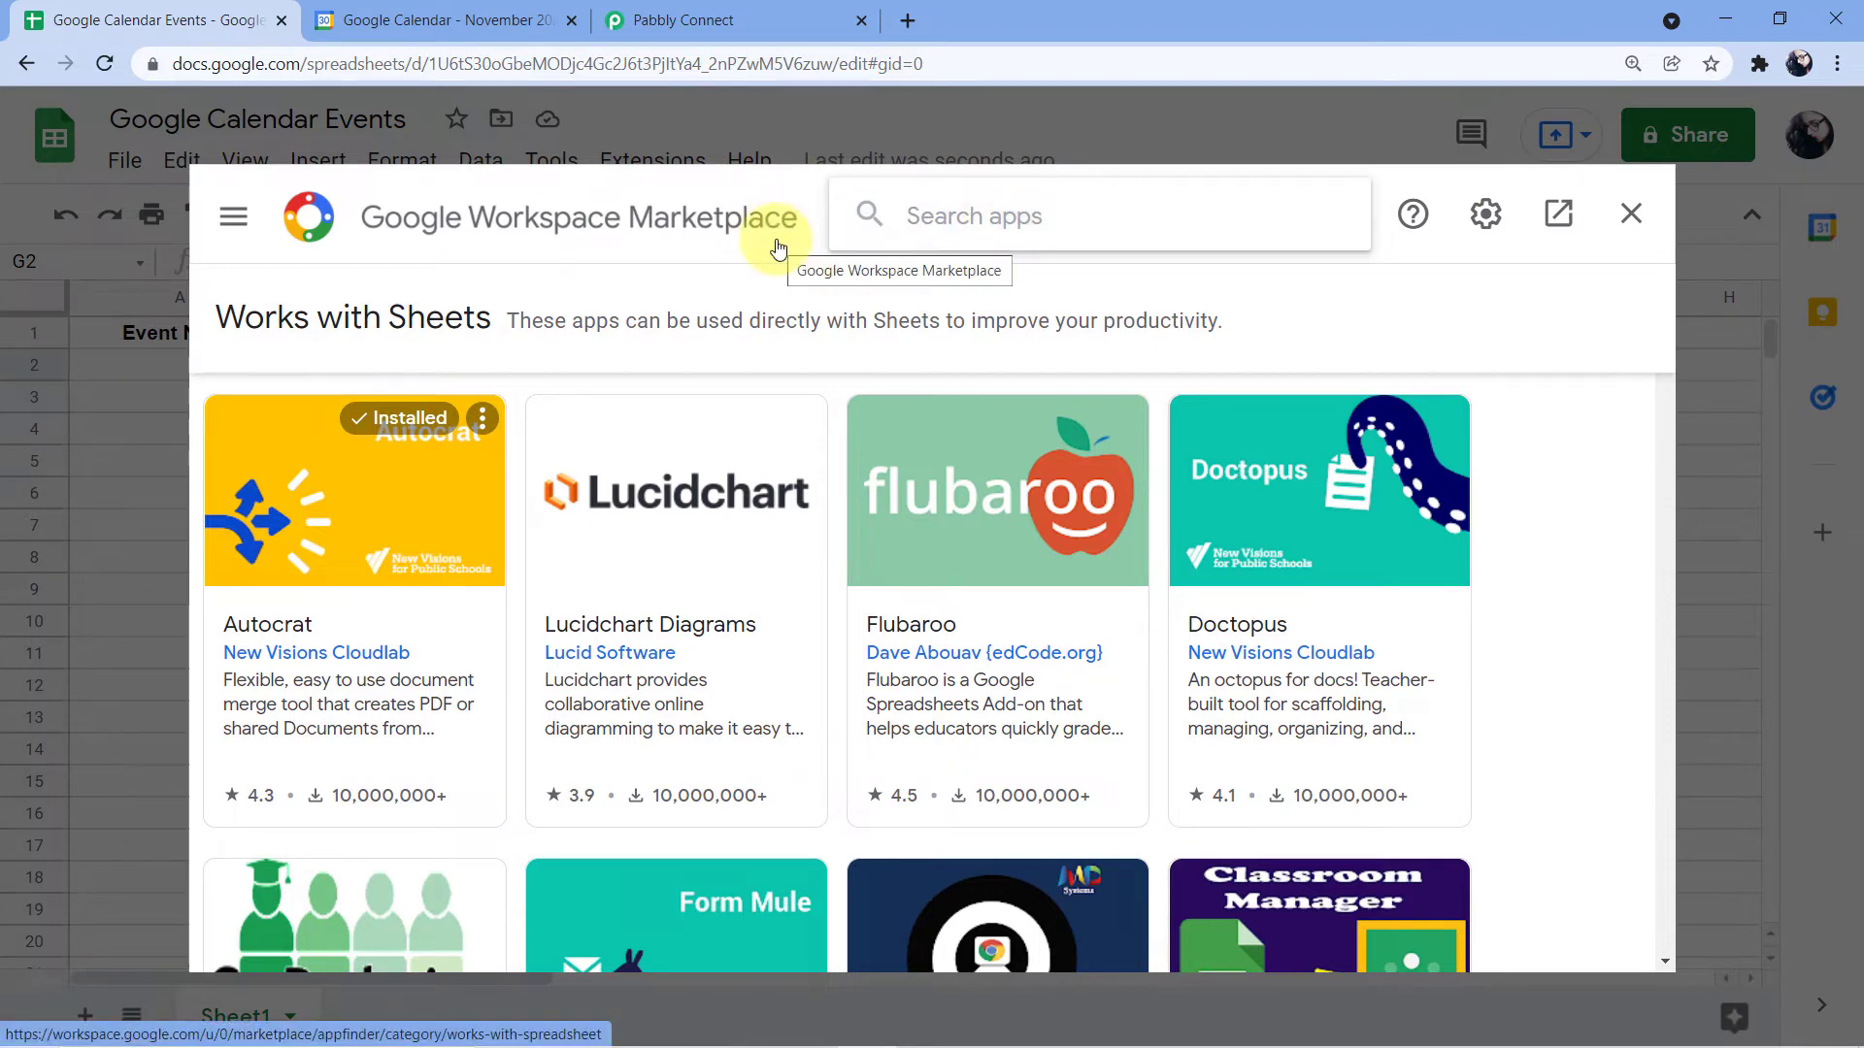
pyautogui.write('Pabbly')
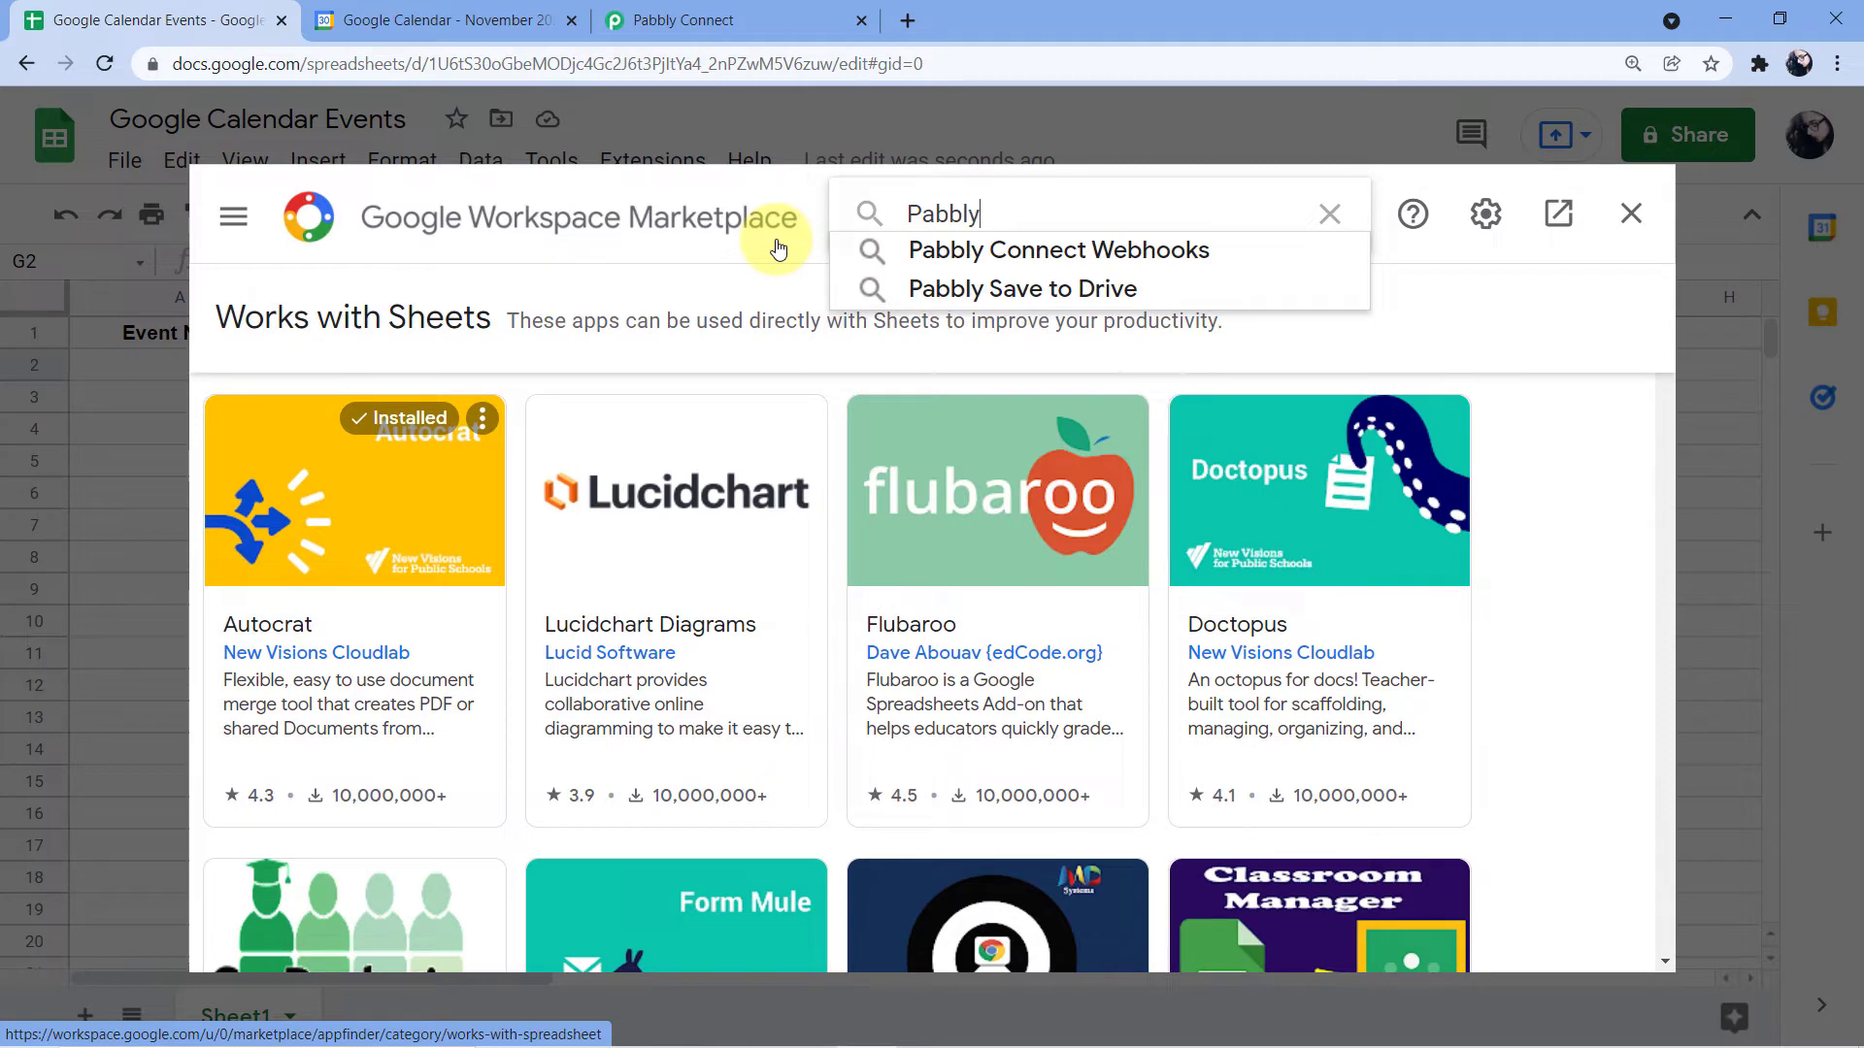
pyautogui.click(1053, 254)
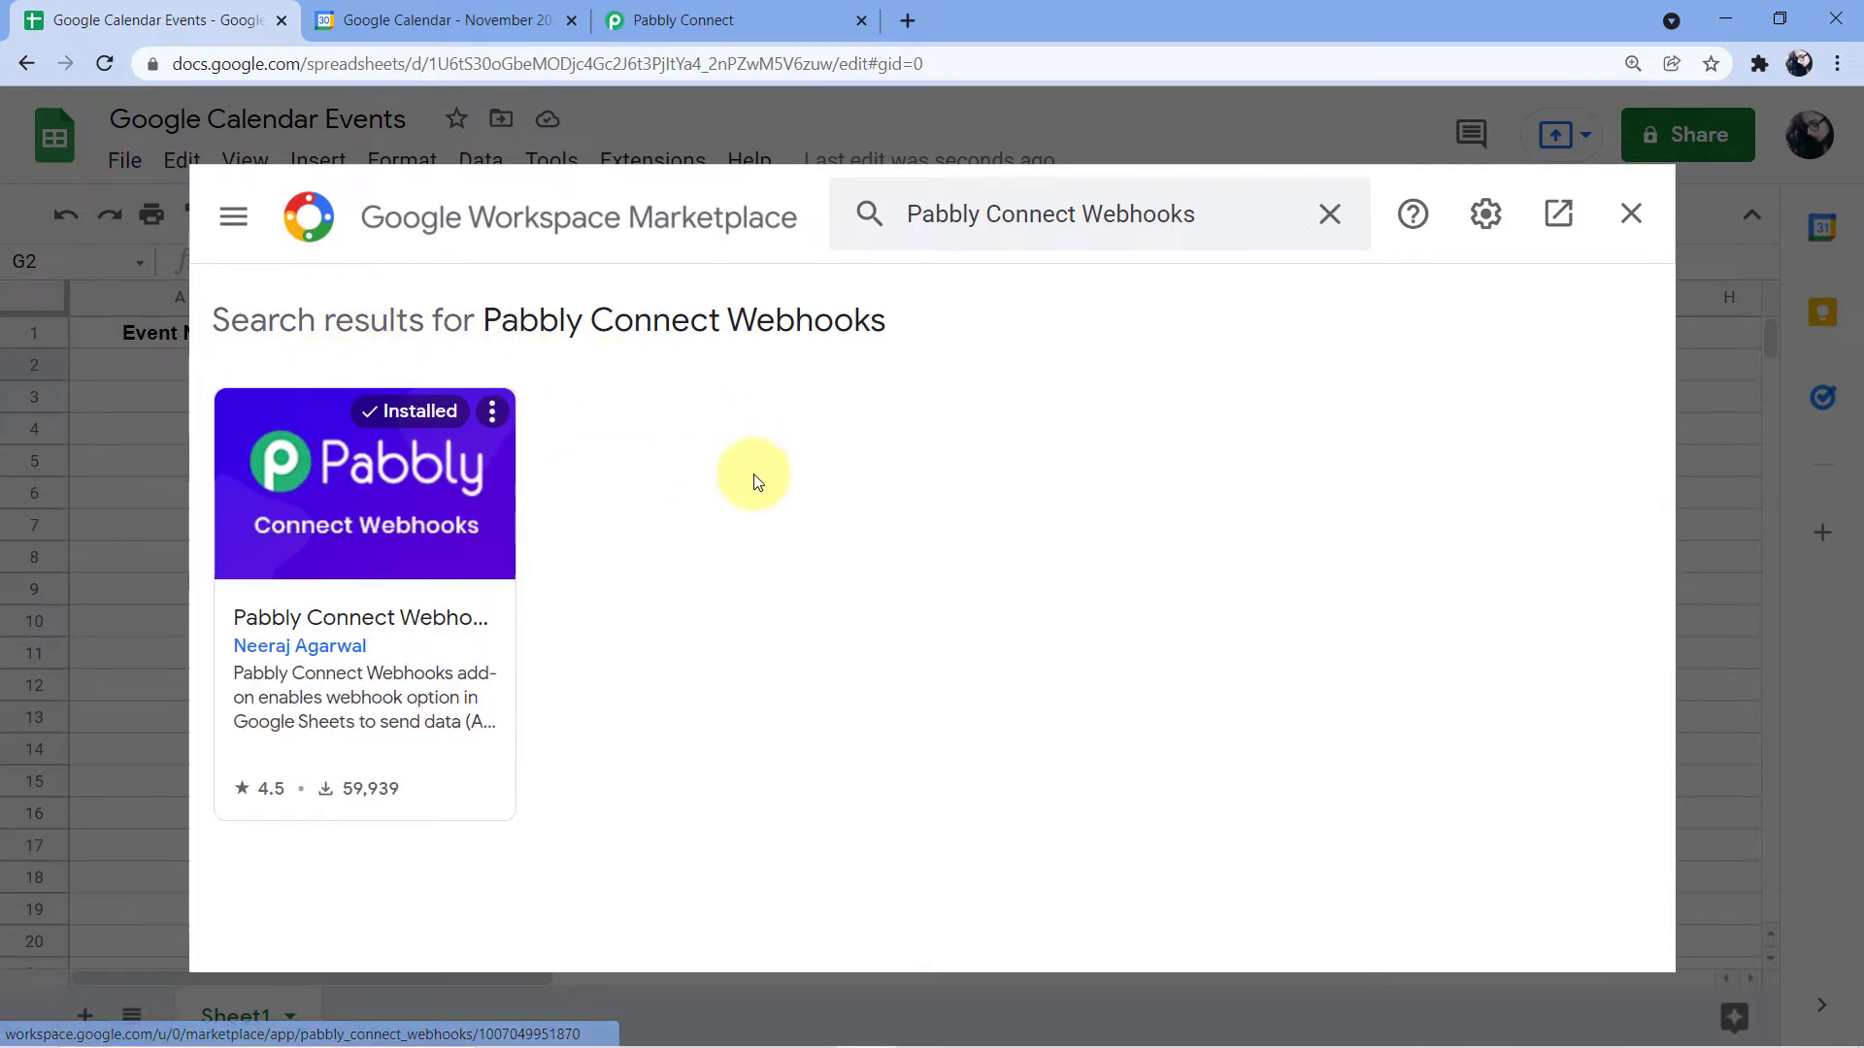
pyautogui.click(1631, 211)
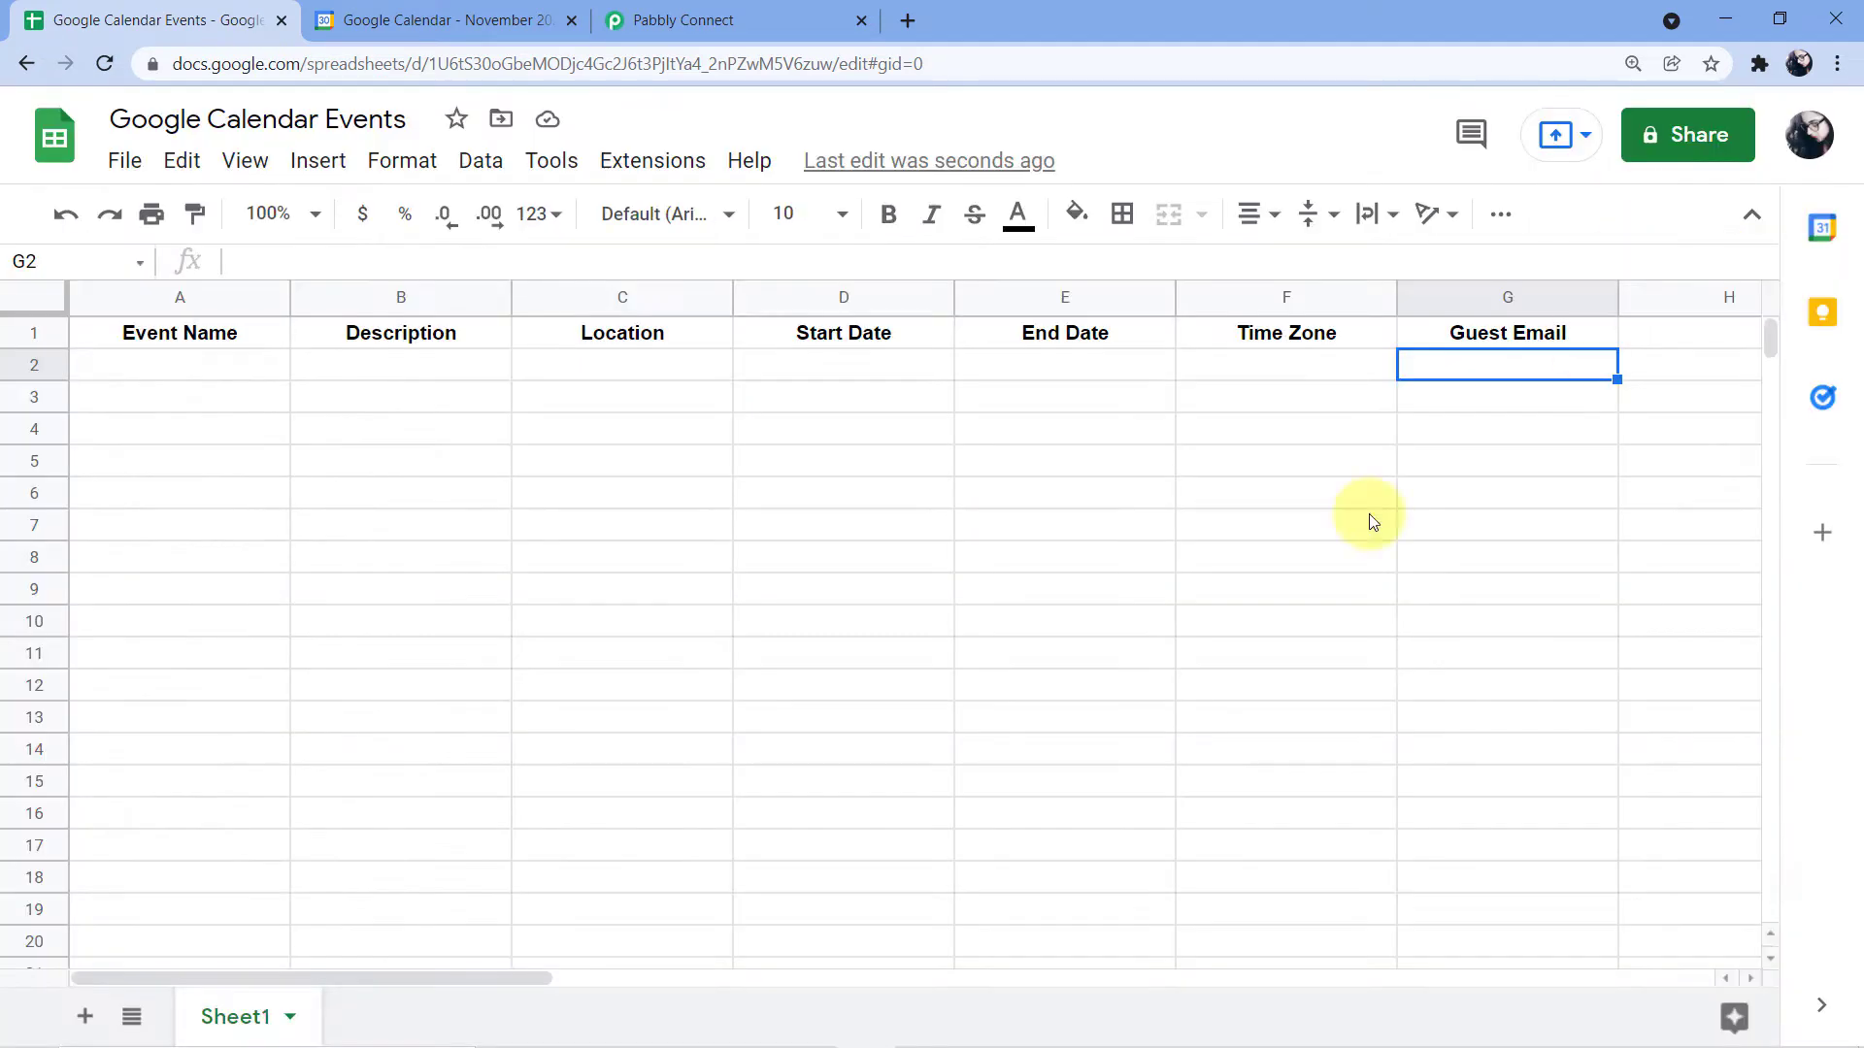
# Step: Reload the spreadsheet and open the Initial Setup of the Pabbly Connect Webhooks add-on
pyautogui.click(105, 66)
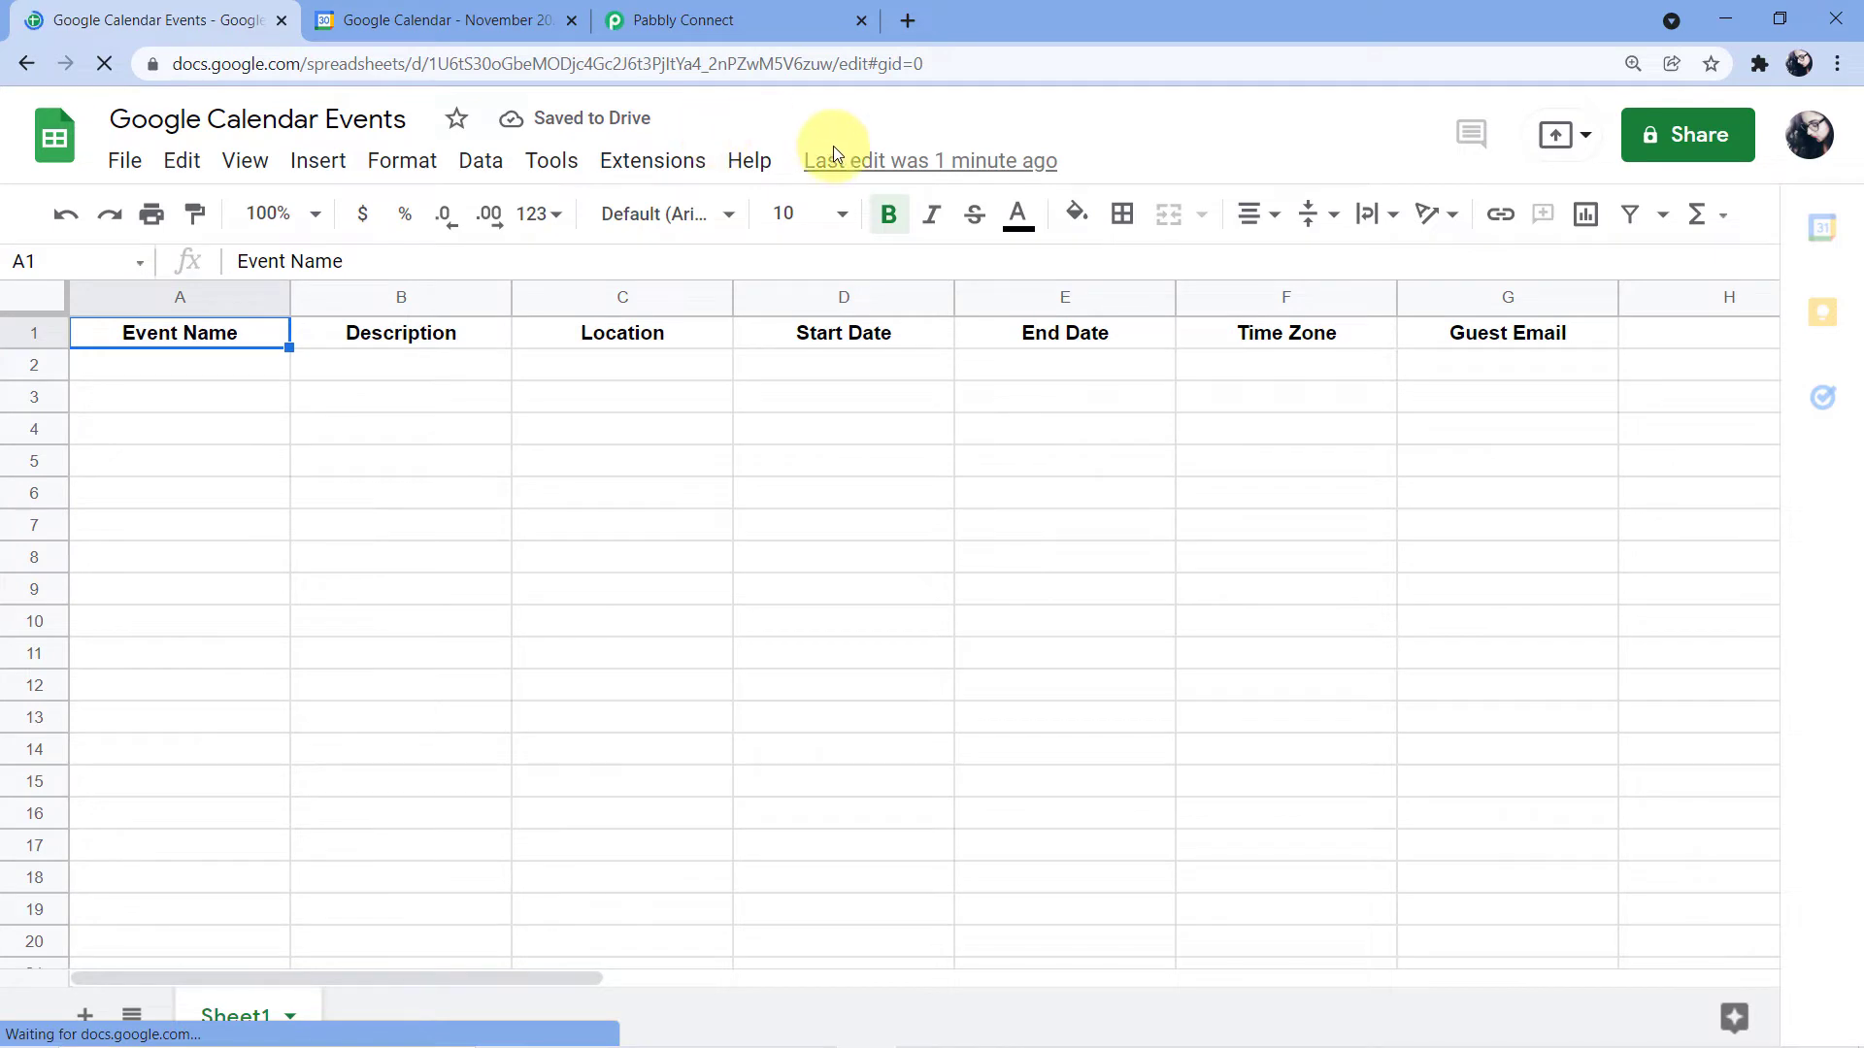
pyautogui.click(658, 167)
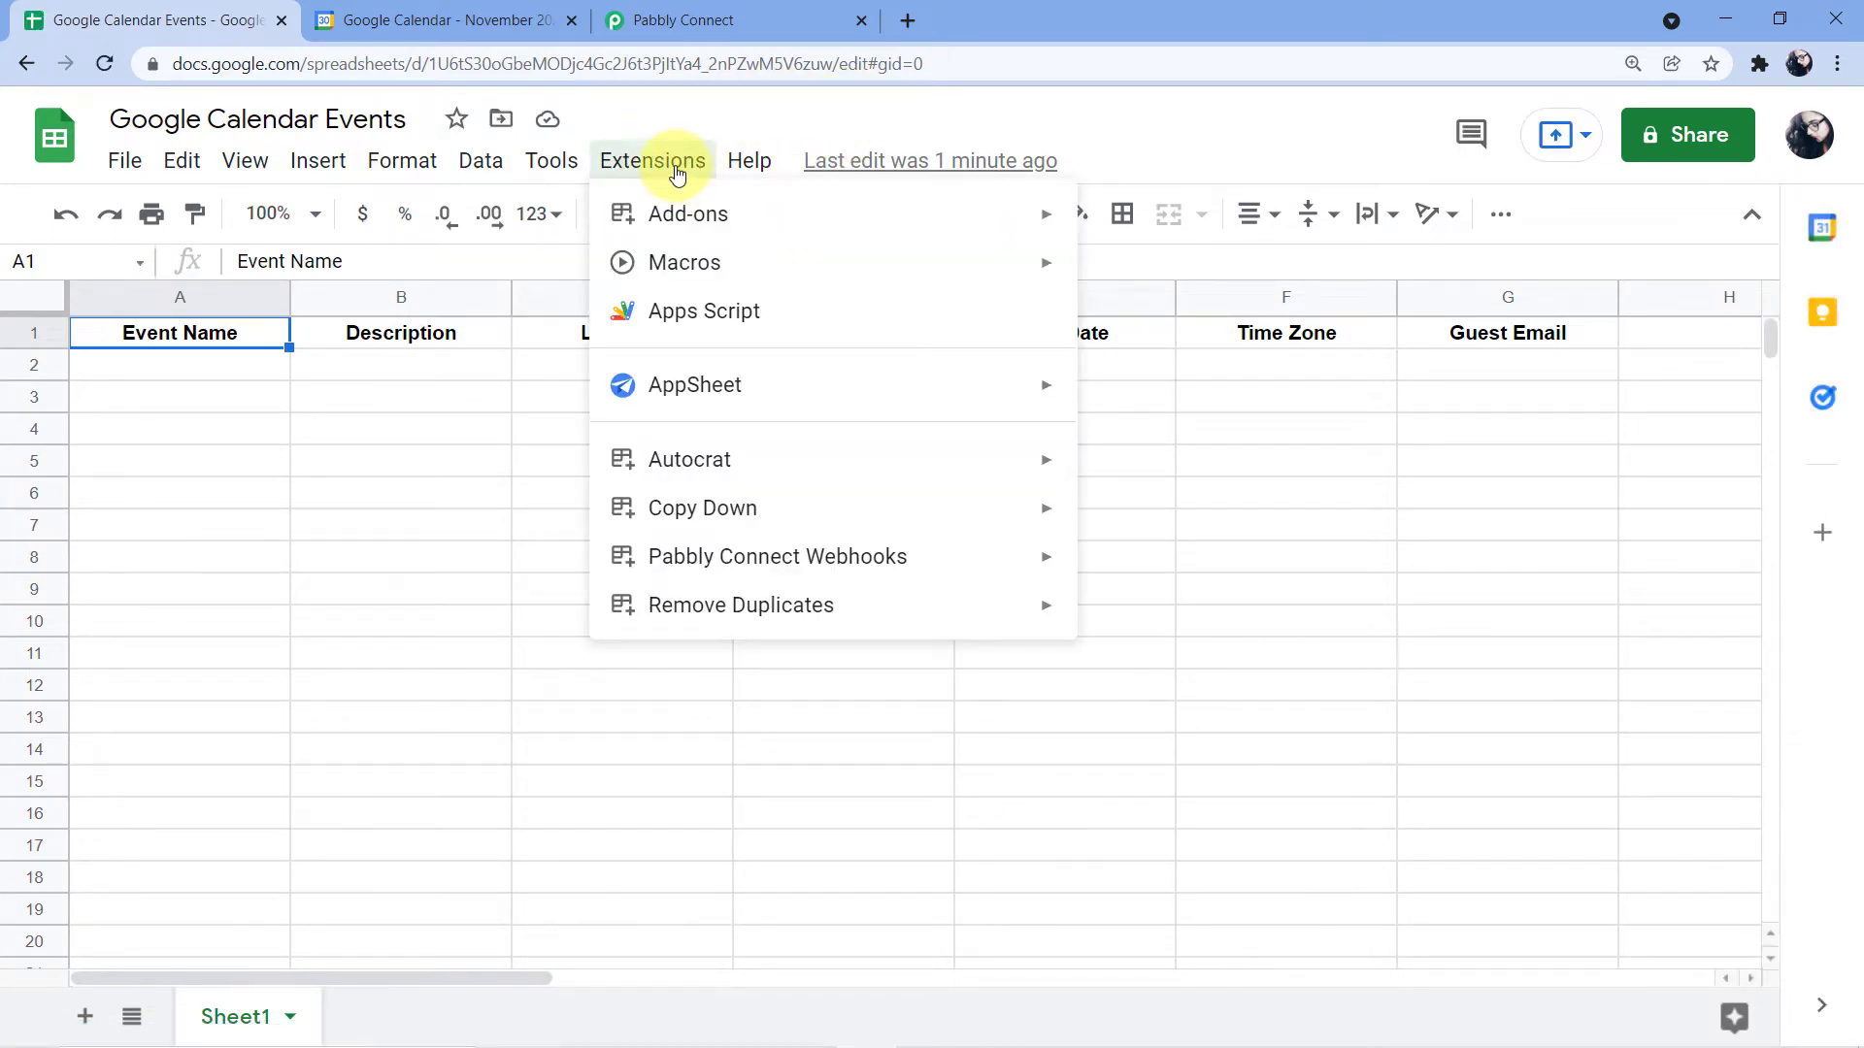
pyautogui.moveTo(666, 561)
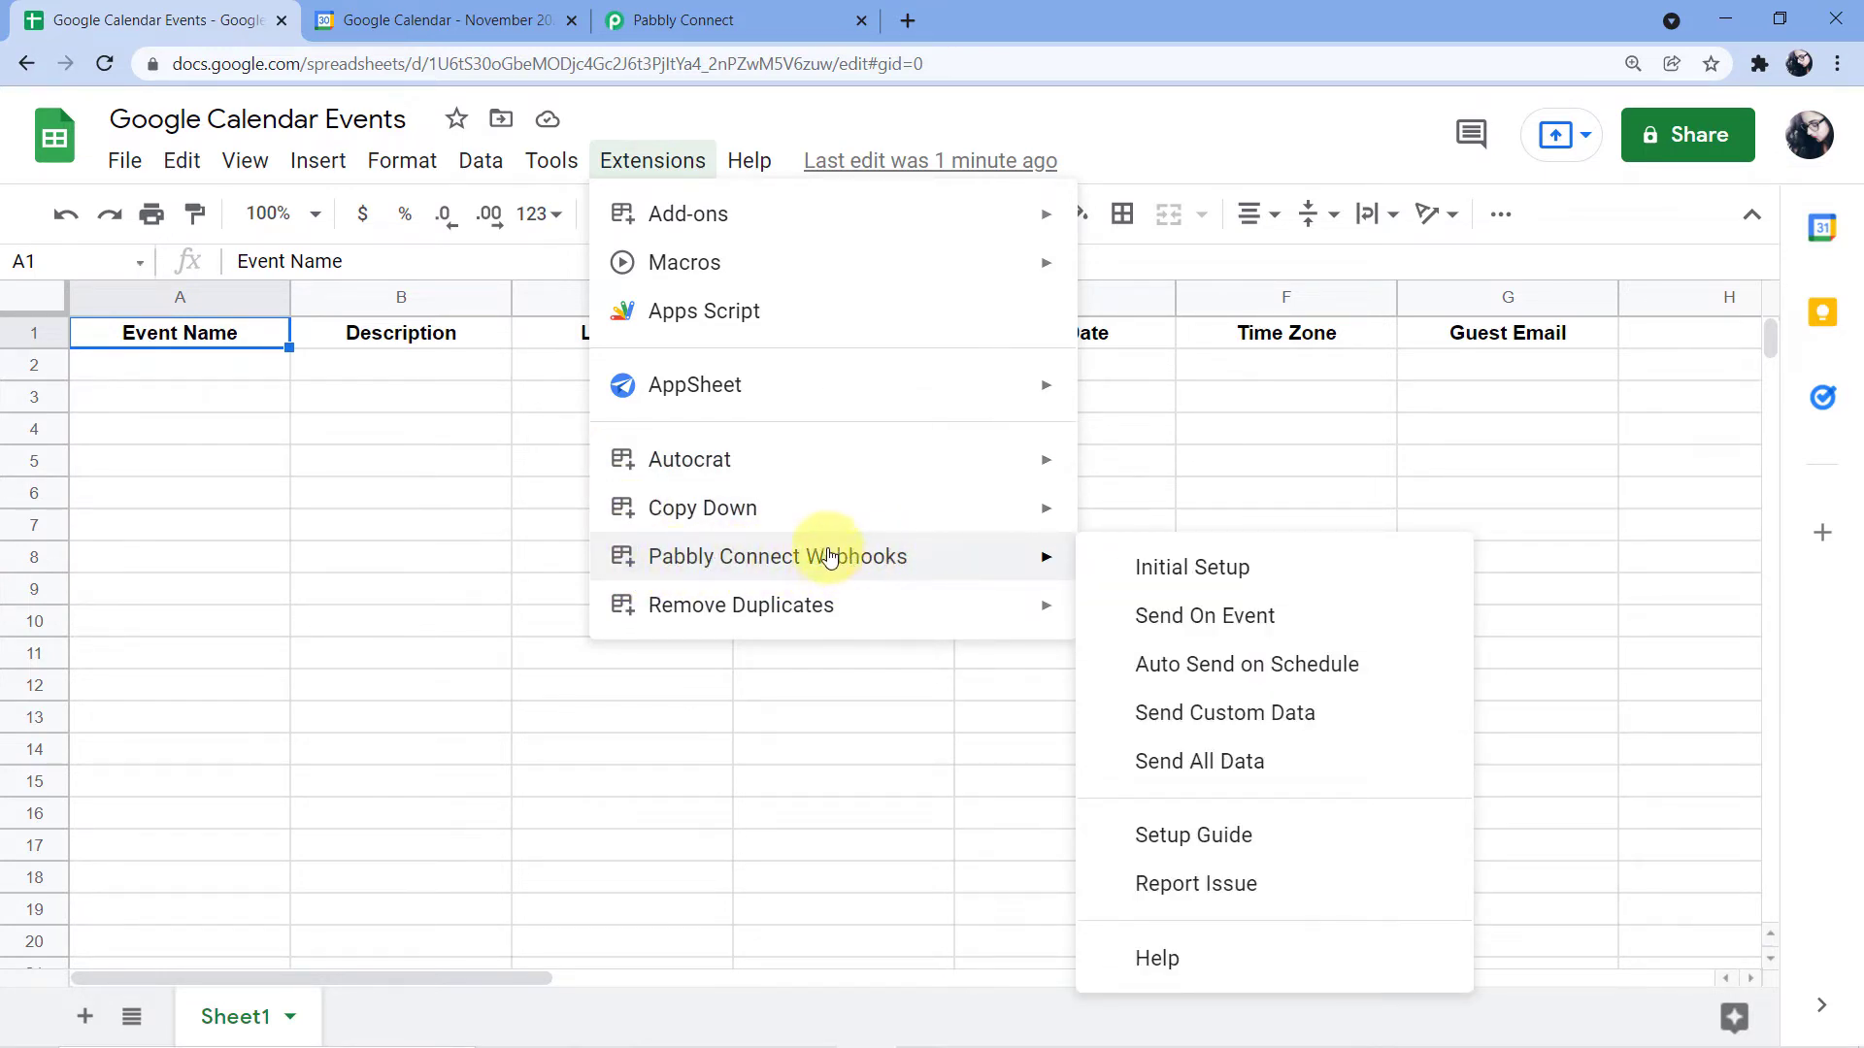
pyautogui.click(1180, 573)
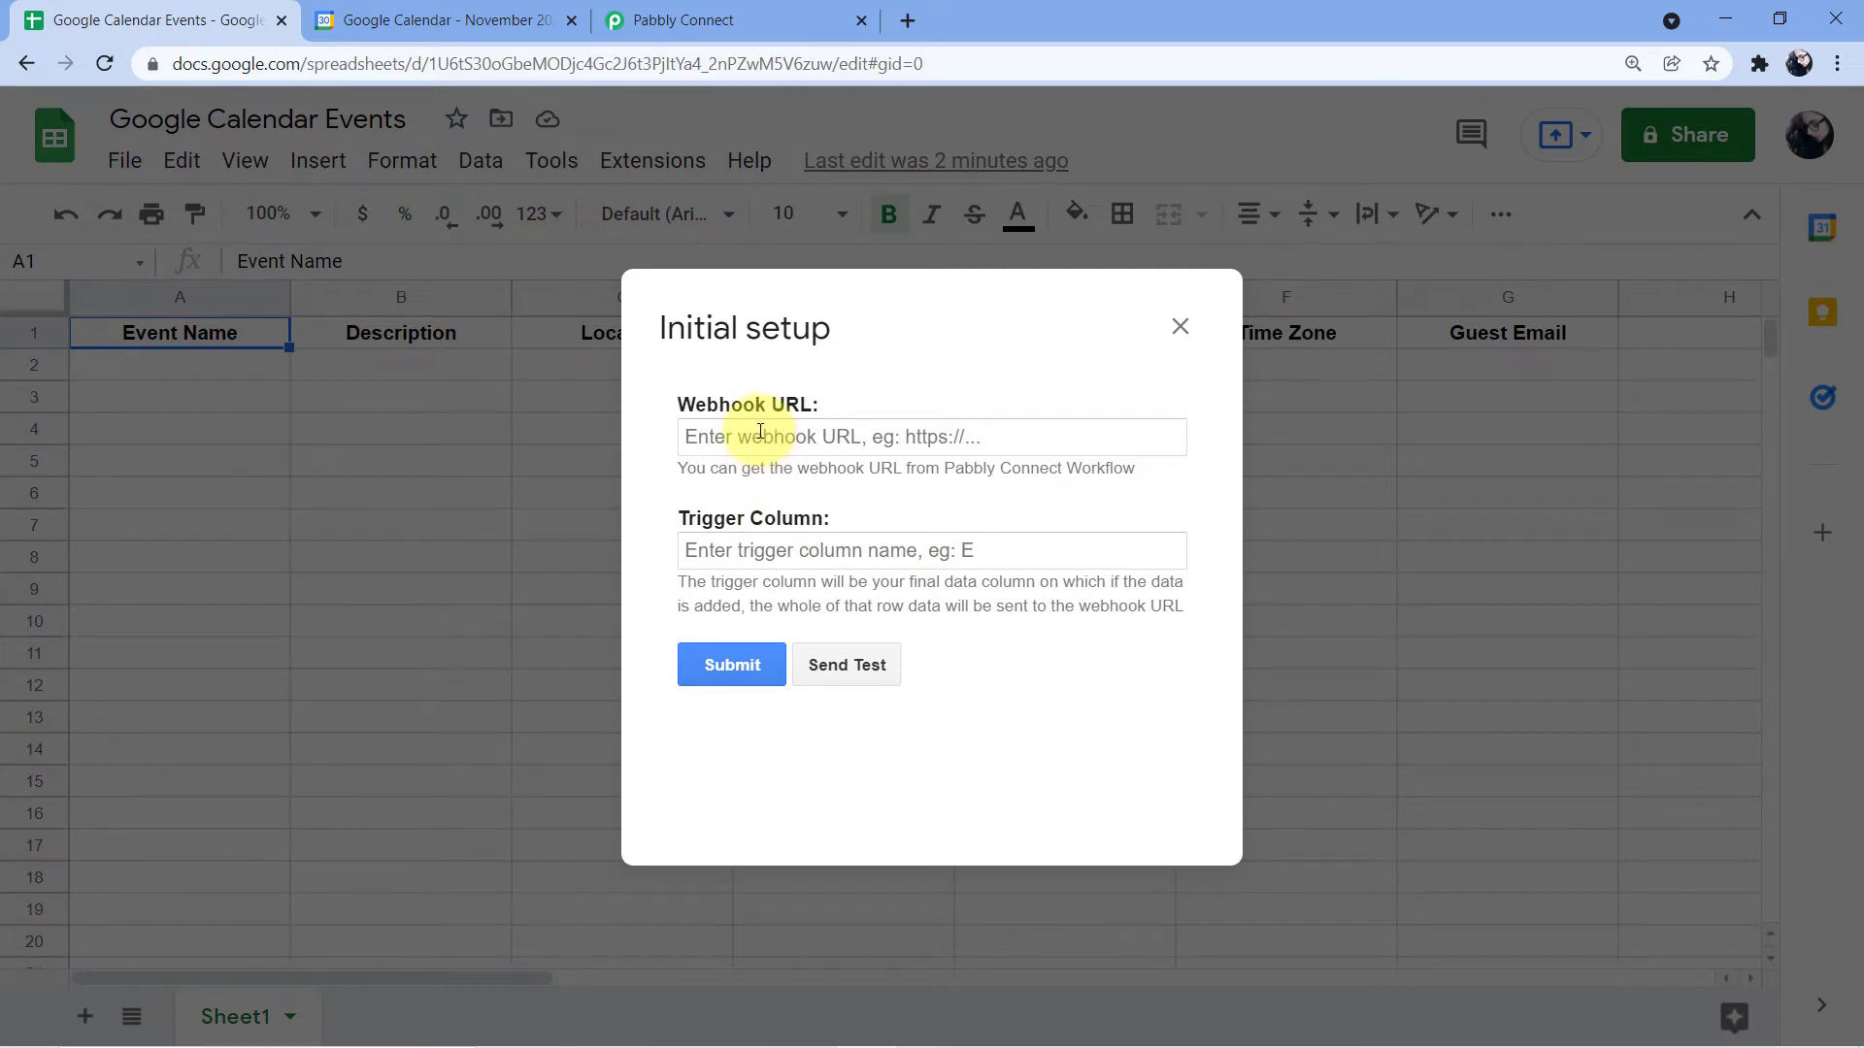
# Step: Copy the webhook URL from the Pabbly Connect workflow and paste it as the Webhook URL in the add-on's initial setup
pyautogui.click(704, 21)
pyautogui.click(1519, 389)
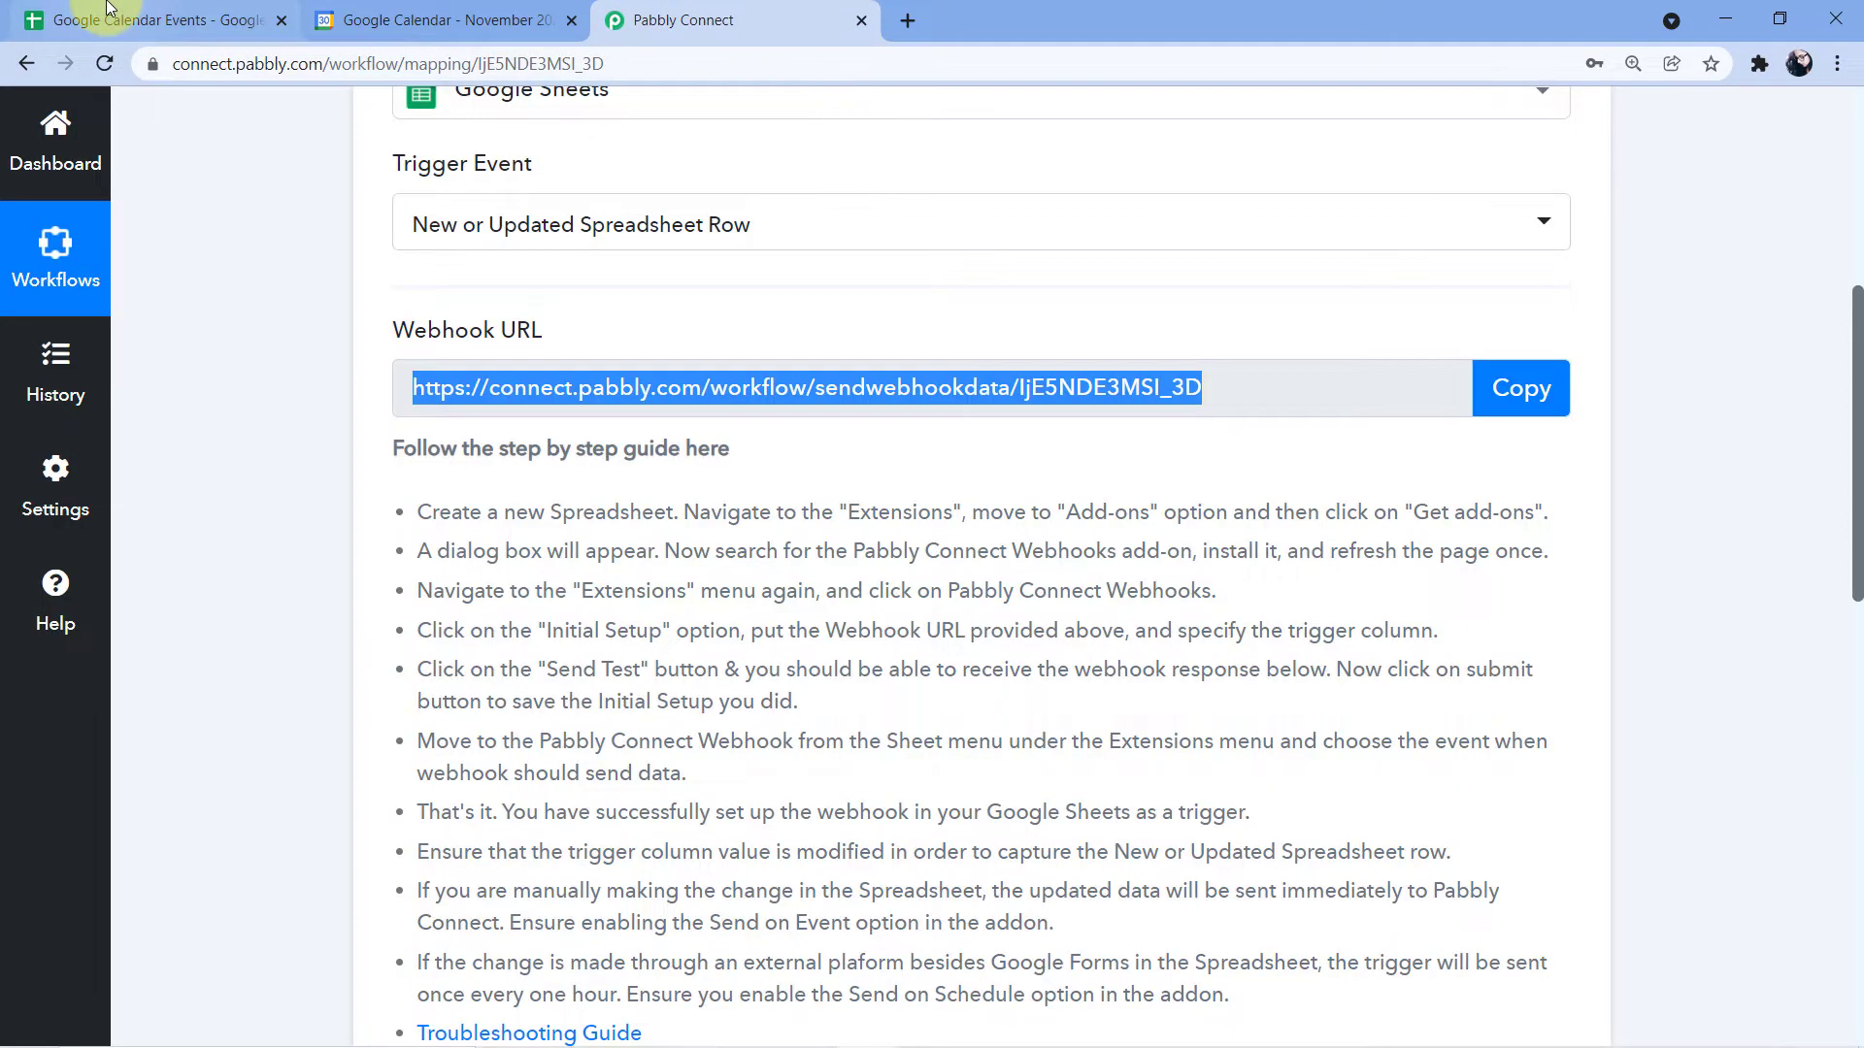
pyautogui.click(109, 11)
pyautogui.click(717, 437)
pyautogui.rightClick(718, 437)
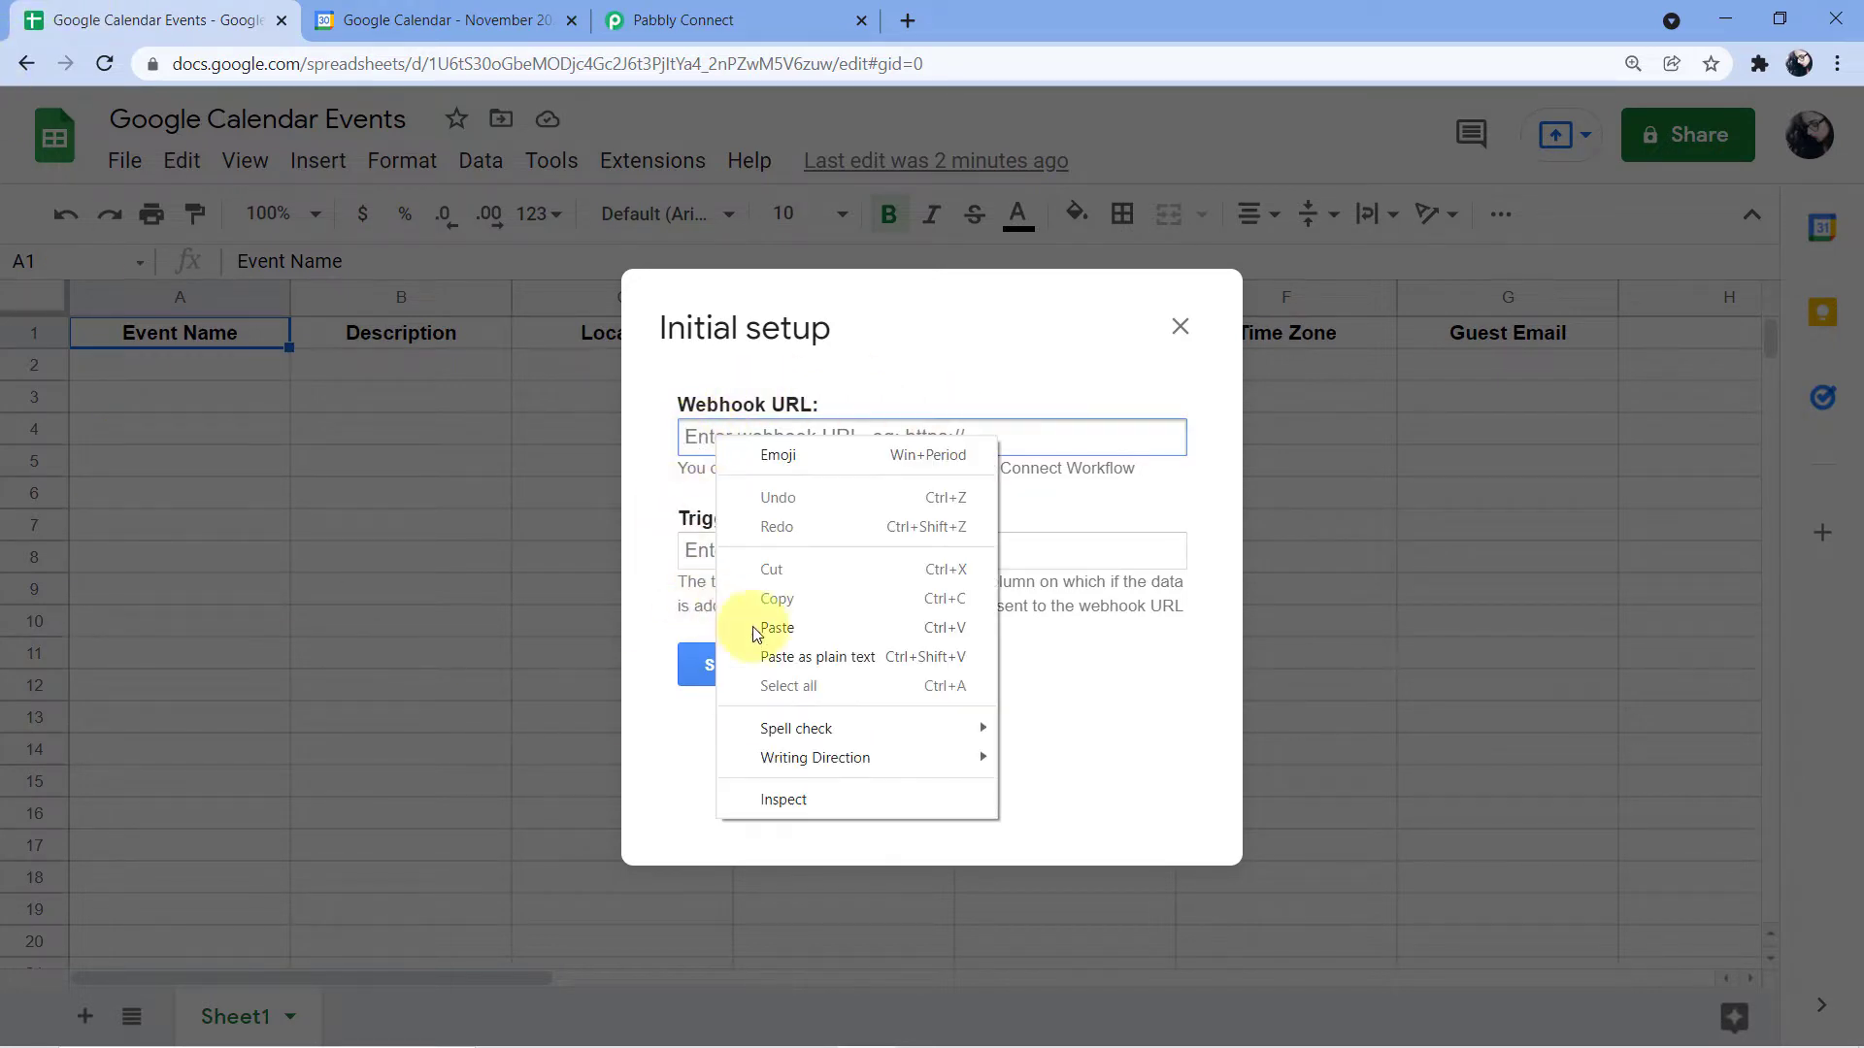
pyautogui.click(820, 628)
pyautogui.click(862, 495)
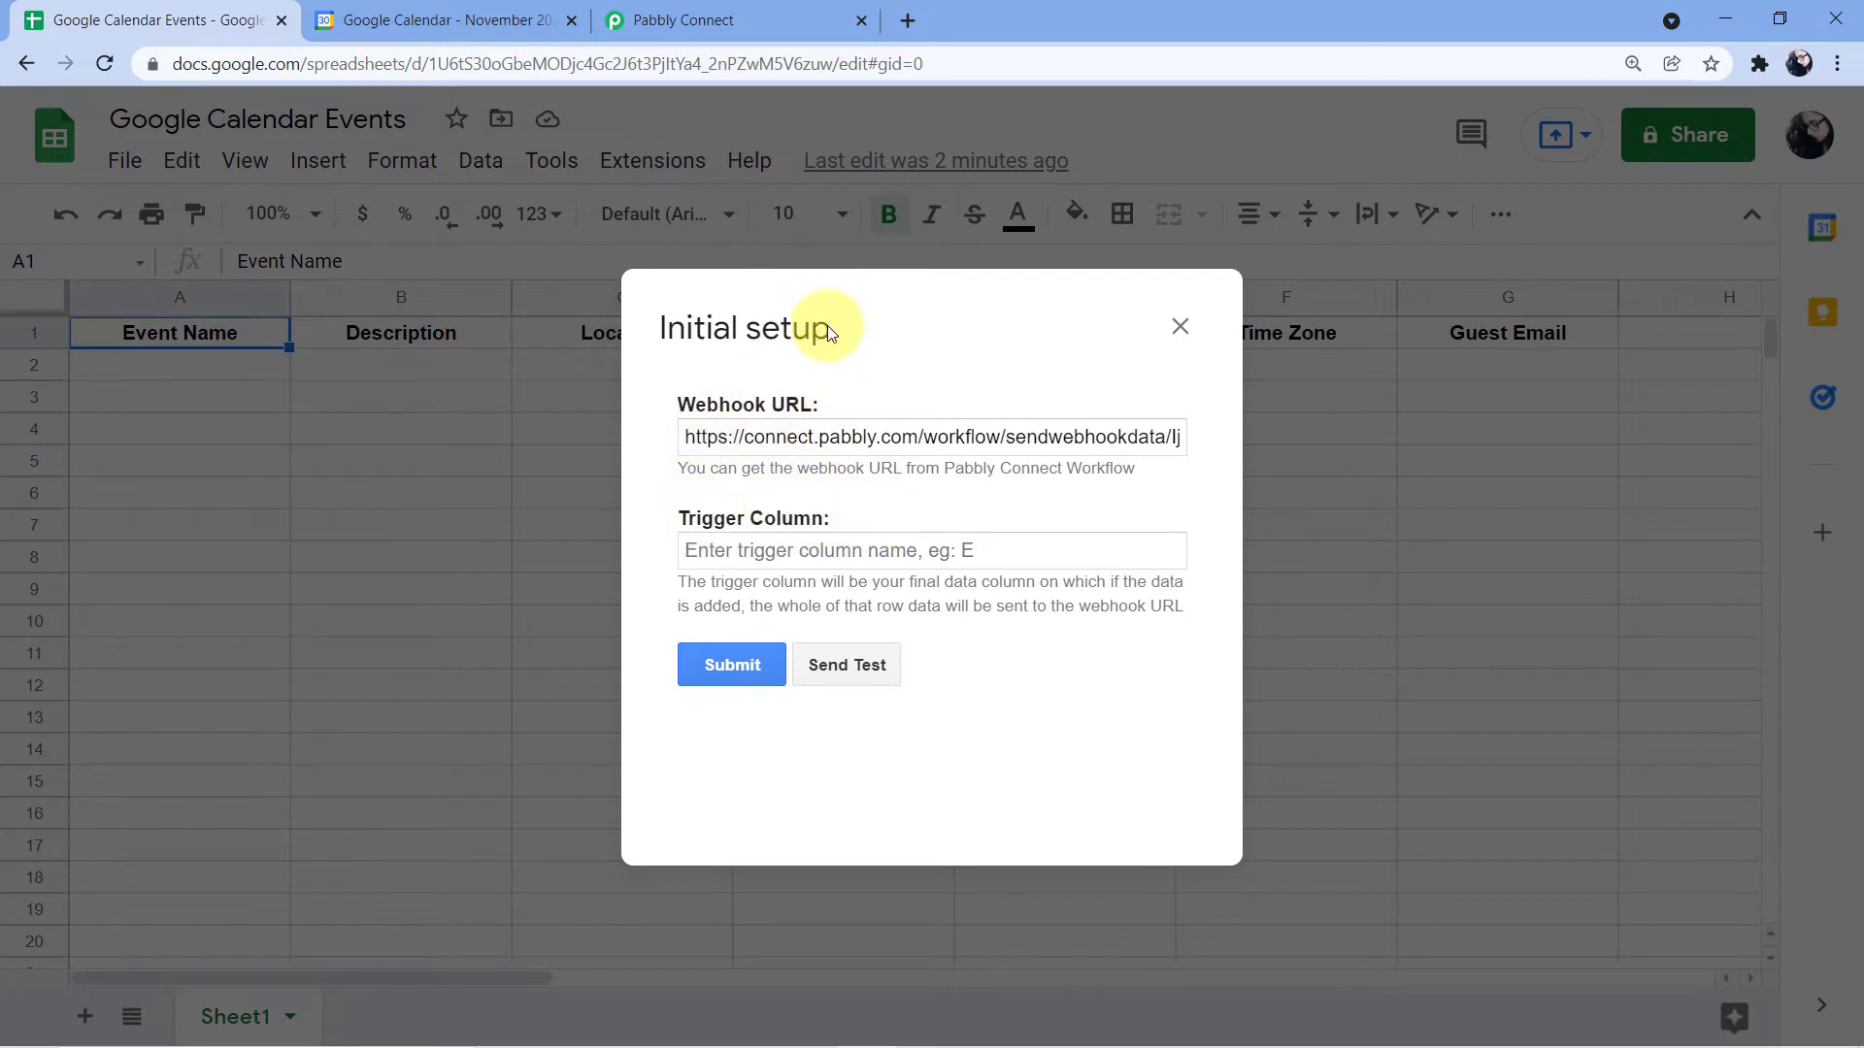
# Step: Set the trigger column to G, the Guest Email column, and submit the add-on's initial setup
pyautogui.moveTo(805, 333); pyautogui.dragTo(753, 364)
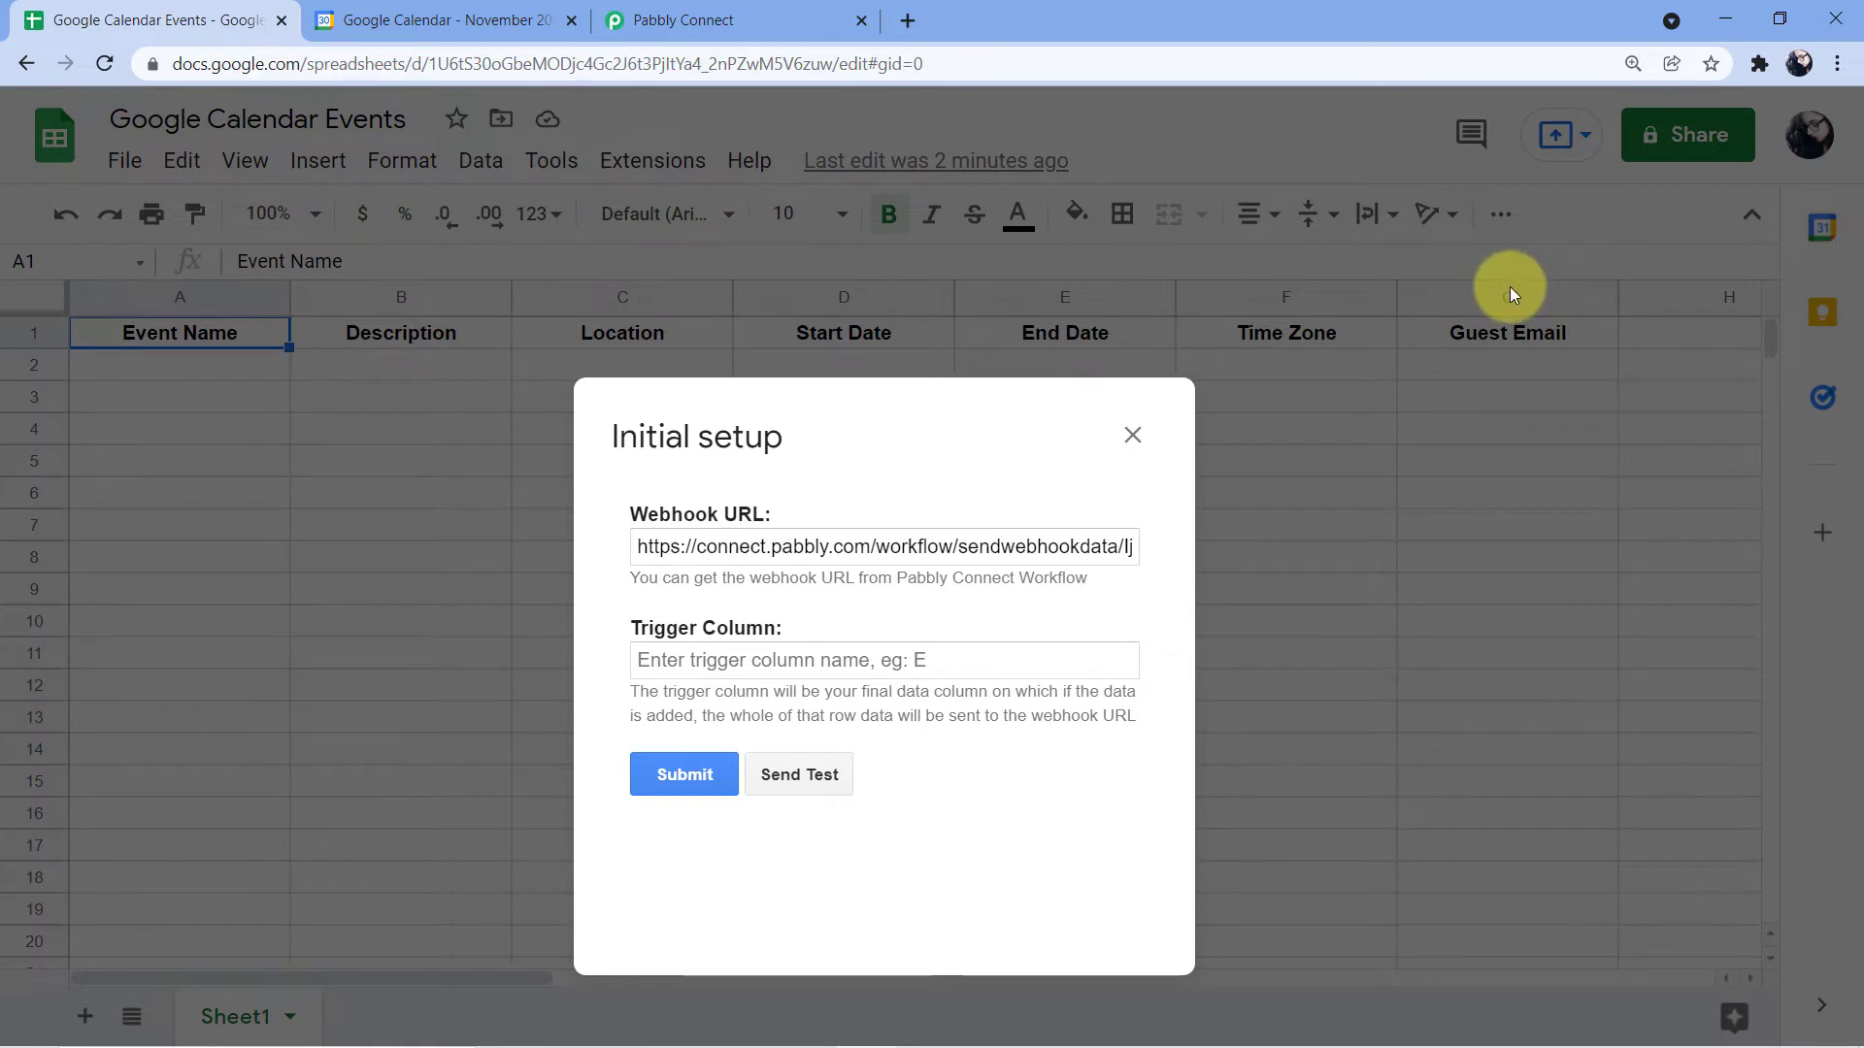
pyautogui.click(729, 659)
pyautogui.write('G')
pyautogui.click(826, 613)
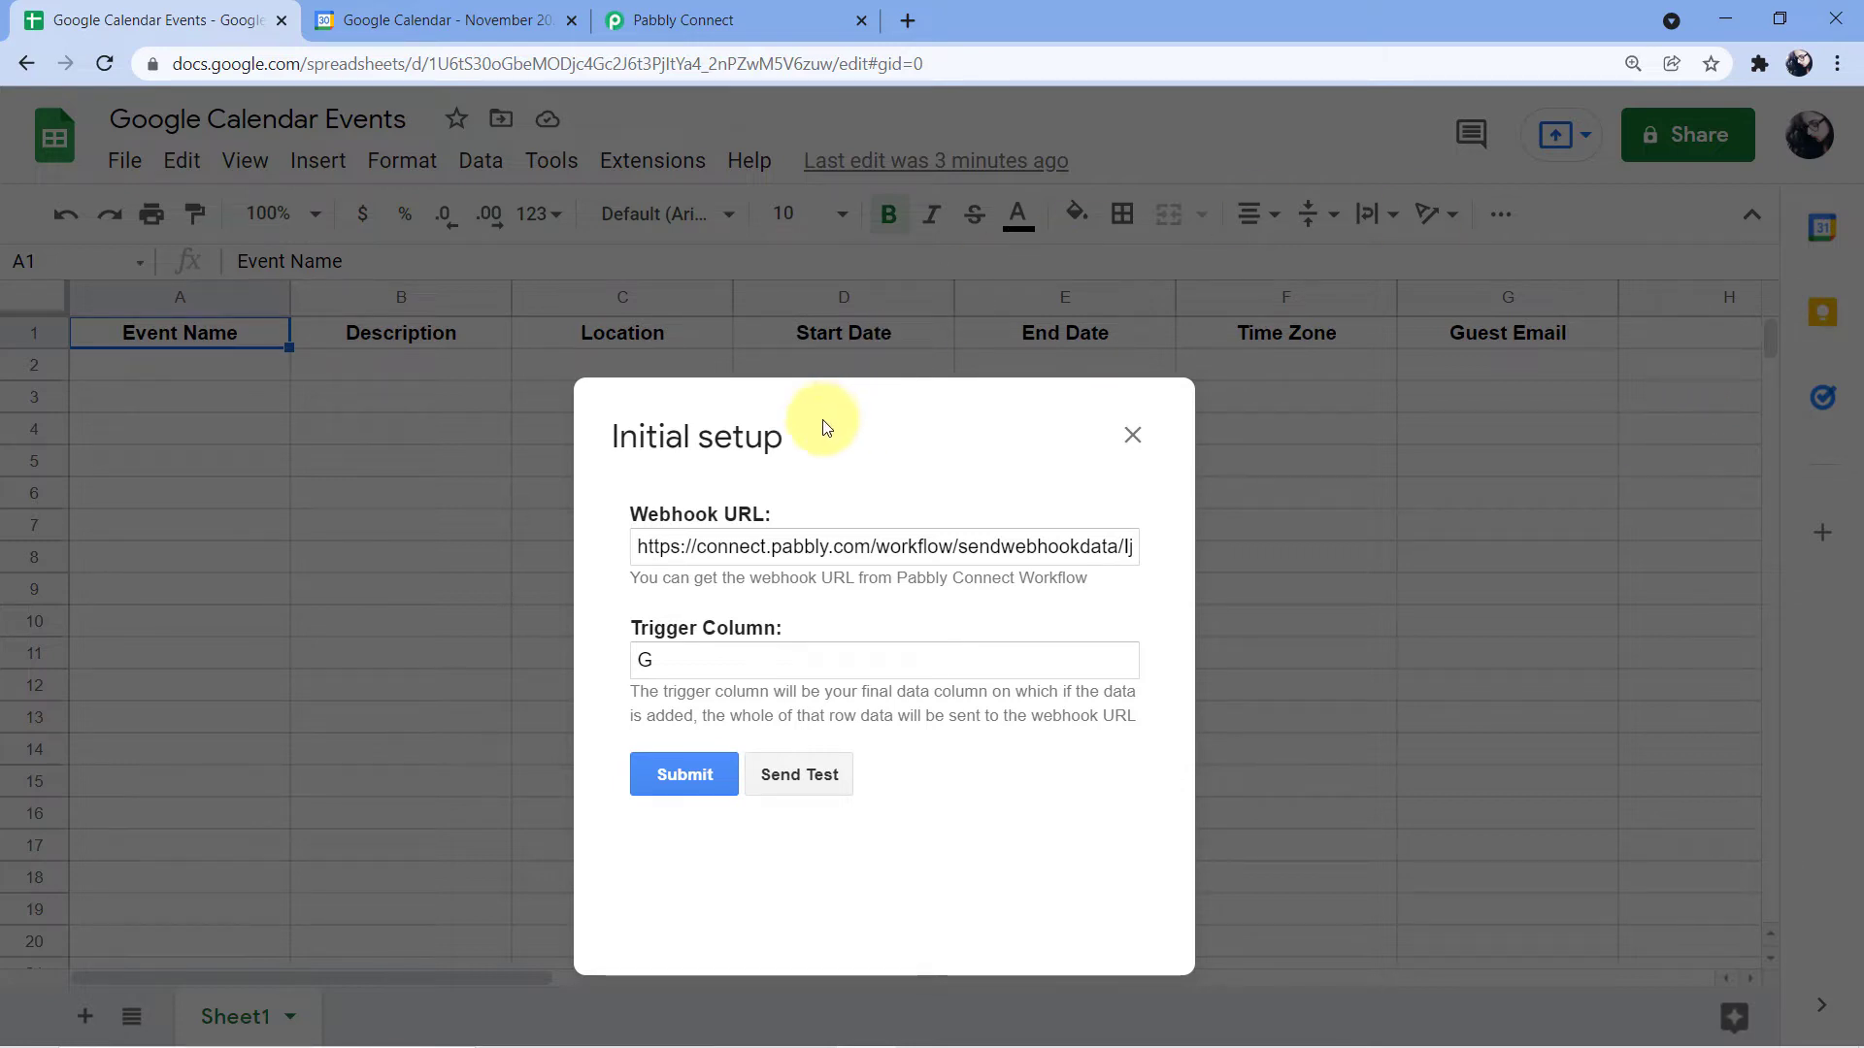
pyautogui.moveTo(738, 444); pyautogui.dragTo(825, 268)
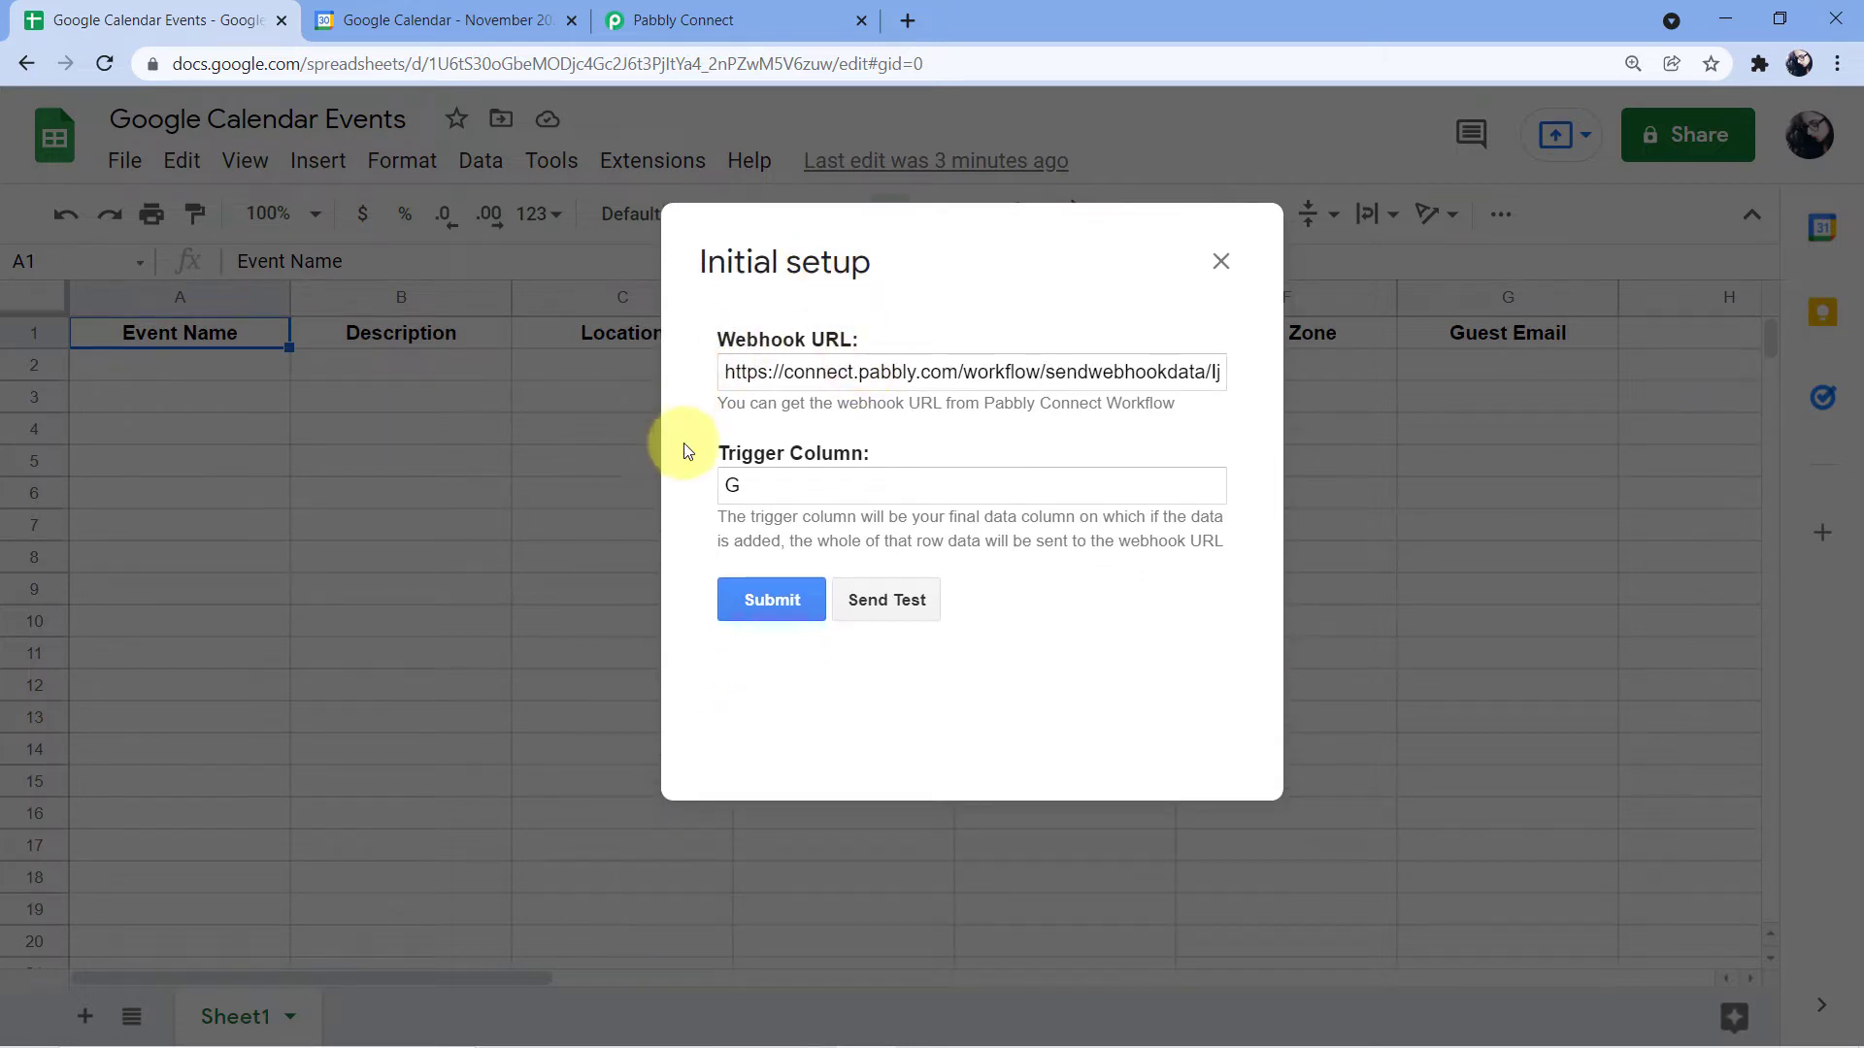
pyautogui.click(760, 597)
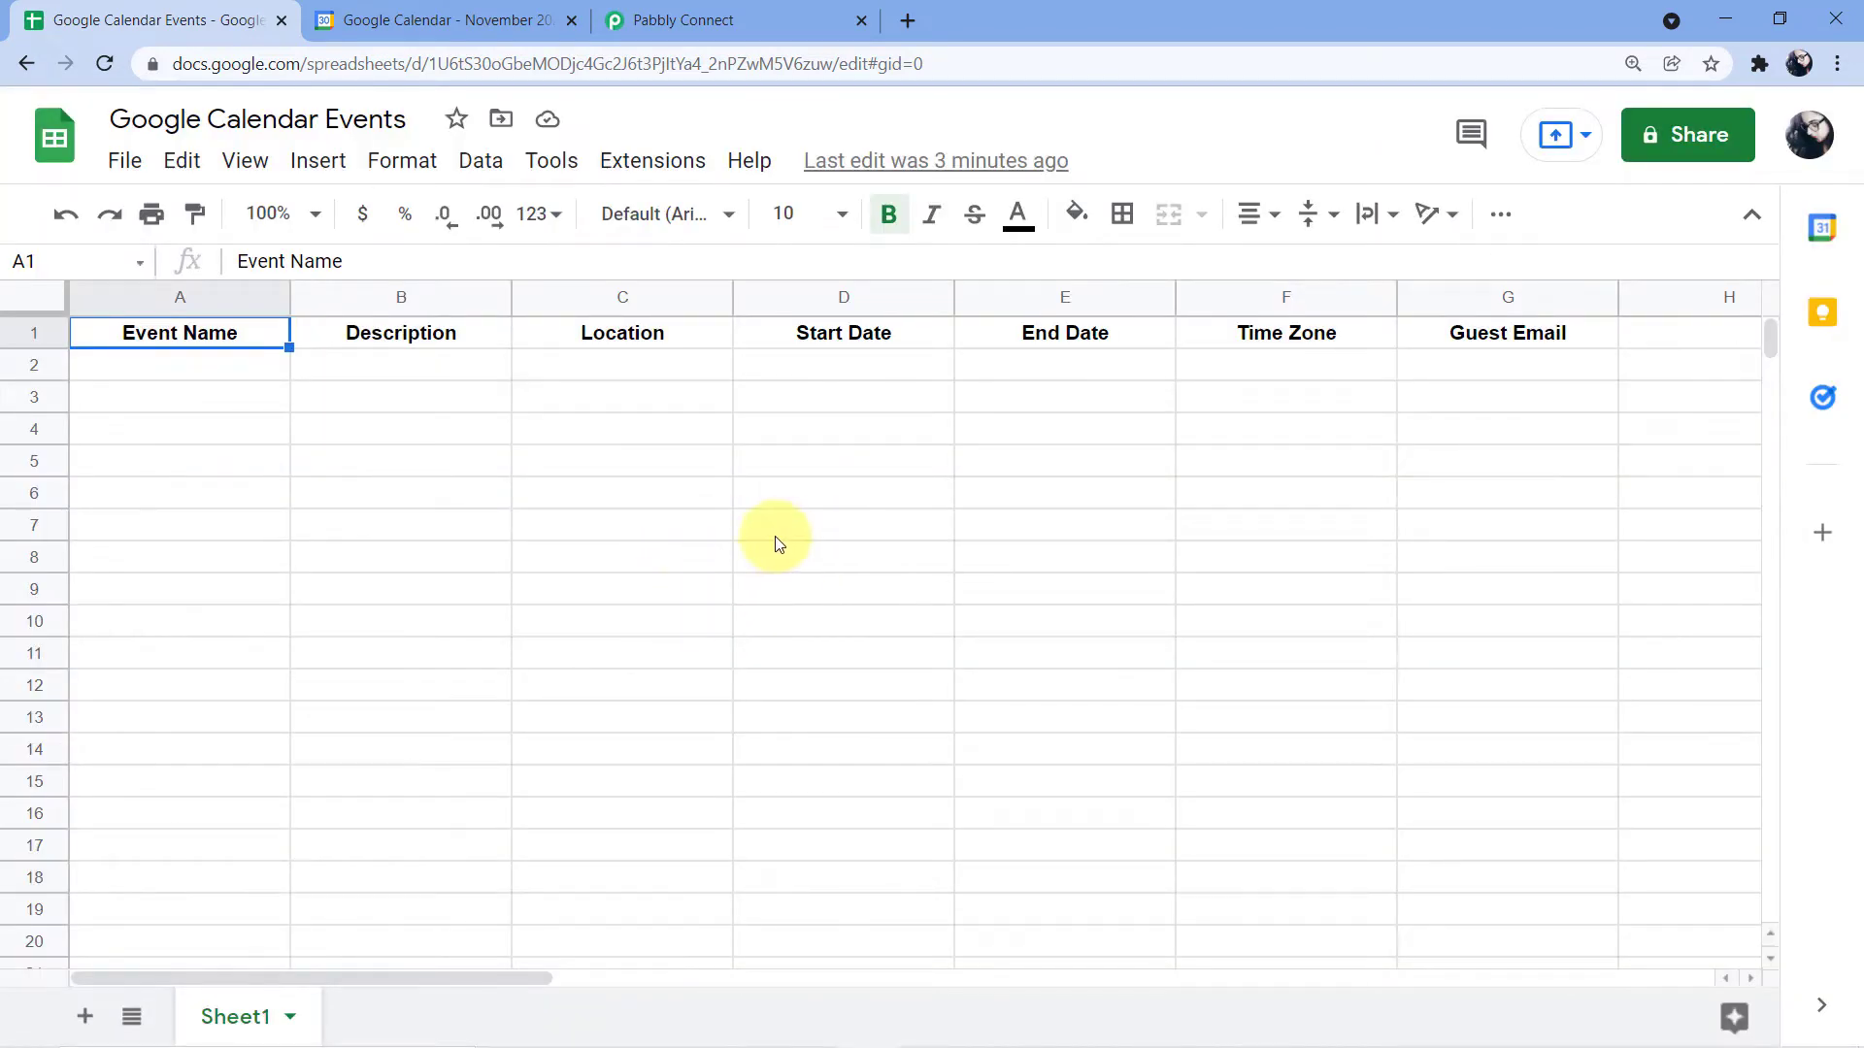
# Step: Enable Send On Event for the Pabbly Connect Webhooks add-on
pyautogui.click(674, 160)
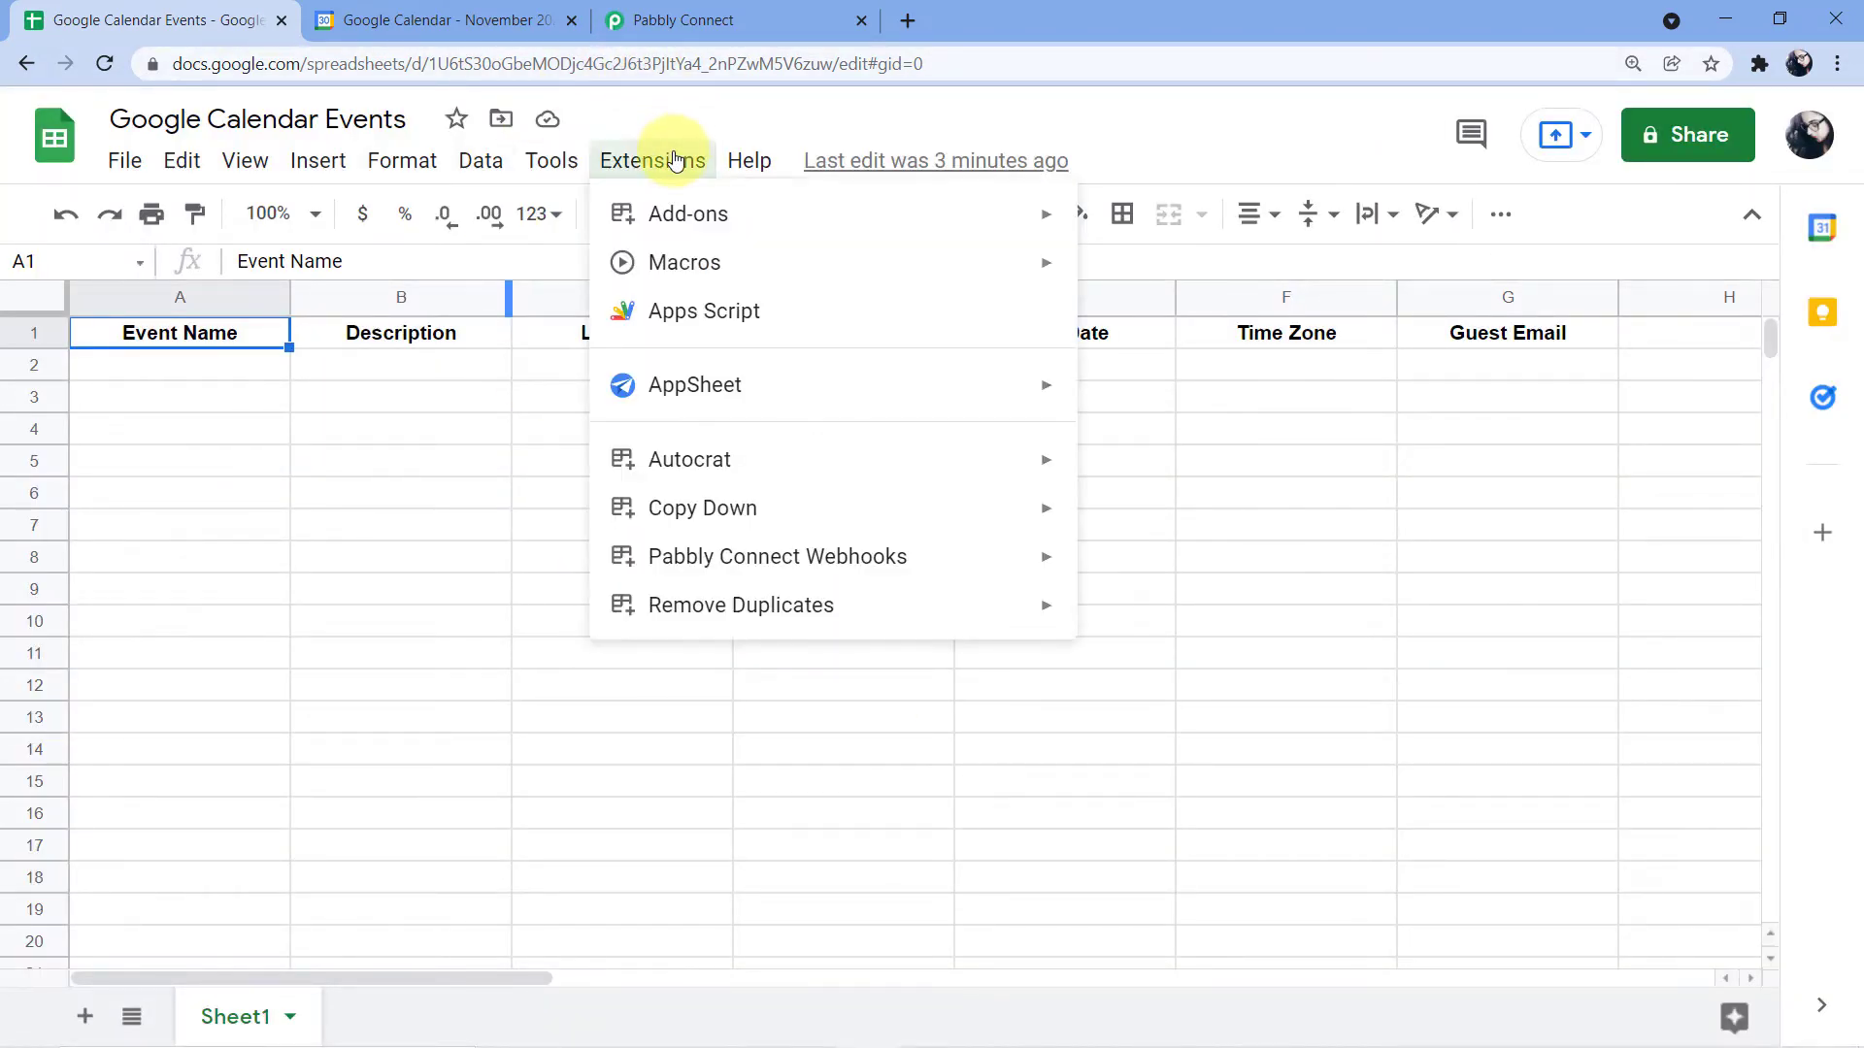
pyautogui.moveTo(666, 554)
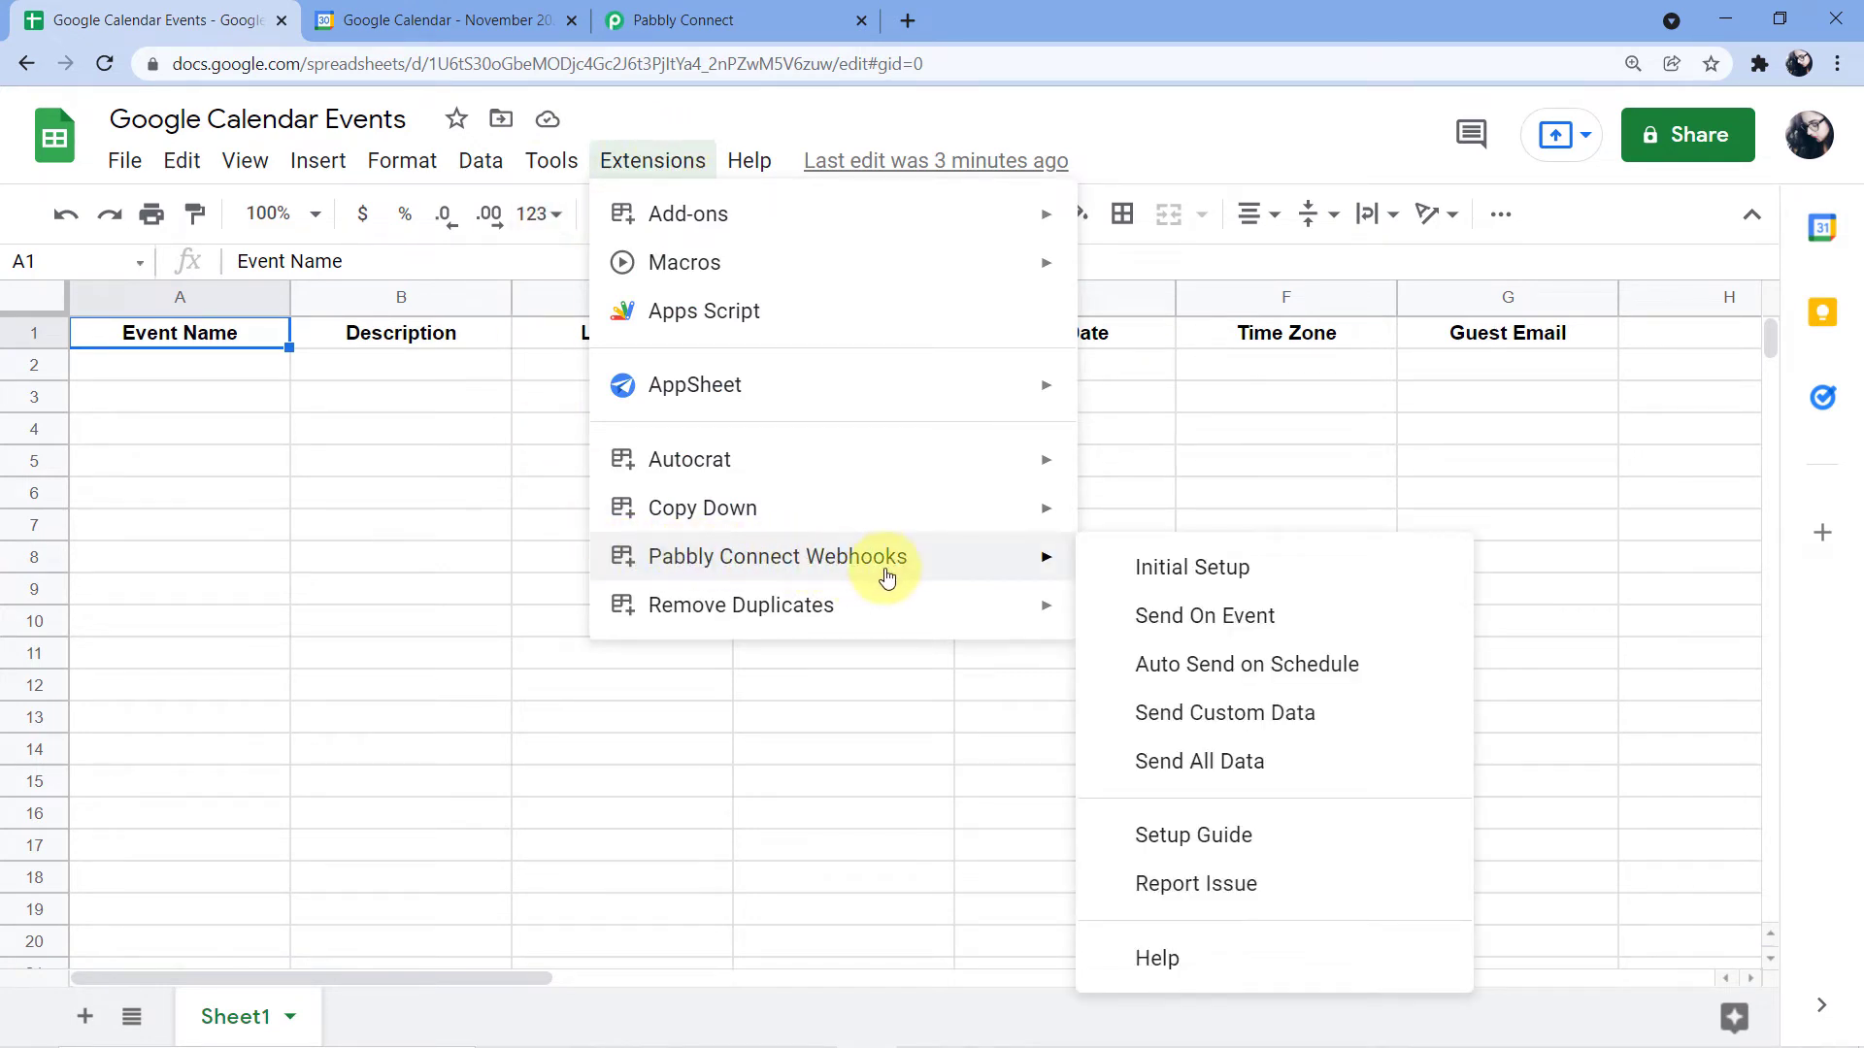
pyautogui.click(1125, 626)
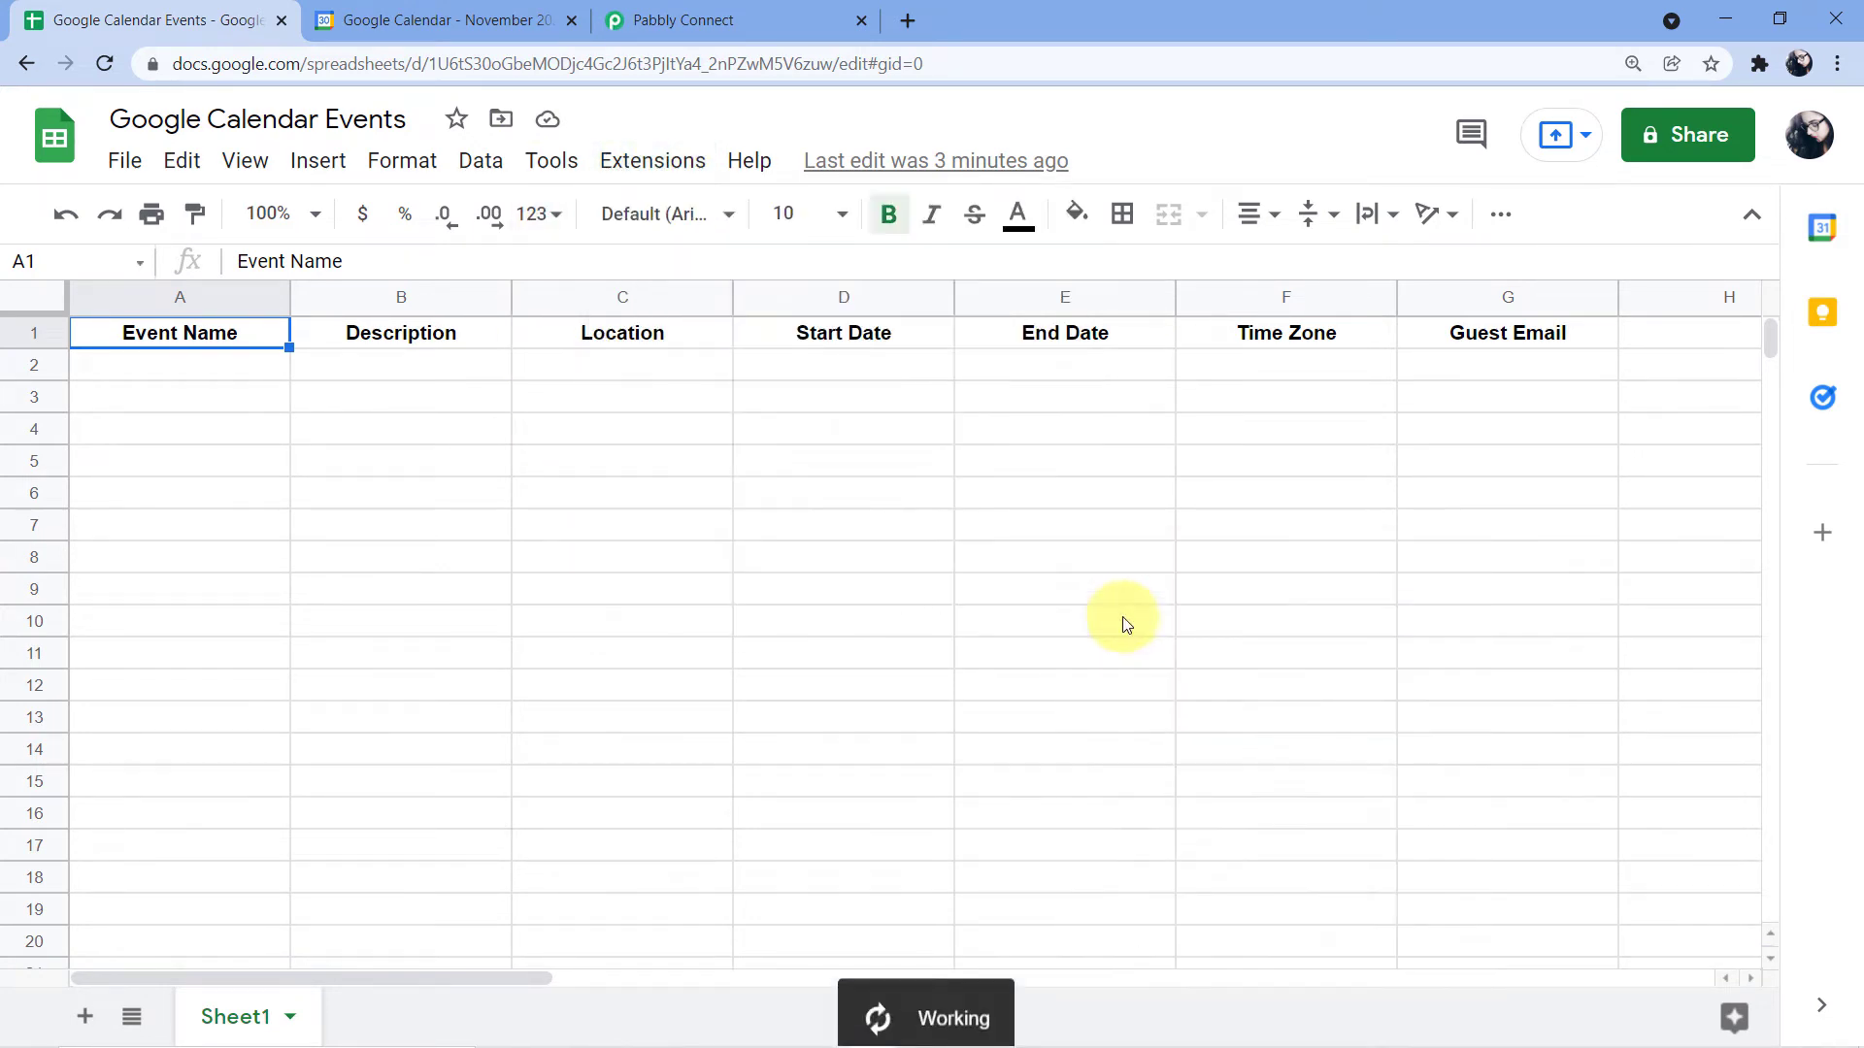
# Step: Switch to the Pabbly Connect workflow and check the Google Sheets trigger's webhook response status
pyautogui.click(194, 374)
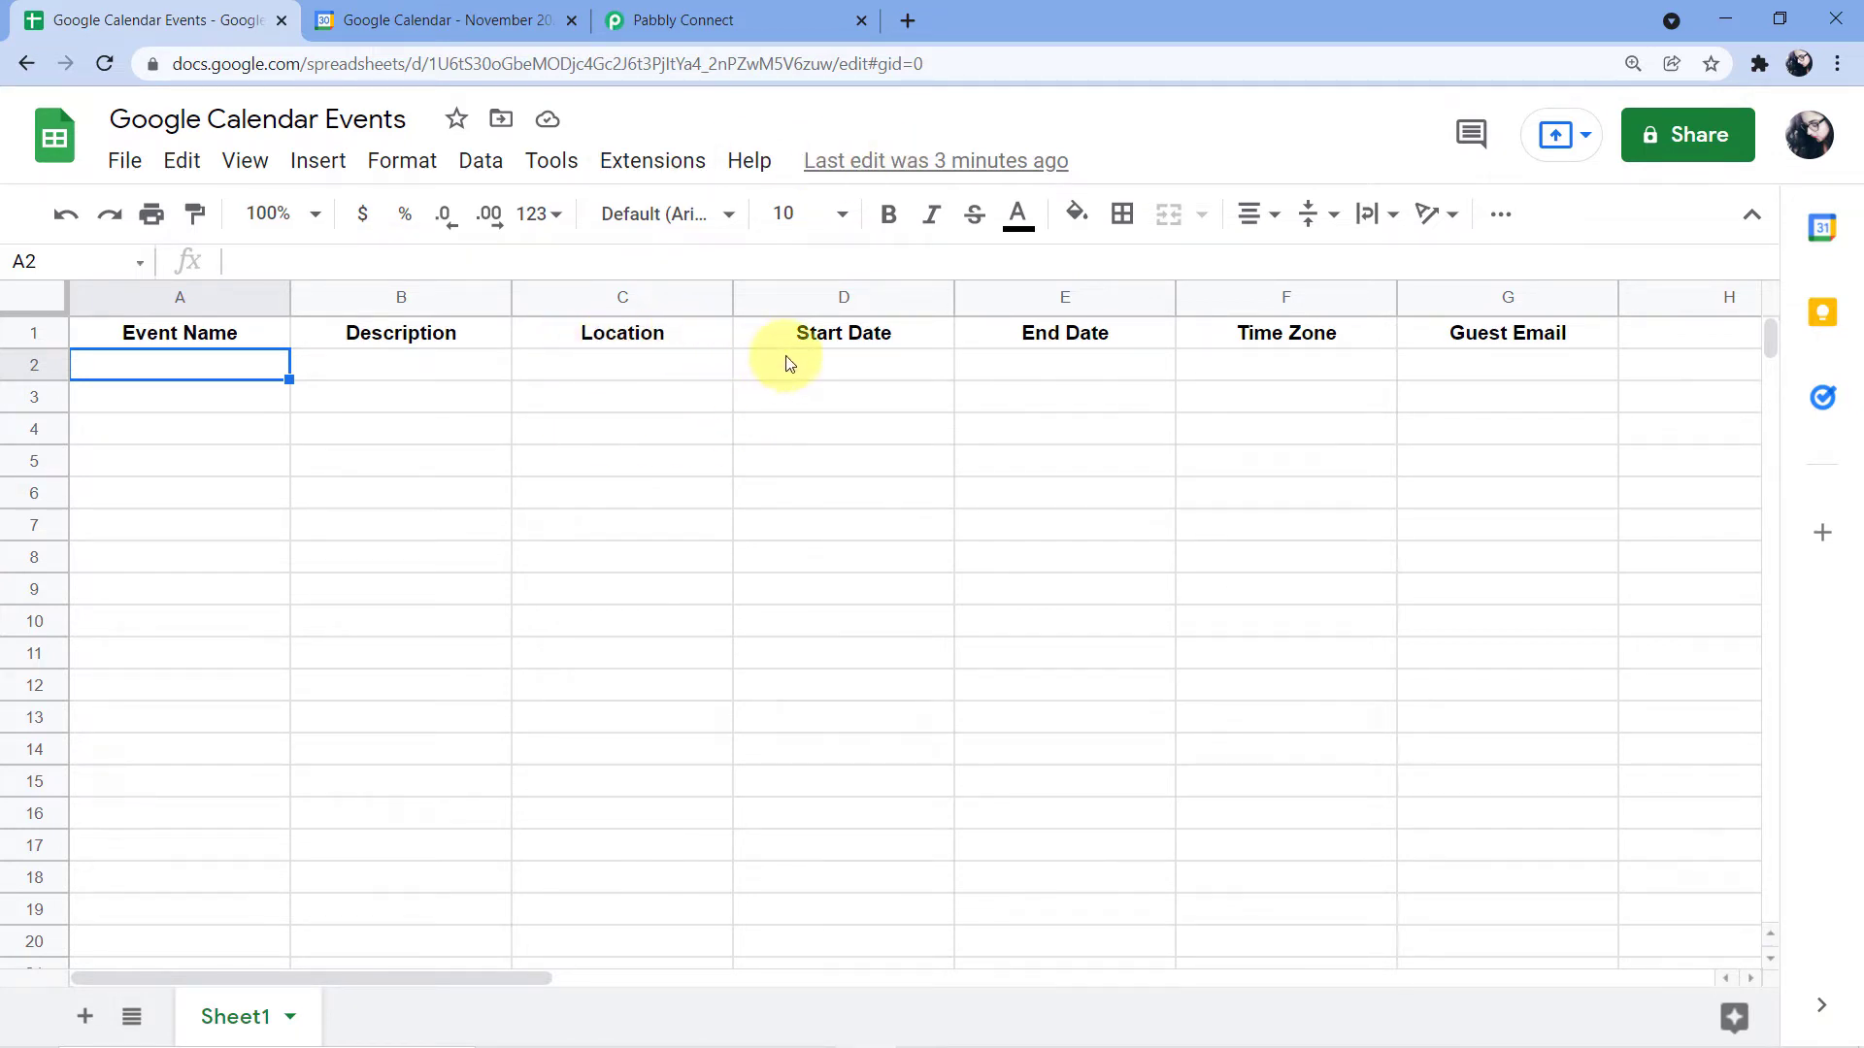
pyautogui.click(777, 8)
pyautogui.scroll(-5, 917, 480)
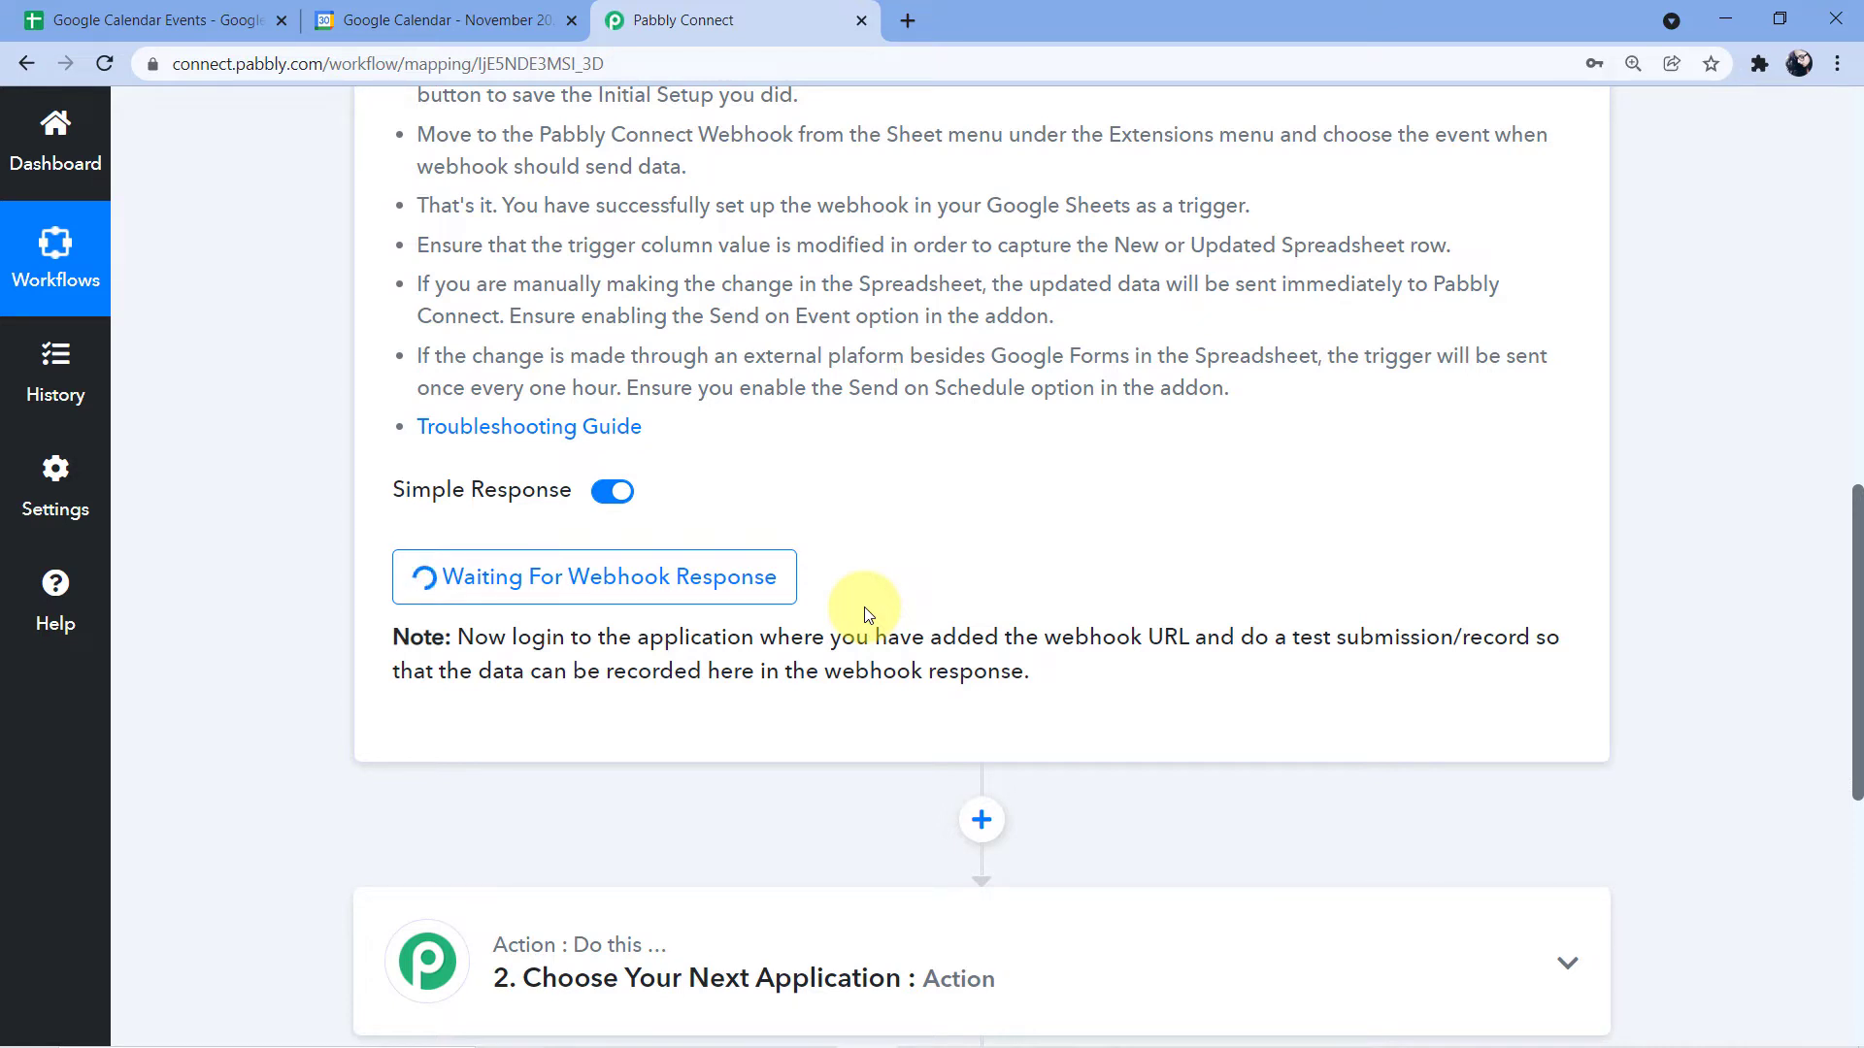
# Step: Switch to the Google Calendar Events spreadsheet and review each event detail in row 2, from Event Name to Guest Email
pyautogui.click(146, 20)
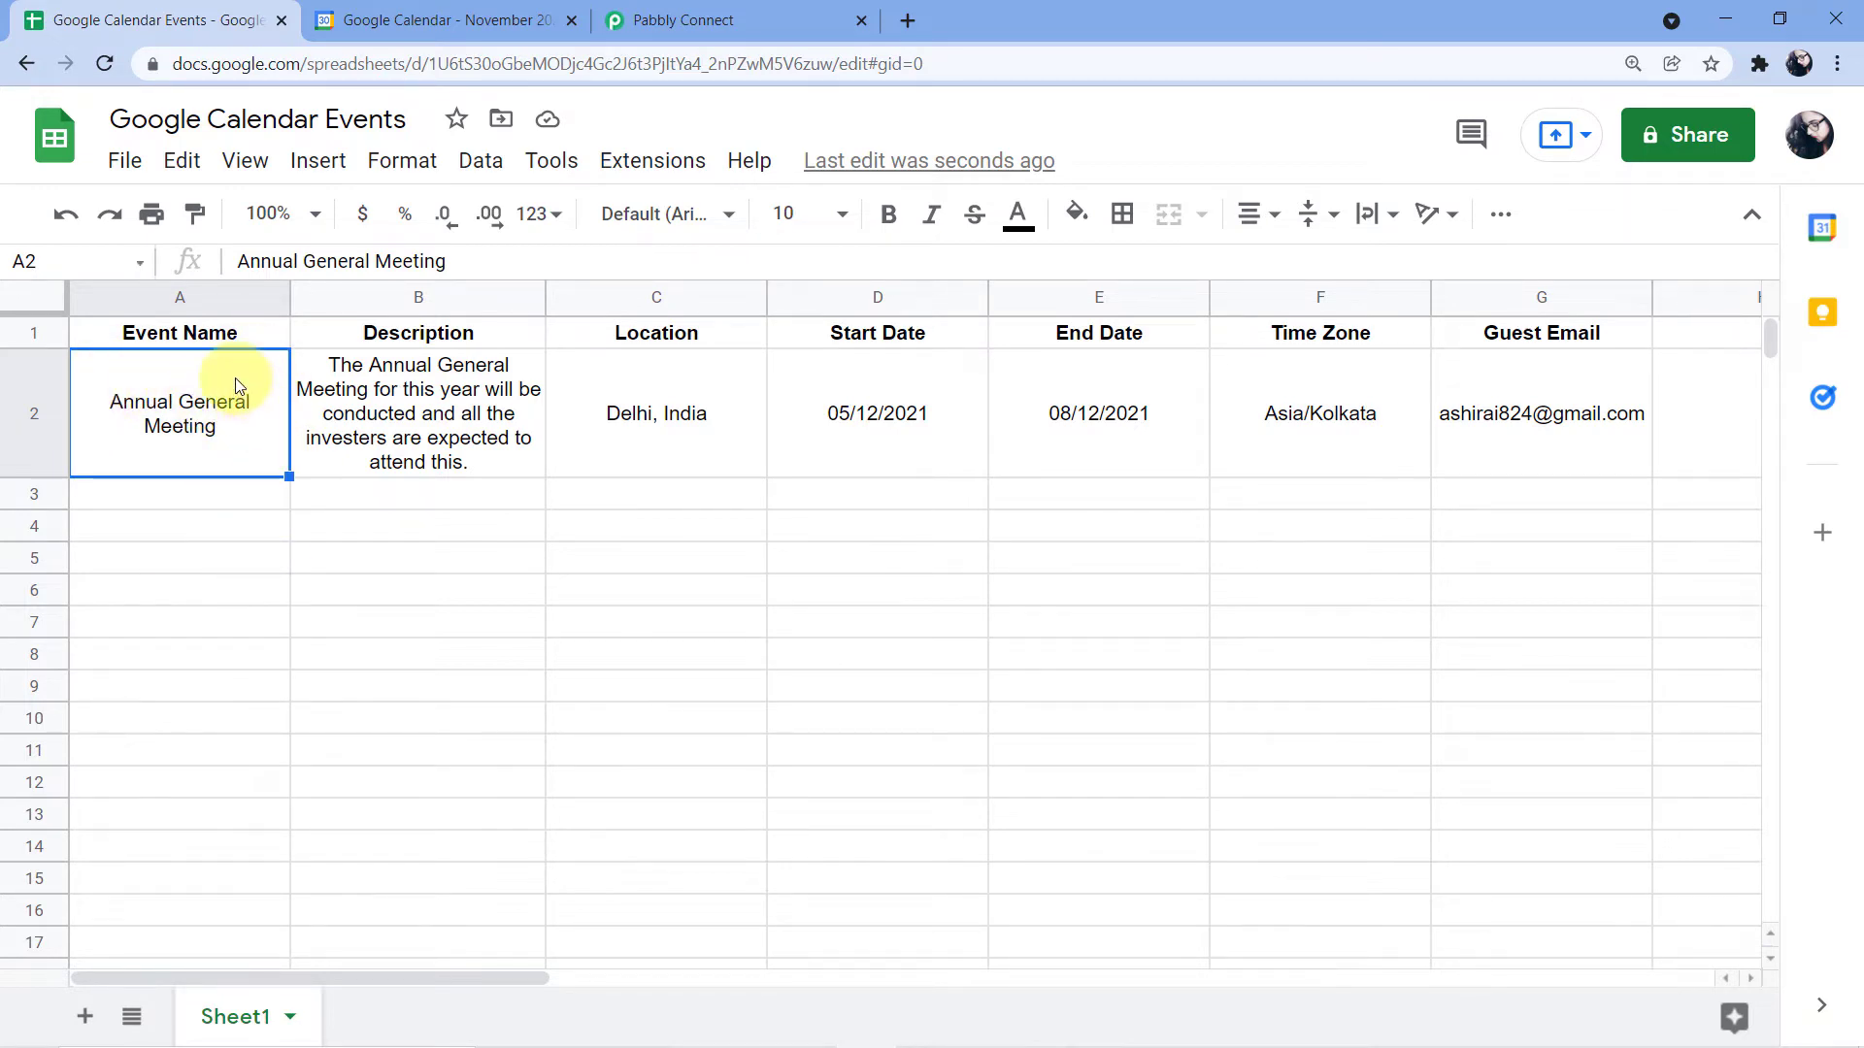
pyautogui.click(355, 402)
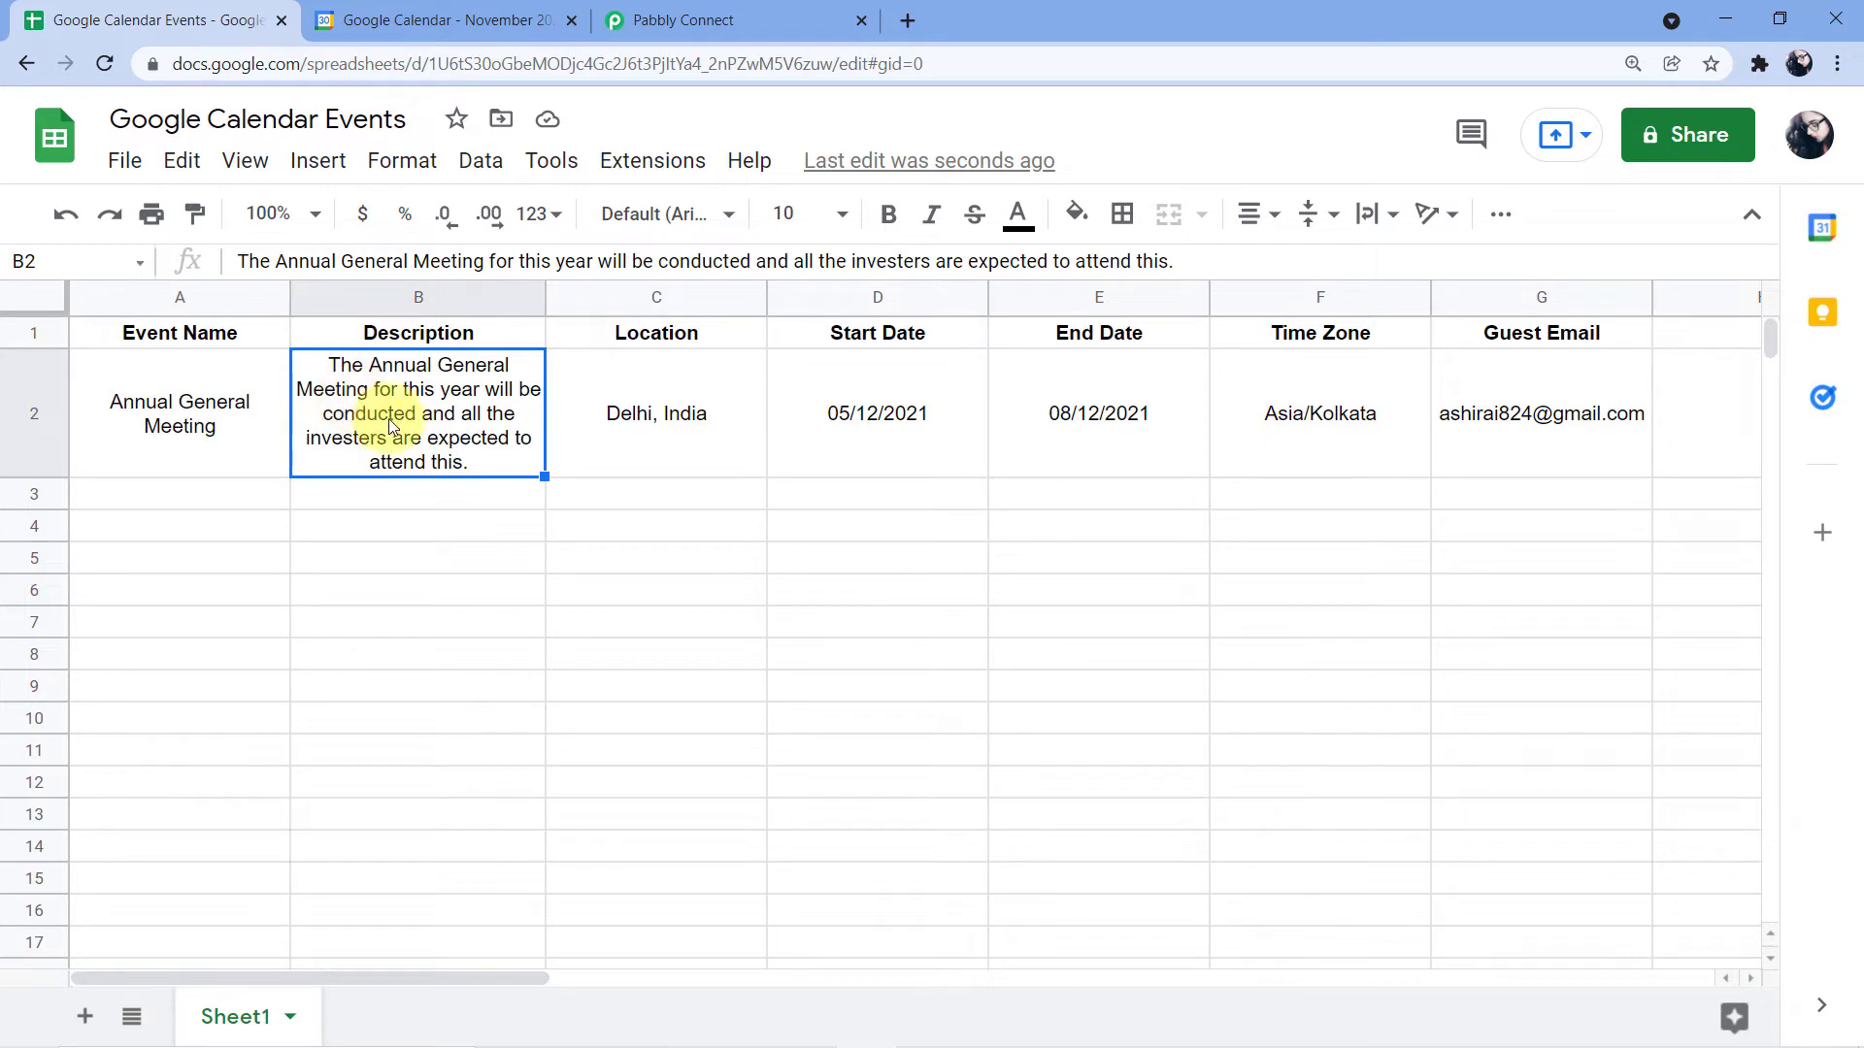
pyautogui.click(688, 387)
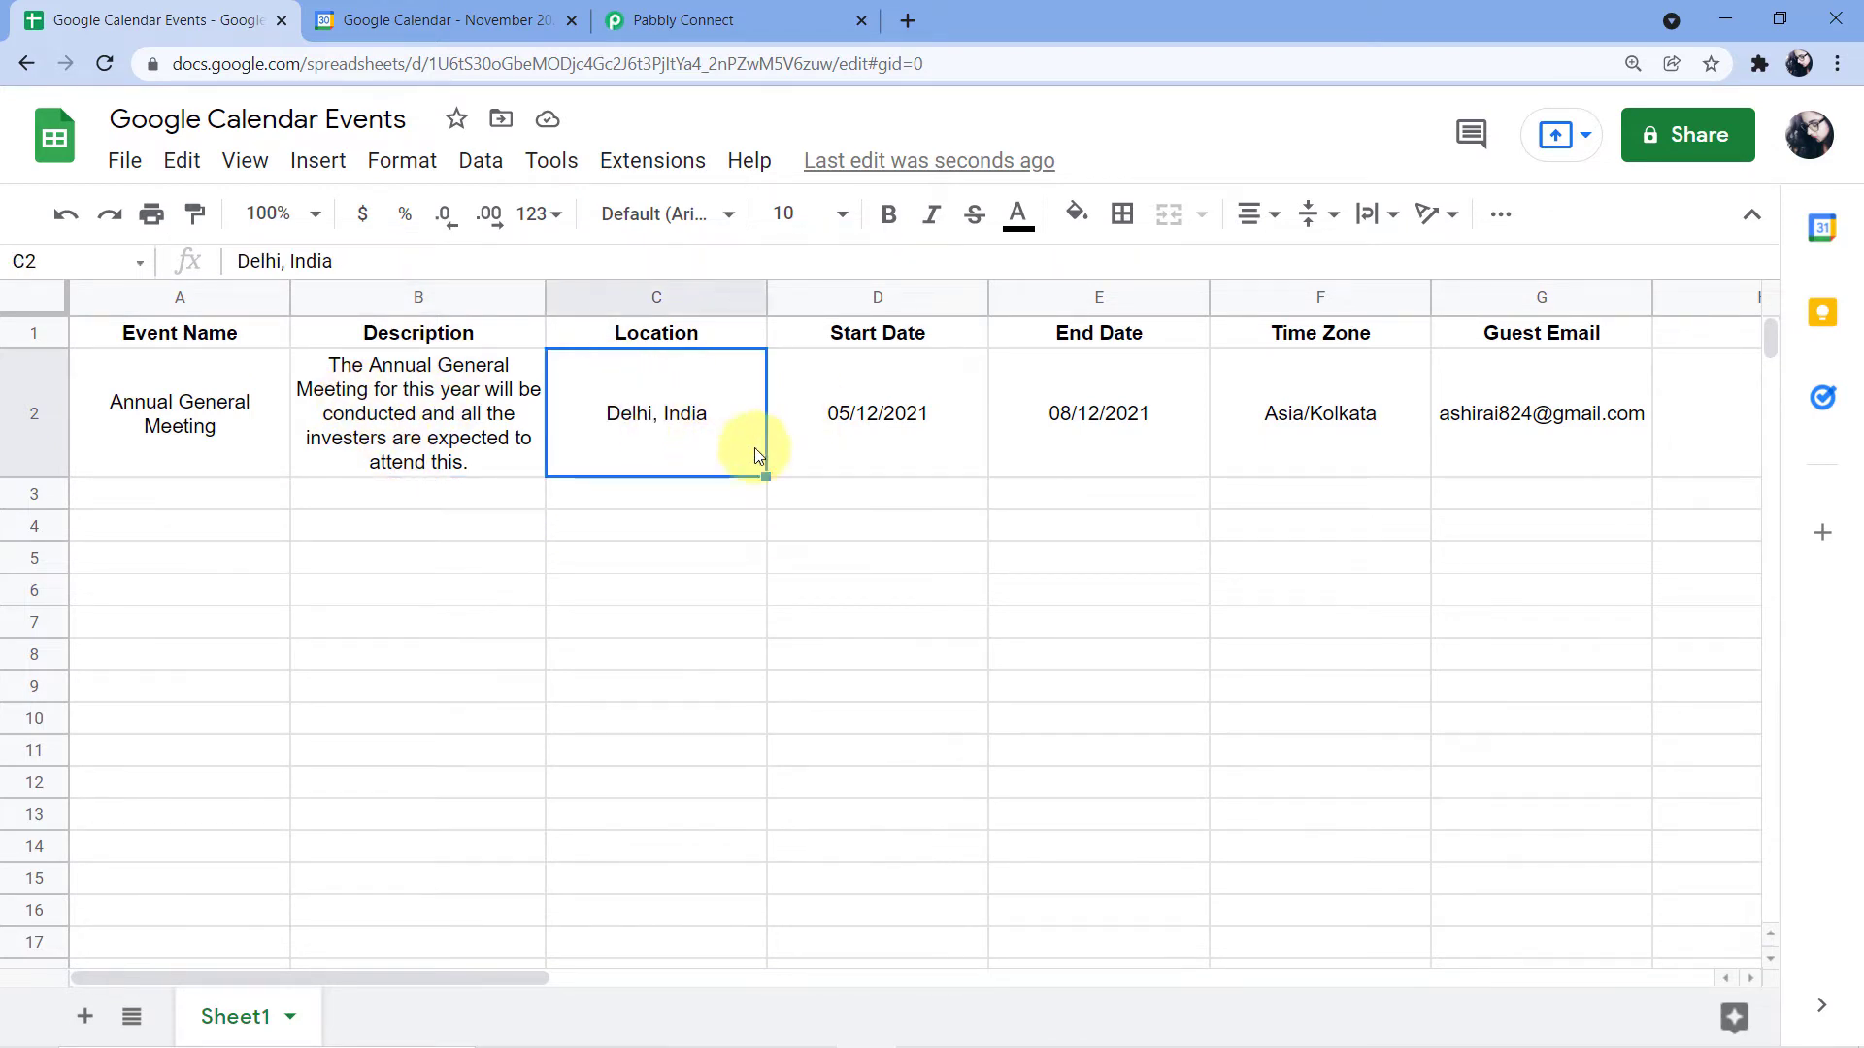
pyautogui.click(871, 395)
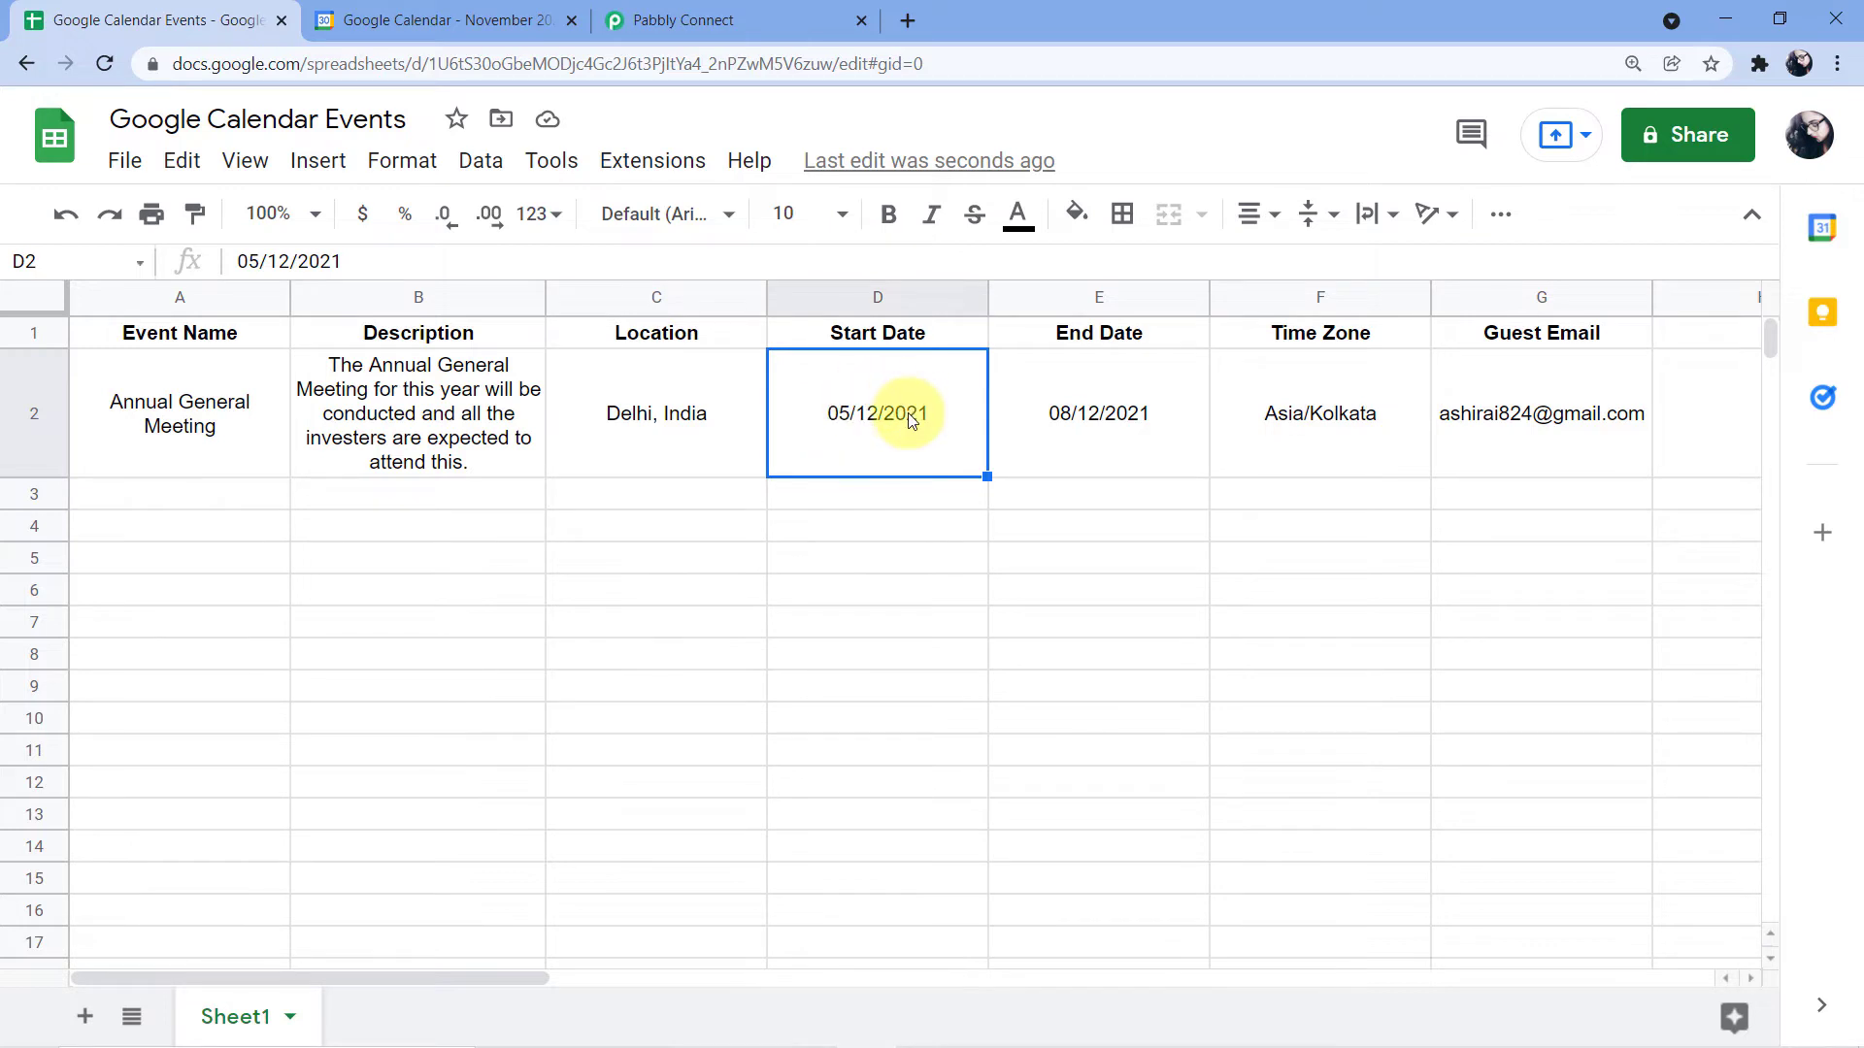
pyautogui.click(1068, 385)
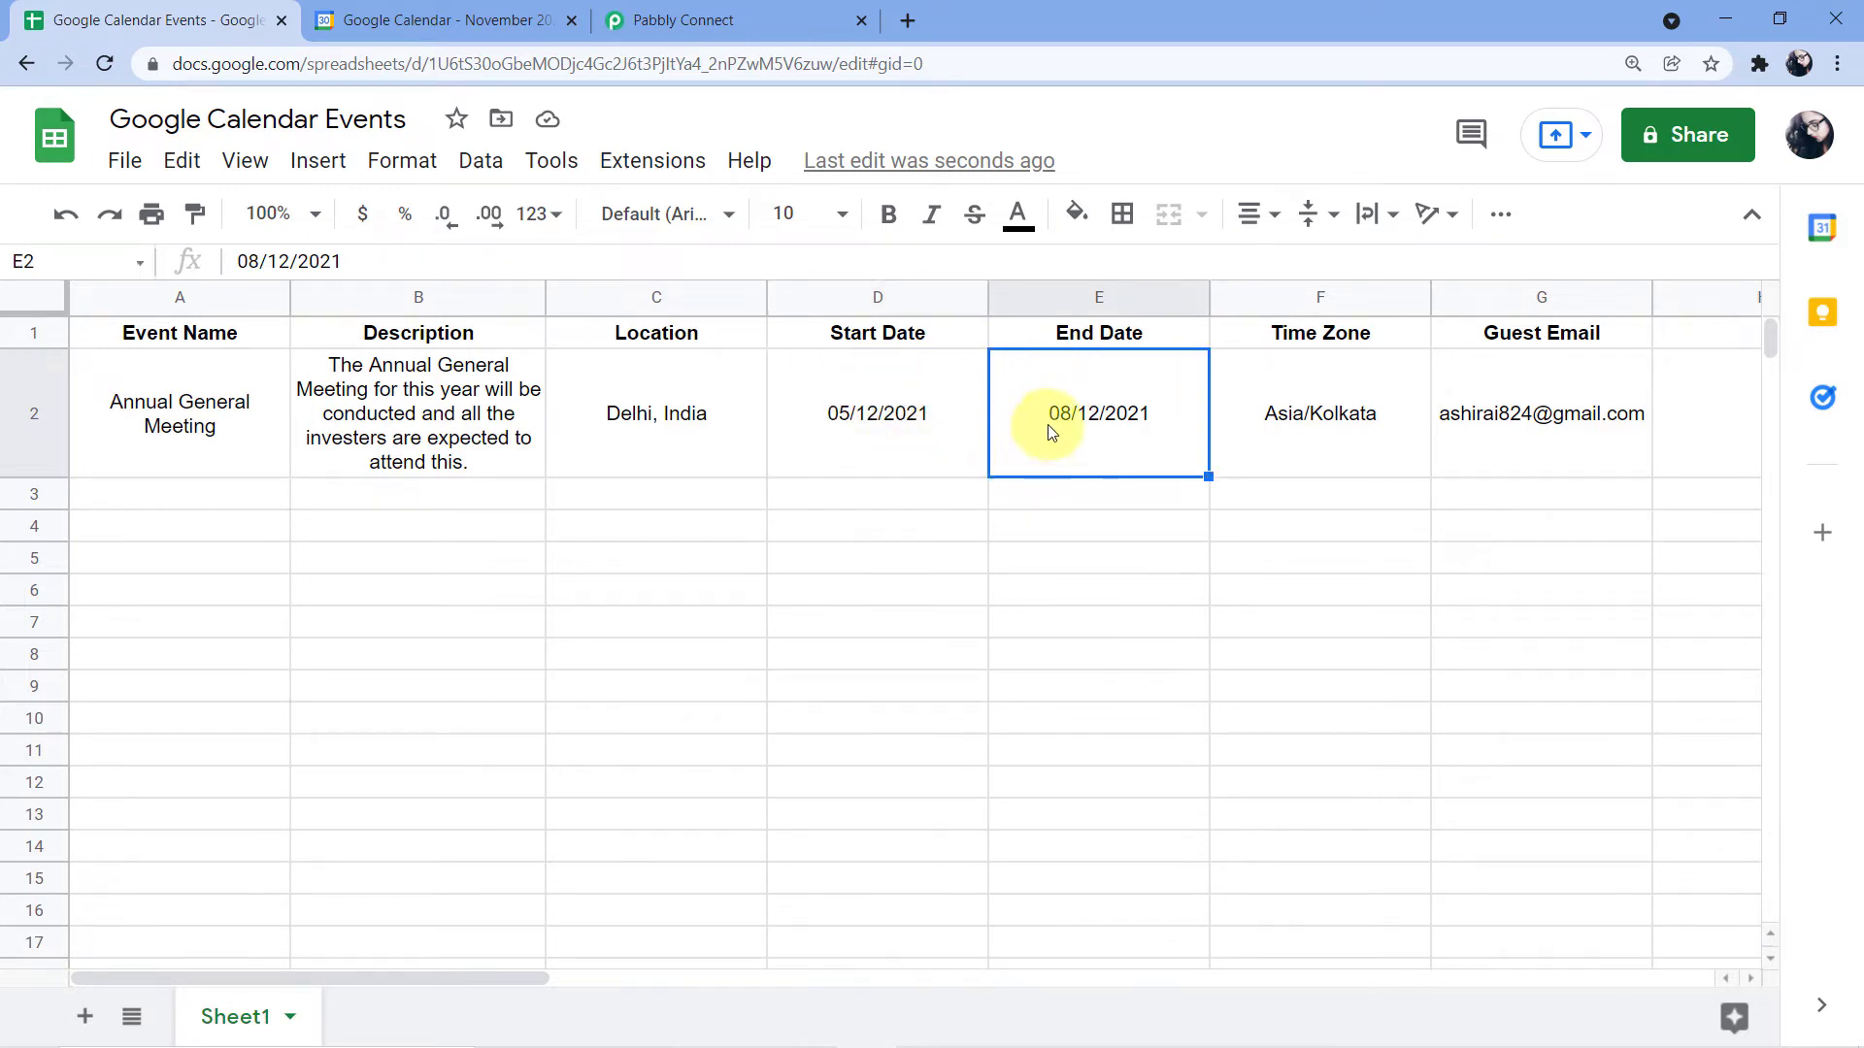
pyautogui.click(1421, 386)
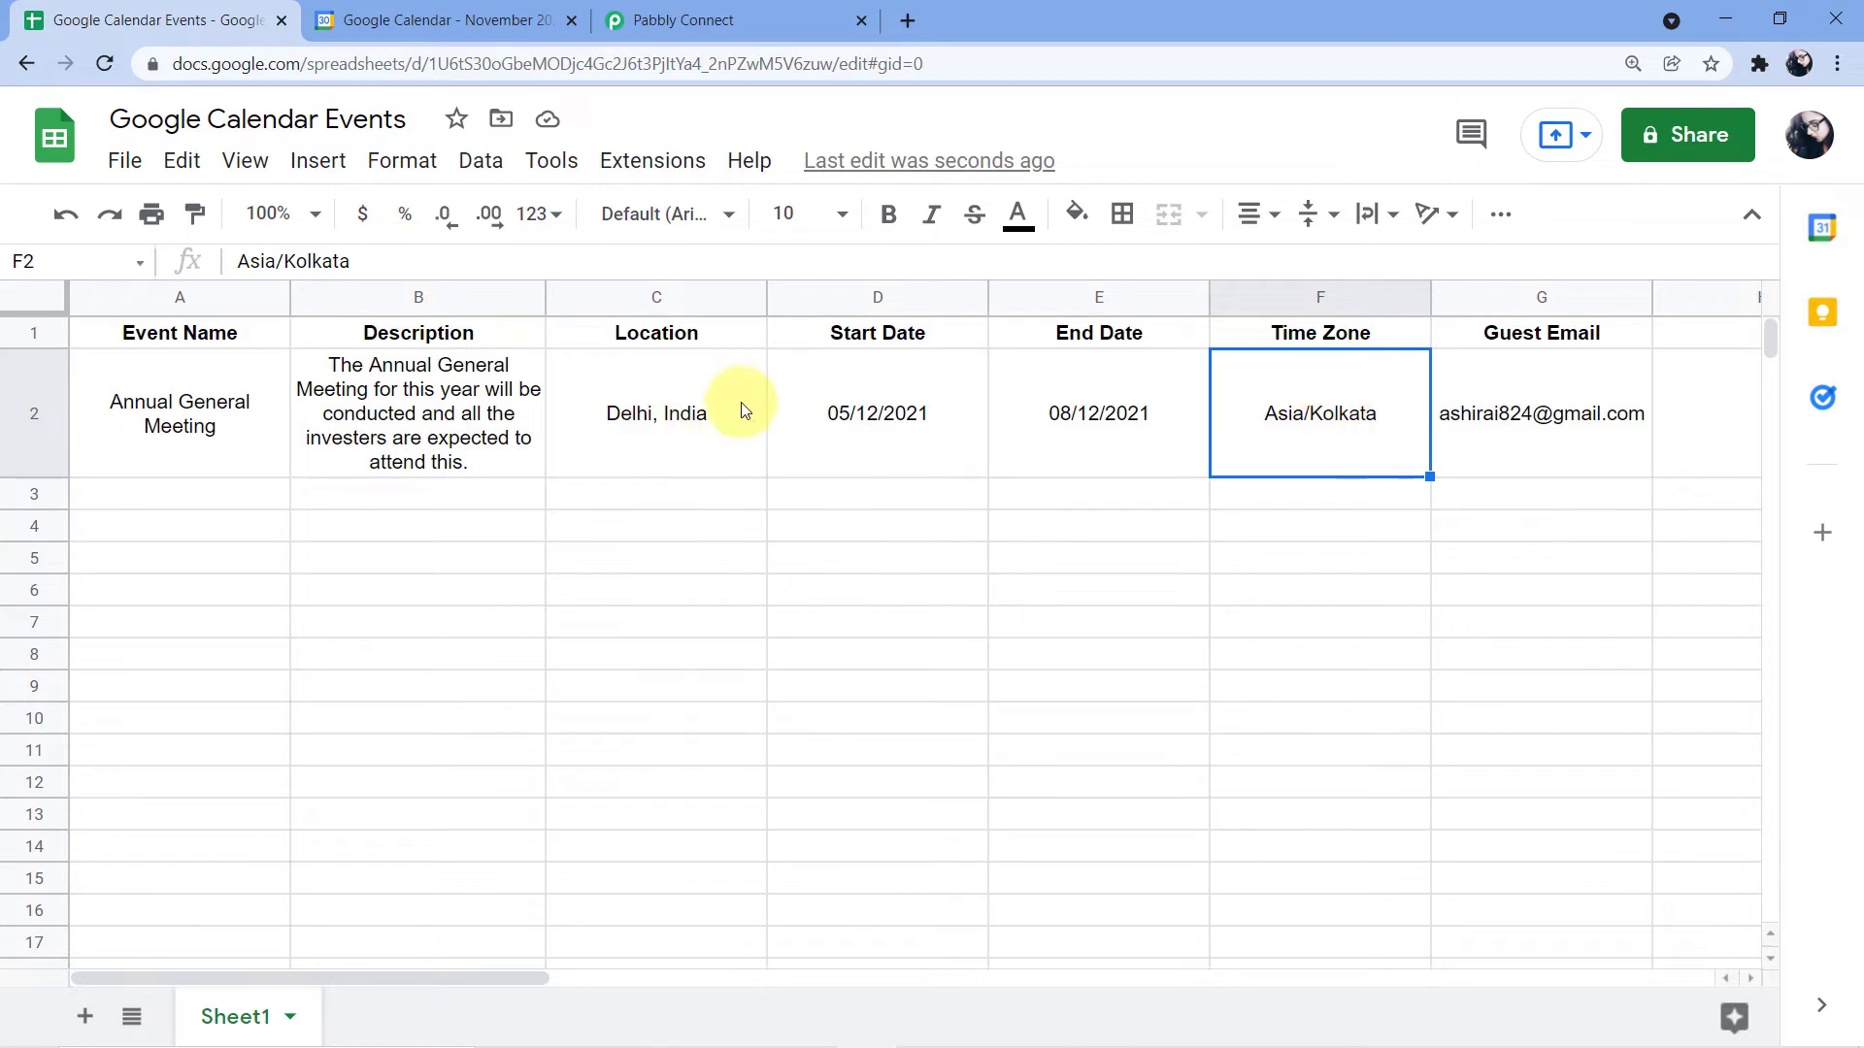
pyautogui.click(664, 429)
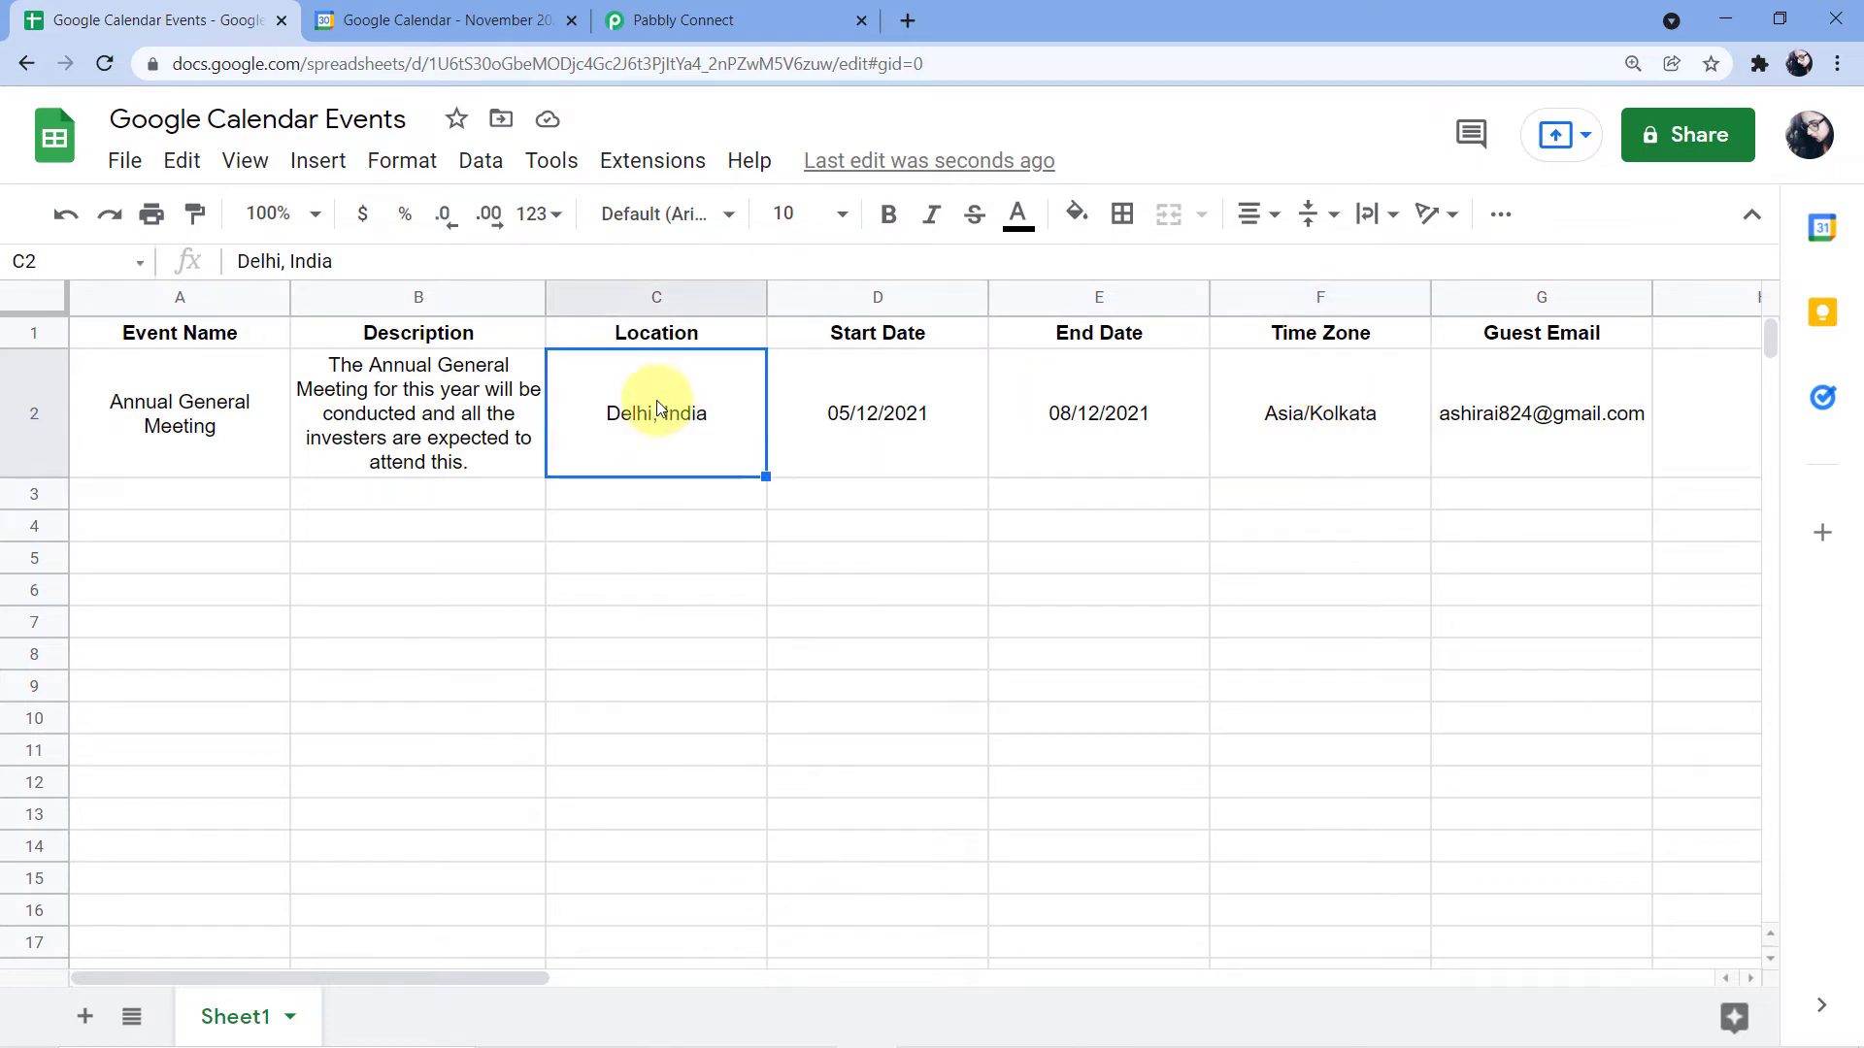
pyautogui.click(1225, 387)
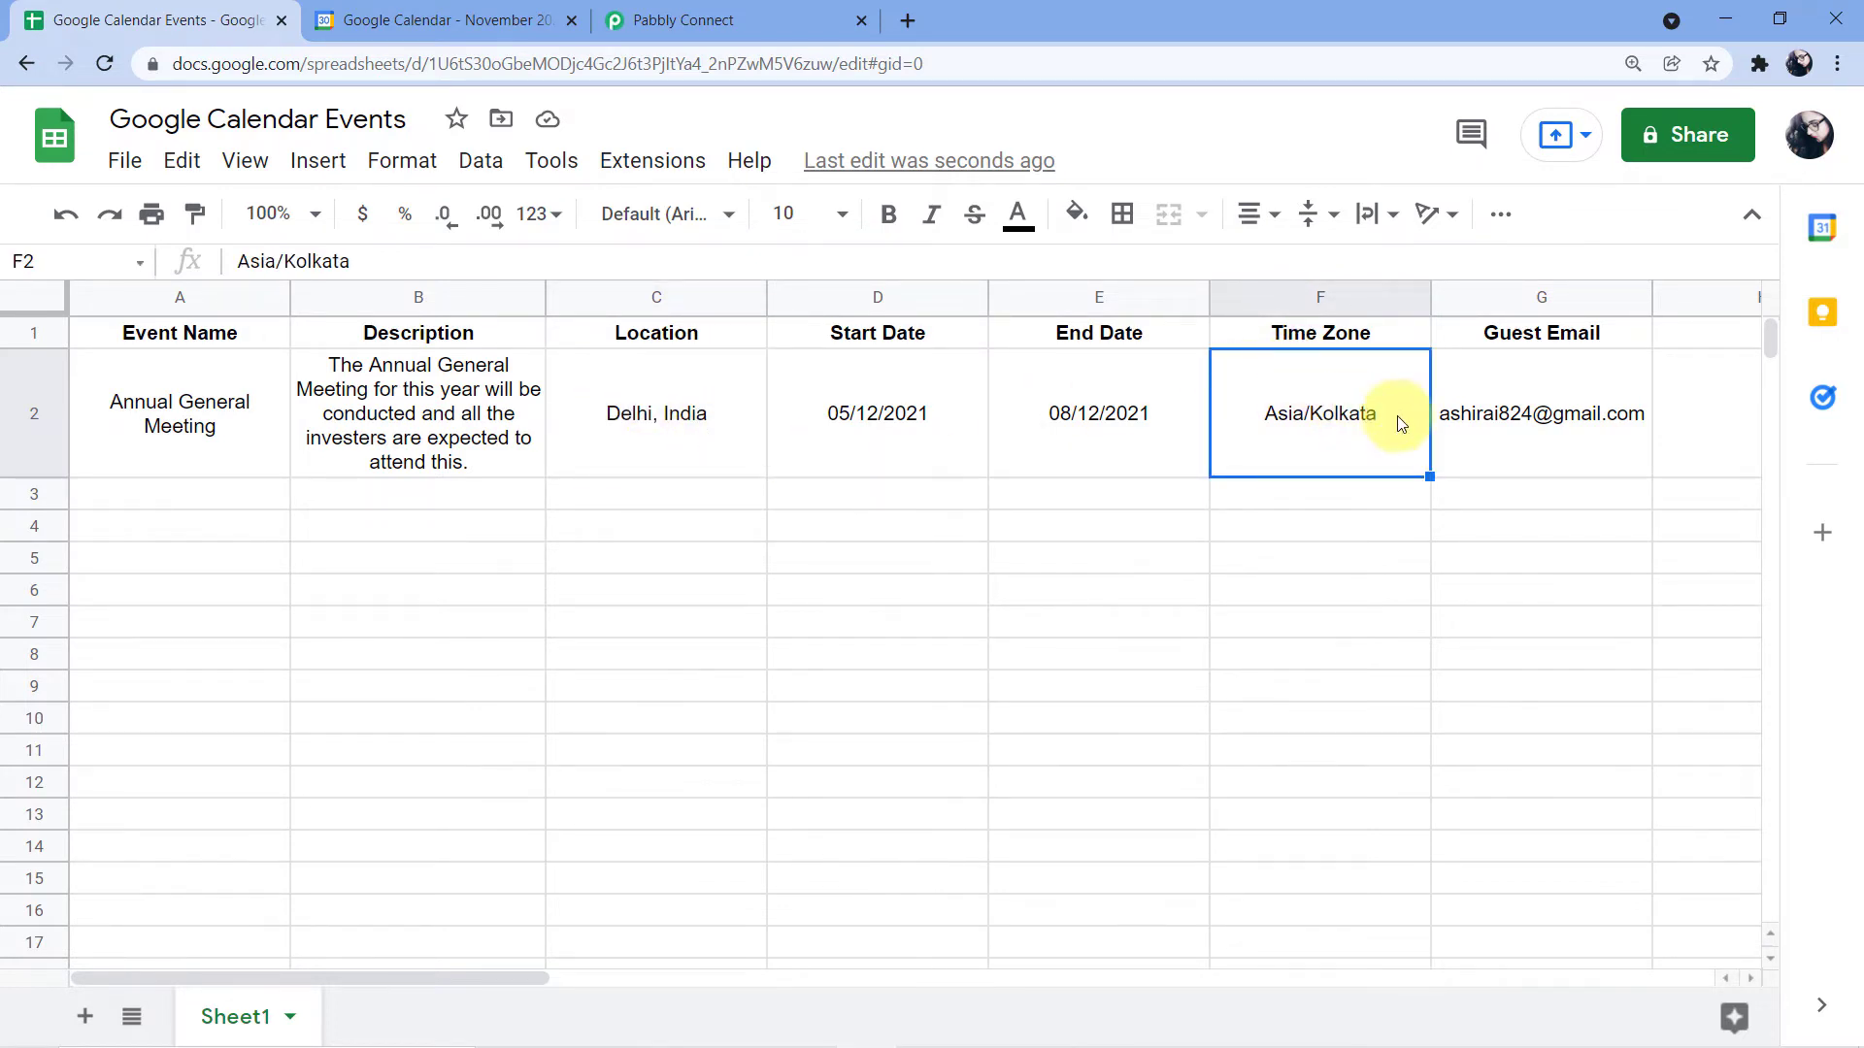
pyautogui.click(1461, 386)
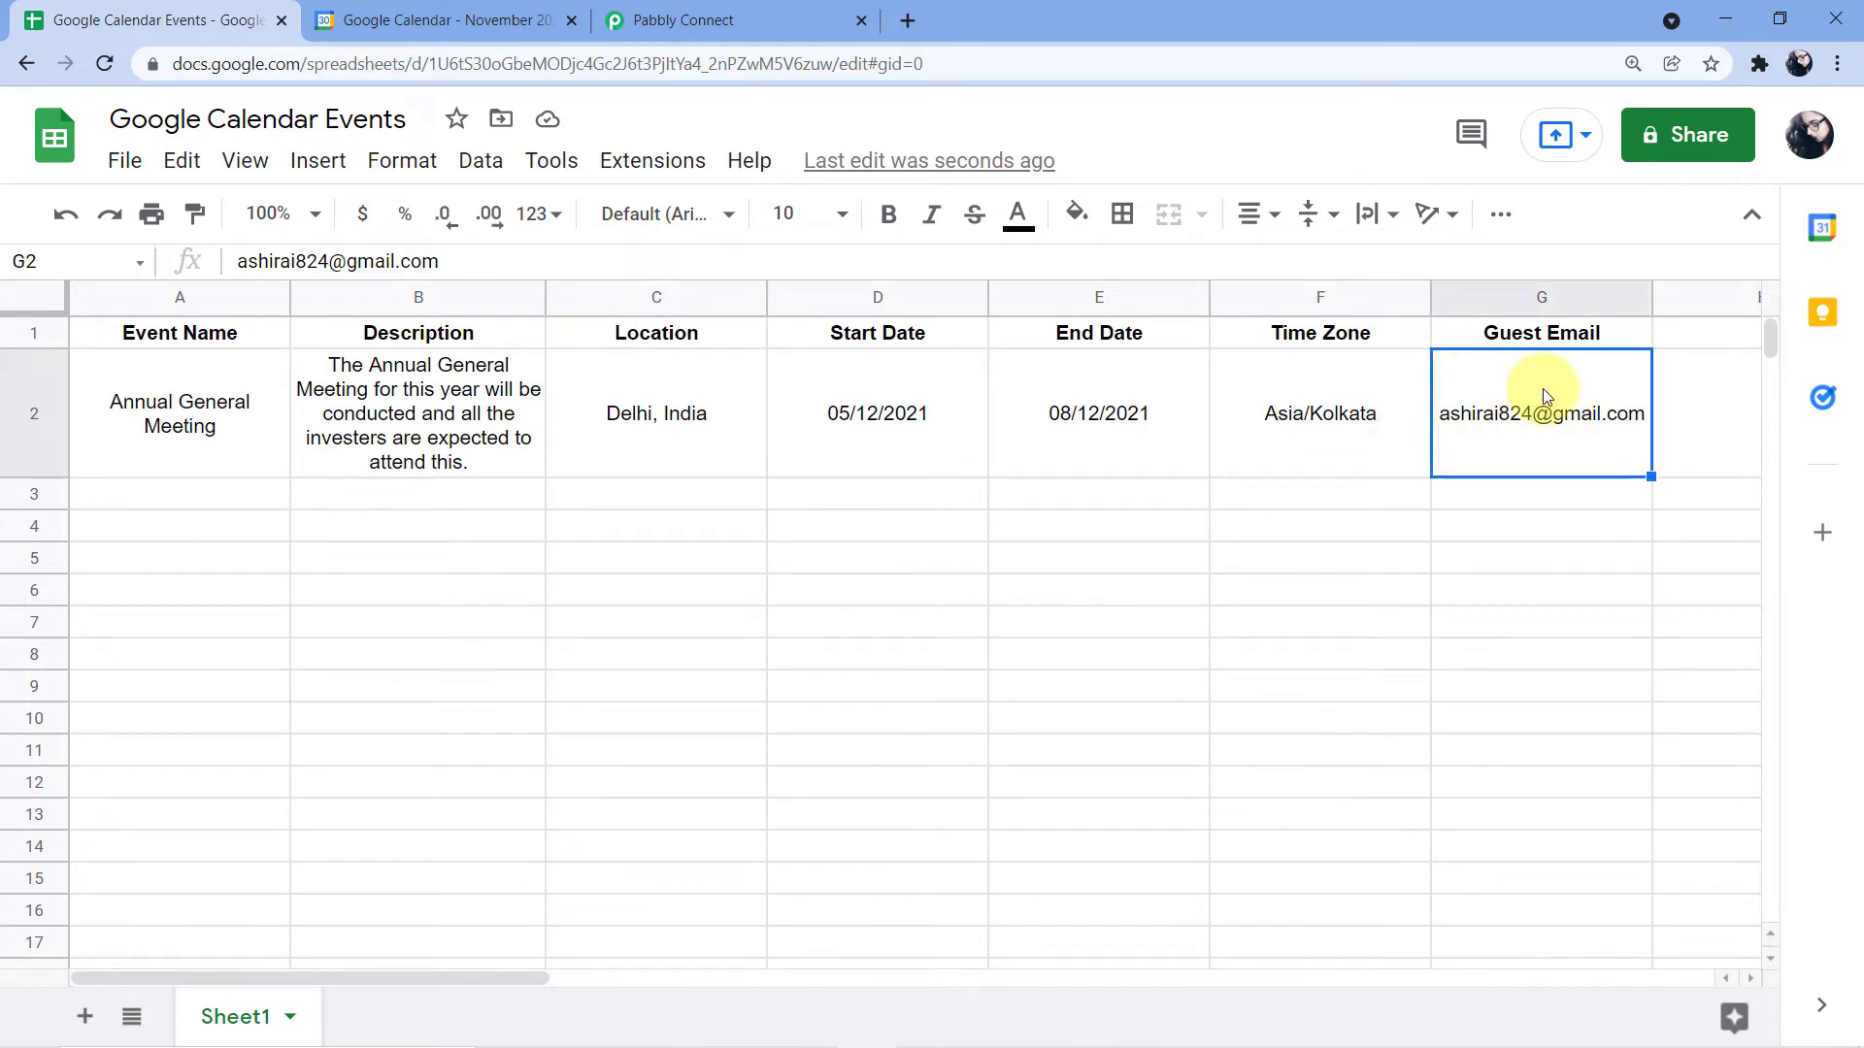
pyautogui.click(136, 439)
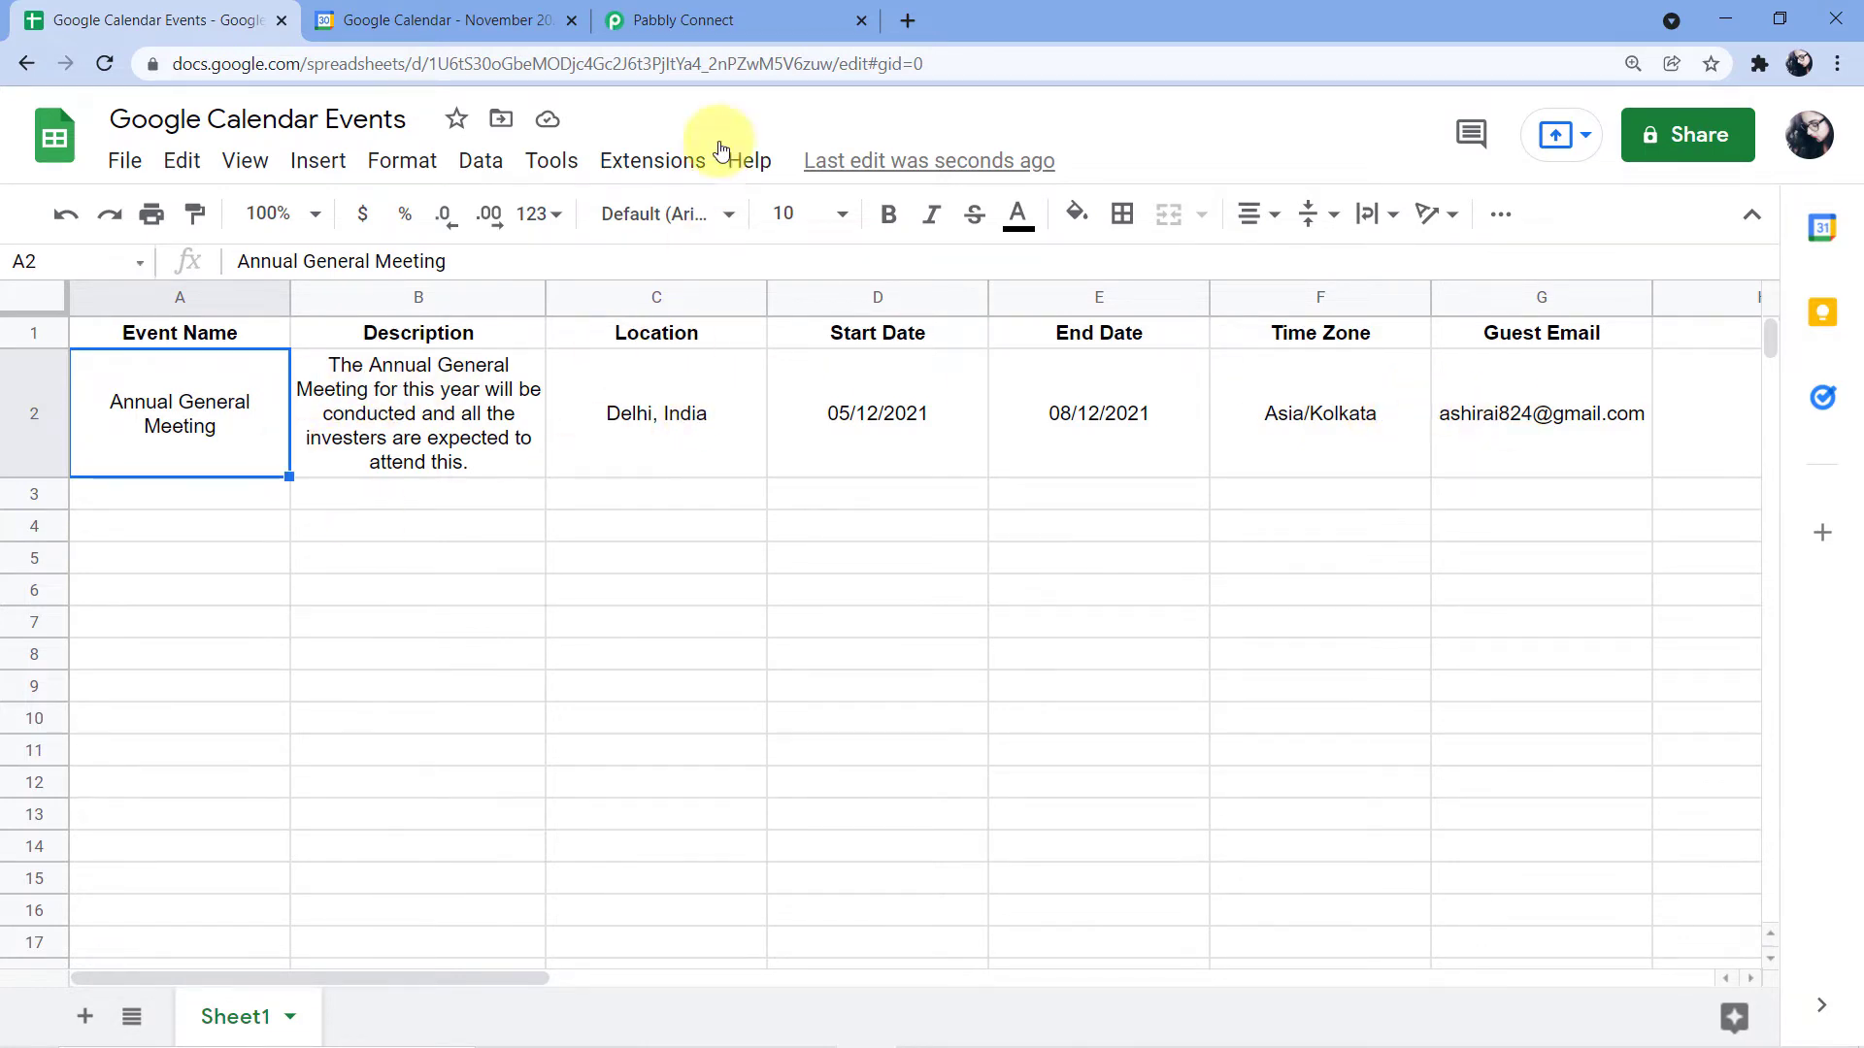
# Step: Switch to the Pabbly Connect workflow and examine the captured webhook response, enlarging the Description value box to read its full text
pyautogui.click(728, 18)
pyautogui.scroll(-2, 874, 335)
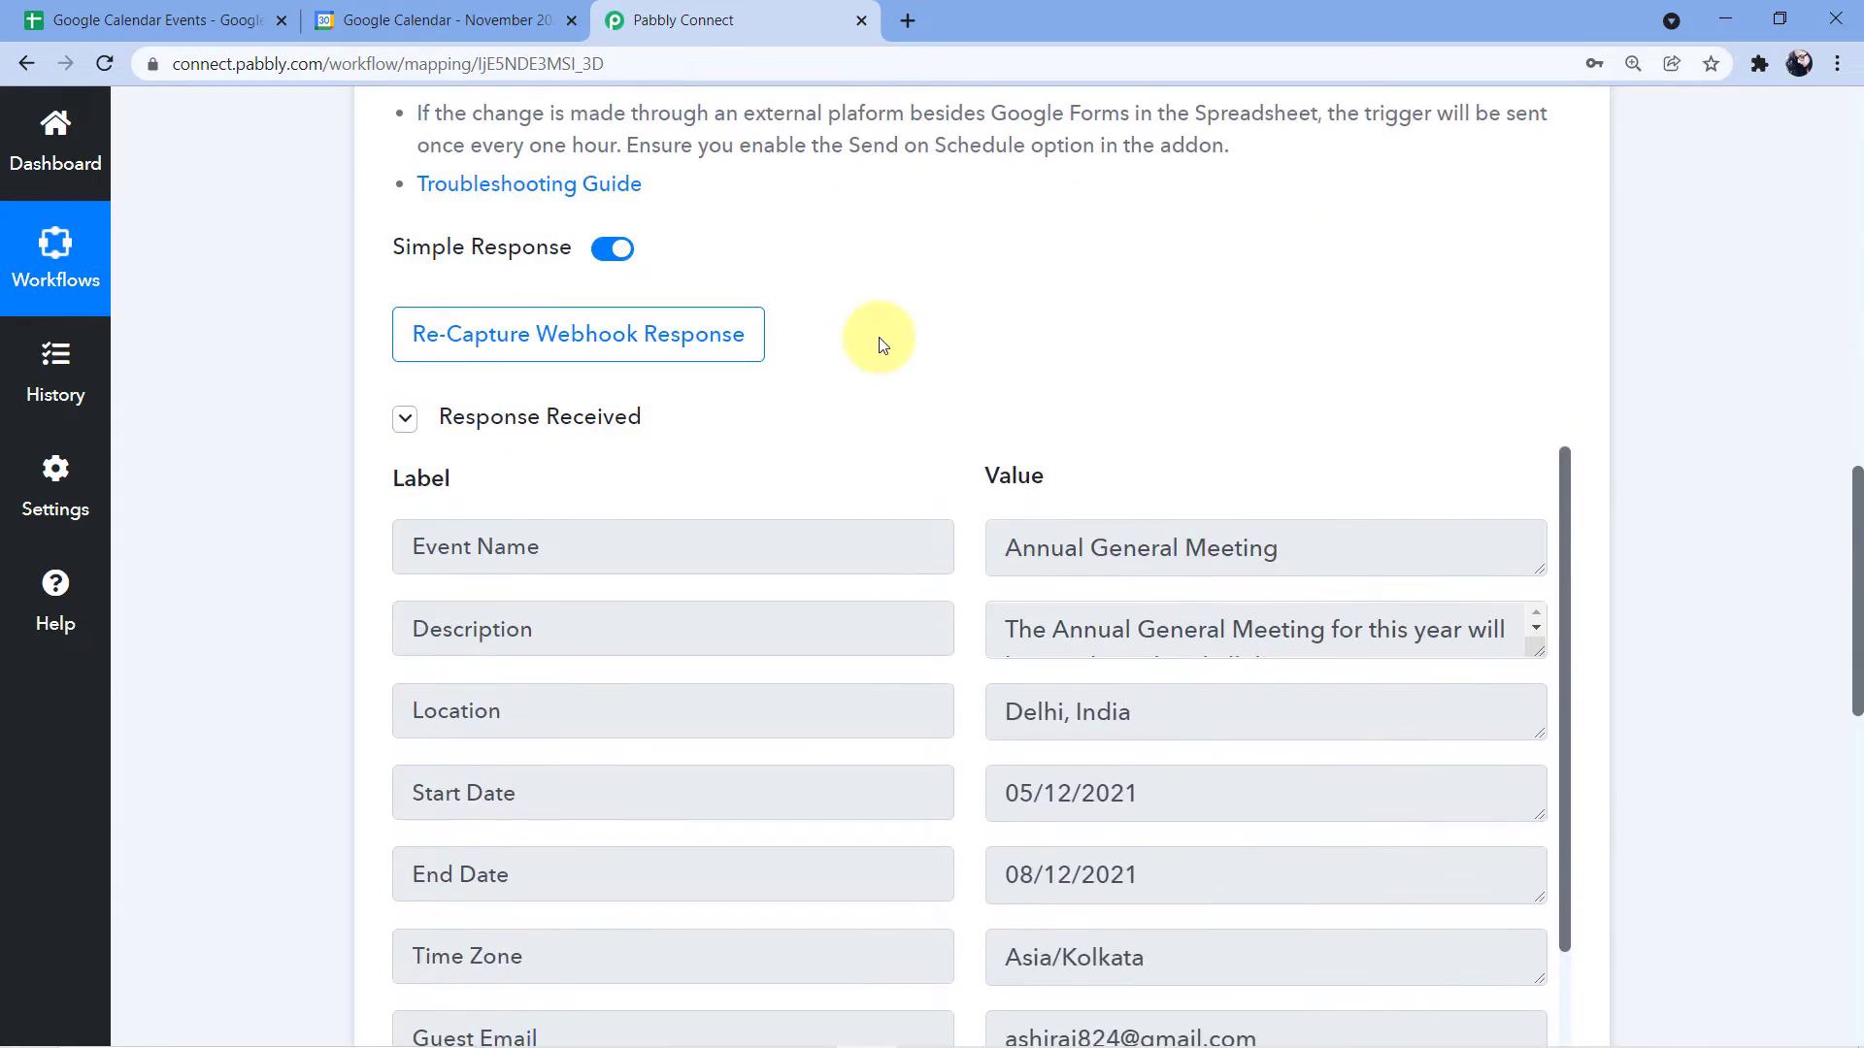
pyautogui.scroll(-1, 908, 301)
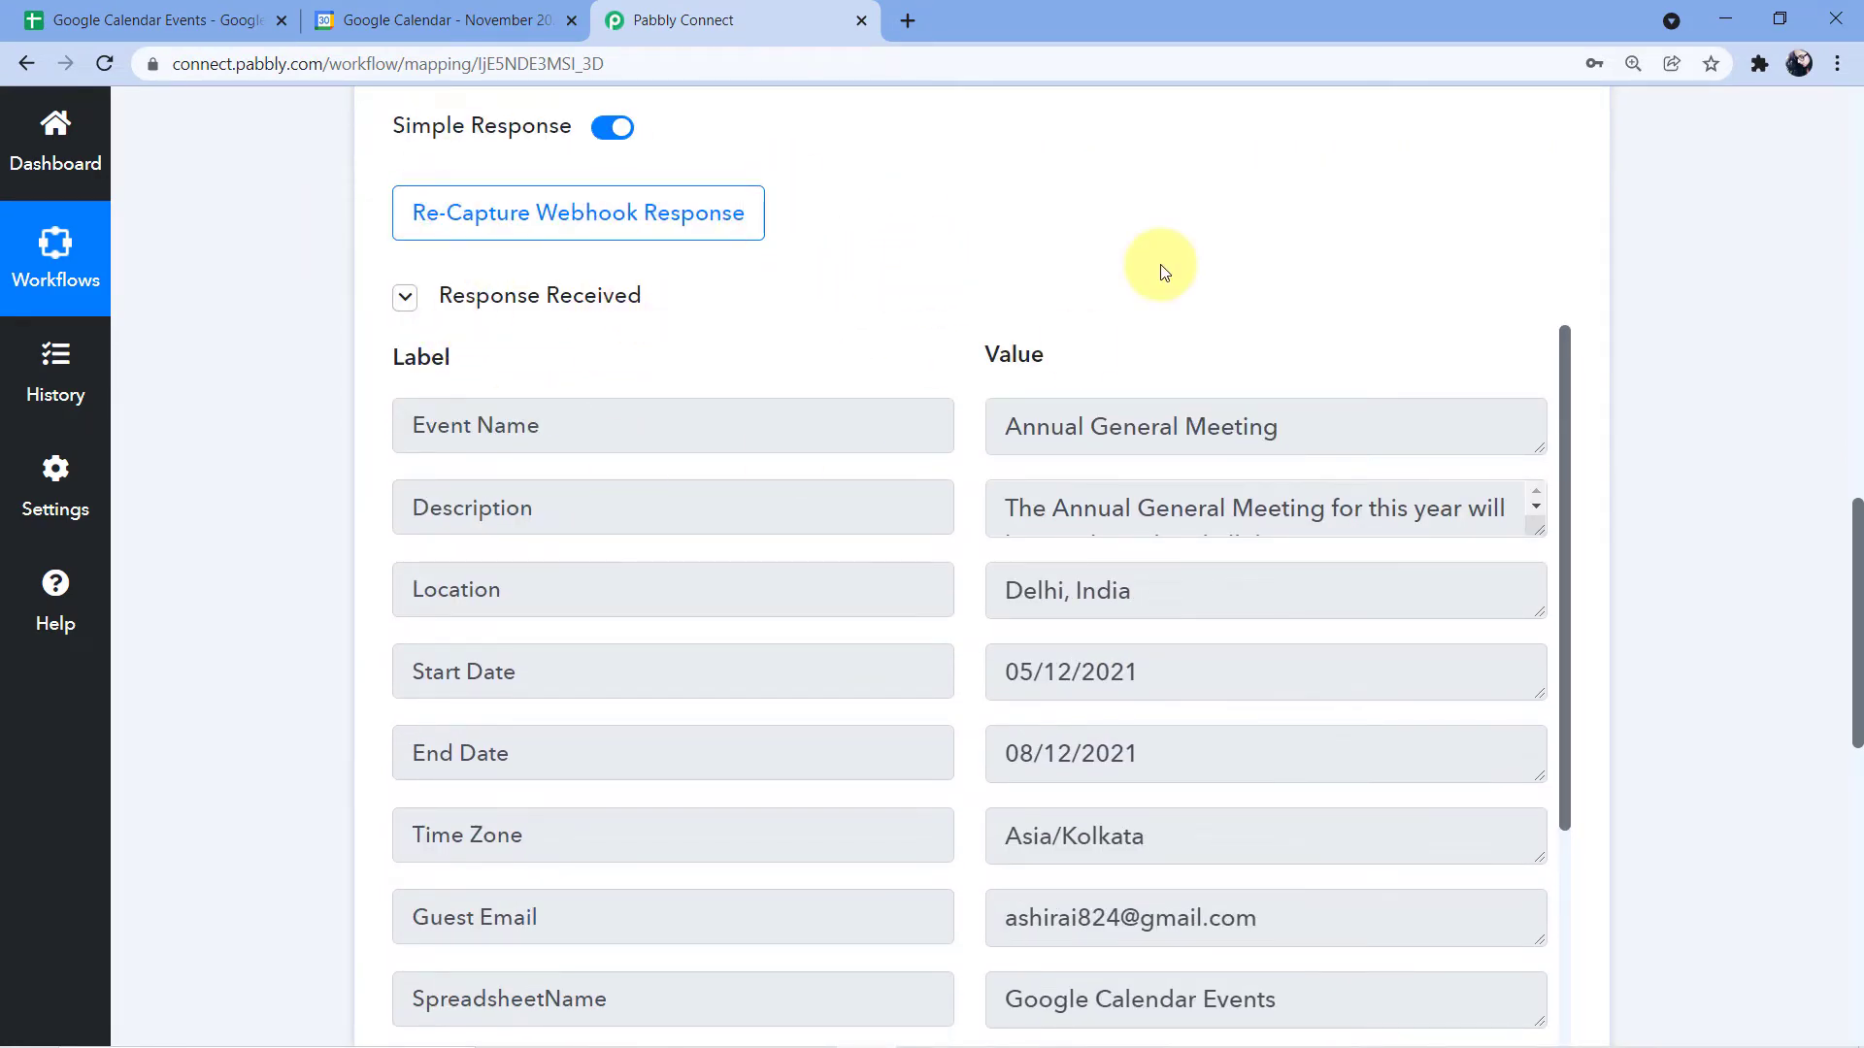
pyautogui.scroll(-1, 1160, 272)
pyautogui.moveTo(1541, 419); pyautogui.dragTo(1539, 483)
pyautogui.moveTo(1024, 231)
pyautogui.scroll(-1, 991, 218)
pyautogui.scroll(1, 977, 242)
pyautogui.scroll(-1, 958, 158)
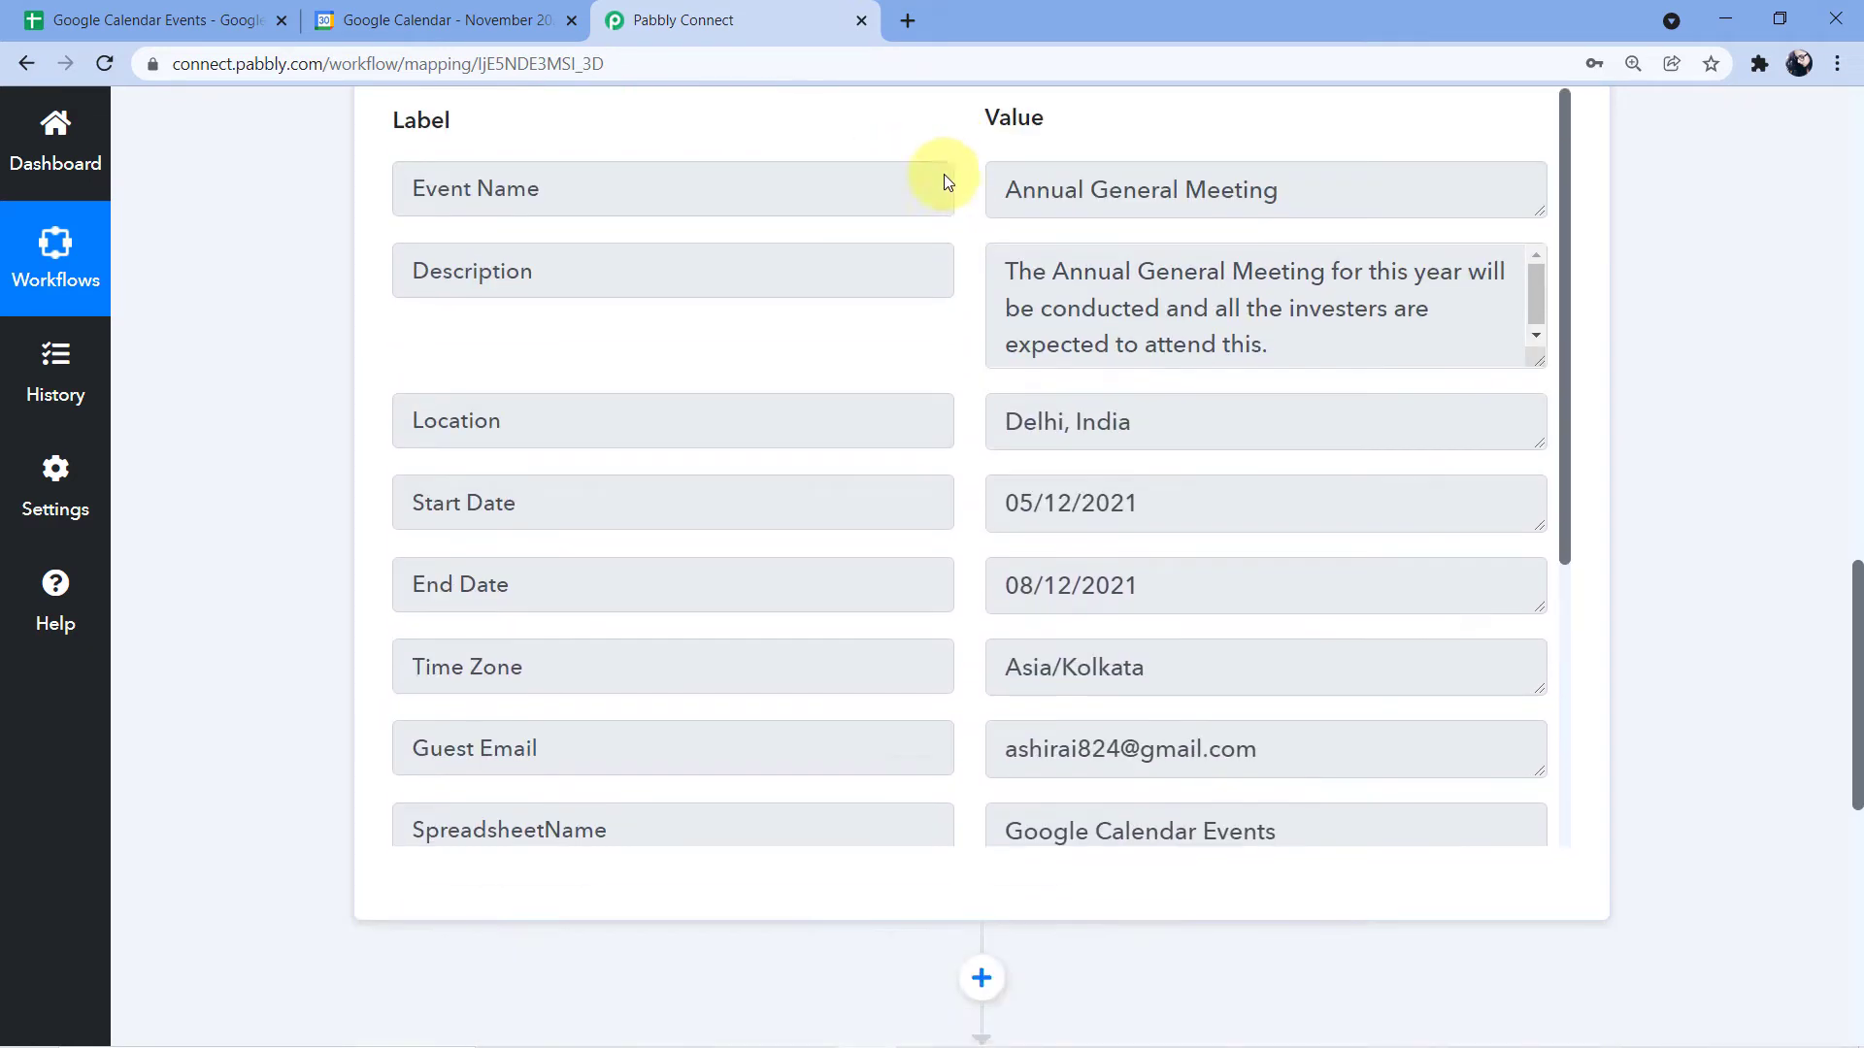
# Step: Compare the event details in spreadsheet row 2 with the values in the Google Sheets trigger's captured response
pyautogui.click(146, 19)
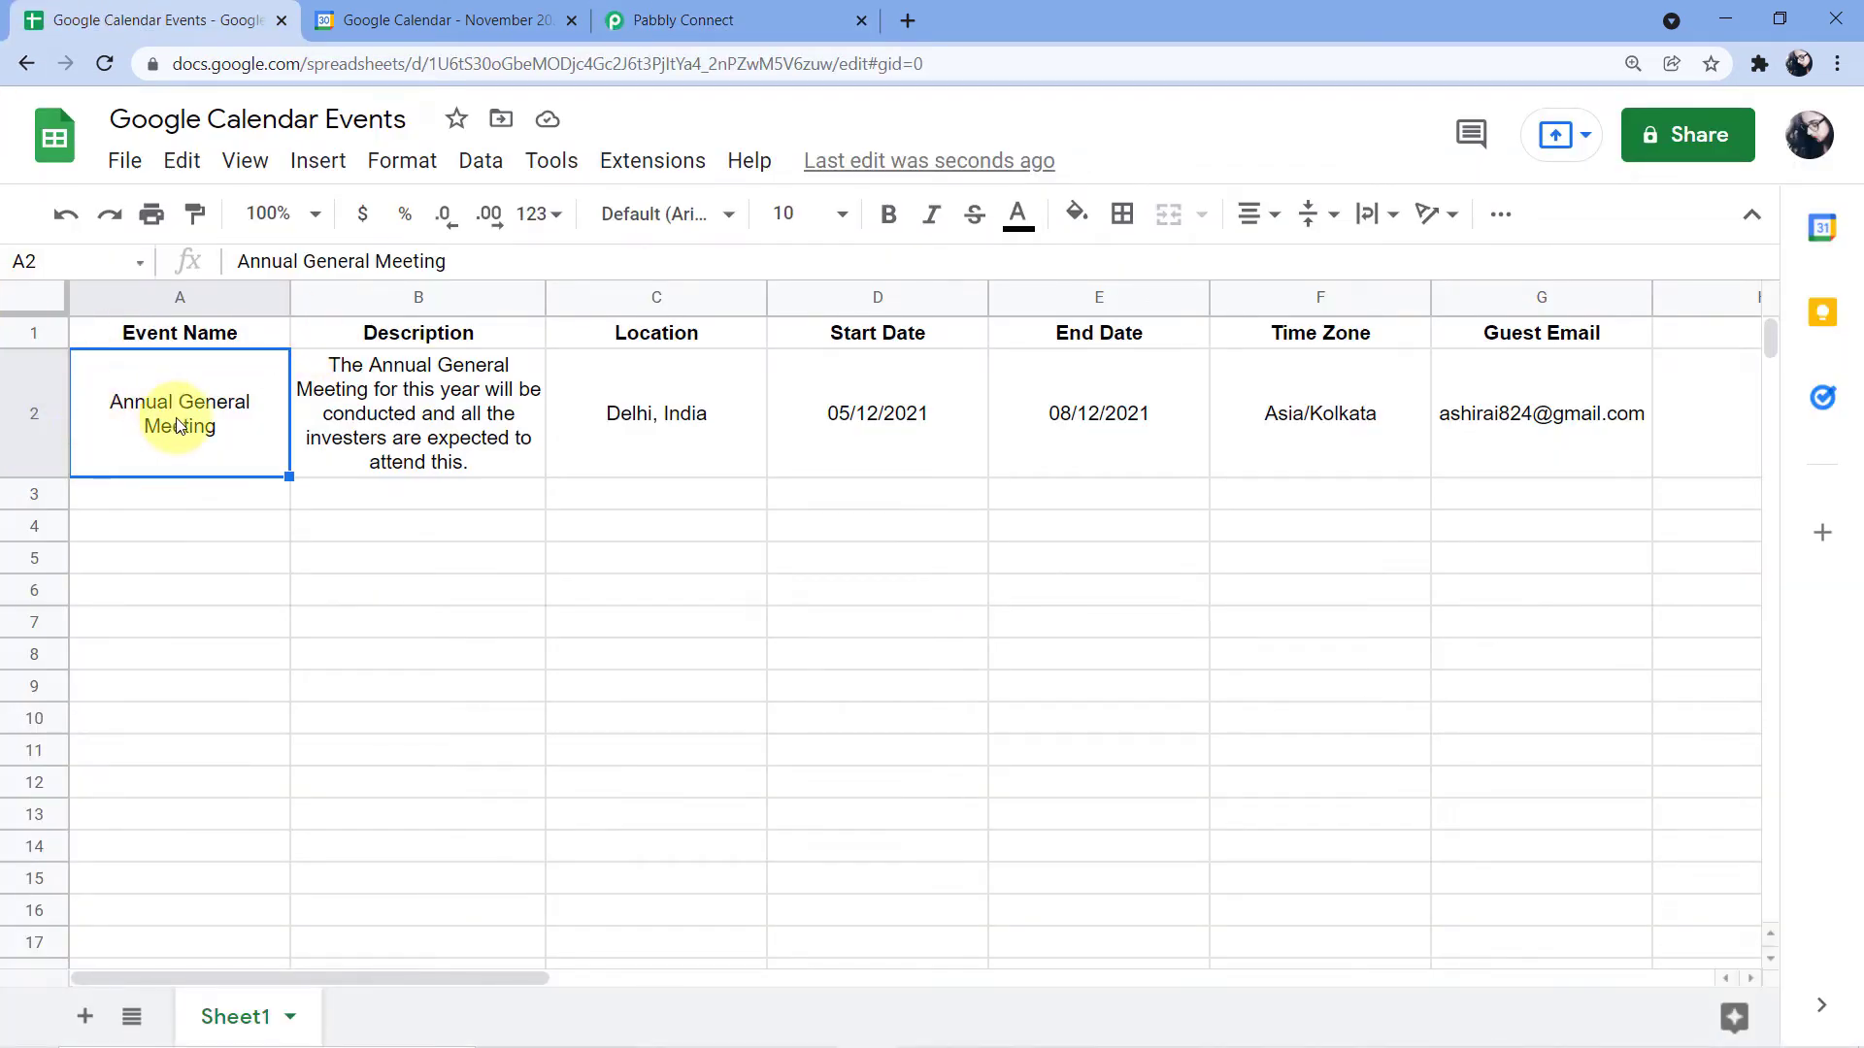
pyautogui.click(810, 9)
pyautogui.moveTo(1282, 187); pyautogui.dragTo(907, 183)
pyautogui.moveTo(999, 271); pyautogui.dragTo(1276, 386)
pyautogui.moveTo(1019, 412); pyautogui.dragTo(1145, 466)
pyautogui.click(985, 500)
pyautogui.moveTo(986, 501); pyautogui.dragTo(971, 479)
pyautogui.scroll(-2, 971, 476)
pyautogui.scroll(-1, 948, 433)
pyautogui.scroll(5, 923, 420)
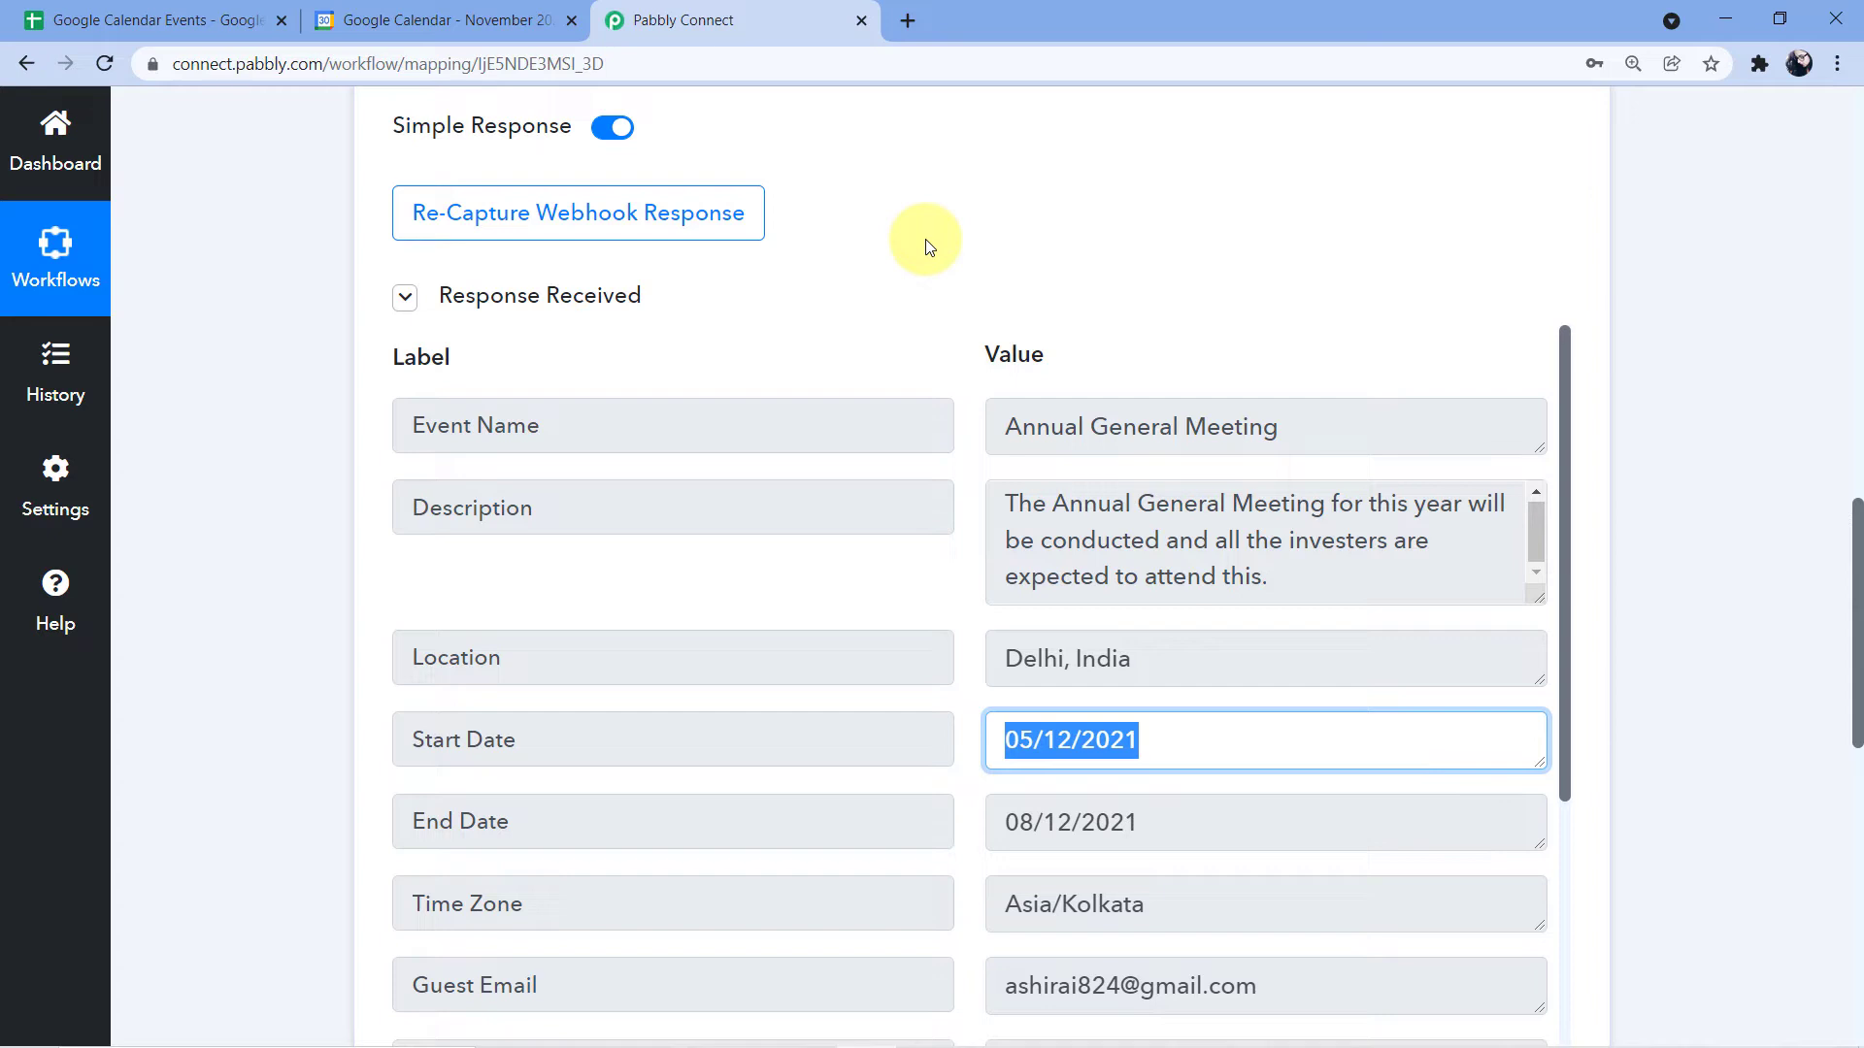
pyautogui.click(927, 246)
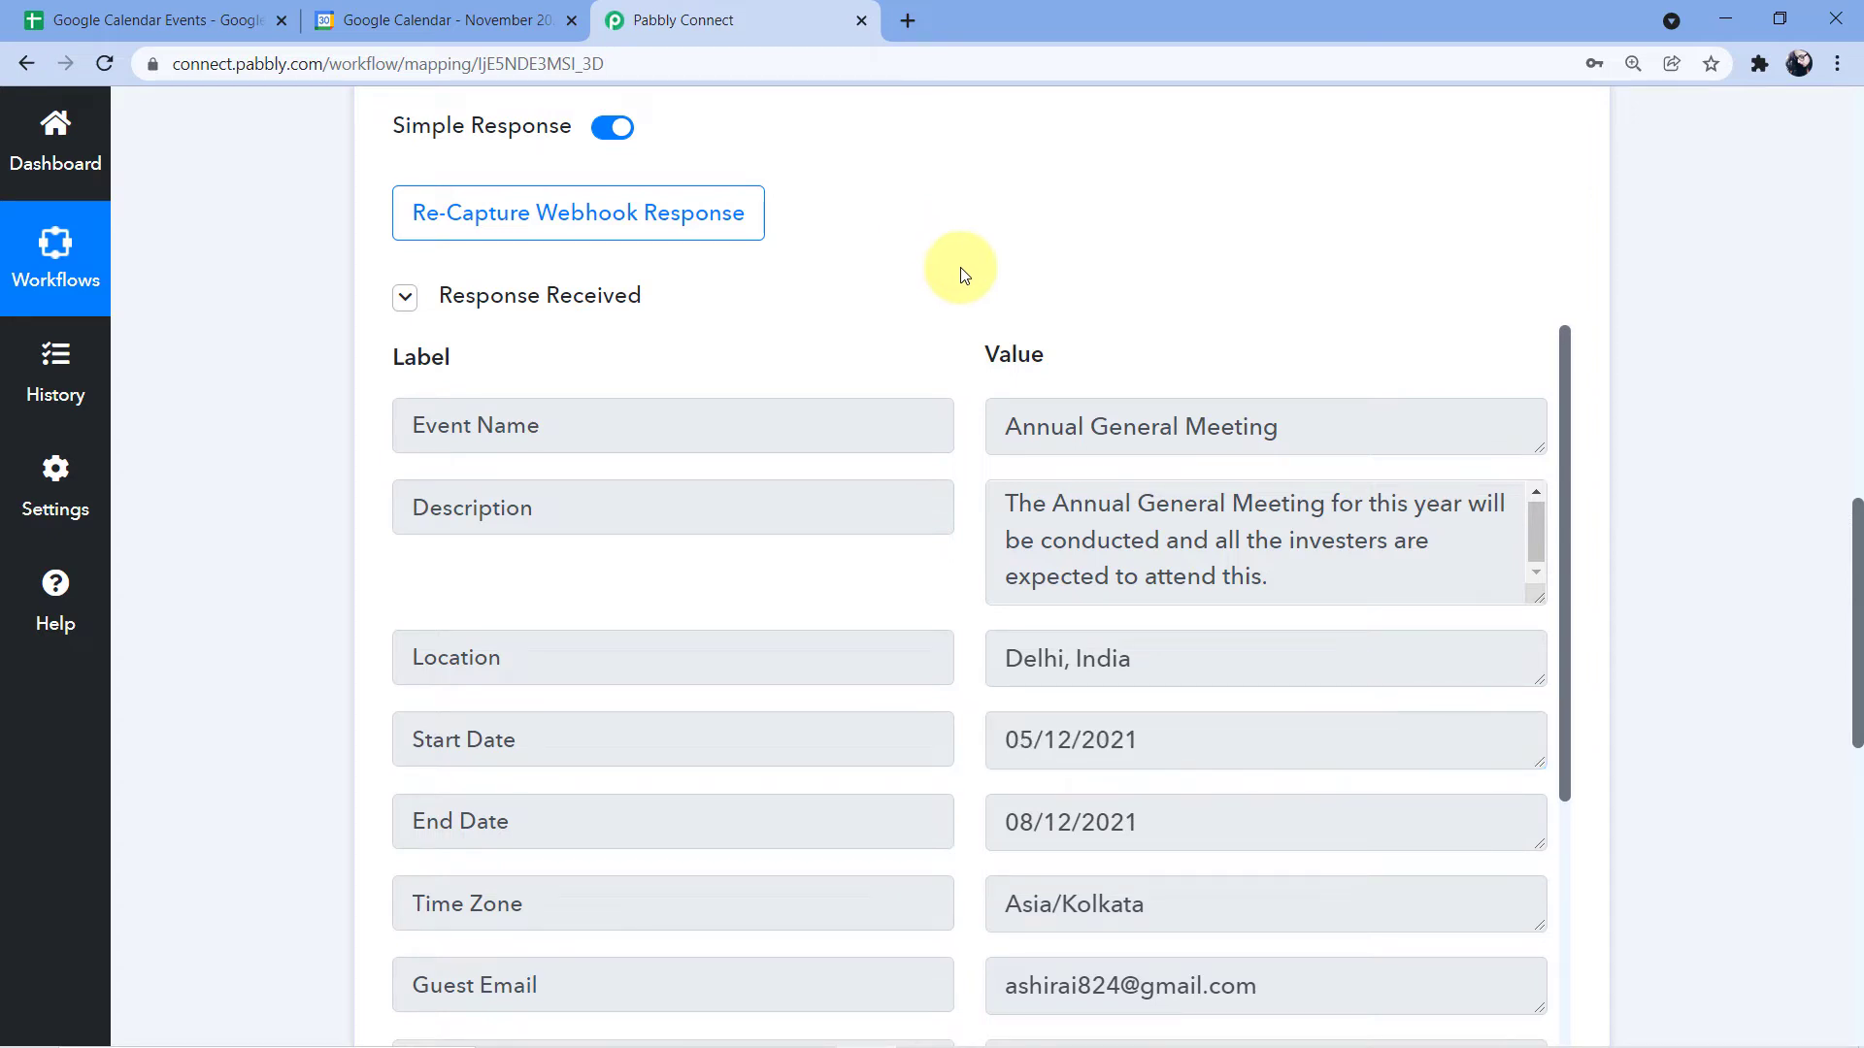
pyautogui.scroll(-1, 966, 275)
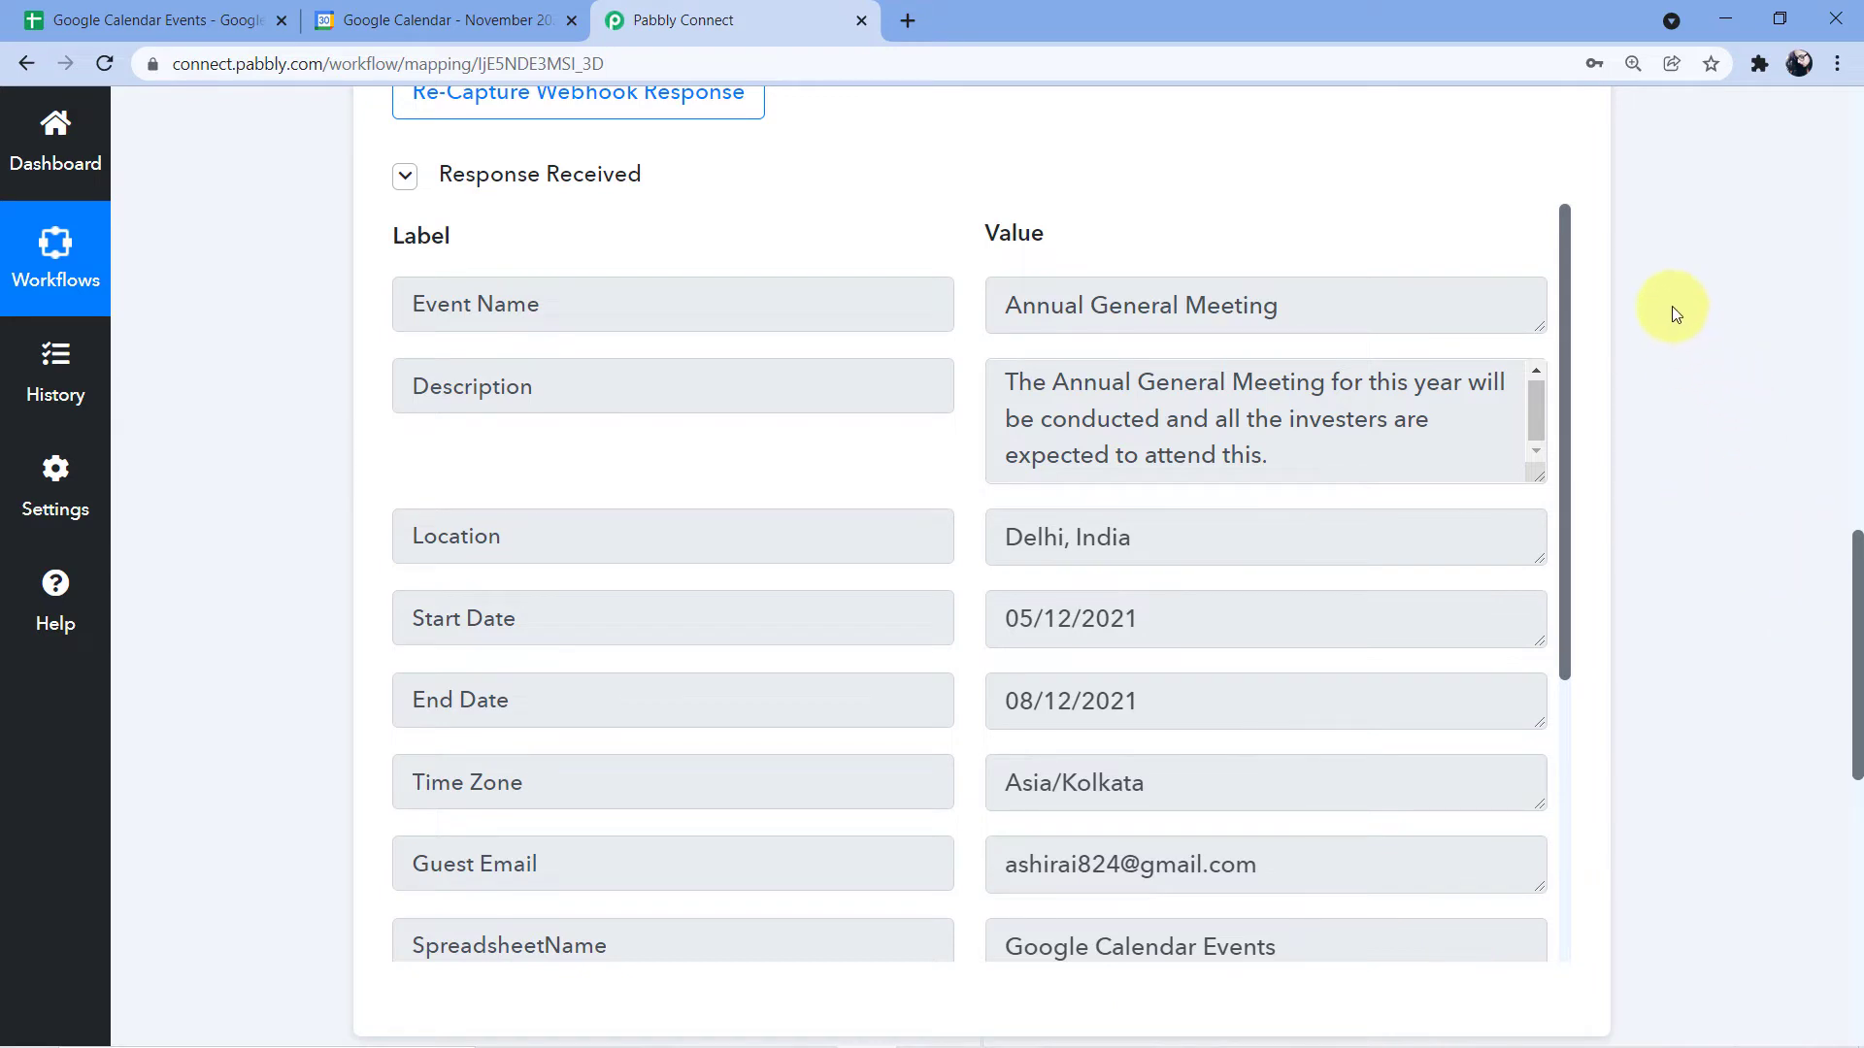
# Step: Search the action apps for Google C and choose Google Calendar as the workflow's second application
pyautogui.scroll(-6, 1673, 308)
pyautogui.scroll(-1, 1165, 292)
pyautogui.click(679, 242)
pyautogui.click(603, 446)
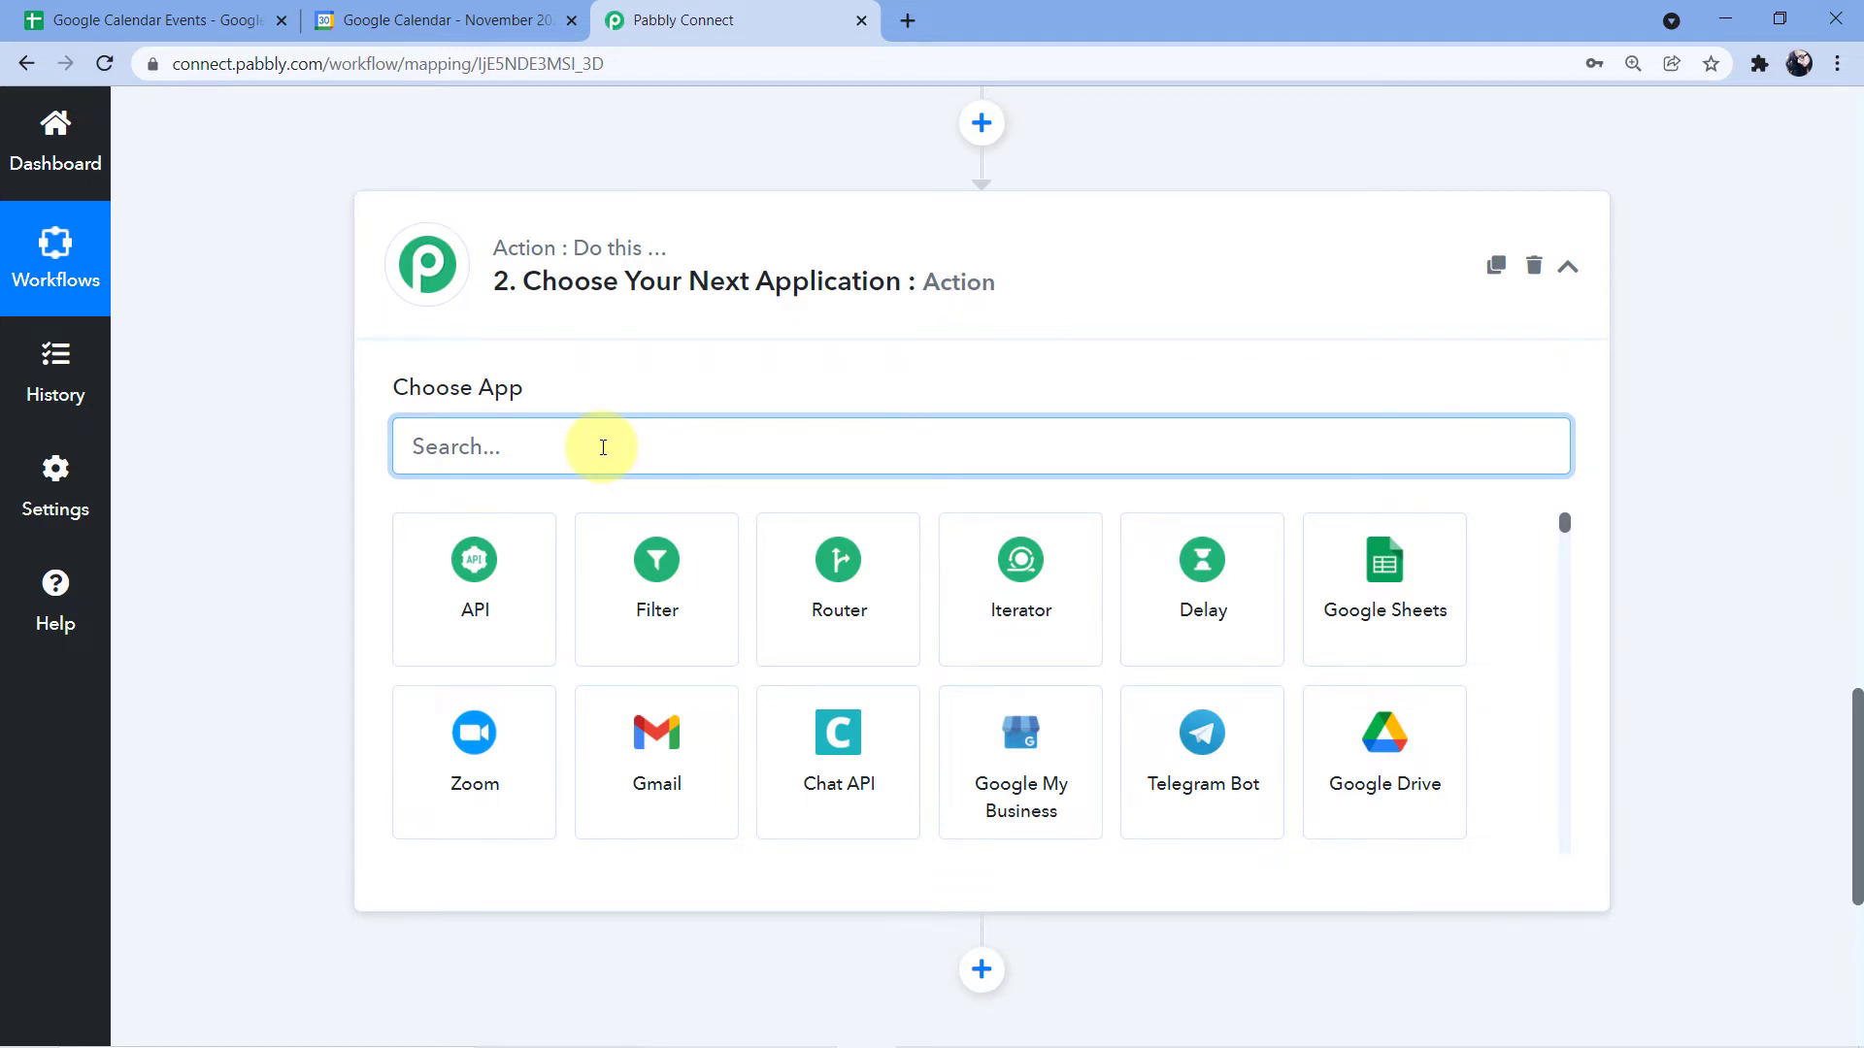
pyautogui.write('Google Cl')
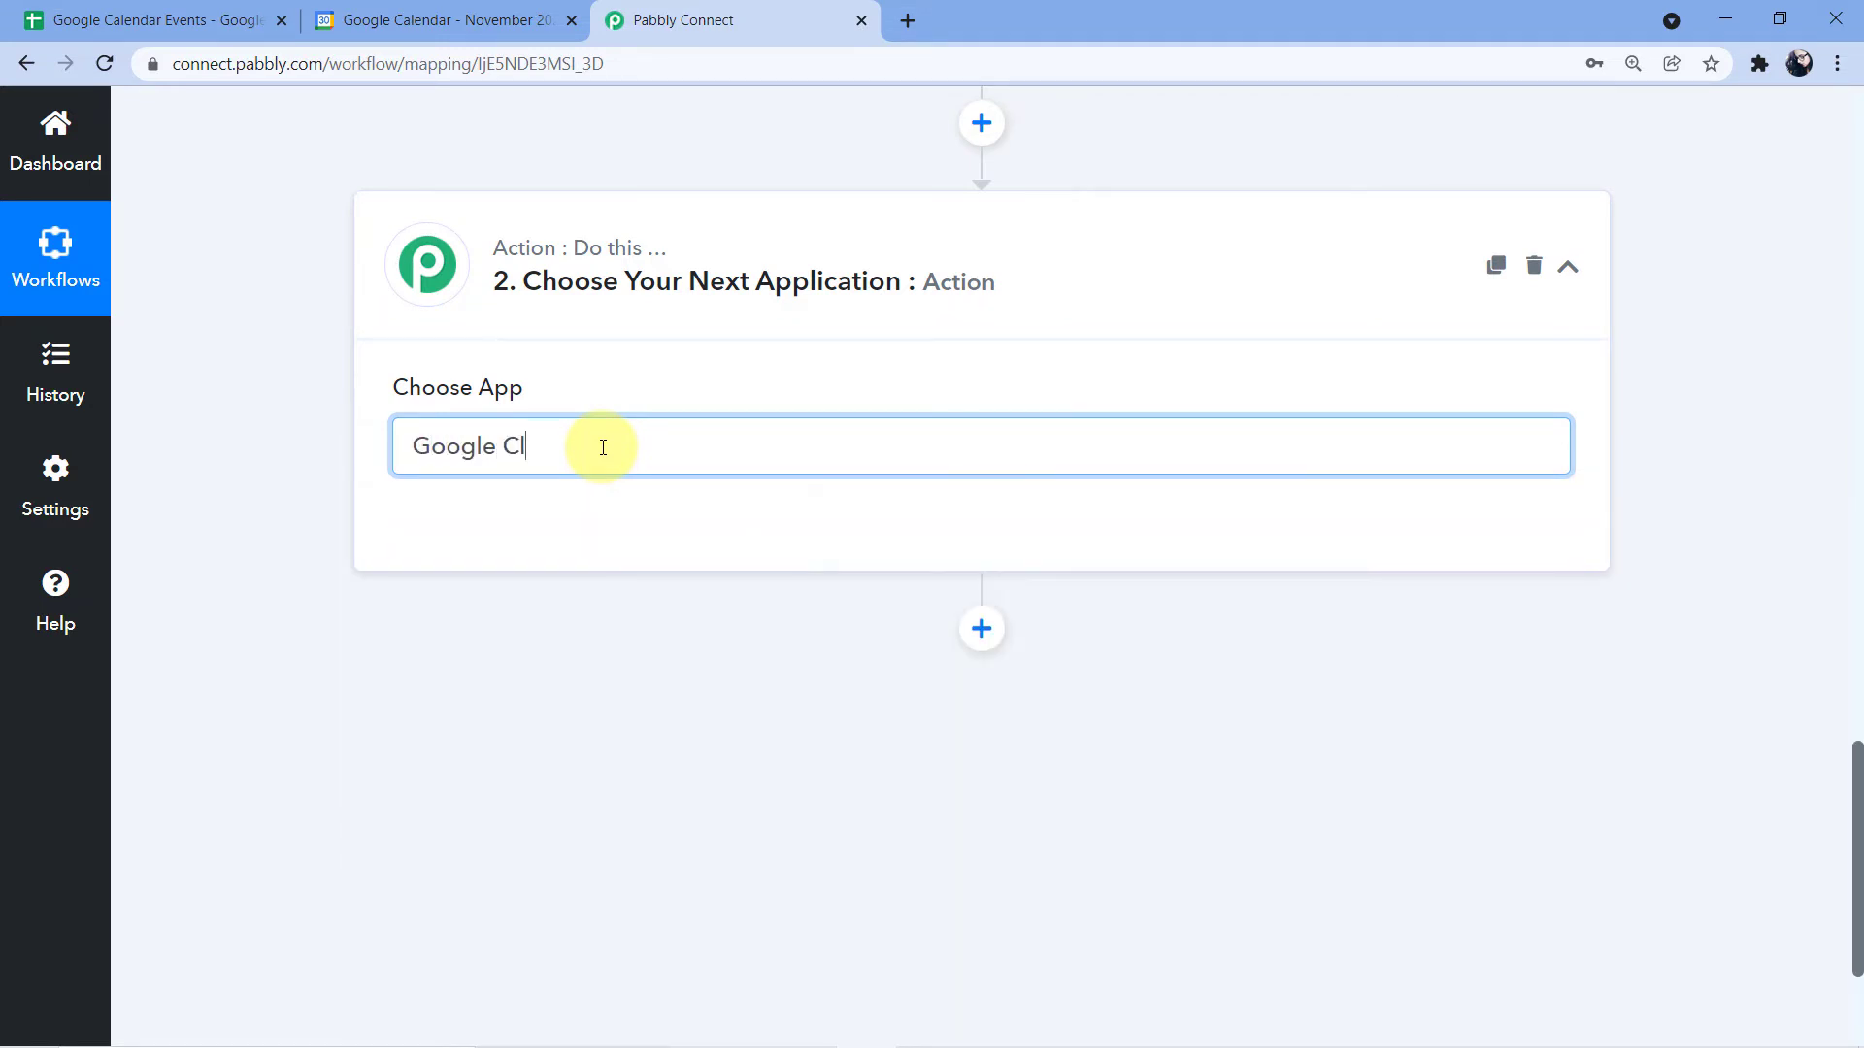
pyautogui.press('BackSpace')
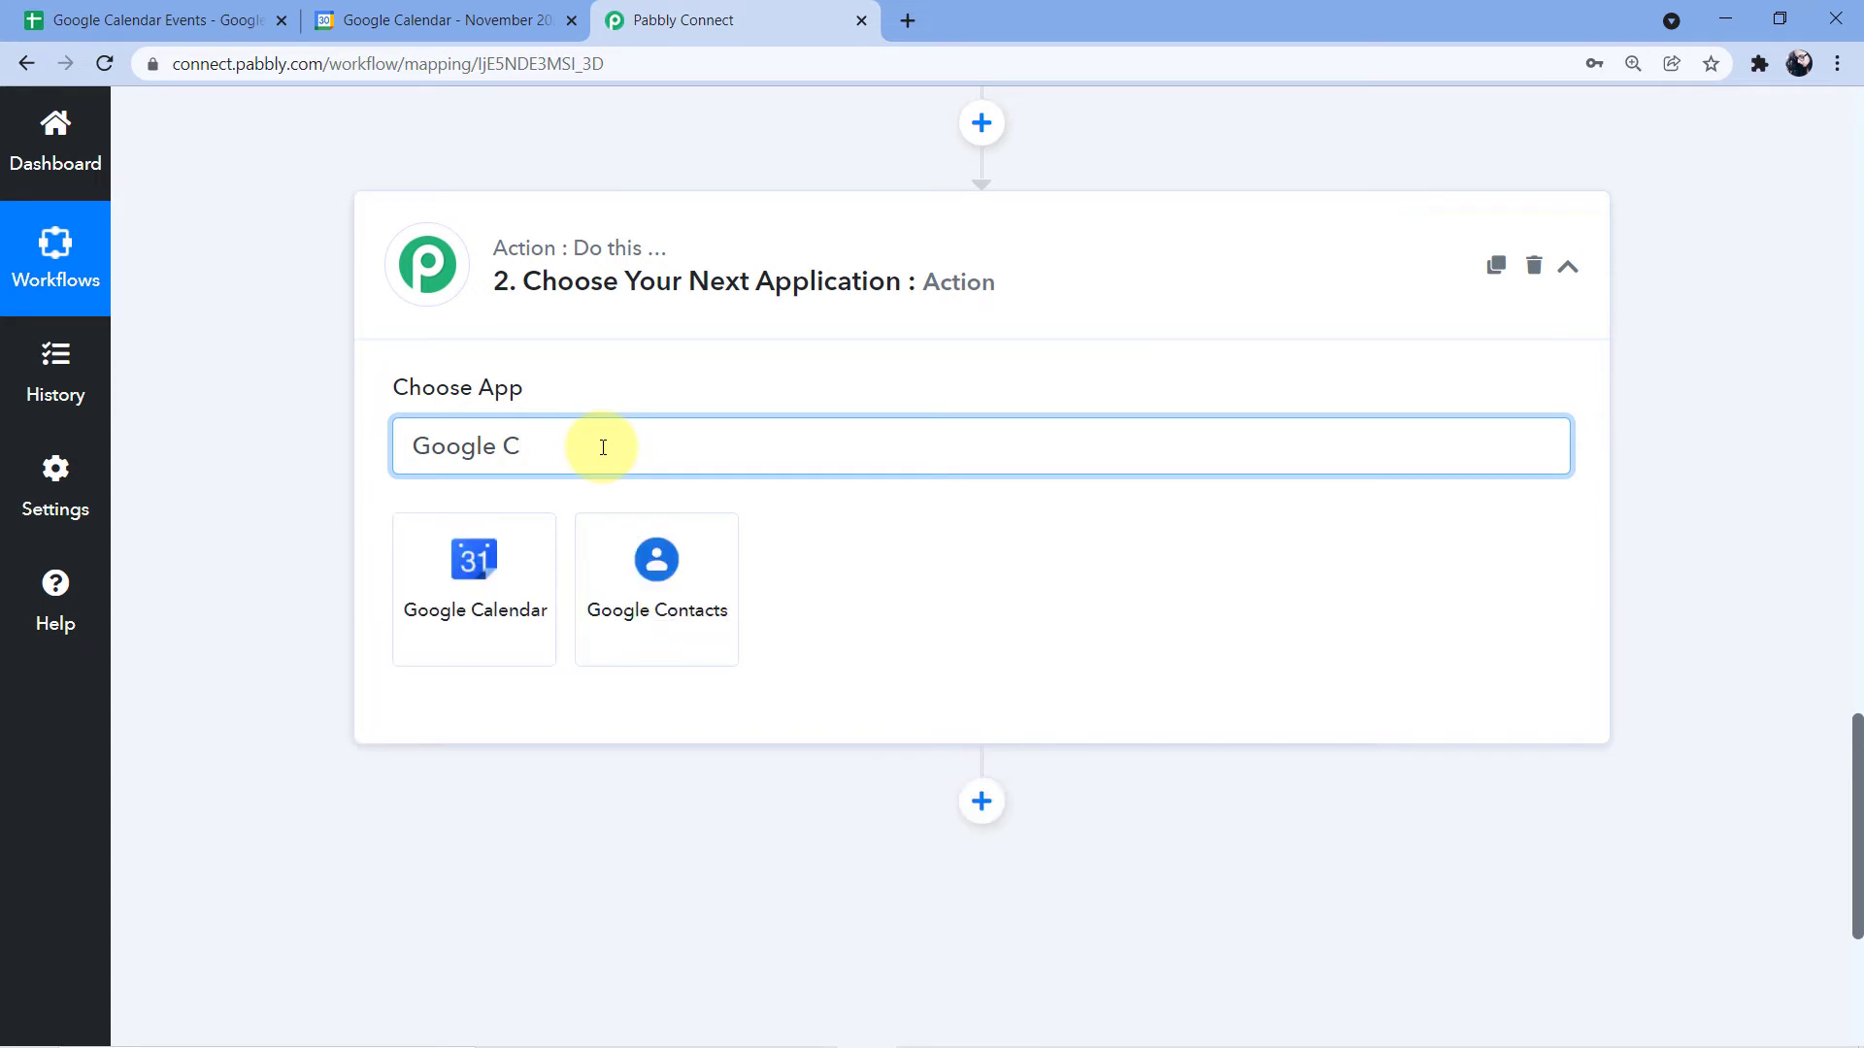
pyautogui.click(520, 574)
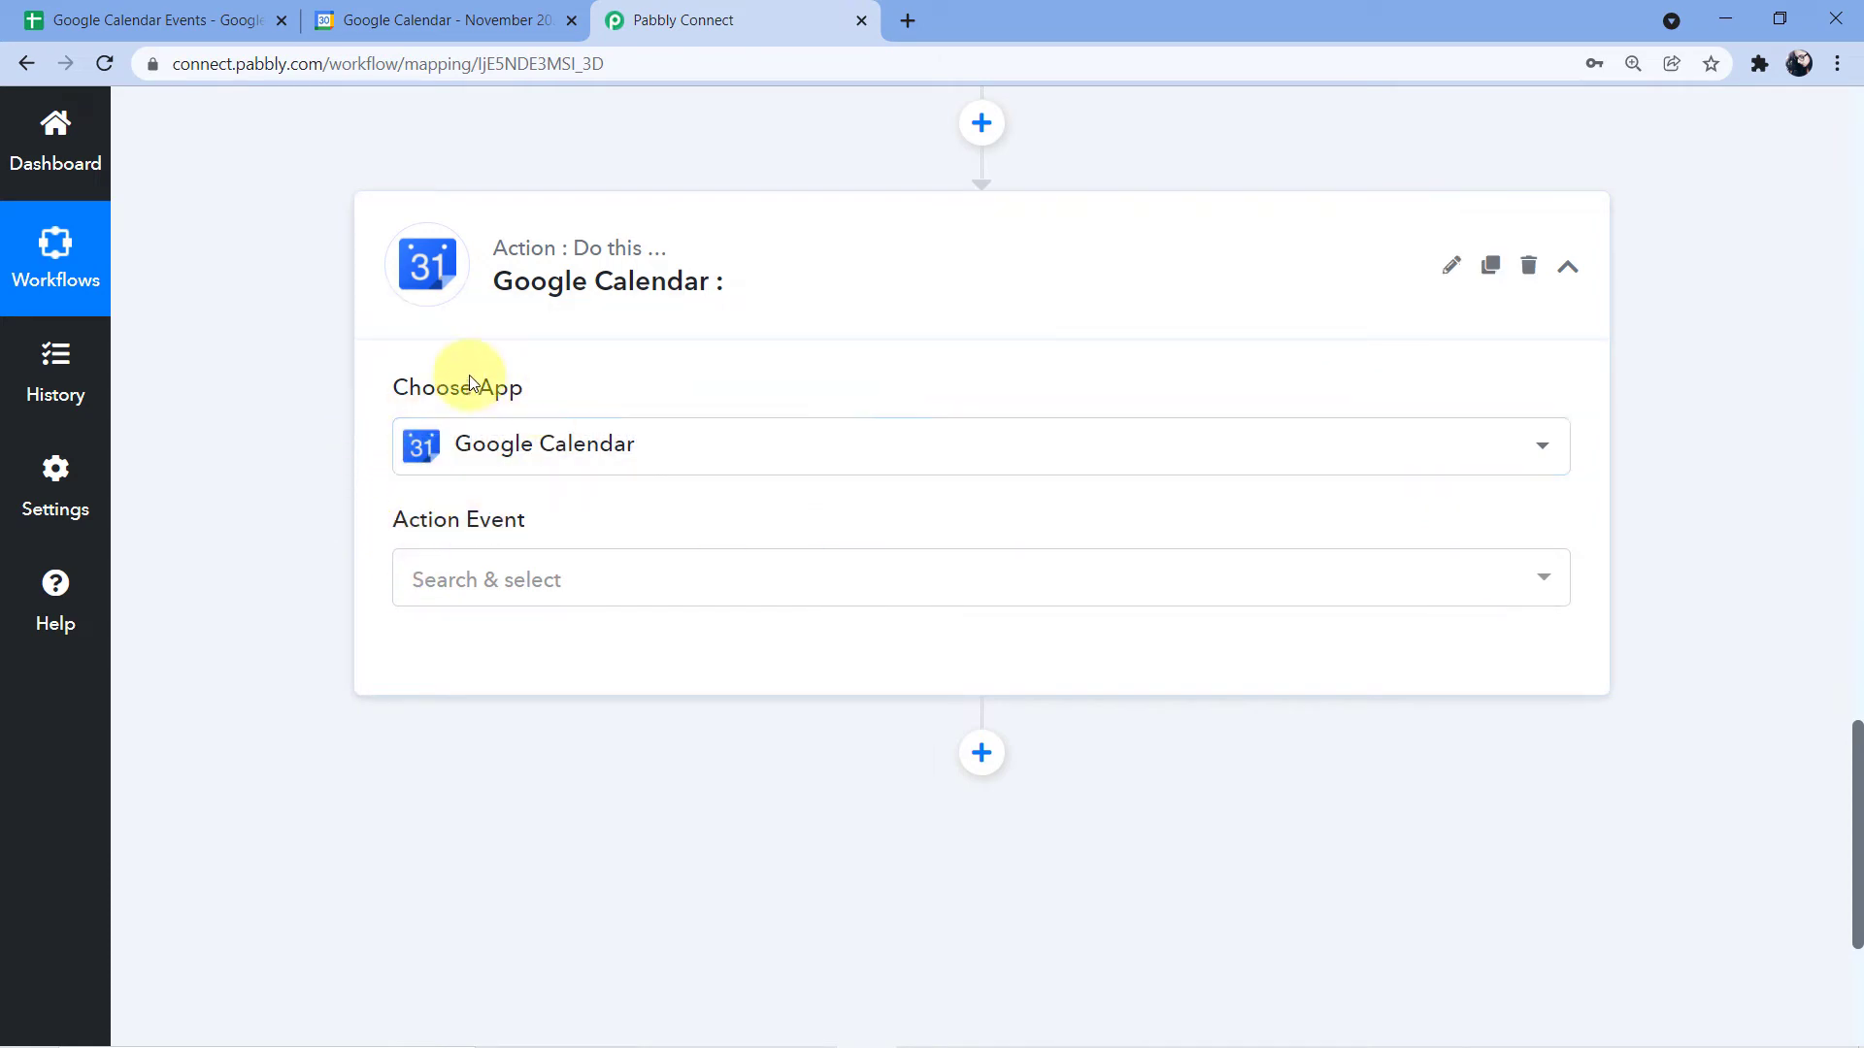
# Step: Set the Google Calendar action event to Create an Event
pyautogui.click(533, 597)
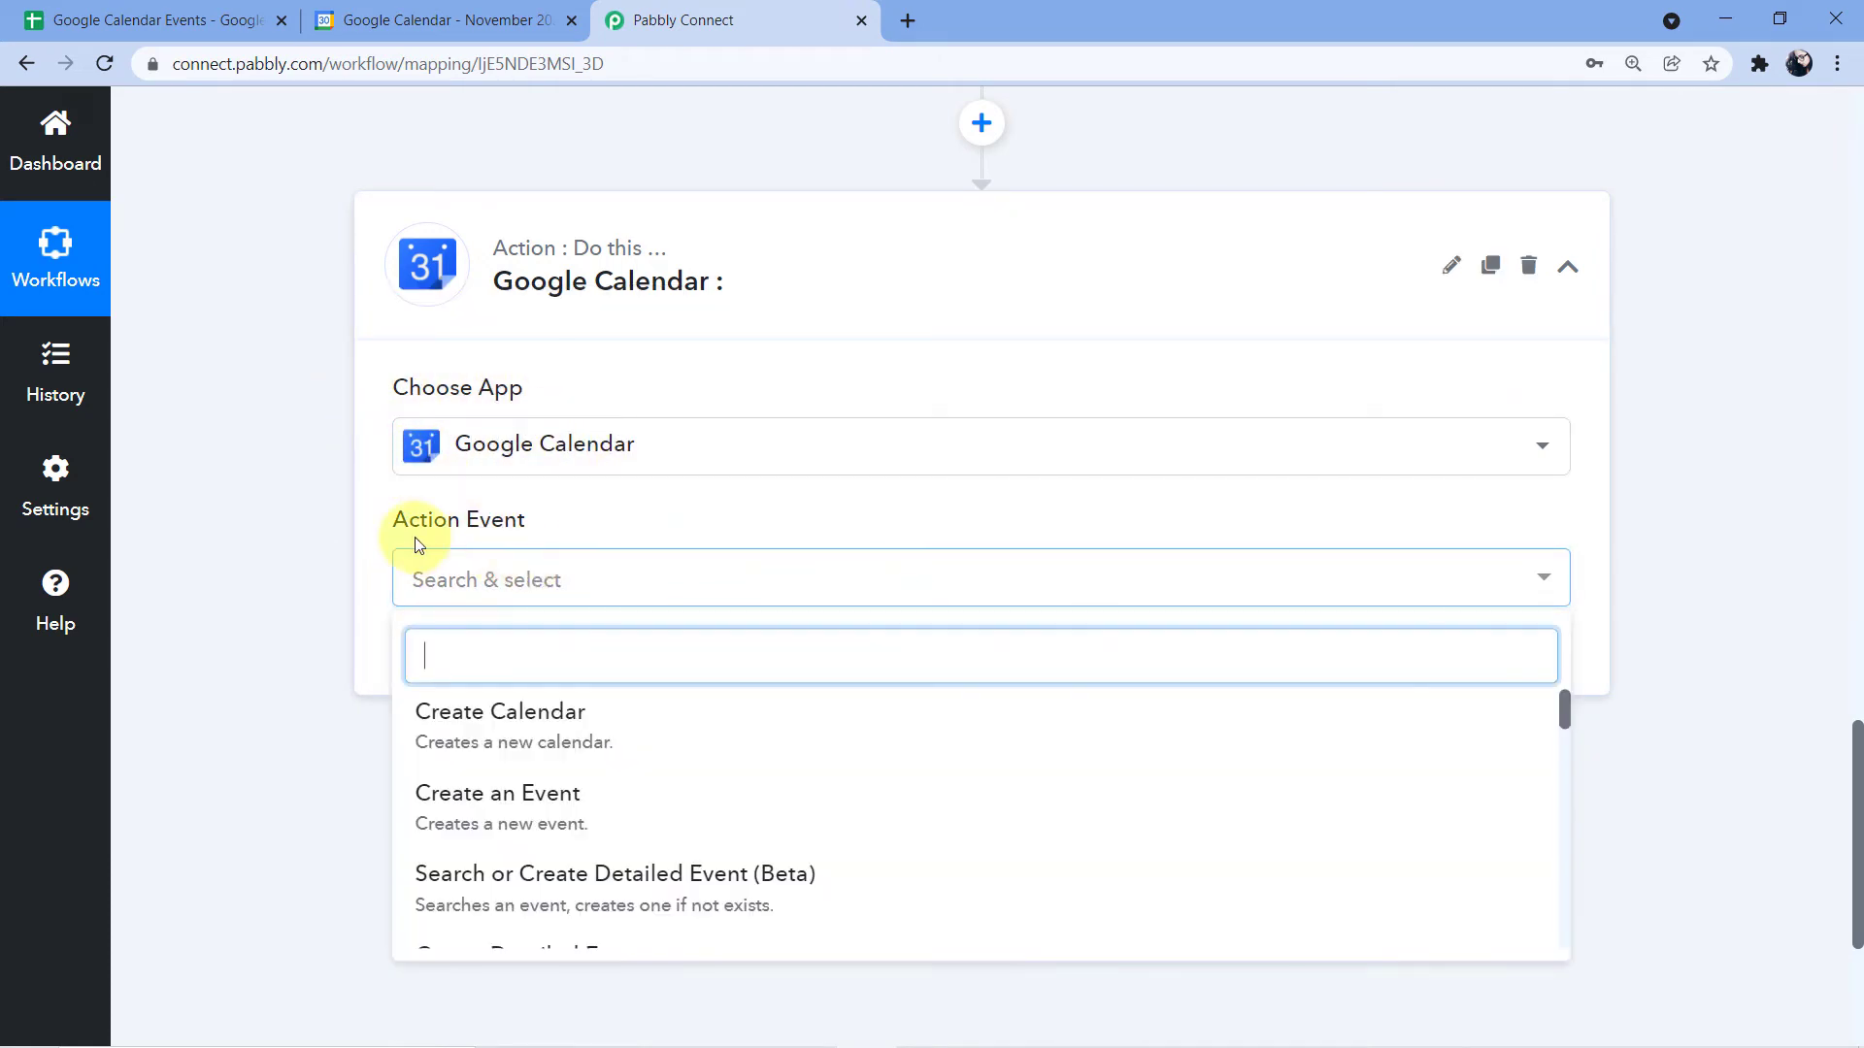
pyautogui.scroll(-3, 699, 462)
pyautogui.scroll(-1, 631, 408)
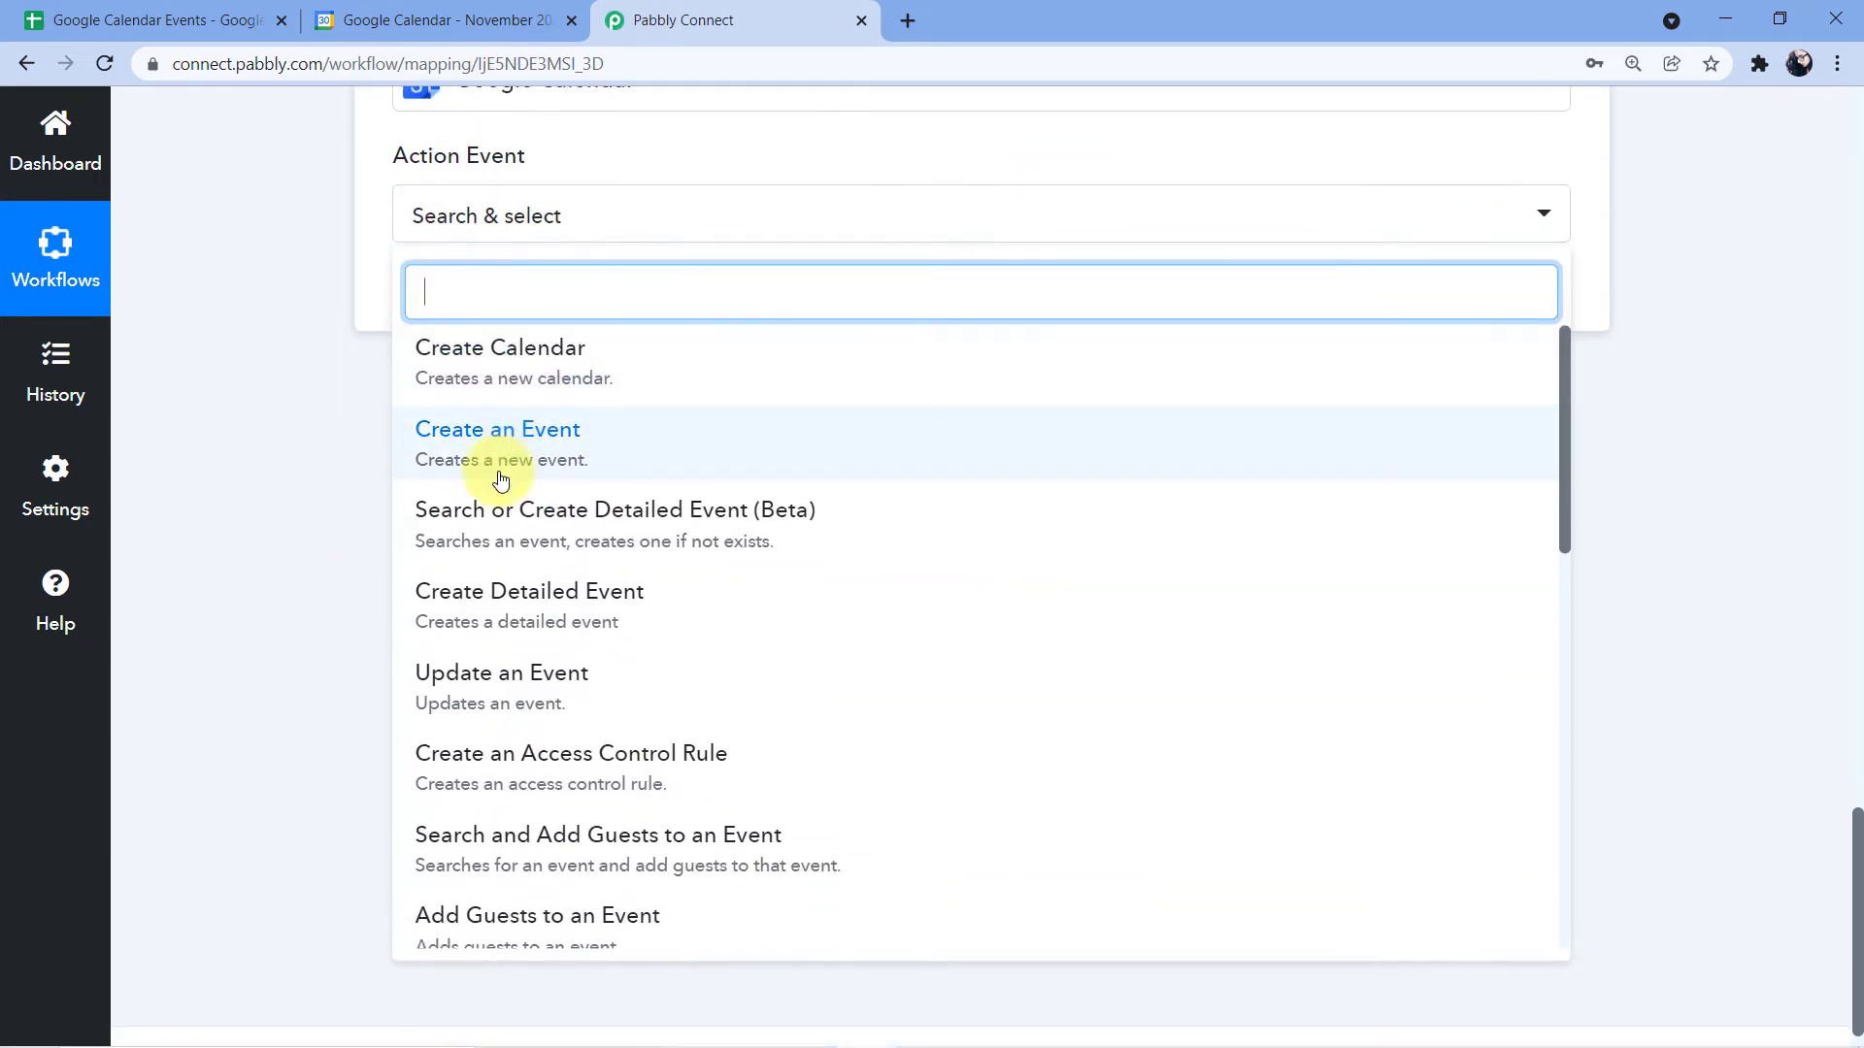
pyautogui.click(529, 455)
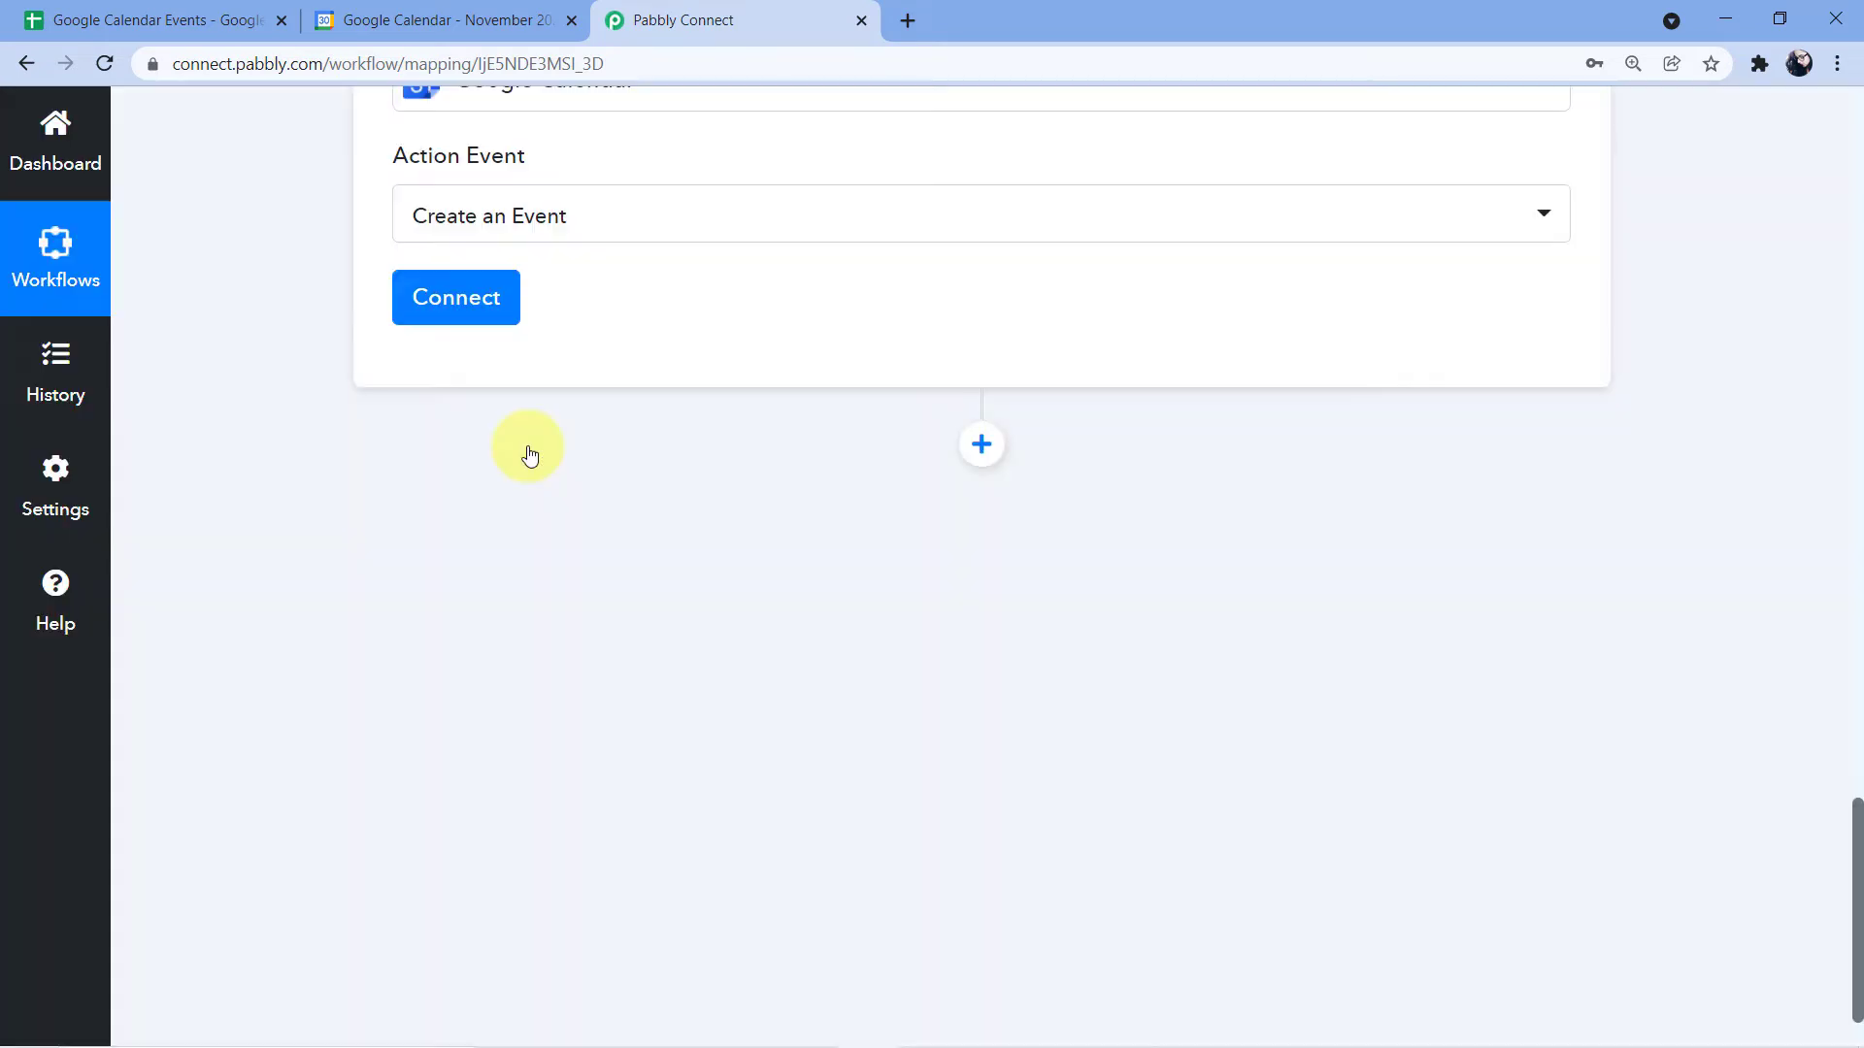
# Step: Add a new Google Calendar connection, choosing the existing Google account and granting Pabbly Connect Calendar access to it
pyautogui.click(414, 295)
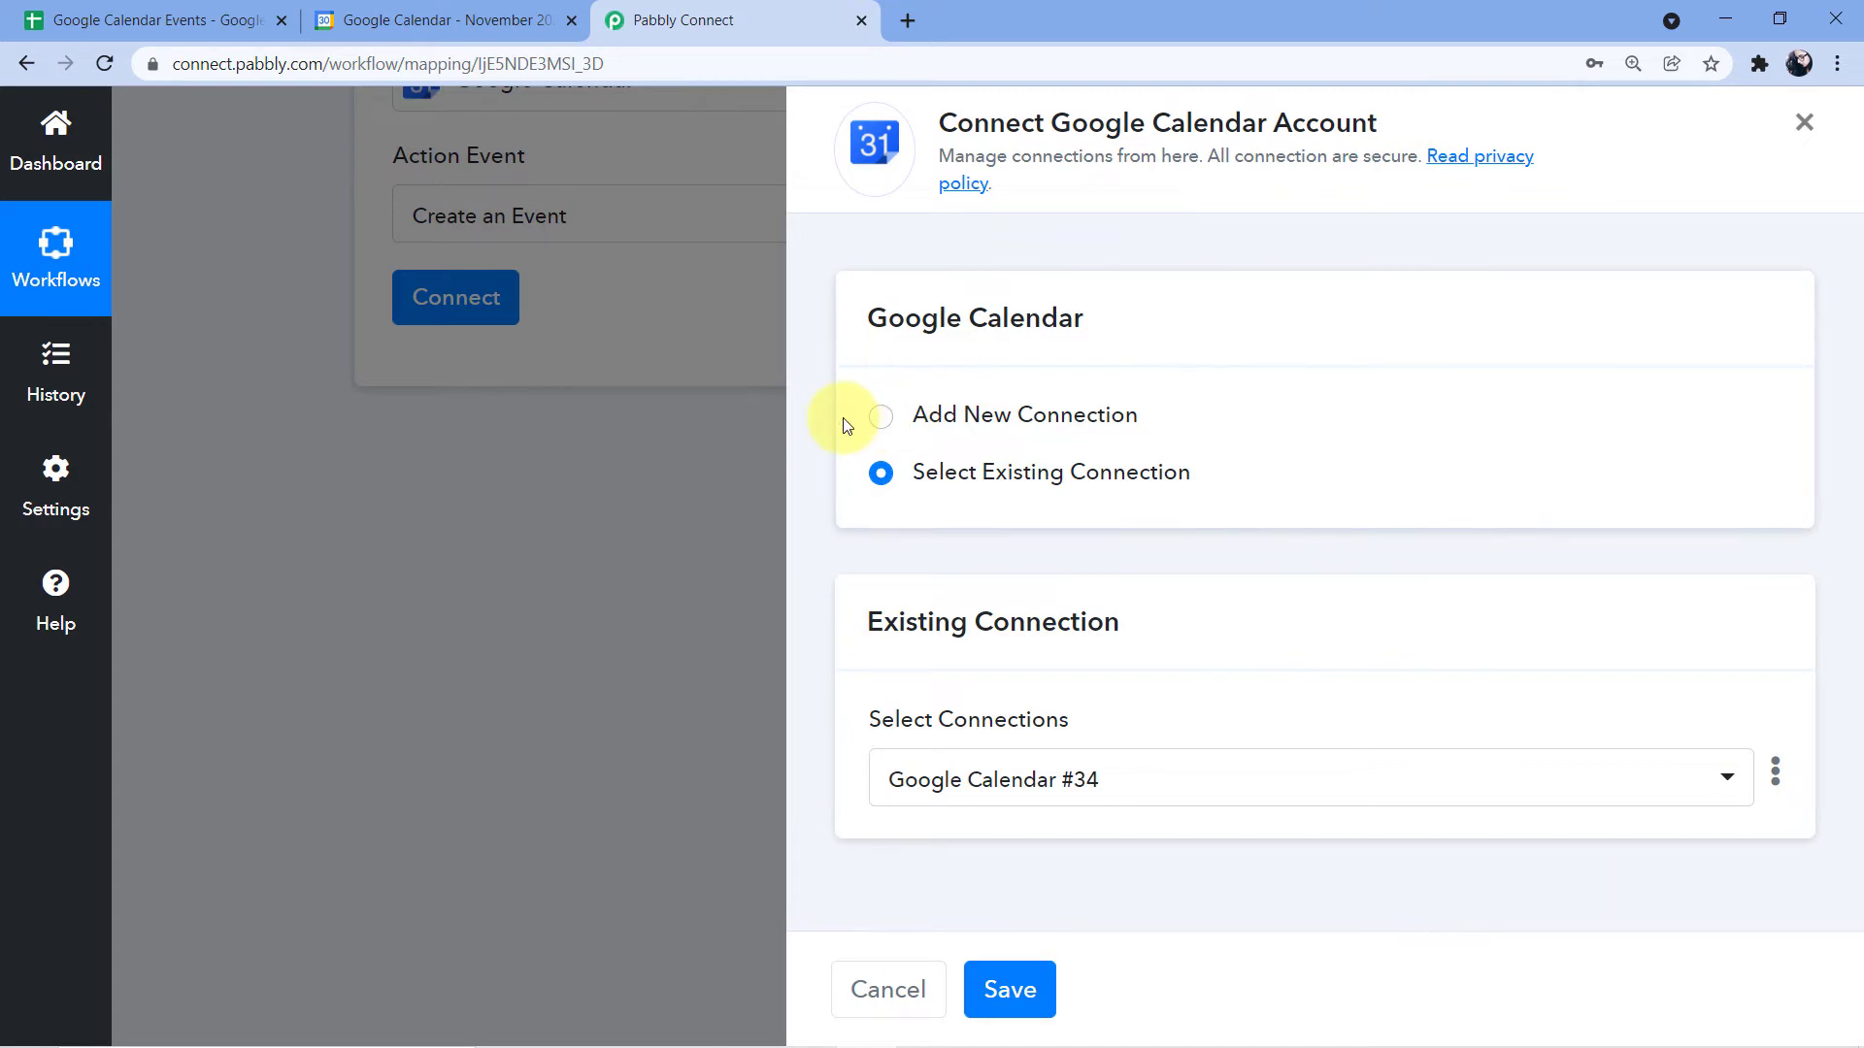
pyautogui.click(879, 418)
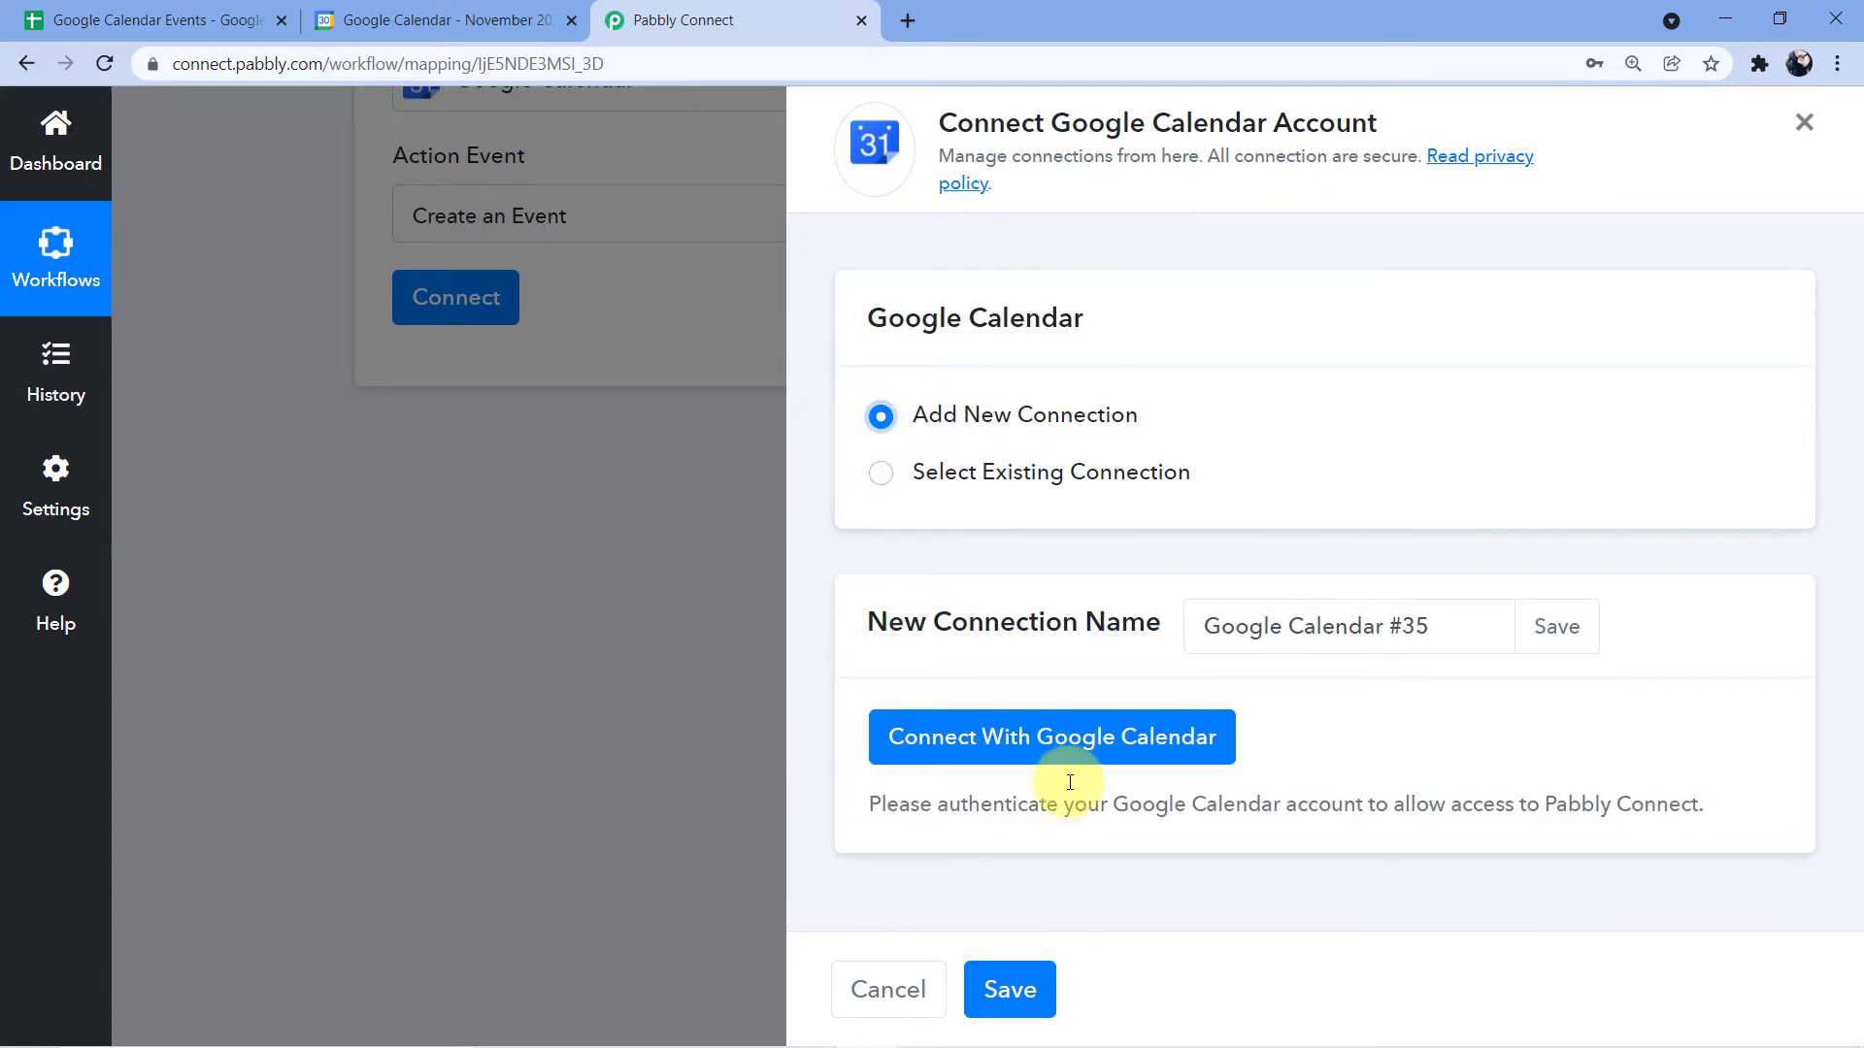
pyautogui.click(1014, 740)
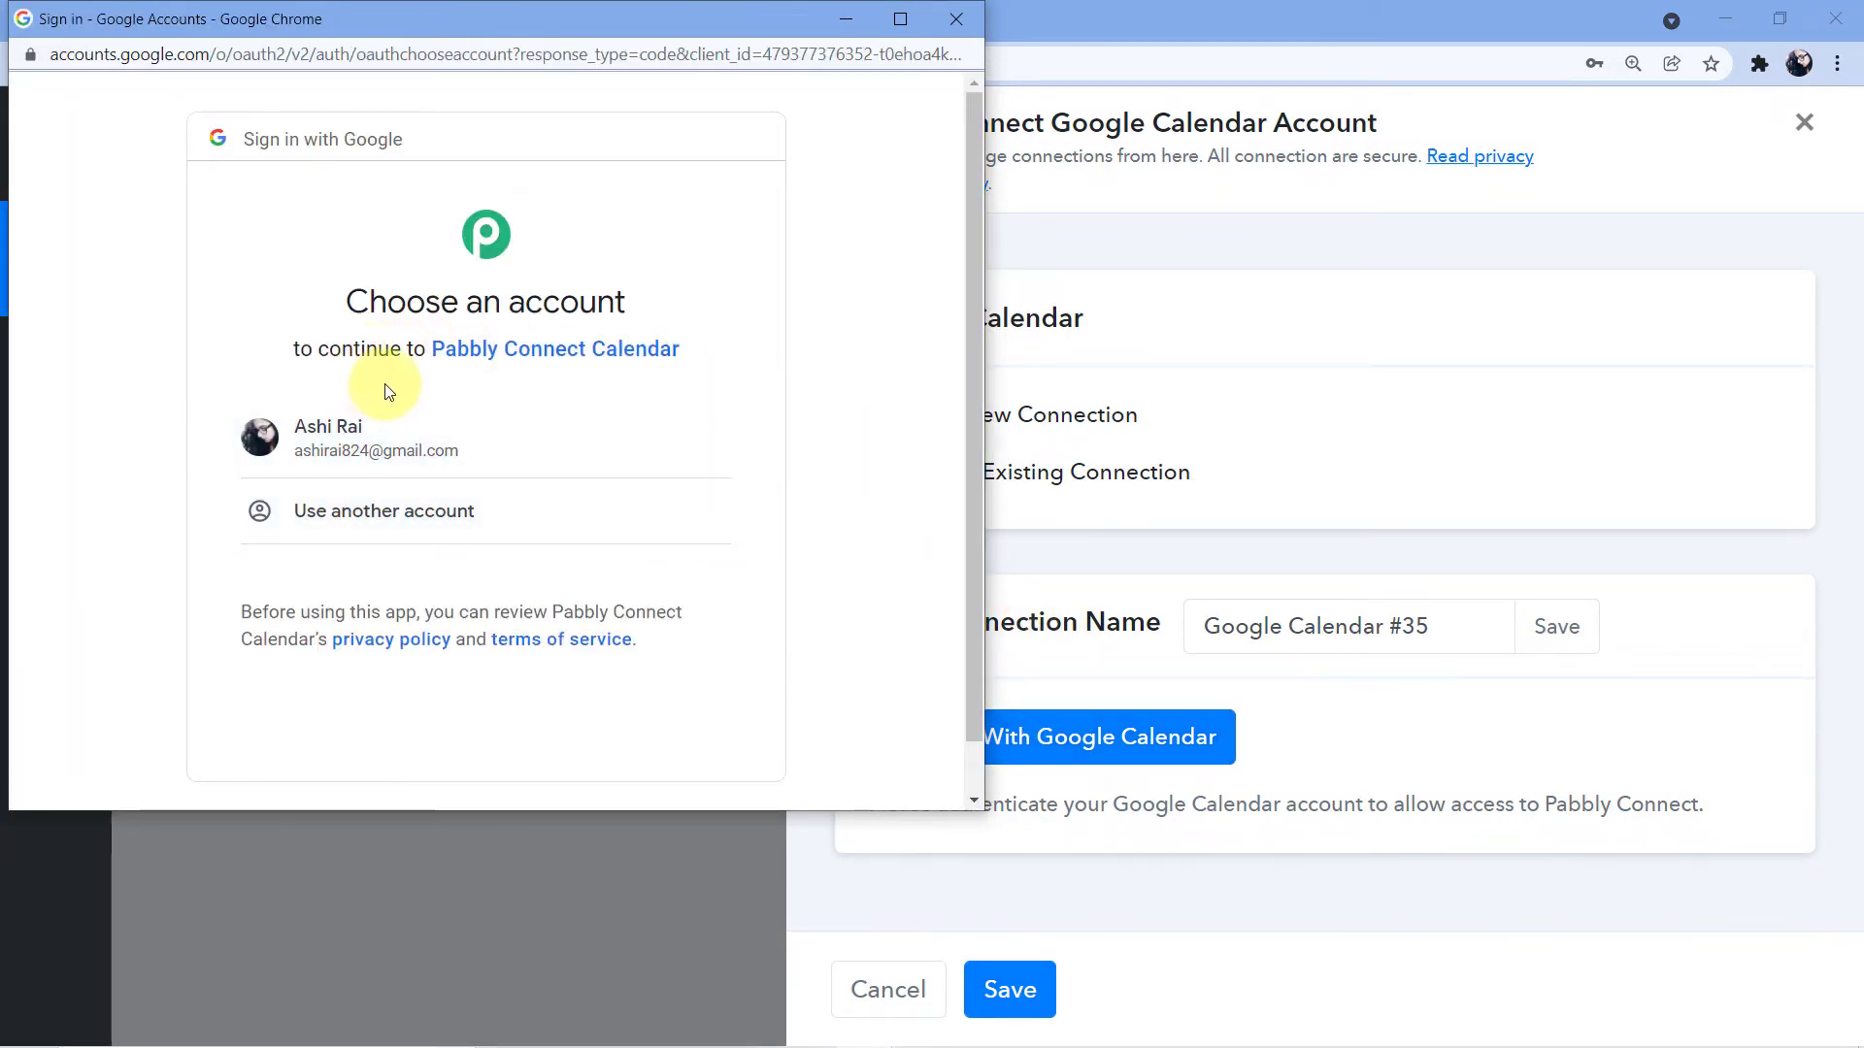
pyautogui.click(340, 435)
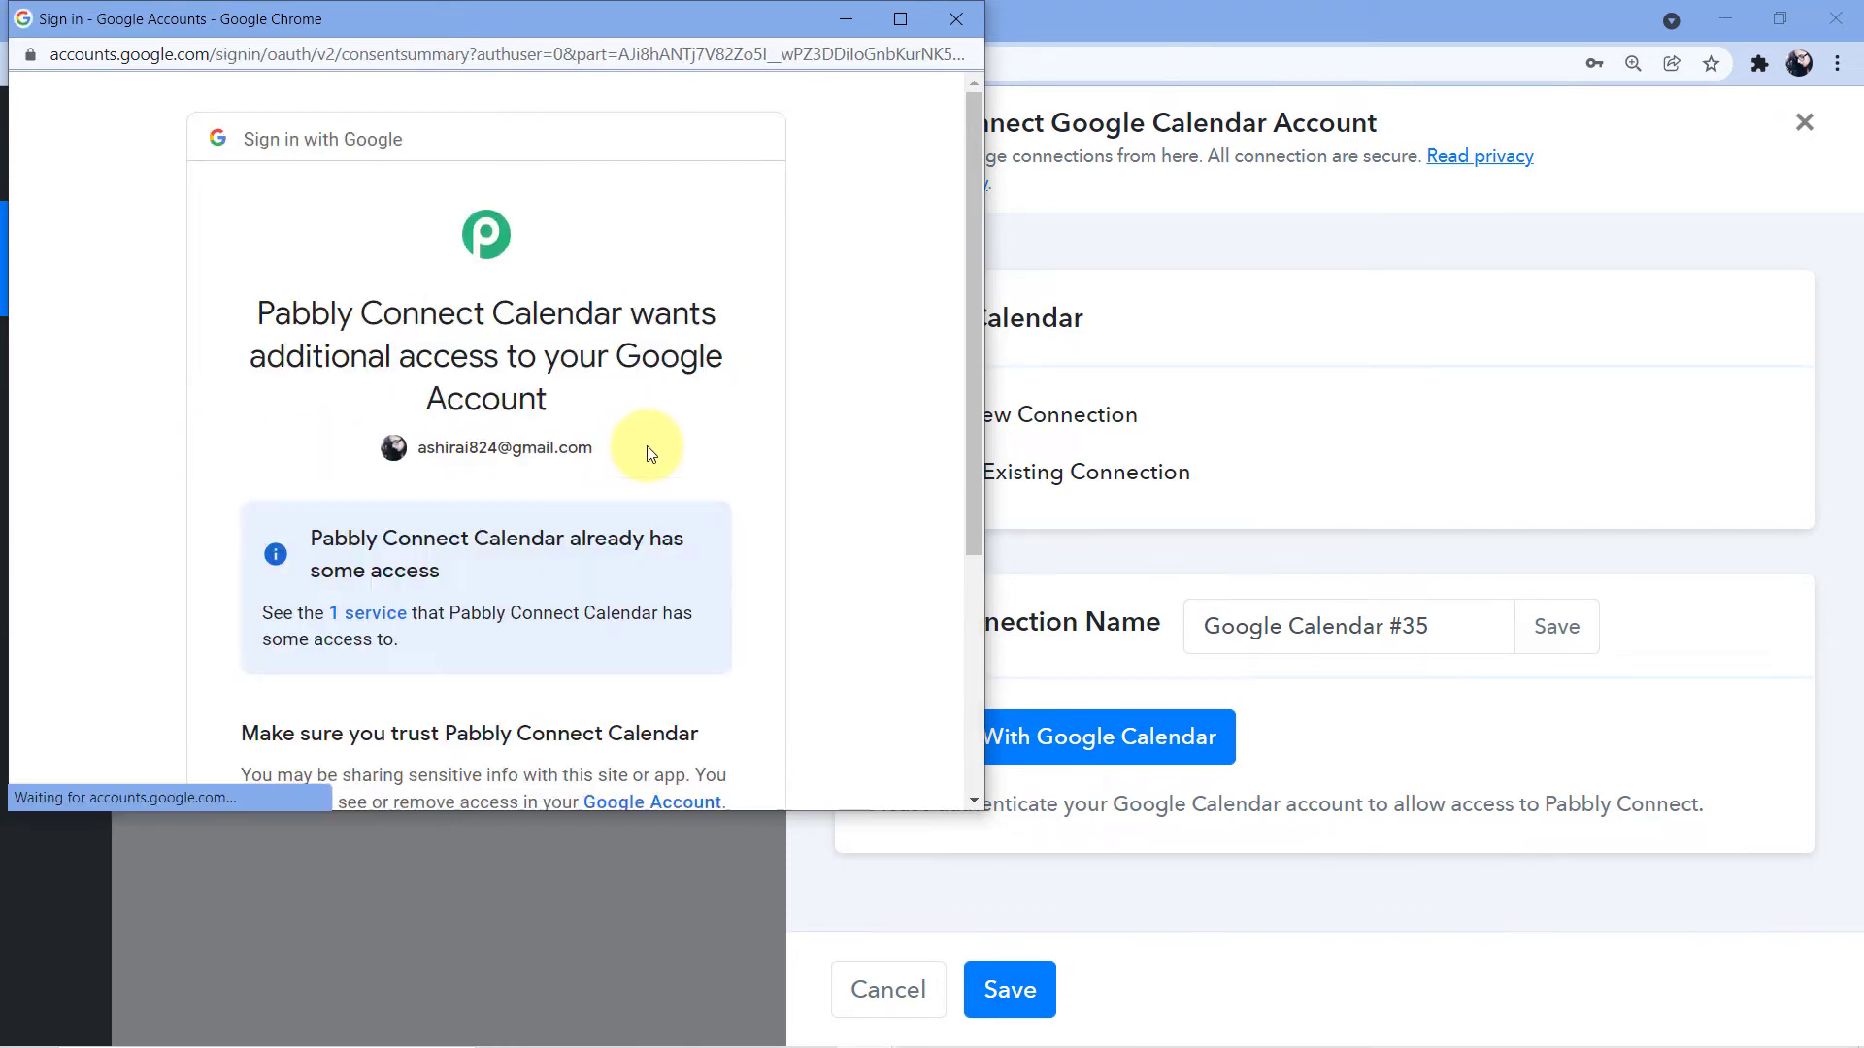
pyautogui.scroll(-2, 602, 524)
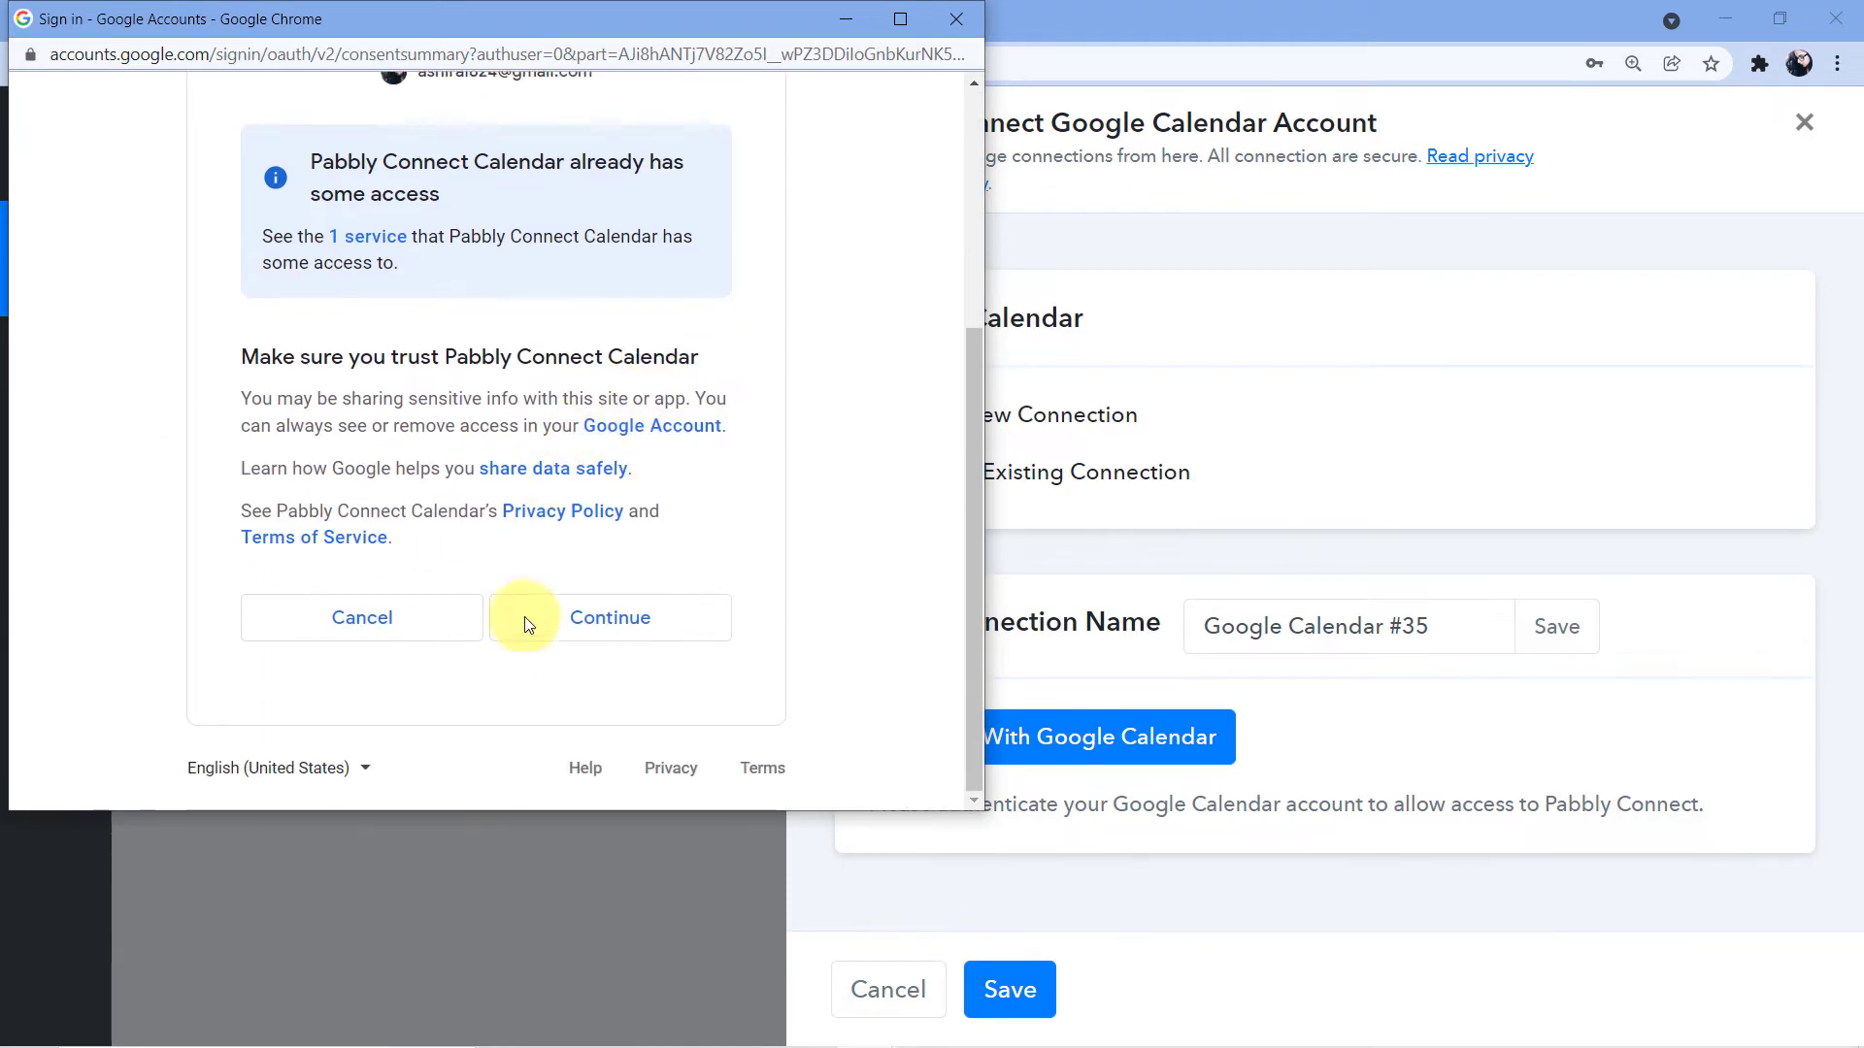
pyautogui.click(602, 617)
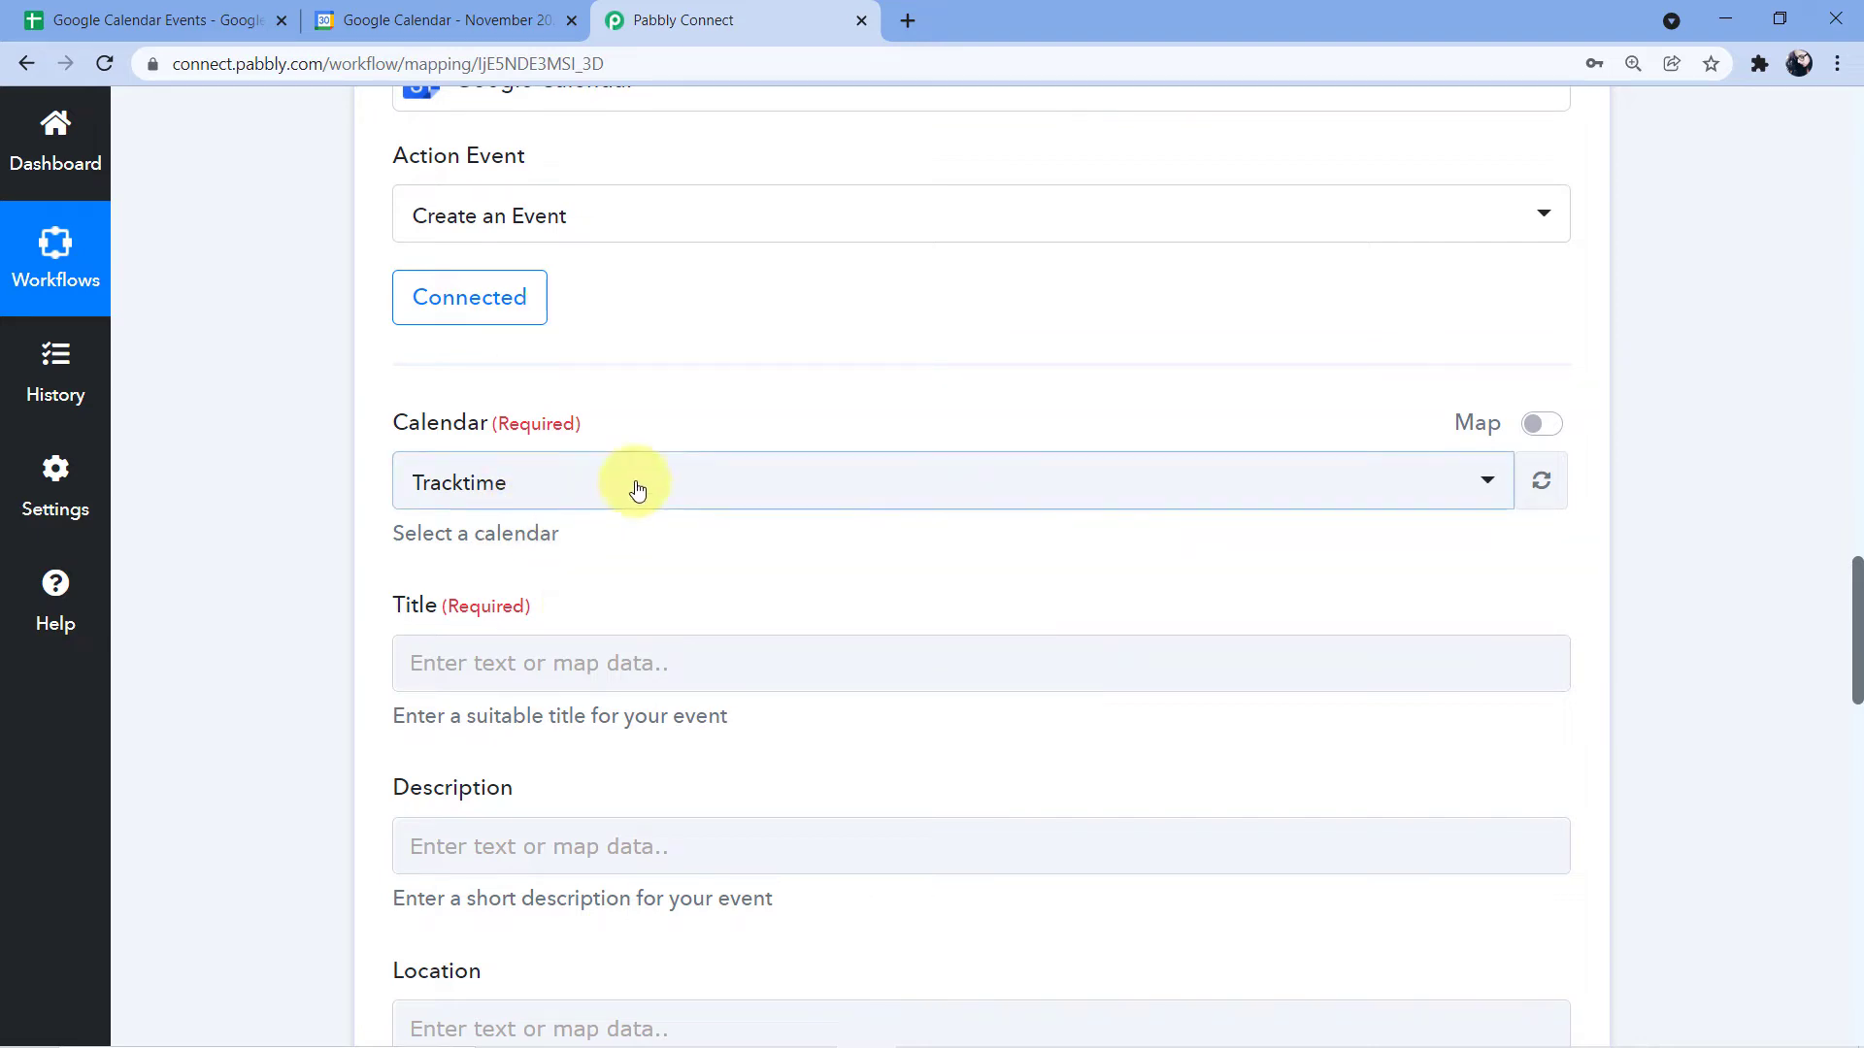
# Step: Look through the calendars available for the Create an Event action's required Calendar field
pyautogui.scroll(-1, 636, 482)
pyautogui.scroll(1, 665, 445)
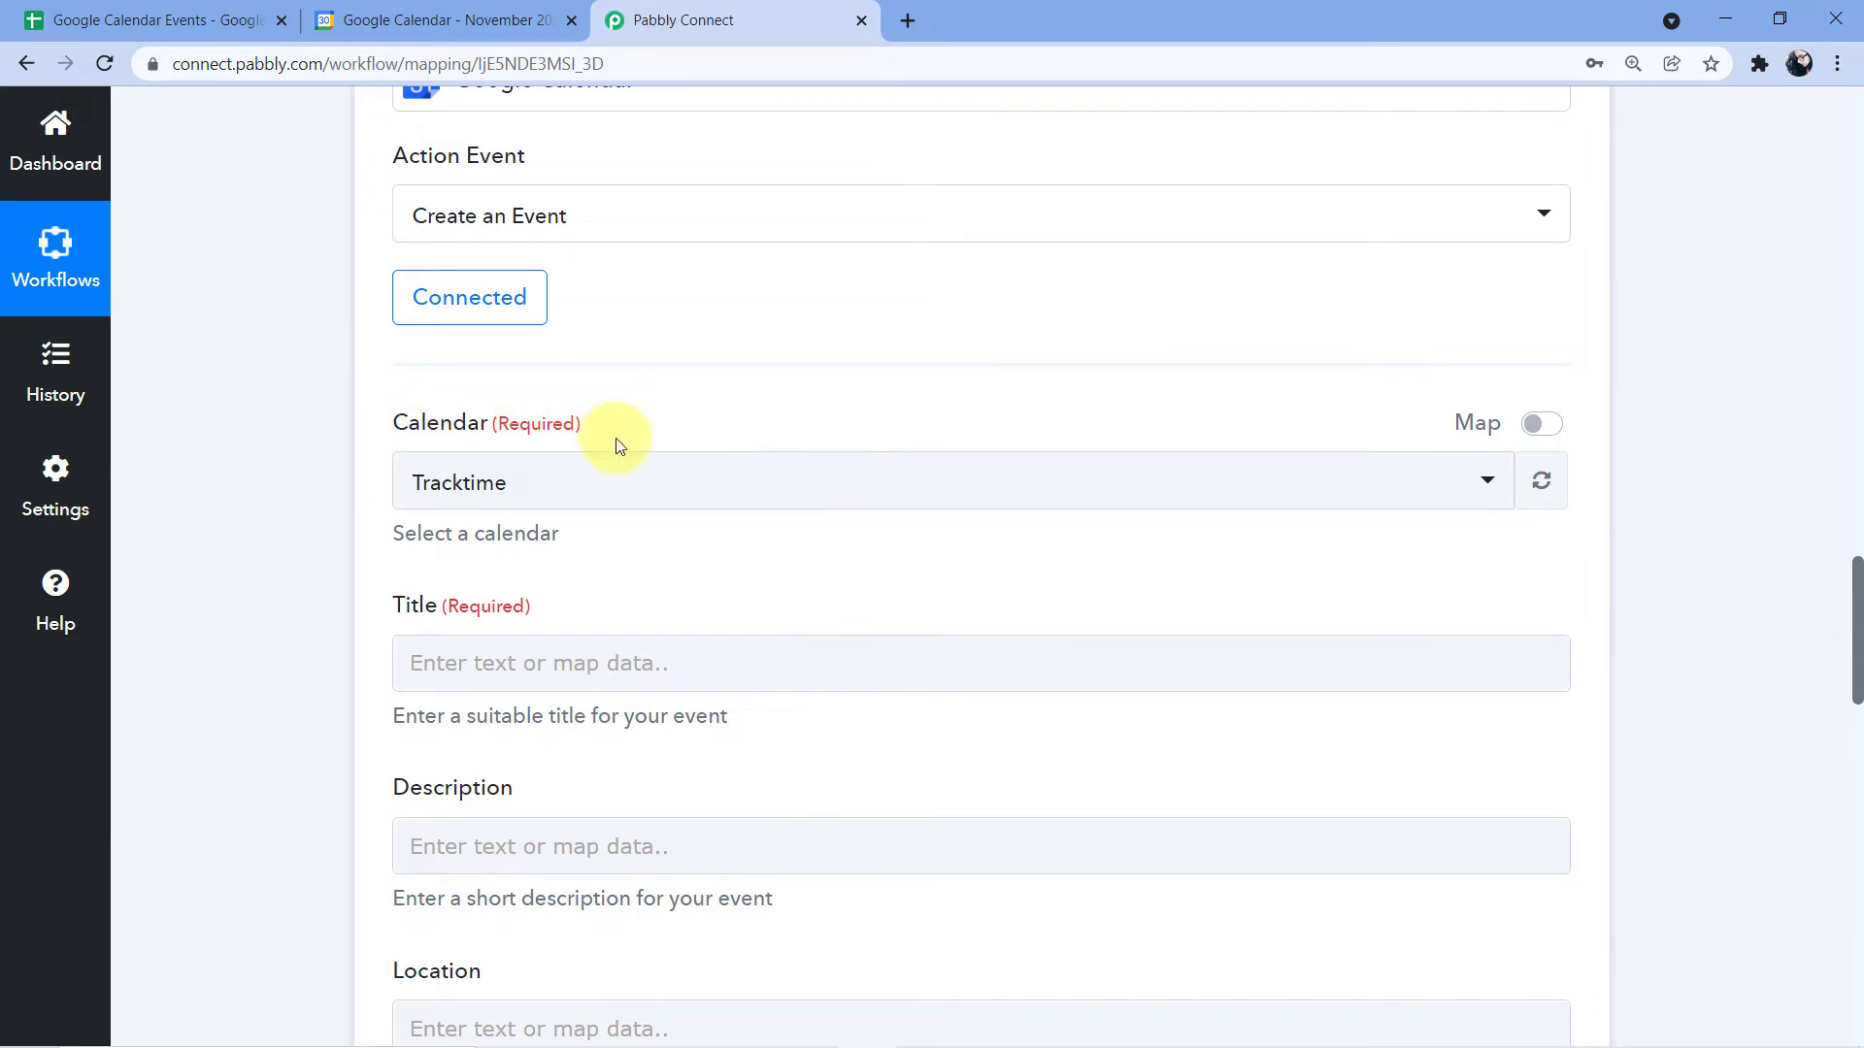
pyautogui.click(878, 486)
pyautogui.scroll(-2, 738, 384)
pyautogui.scroll(-1, 512, 466)
pyautogui.scroll(-1, 486, 495)
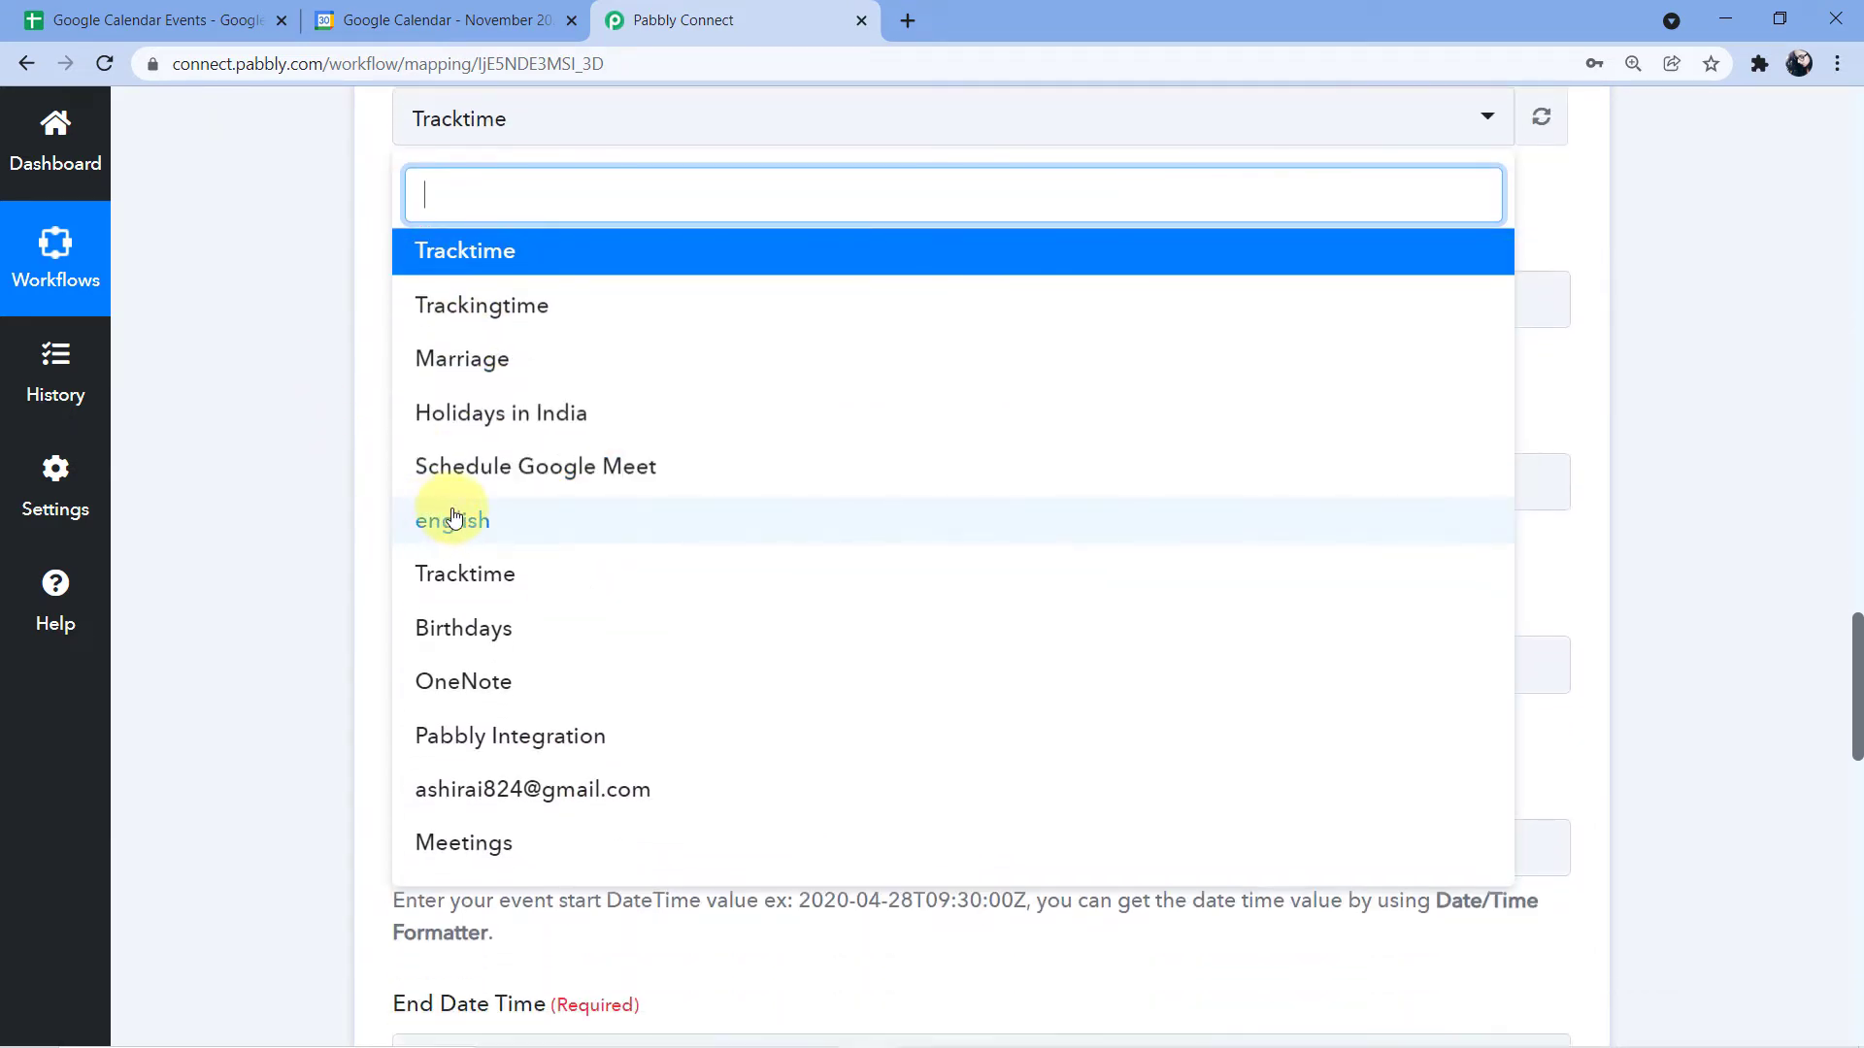
pyautogui.scroll(1, 641, 500)
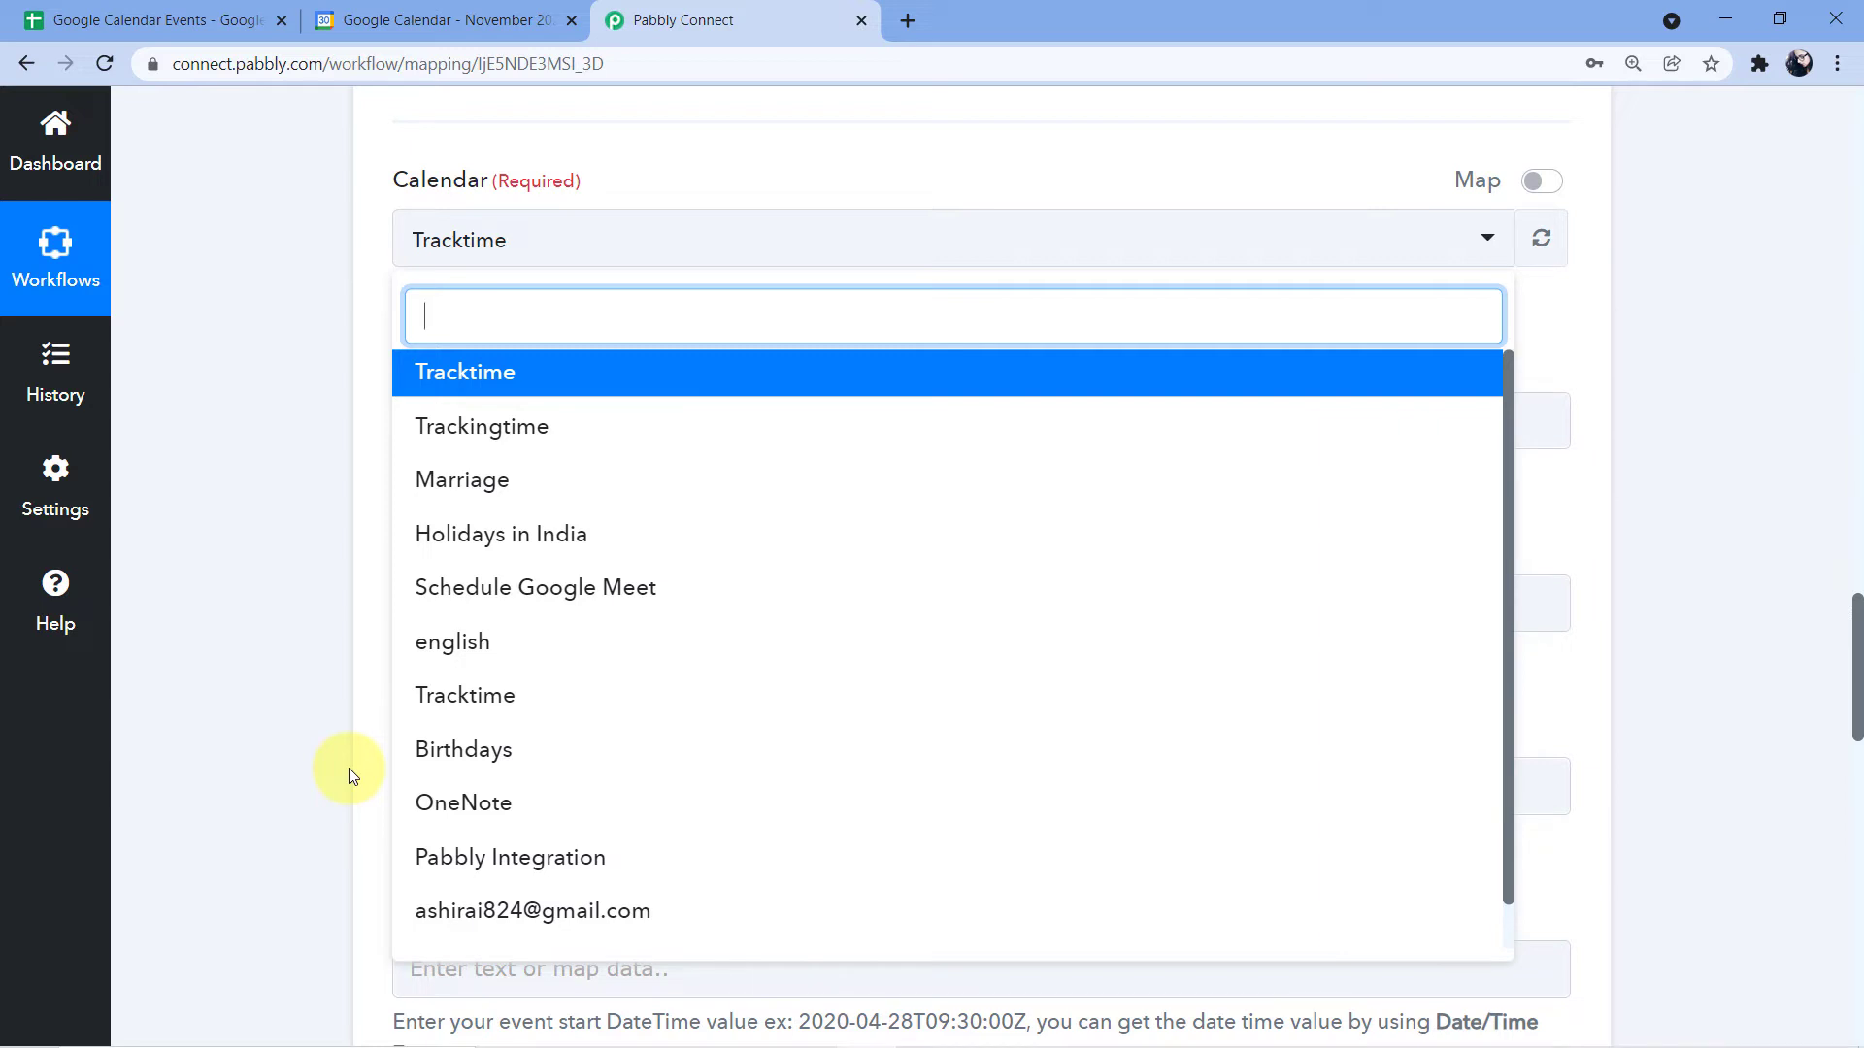
# Step: Switch to Google Calendar and examine the calendars listed under My calendars
pyautogui.click(476, 14)
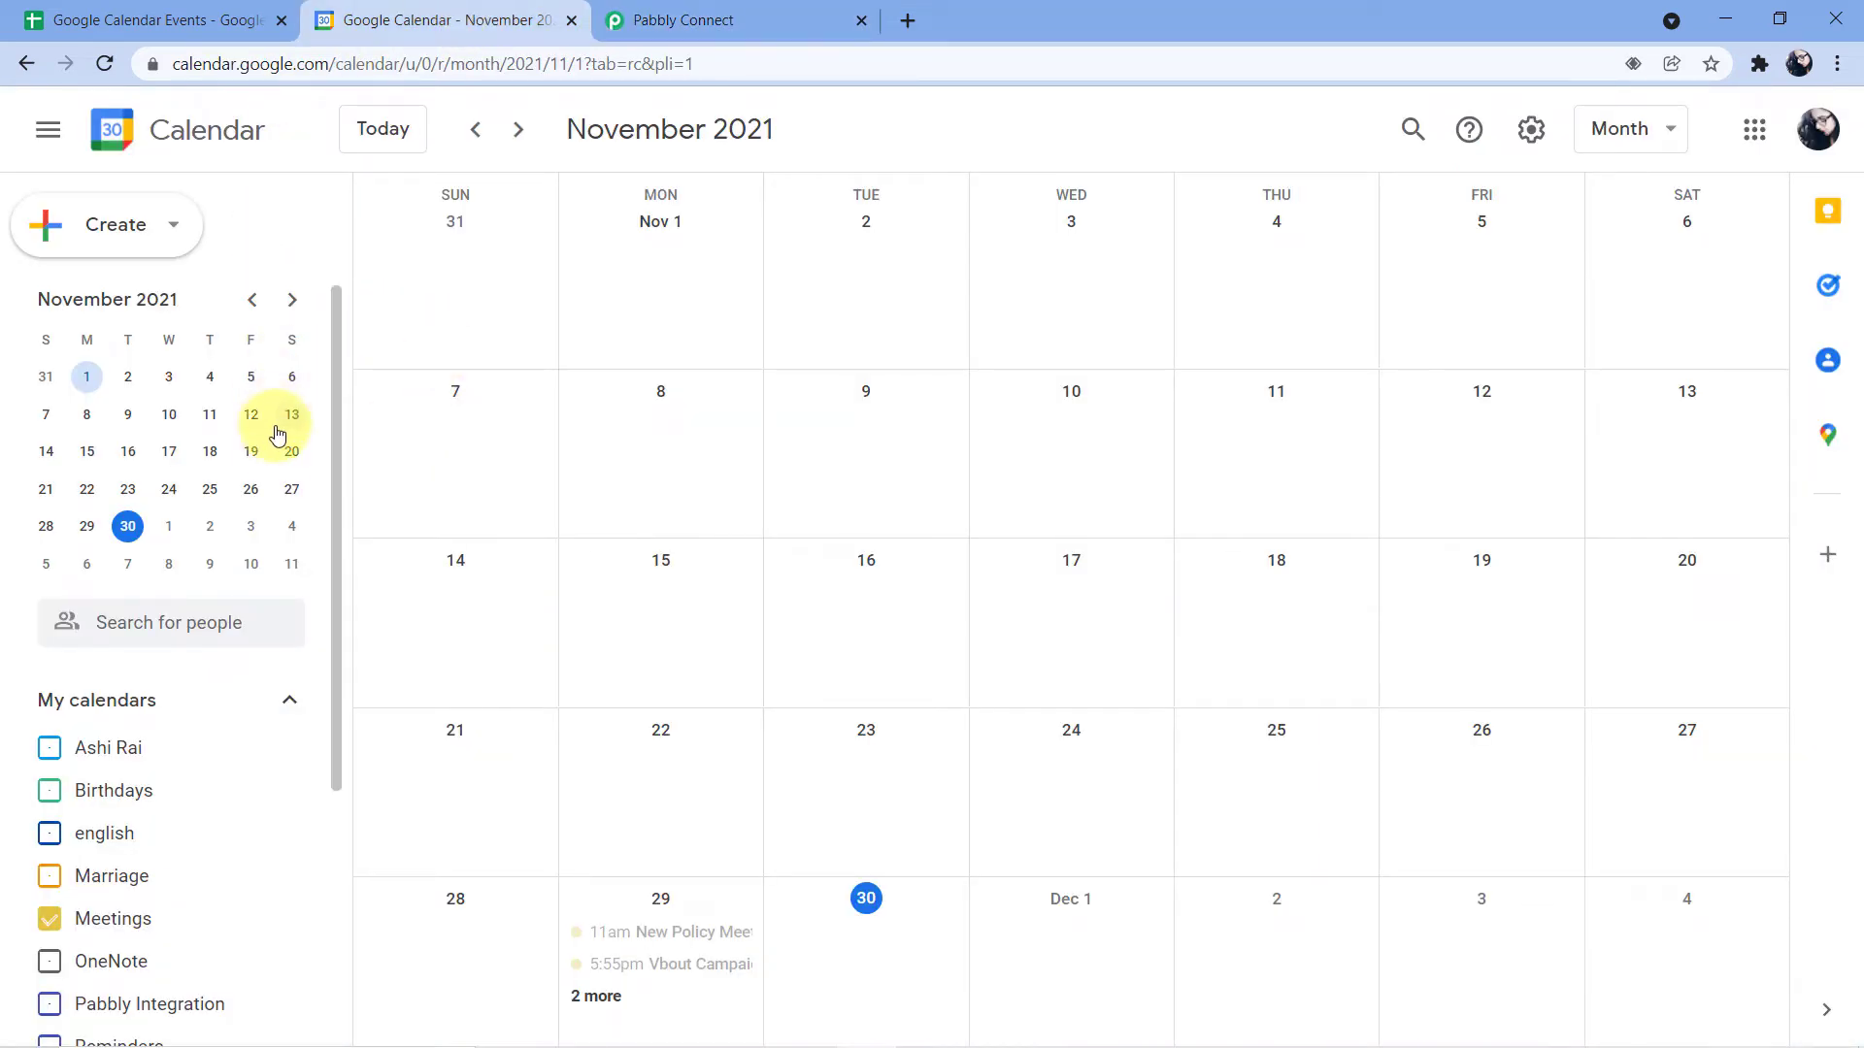
pyautogui.scroll(-1, 286, 442)
pyautogui.scroll(-3, 287, 442)
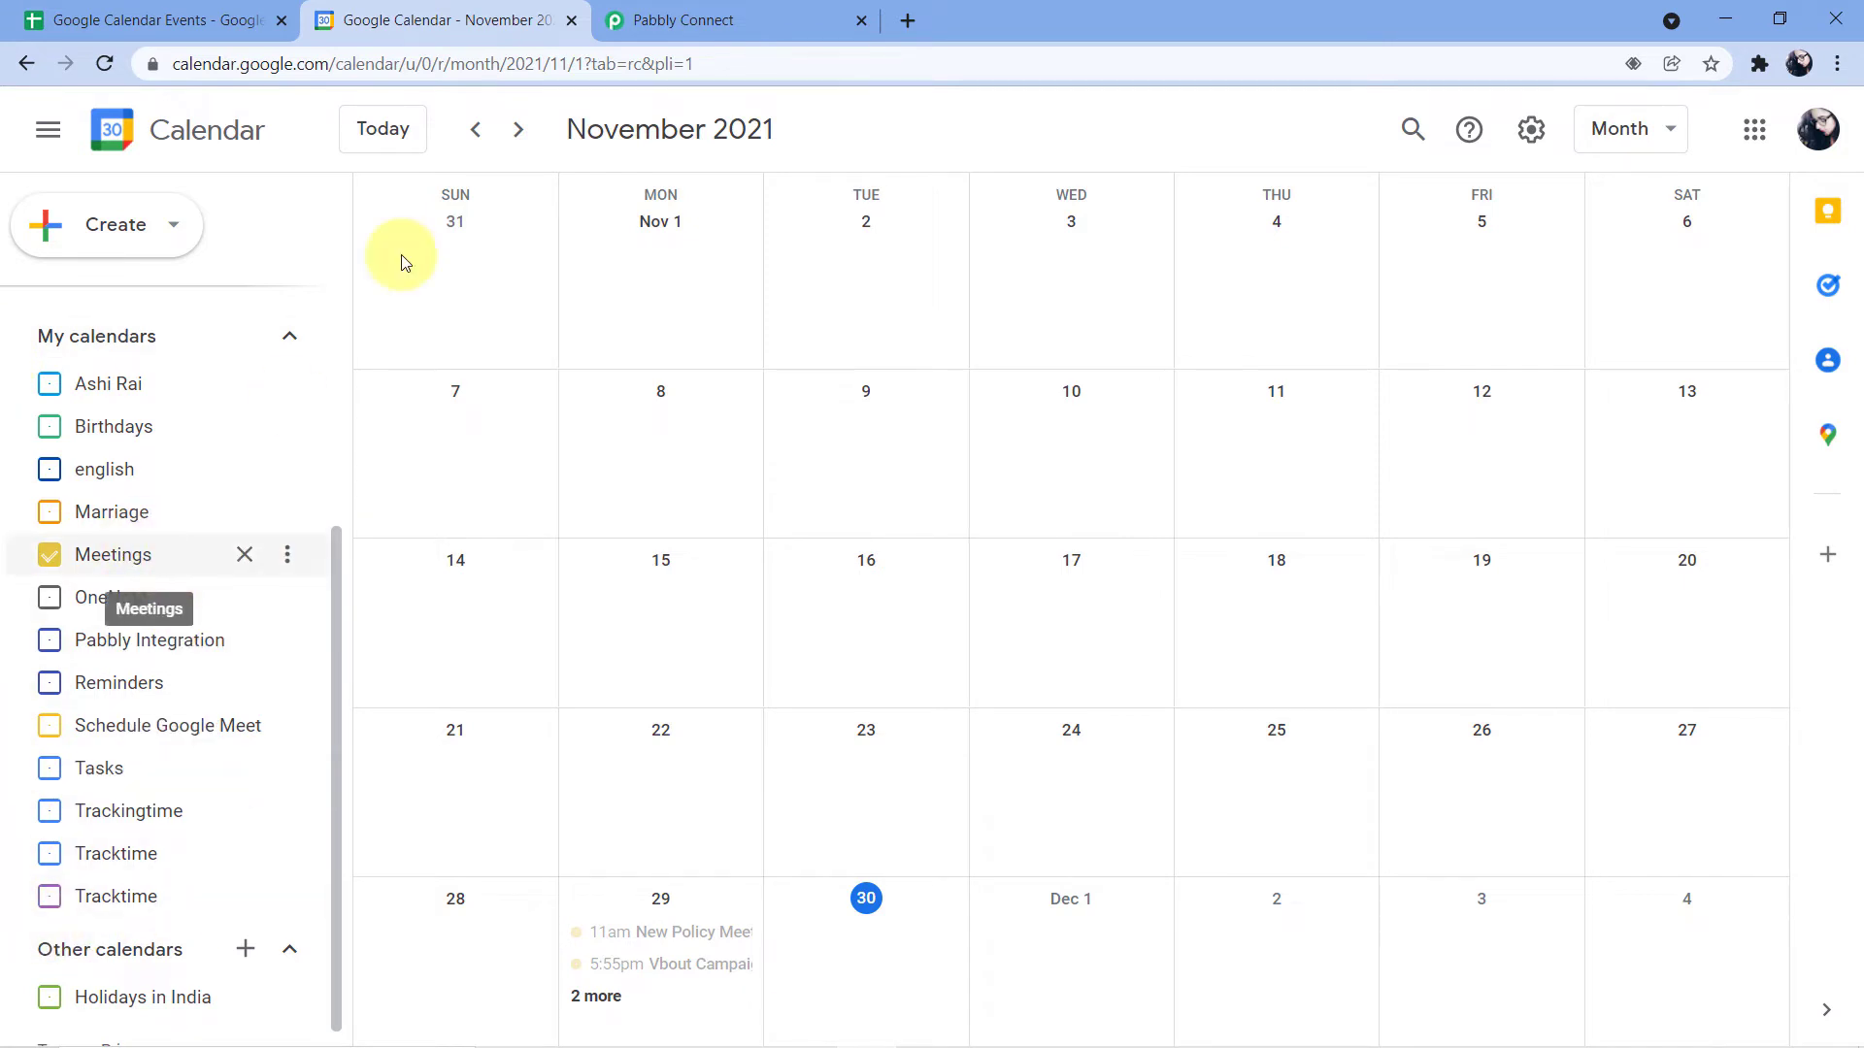
# Step: Compare the calendar choices with Google Calendar, check the event dates in the Google Sheet, and show December 2021 in the calendar
pyautogui.click(680, 8)
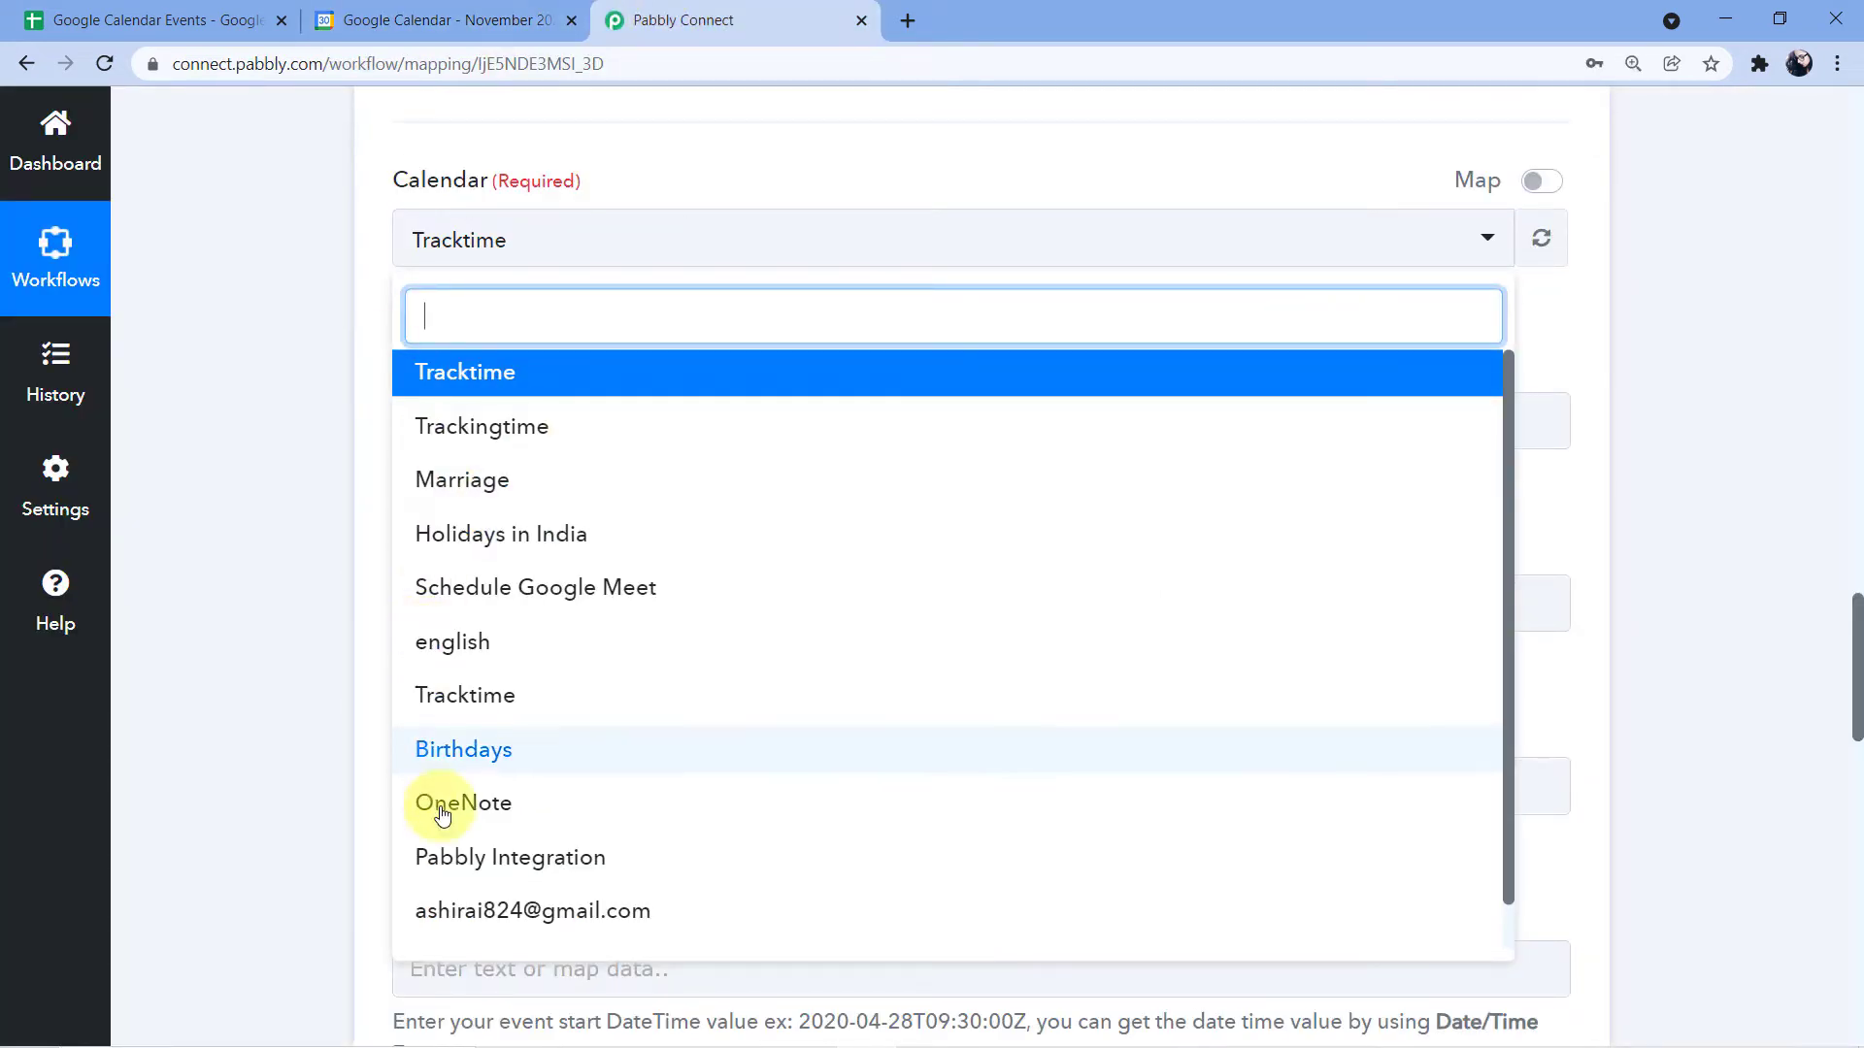
pyautogui.click(447, 19)
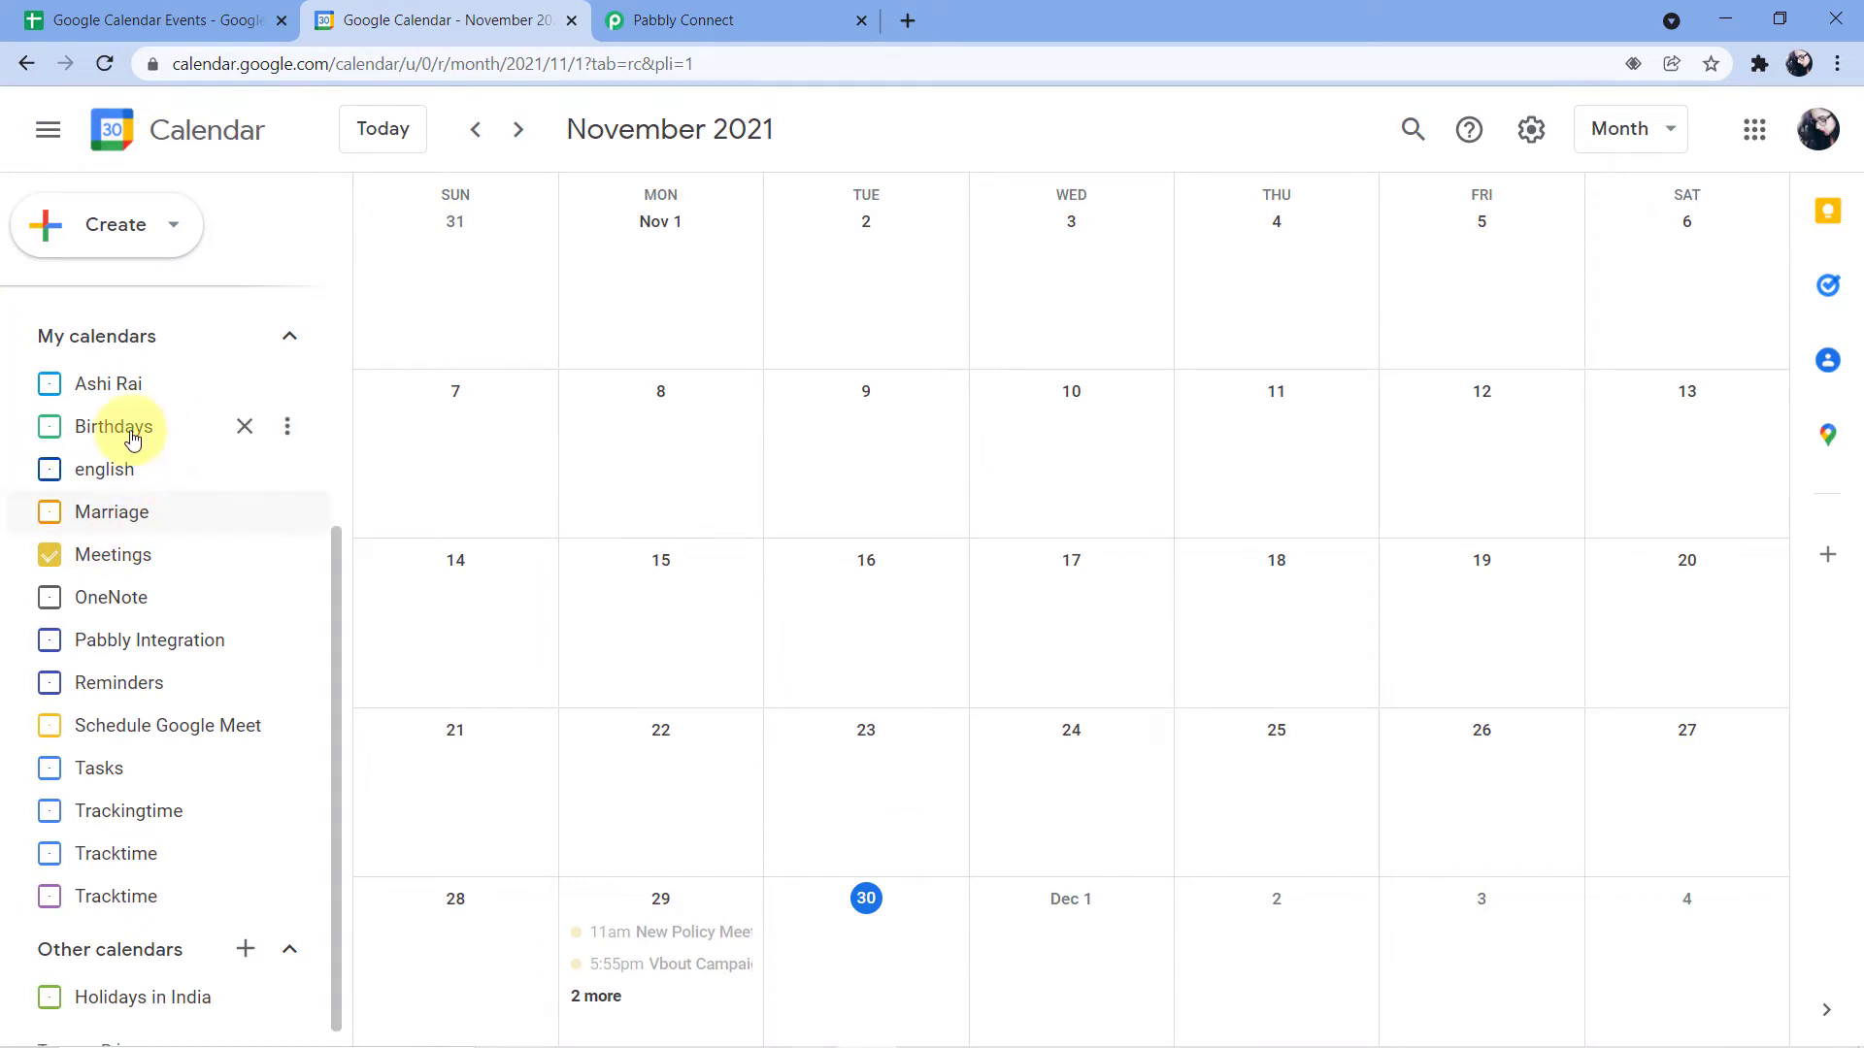
pyautogui.click(51, 559)
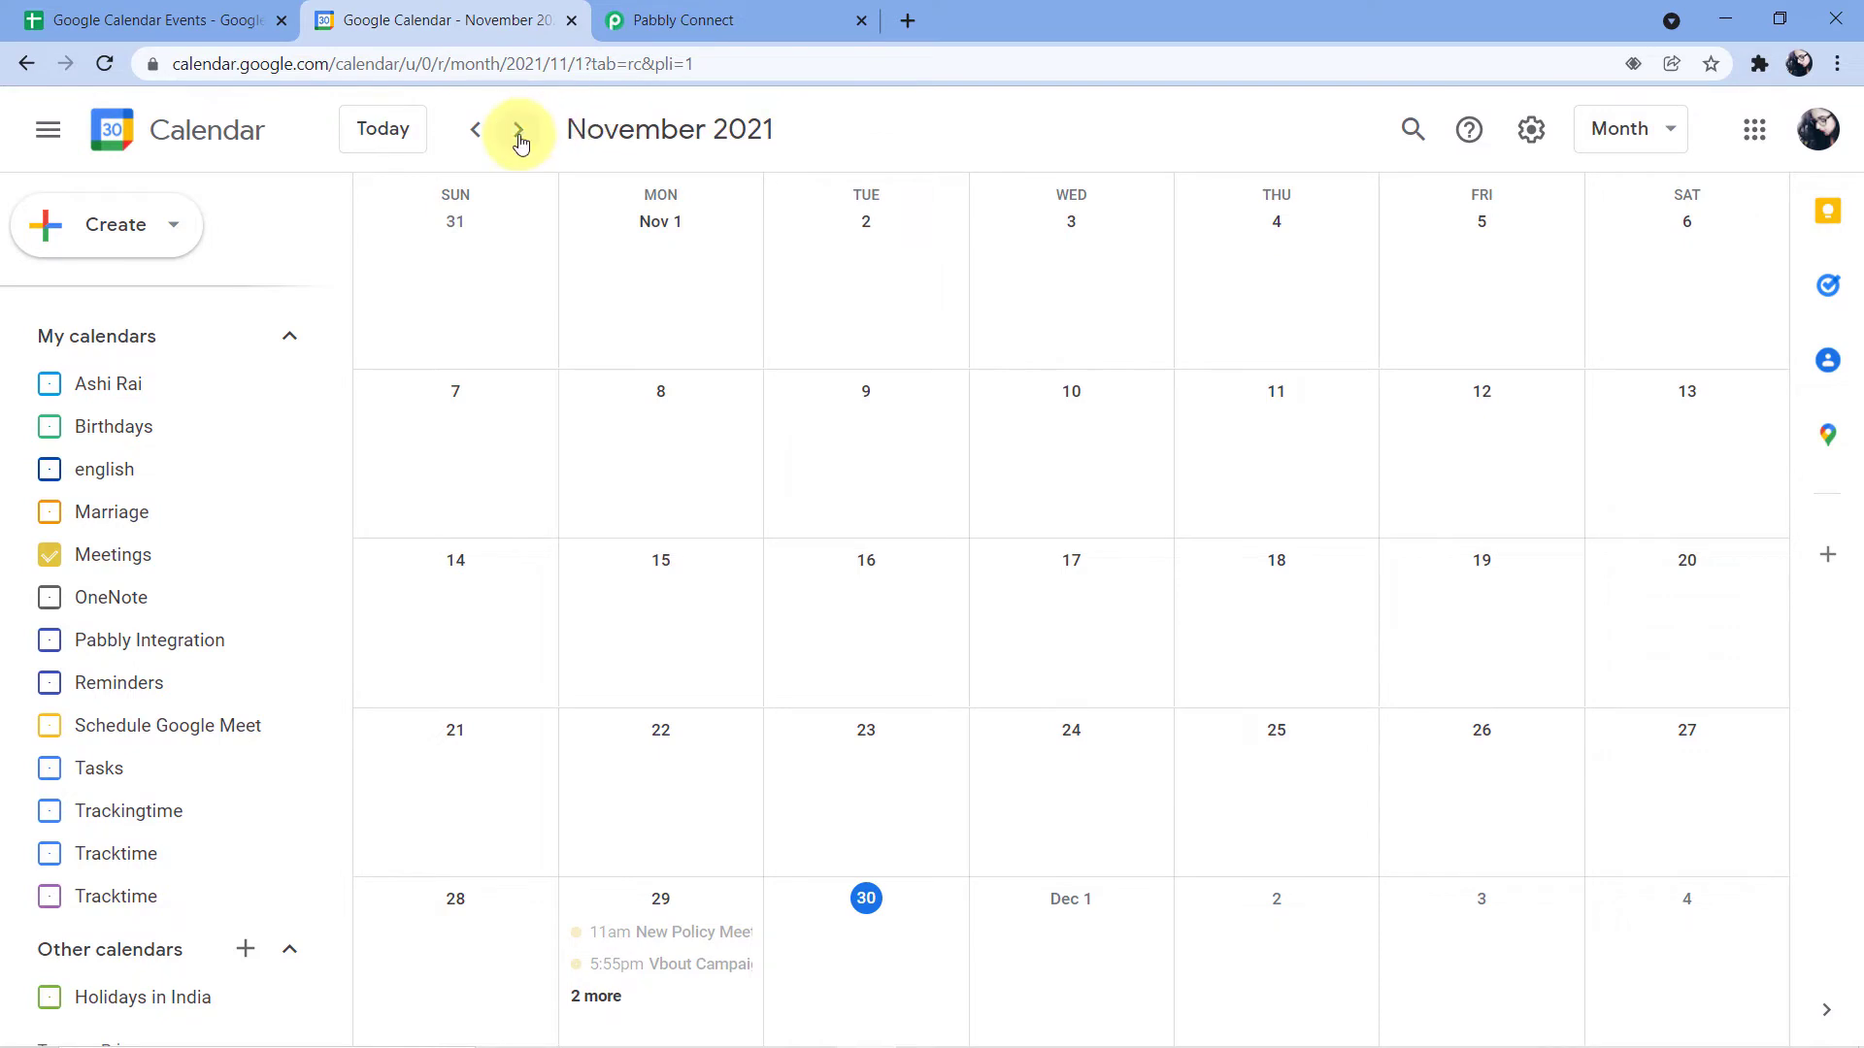
pyautogui.click(163, 20)
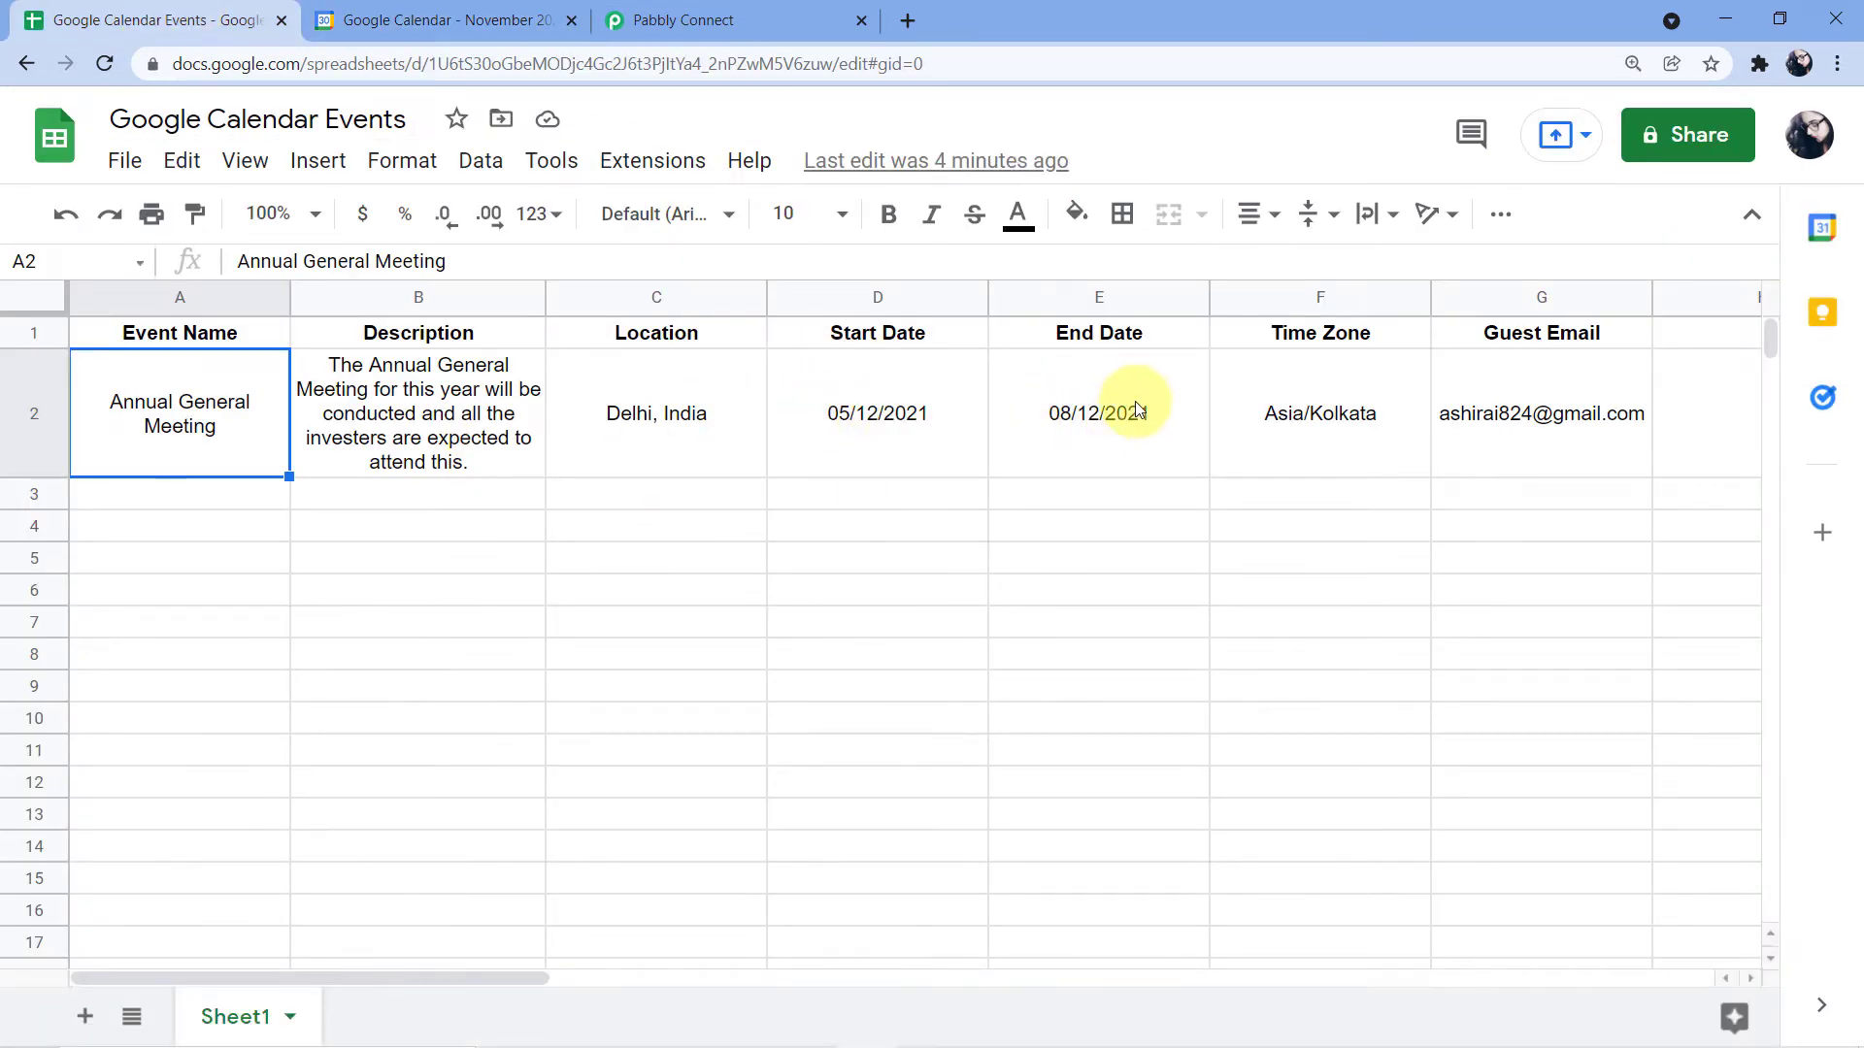
pyautogui.click(524, 19)
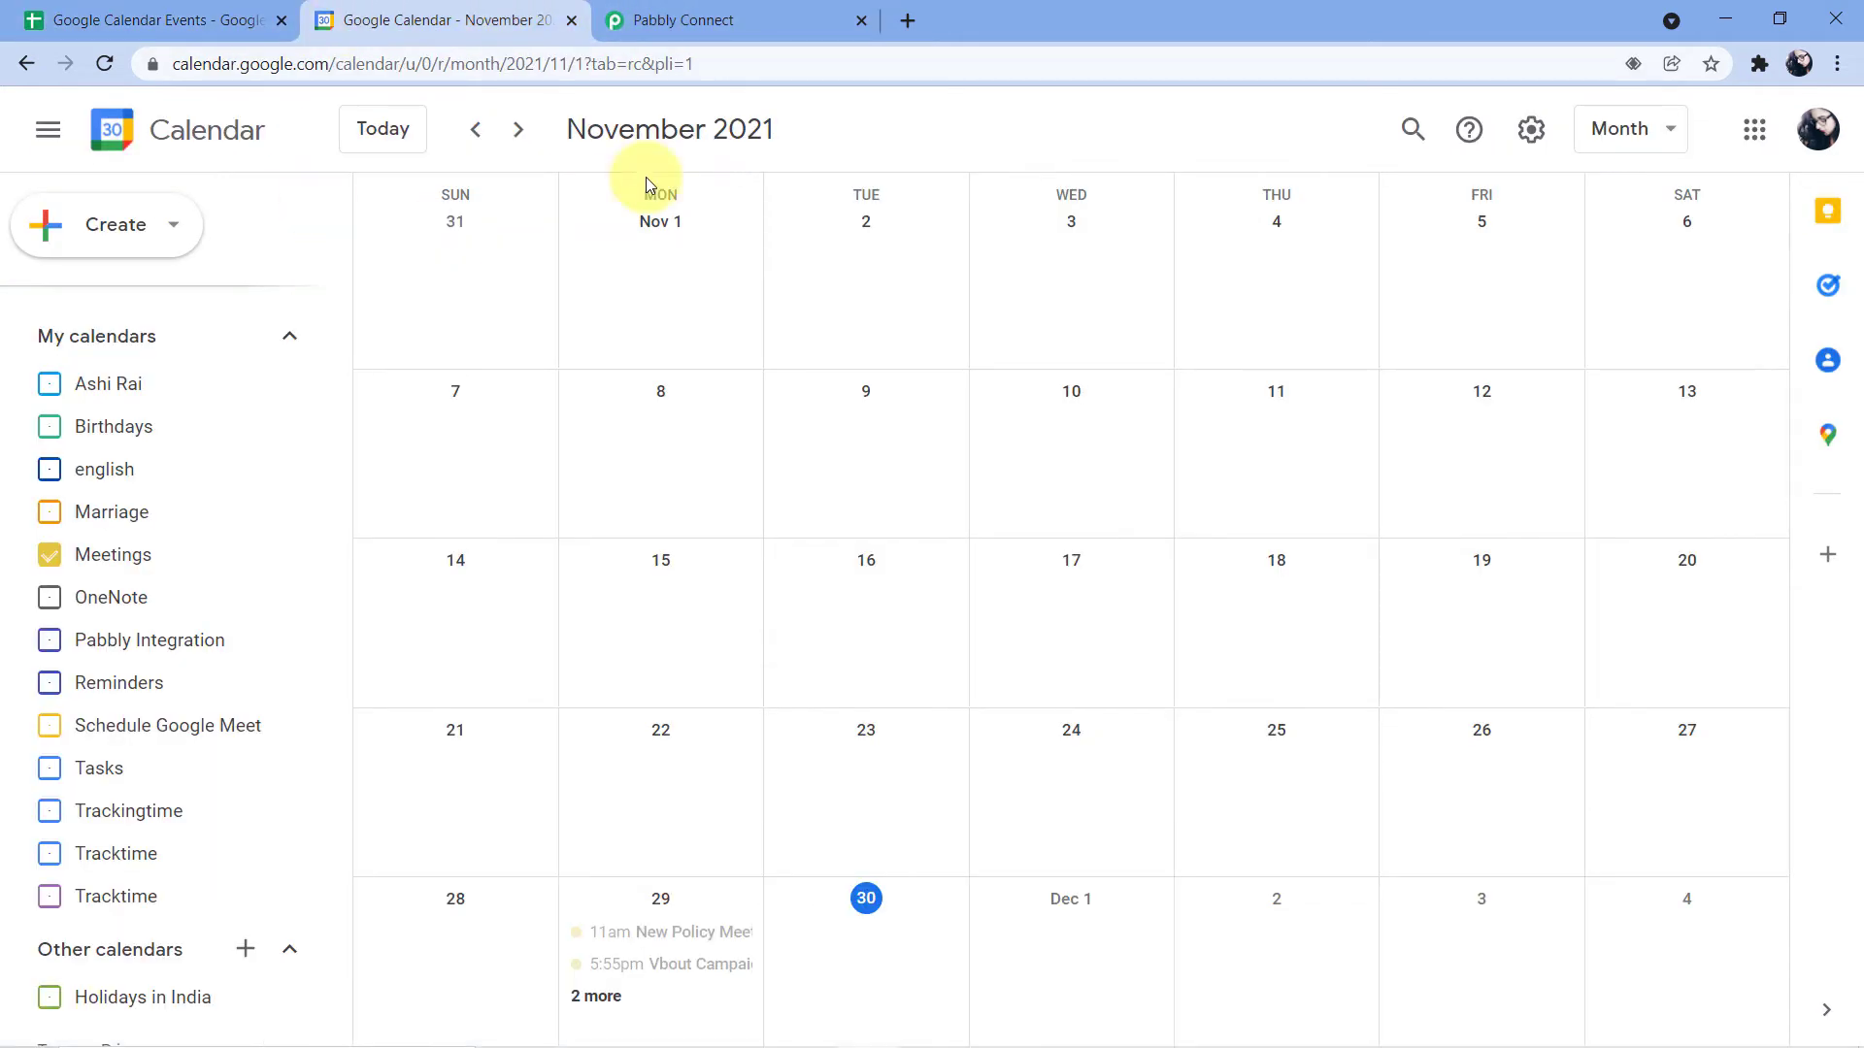
pyautogui.click(512, 131)
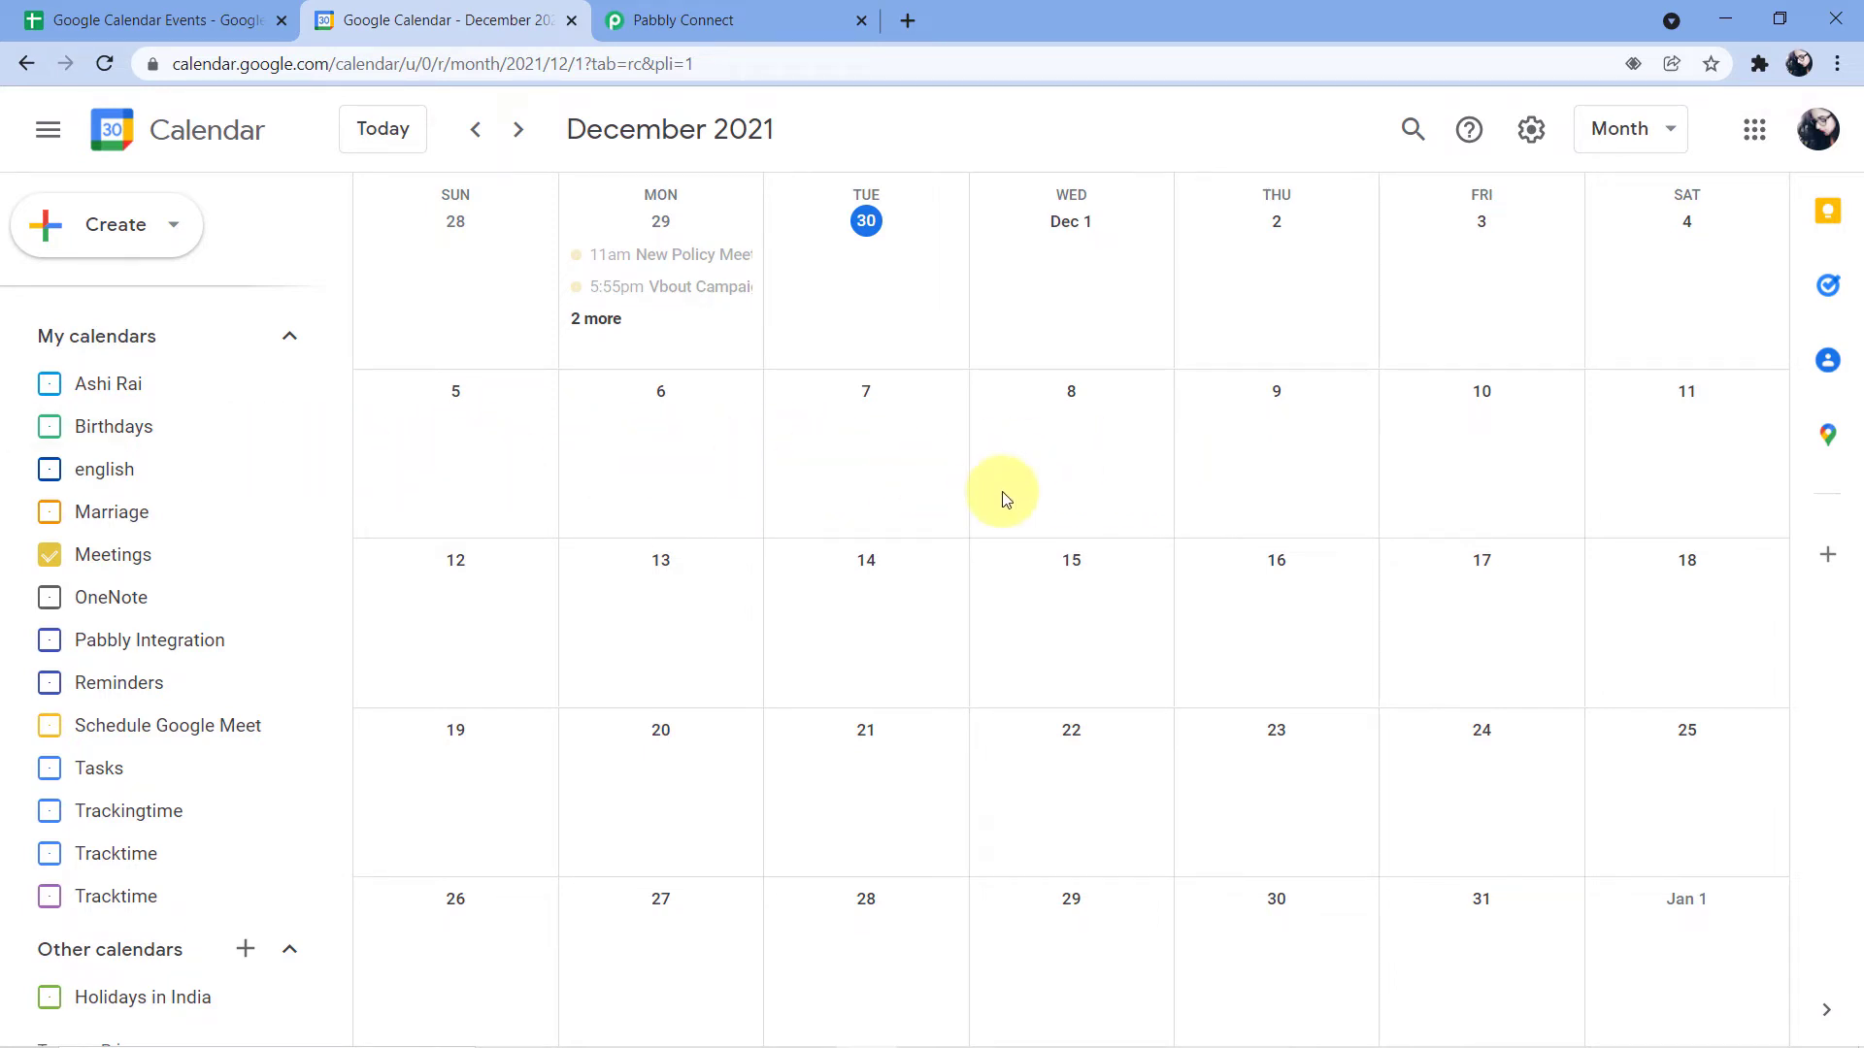
# Step: Return to Pabbly Connect and choose Meetings as the calendar for the Create an Event action
pyautogui.click(724, 17)
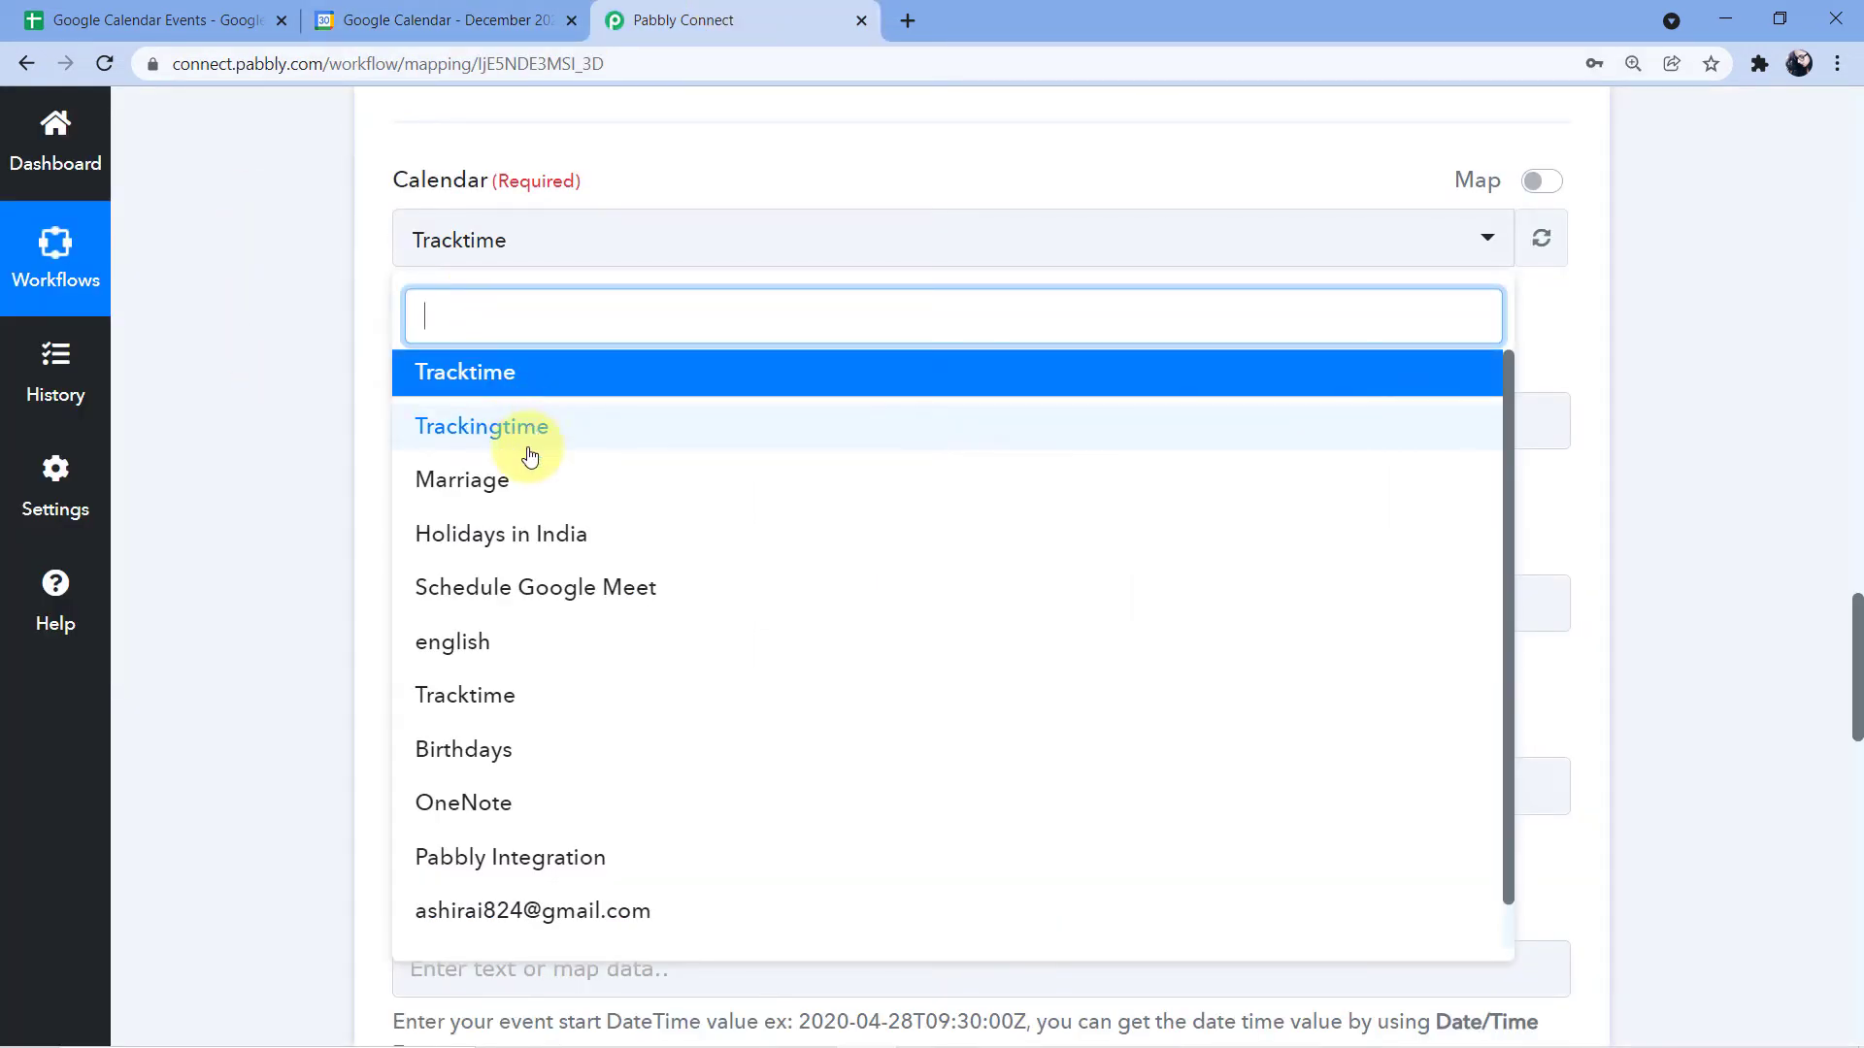
pyautogui.scroll(-1, 531, 452)
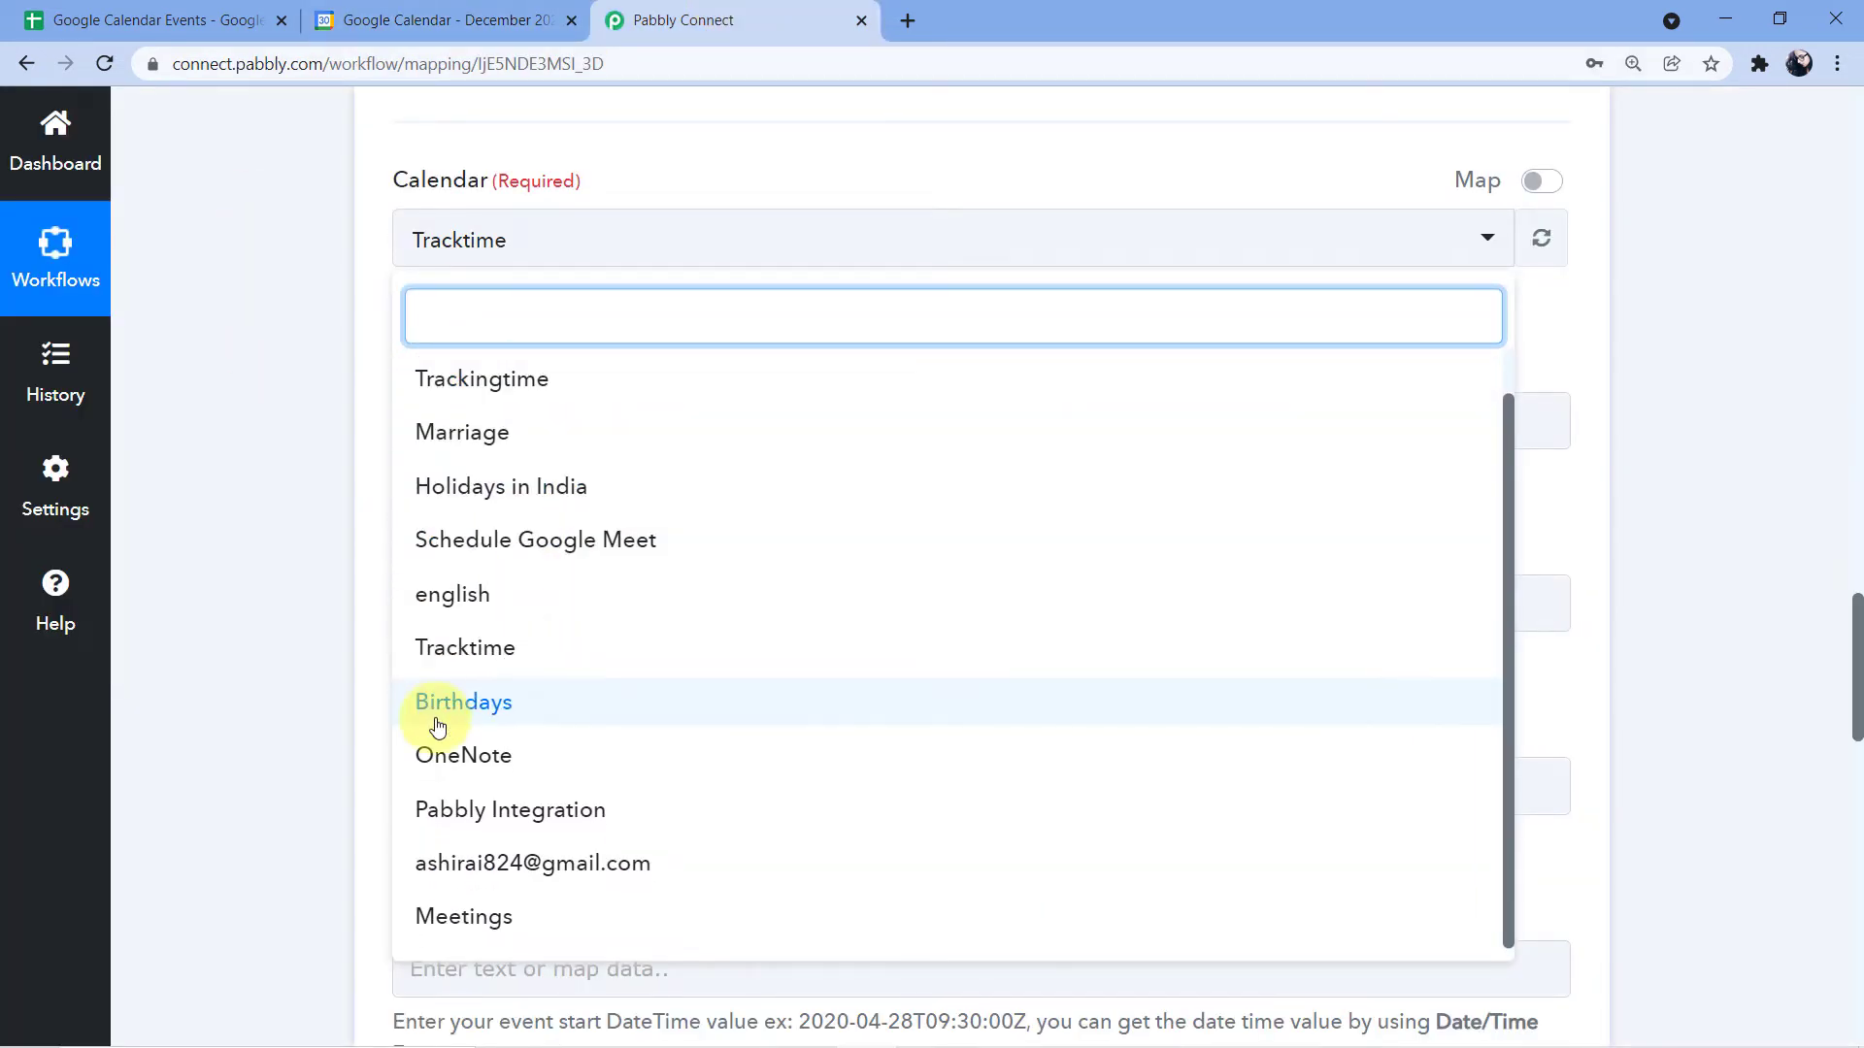
pyautogui.click(439, 913)
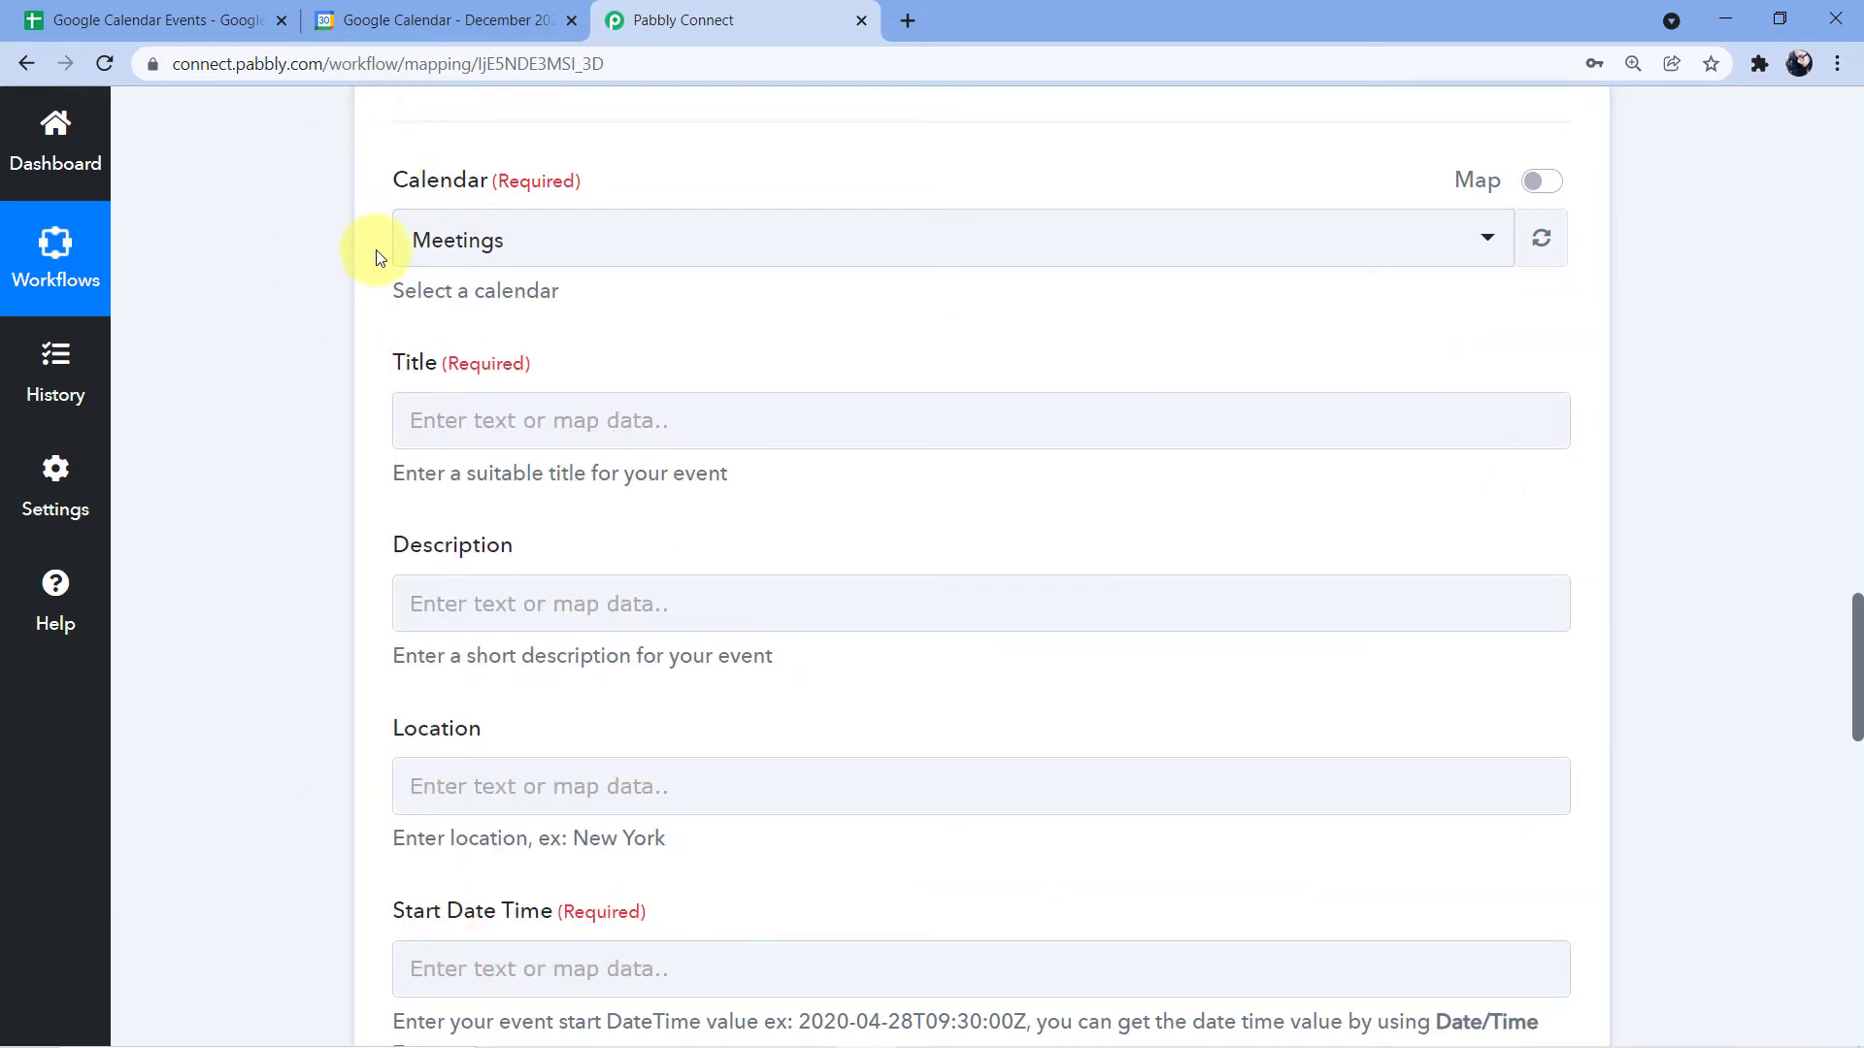
pyautogui.click(447, 20)
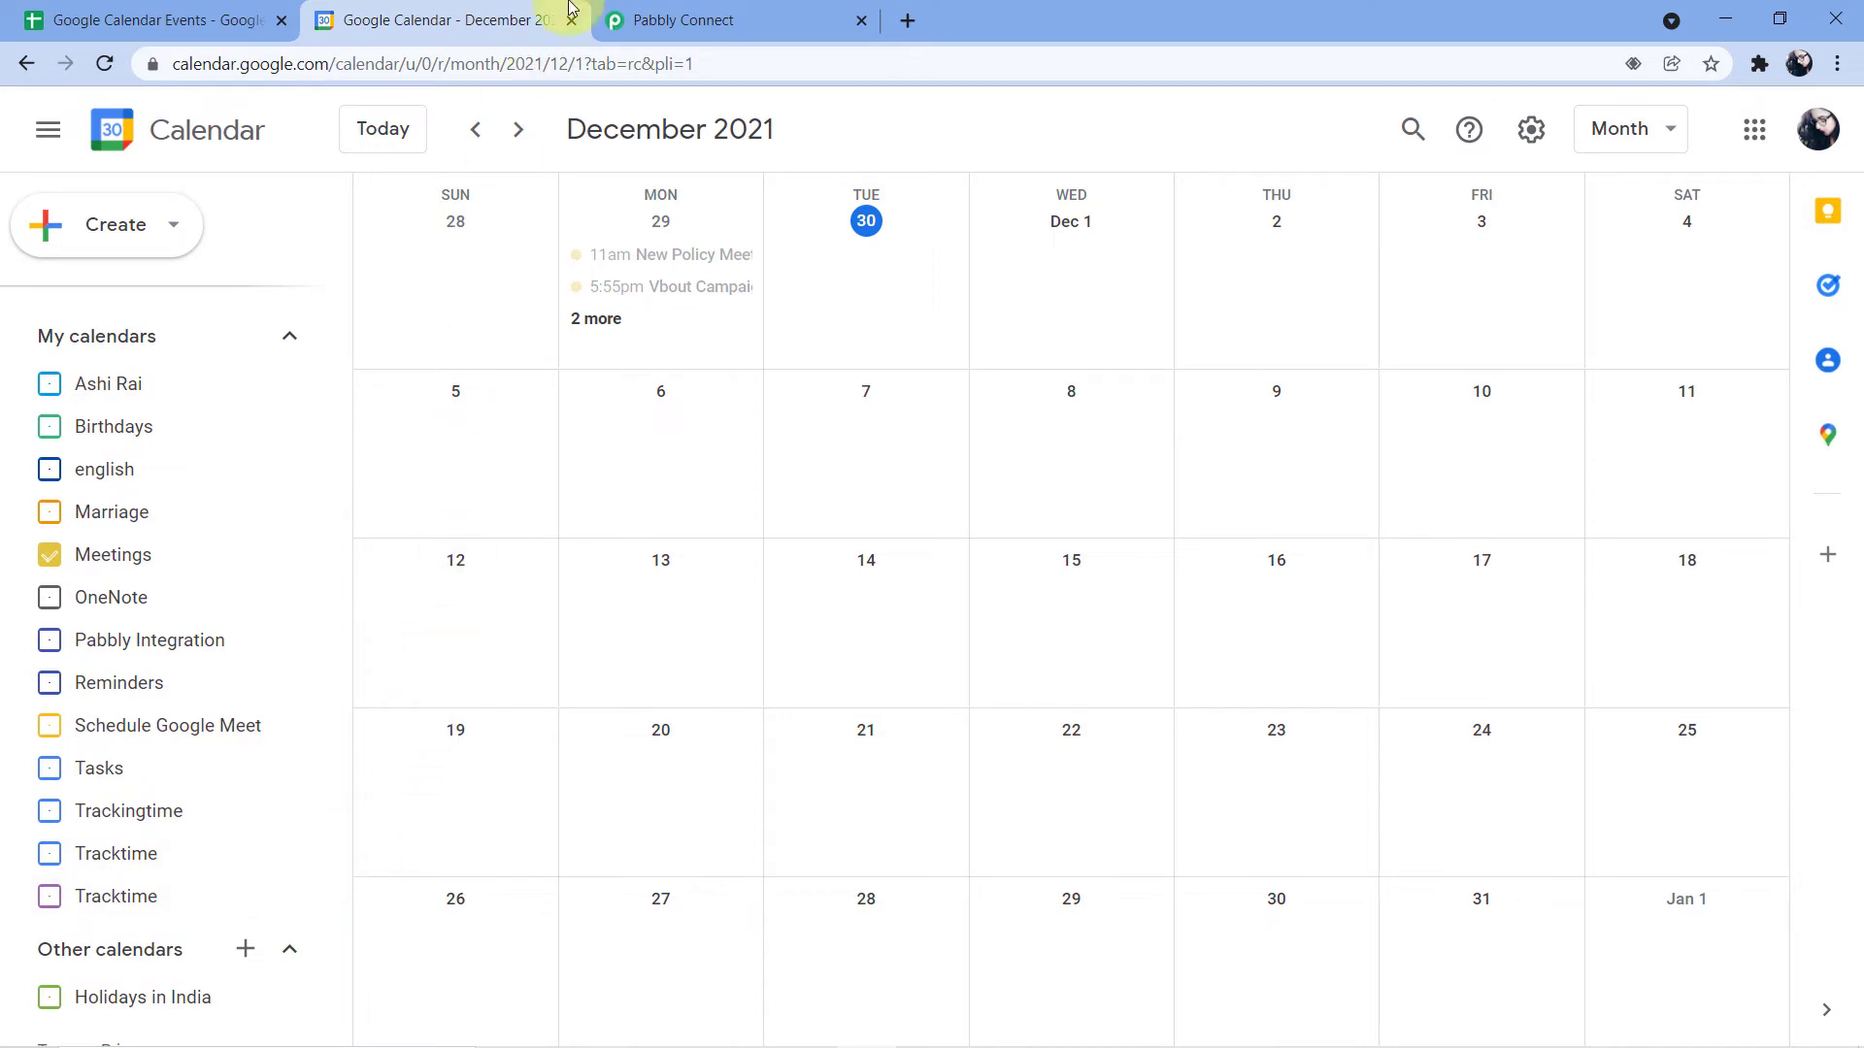
pyautogui.click(748, 15)
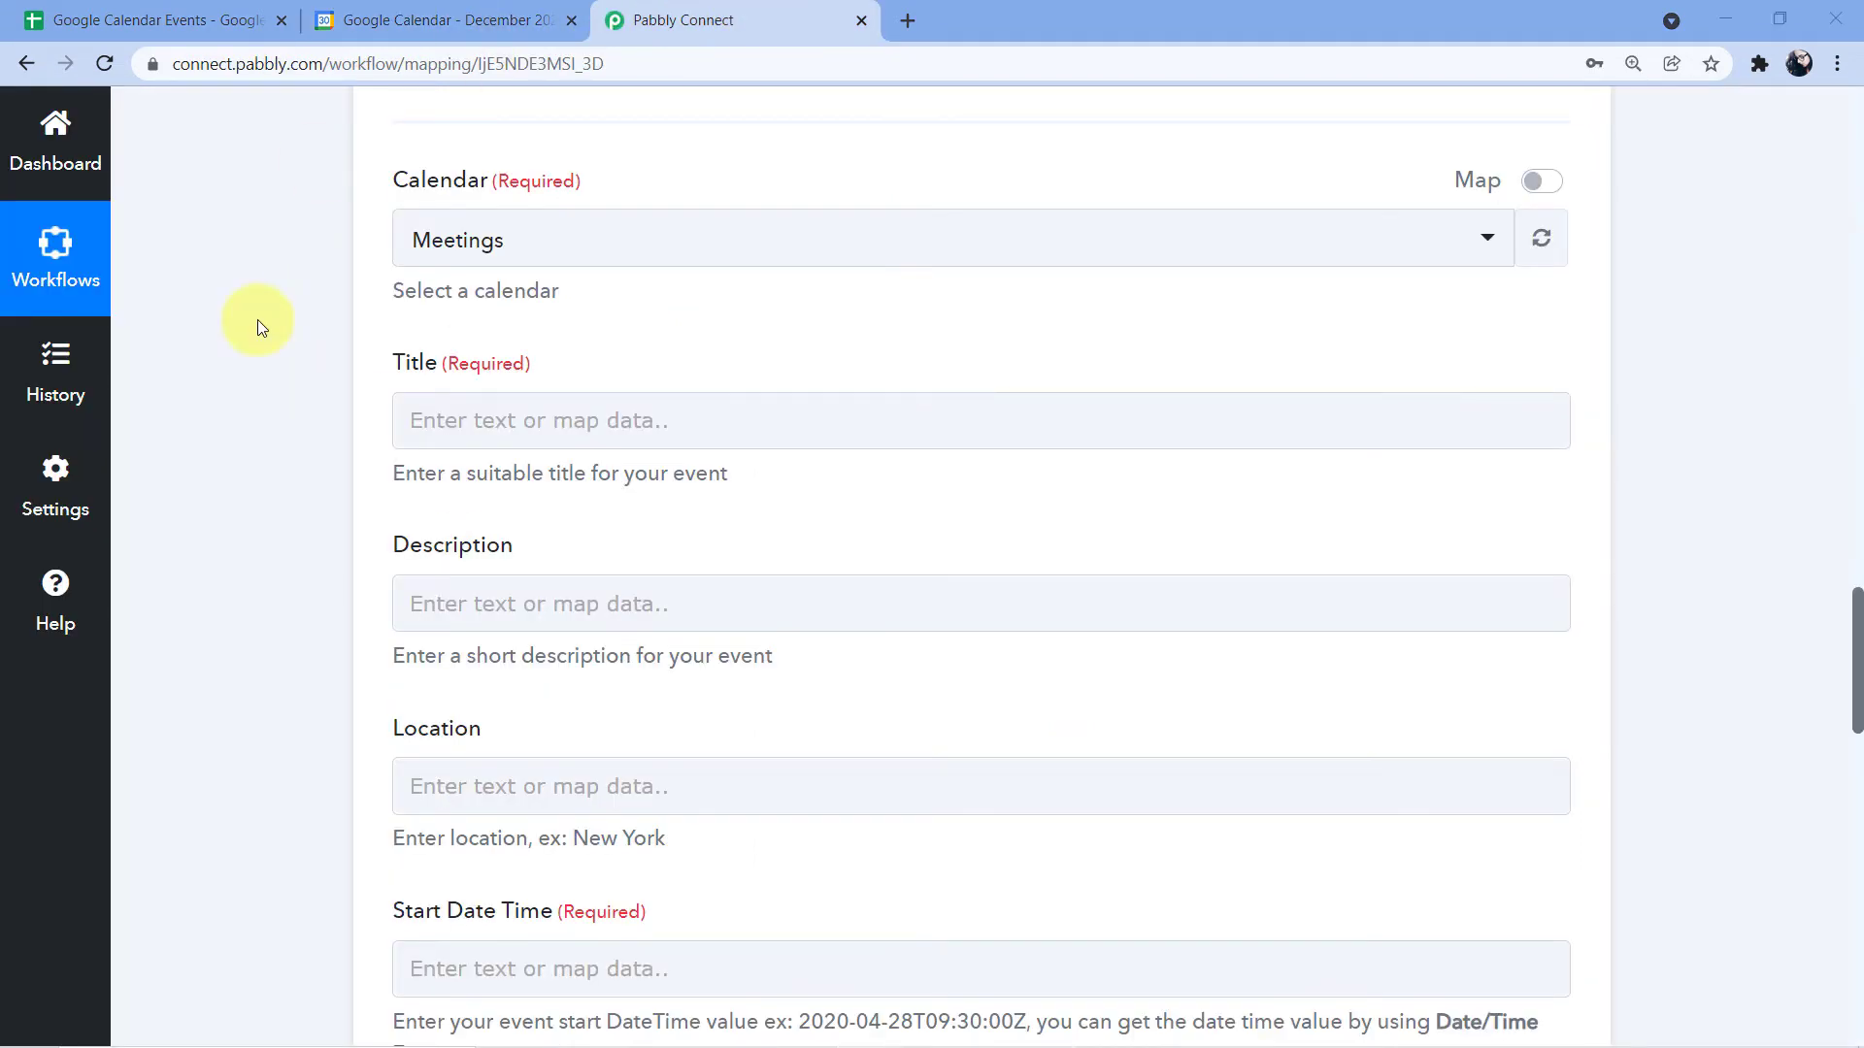
# Step: Review the Create an Event fields from Title to Guests and compare them with the columns in the Google Sheet
pyautogui.scroll(-1, 277, 341)
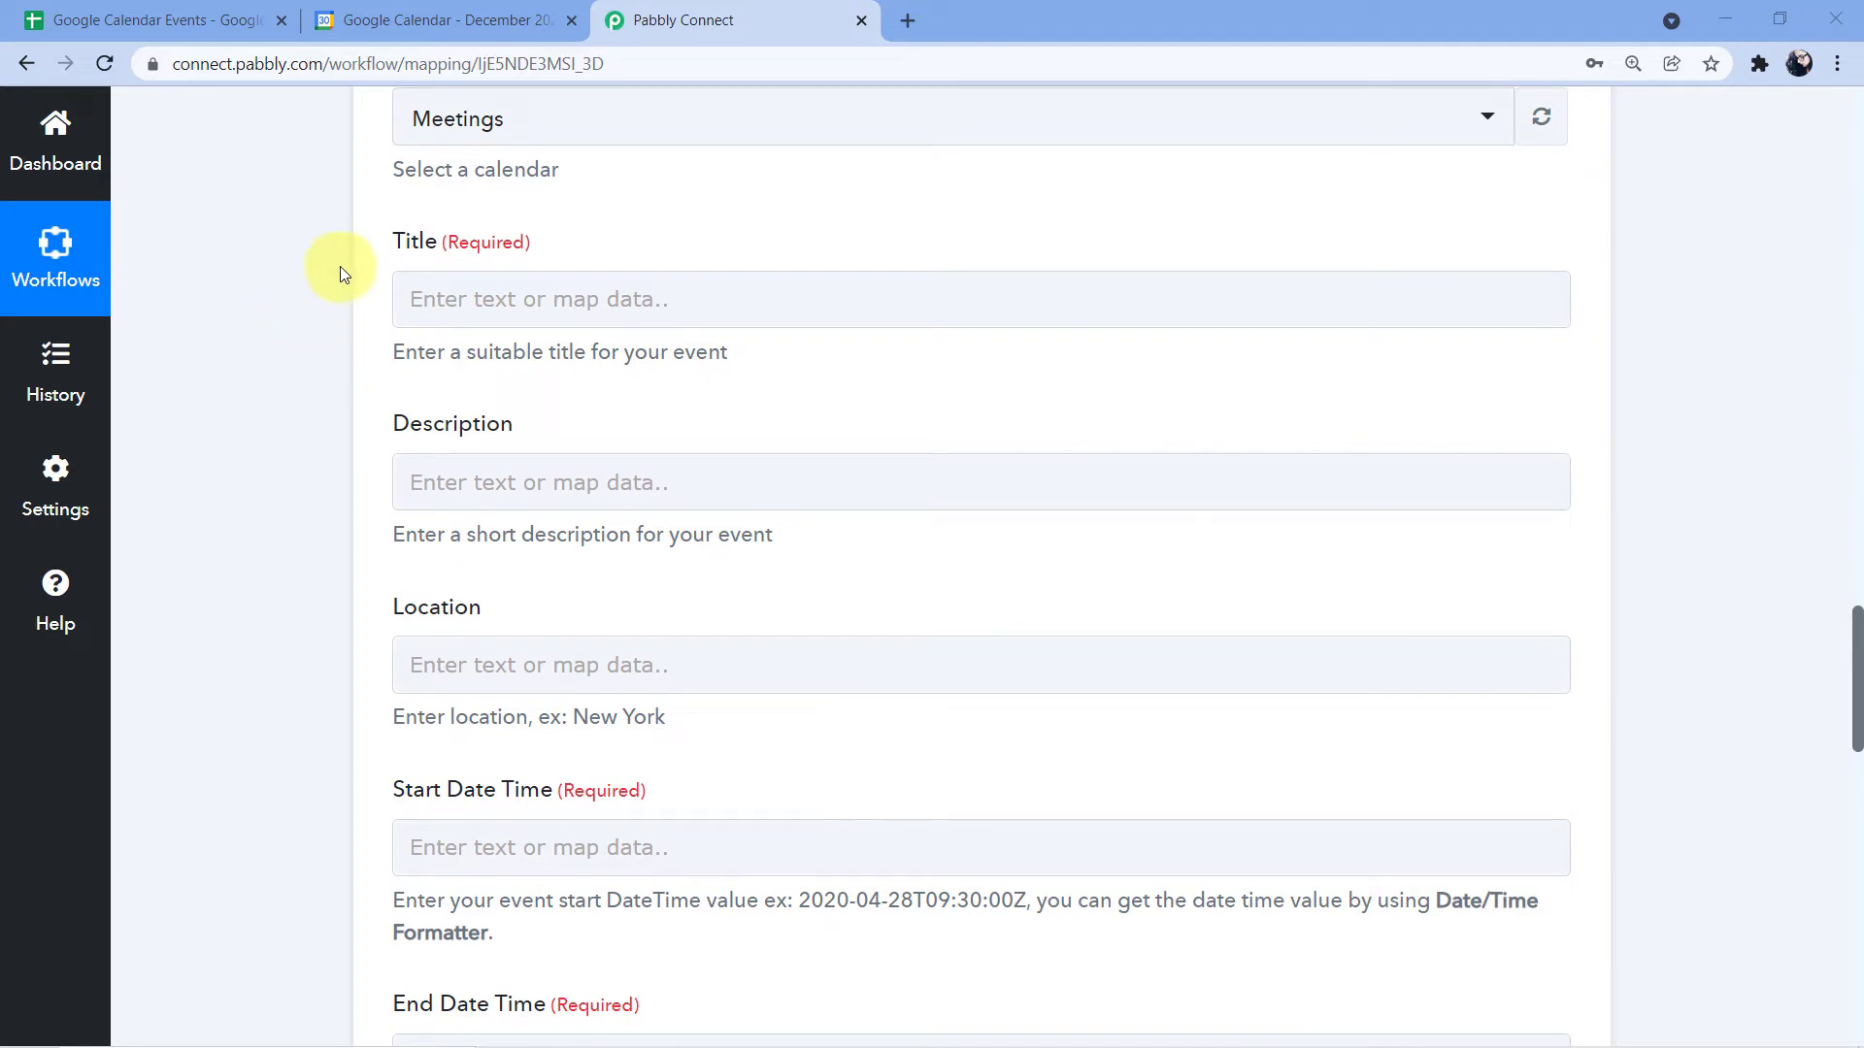
pyautogui.scroll(-2, 324, 384)
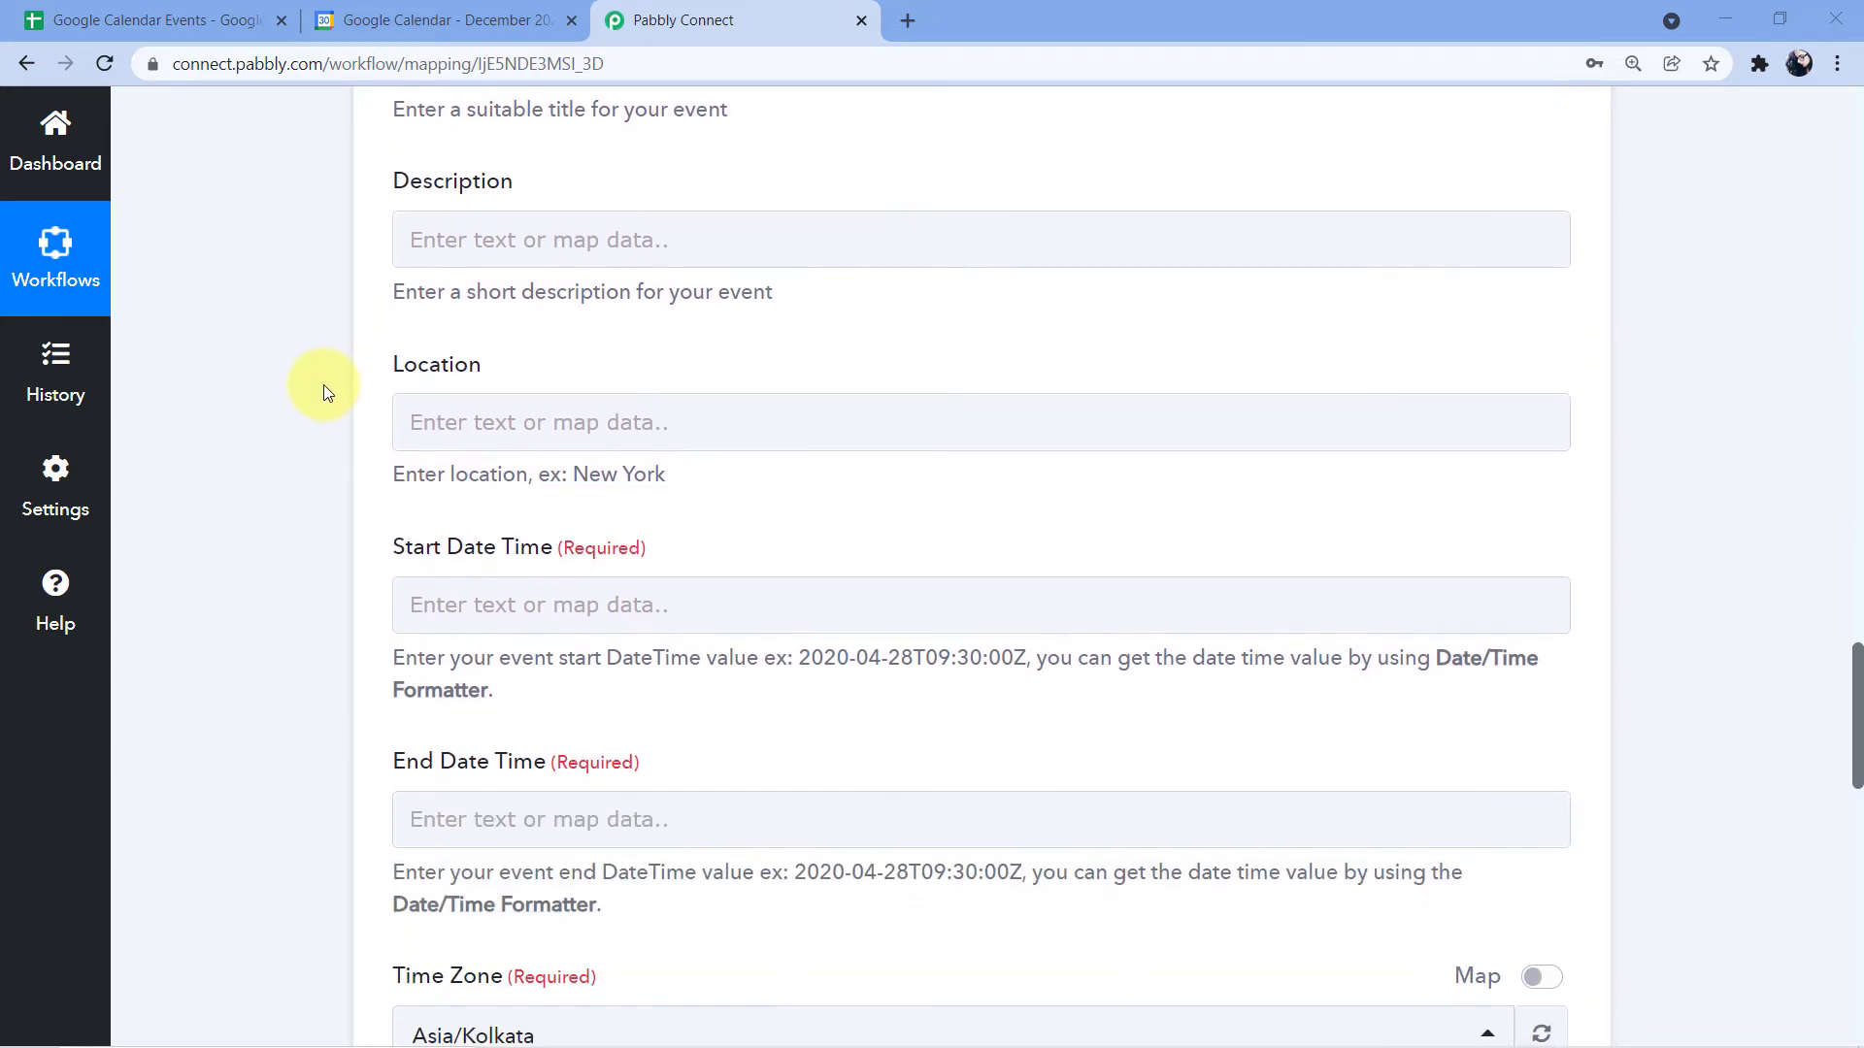
pyautogui.scroll(1, 324, 385)
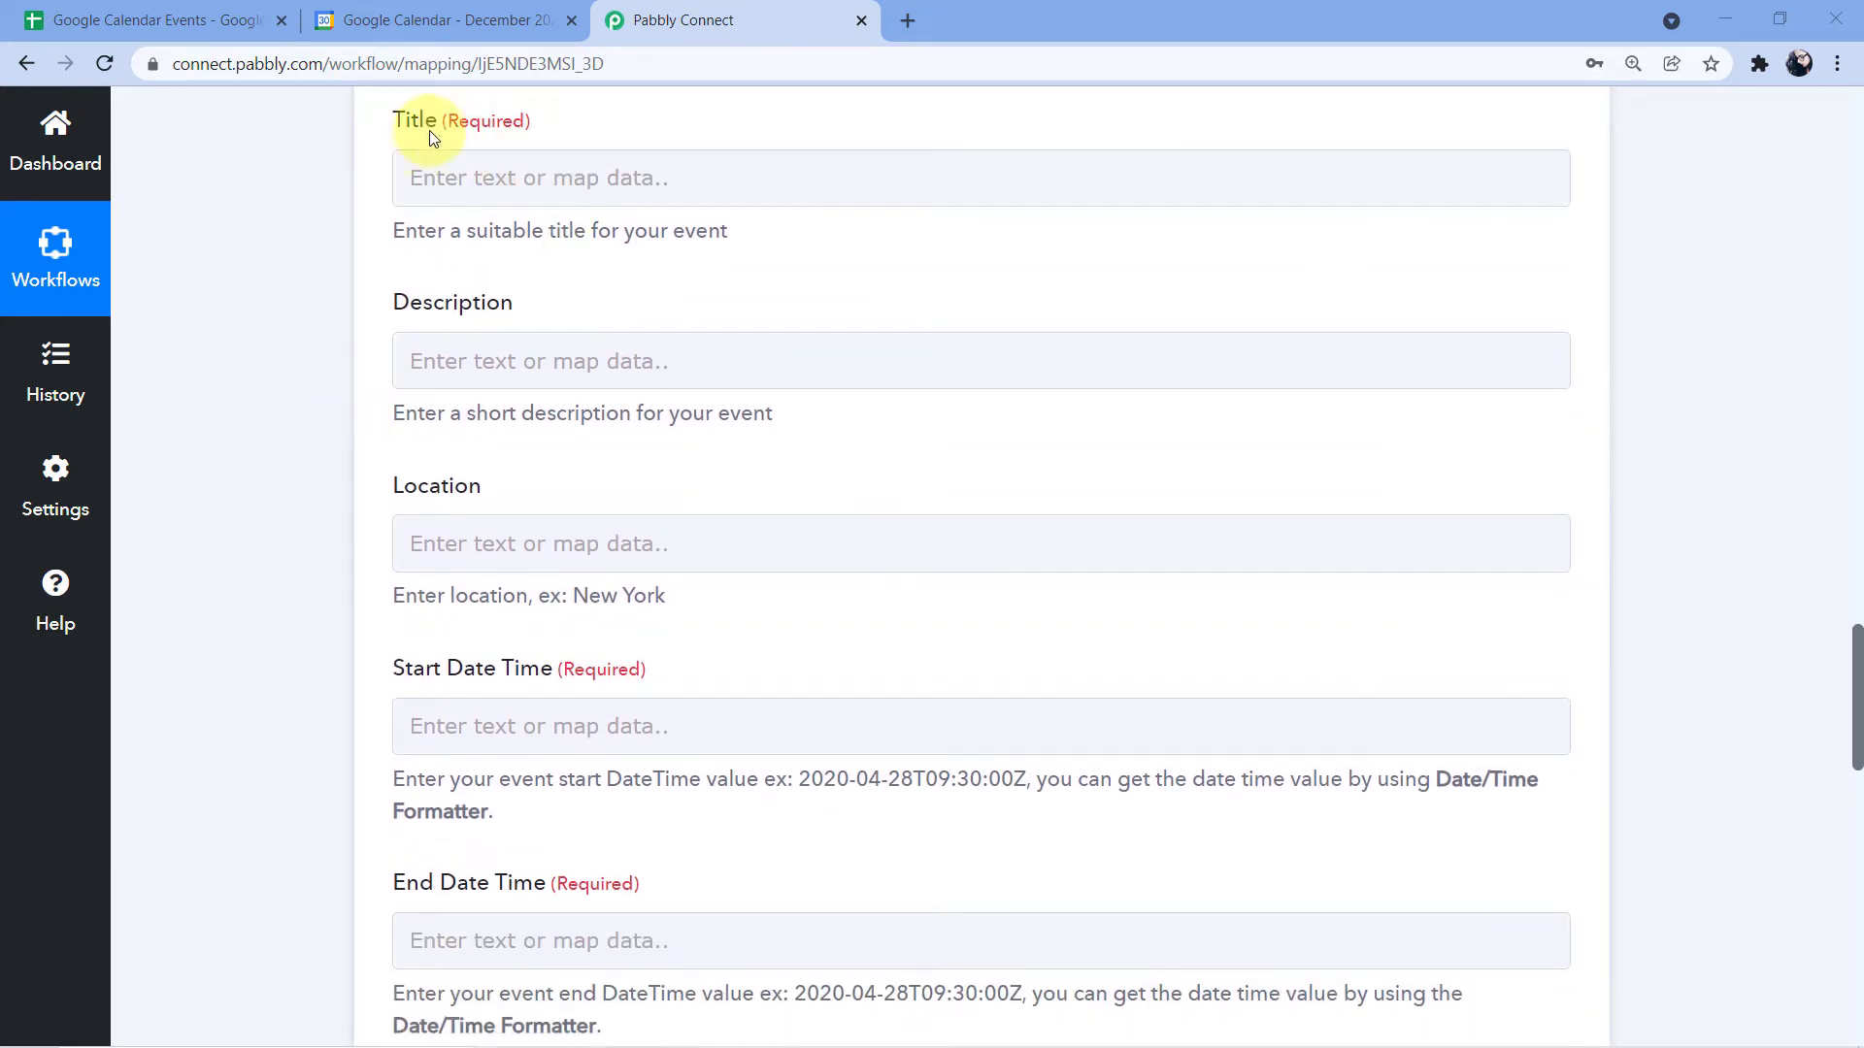
pyautogui.scroll(-1, 284, 458)
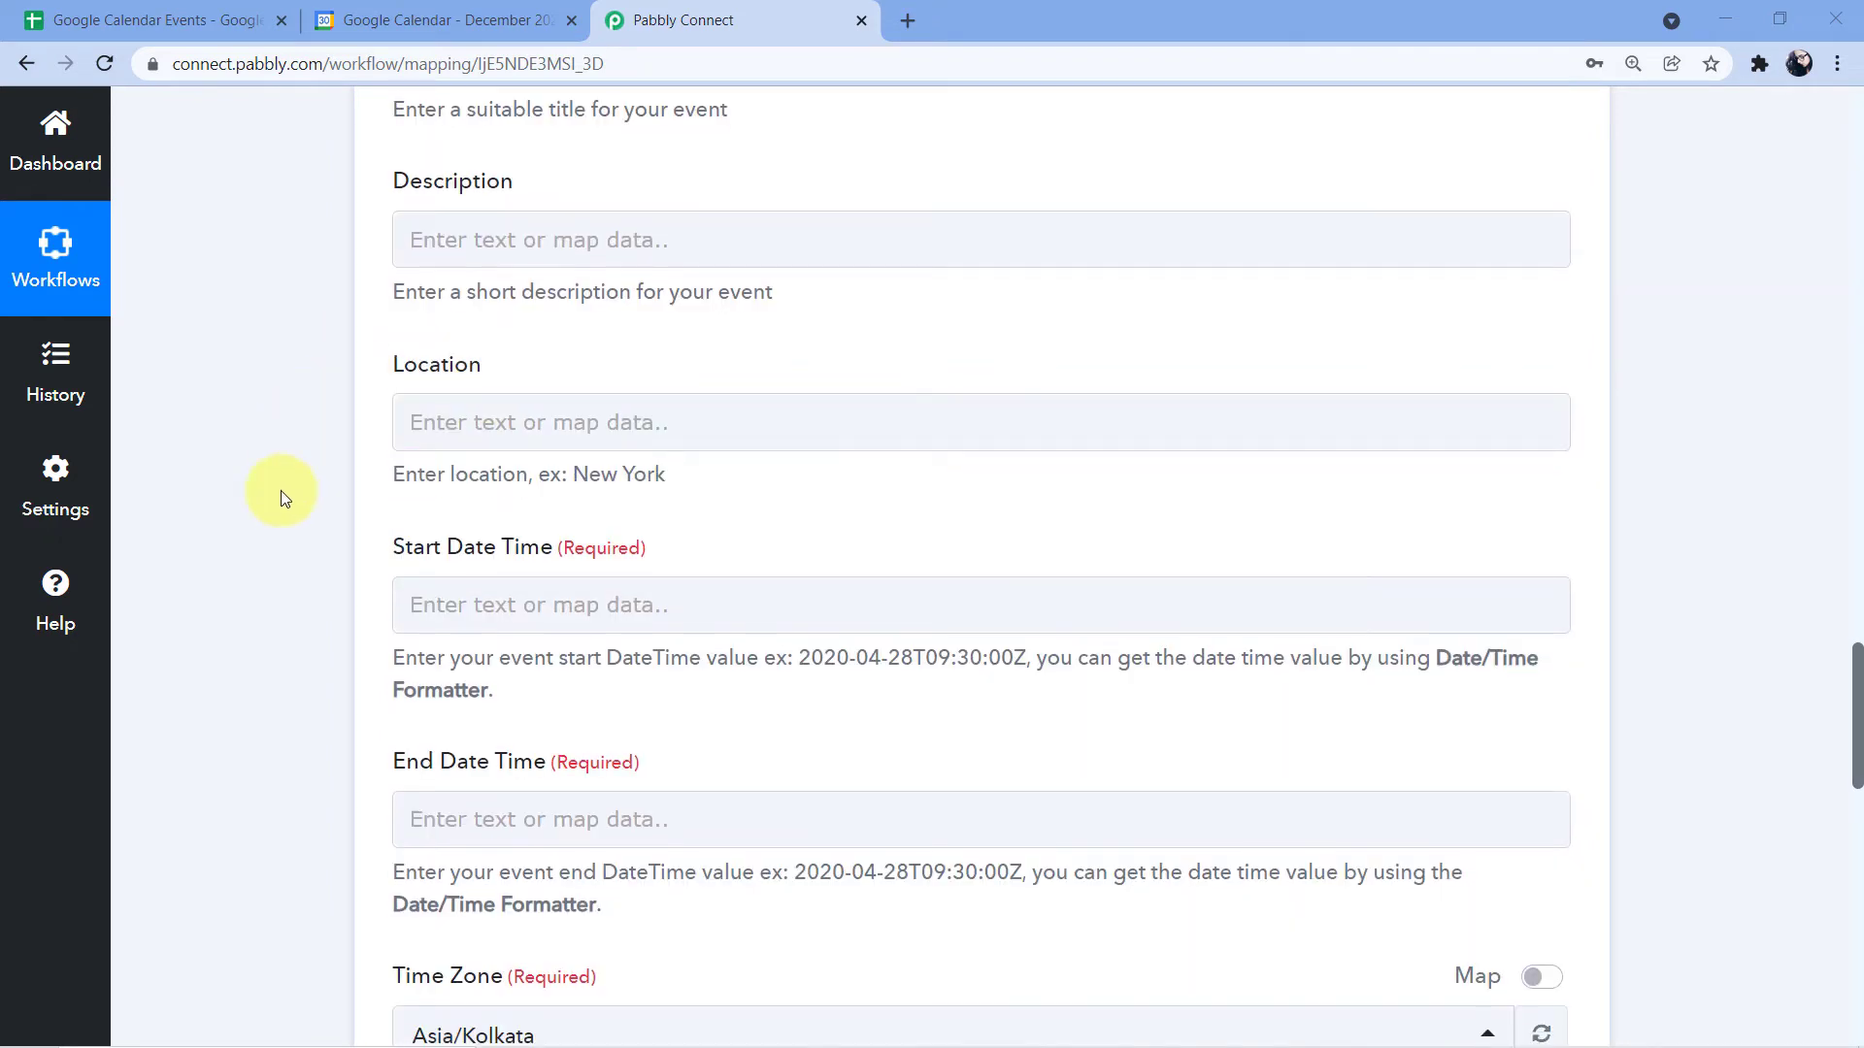
pyautogui.scroll(-1, 436, 583)
pyautogui.scroll(-2, 331, 652)
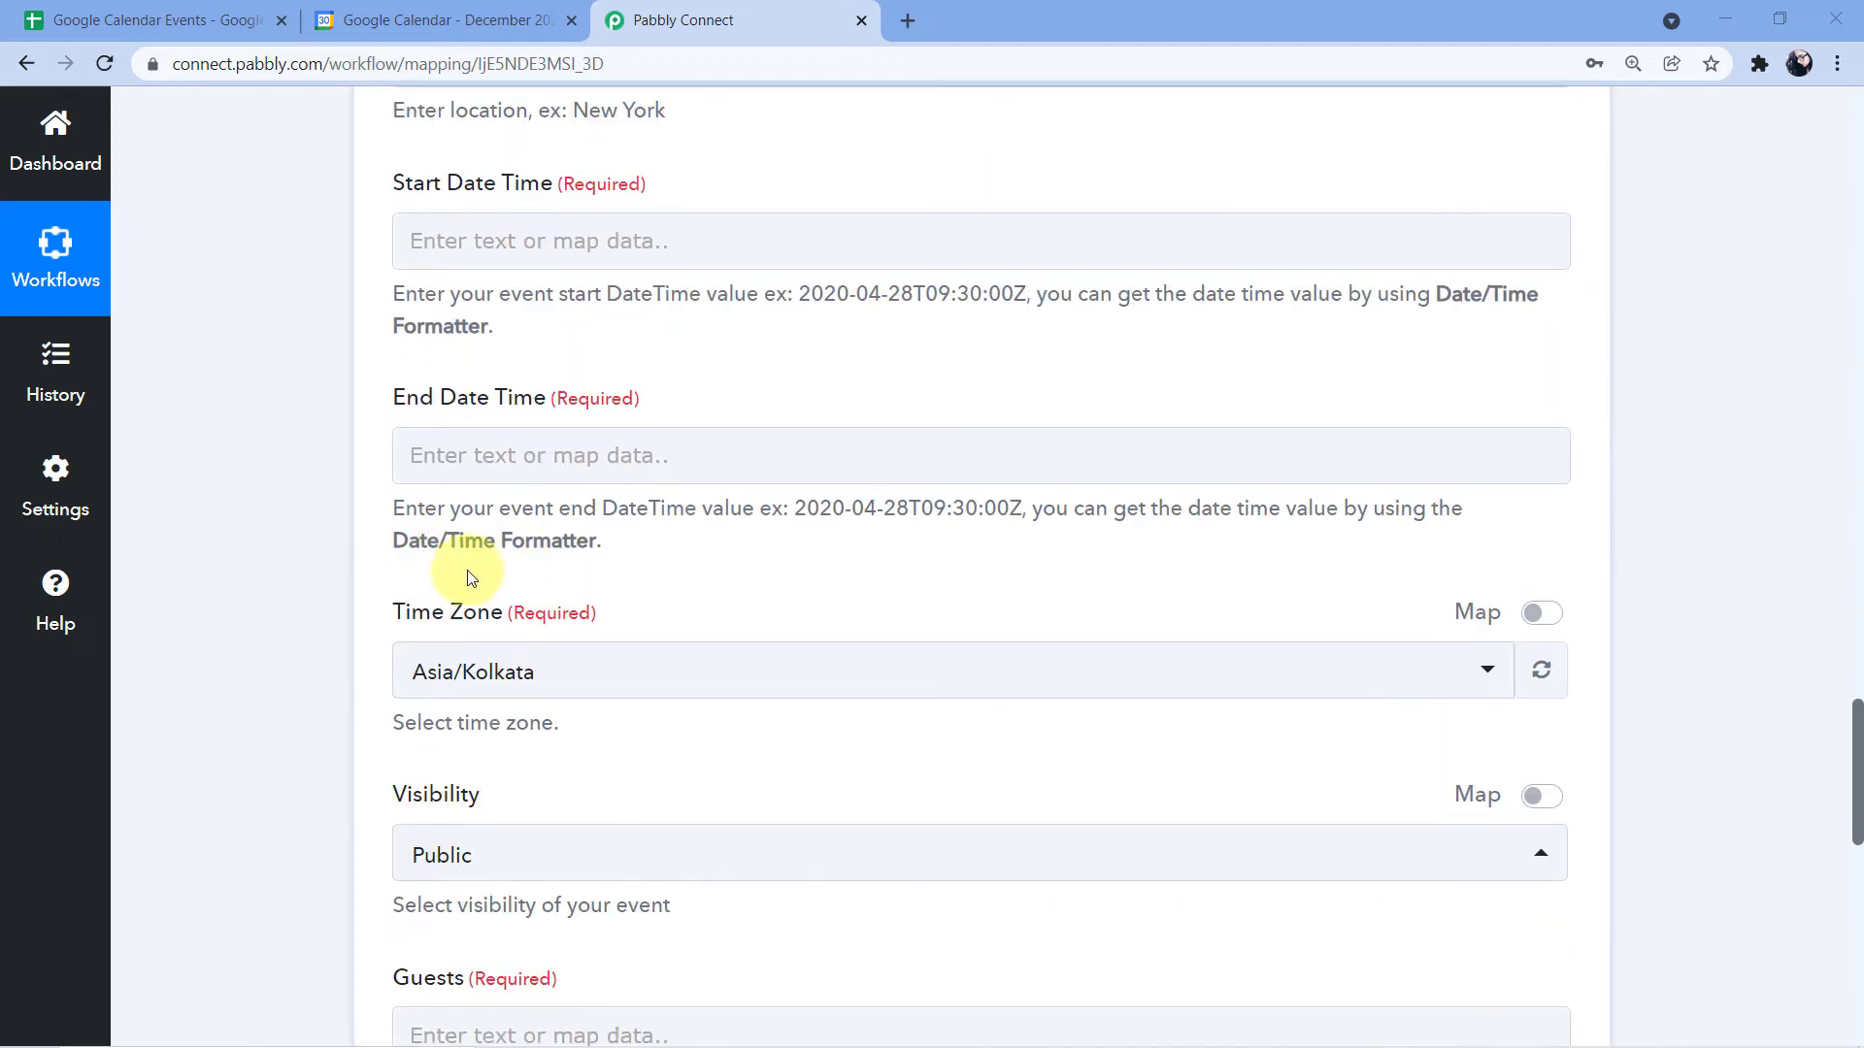
pyautogui.scroll(1, 303, 580)
pyautogui.scroll(3, 317, 461)
pyautogui.scroll(-1, 317, 461)
pyautogui.scroll(1, 316, 460)
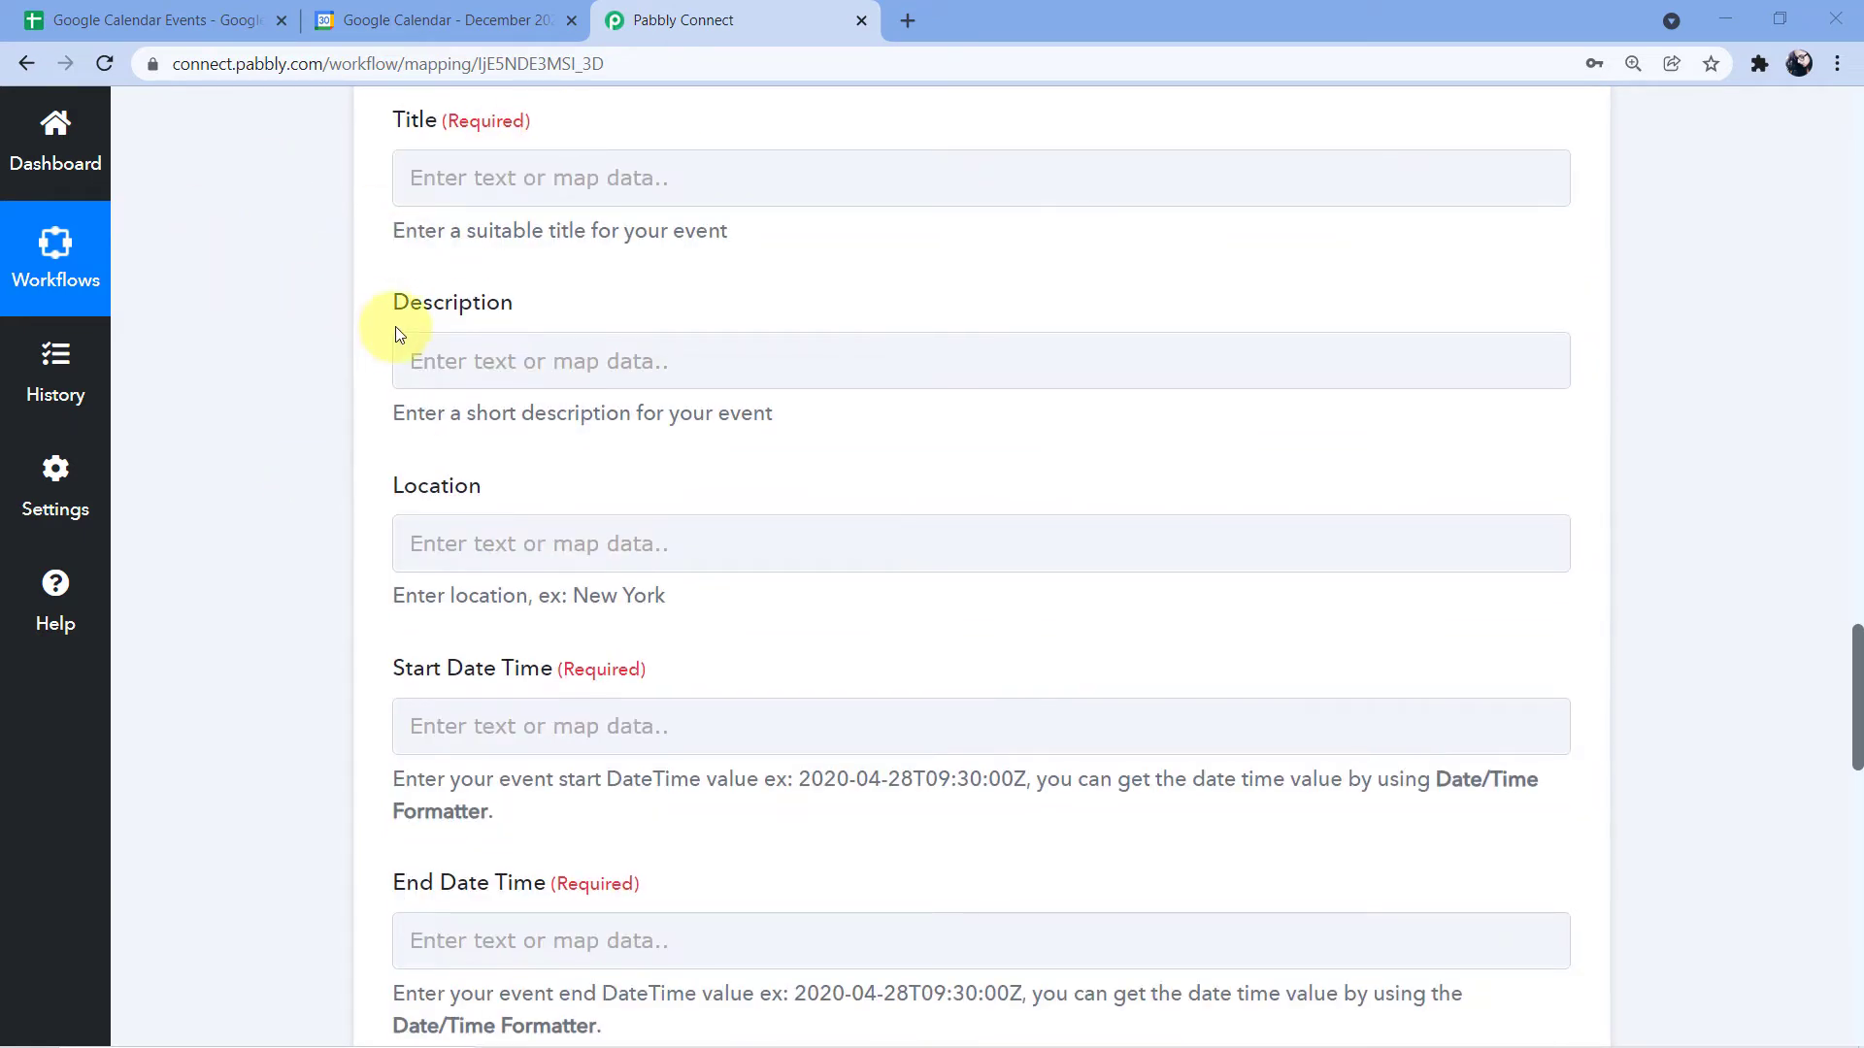
pyautogui.click(127, 19)
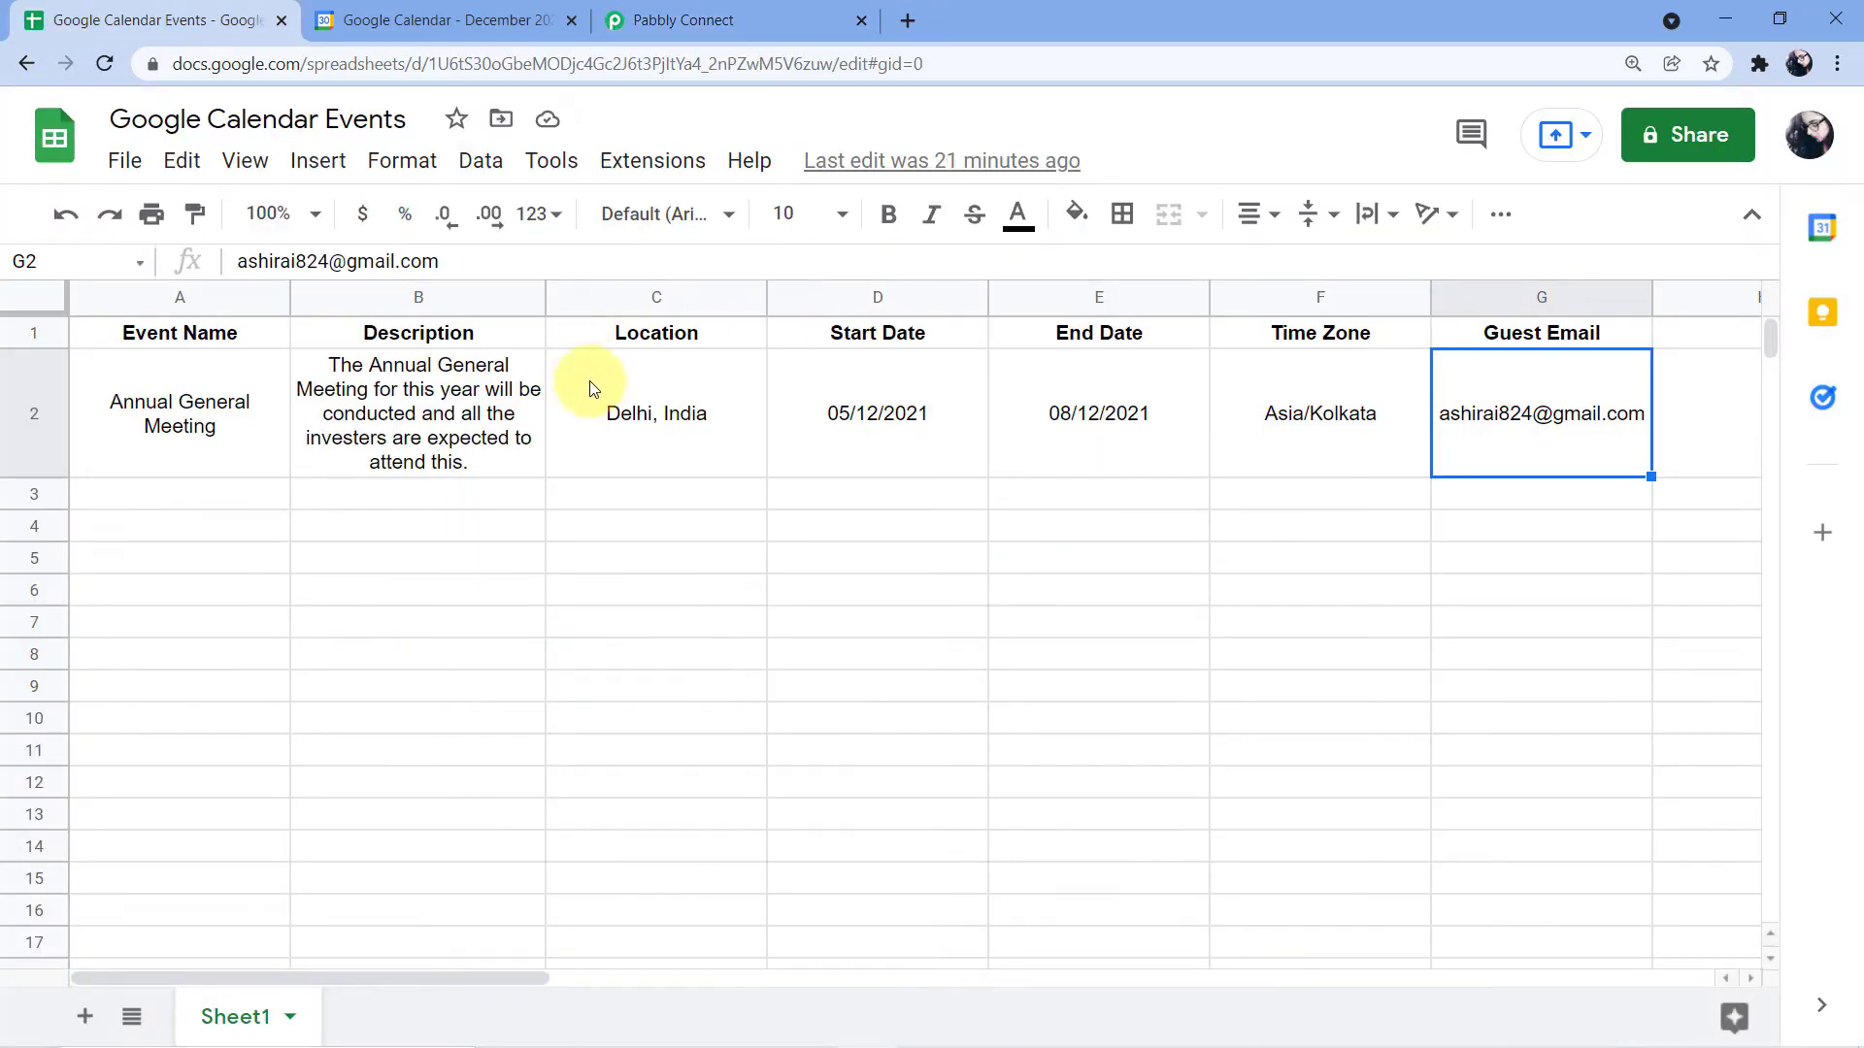
pyautogui.click(617, 16)
pyautogui.scroll(4, 299, 371)
pyautogui.scroll(-3, 299, 371)
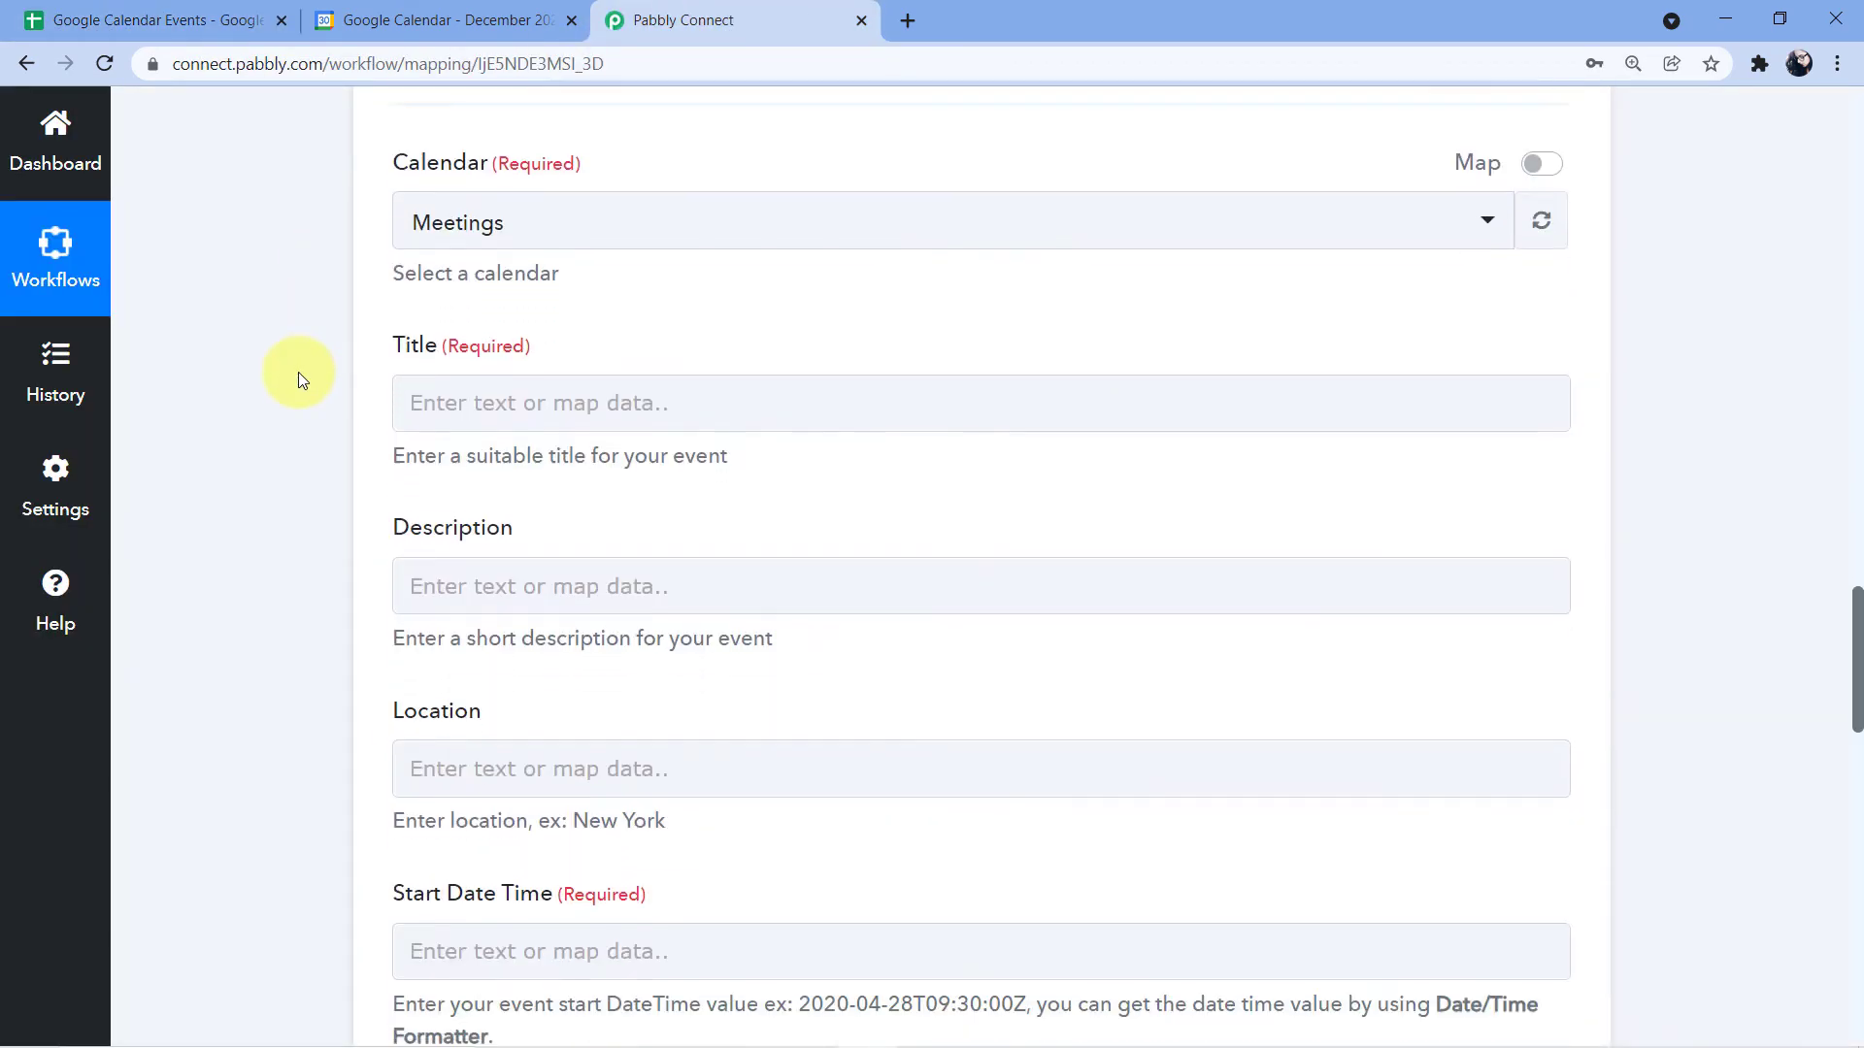
pyautogui.scroll(-1, 502, 202)
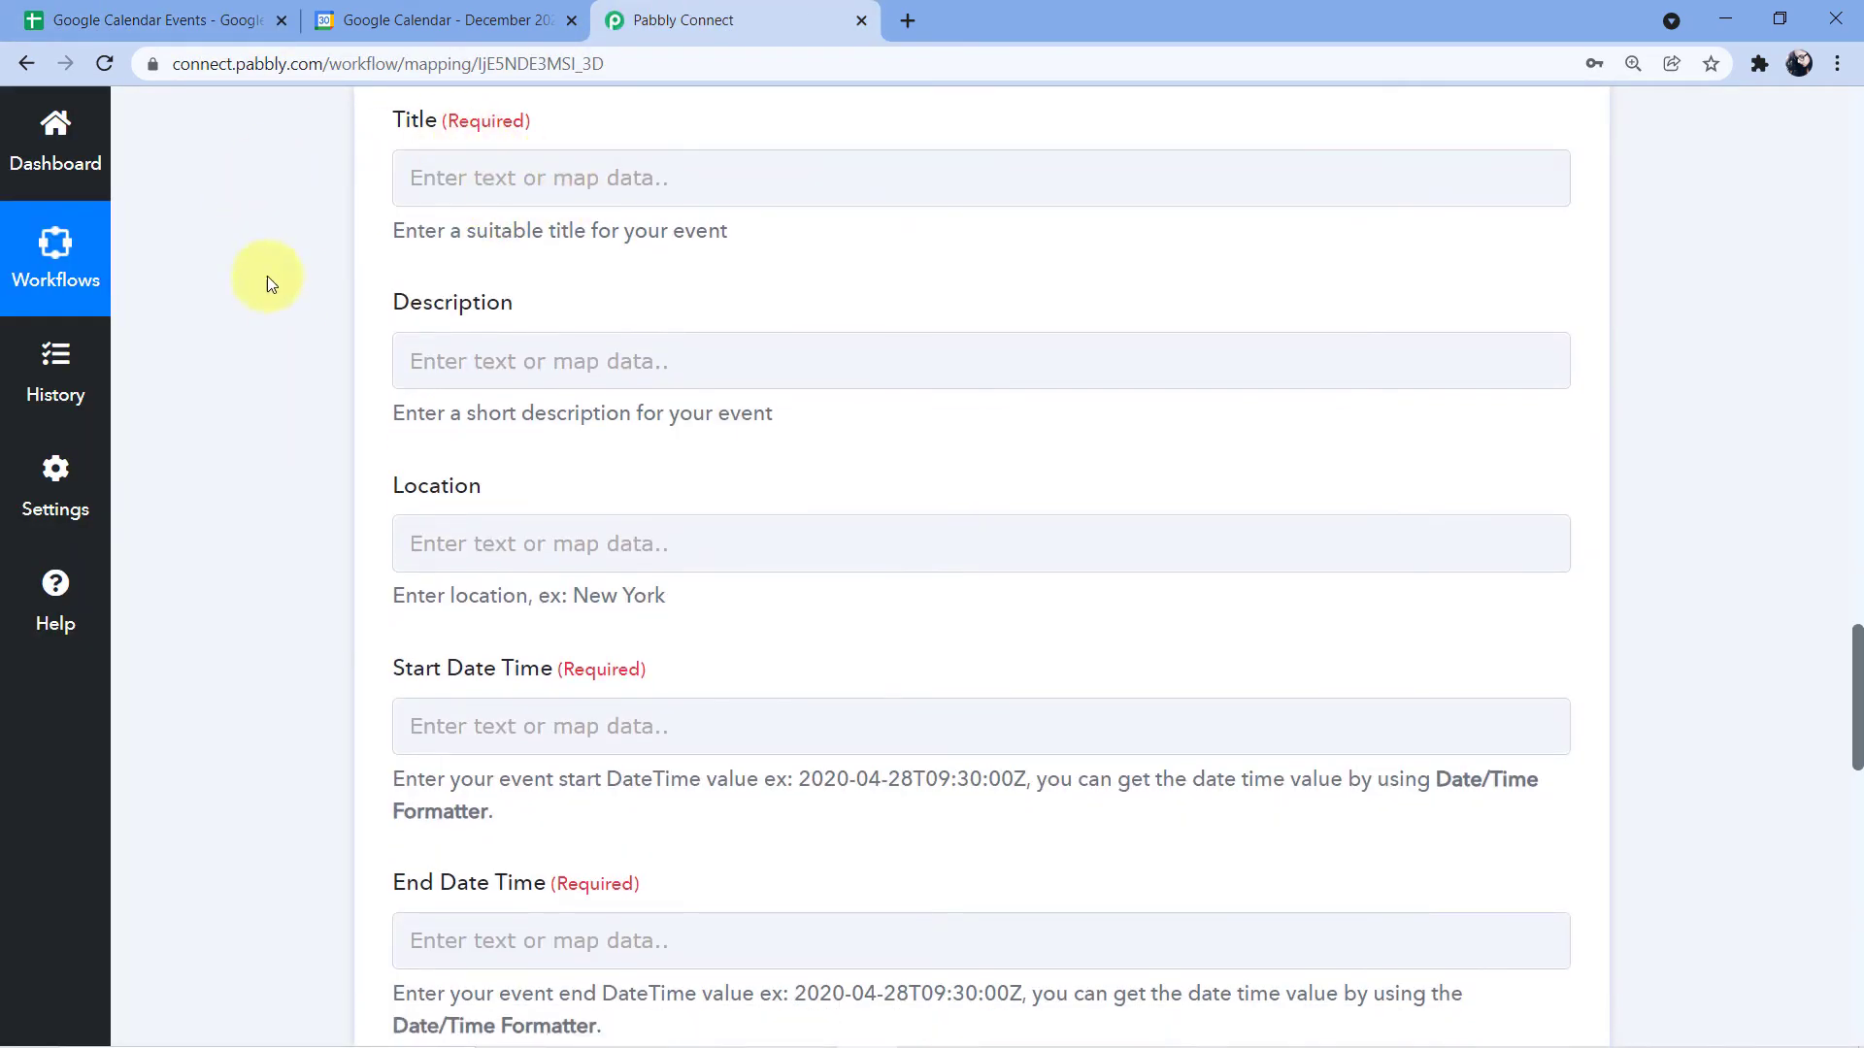
pyautogui.scroll(-2, 532, 350)
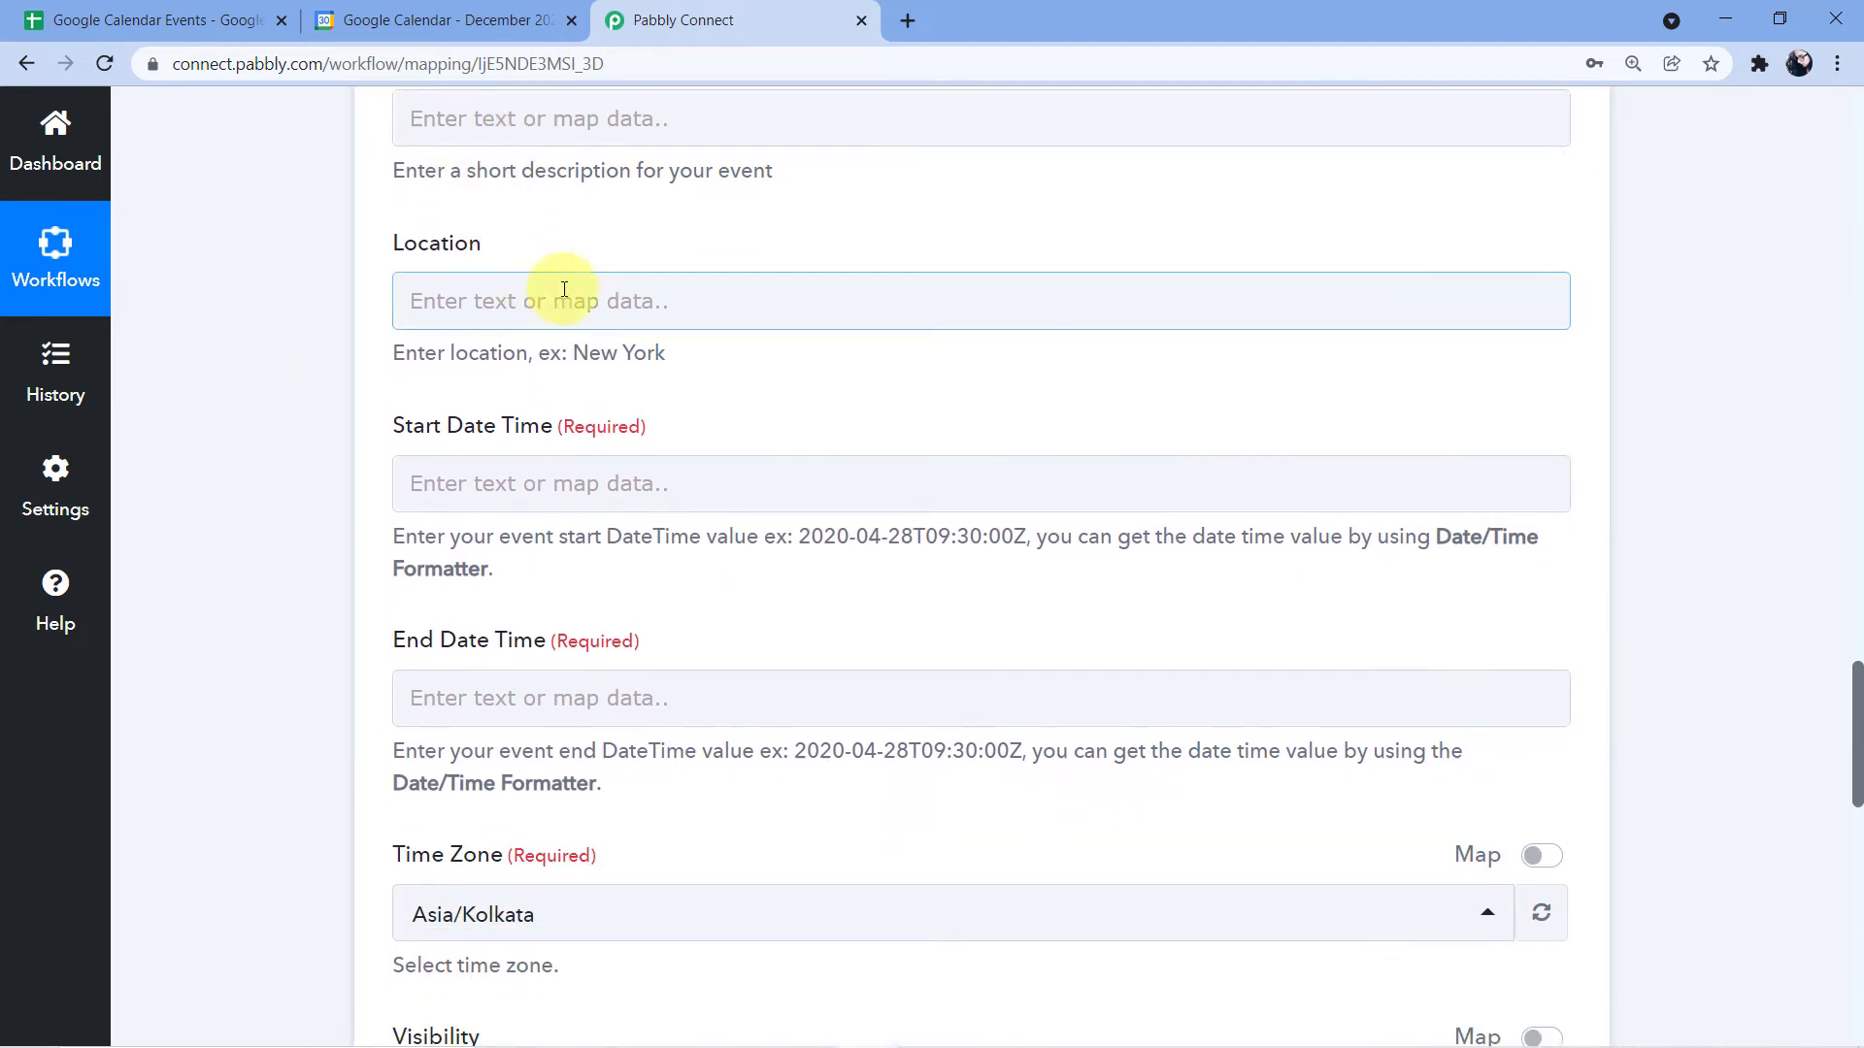
pyautogui.scroll(-1, 554, 387)
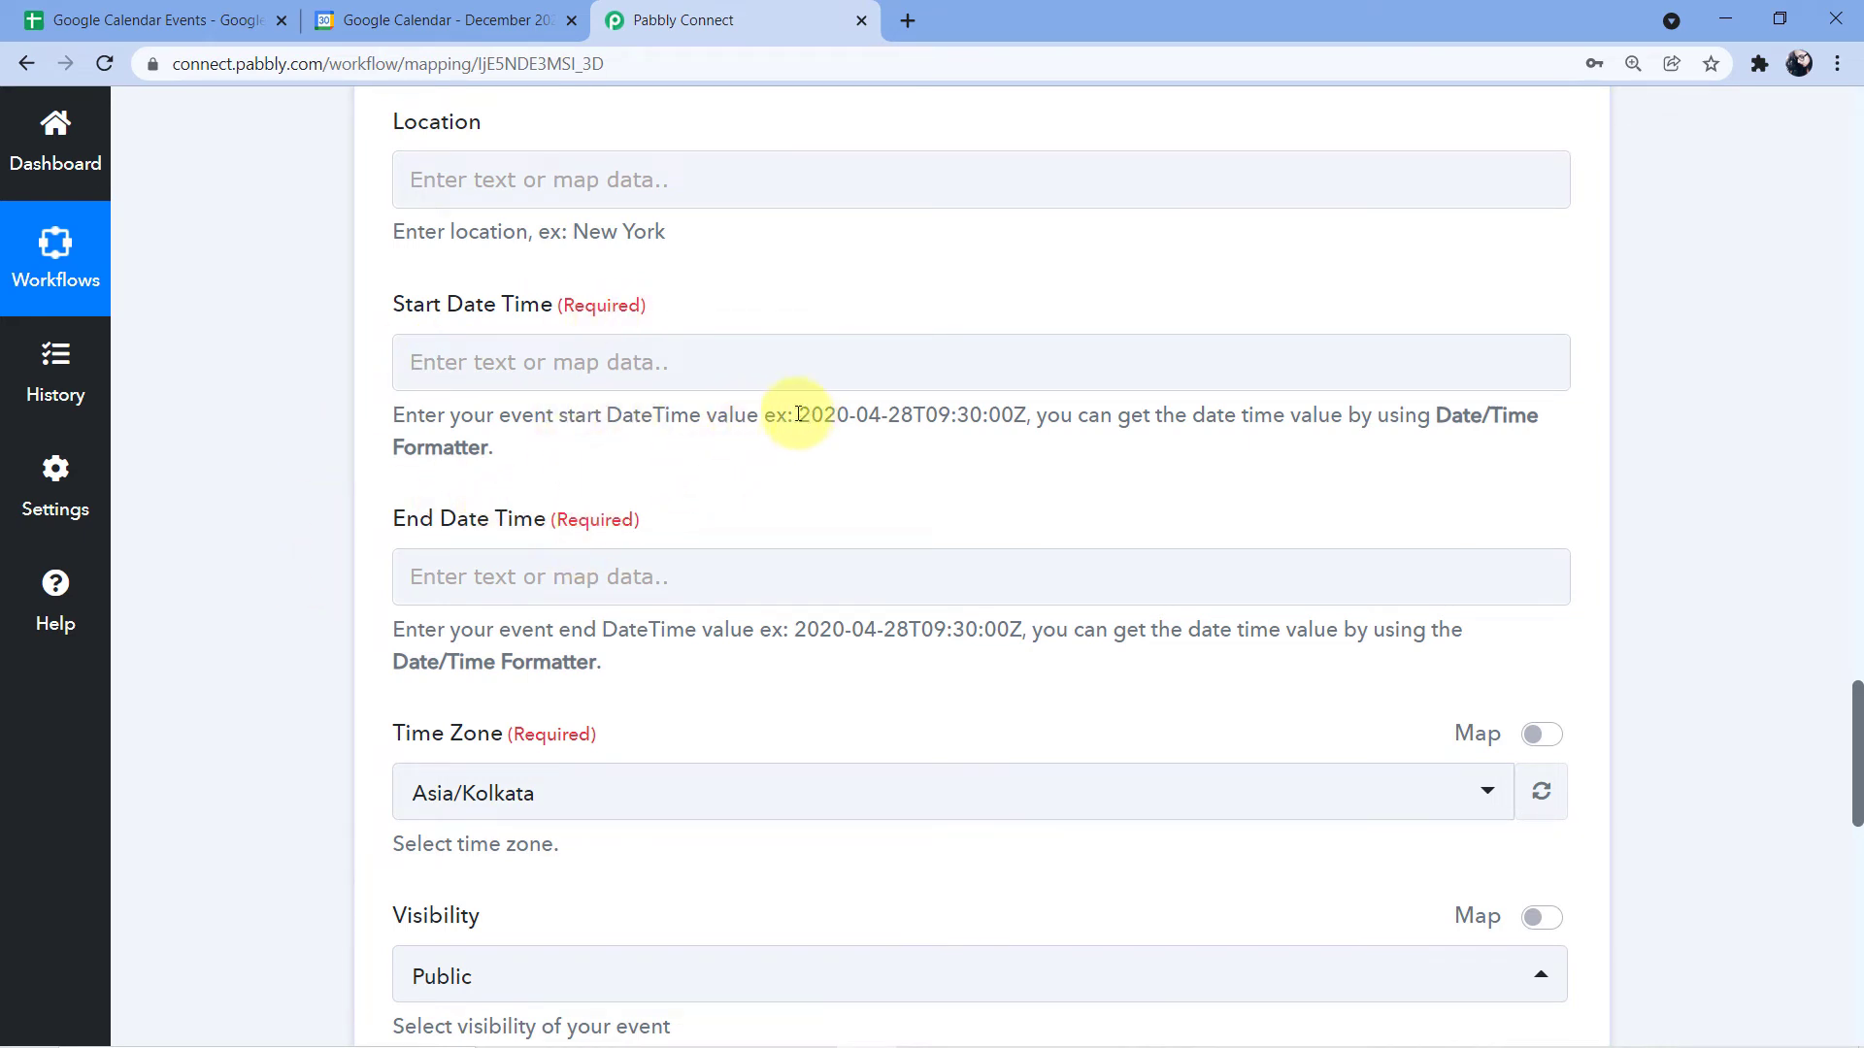
# Step: Compare the example format for Start Date Time with the start date in the Google Sheet and in the webhook response
pyautogui.moveTo(799, 413); pyautogui.dragTo(1009, 423)
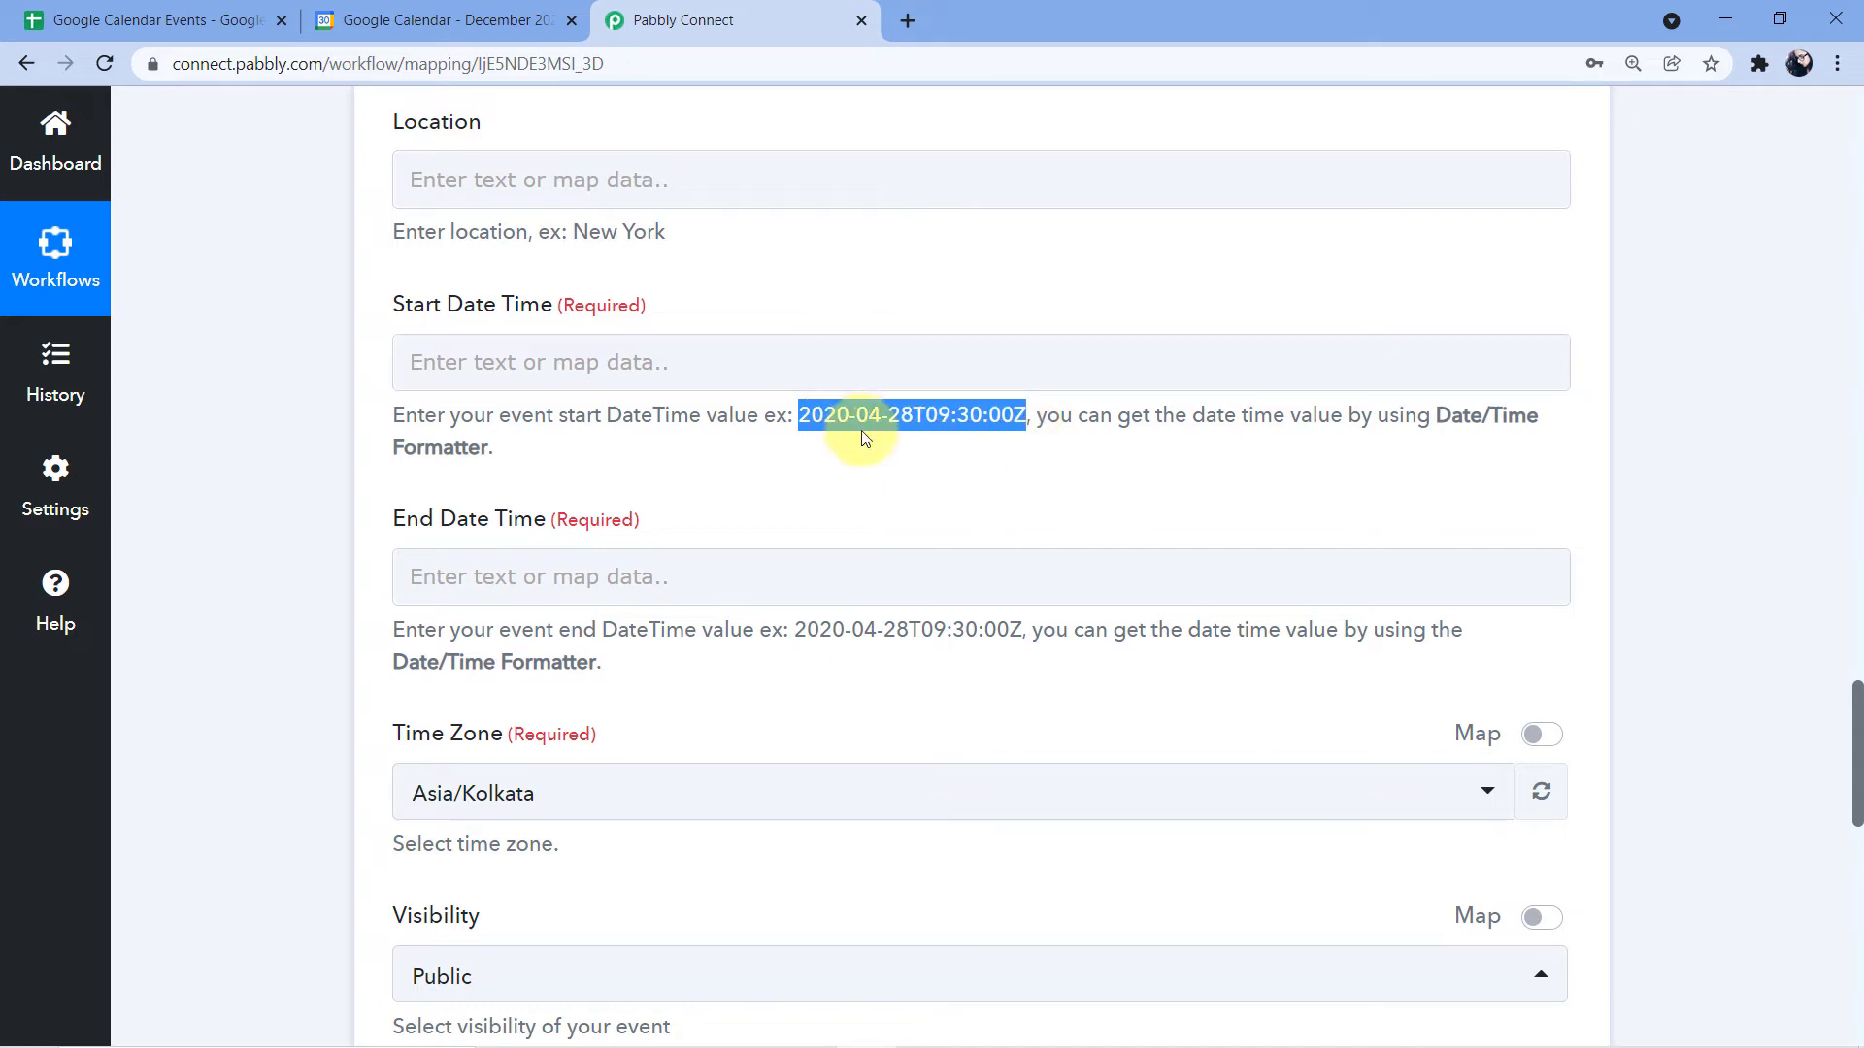
pyautogui.click(121, 20)
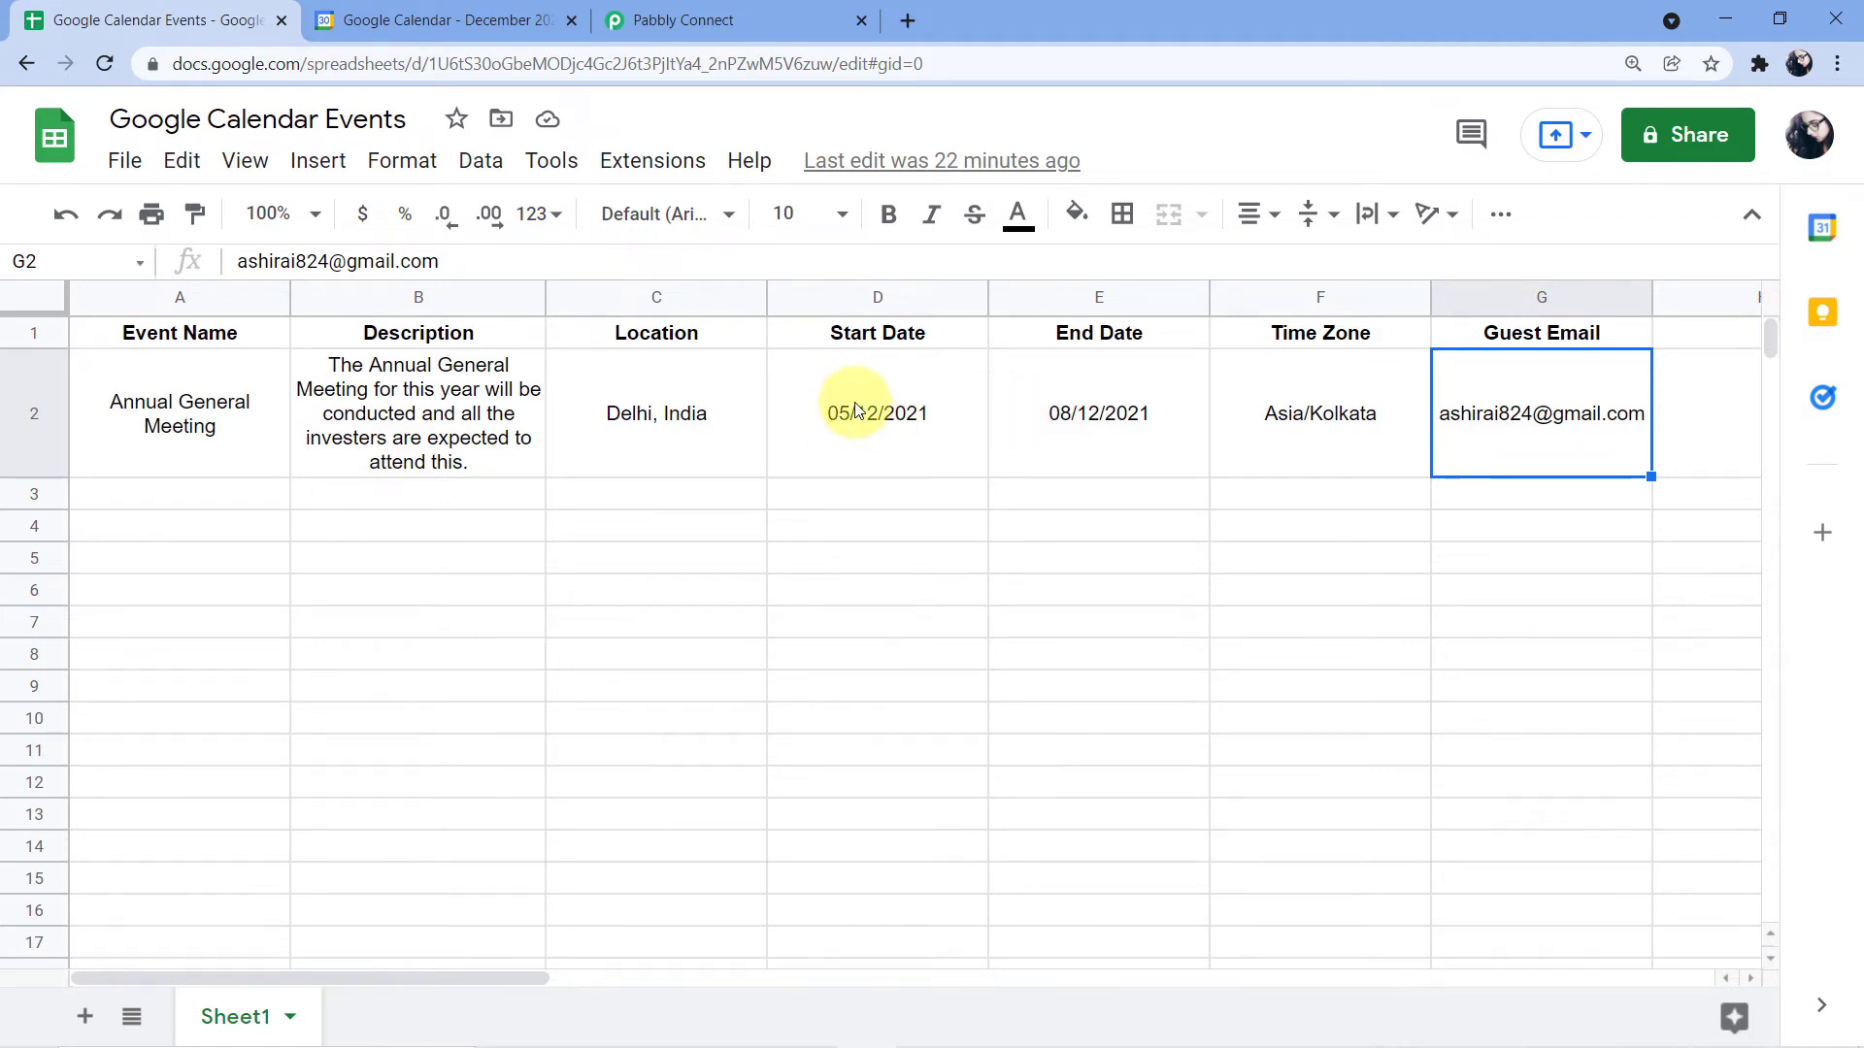
pyautogui.click(670, 20)
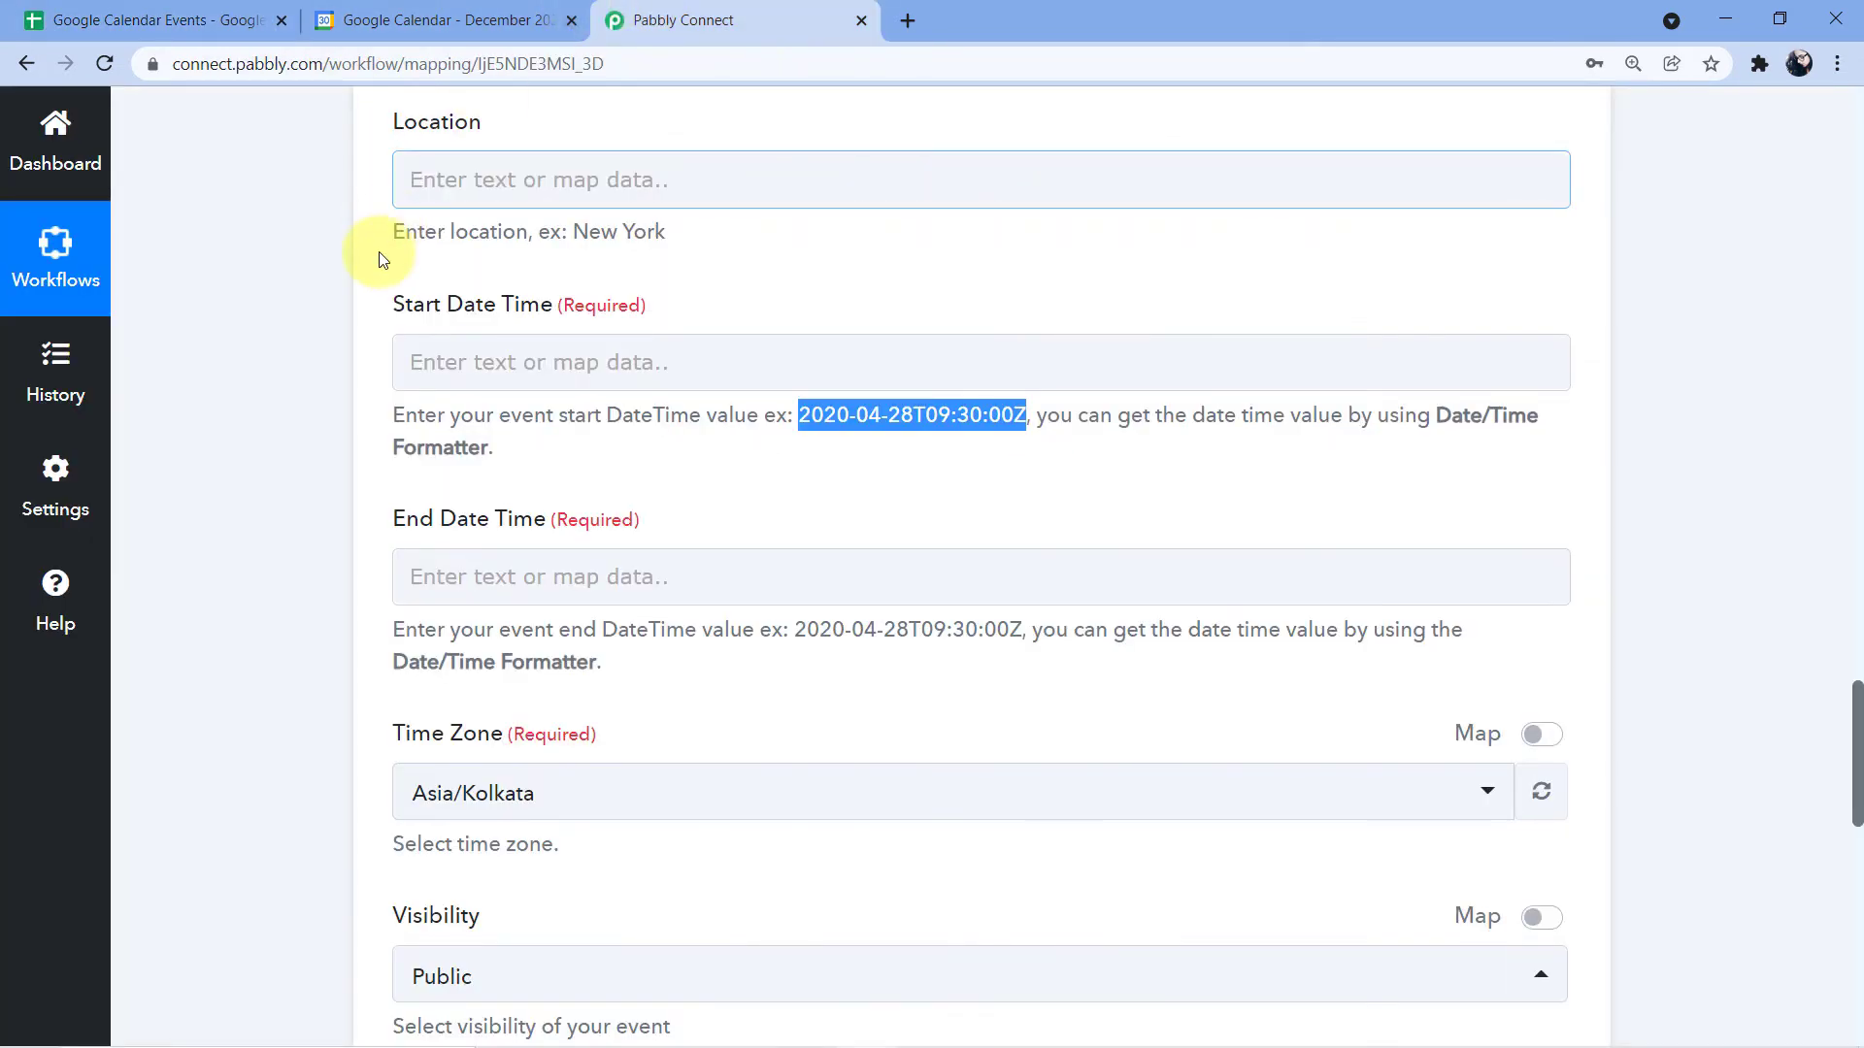
pyautogui.scroll(1, 288, 389)
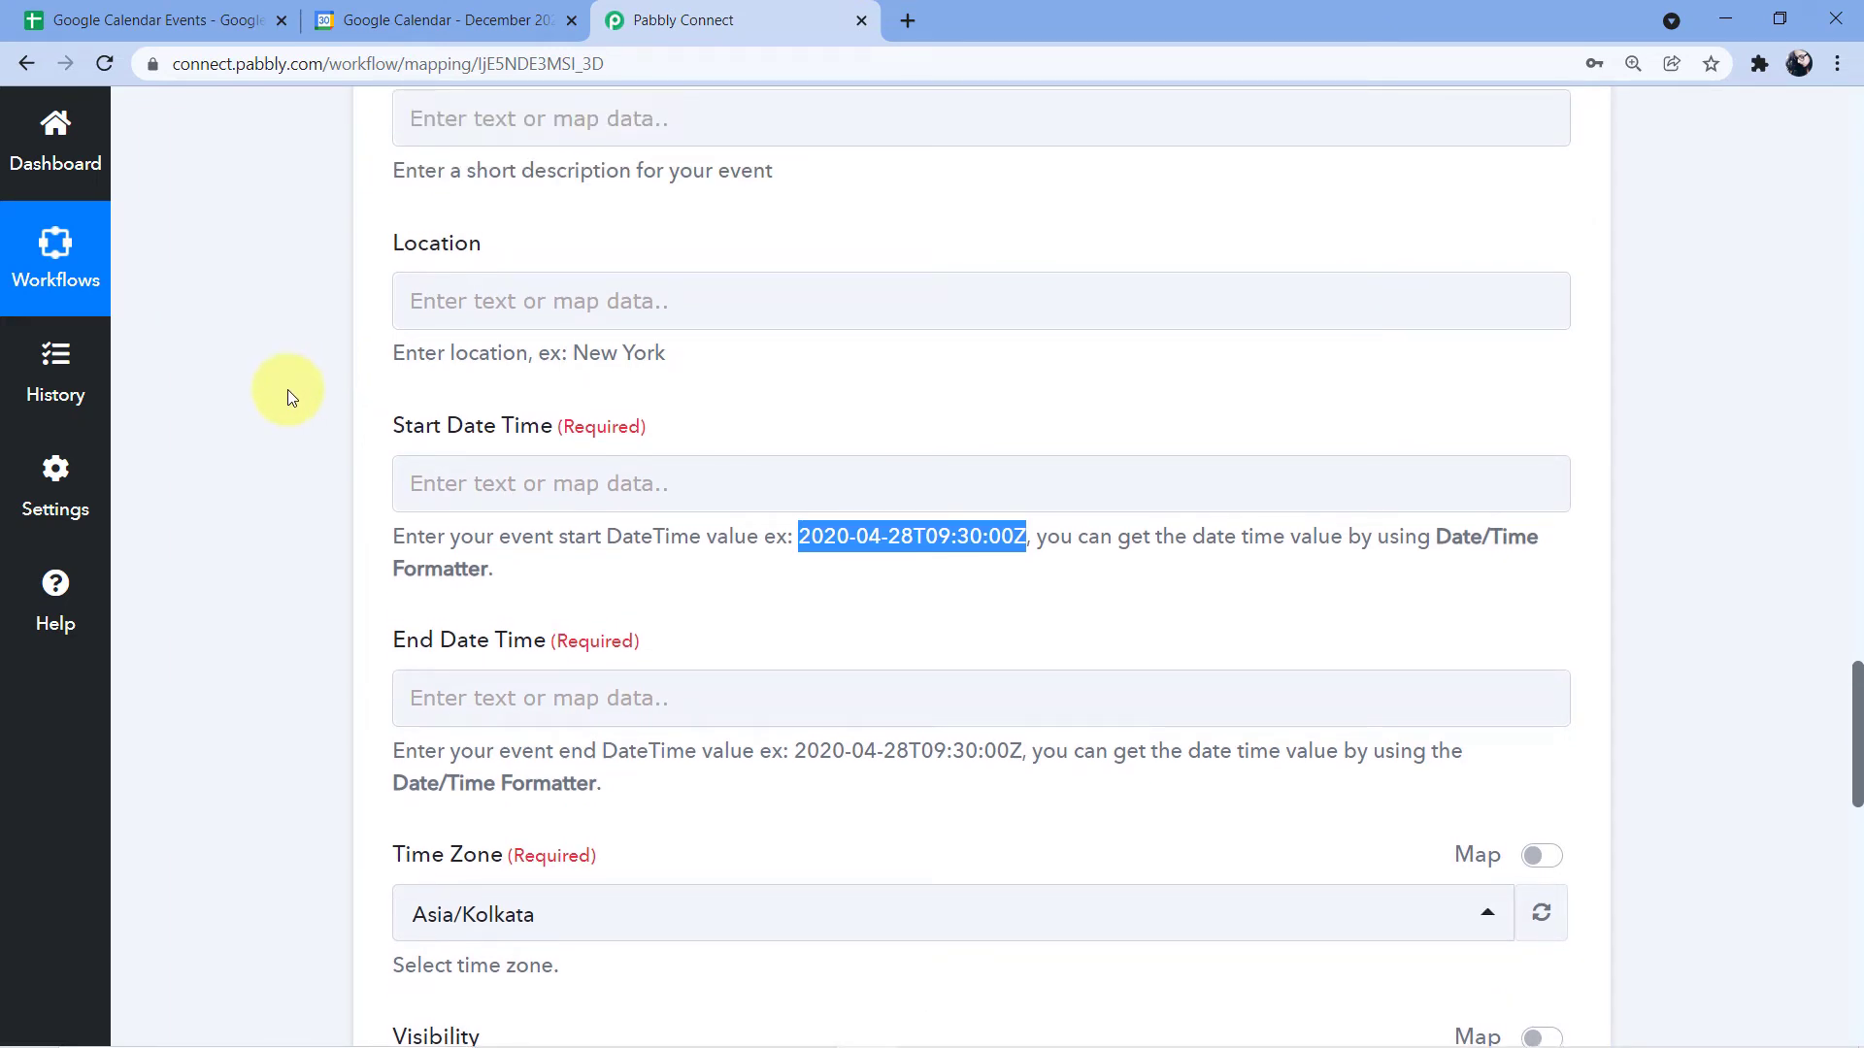
pyautogui.scroll(14, 408, 299)
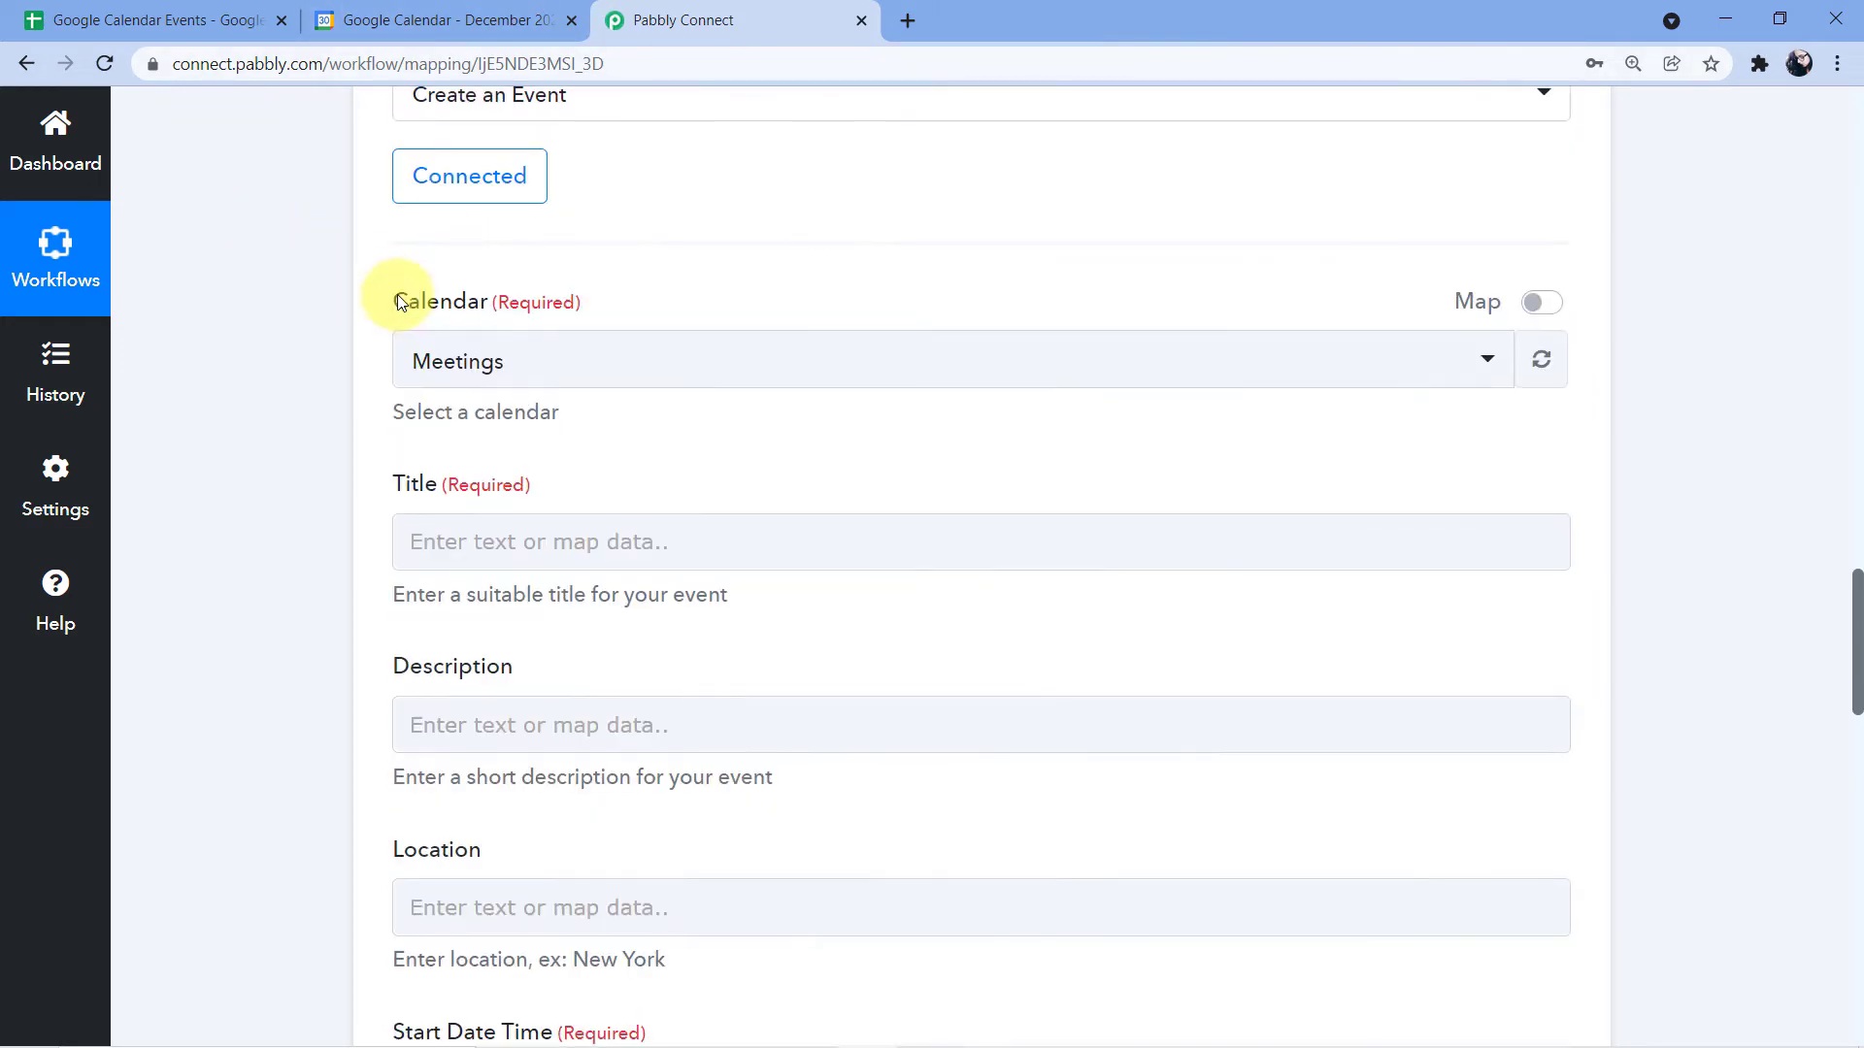
pyautogui.scroll(8, 932, 441)
pyautogui.moveTo(1143, 618); pyautogui.dragTo(987, 621)
pyautogui.click(997, 621)
pyautogui.click(970, 599)
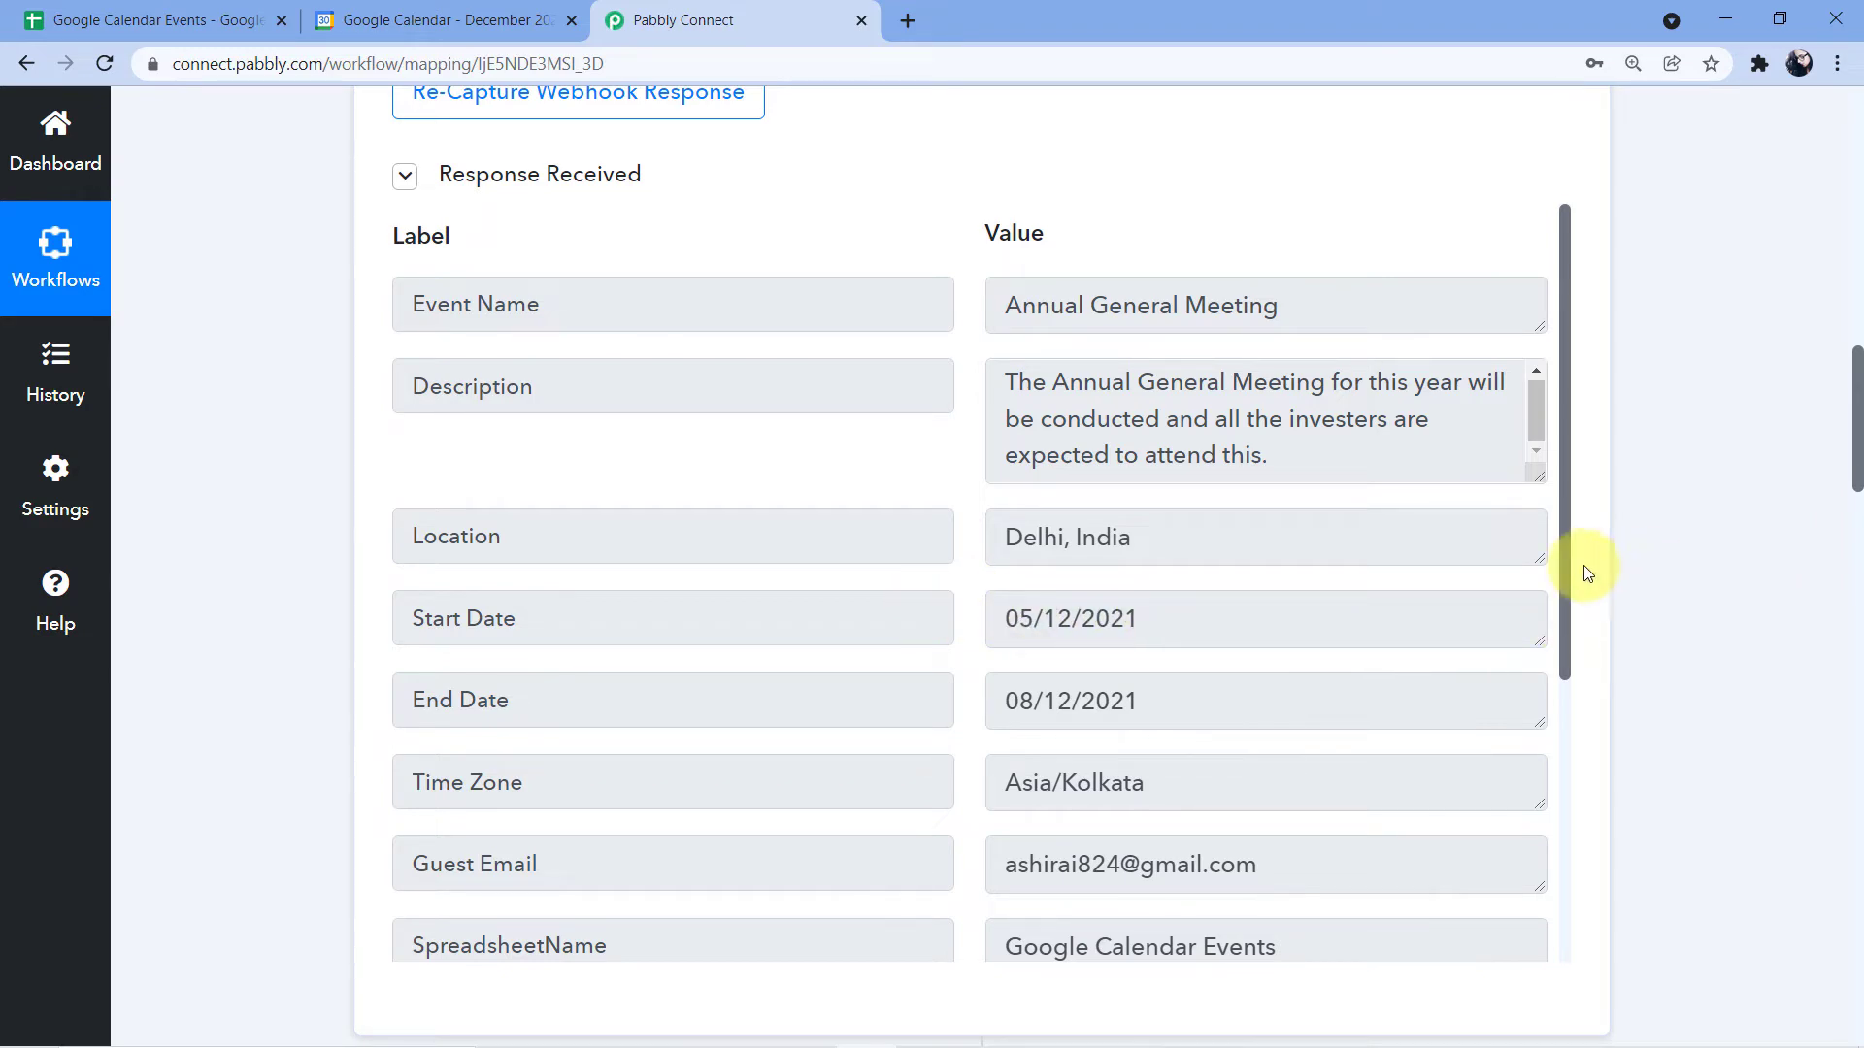
# Step: Examine the date and time parts of the Start Date Time example against the dates received in the webhook response
pyautogui.scroll(-15, 1588, 573)
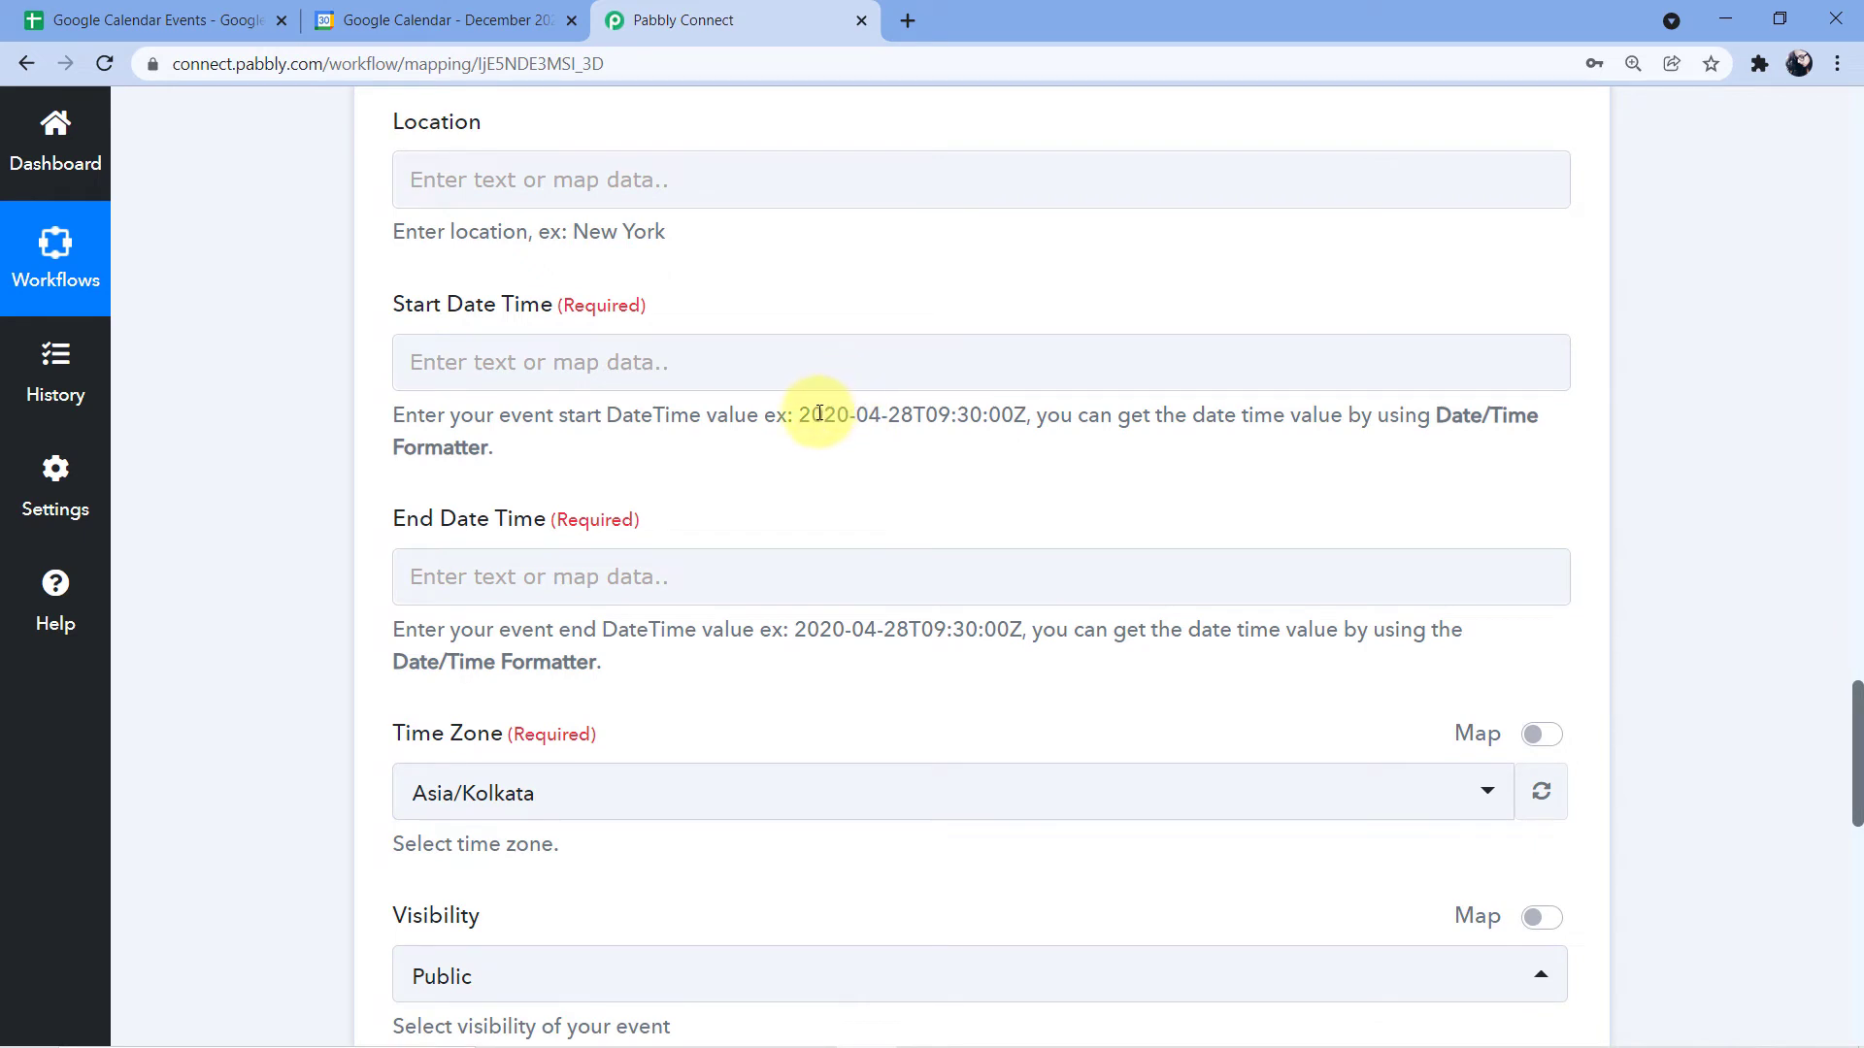
pyautogui.moveTo(798, 416); pyautogui.dragTo(1002, 420)
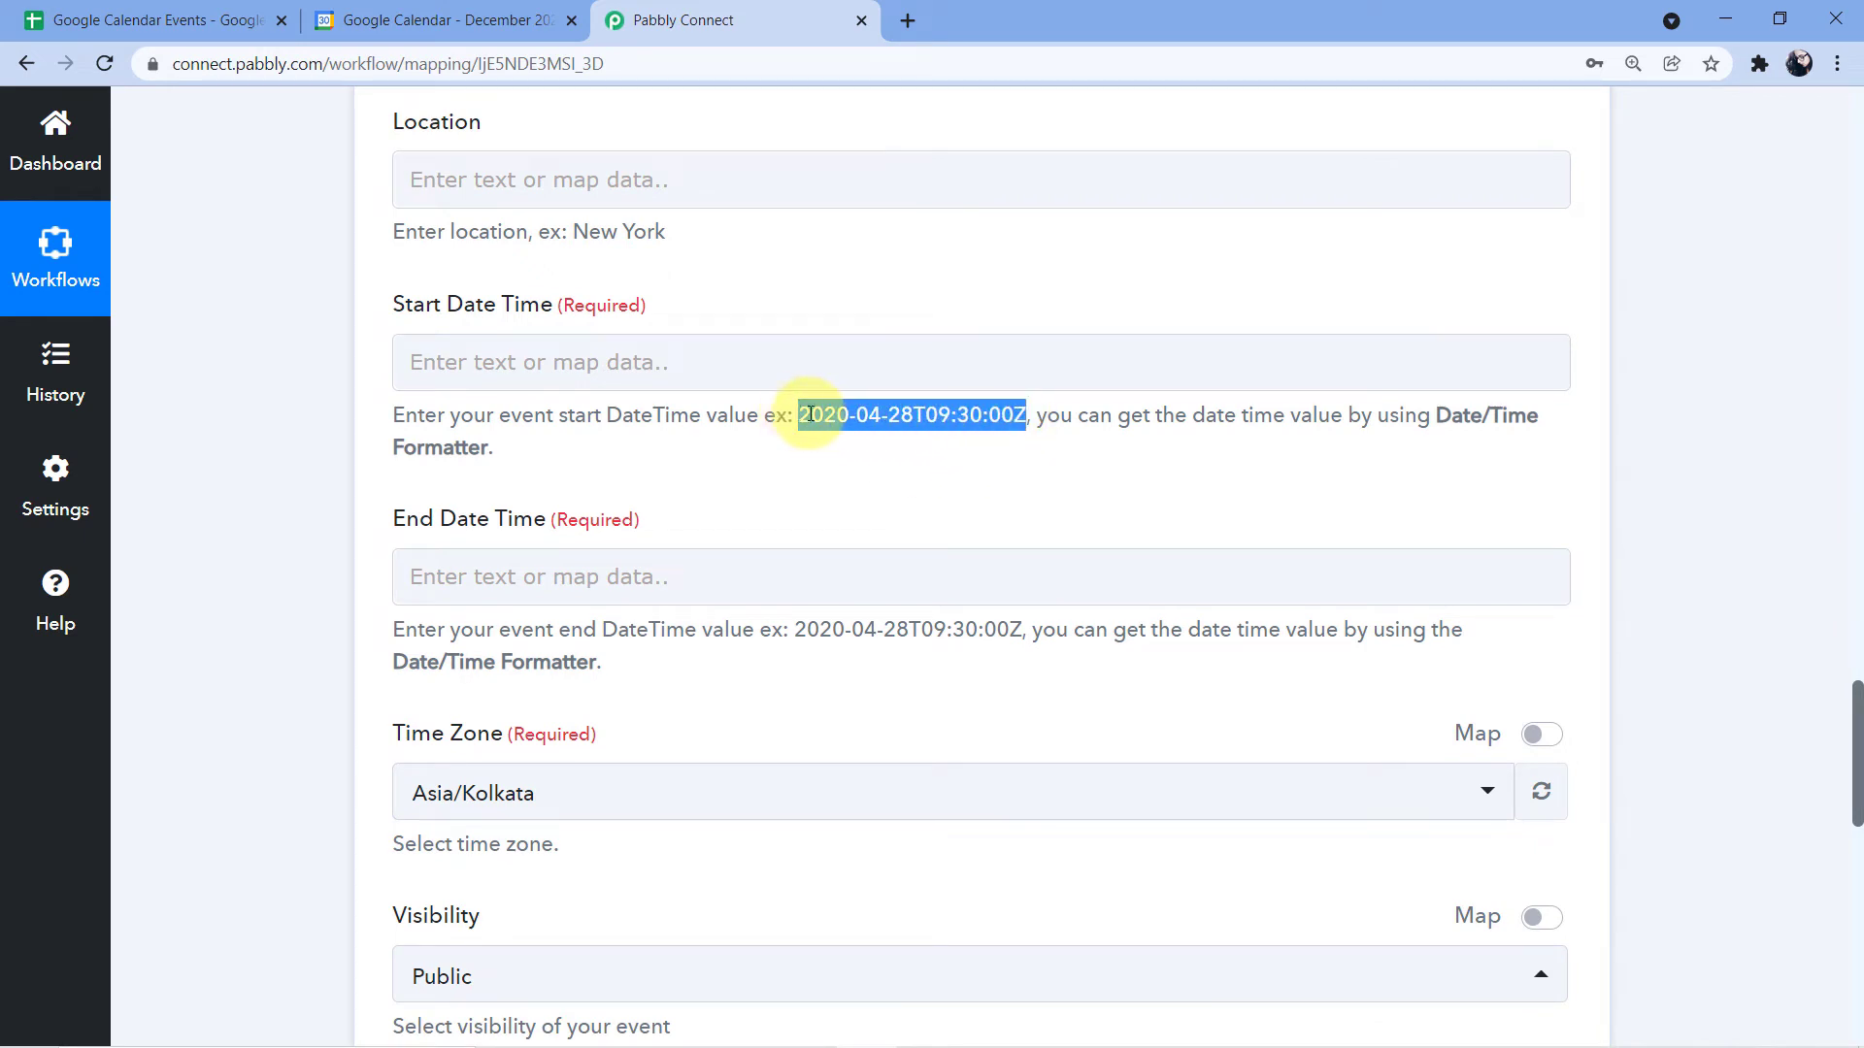
pyautogui.click(921, 416)
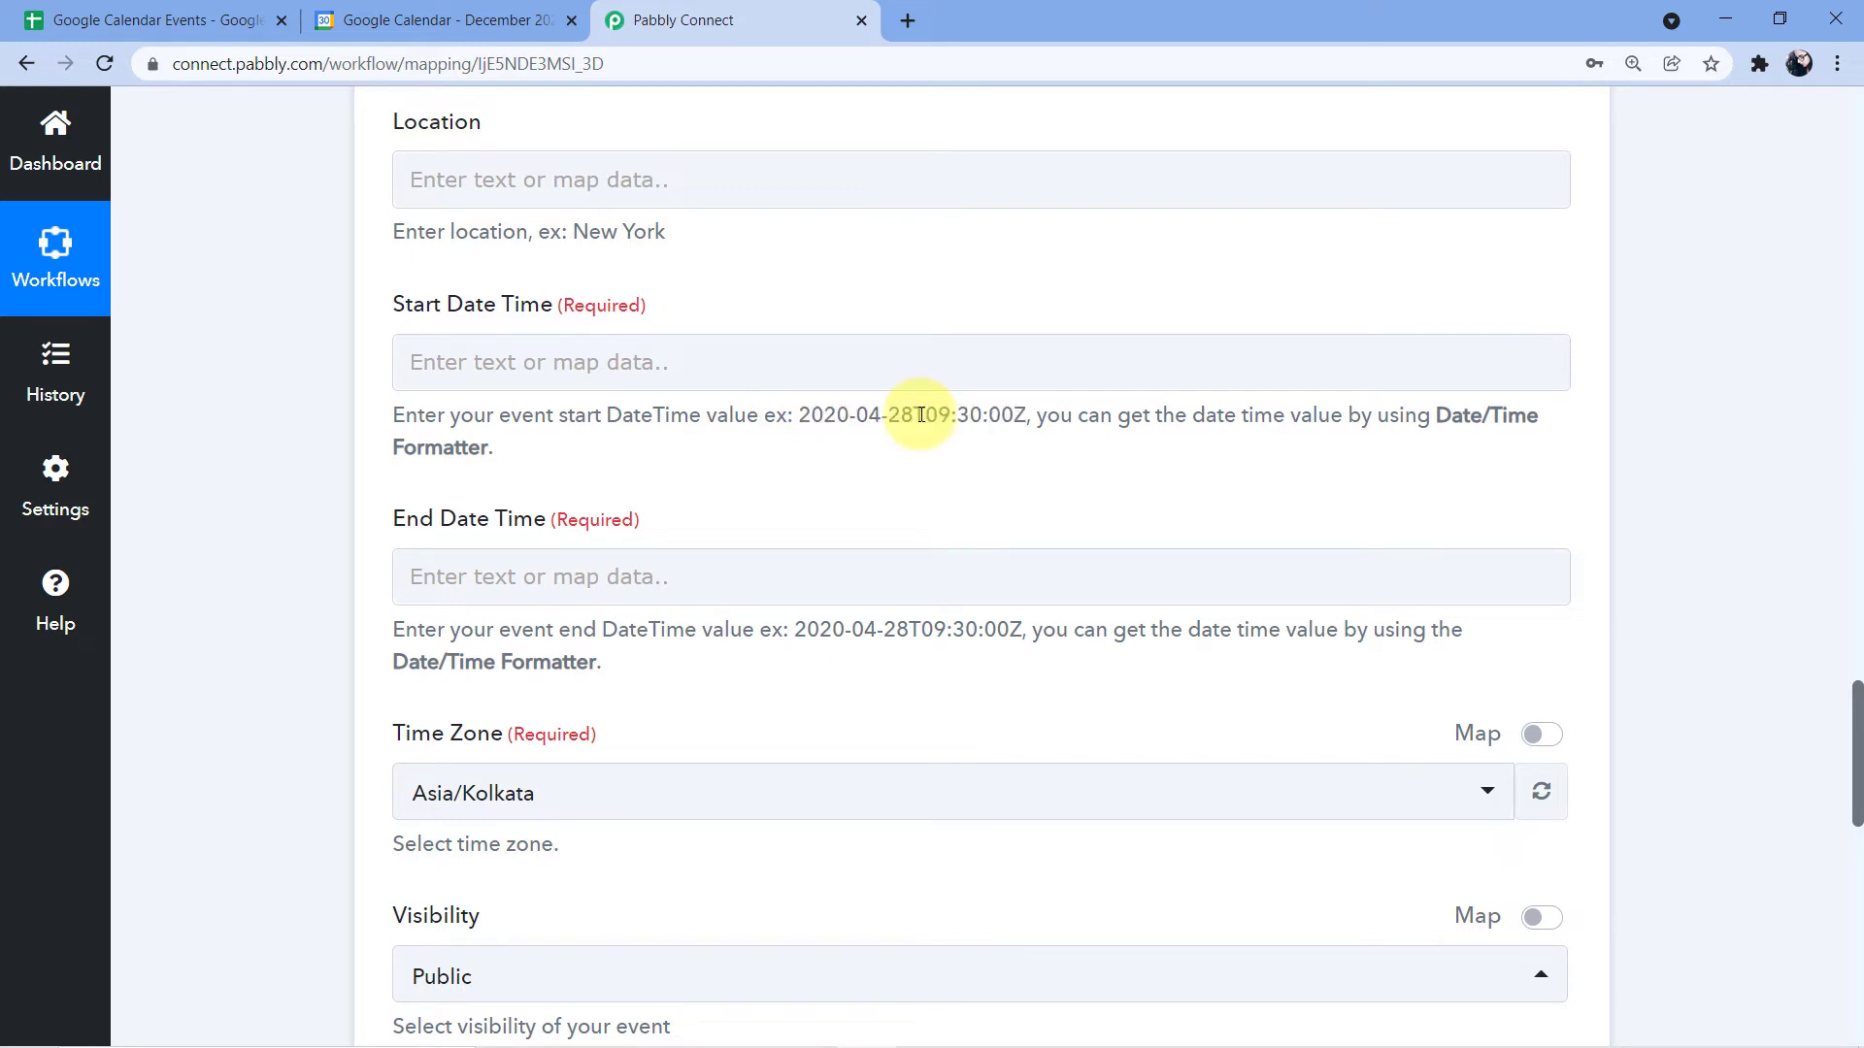
pyautogui.moveTo(936, 416); pyautogui.dragTo(832, 415)
pyautogui.click(829, 321)
pyautogui.scroll(13, 831, 307)
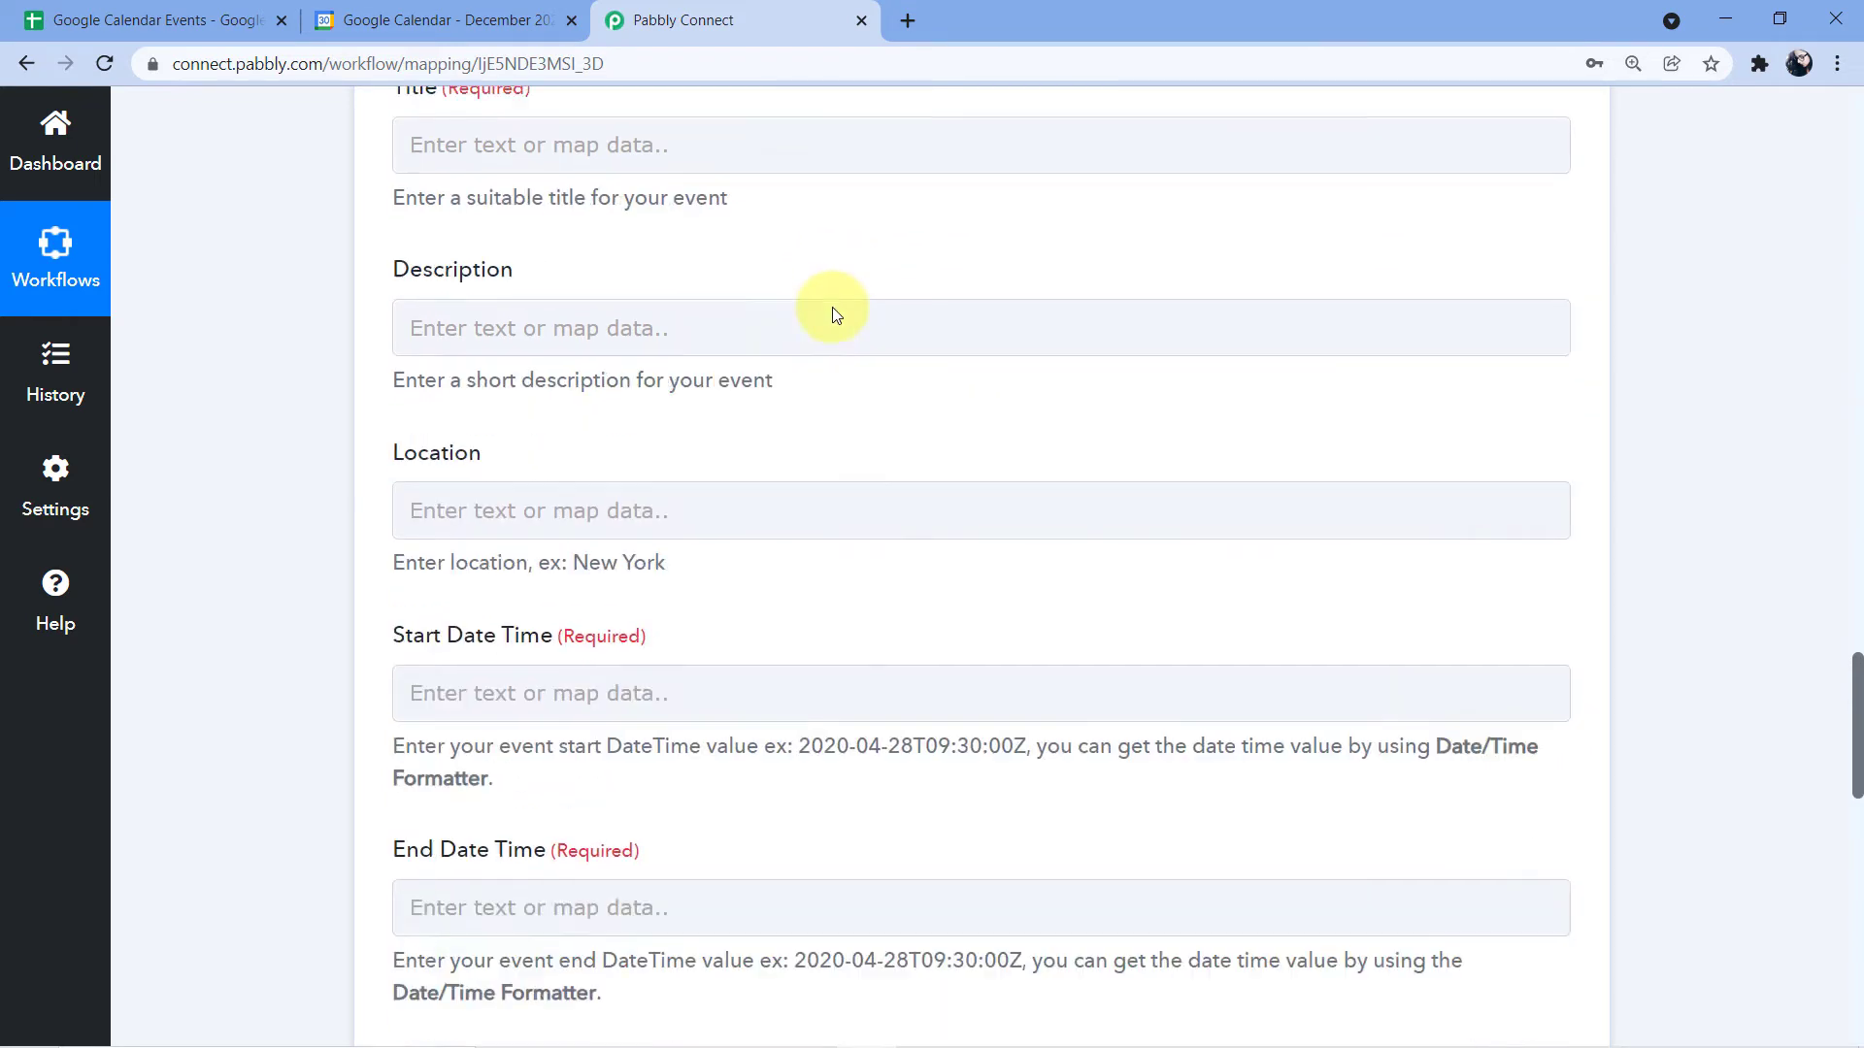
pyautogui.scroll(5, 833, 315)
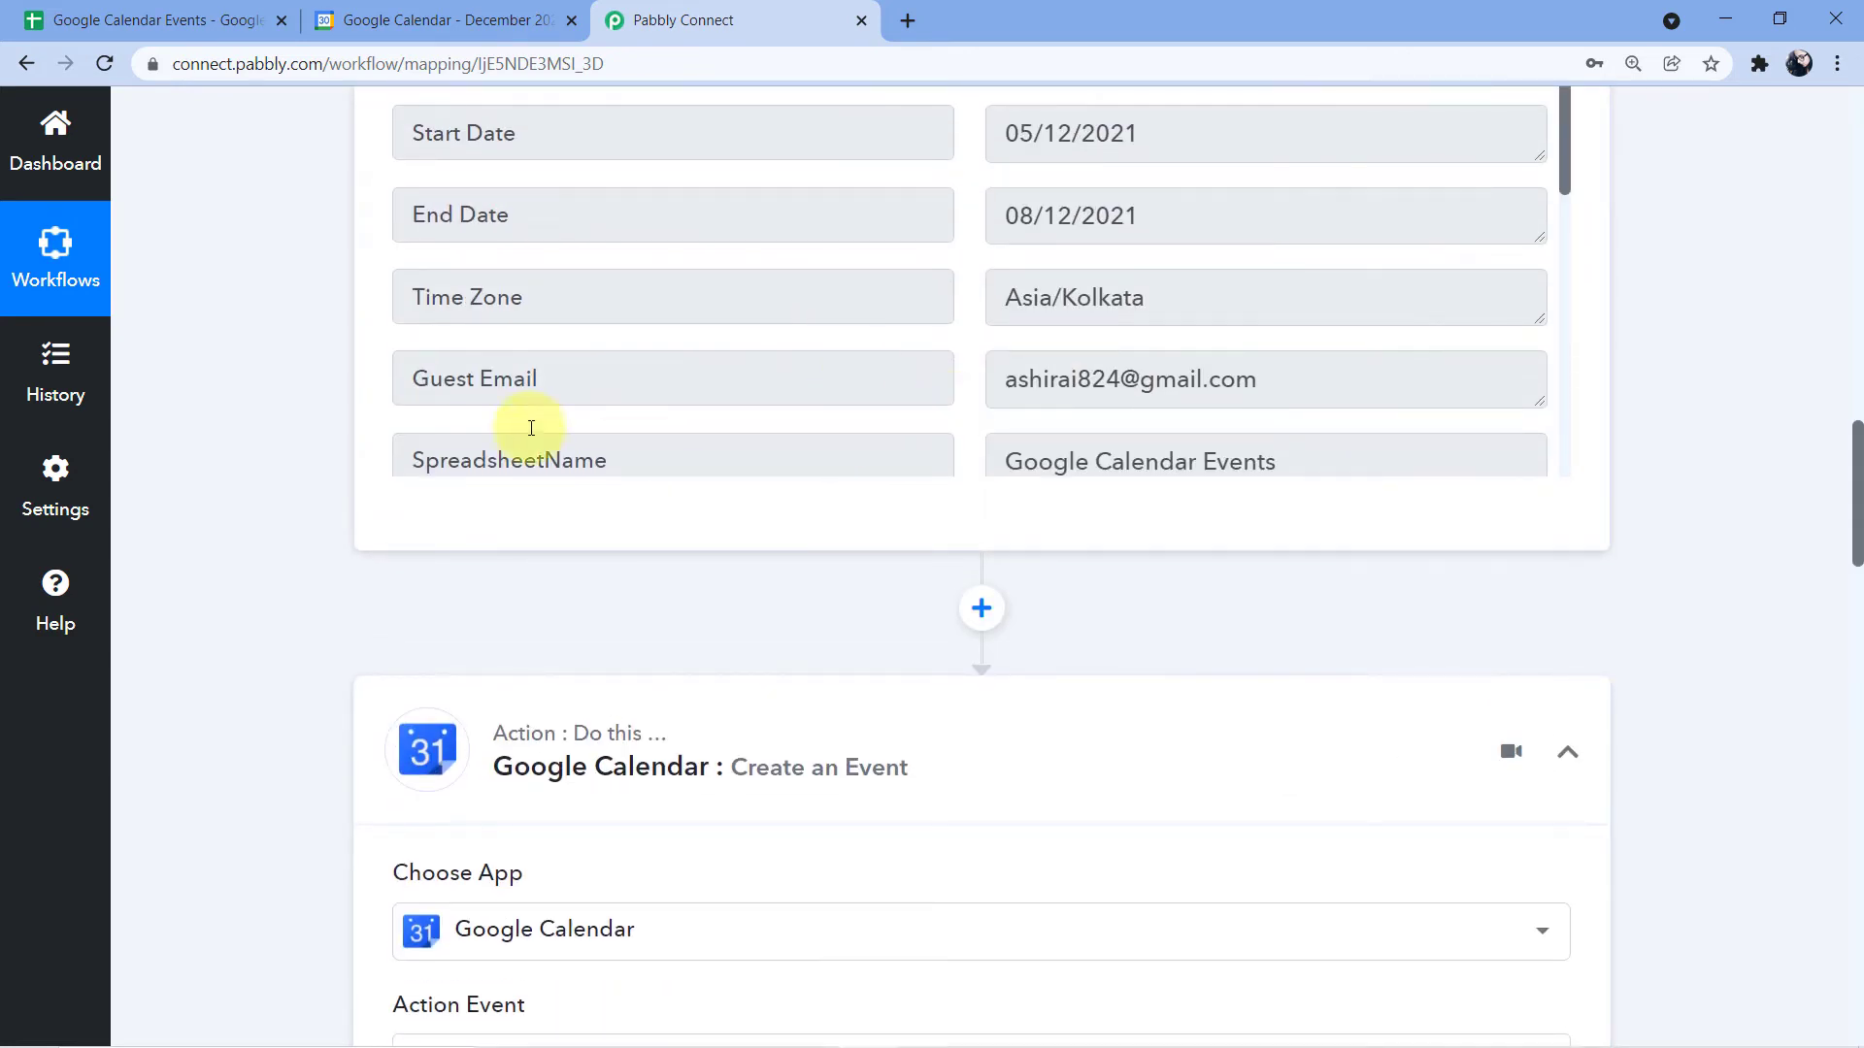
pyautogui.scroll(1, 321, 412)
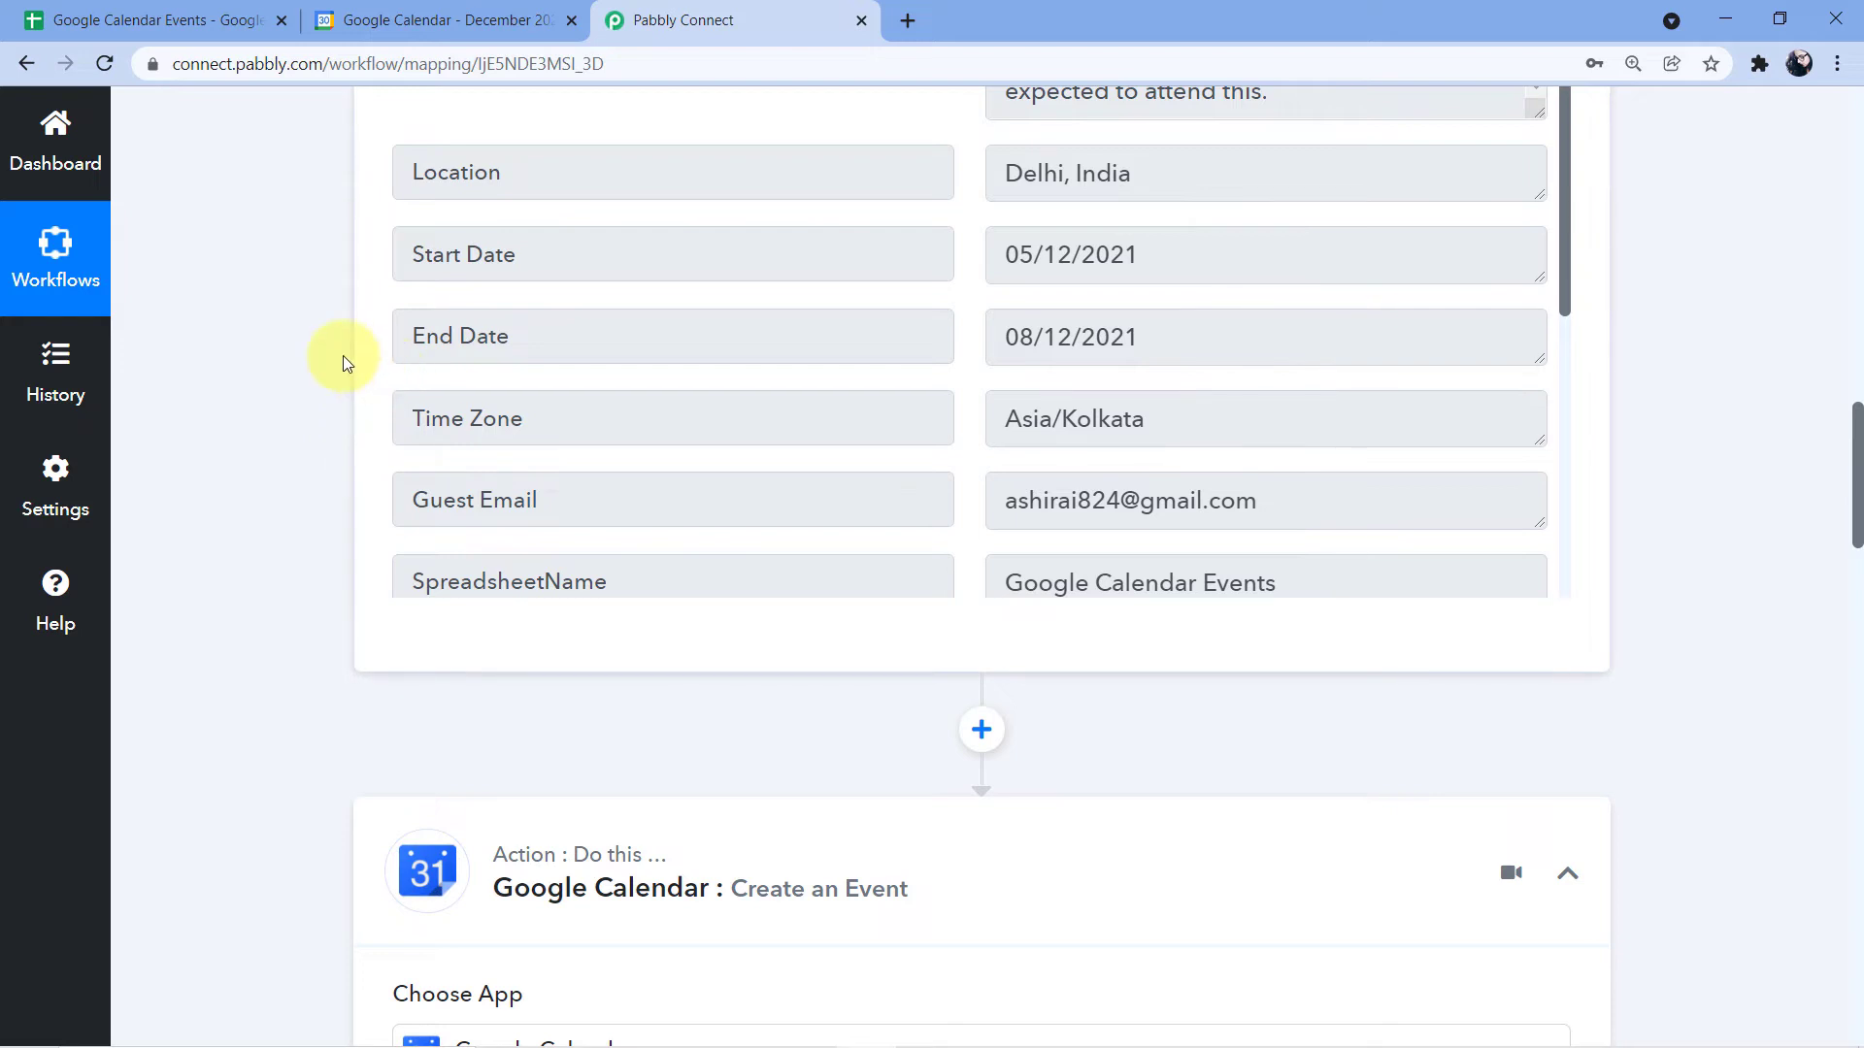
pyautogui.scroll(-1, 330, 365)
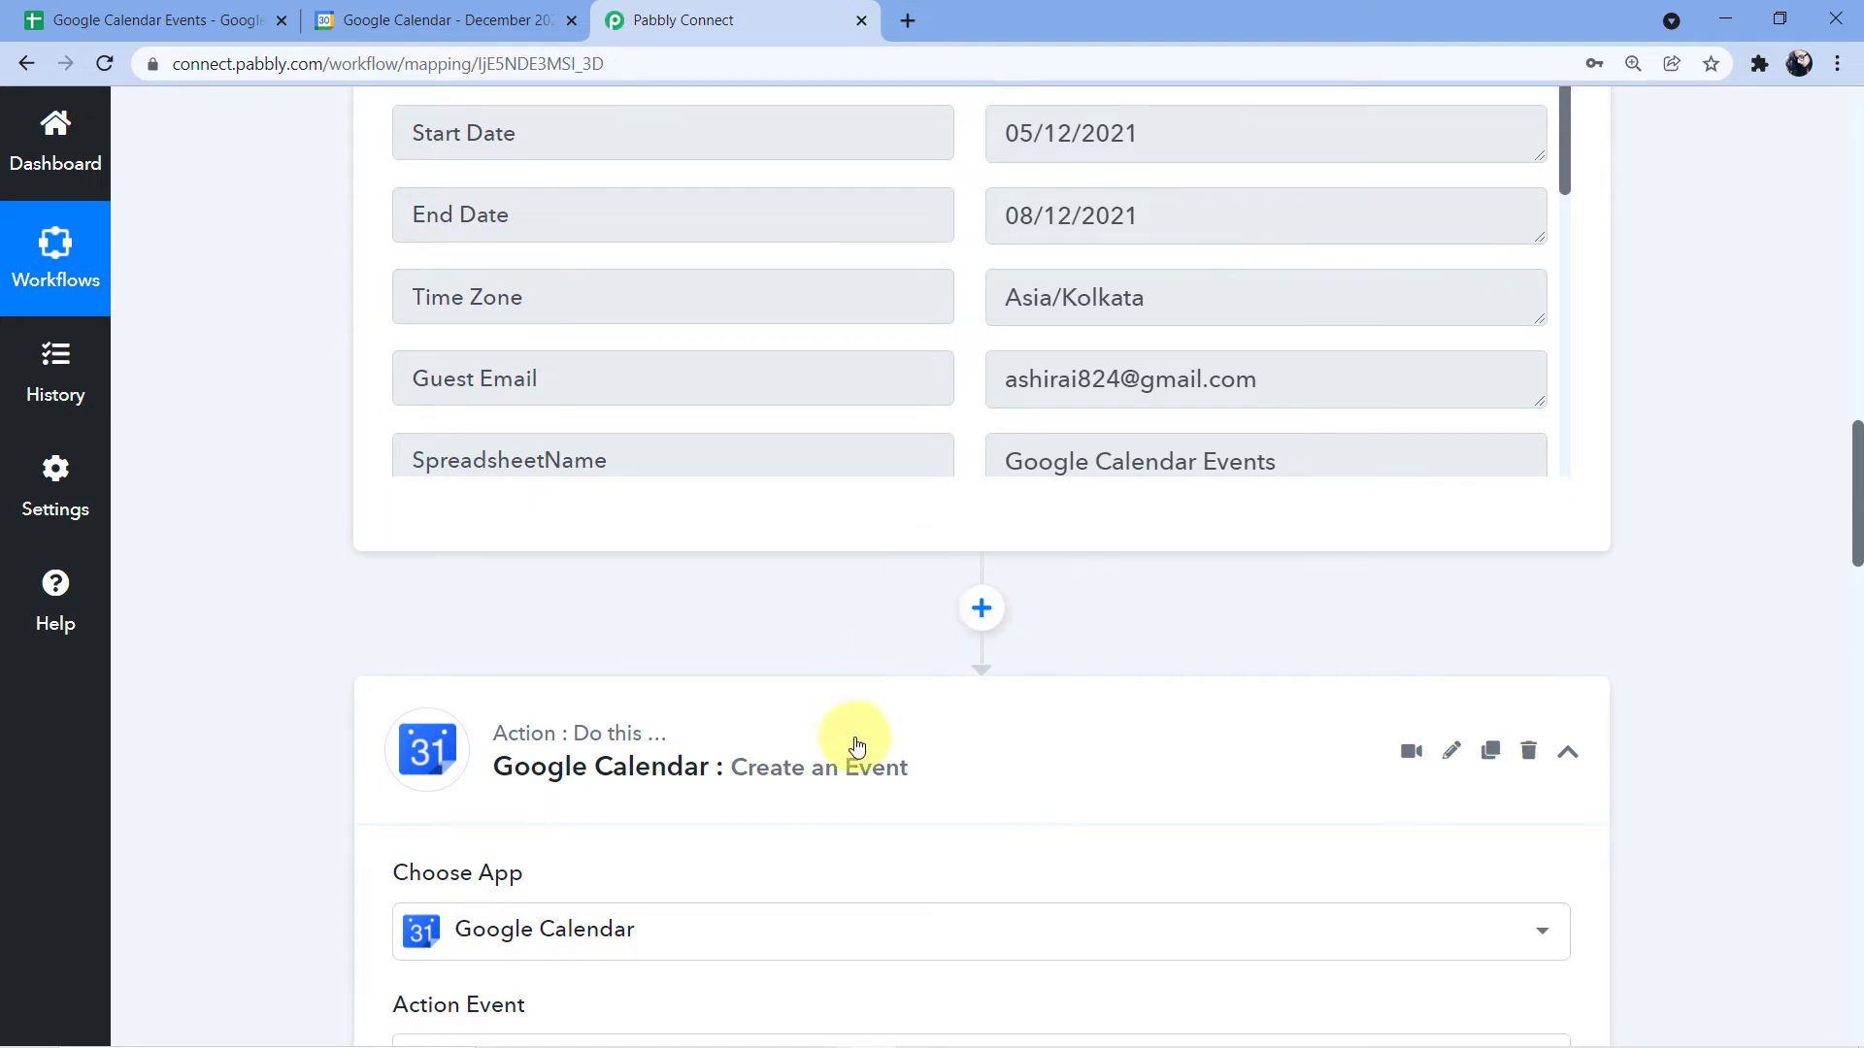
# Step: Insert a Date/Time Formatter by Pabbly action between the Google Sheets trigger and the Google Calendar action
pyautogui.click(981, 612)
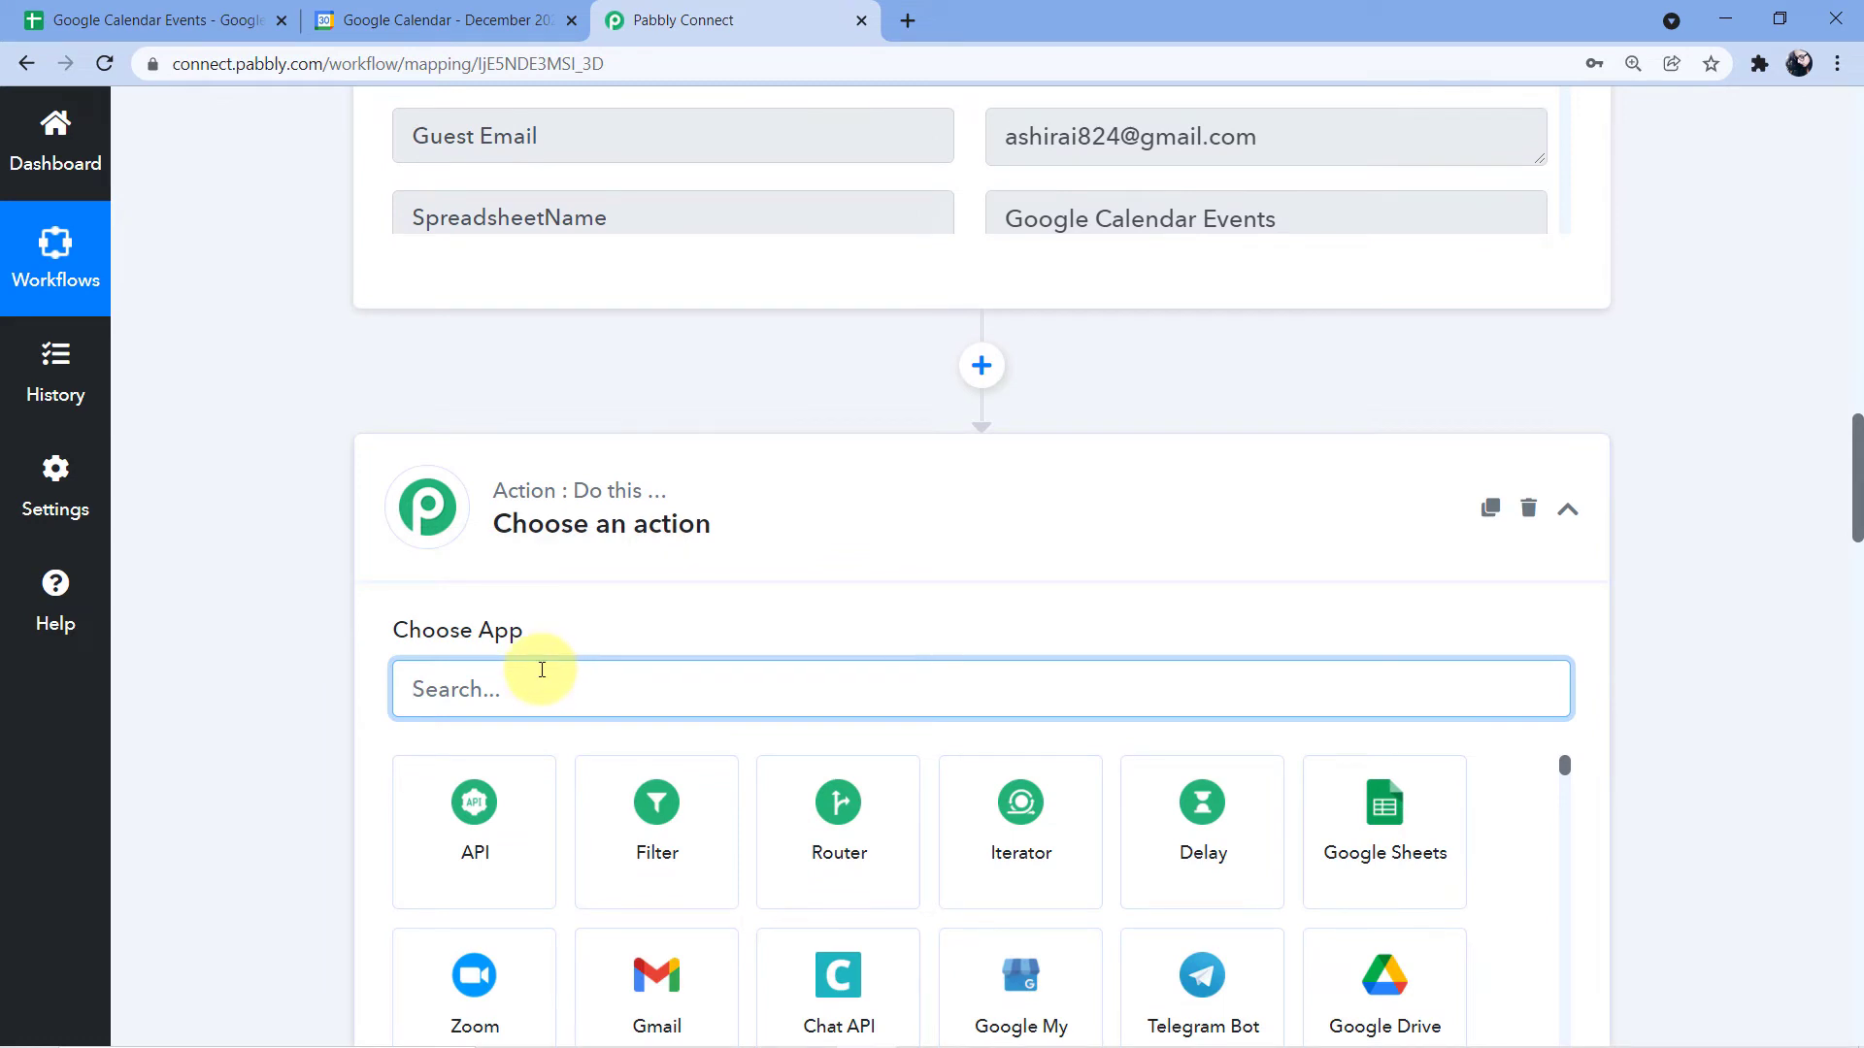
pyautogui.scroll(-2, 617, 533)
pyautogui.write('DAte')
pyautogui.click(494, 608)
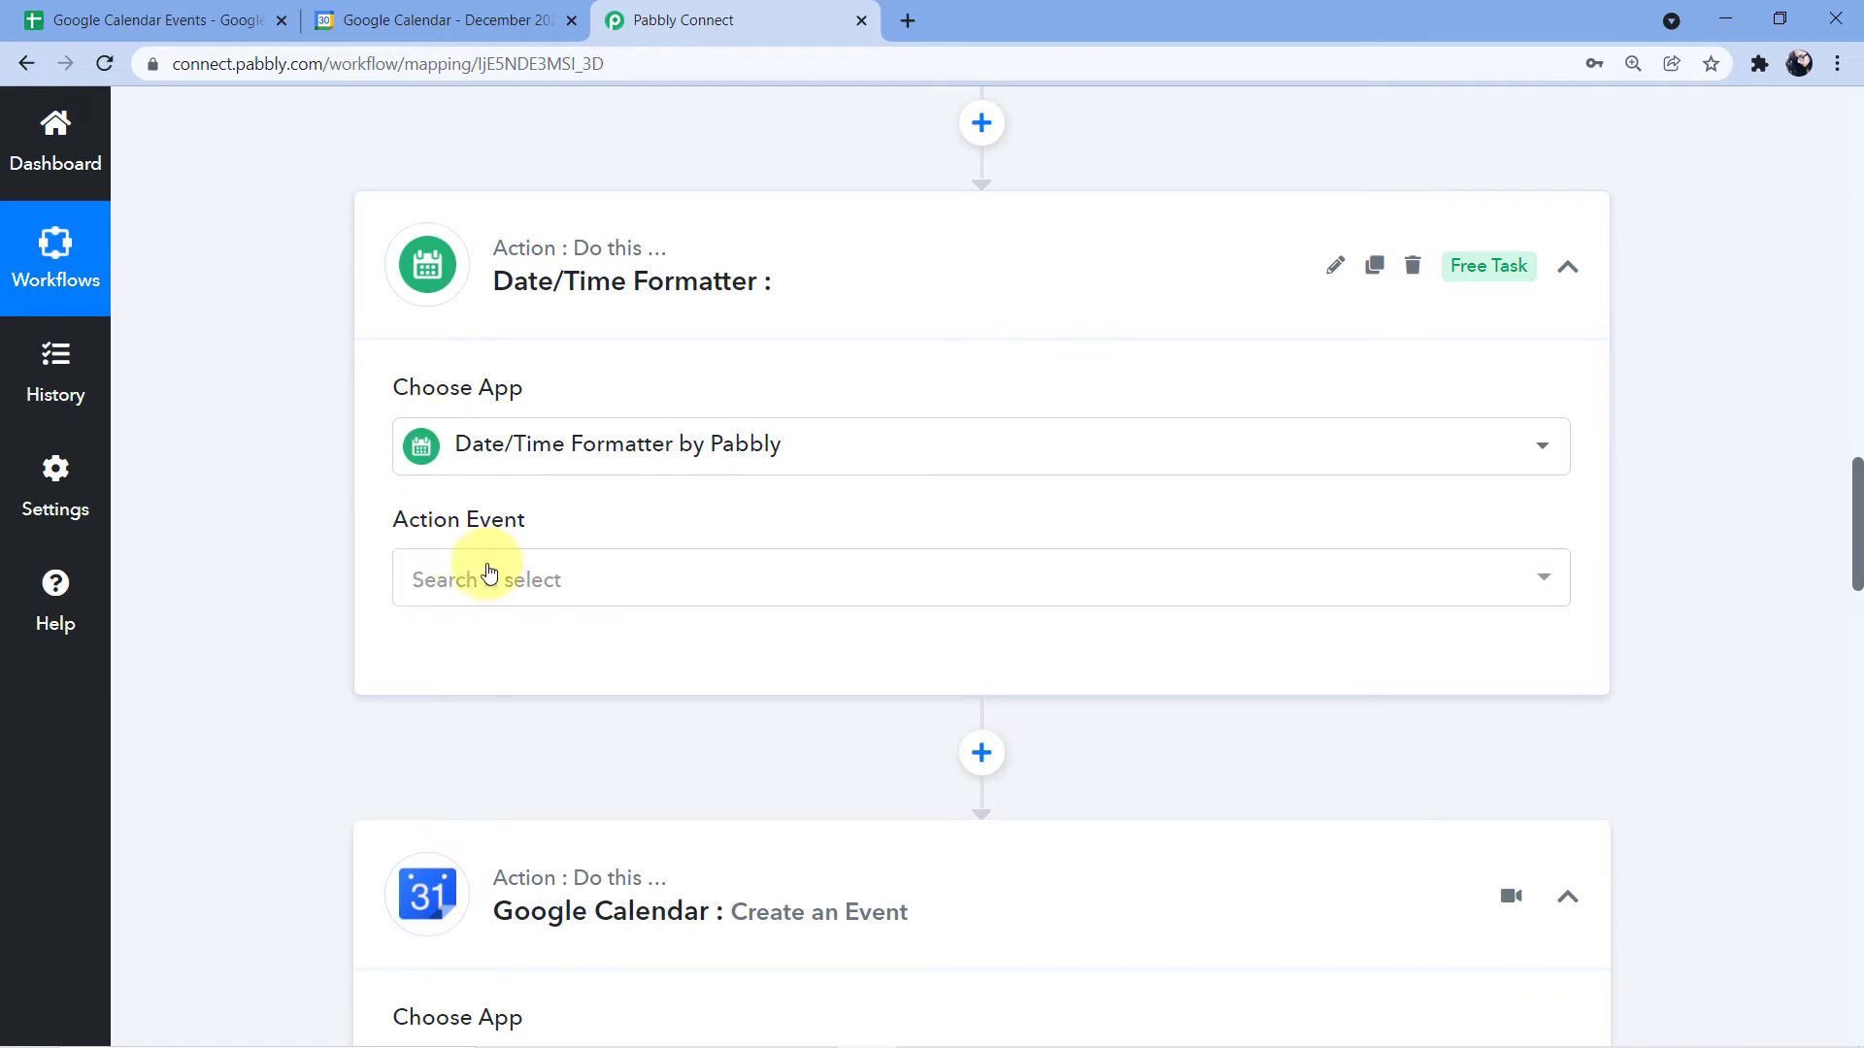
# Step: Choose Format Date Only as the Date/Time Formatter's action event and connect it
pyautogui.click(485, 577)
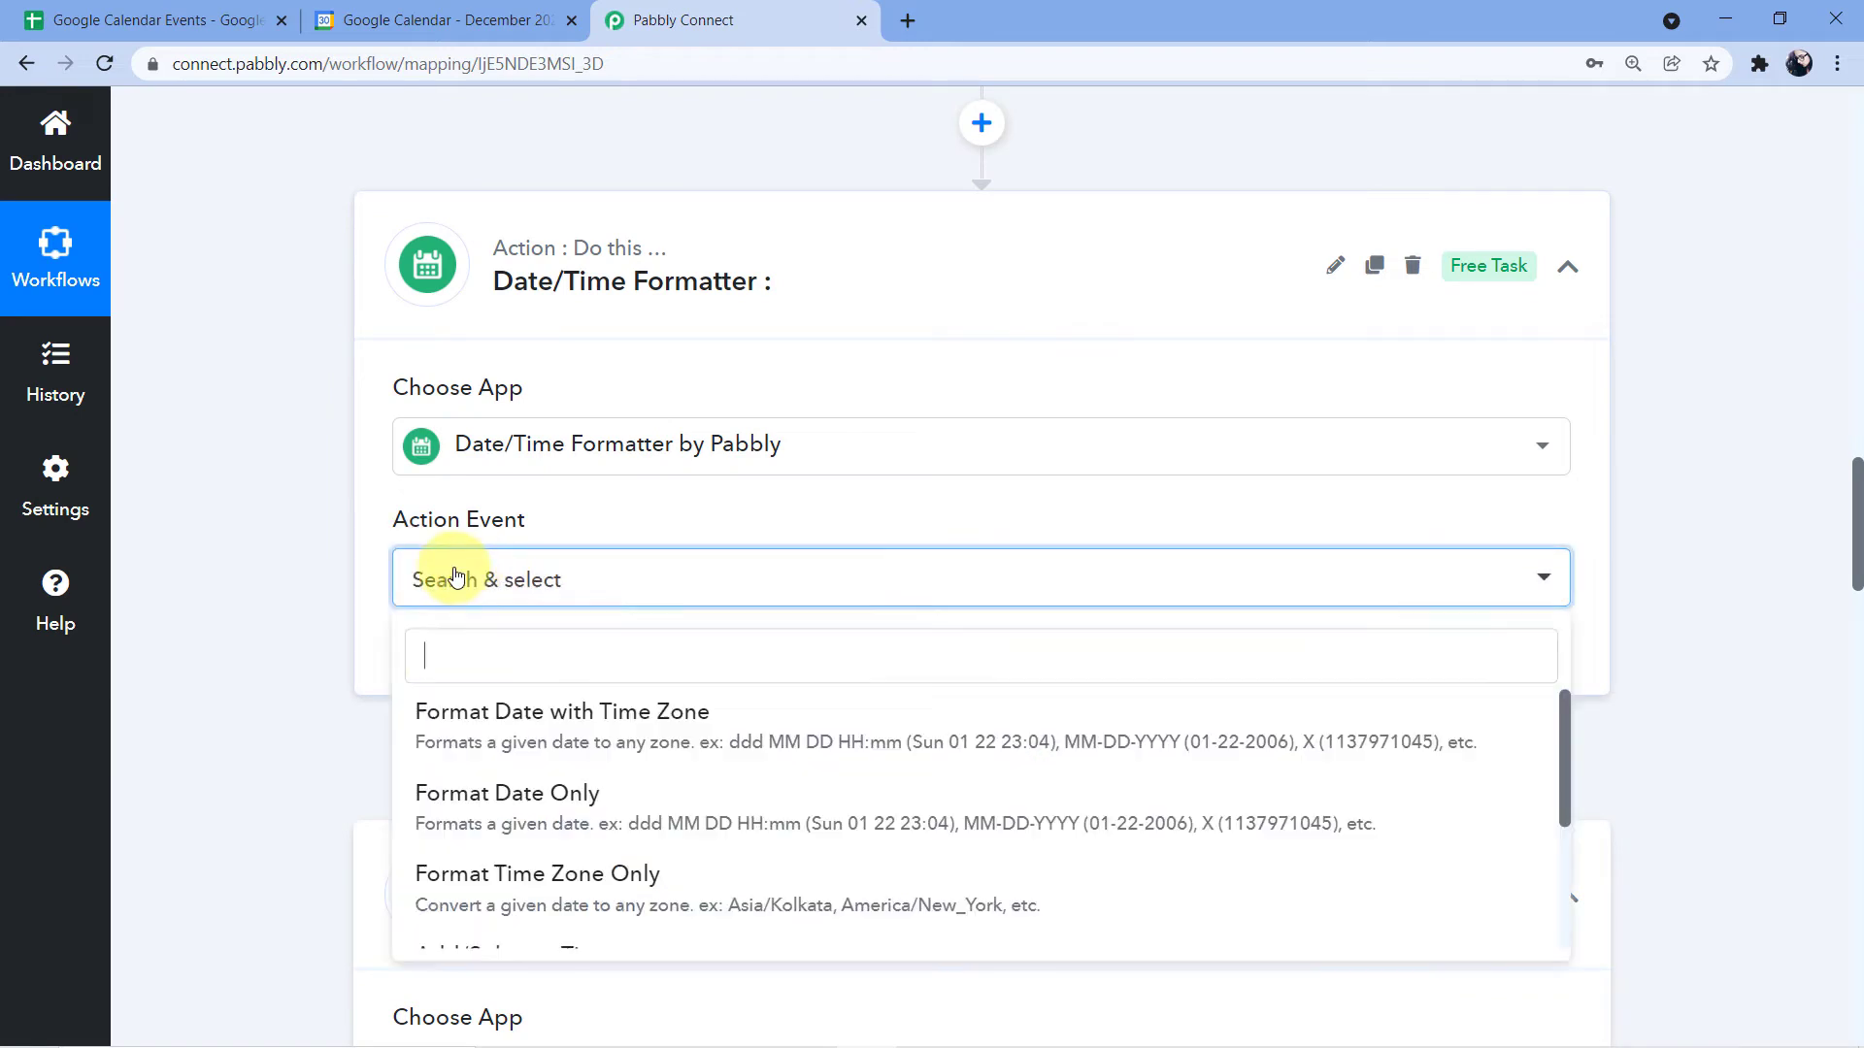
pyautogui.scroll(-2, 767, 510)
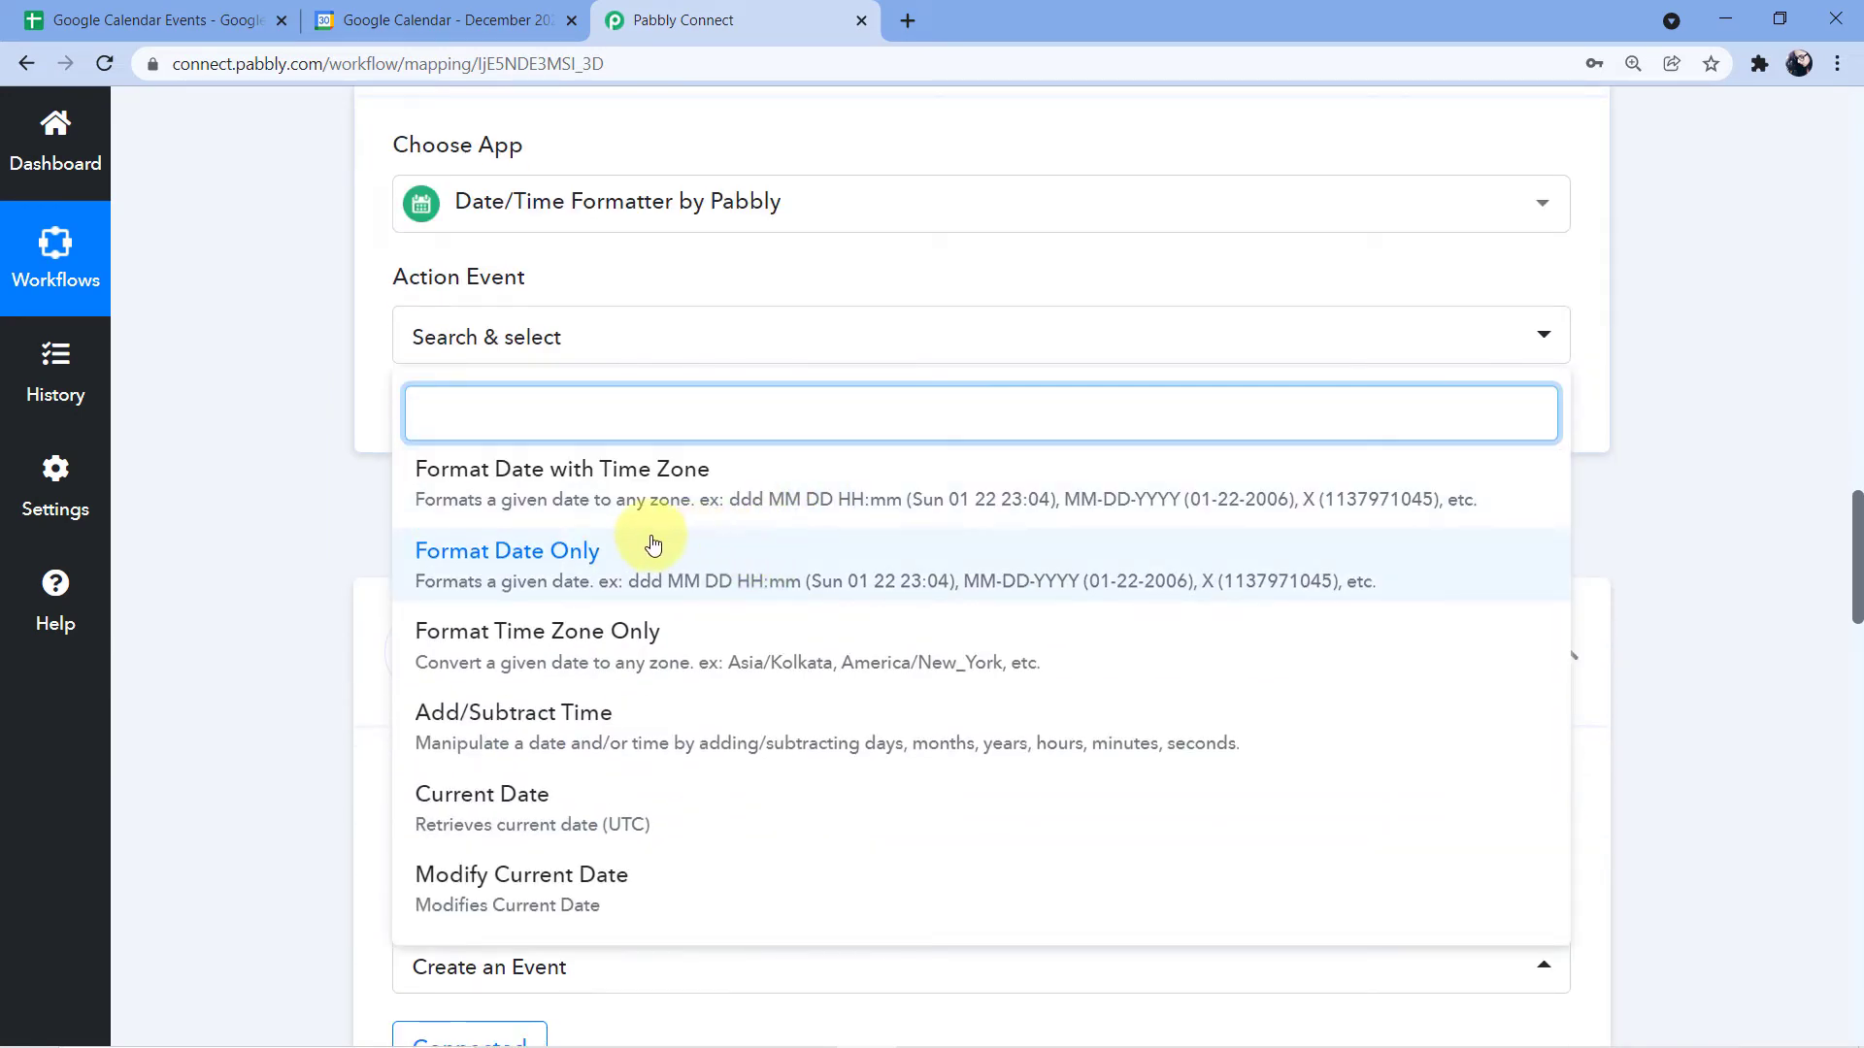
pyautogui.click(570, 566)
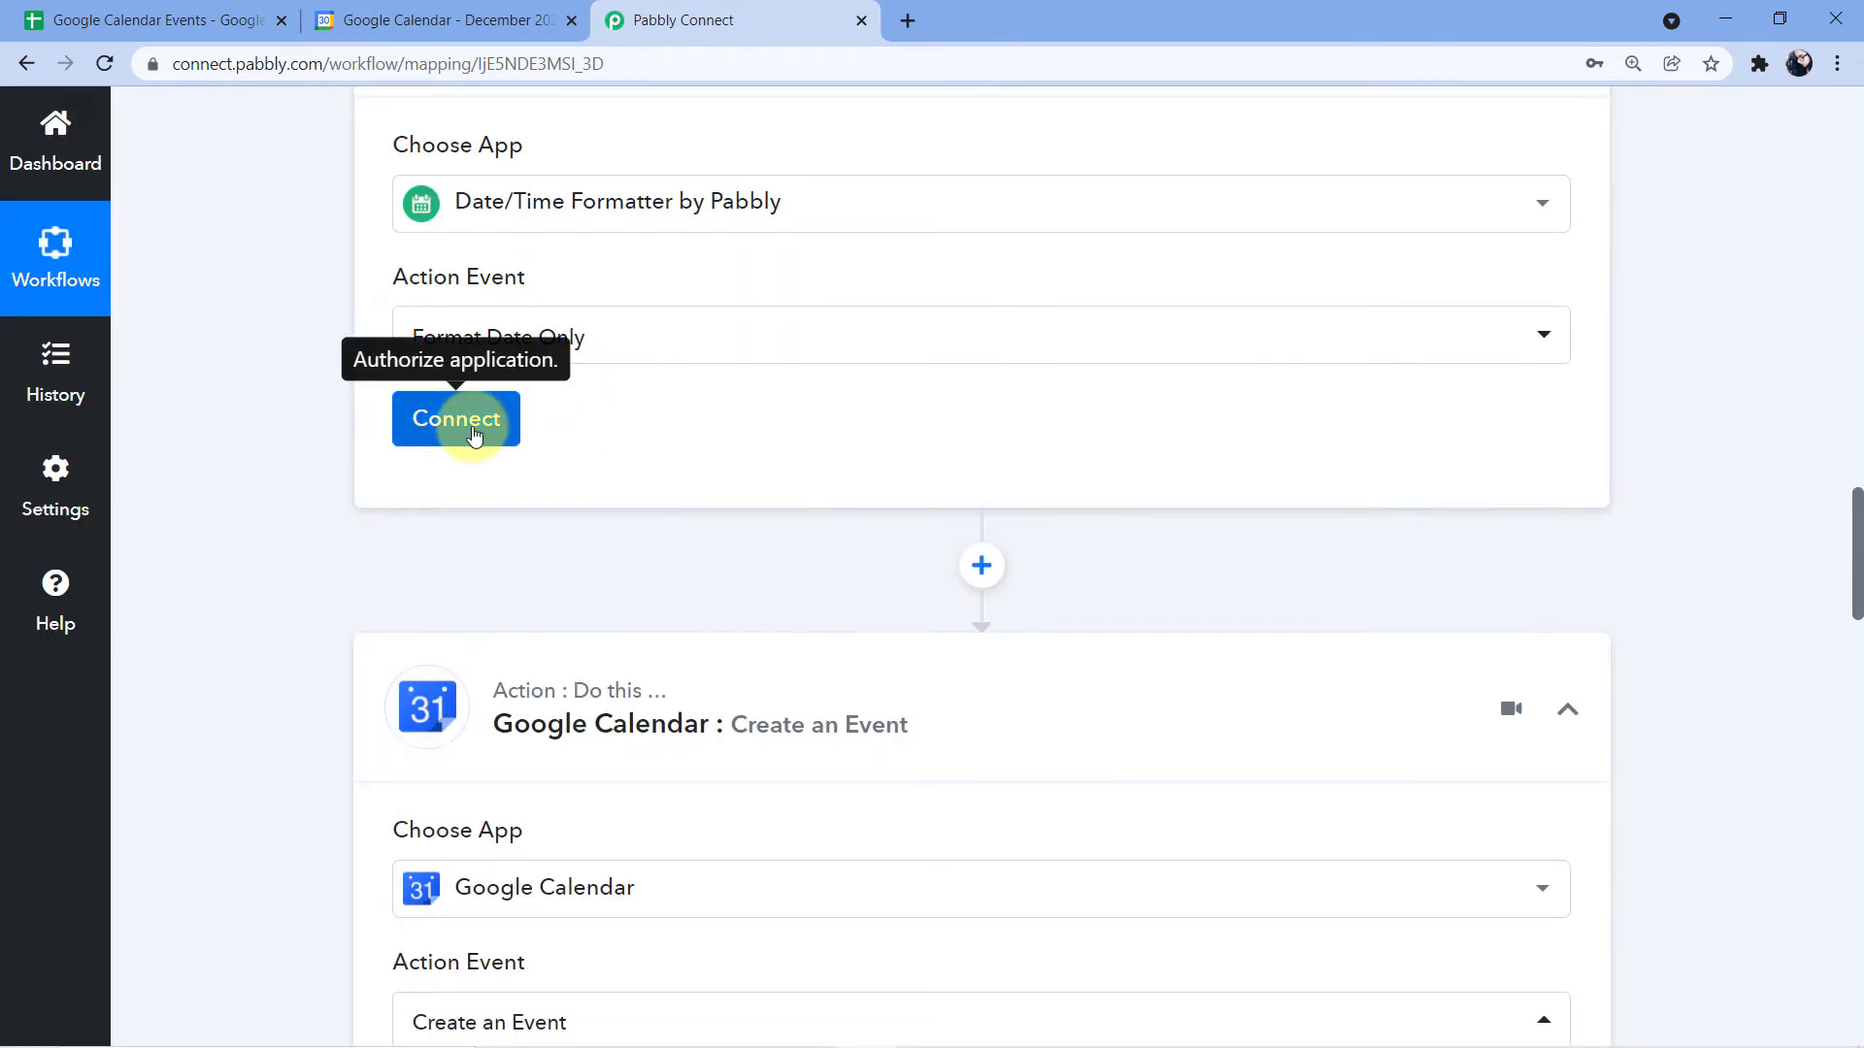
pyautogui.click(463, 423)
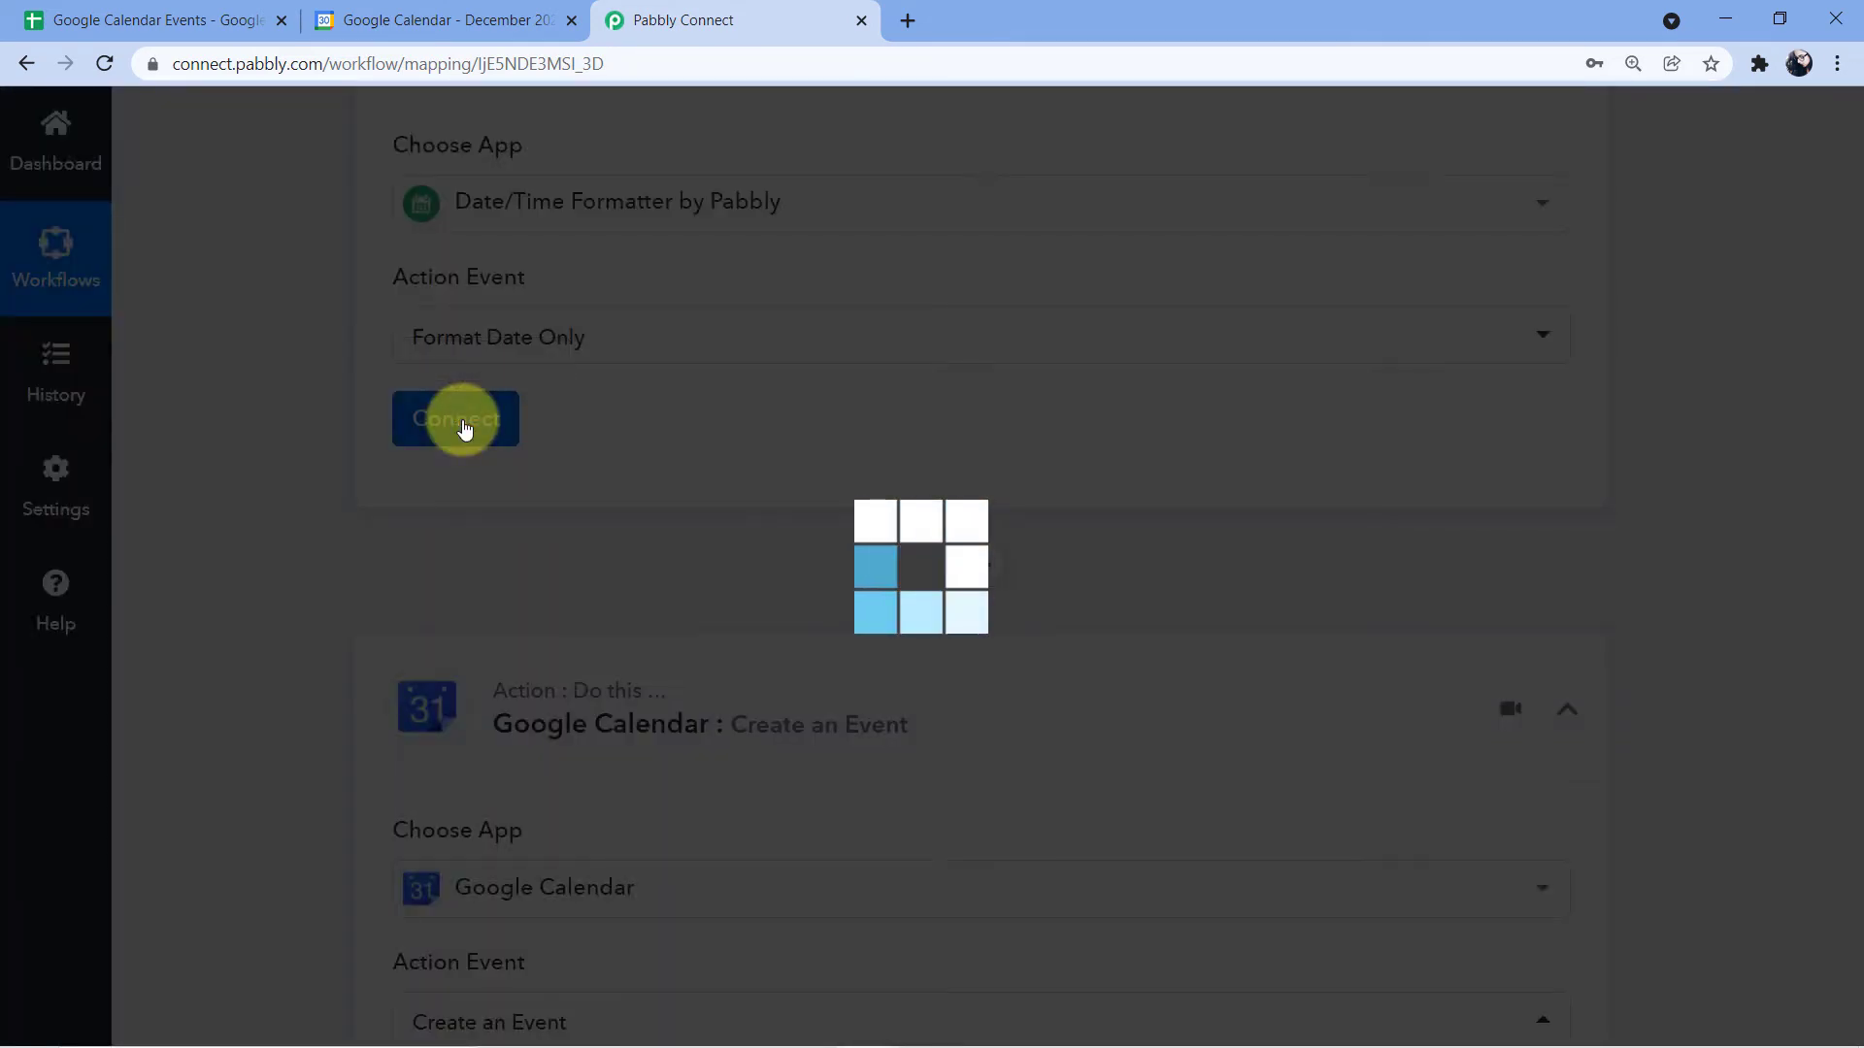
pyautogui.scroll(-3, 611, 446)
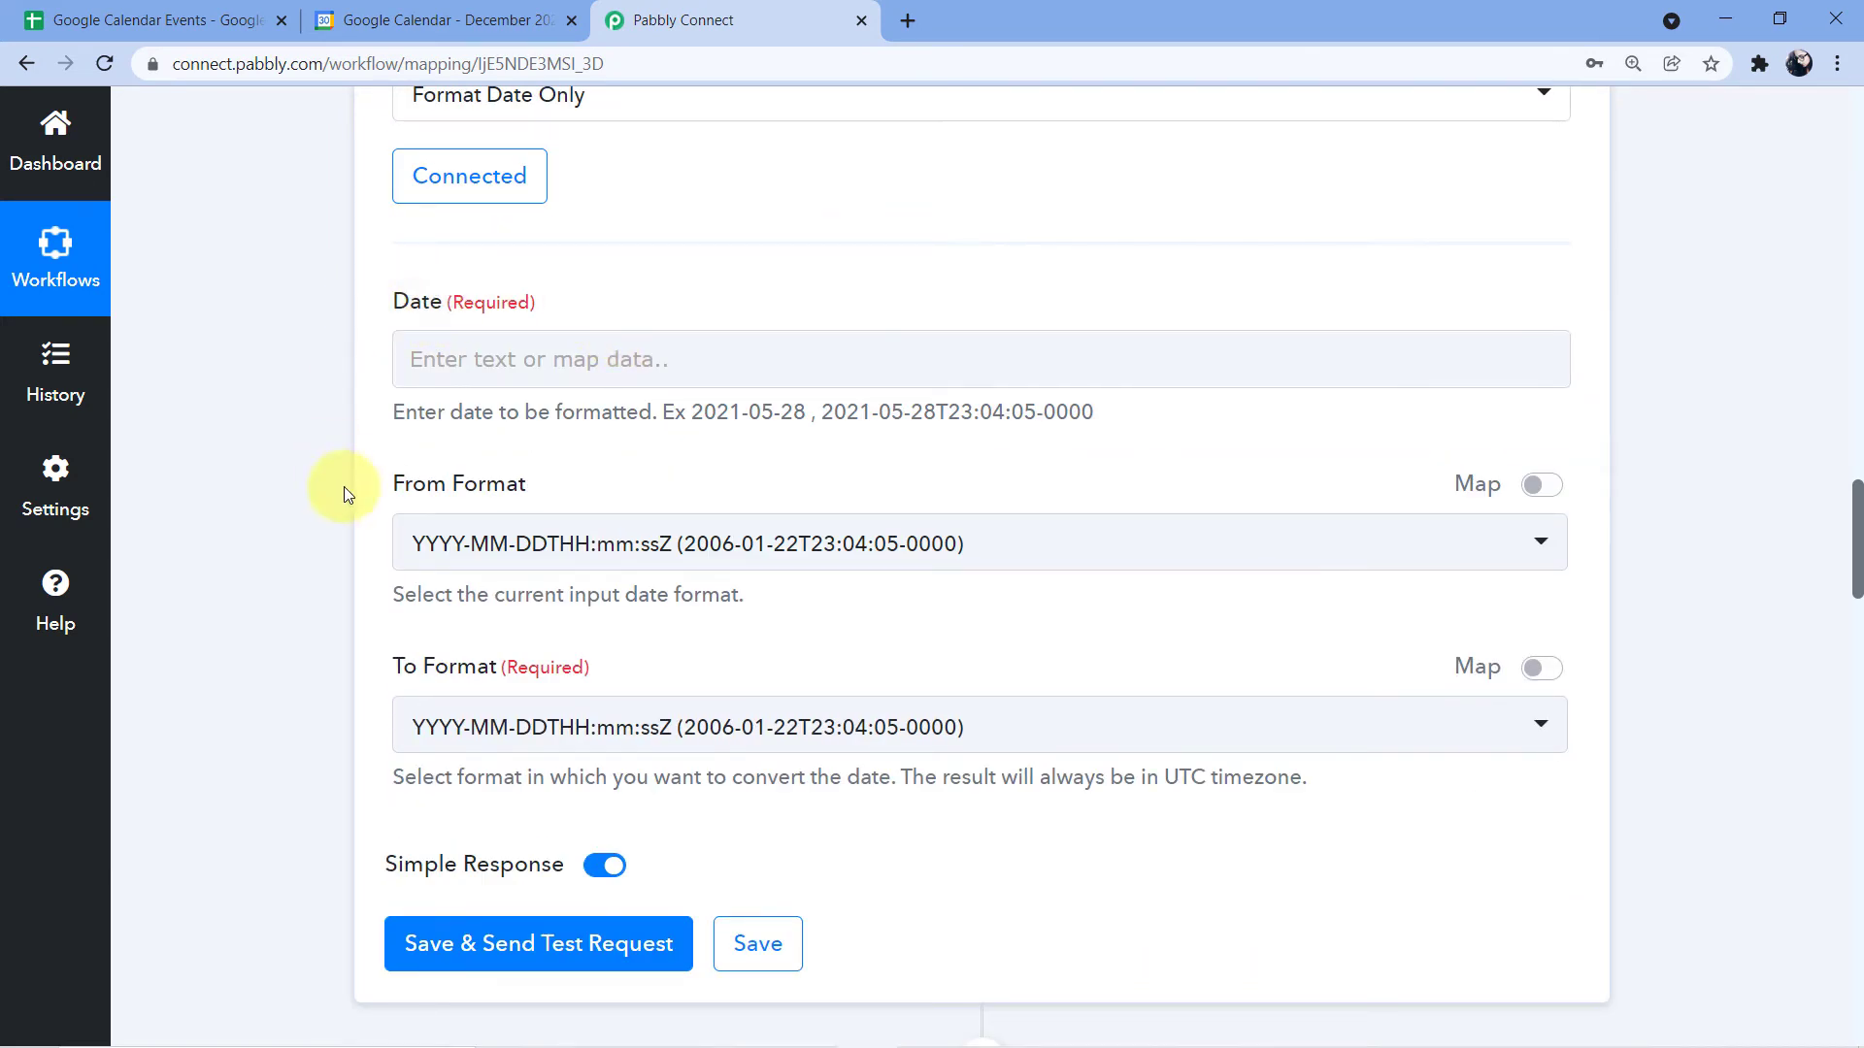
pyautogui.scroll(3, 354, 562)
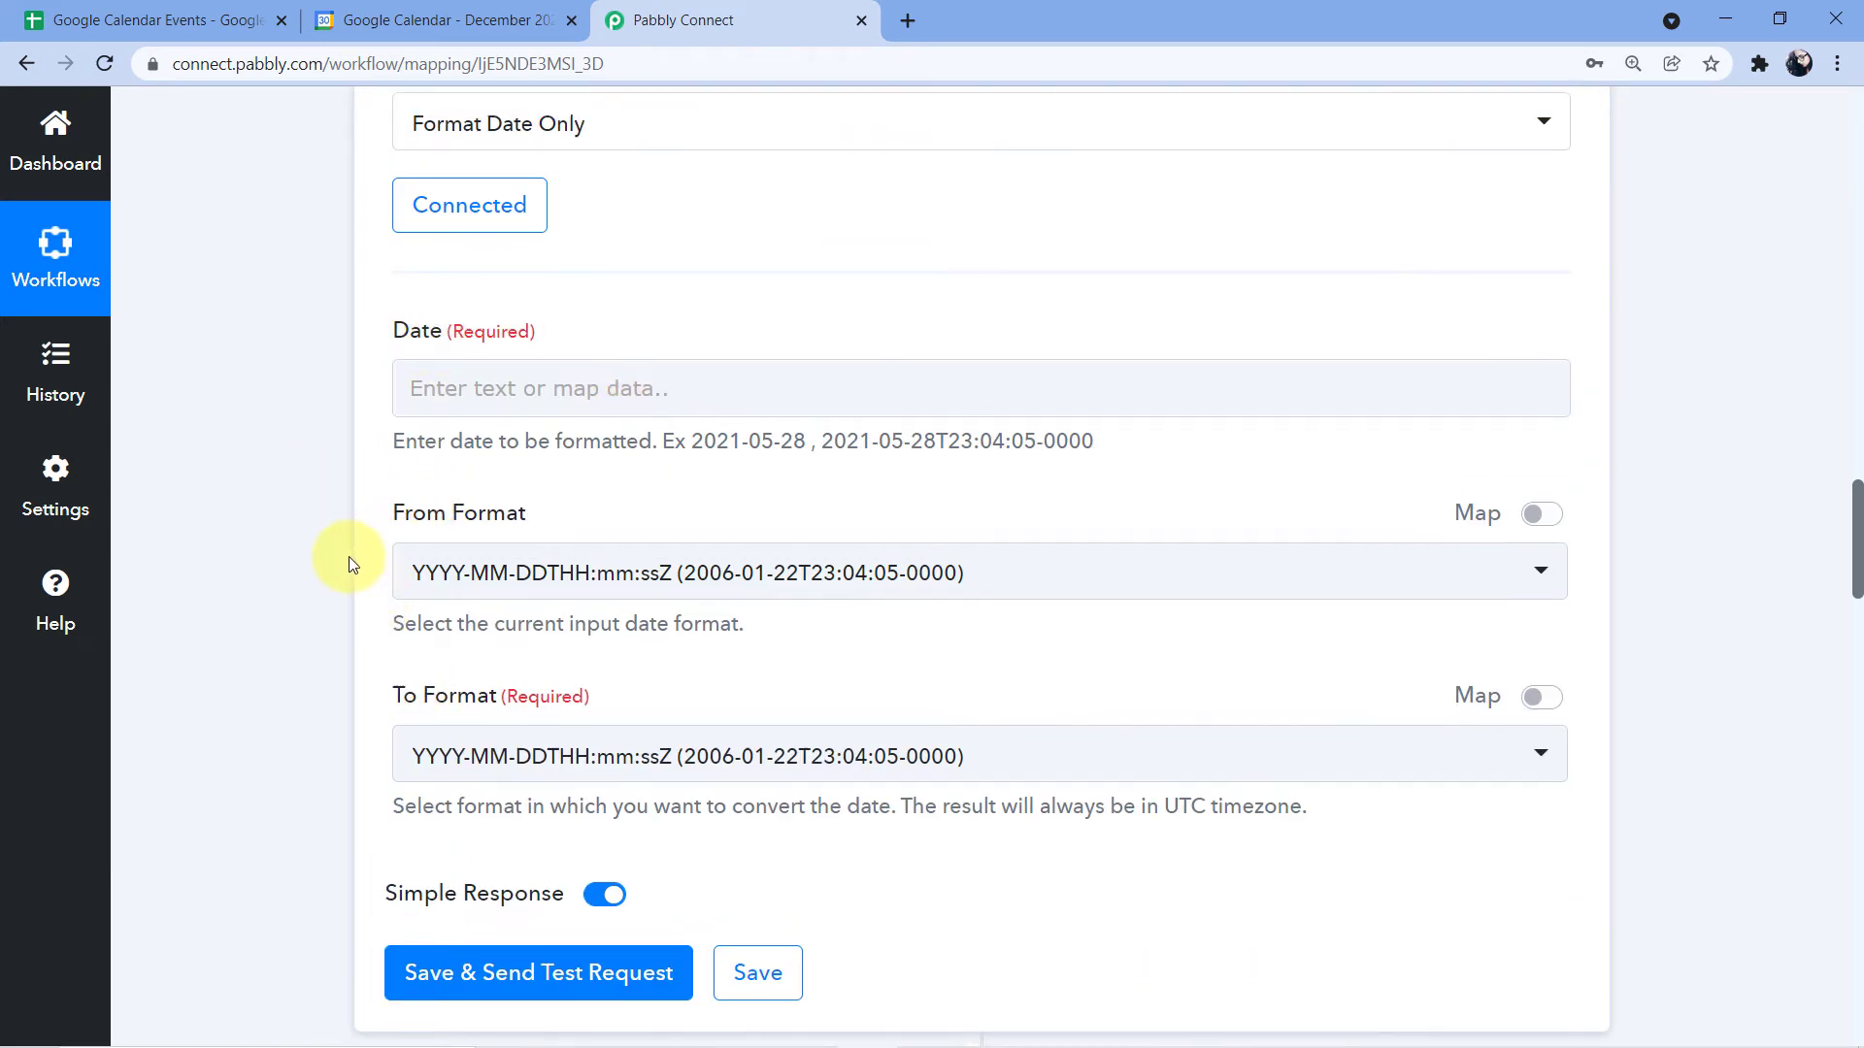
# Step: Examine the Start Date and End Date entries in the Google Sheets webhook response for use in the formatter's Date field
pyautogui.click(475, 612)
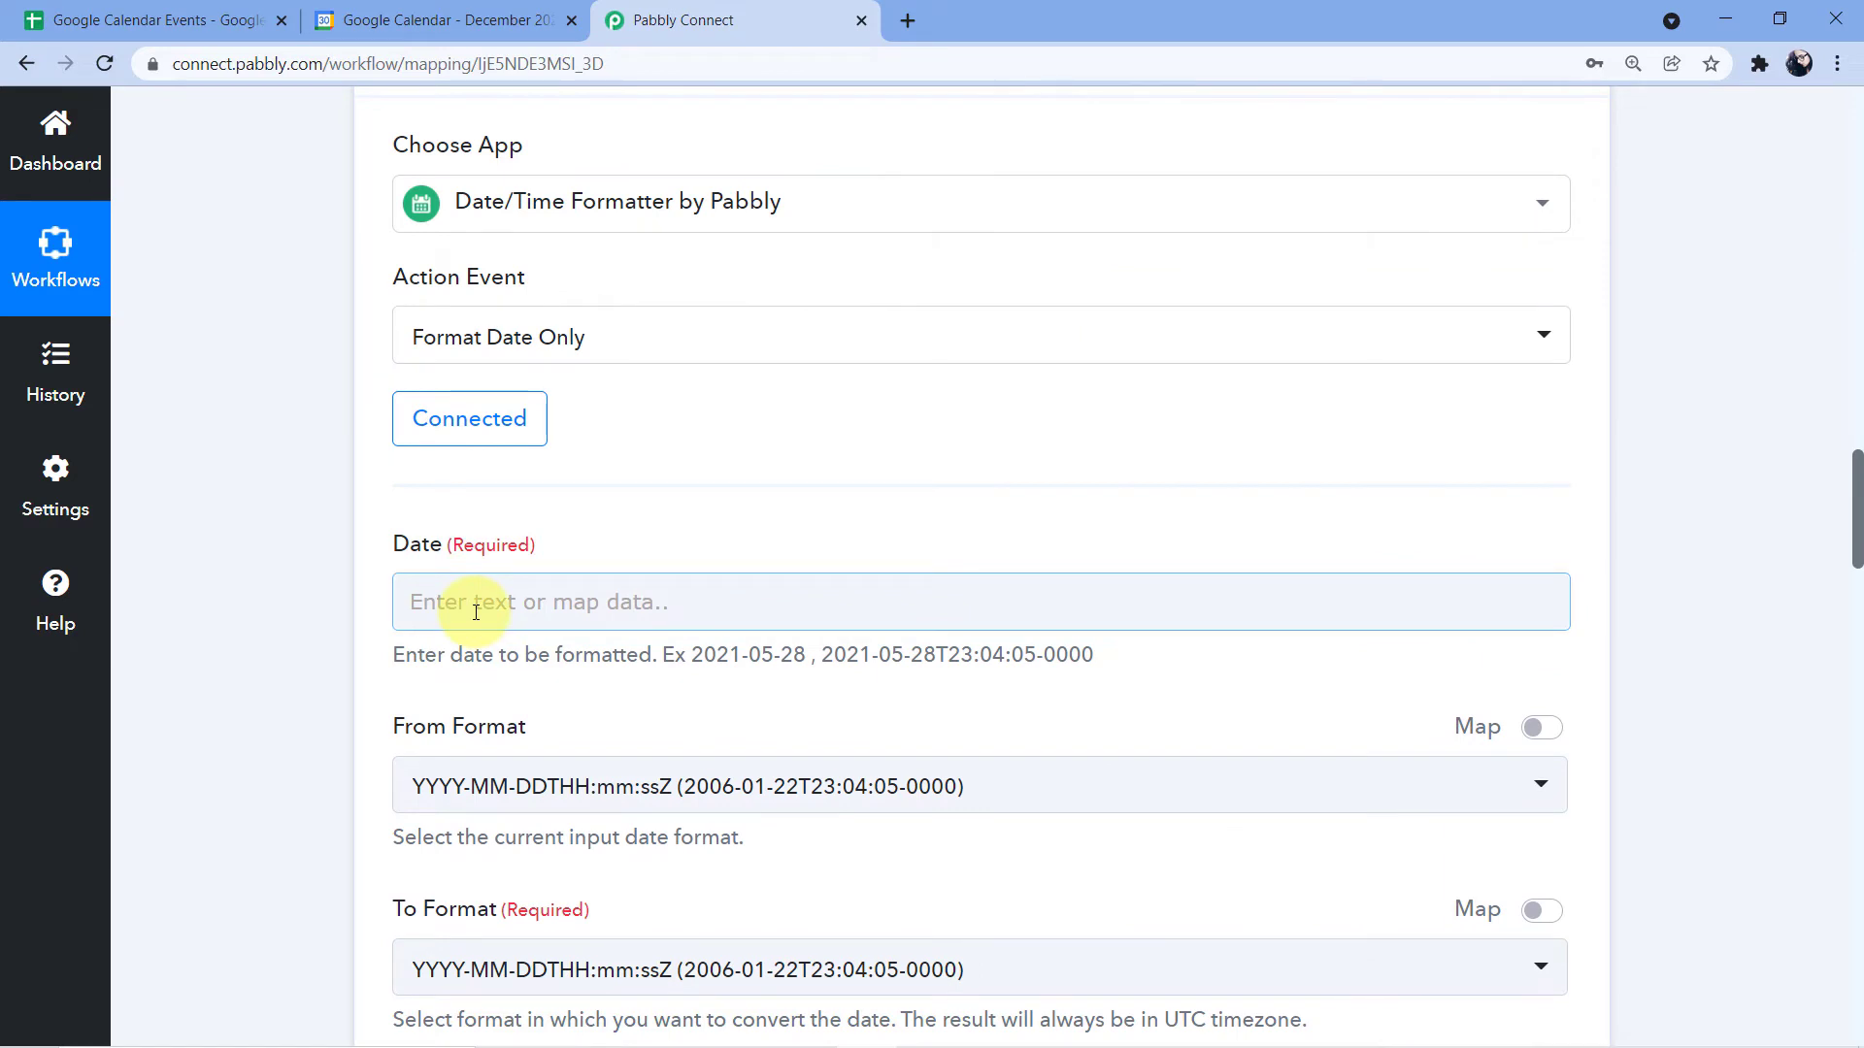
pyautogui.scroll(10, 1256, 337)
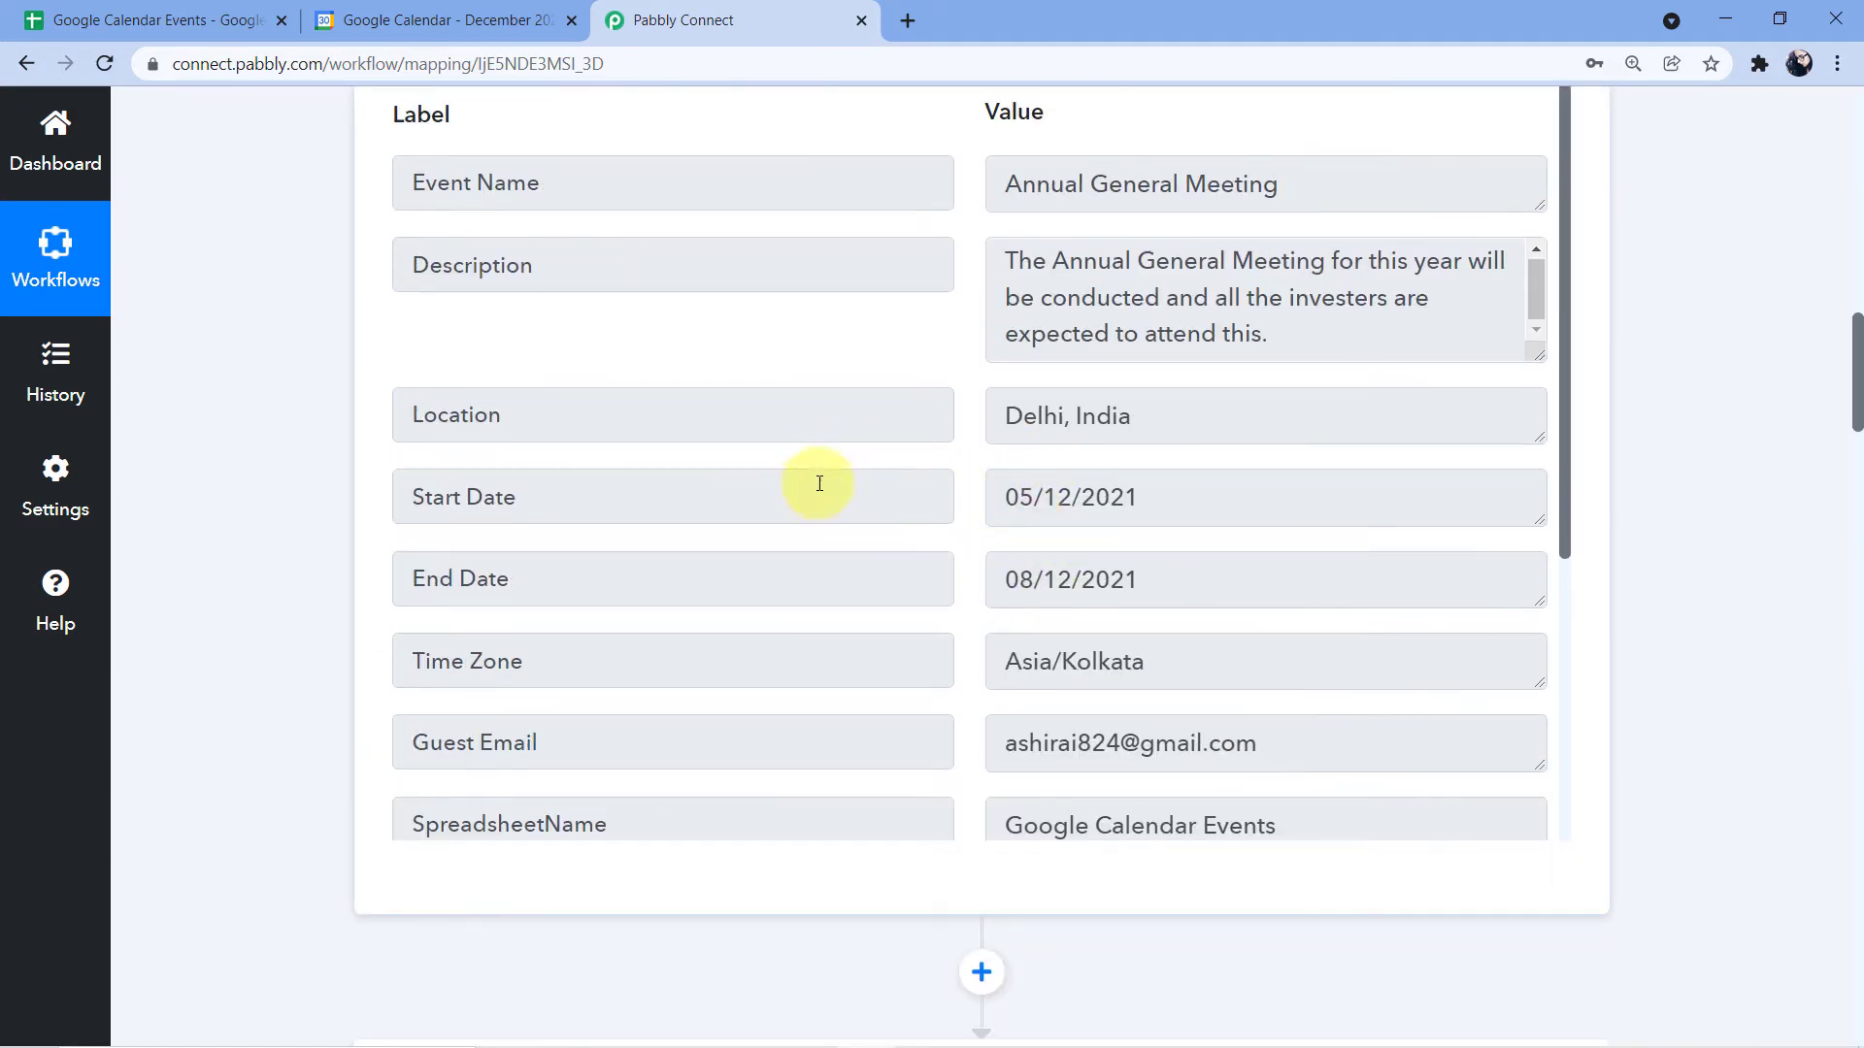
pyautogui.moveTo(537, 496); pyautogui.dragTo(388, 506)
pyautogui.moveTo(532, 589); pyautogui.dragTo(366, 553)
pyautogui.click(341, 565)
pyautogui.click(611, 499)
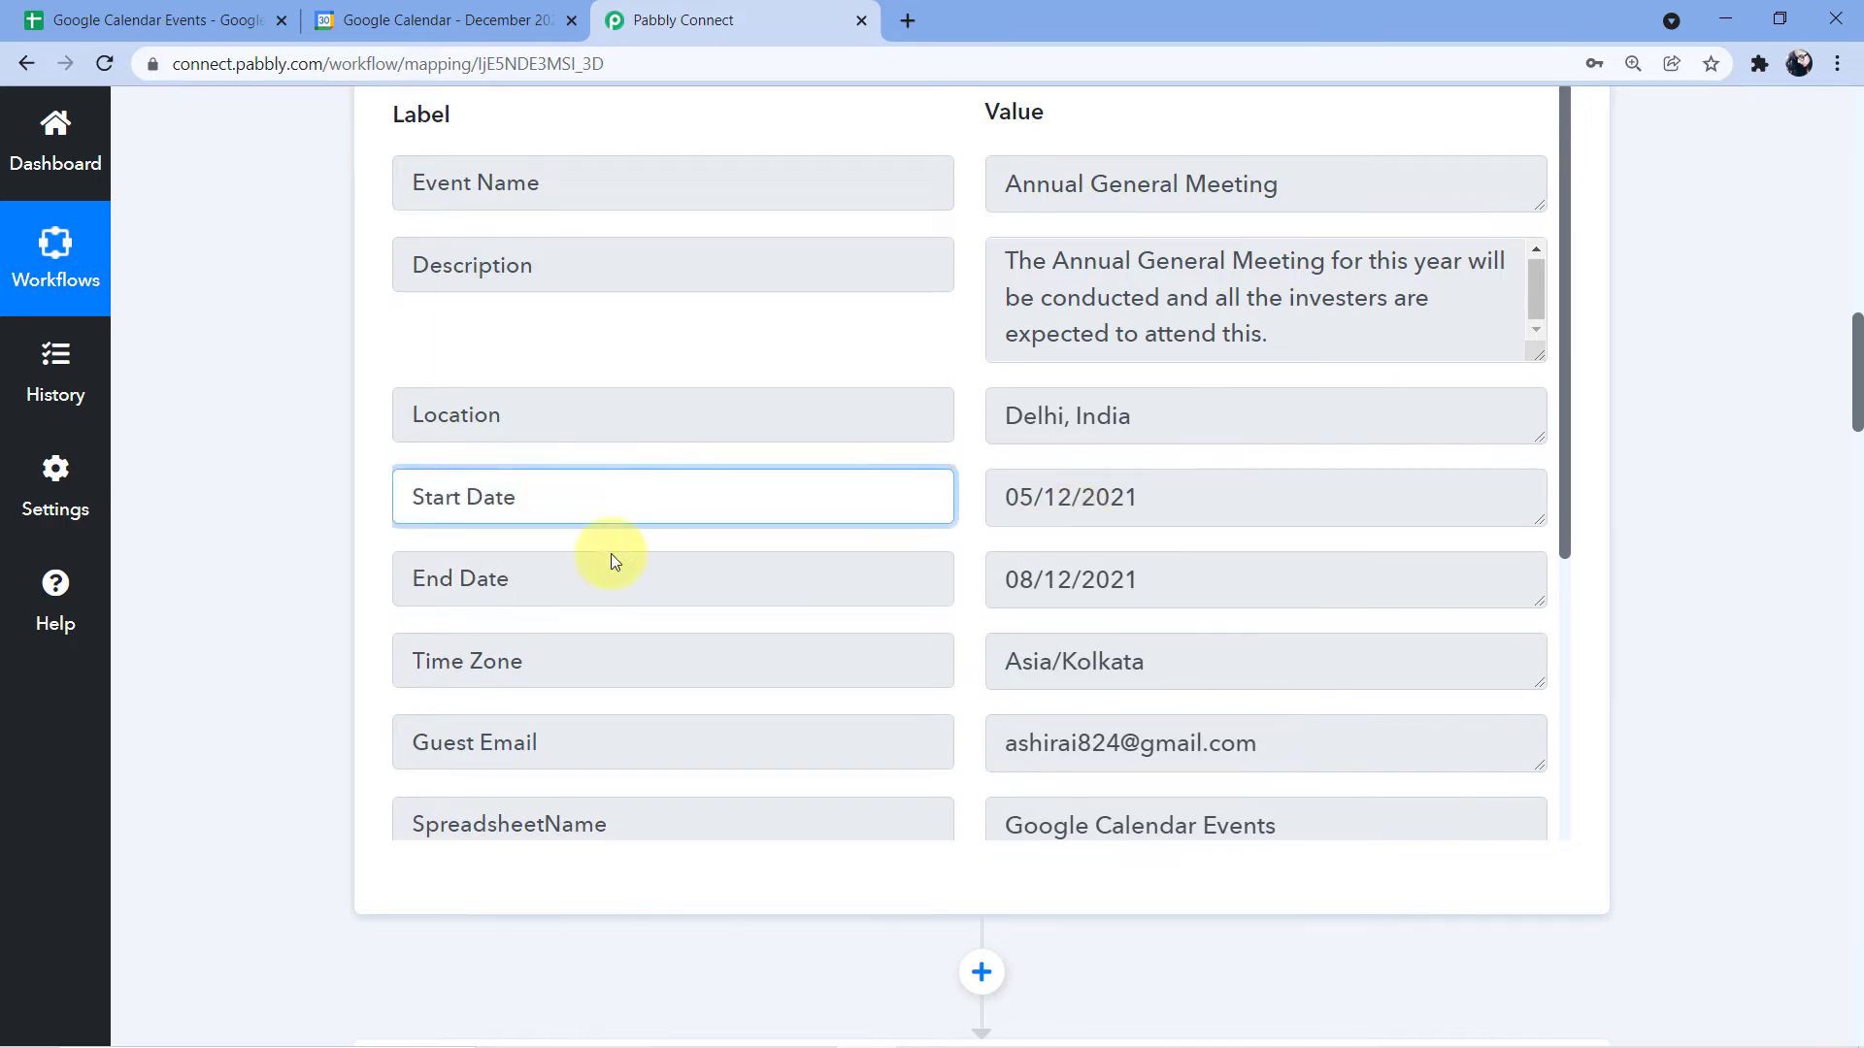
pyautogui.moveTo(1161, 484); pyautogui.dragTo(1026, 497)
pyautogui.click(376, 490)
pyautogui.scroll(-7, 272, 471)
pyautogui.scroll(-3, 272, 470)
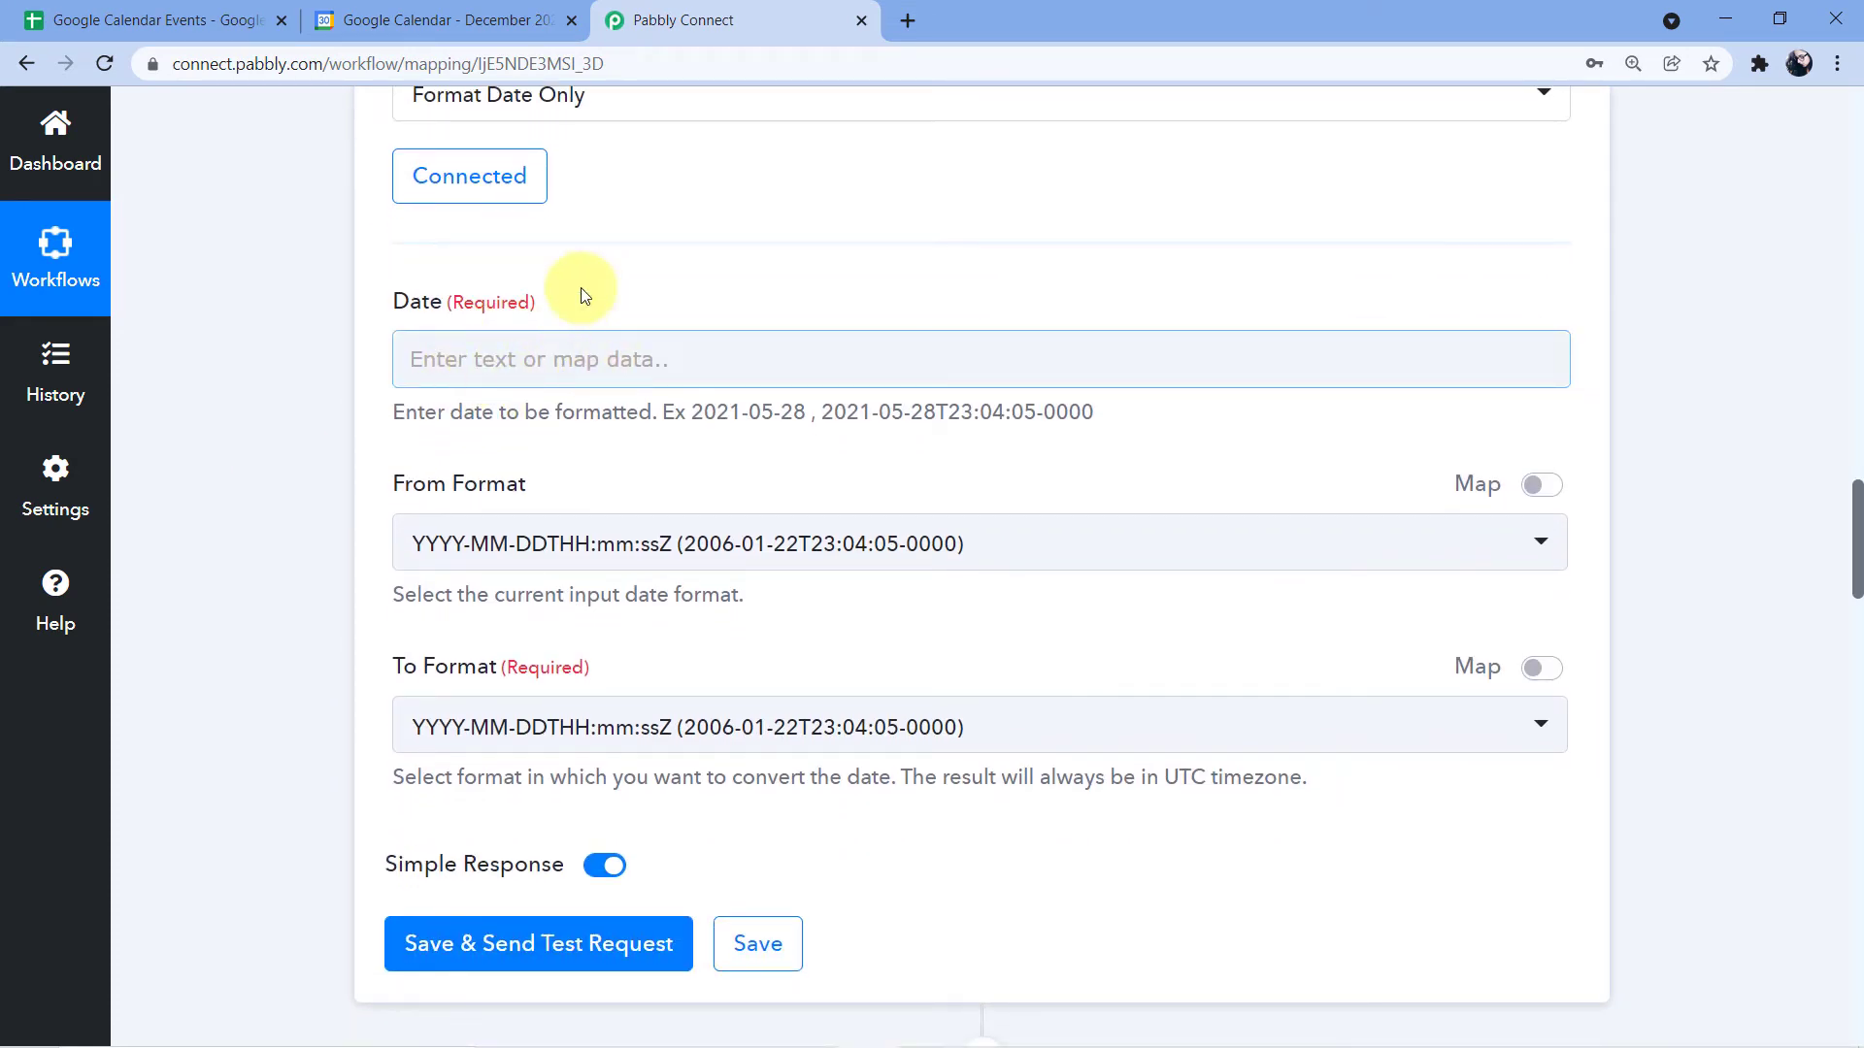
# Step: Map the Start Date from the Google Sheets trigger into the formatter's Date field
pyautogui.click(440, 360)
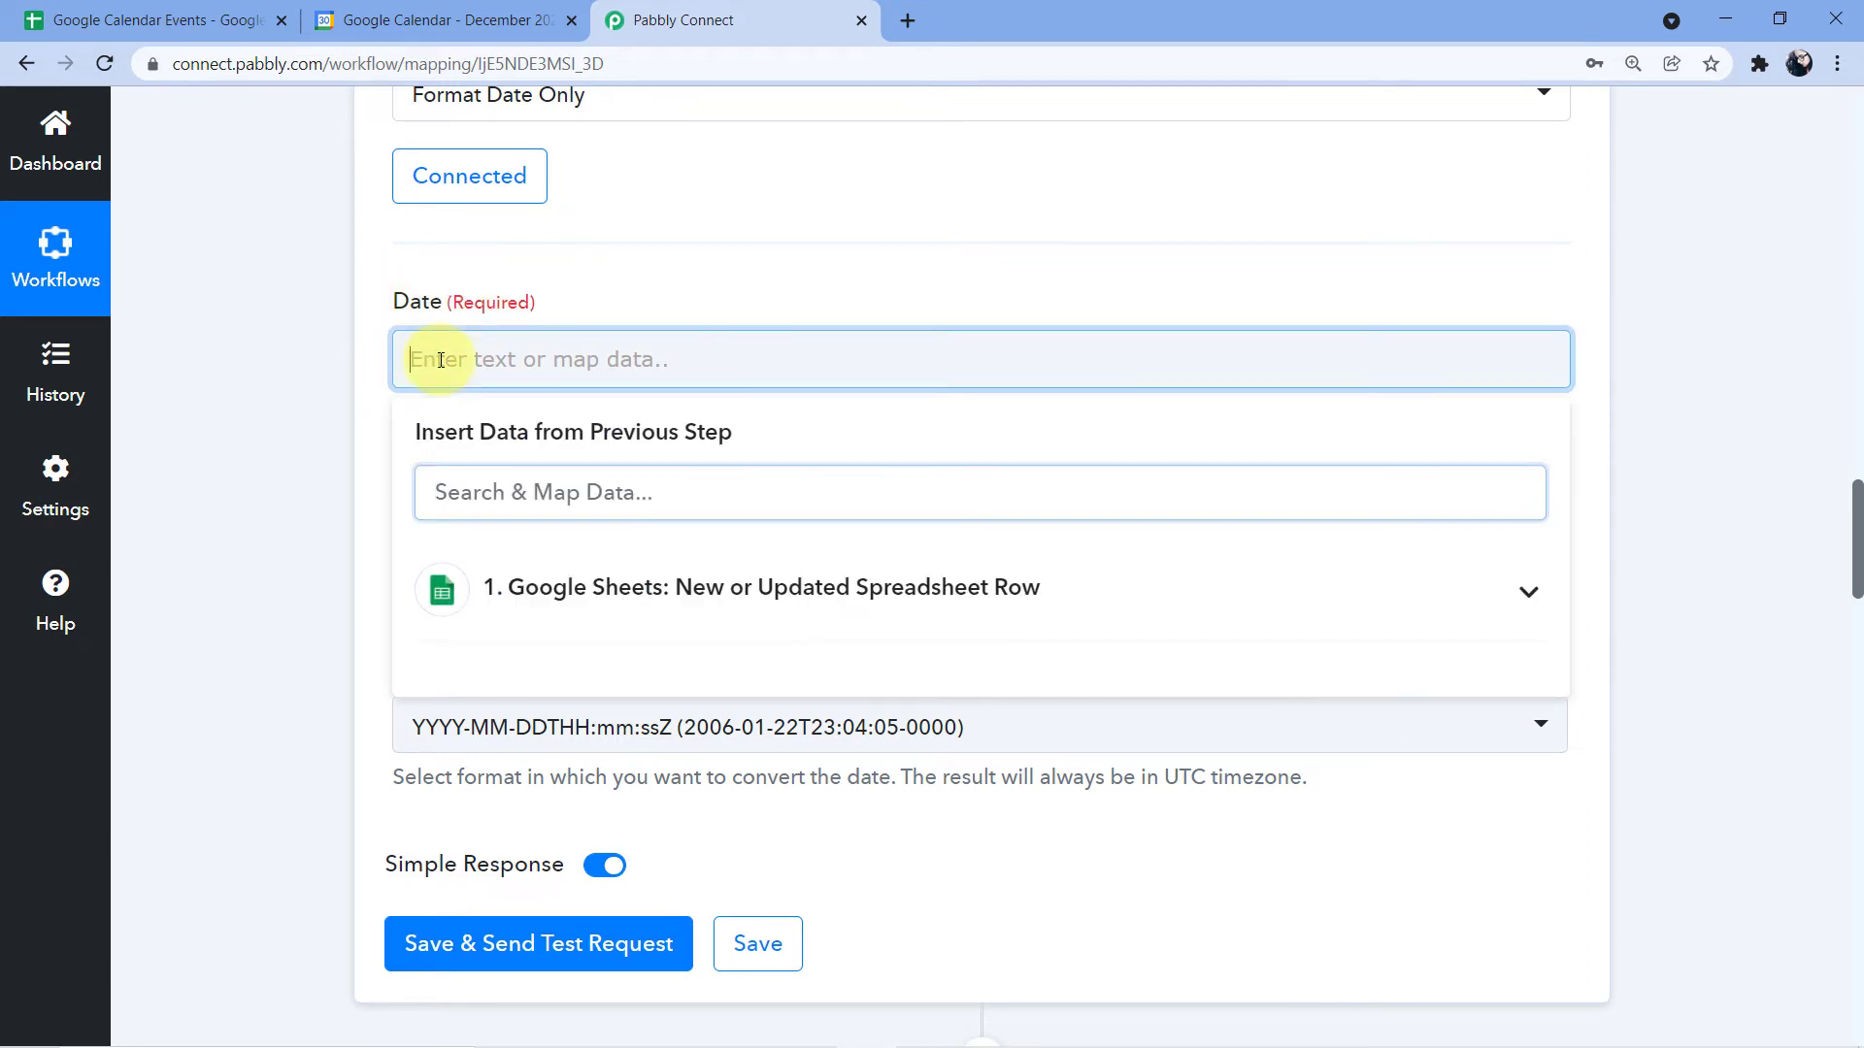
pyautogui.click(706, 579)
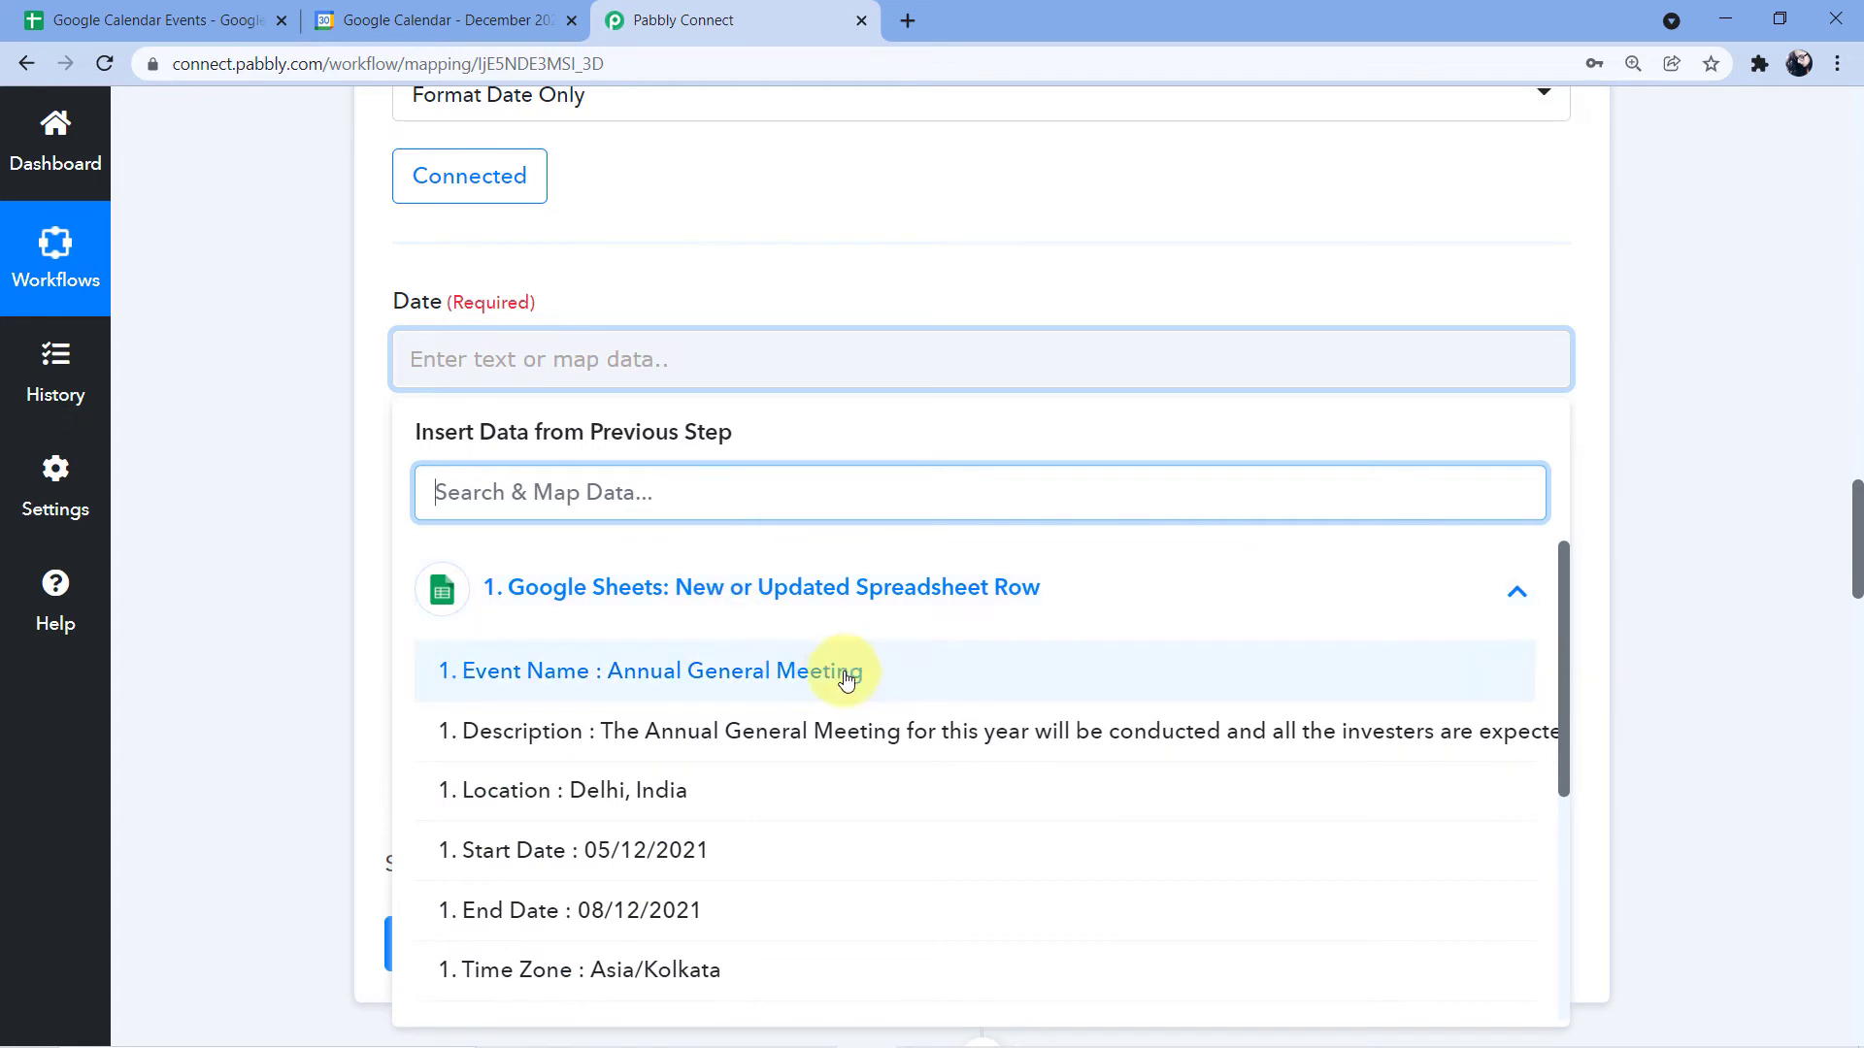
pyautogui.scroll(-1, 777, 631)
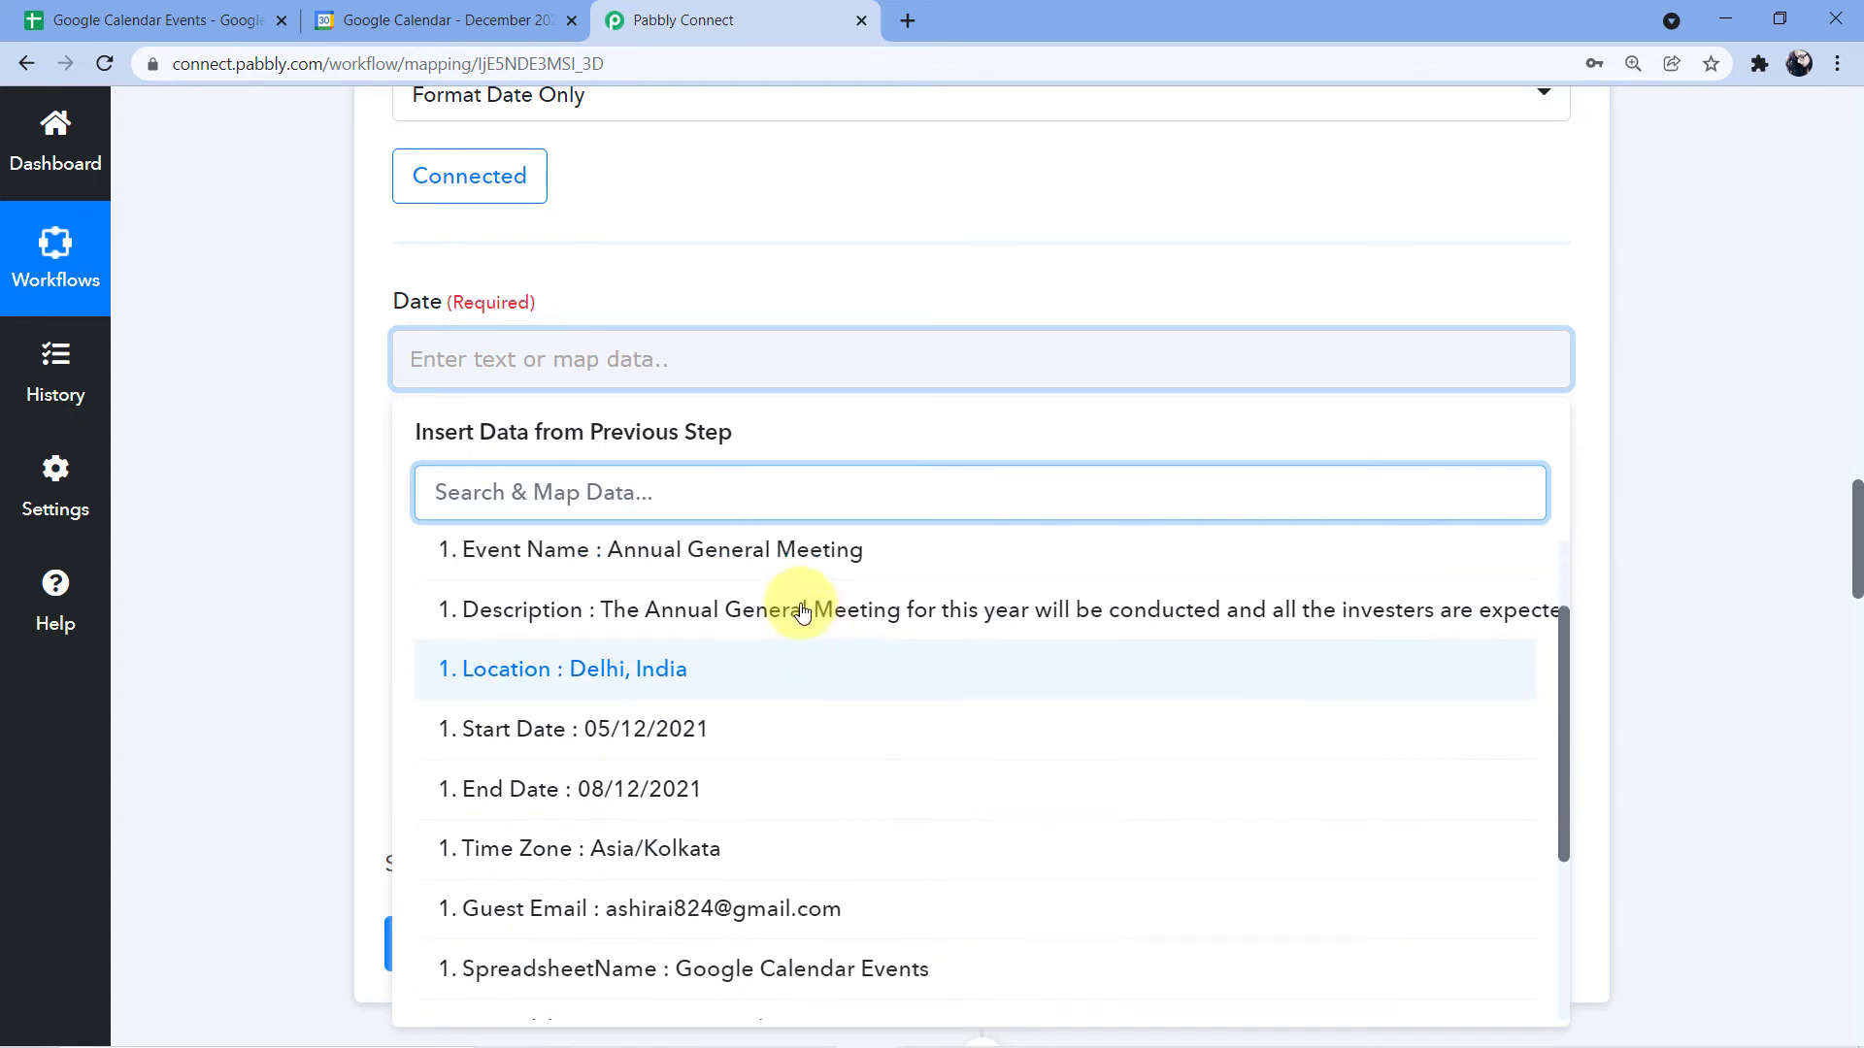
pyautogui.click(561, 730)
pyautogui.click(357, 439)
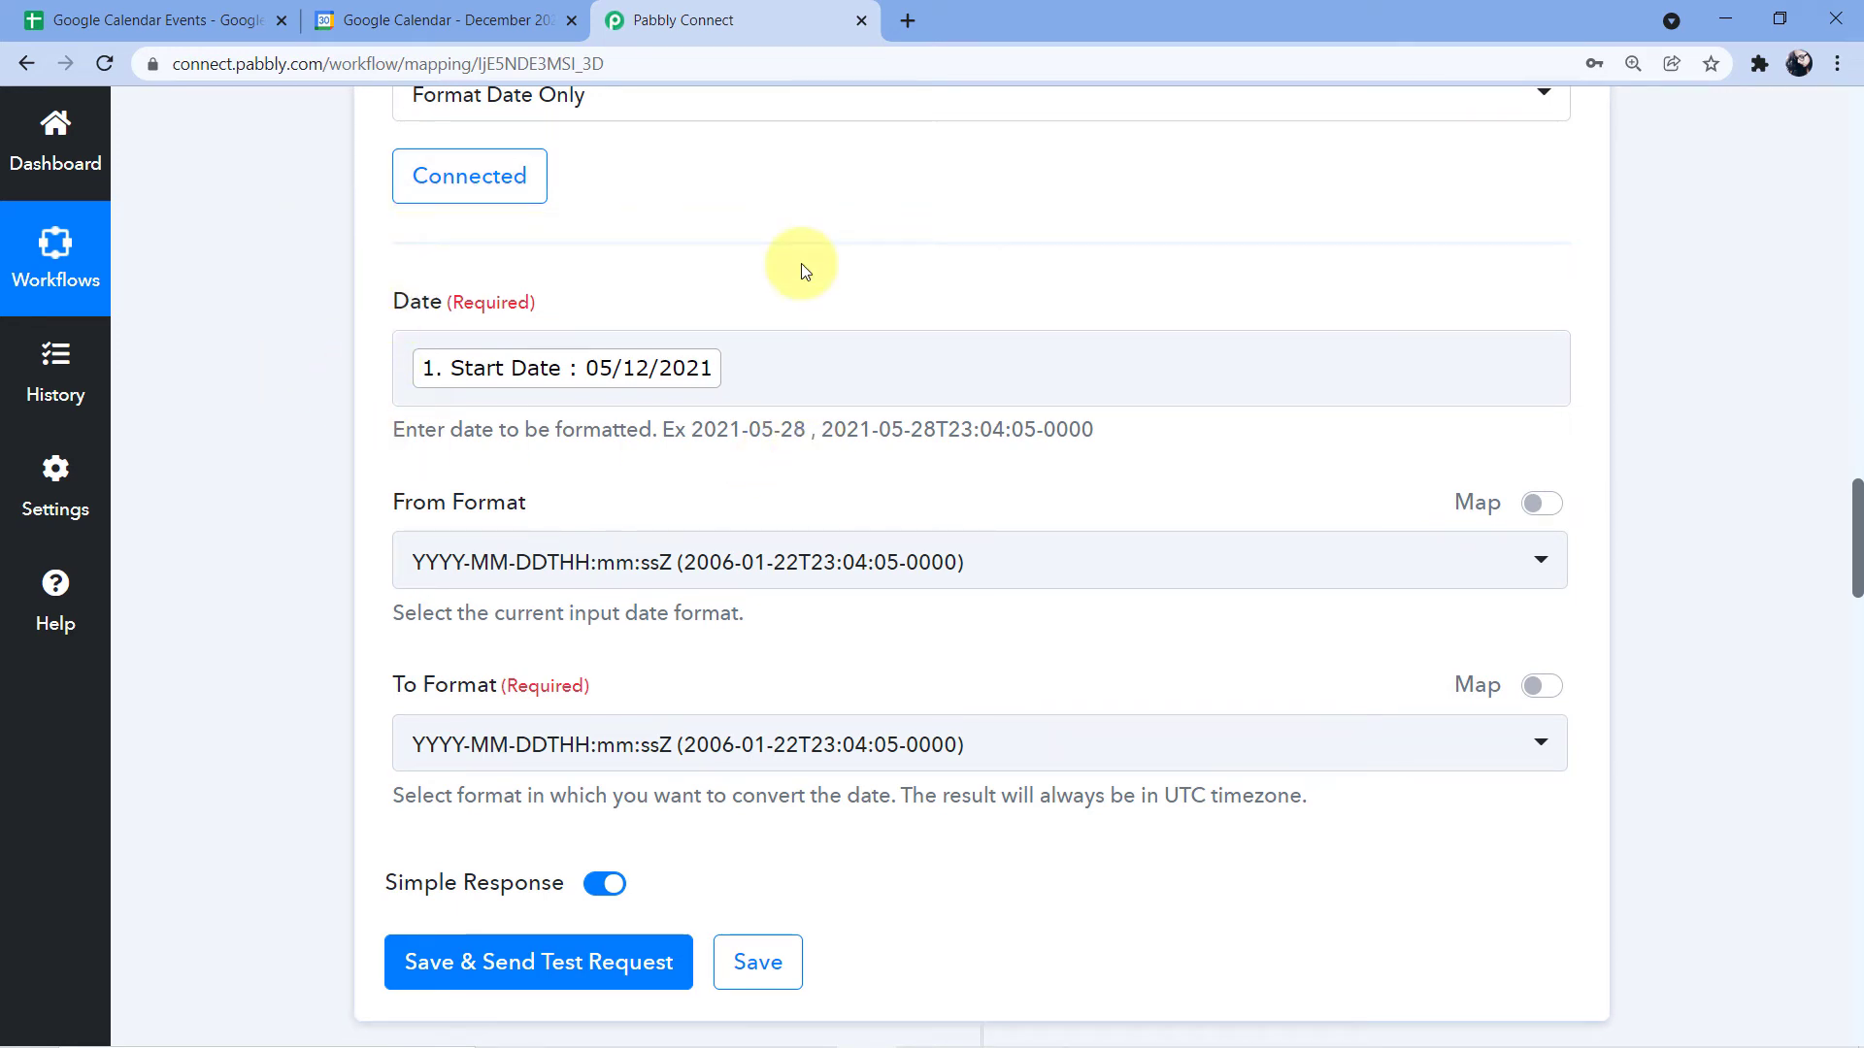
# Step: Set the formatter's From Format to DD/MM/YYYY (22/01/2006)
pyautogui.scroll(-1, 767, 462)
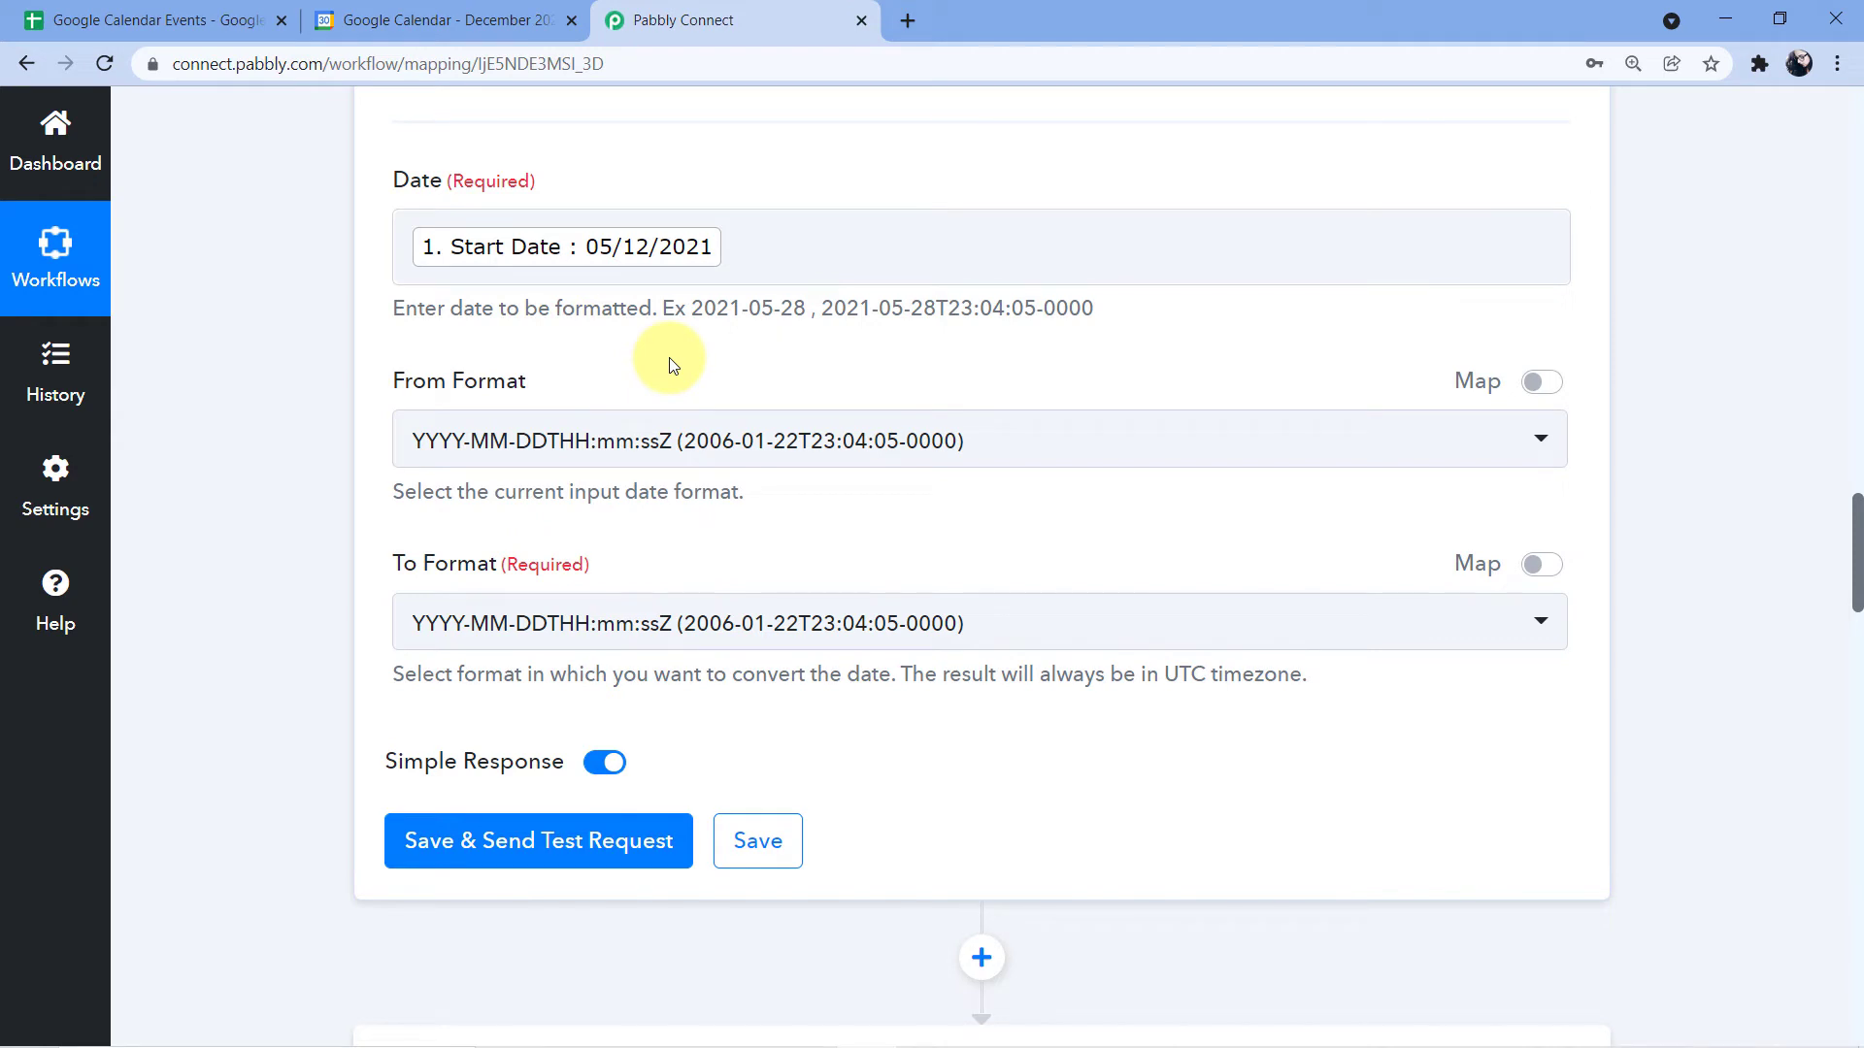
pyautogui.click(777, 441)
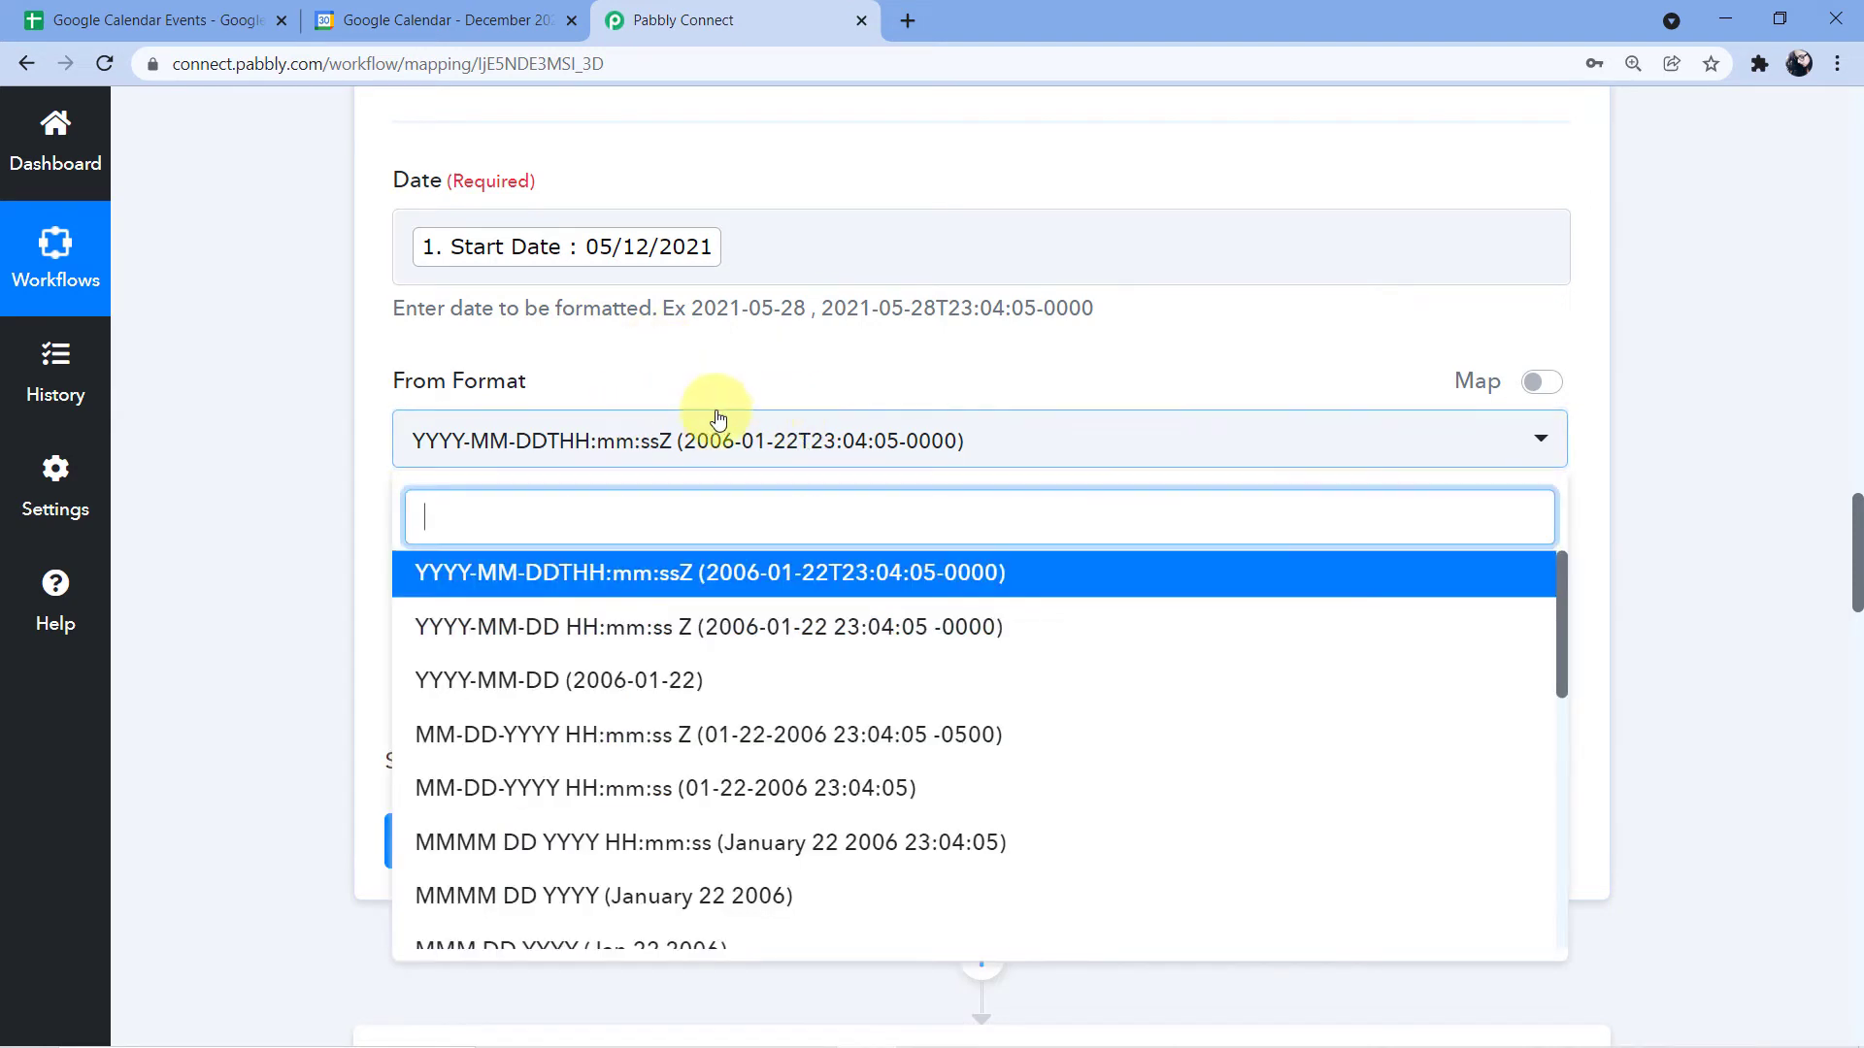
pyautogui.scroll(-1, 718, 599)
pyautogui.scroll(-6, 718, 599)
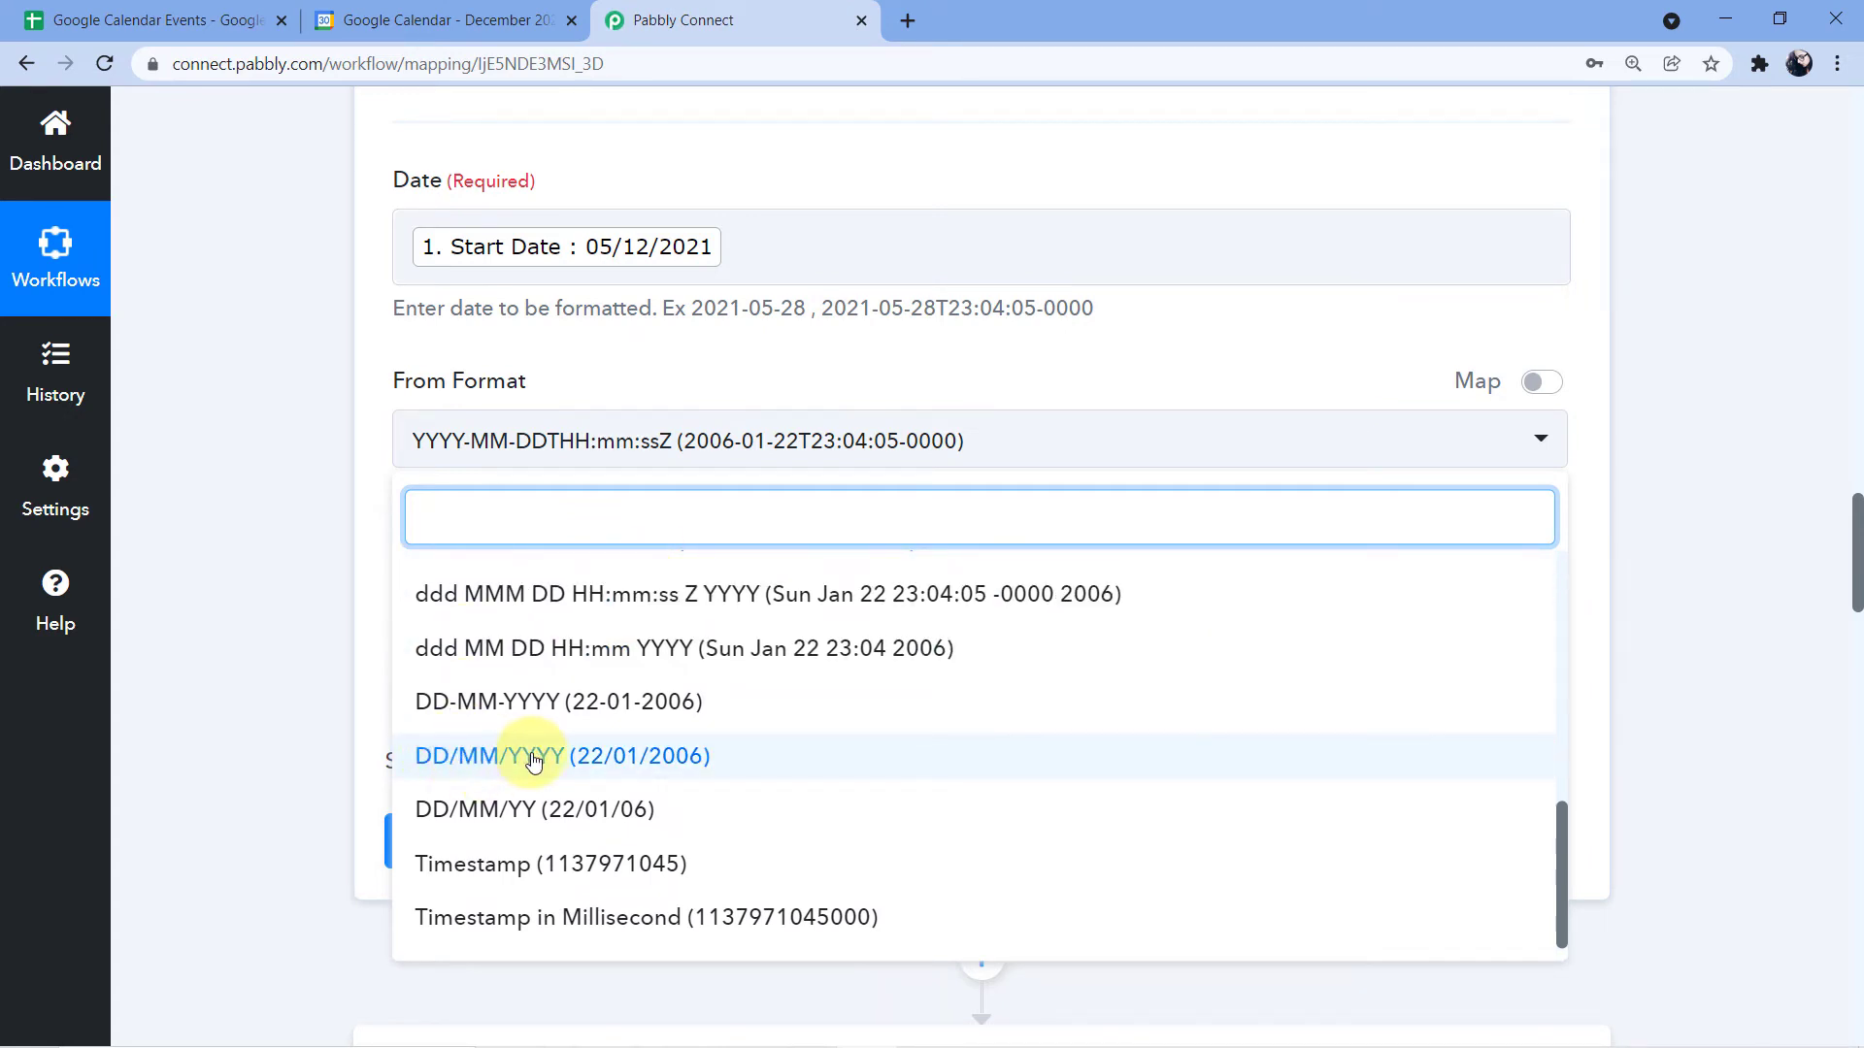
pyautogui.click(534, 760)
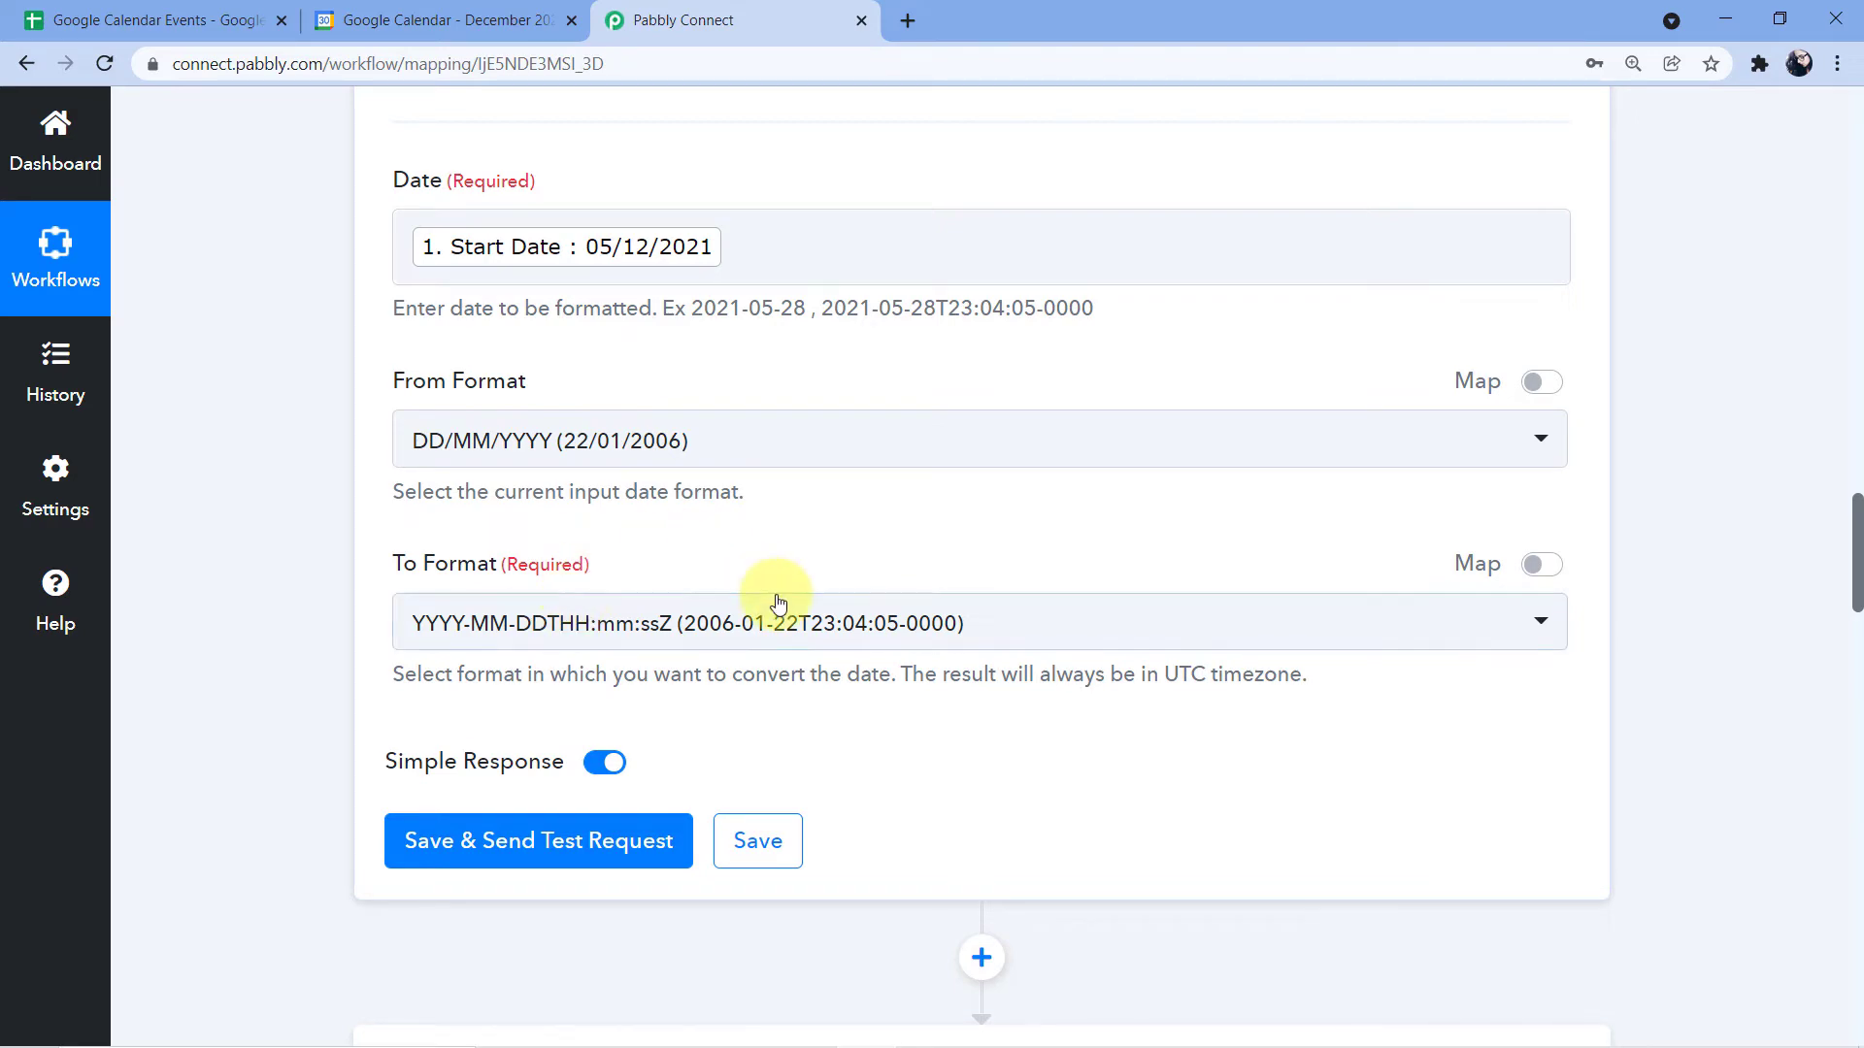
# Step: Check the calendar action's Start Date Time example and set the formatter's To Format to YYYY-MM-DDTHH:mm:ss[Z] (2018-11-29T13:00:46Z)
pyautogui.scroll(-7, 1068, 602)
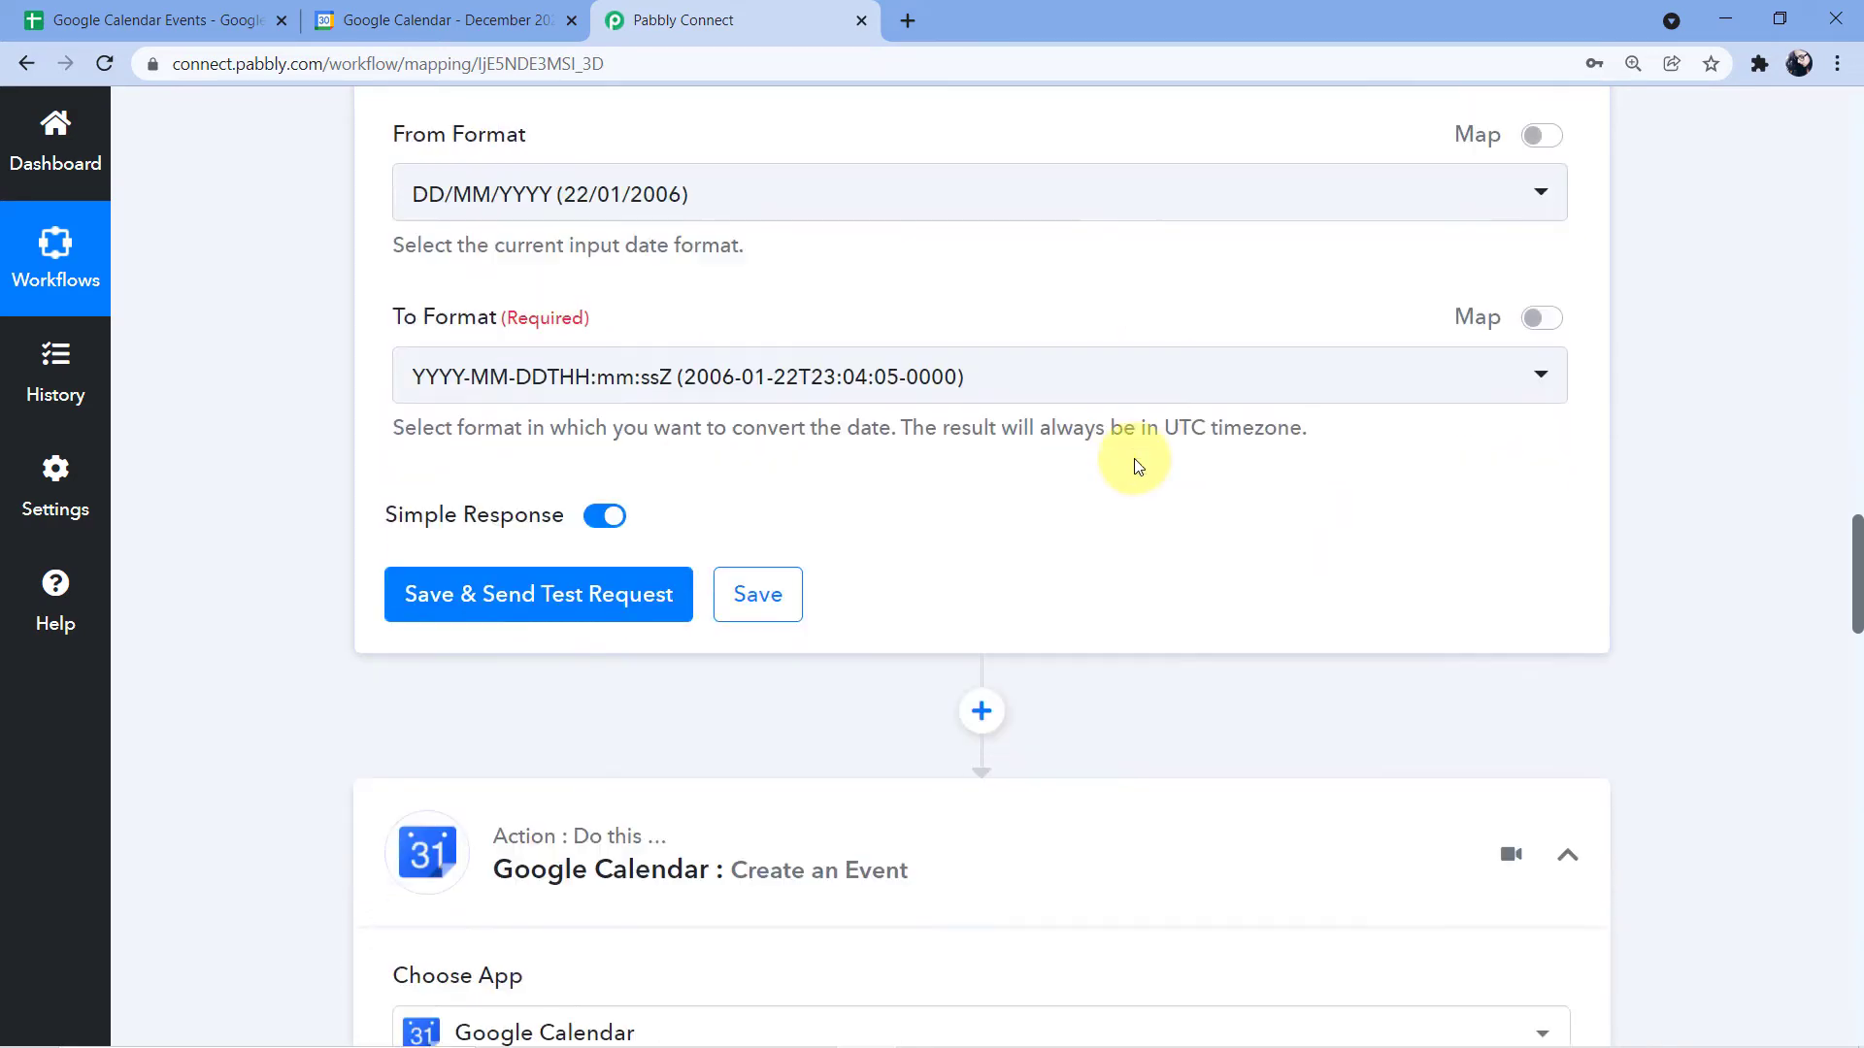
pyautogui.scroll(-15, 1134, 452)
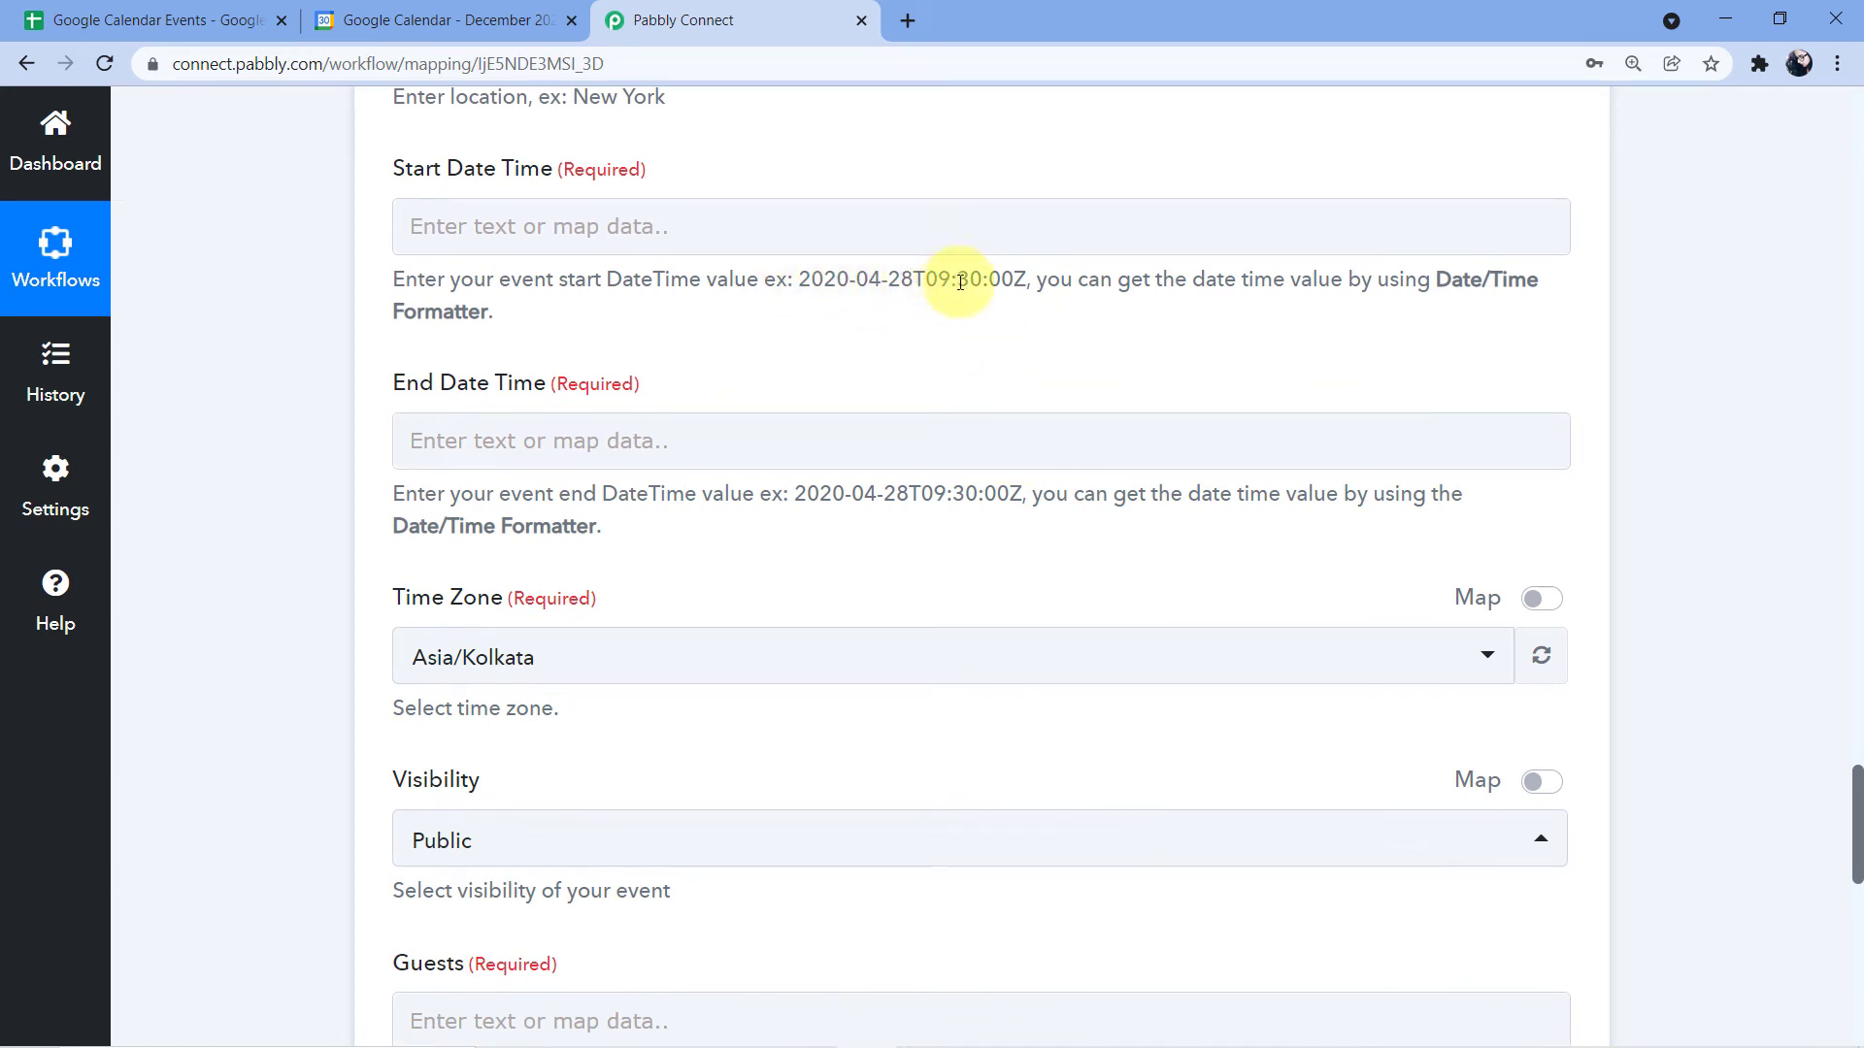
pyautogui.scroll(15, 971, 369)
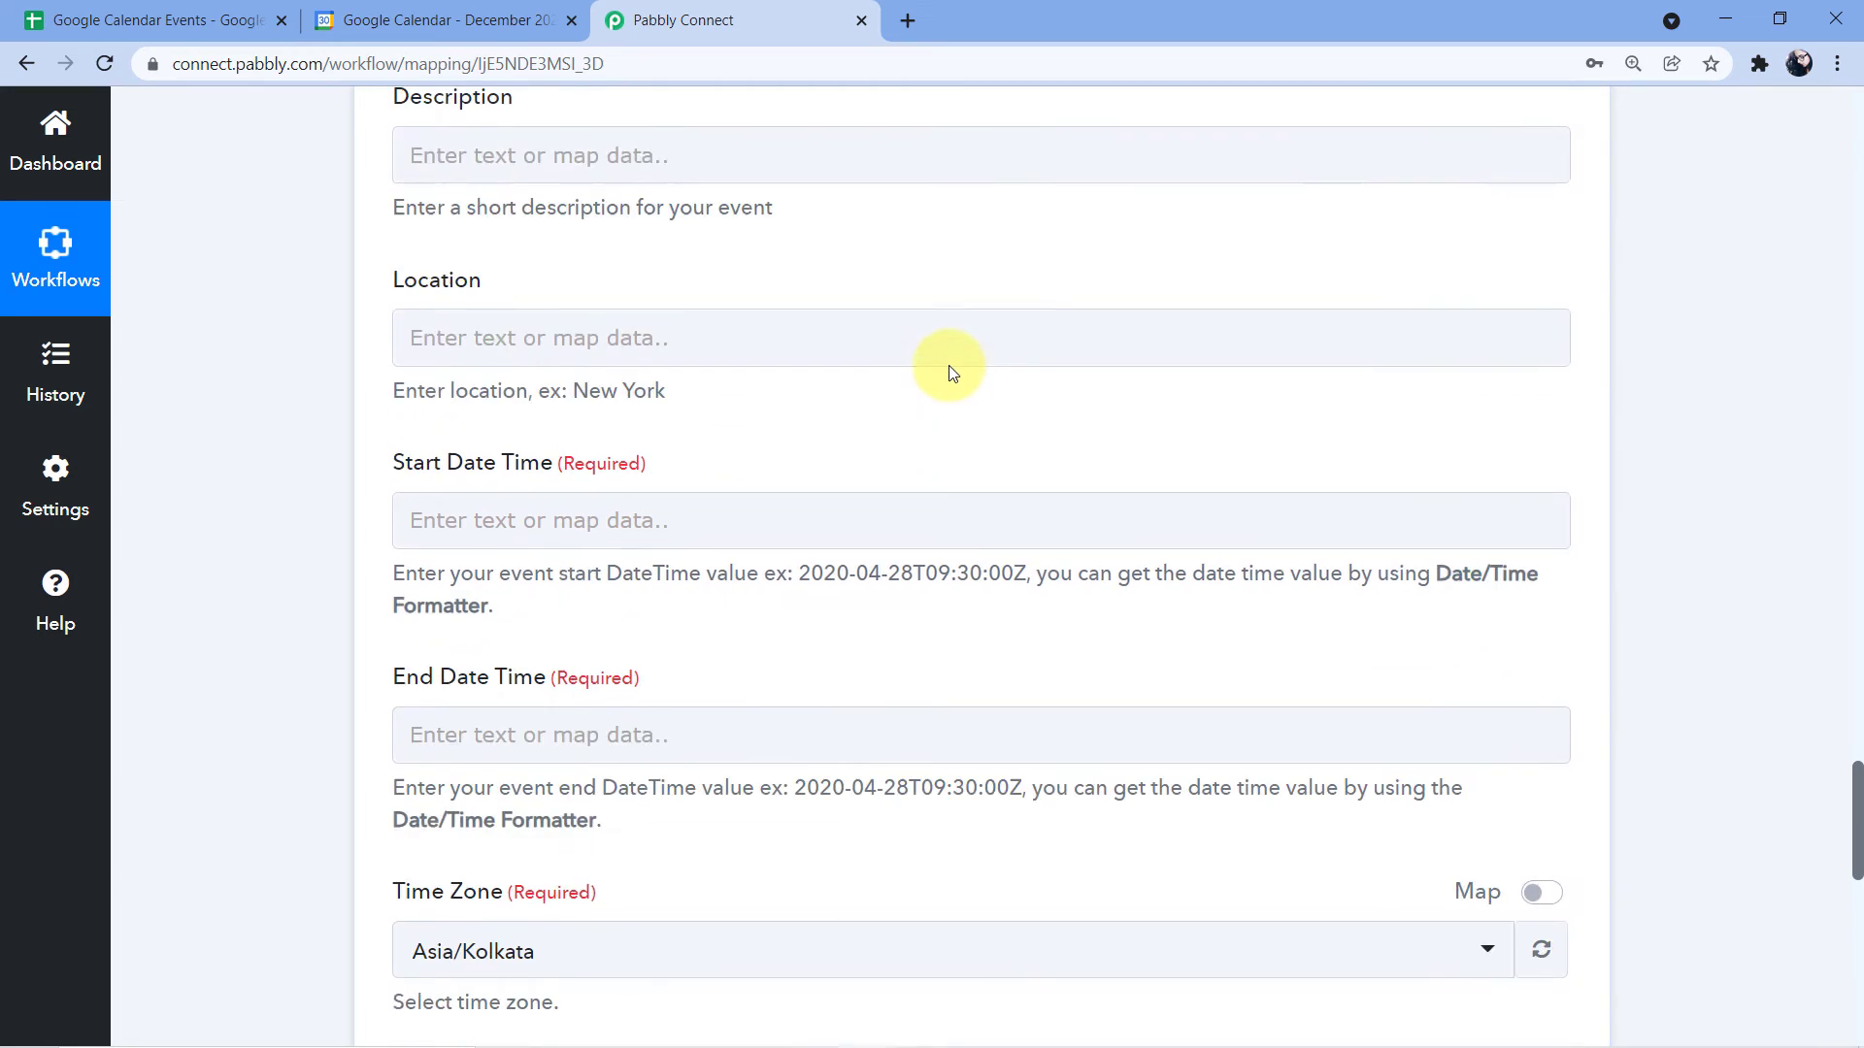
pyautogui.scroll(2, 947, 458)
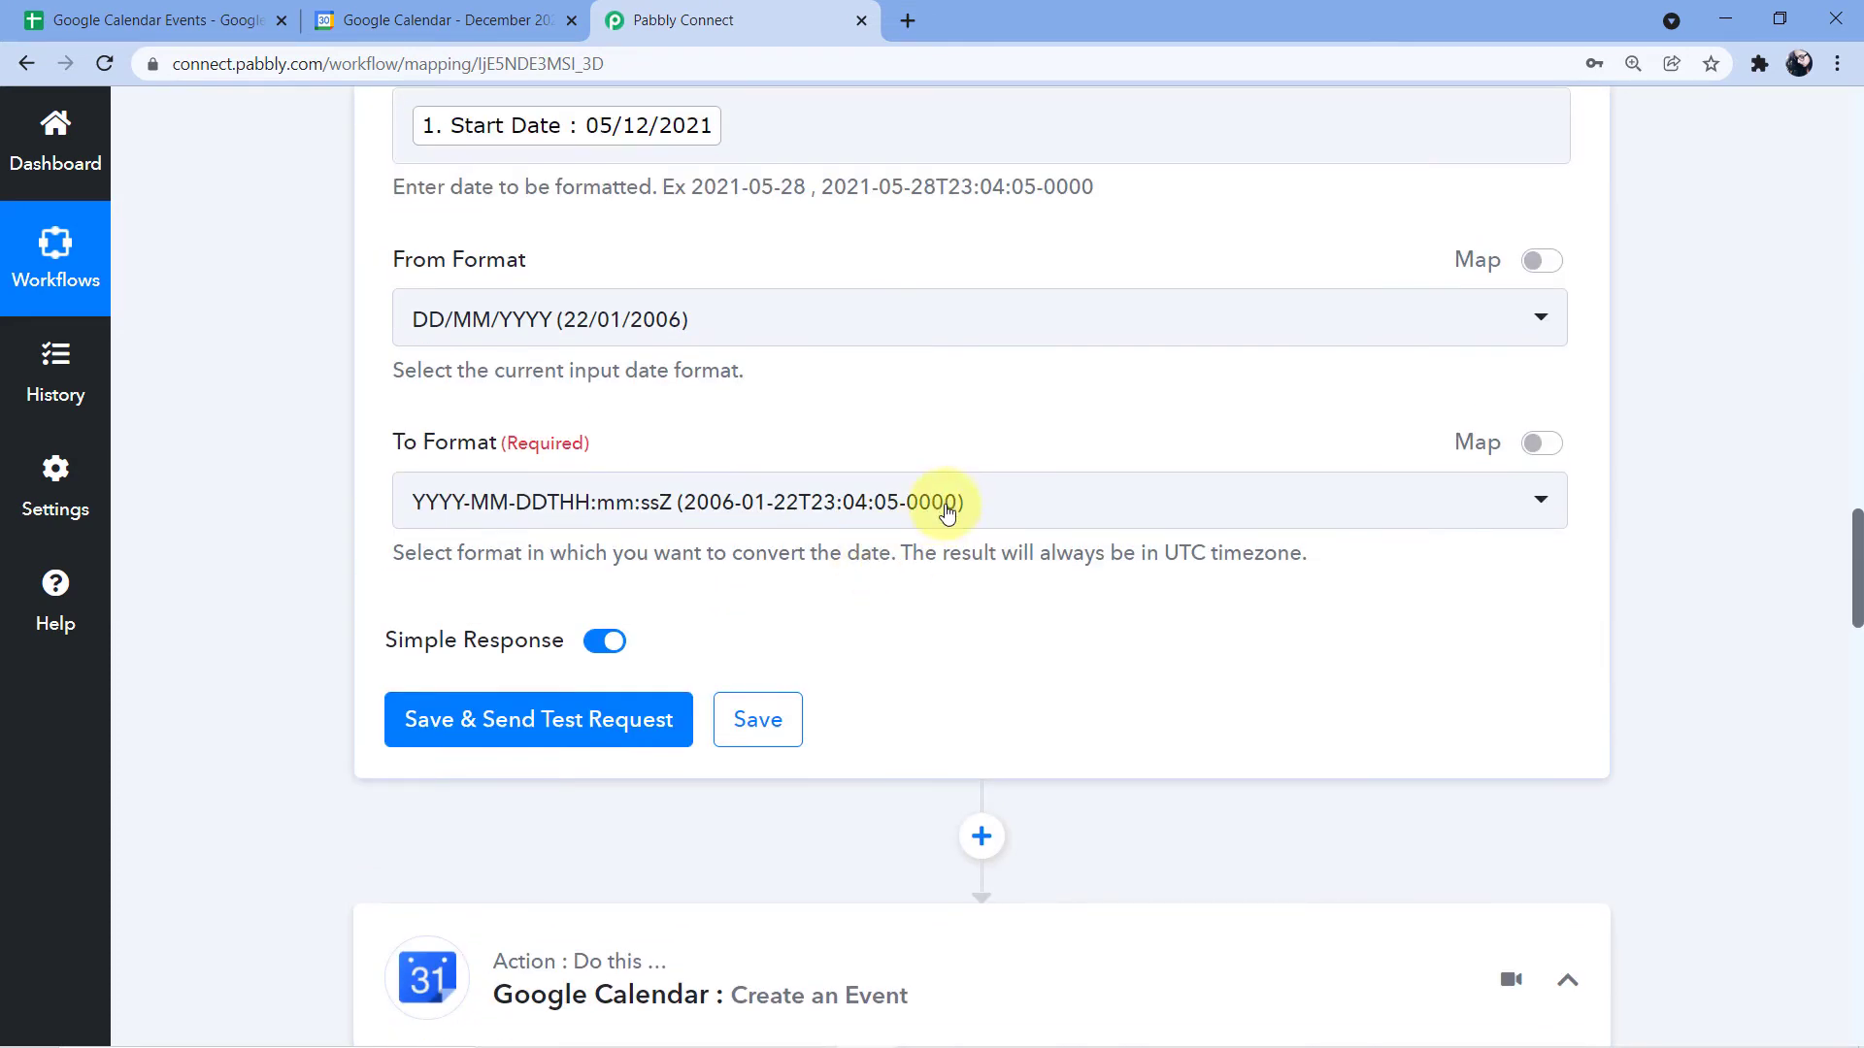
pyautogui.click(698, 512)
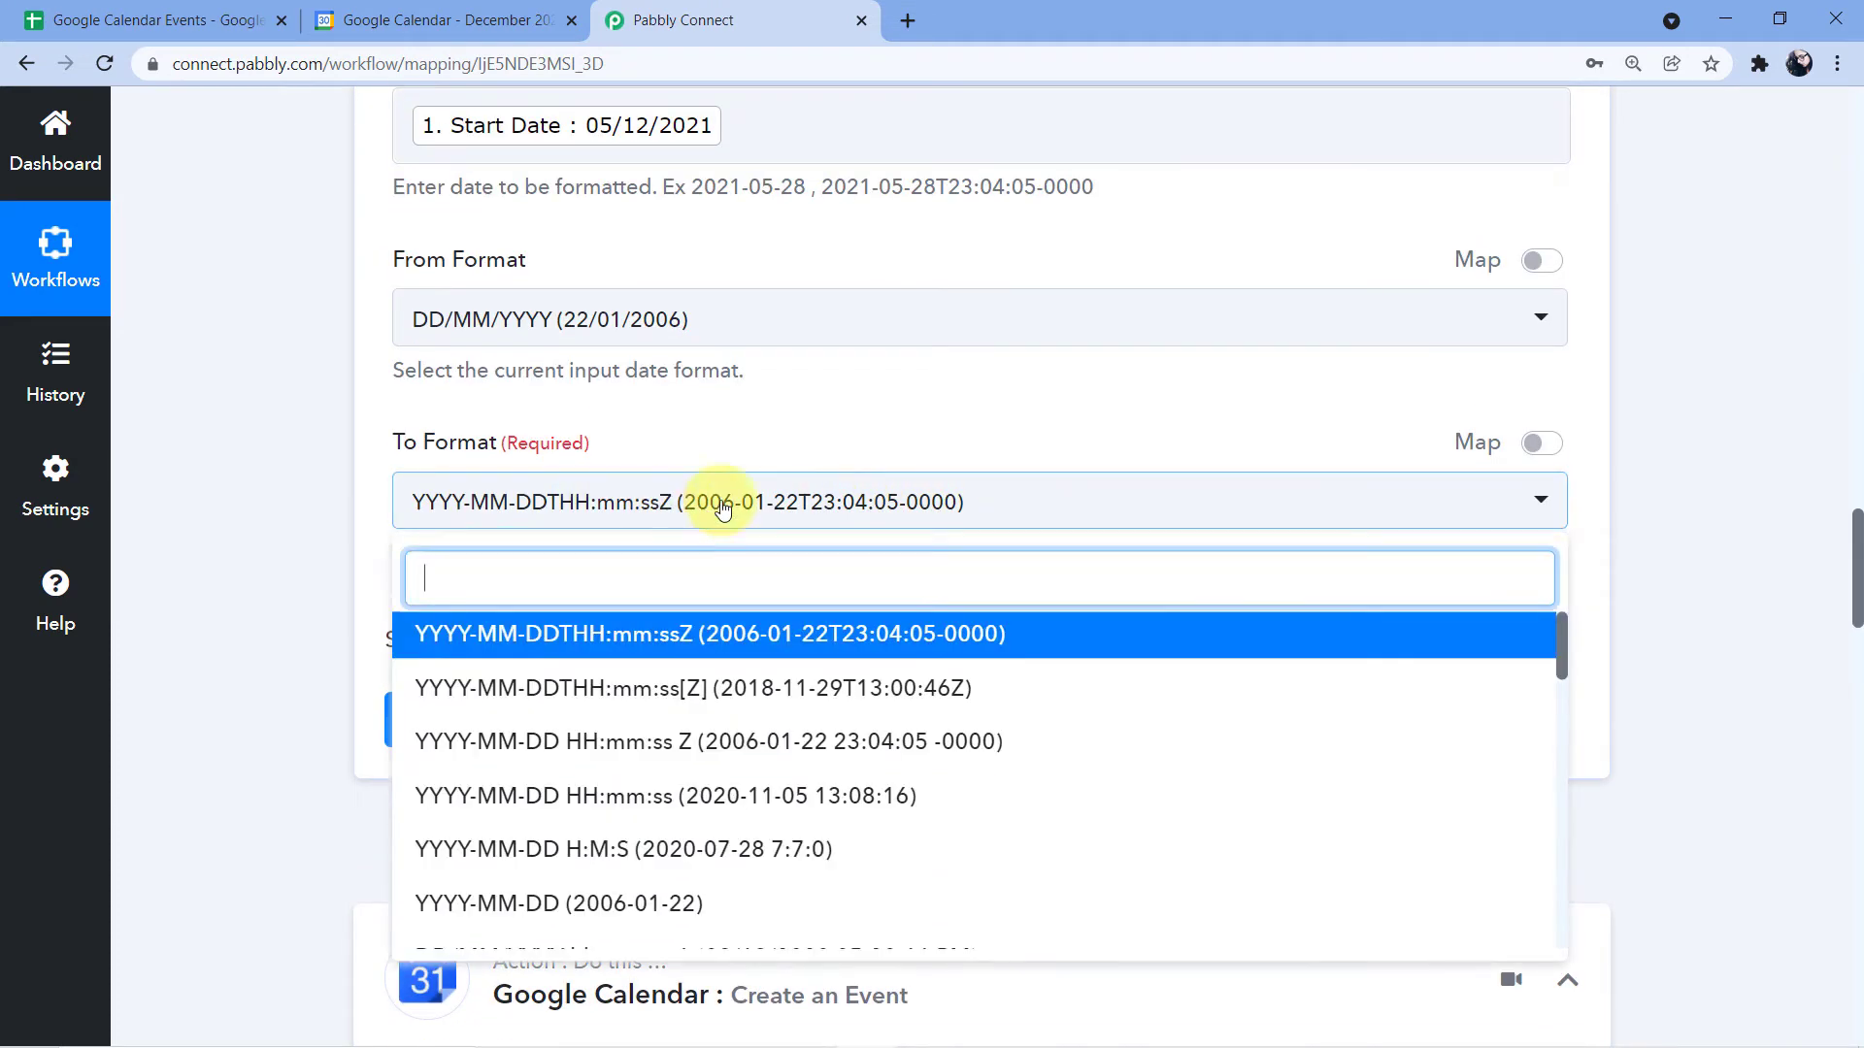
pyautogui.scroll(-1, 854, 433)
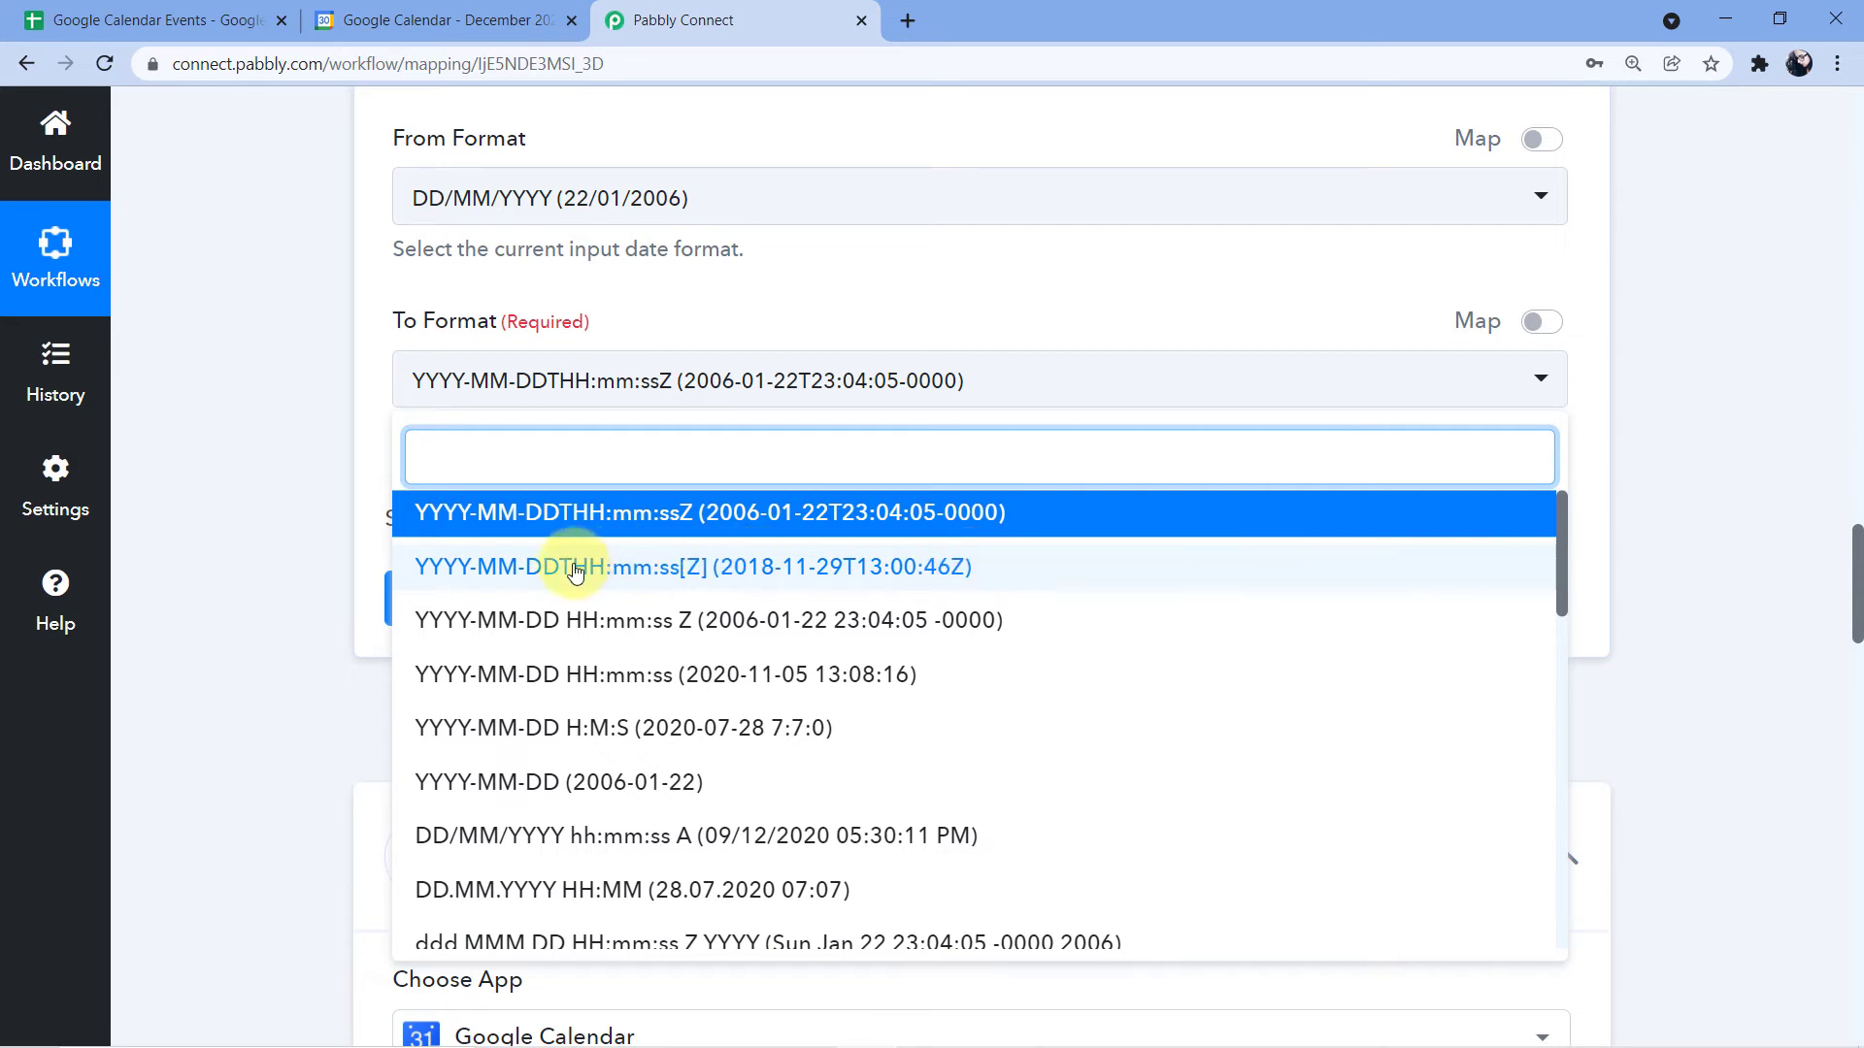
pyautogui.click(513, 580)
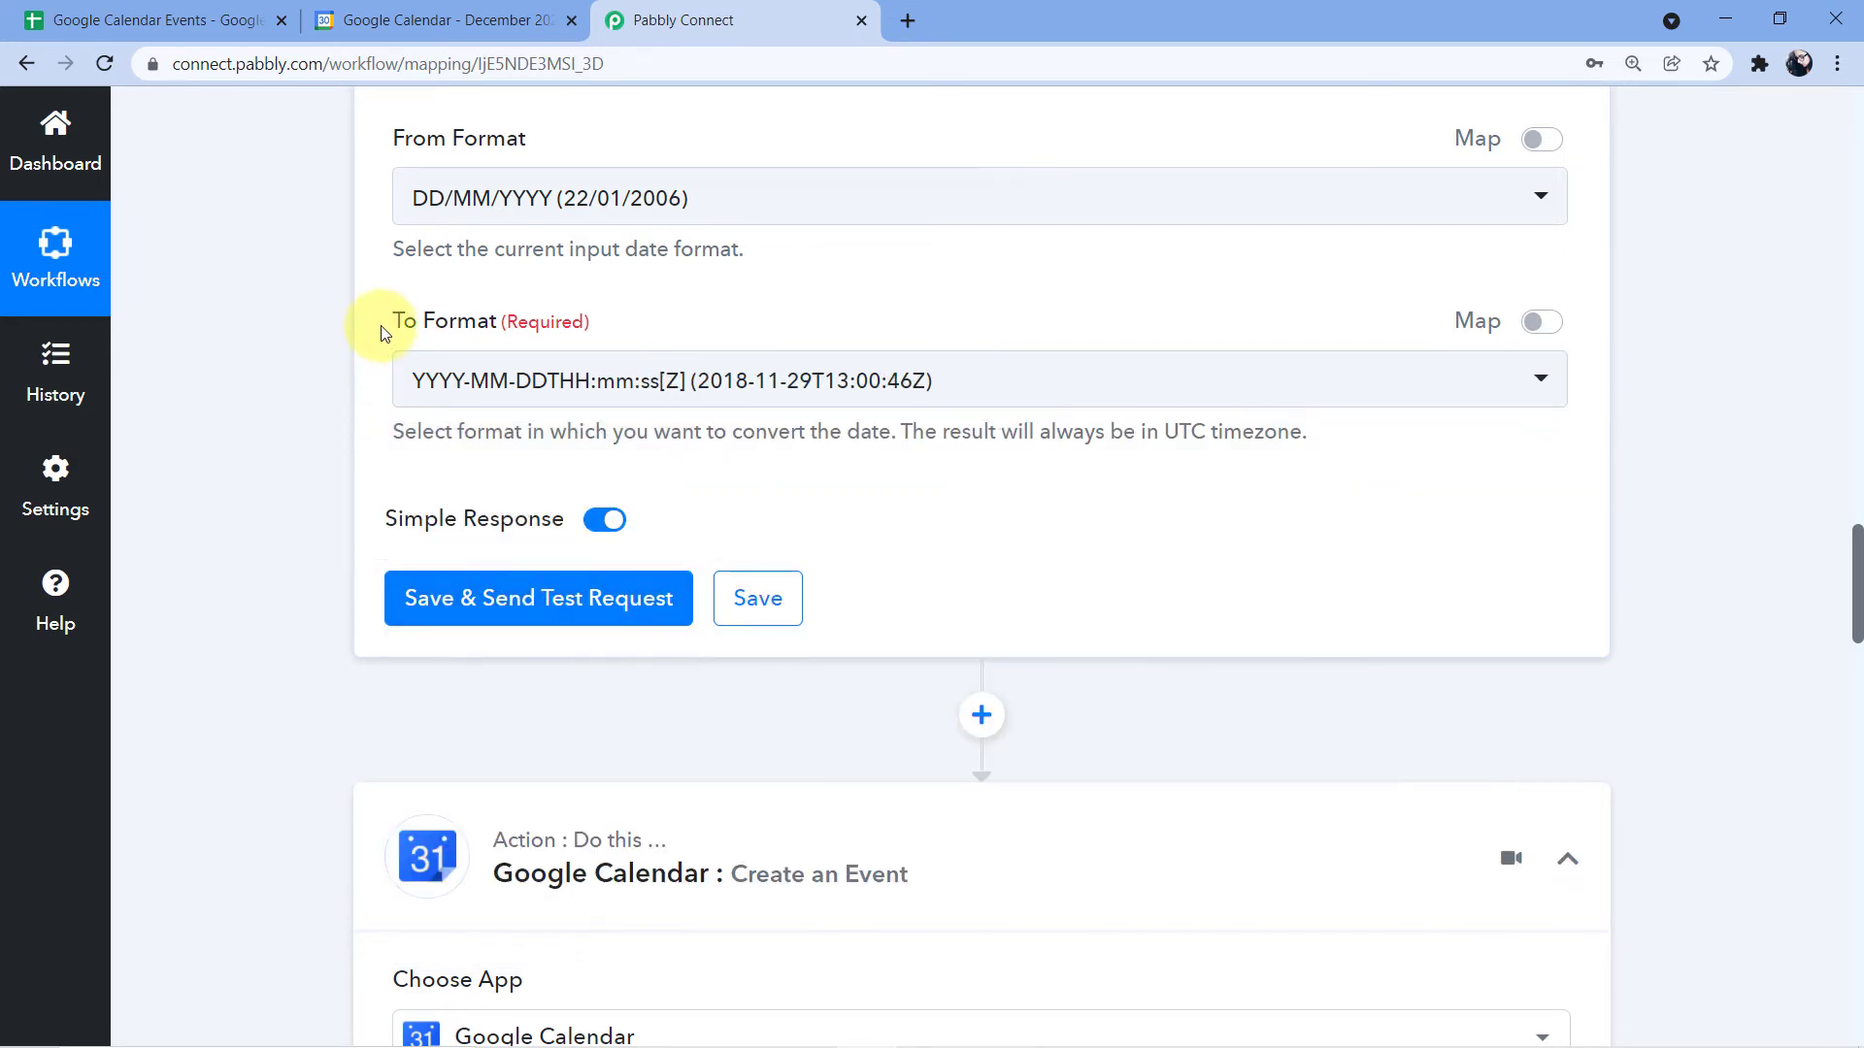
# Step: Save the start date formatter and send its test request
pyautogui.scroll(1, 384, 335)
pyautogui.scroll(1, 383, 335)
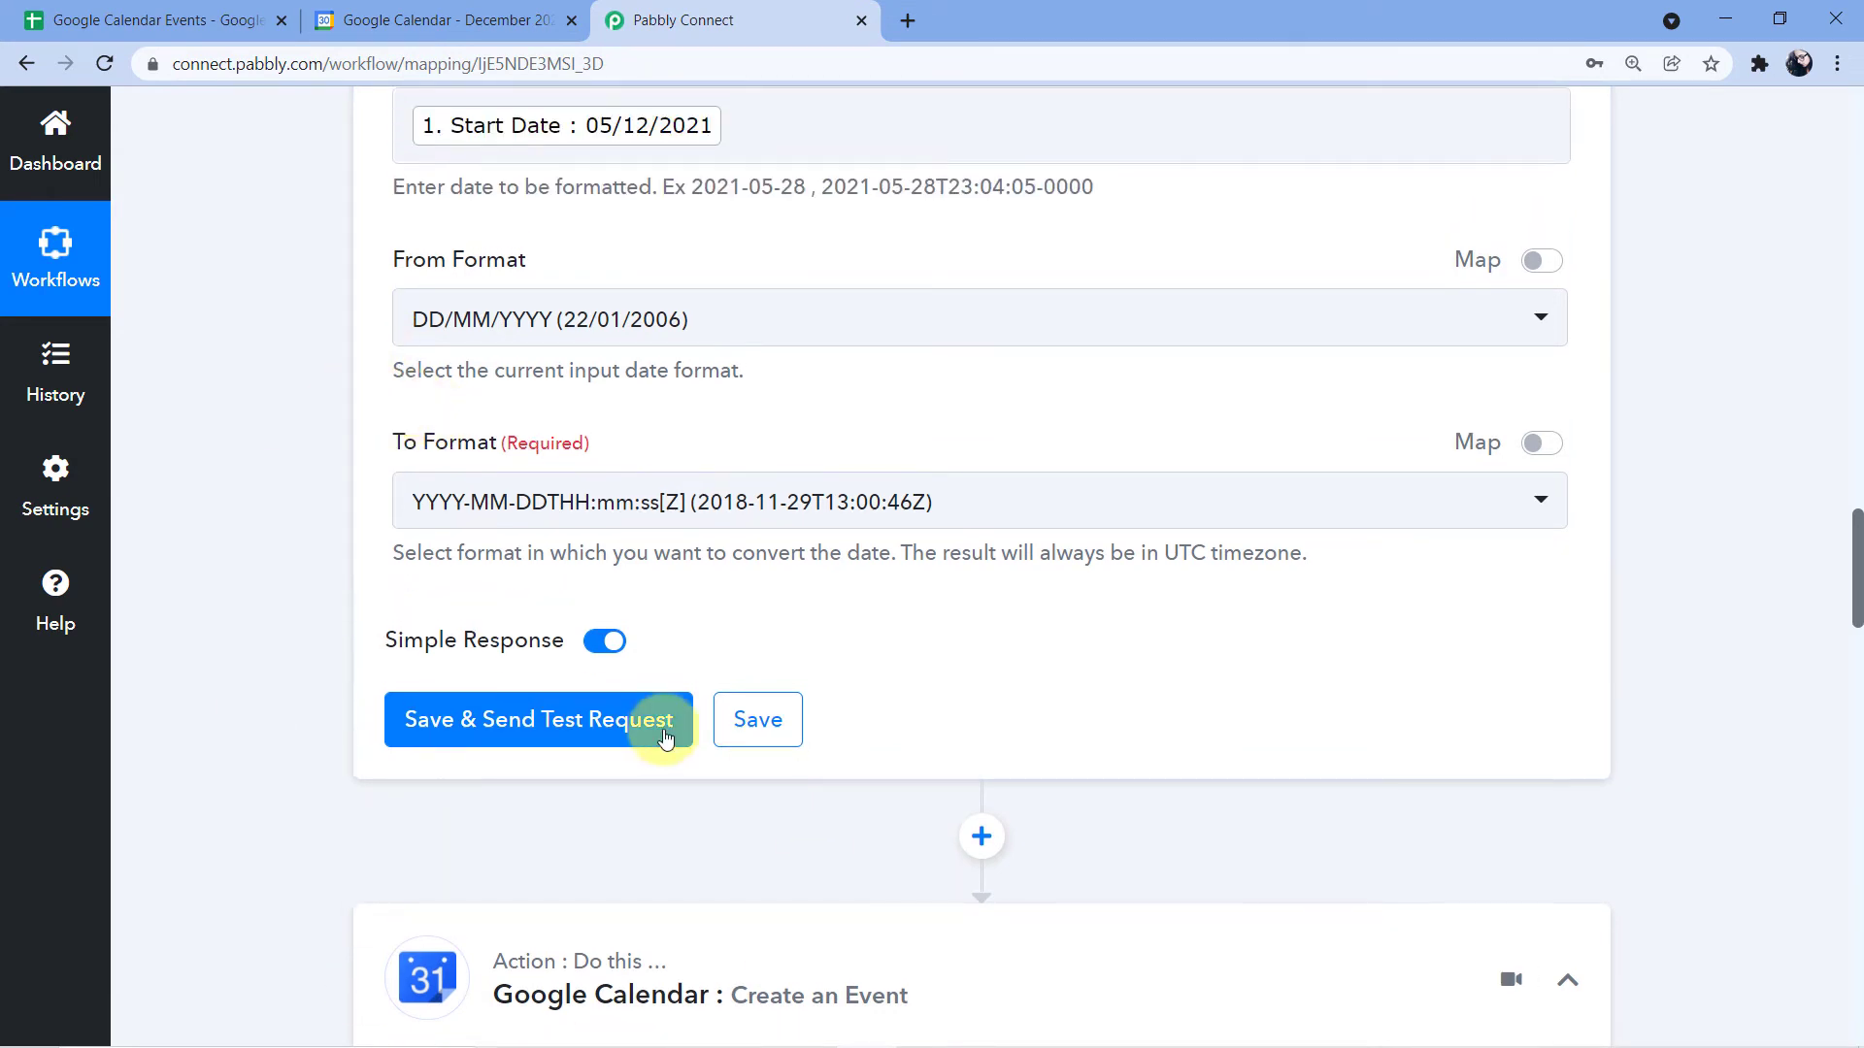
pyautogui.click(564, 738)
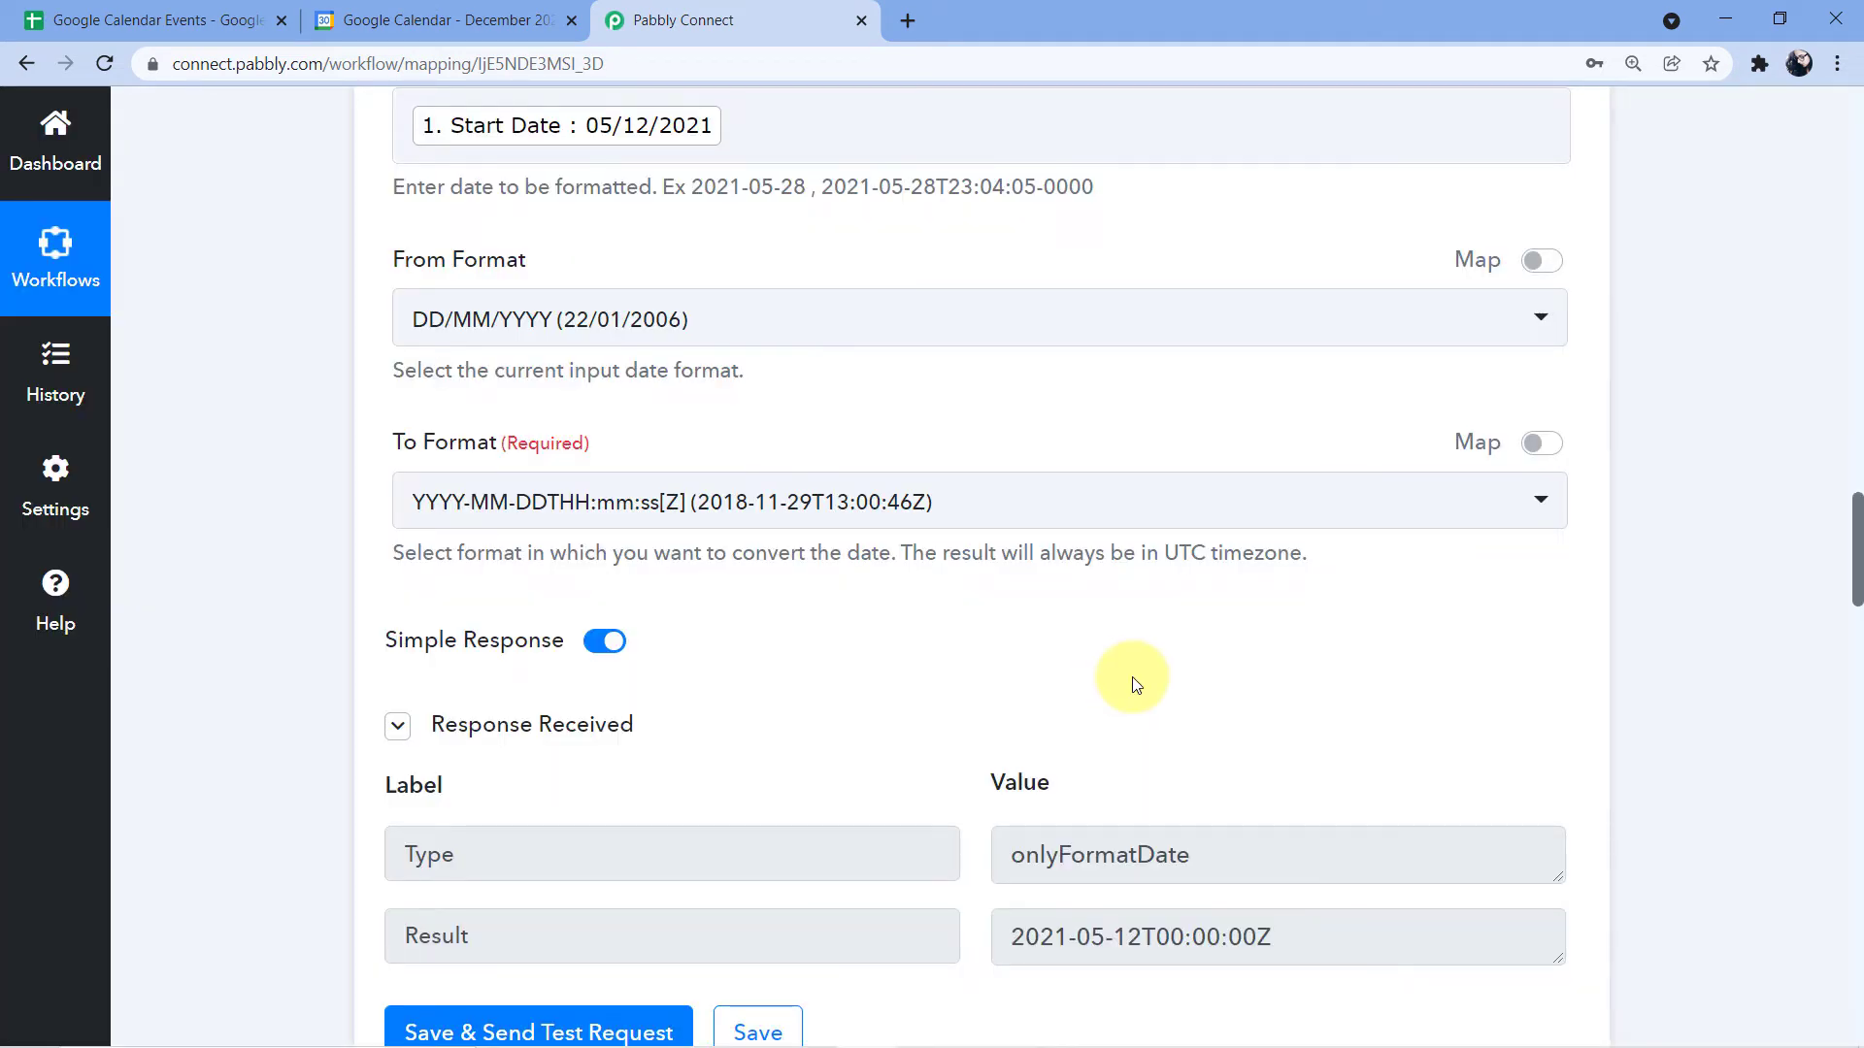
# Step: Compare the formatter's Result value with the example format for Start Date Time in the Google Calendar action
pyautogui.scroll(-3, 1116, 641)
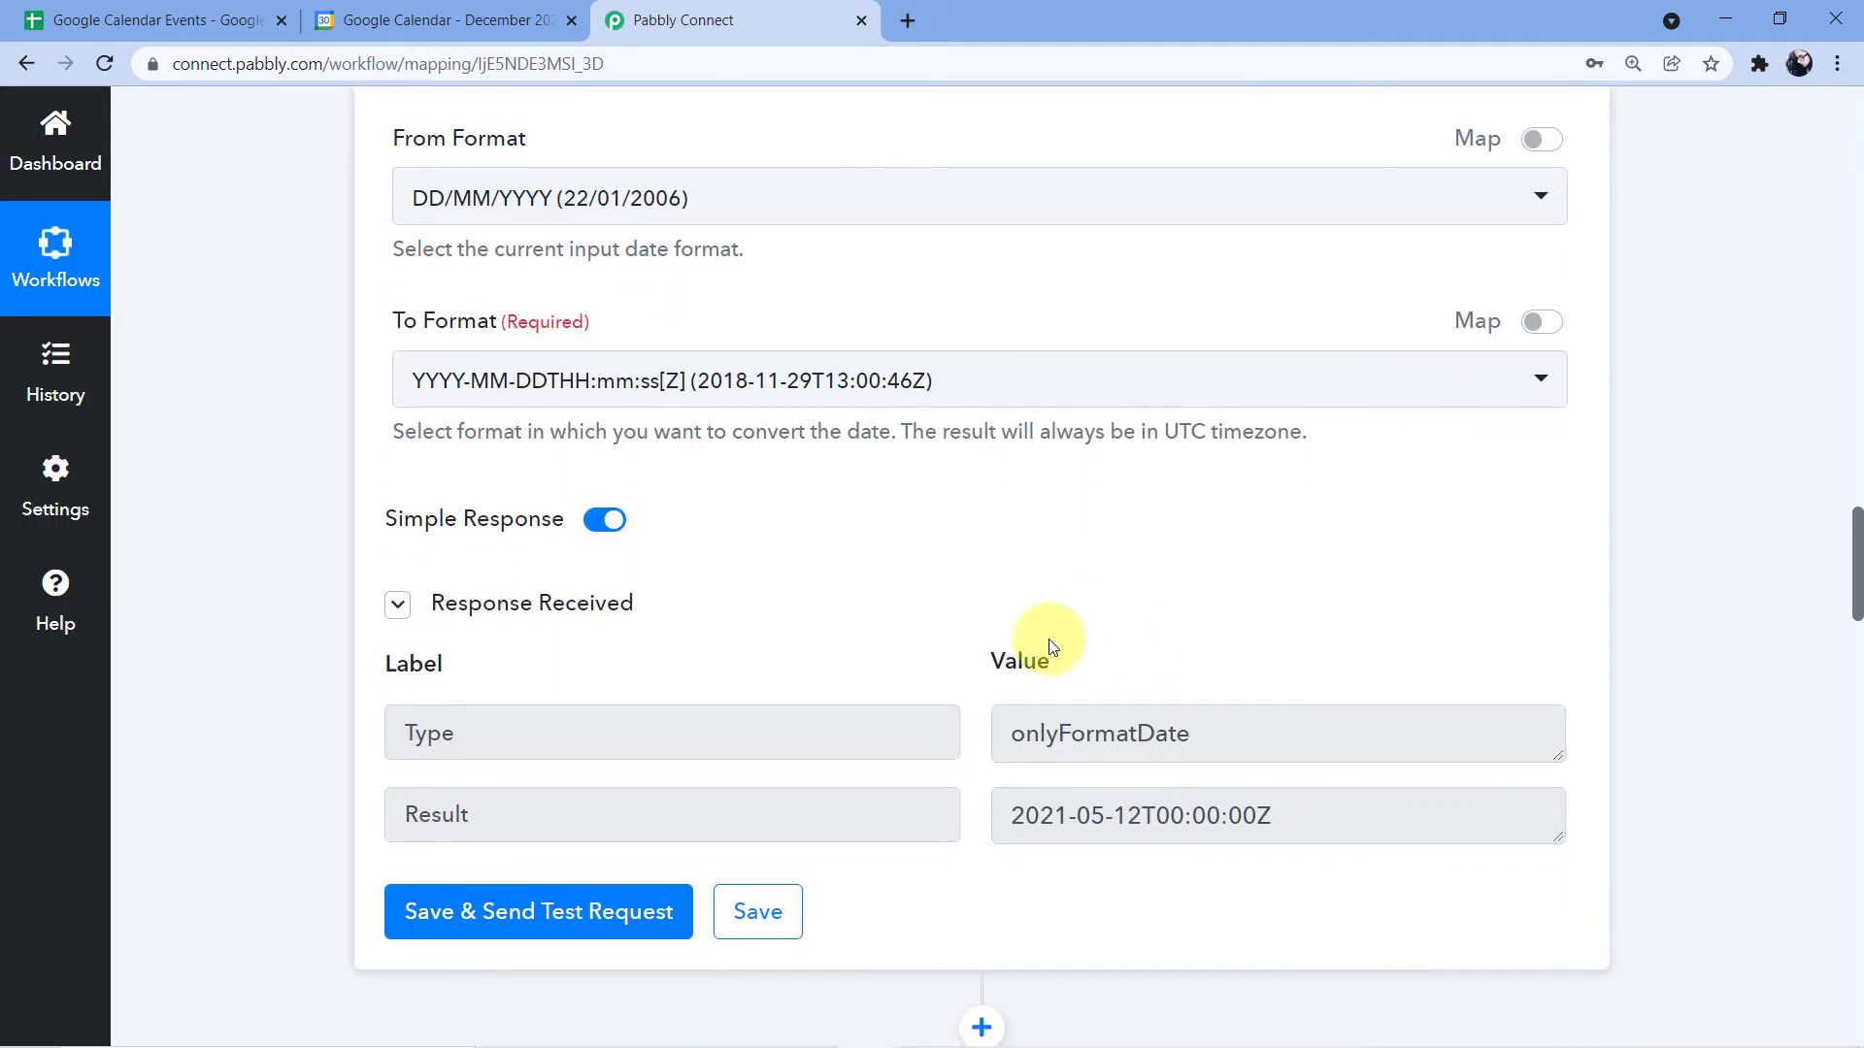
pyautogui.moveTo(1000, 693); pyautogui.dragTo(1296, 698)
pyautogui.click(1296, 698)
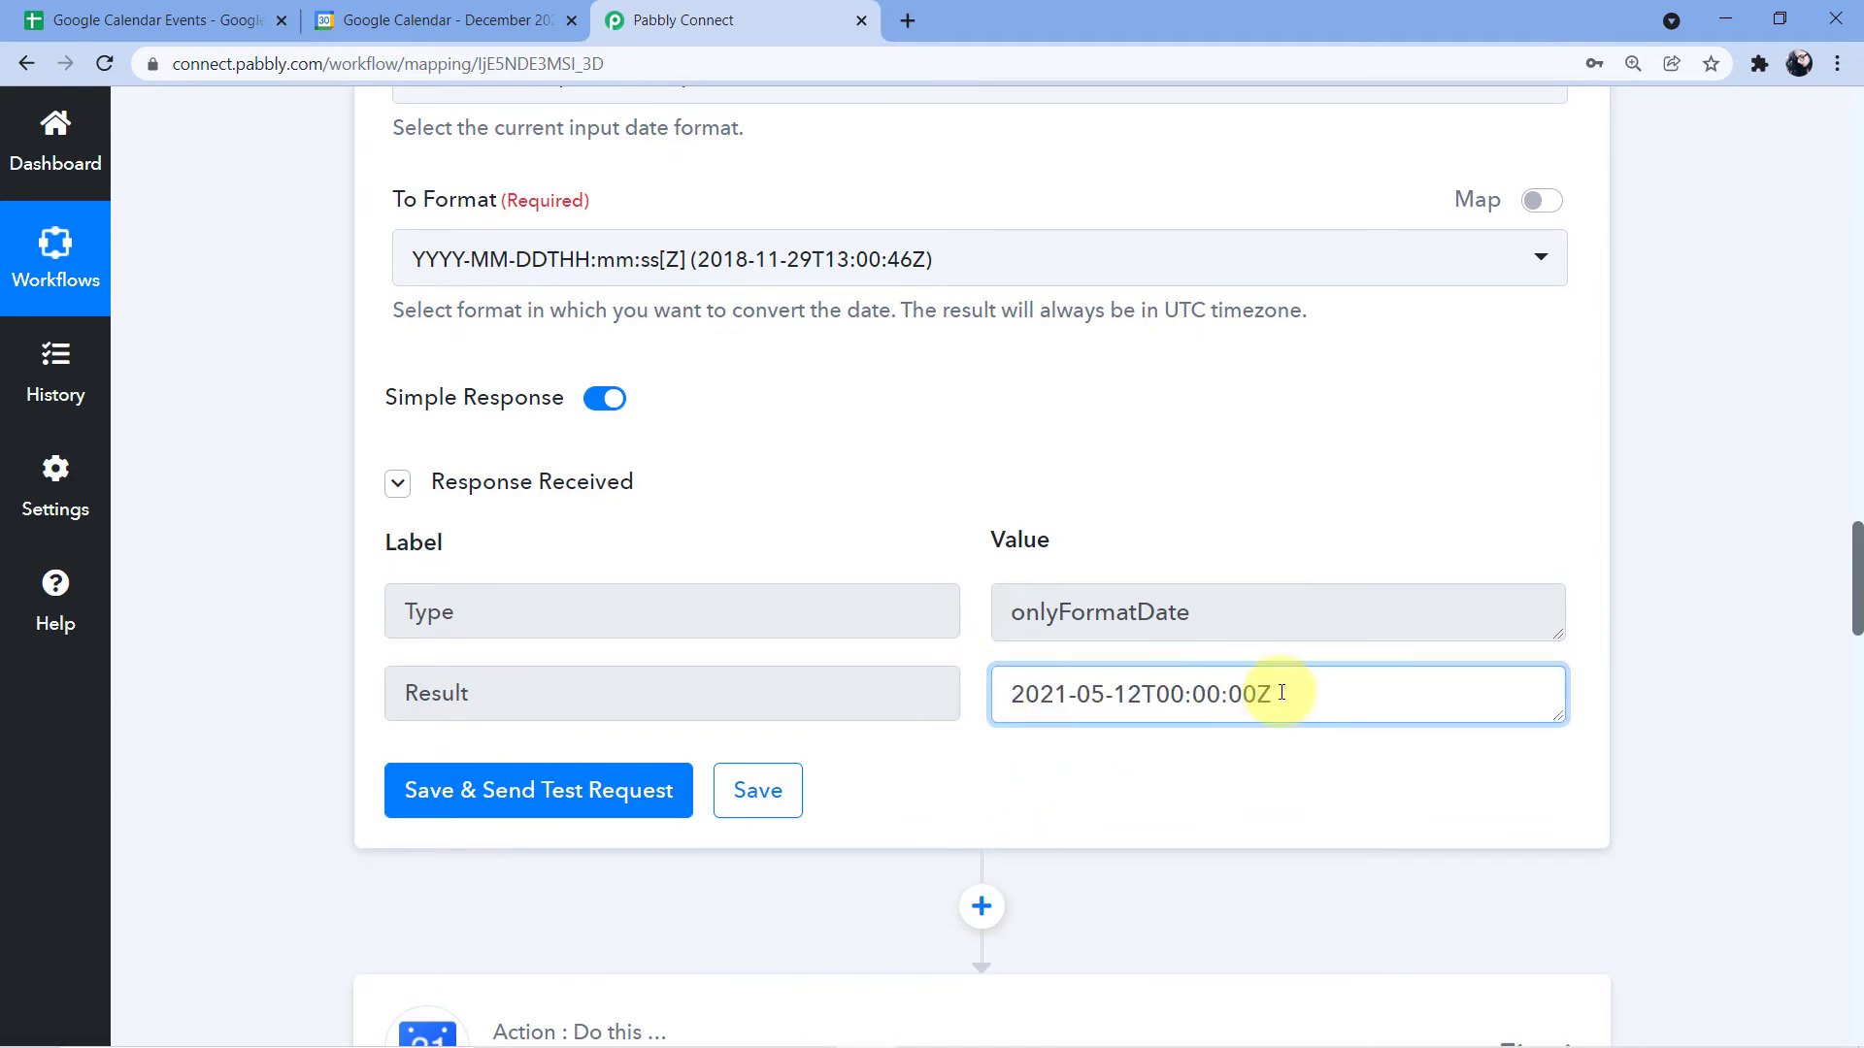
pyautogui.scroll(5, 933, 516)
pyautogui.scroll(-5, 929, 500)
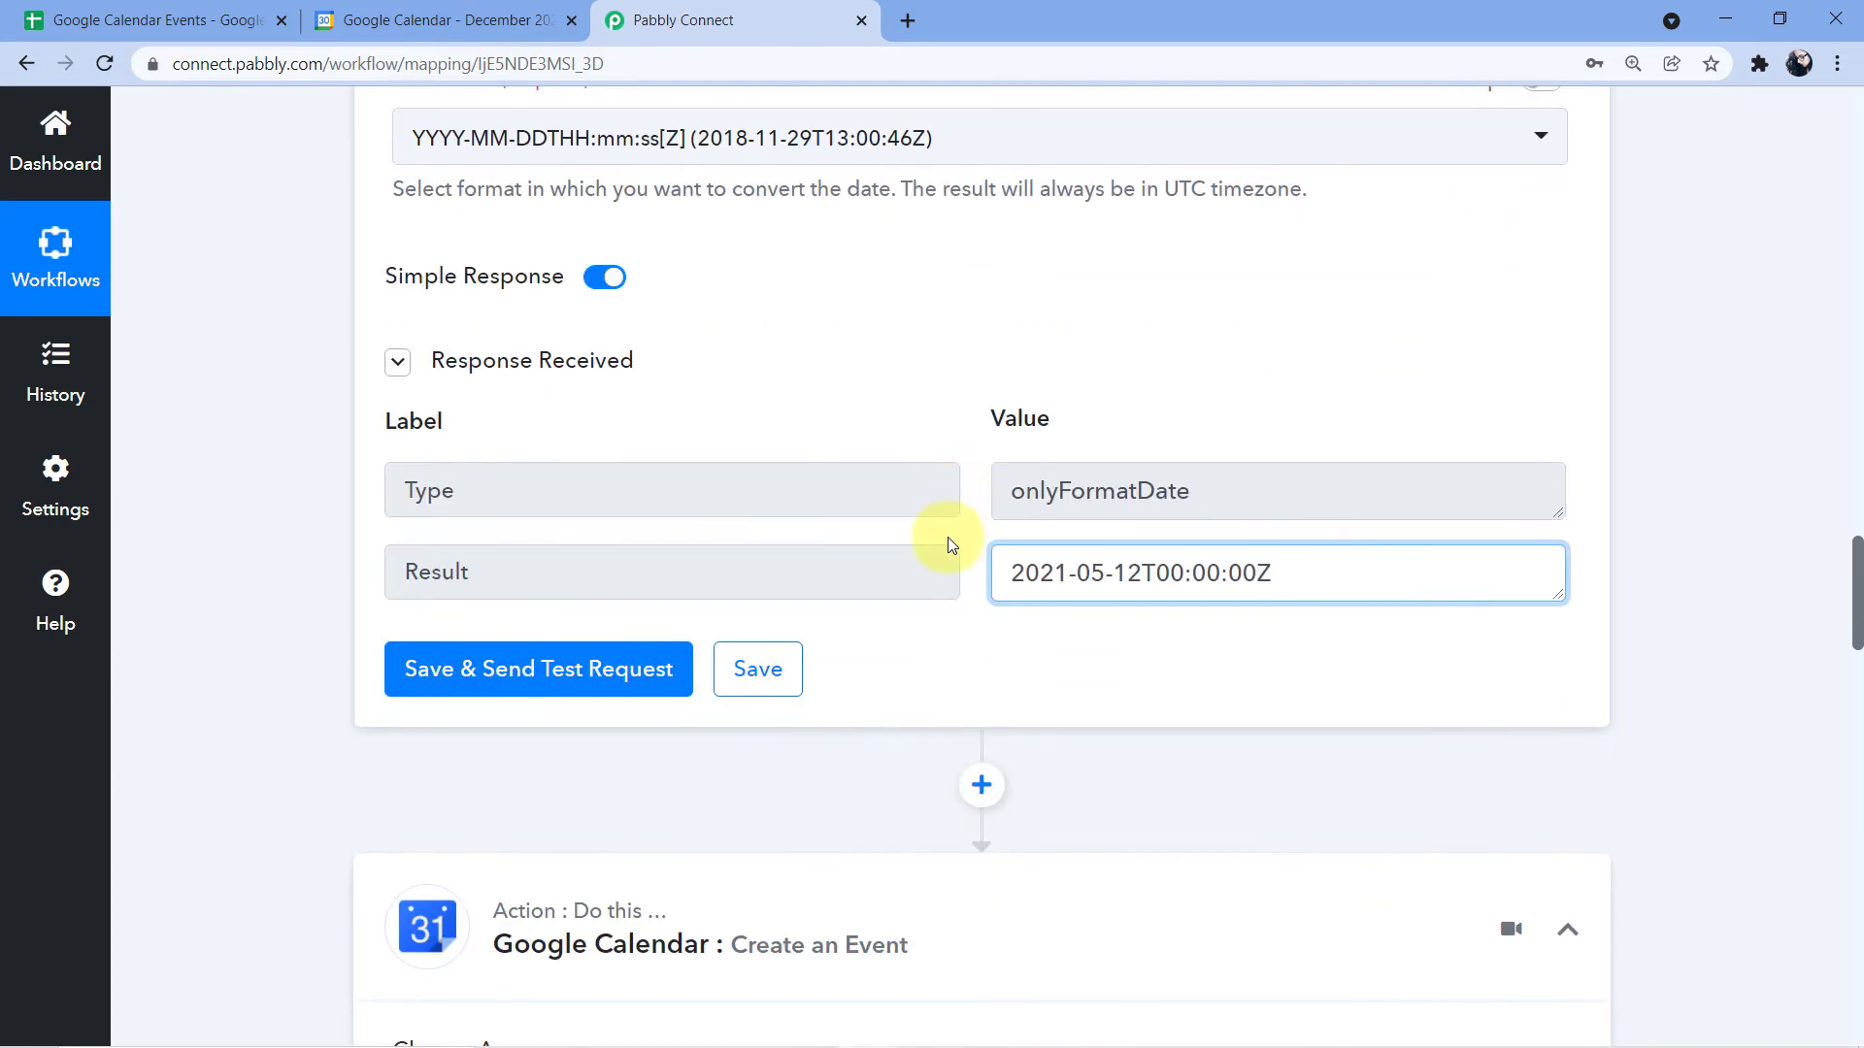
pyautogui.moveTo(1001, 580); pyautogui.dragTo(1306, 571)
pyautogui.click(1108, 573)
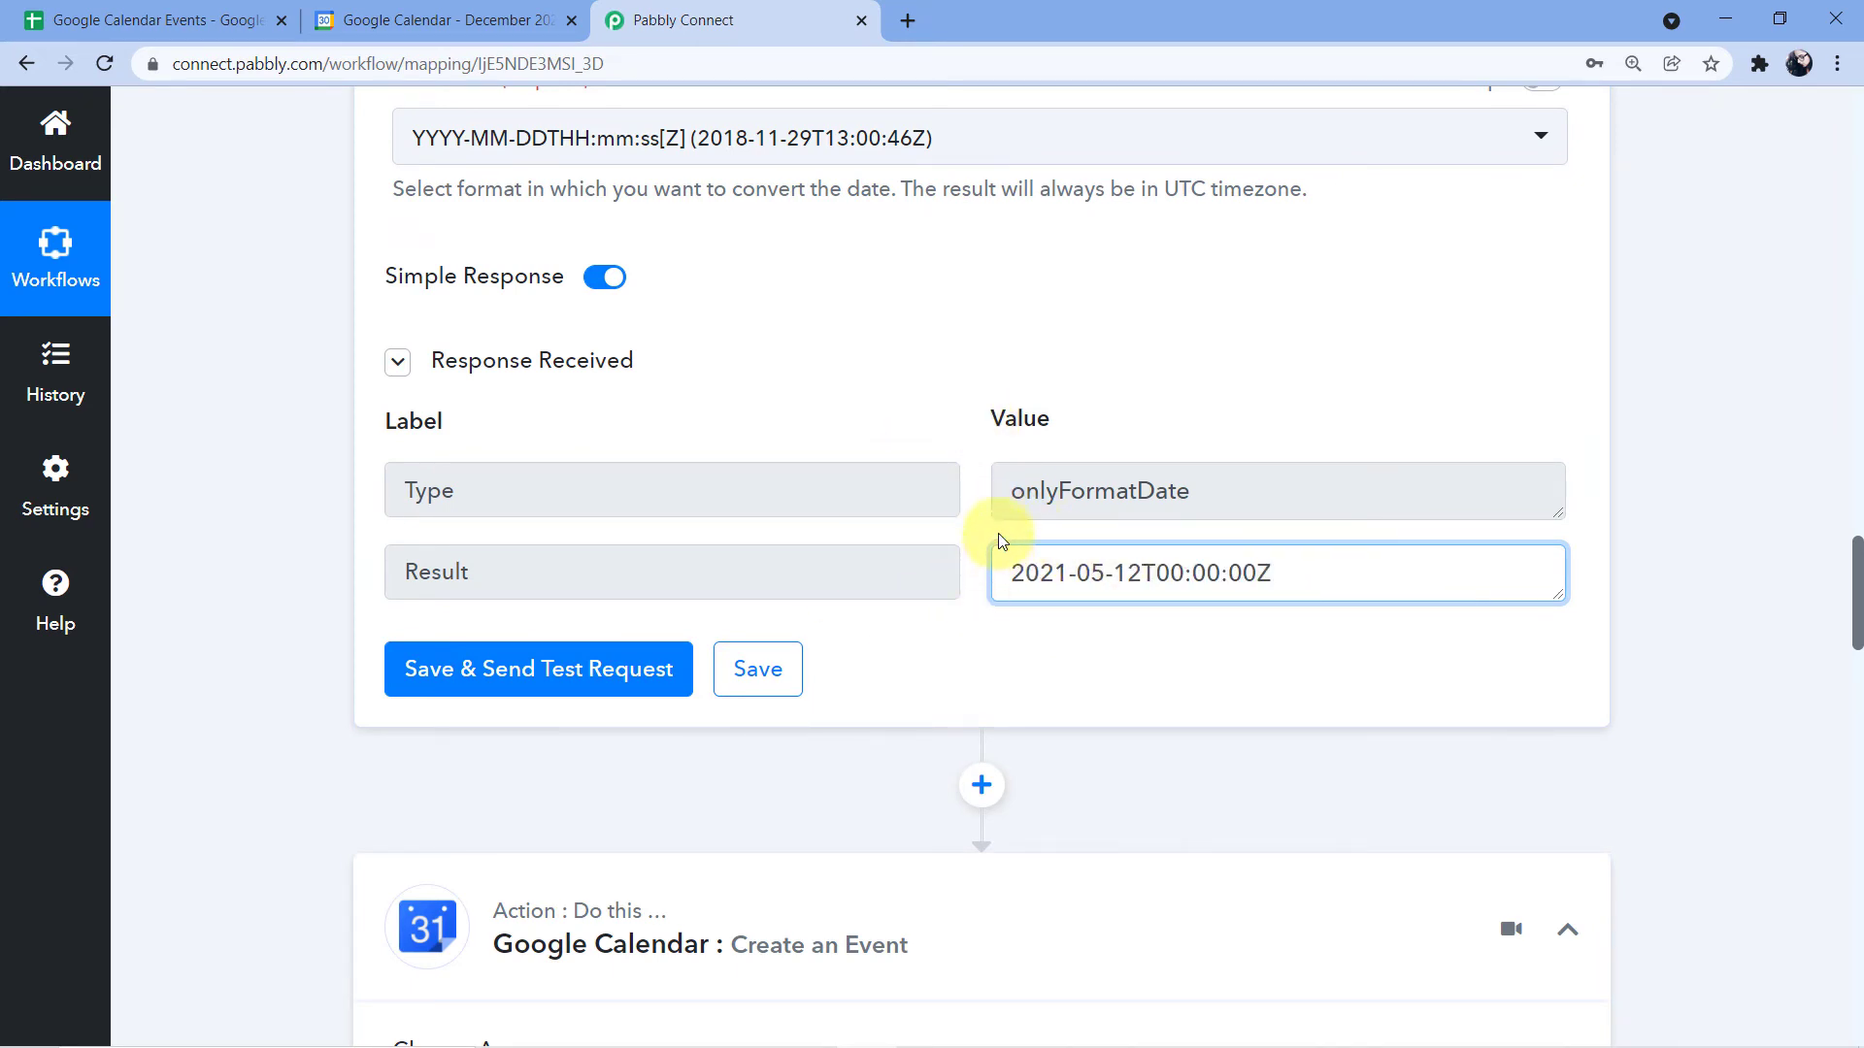
pyautogui.scroll(-15, 958, 622)
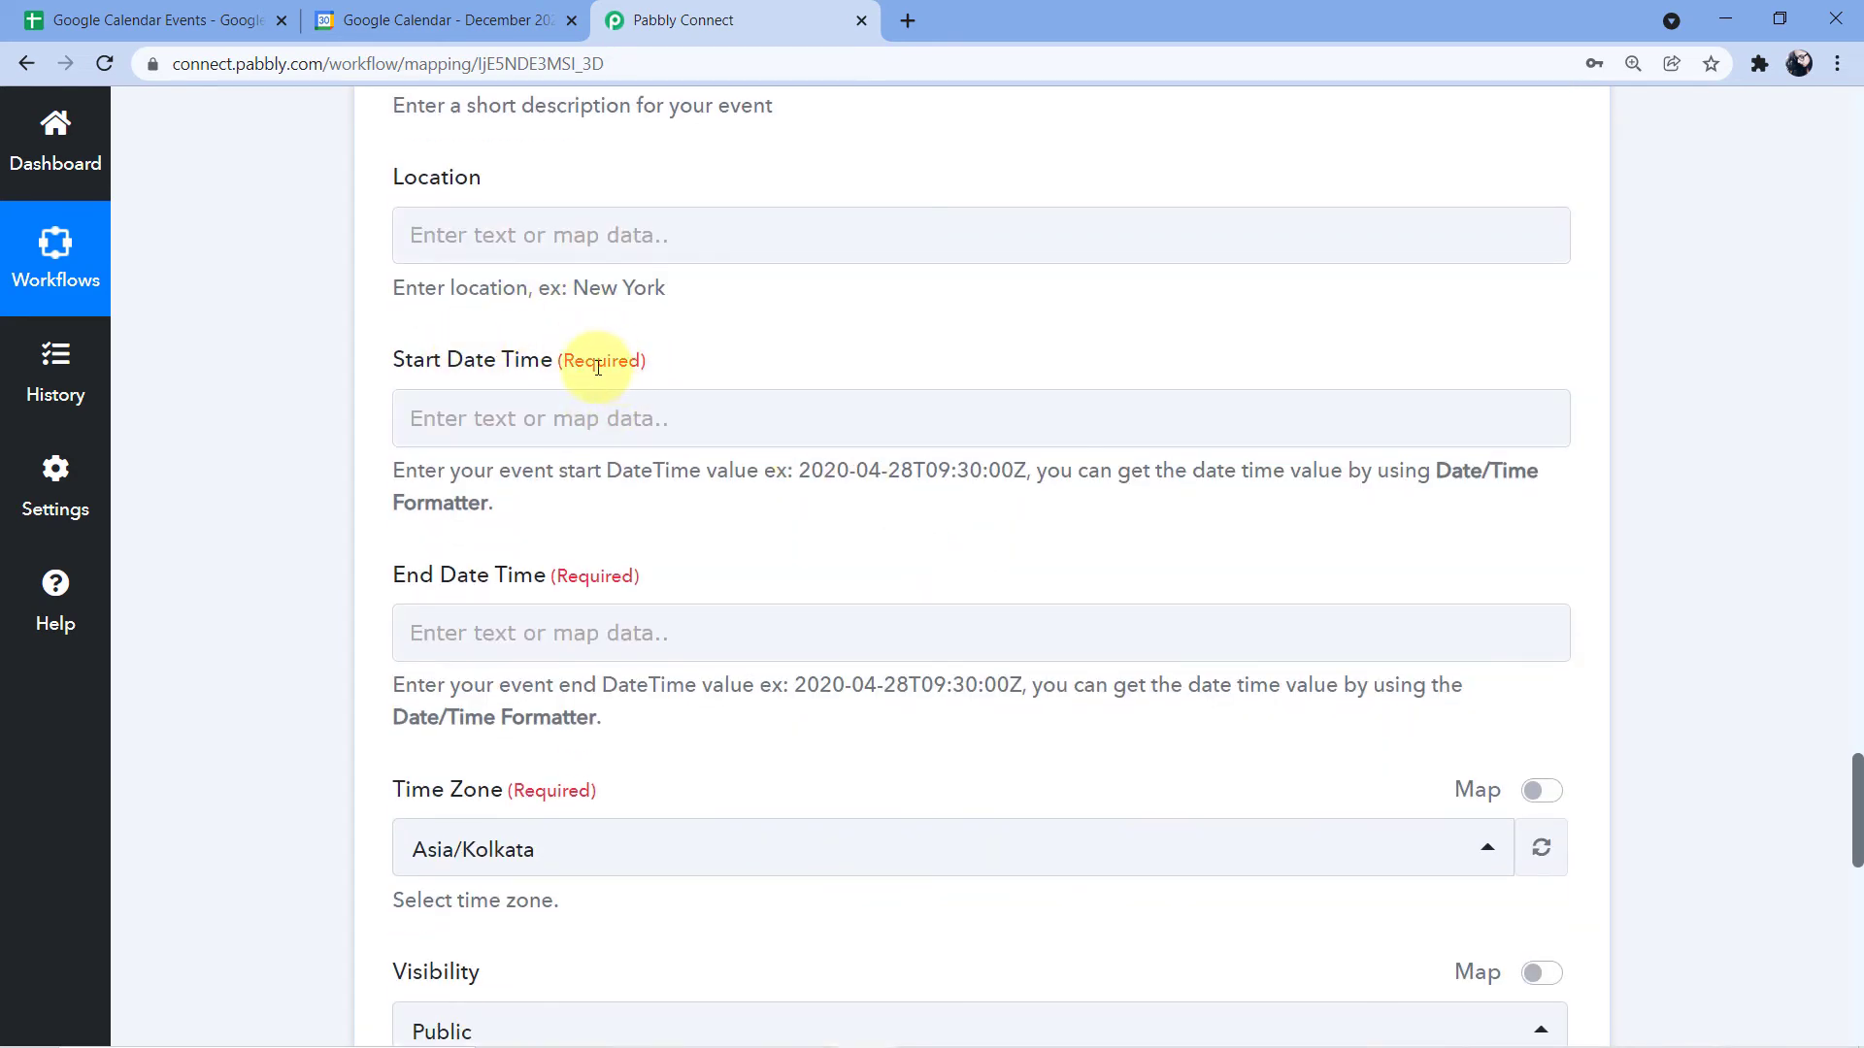
pyautogui.scroll(15, 915, 562)
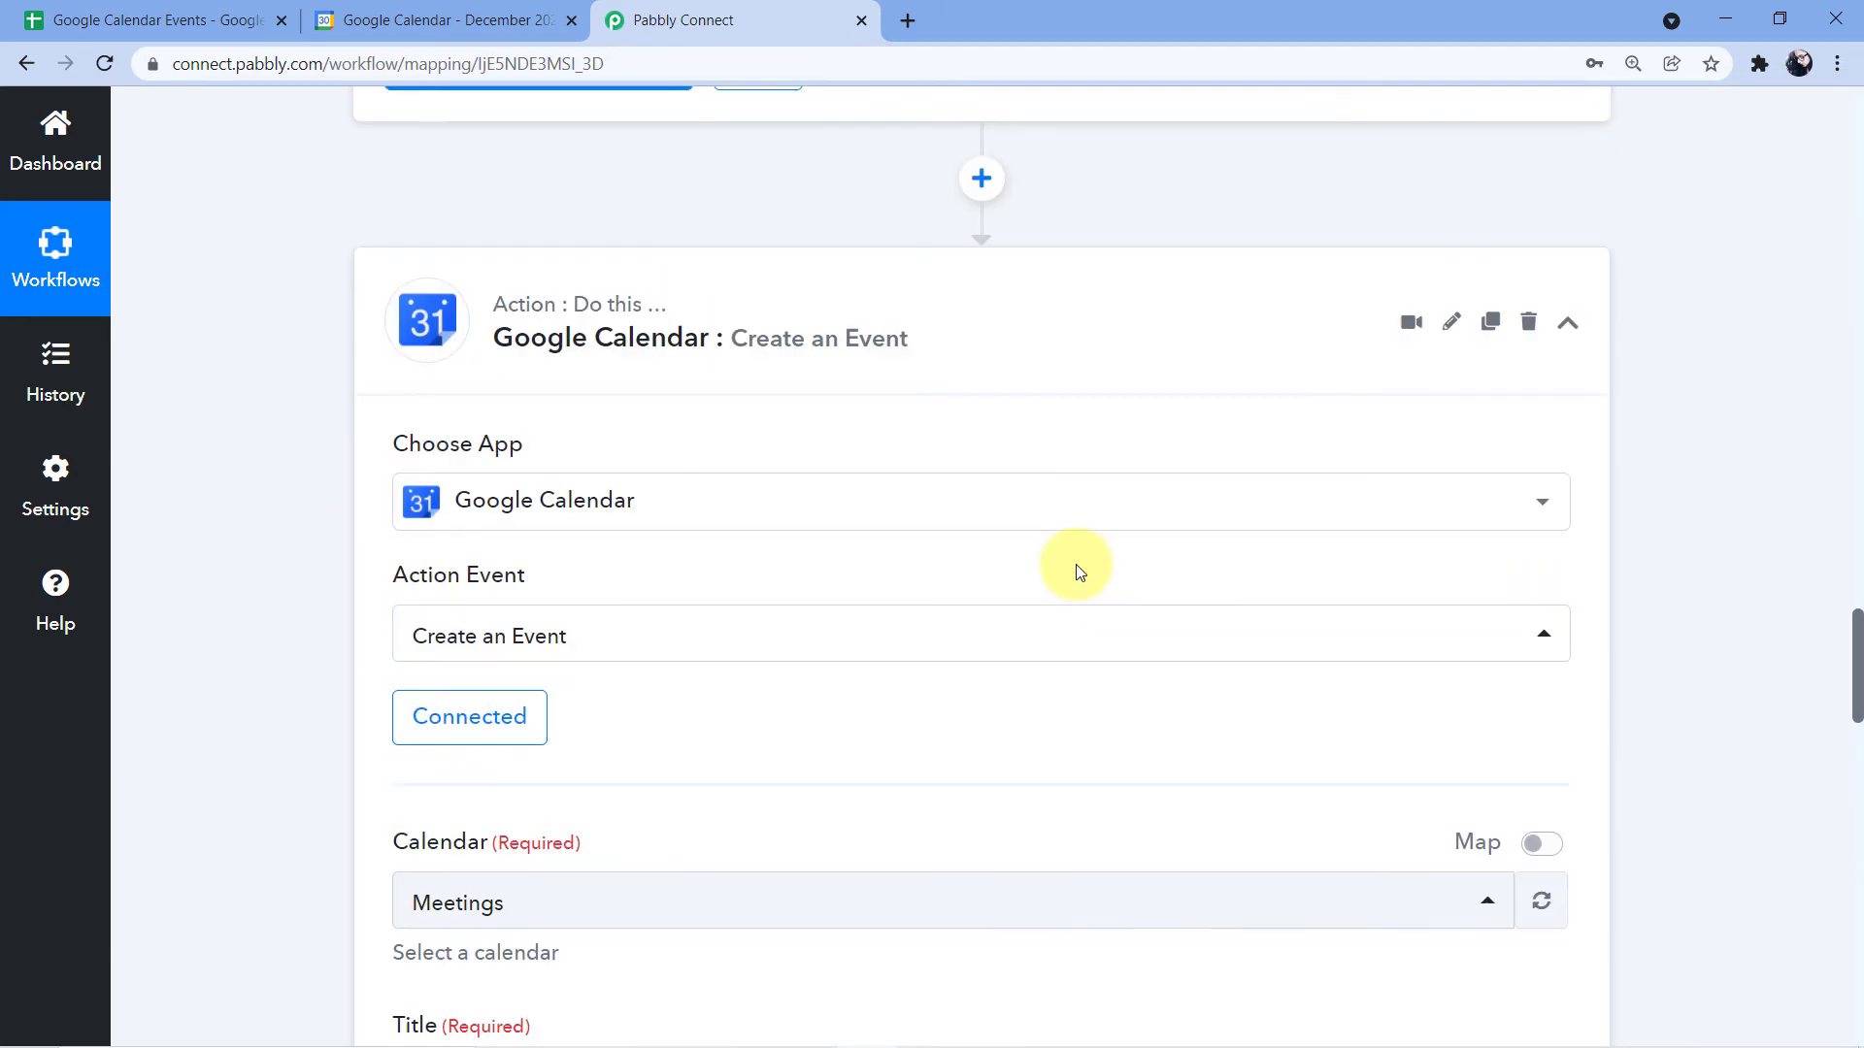
# Step: Clone the start date's Date/Time Formatter step and dismiss the confirmation
pyautogui.scroll(4, 1015, 699)
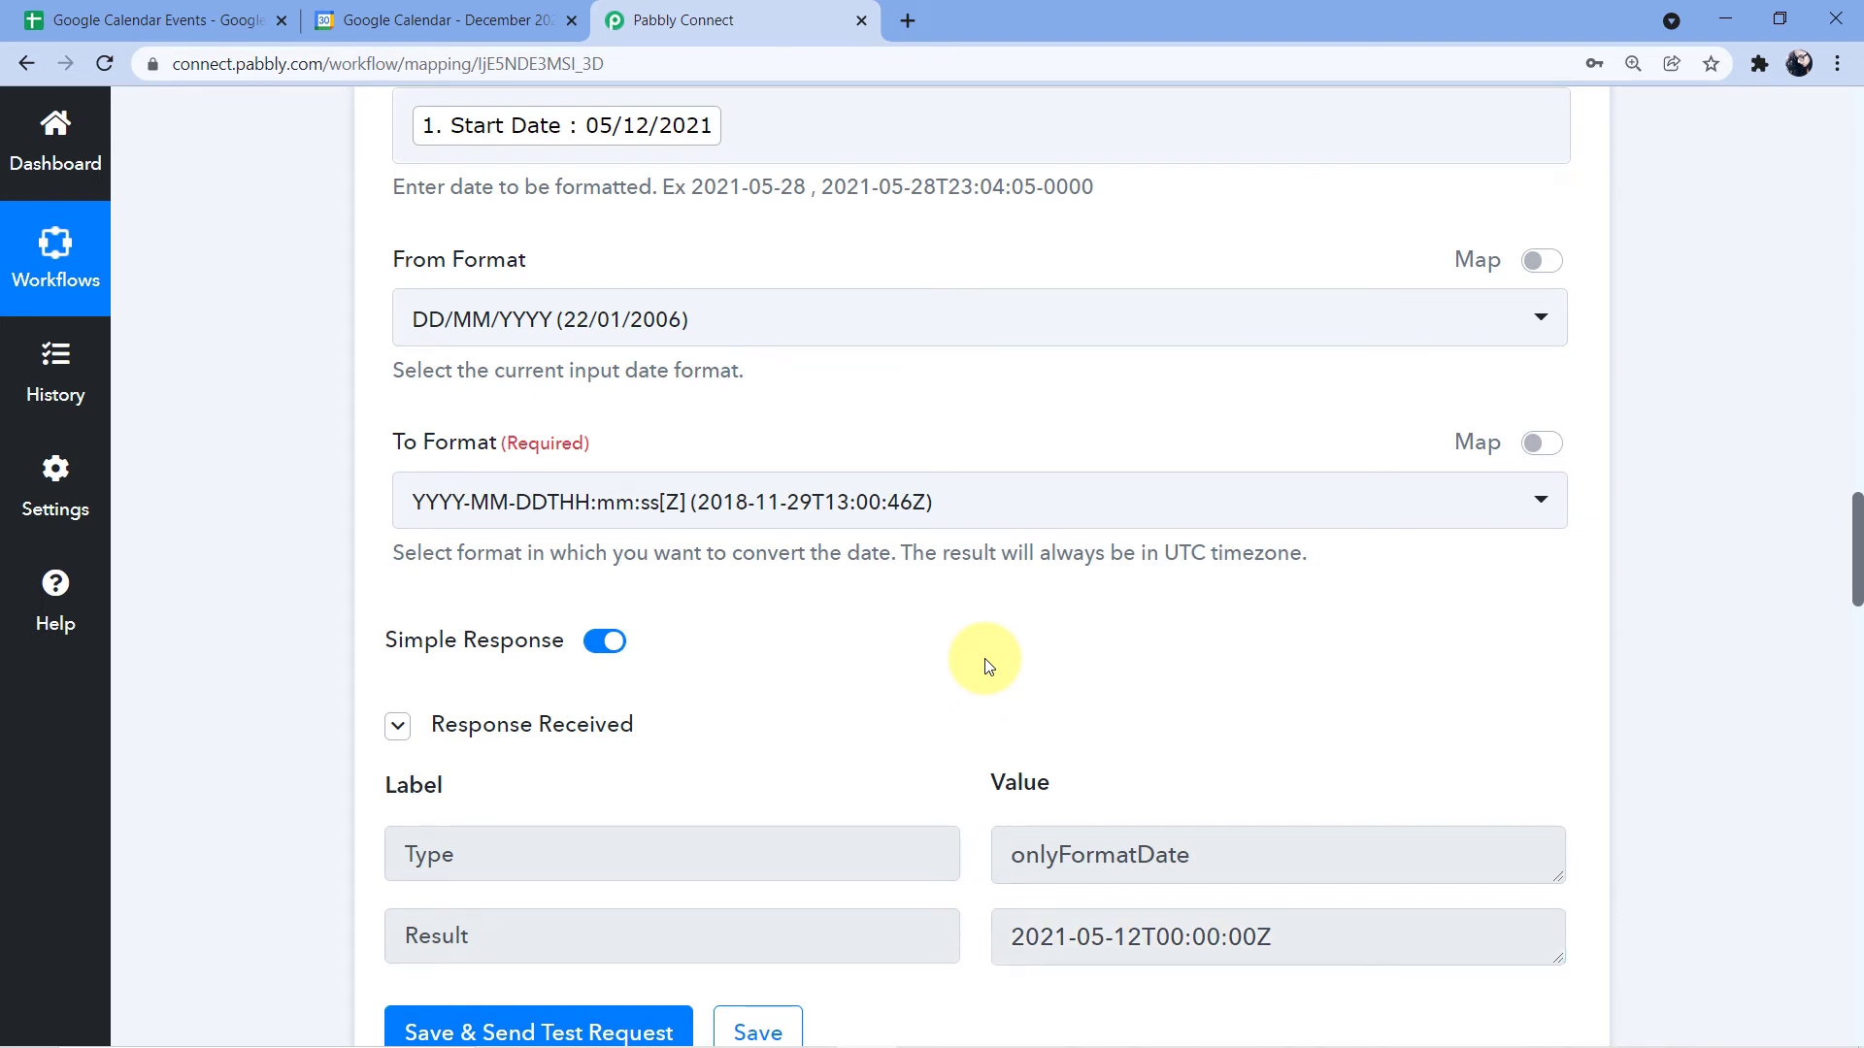
pyautogui.scroll(2, 1090, 624)
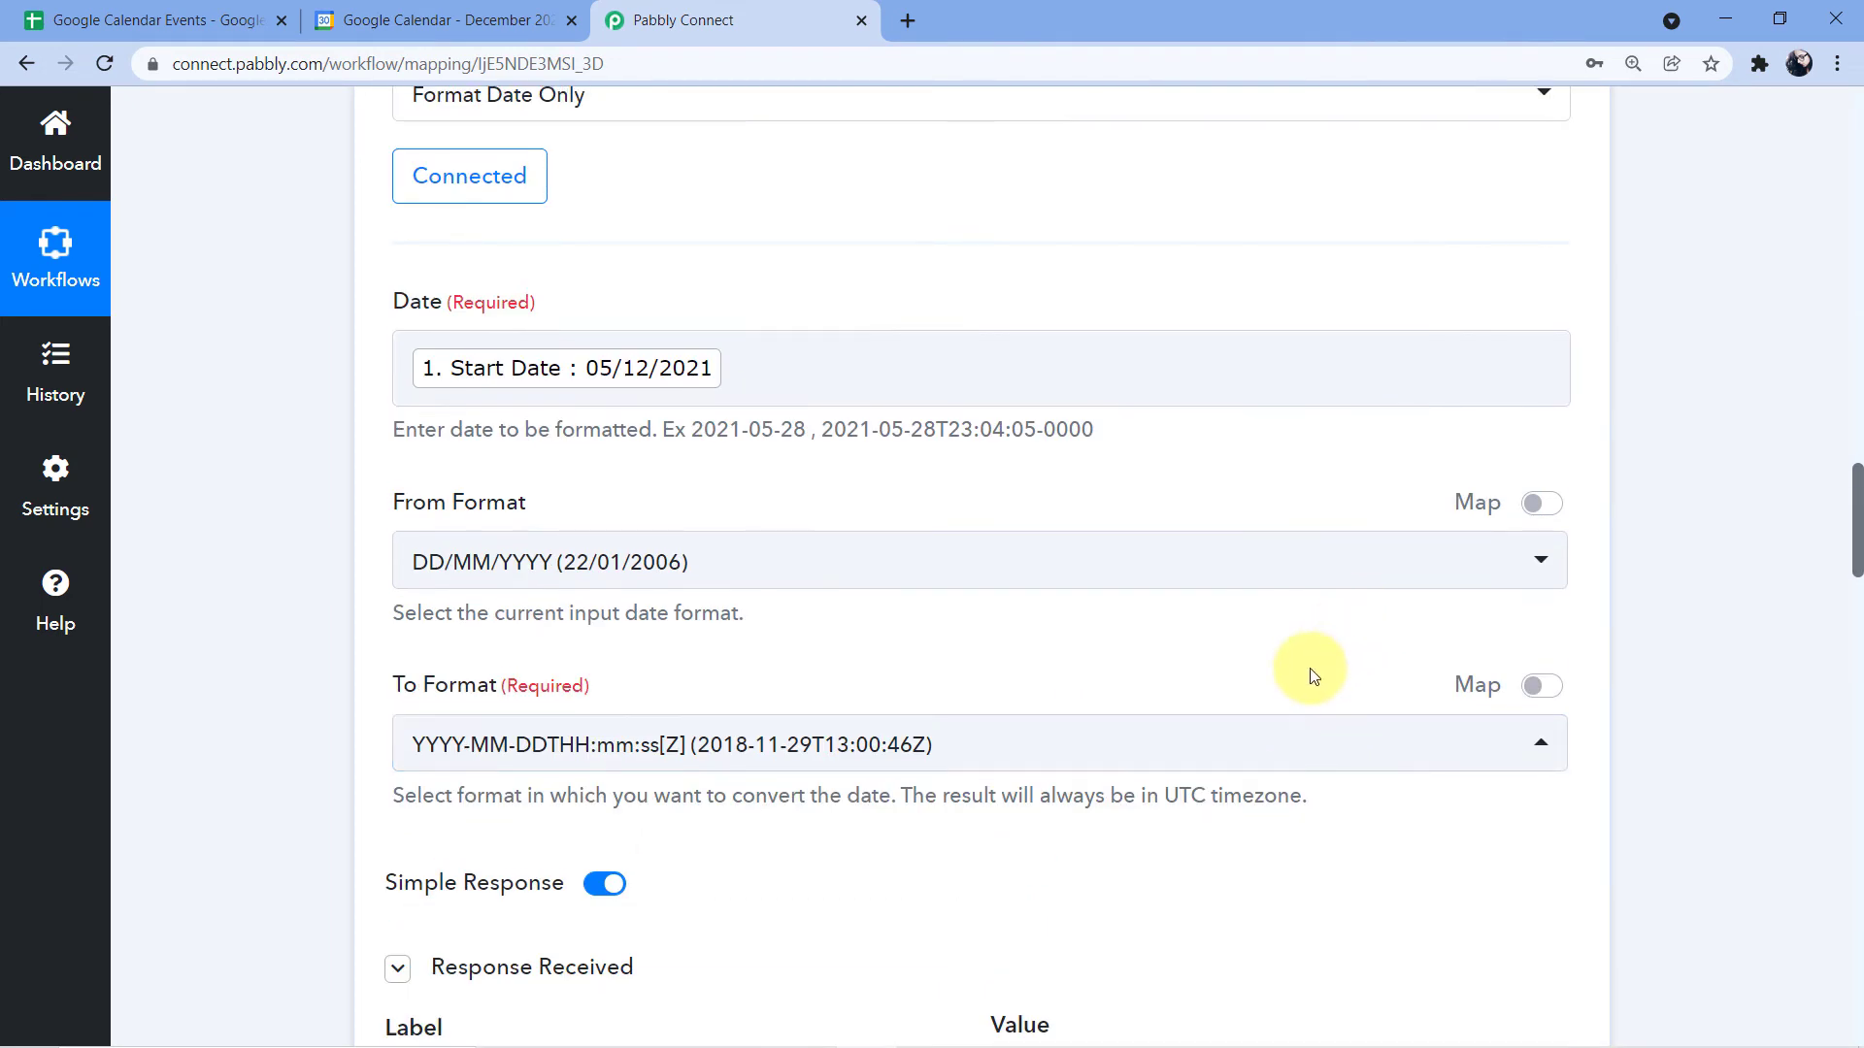
pyautogui.scroll(1, 1141, 650)
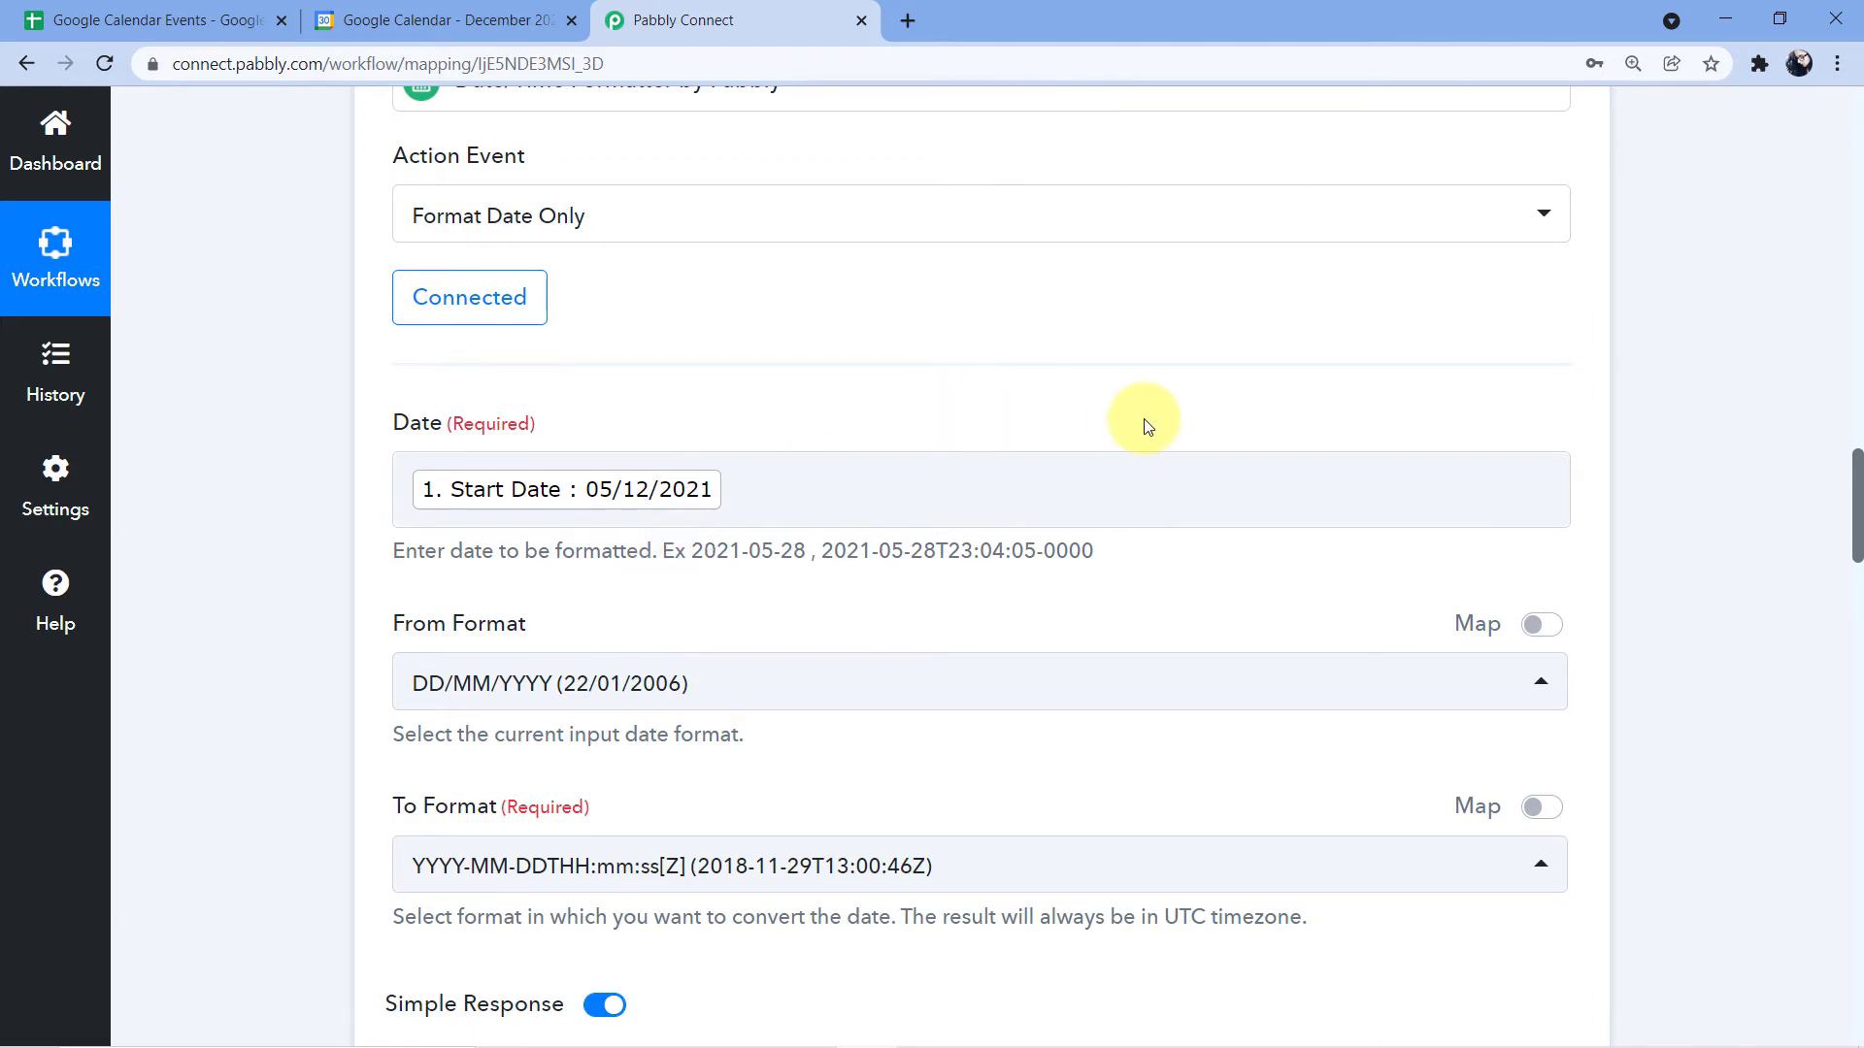
pyautogui.scroll(4, 1145, 427)
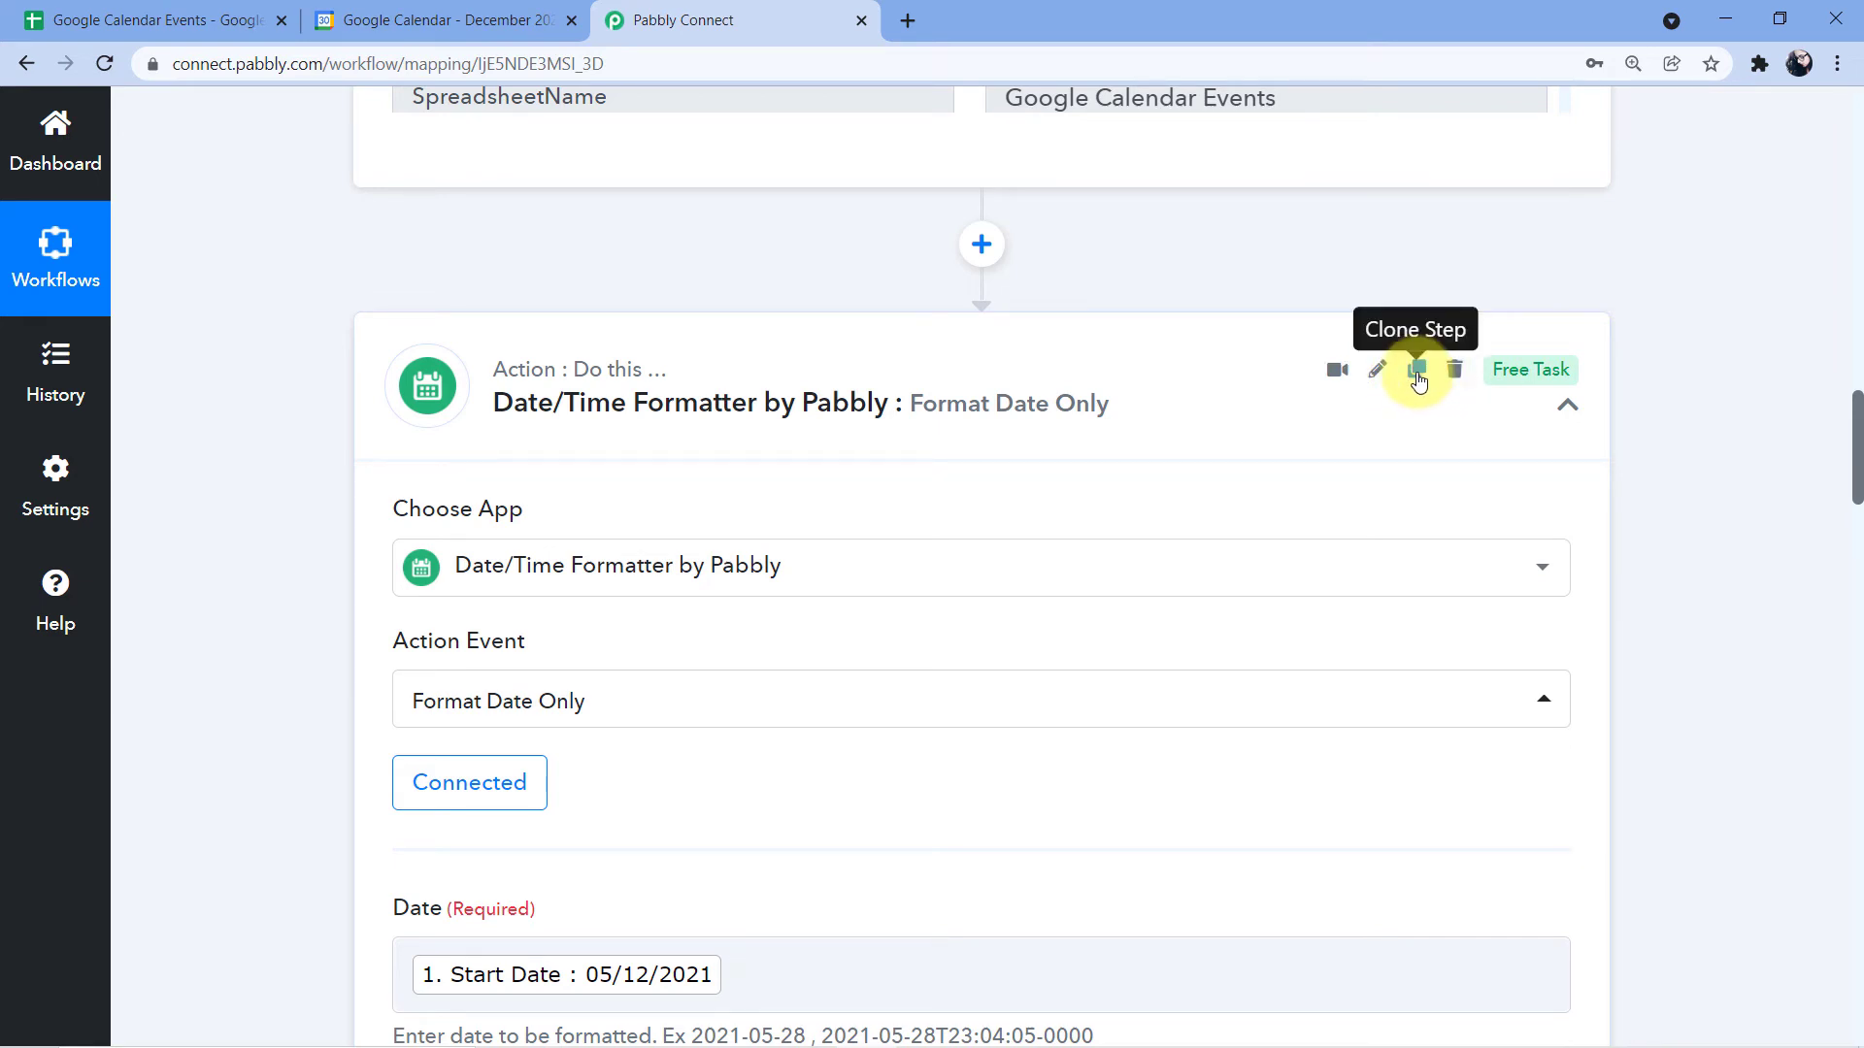
pyautogui.click(1418, 375)
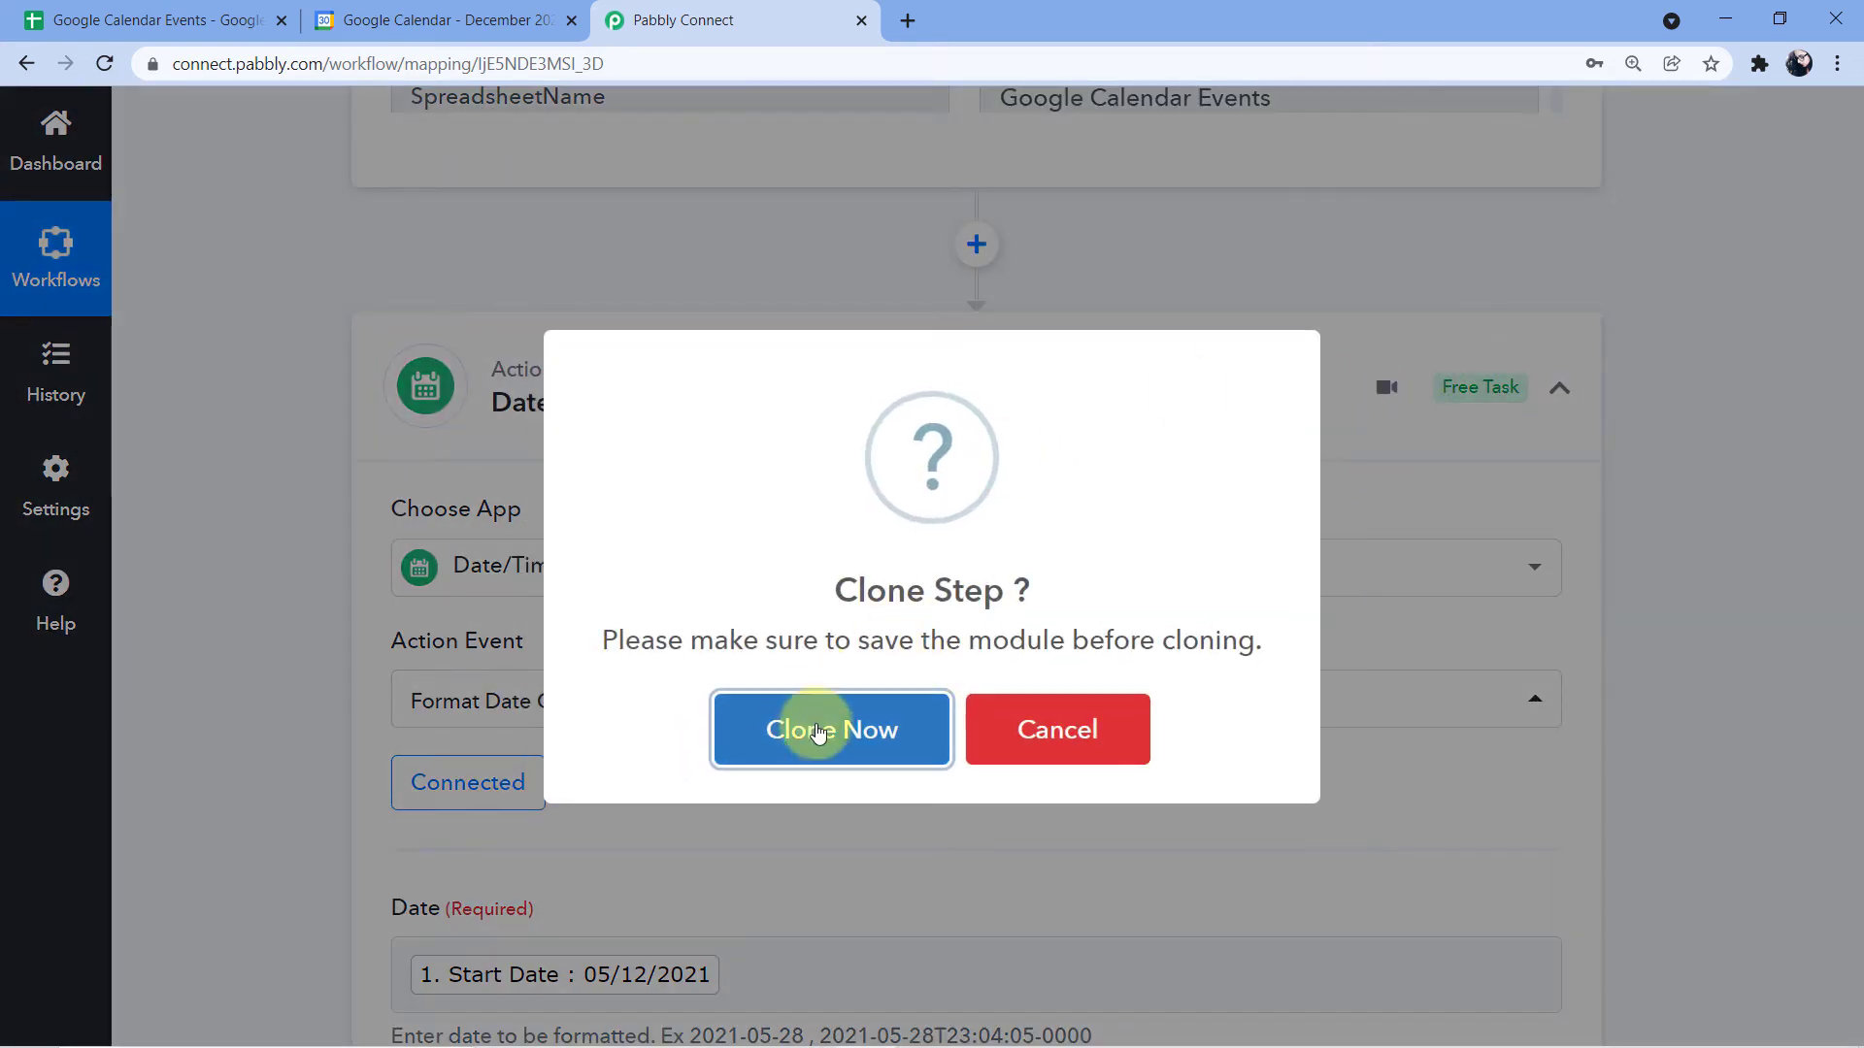
pyautogui.click(820, 730)
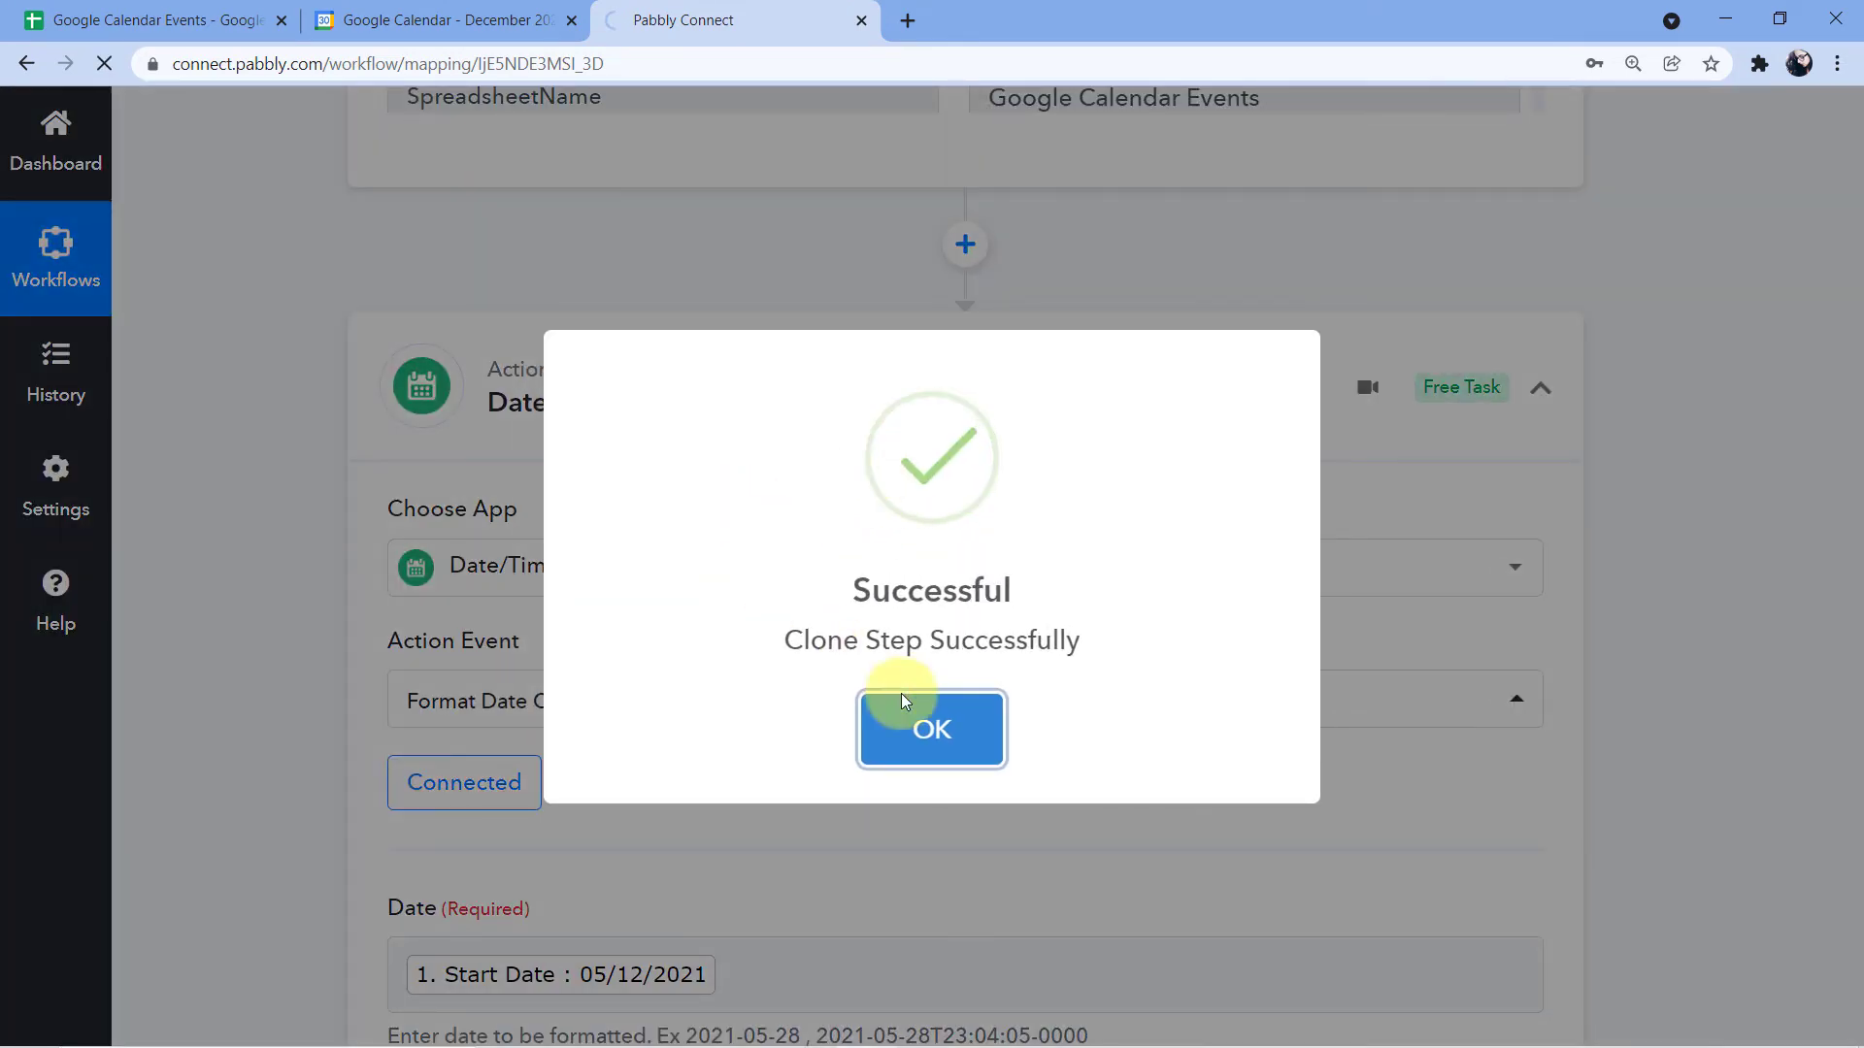
pyautogui.click(941, 723)
# Step: Expand the original Date/Time Formatter action and check its Date, From Format and To Format settings
pyautogui.scroll(-8, 825, 373)
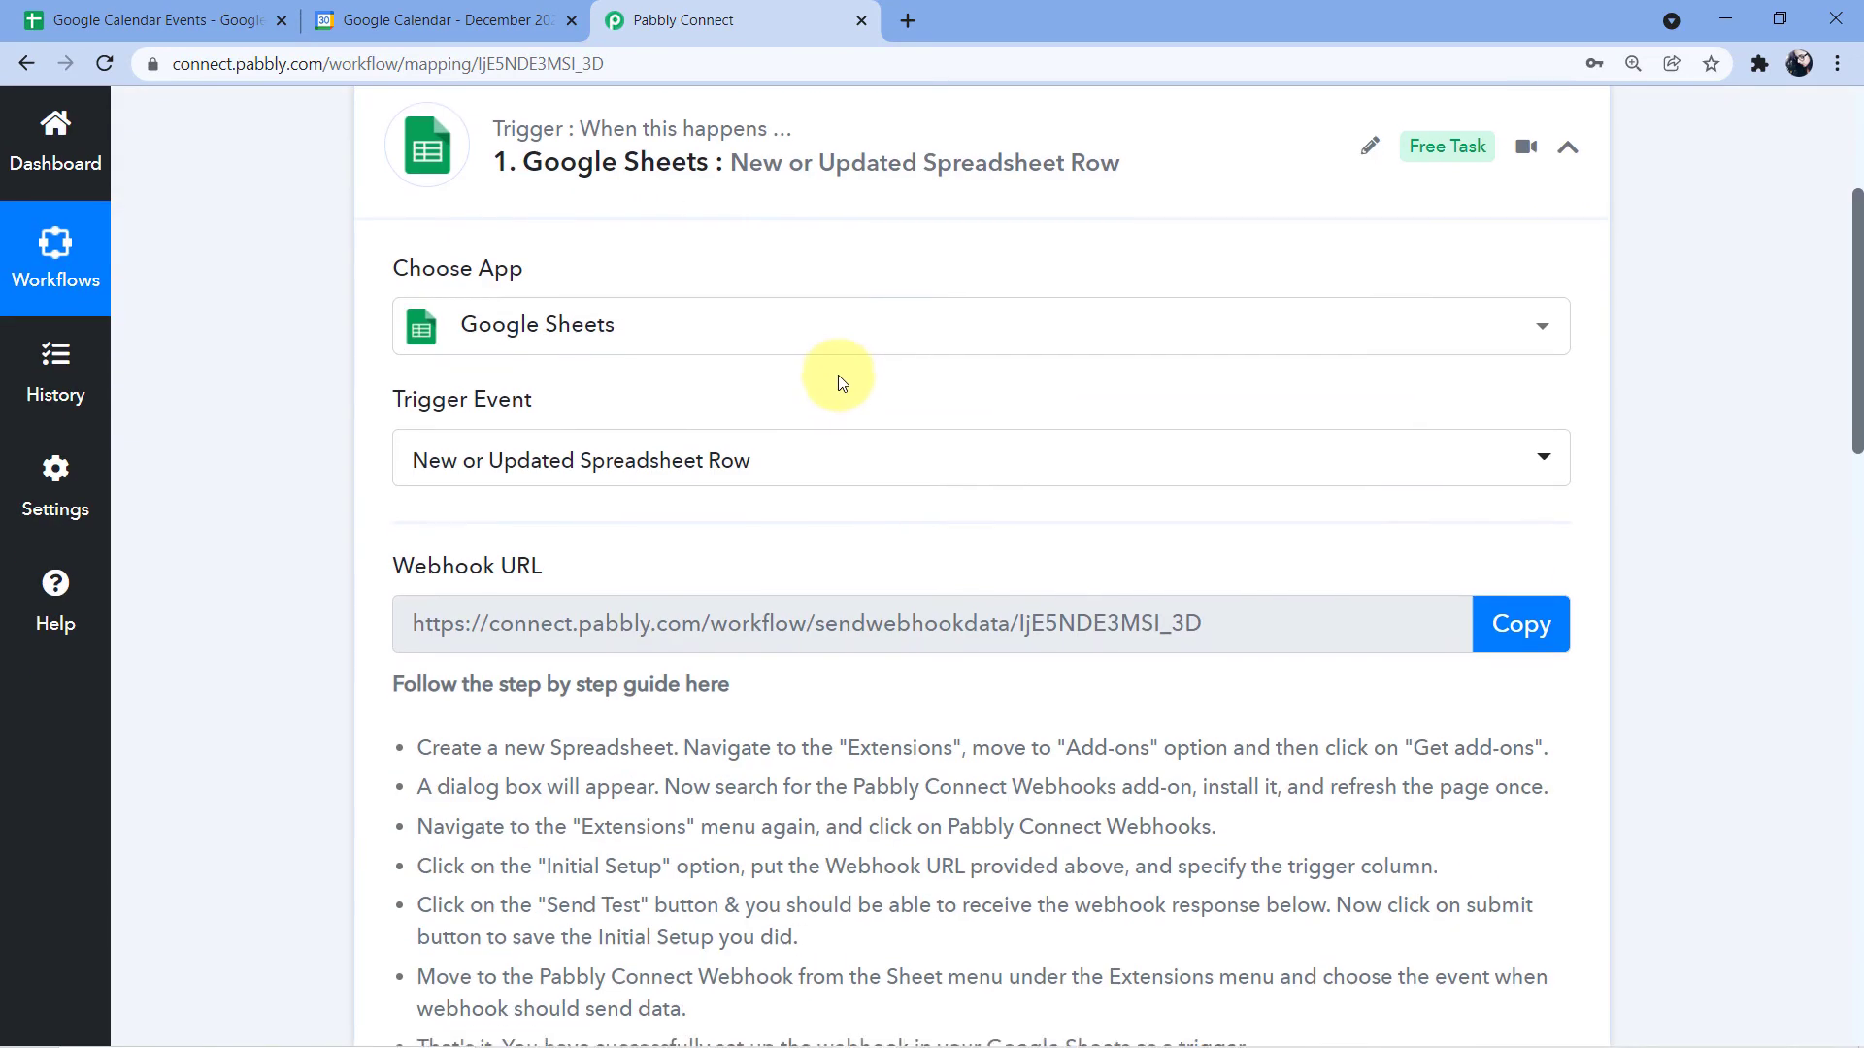
pyautogui.scroll(-10, 815, 368)
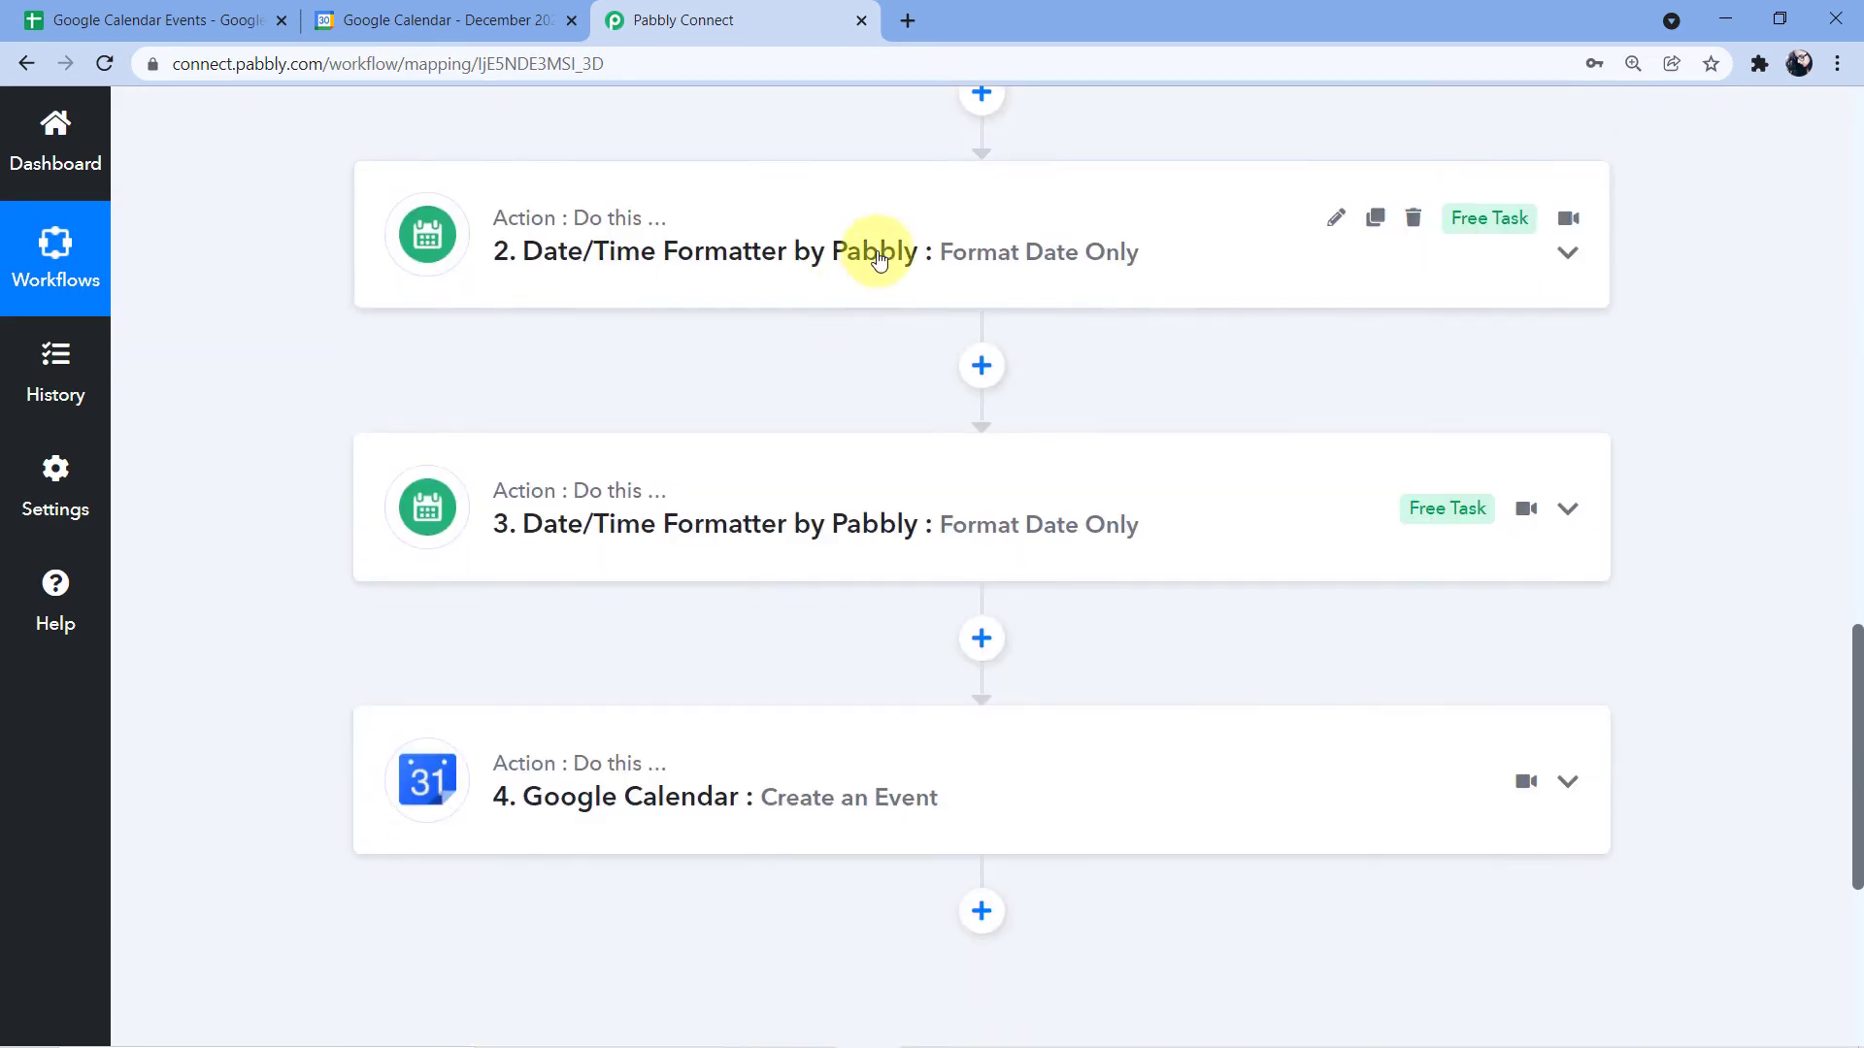
pyautogui.click(823, 280)
pyautogui.scroll(-5, 823, 282)
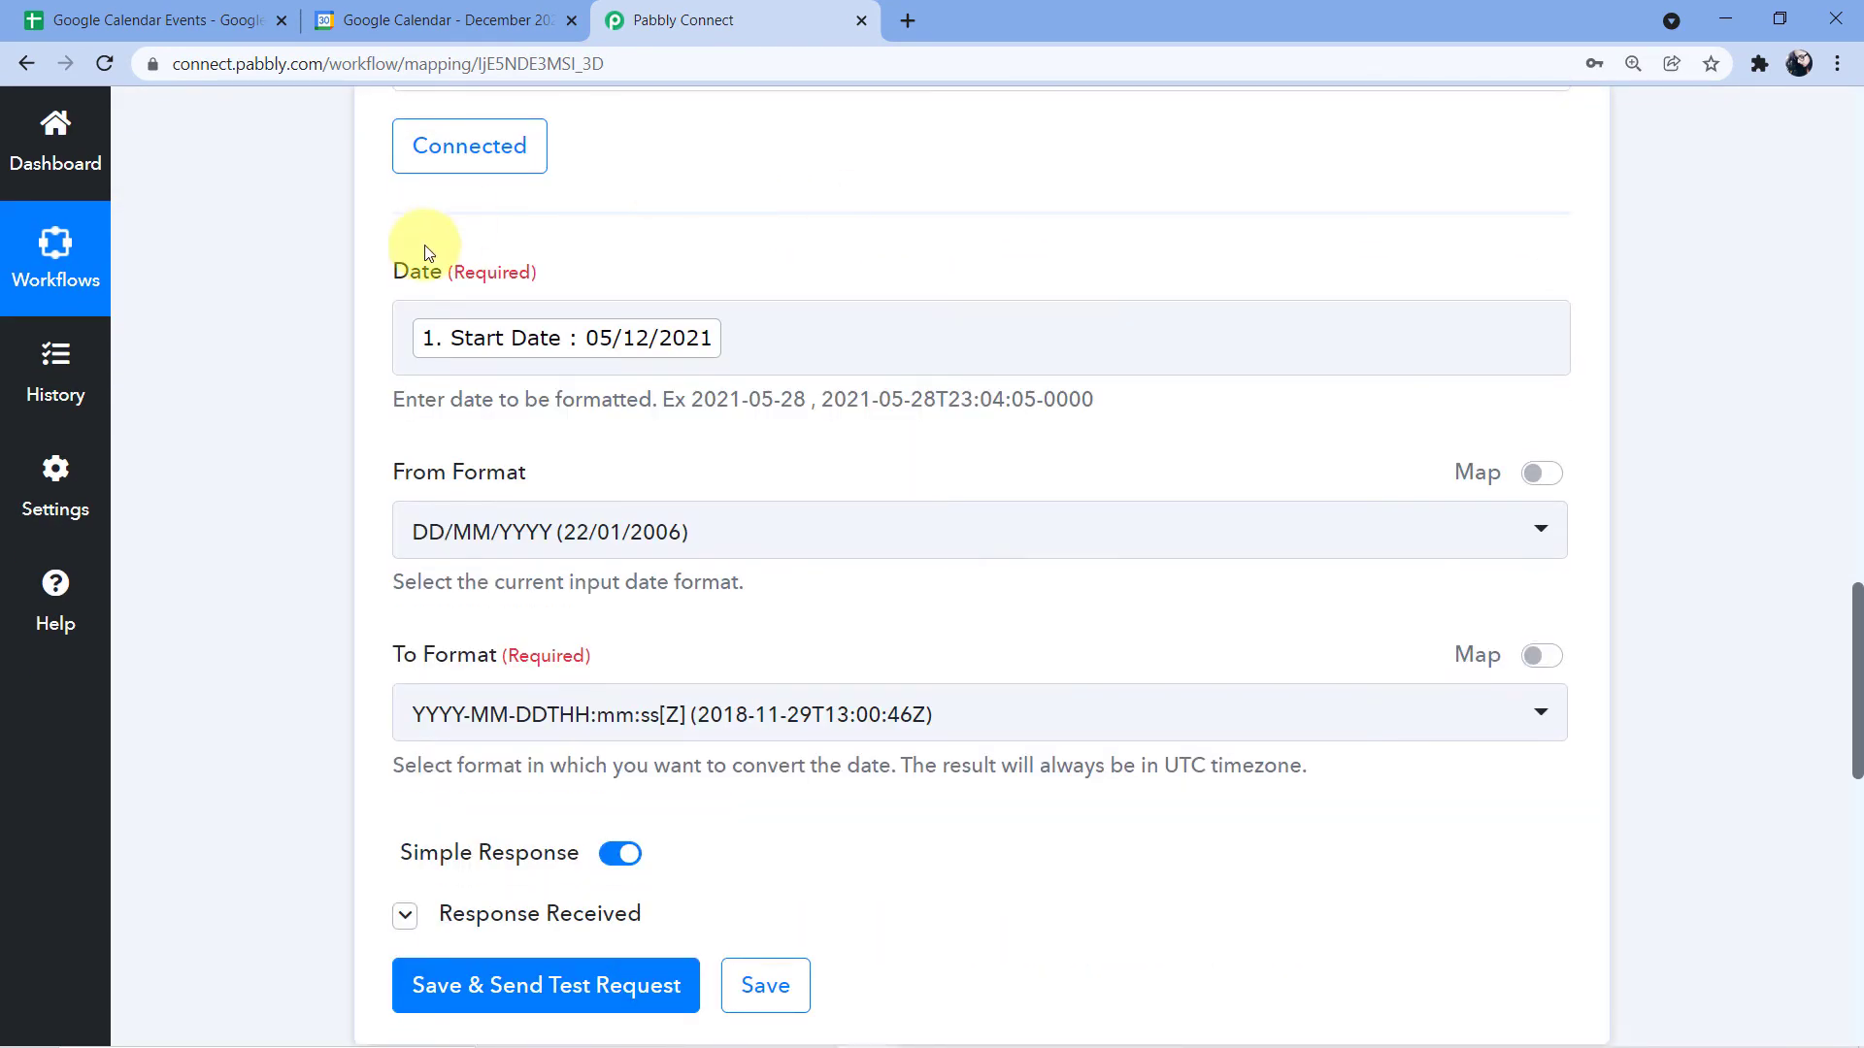
pyautogui.scroll(-7, 828, 291)
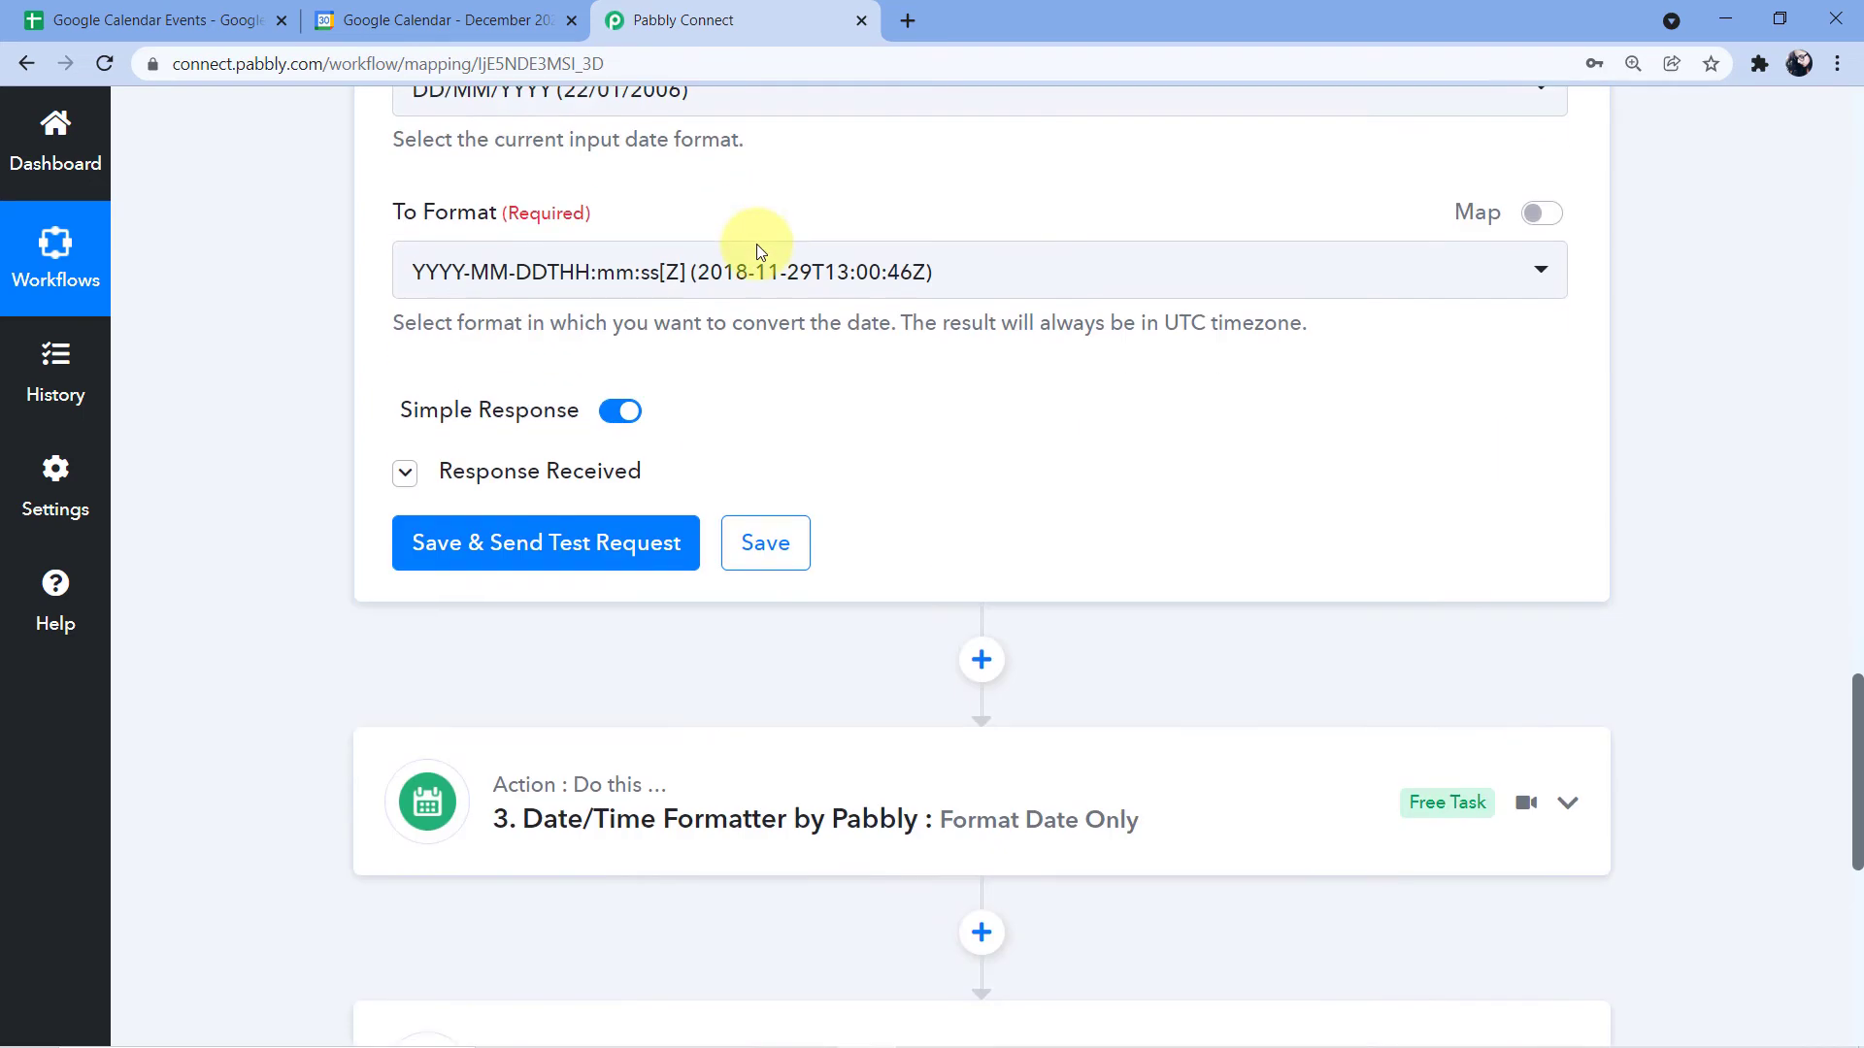
pyautogui.scroll(-2, 876, 280)
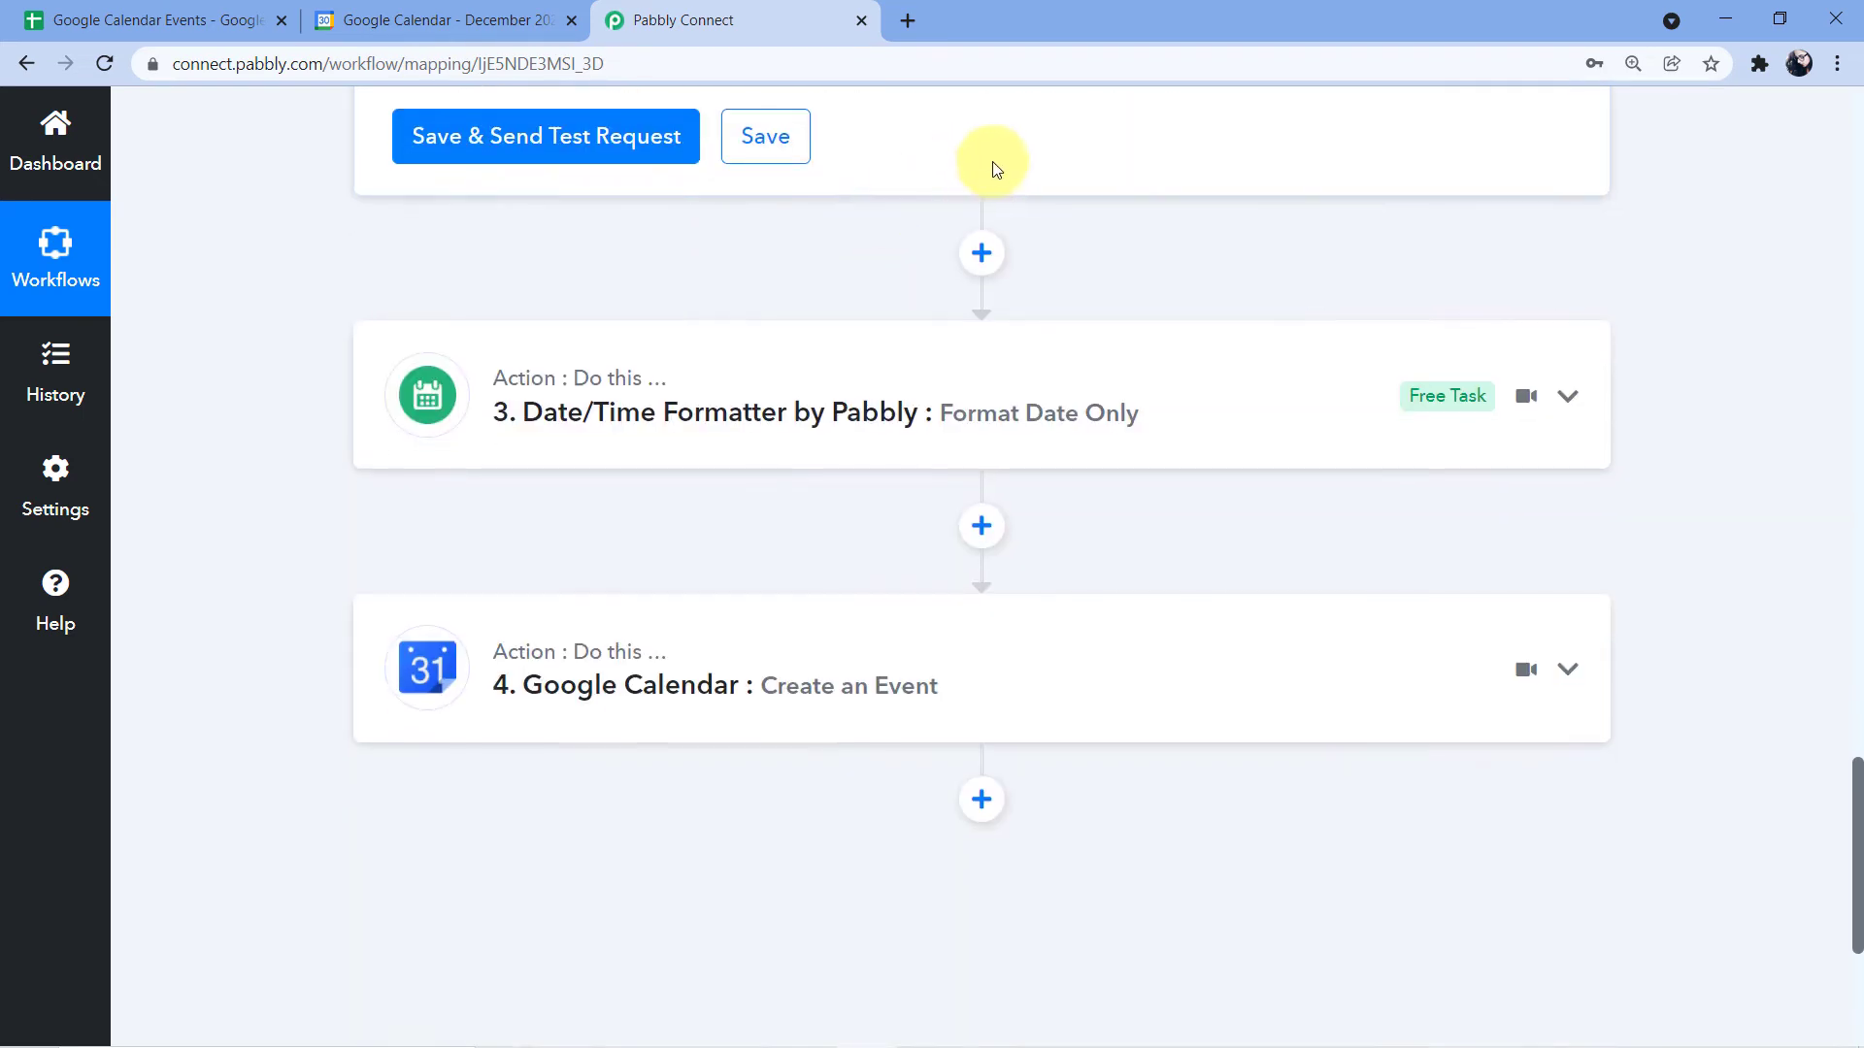
# Step: In the cloned Date/Time Formatter action, replace the mapped Date with the End Date field from the Google Sheets trigger
pyautogui.click(708, 398)
pyautogui.scroll(-9, 699, 388)
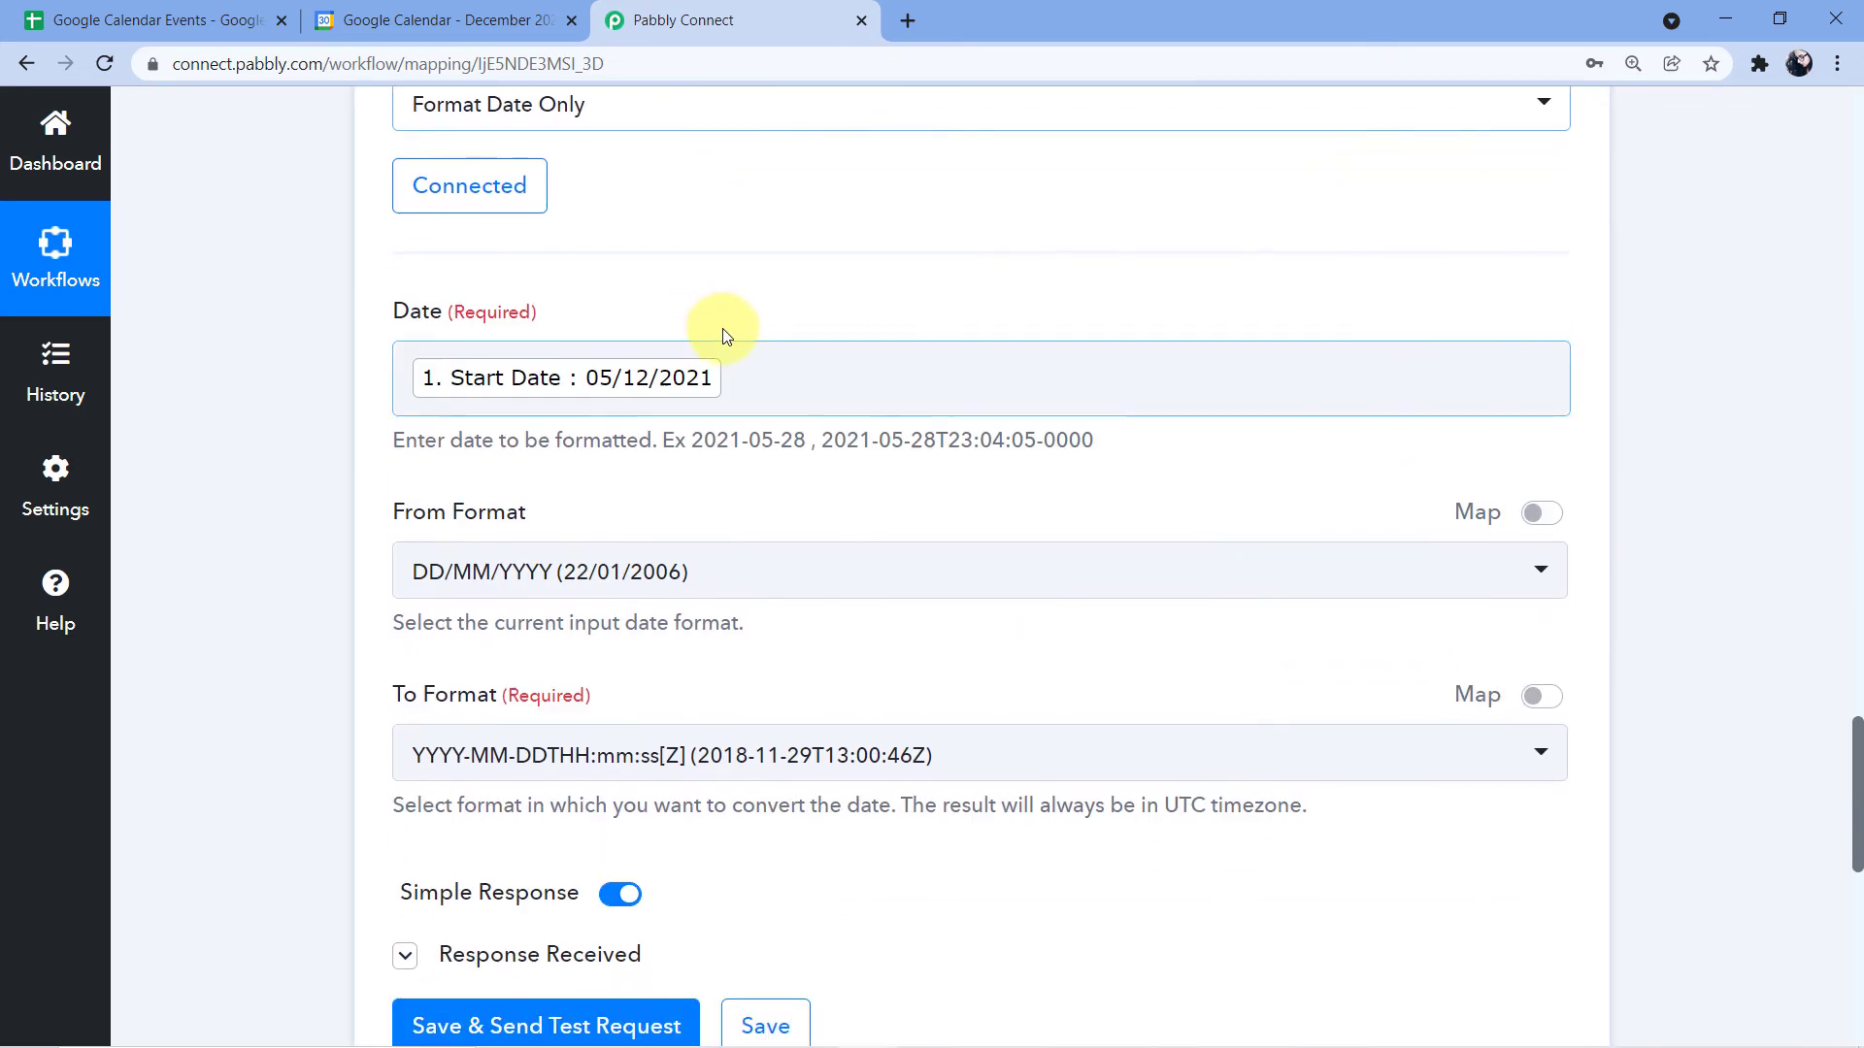
pyautogui.scroll(6, 733, 325)
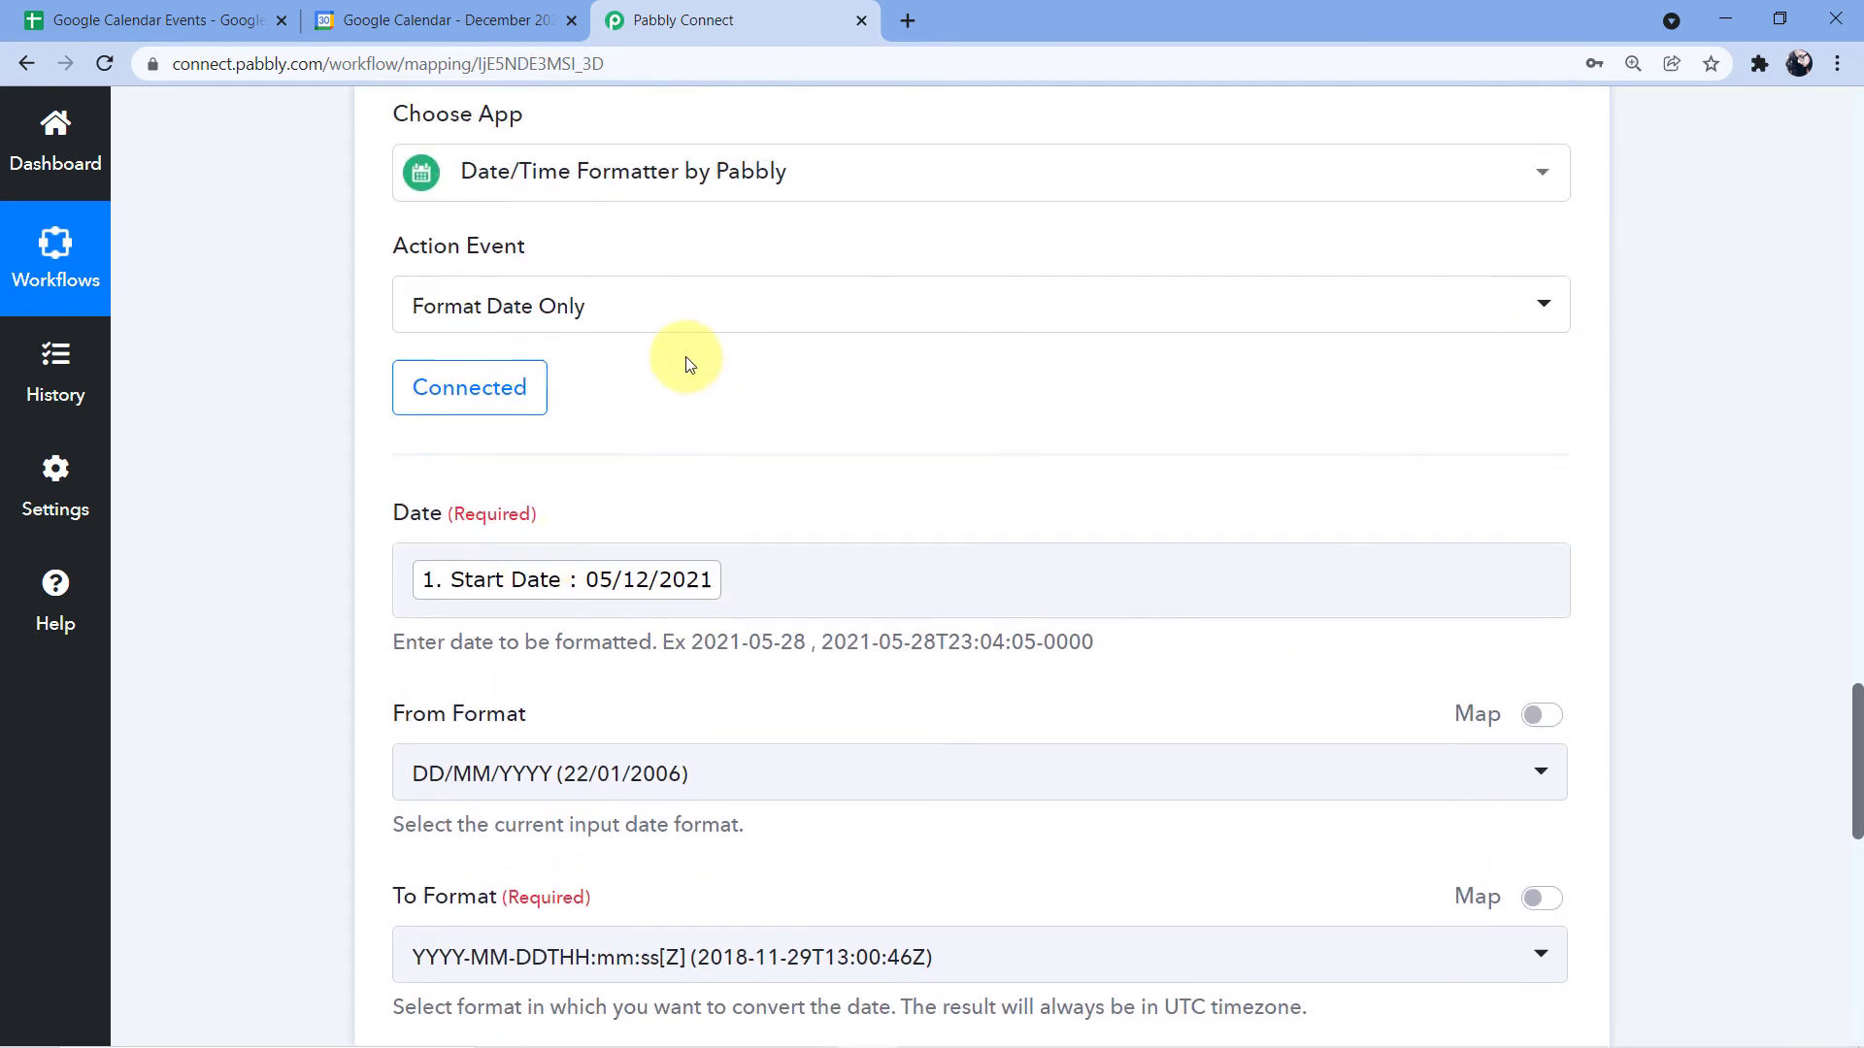
pyautogui.scroll(-4, 685, 340)
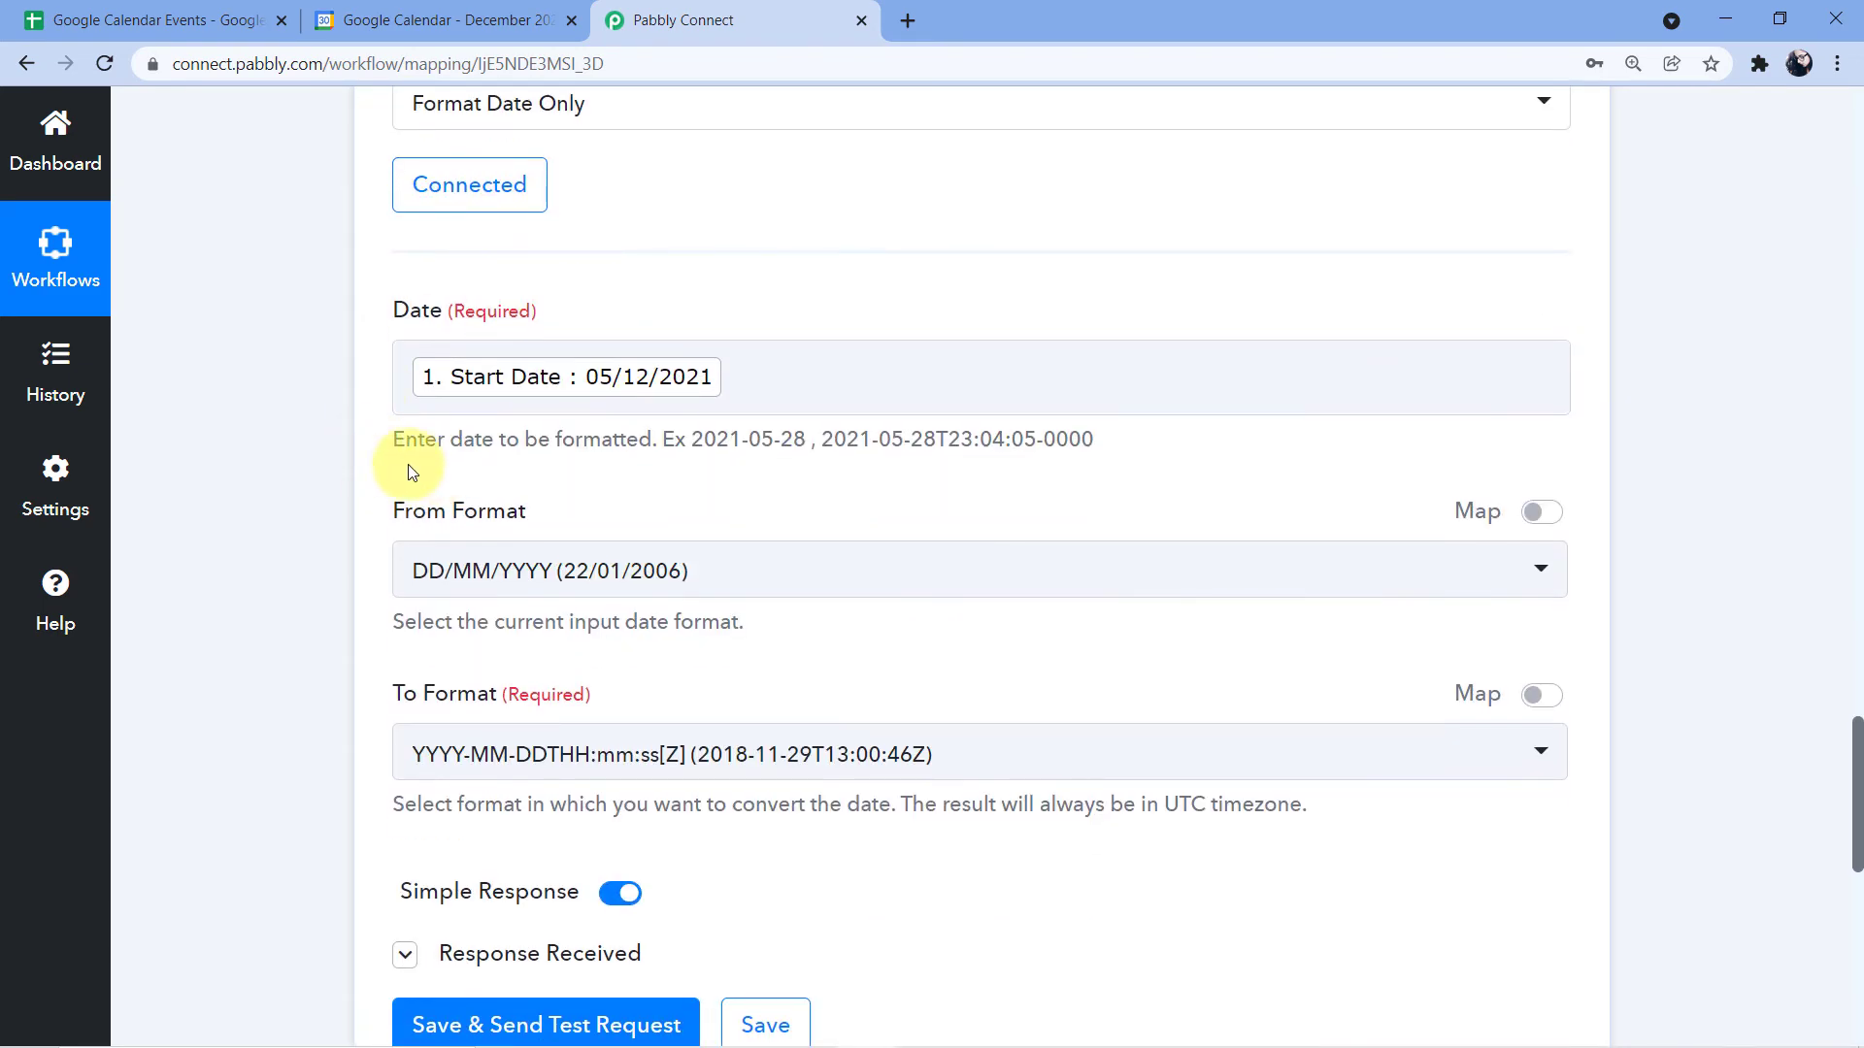
pyautogui.click(737, 372)
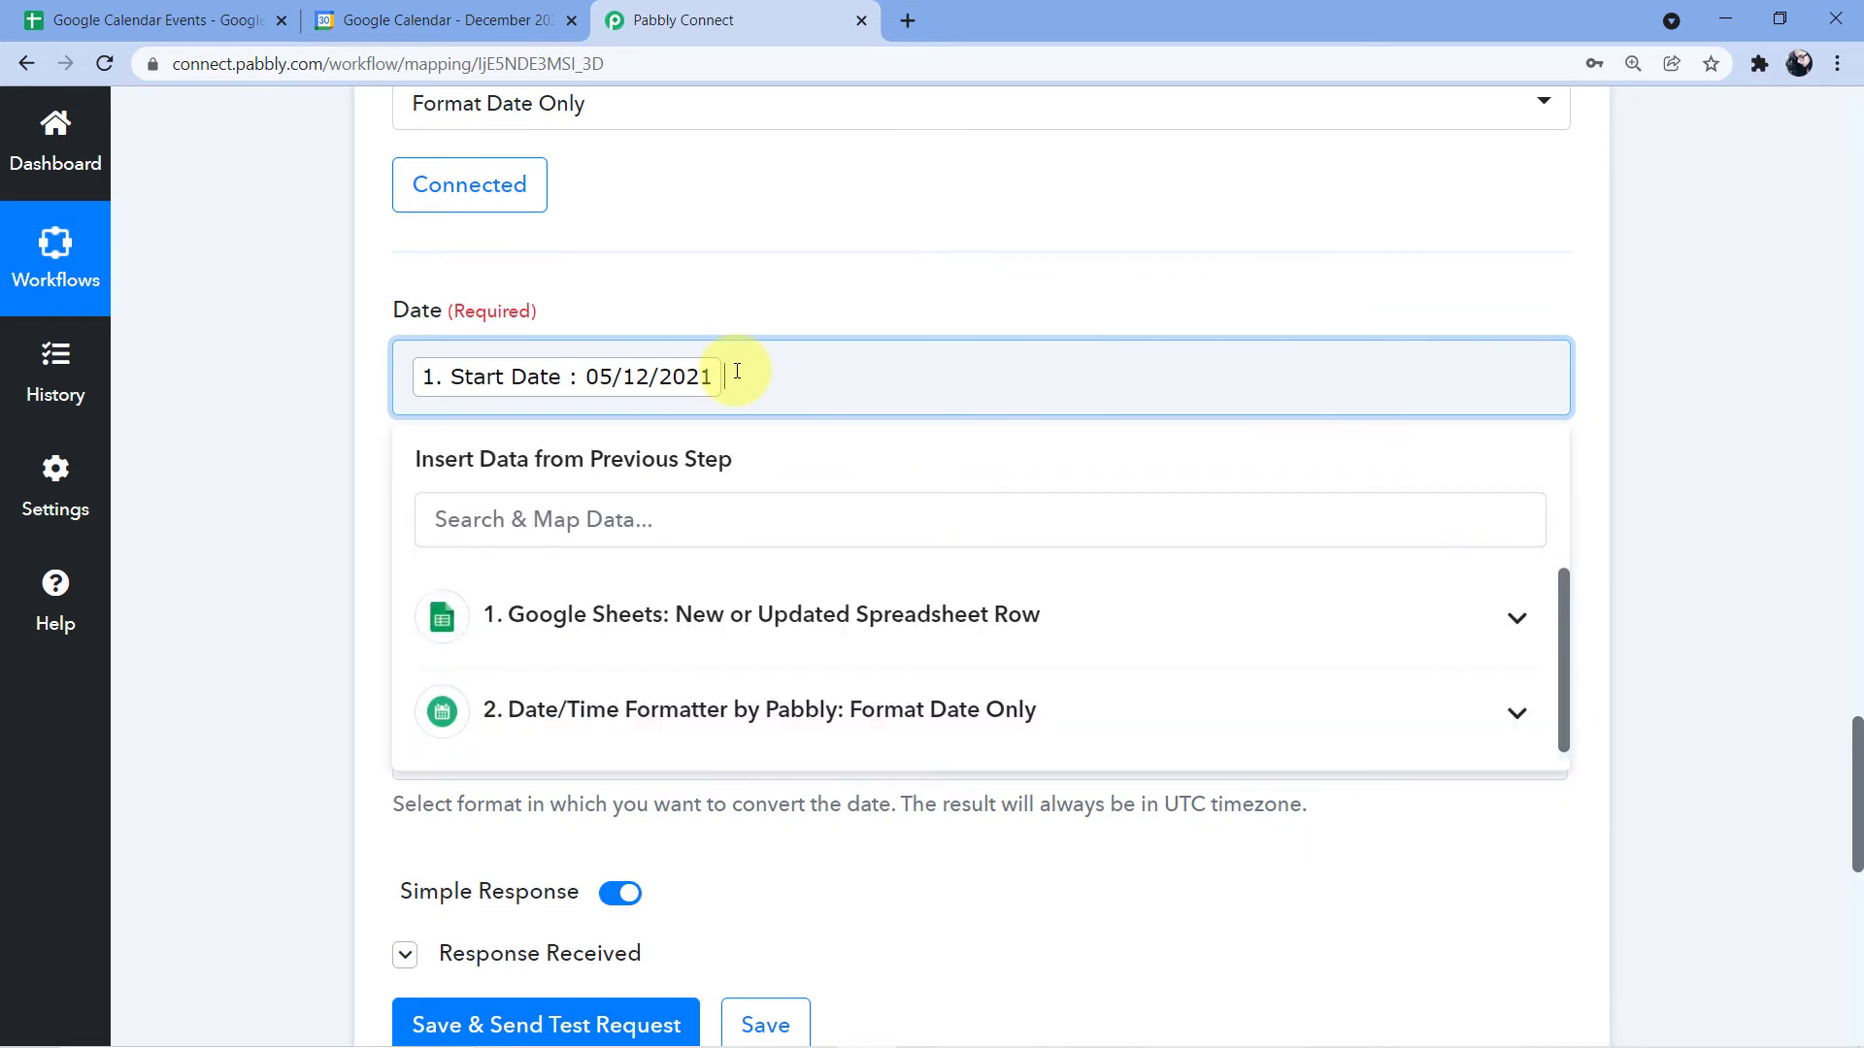
pyautogui.press('BackSpace')
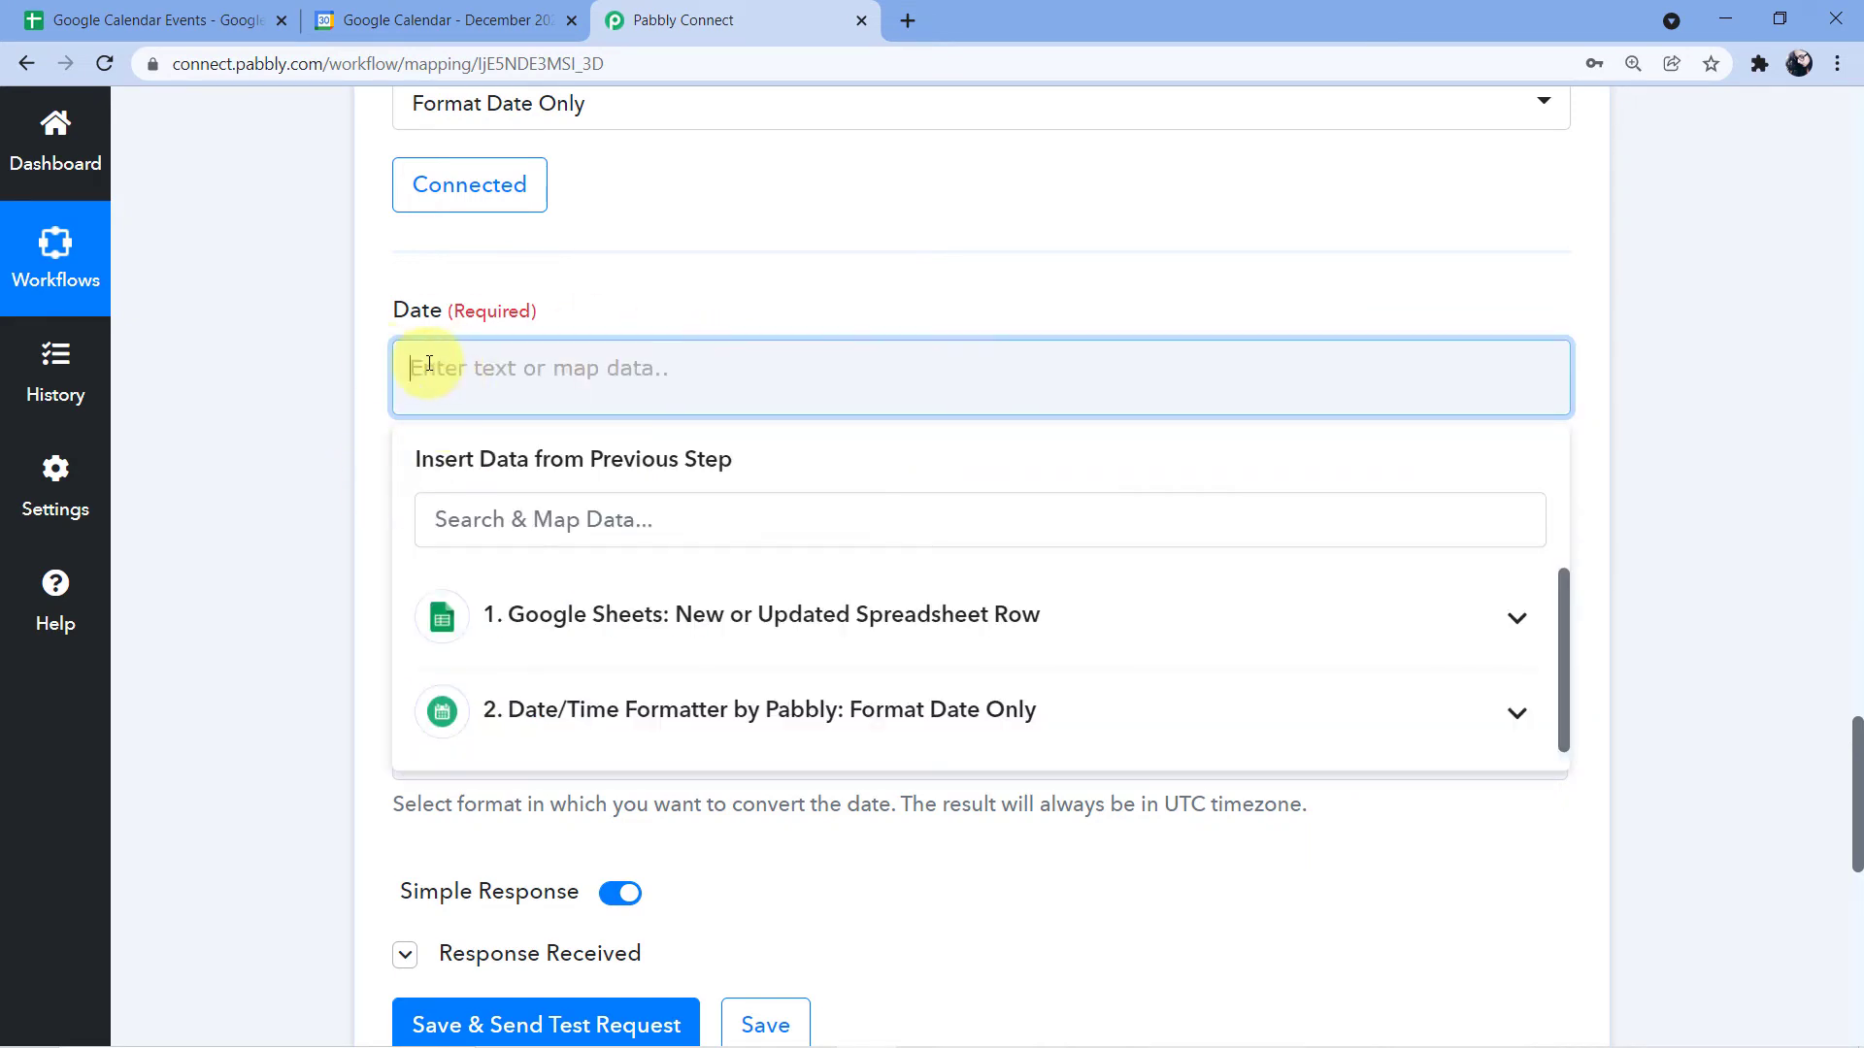
pyautogui.click(566, 620)
pyautogui.scroll(-1, 592, 677)
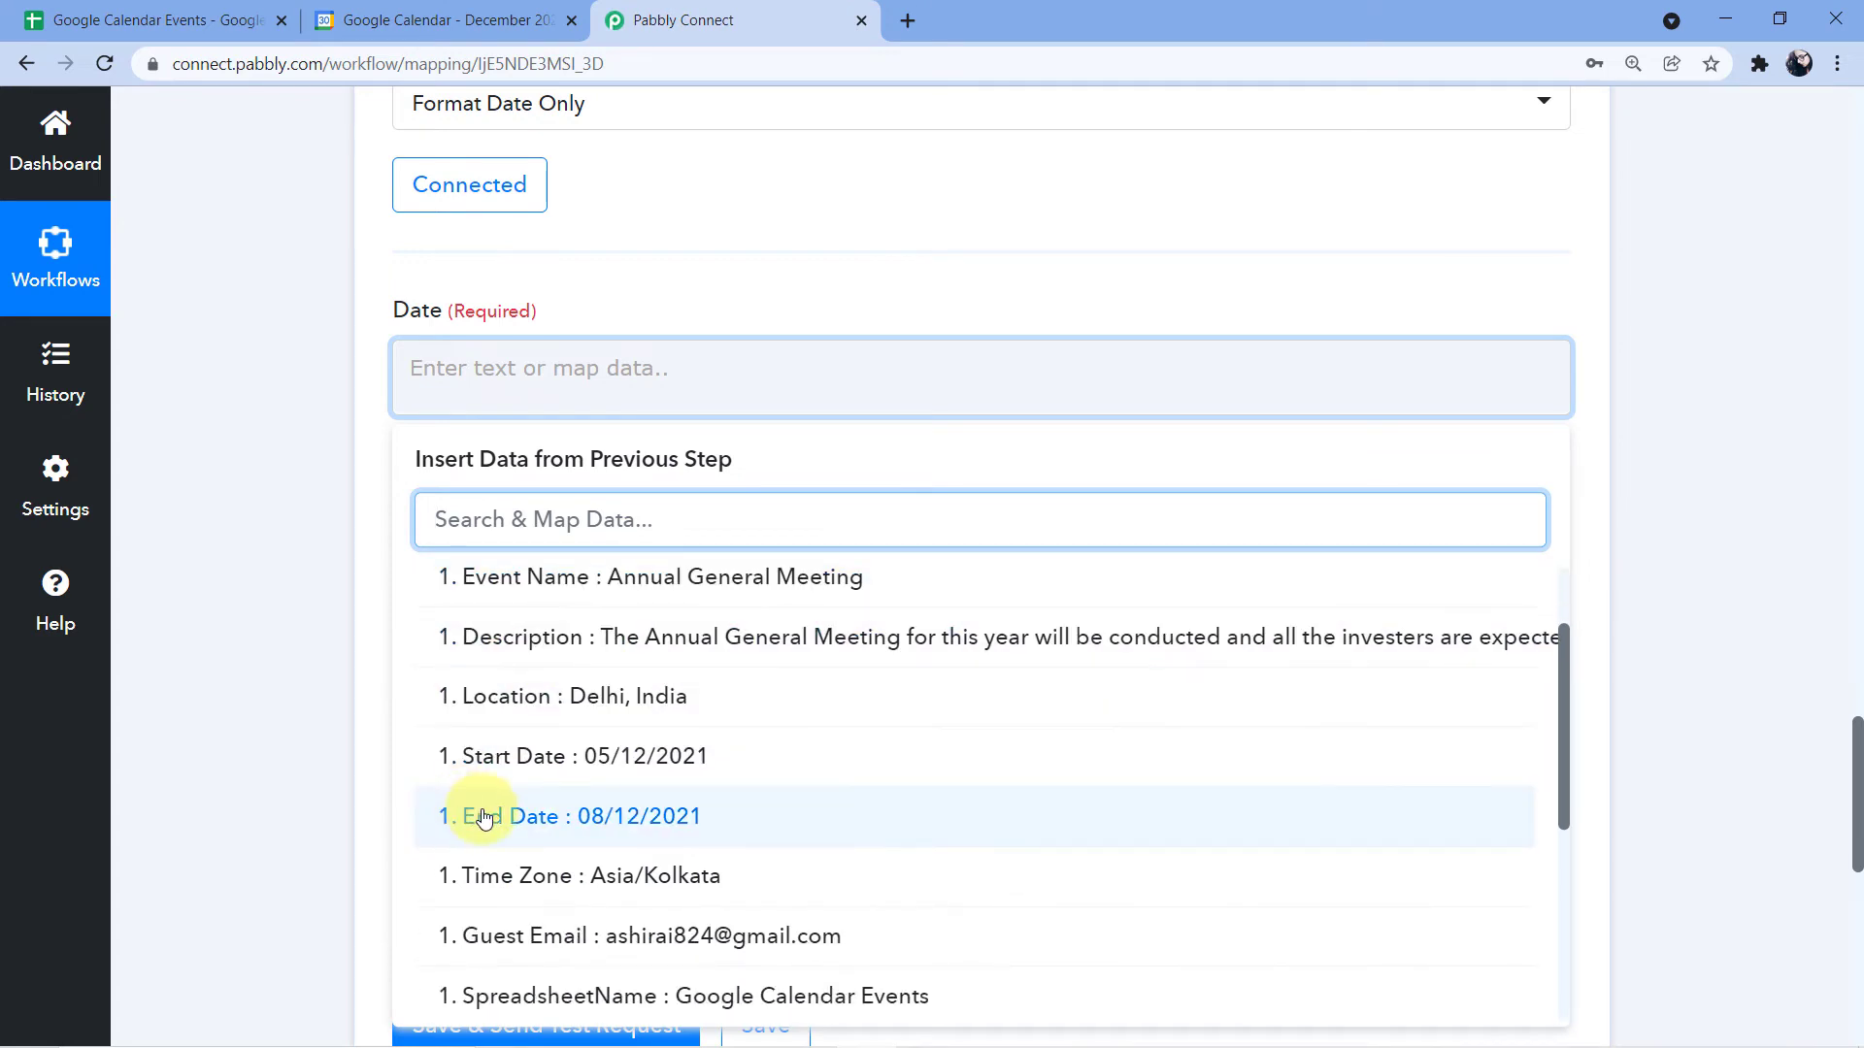
pyautogui.click(574, 818)
pyautogui.click(694, 276)
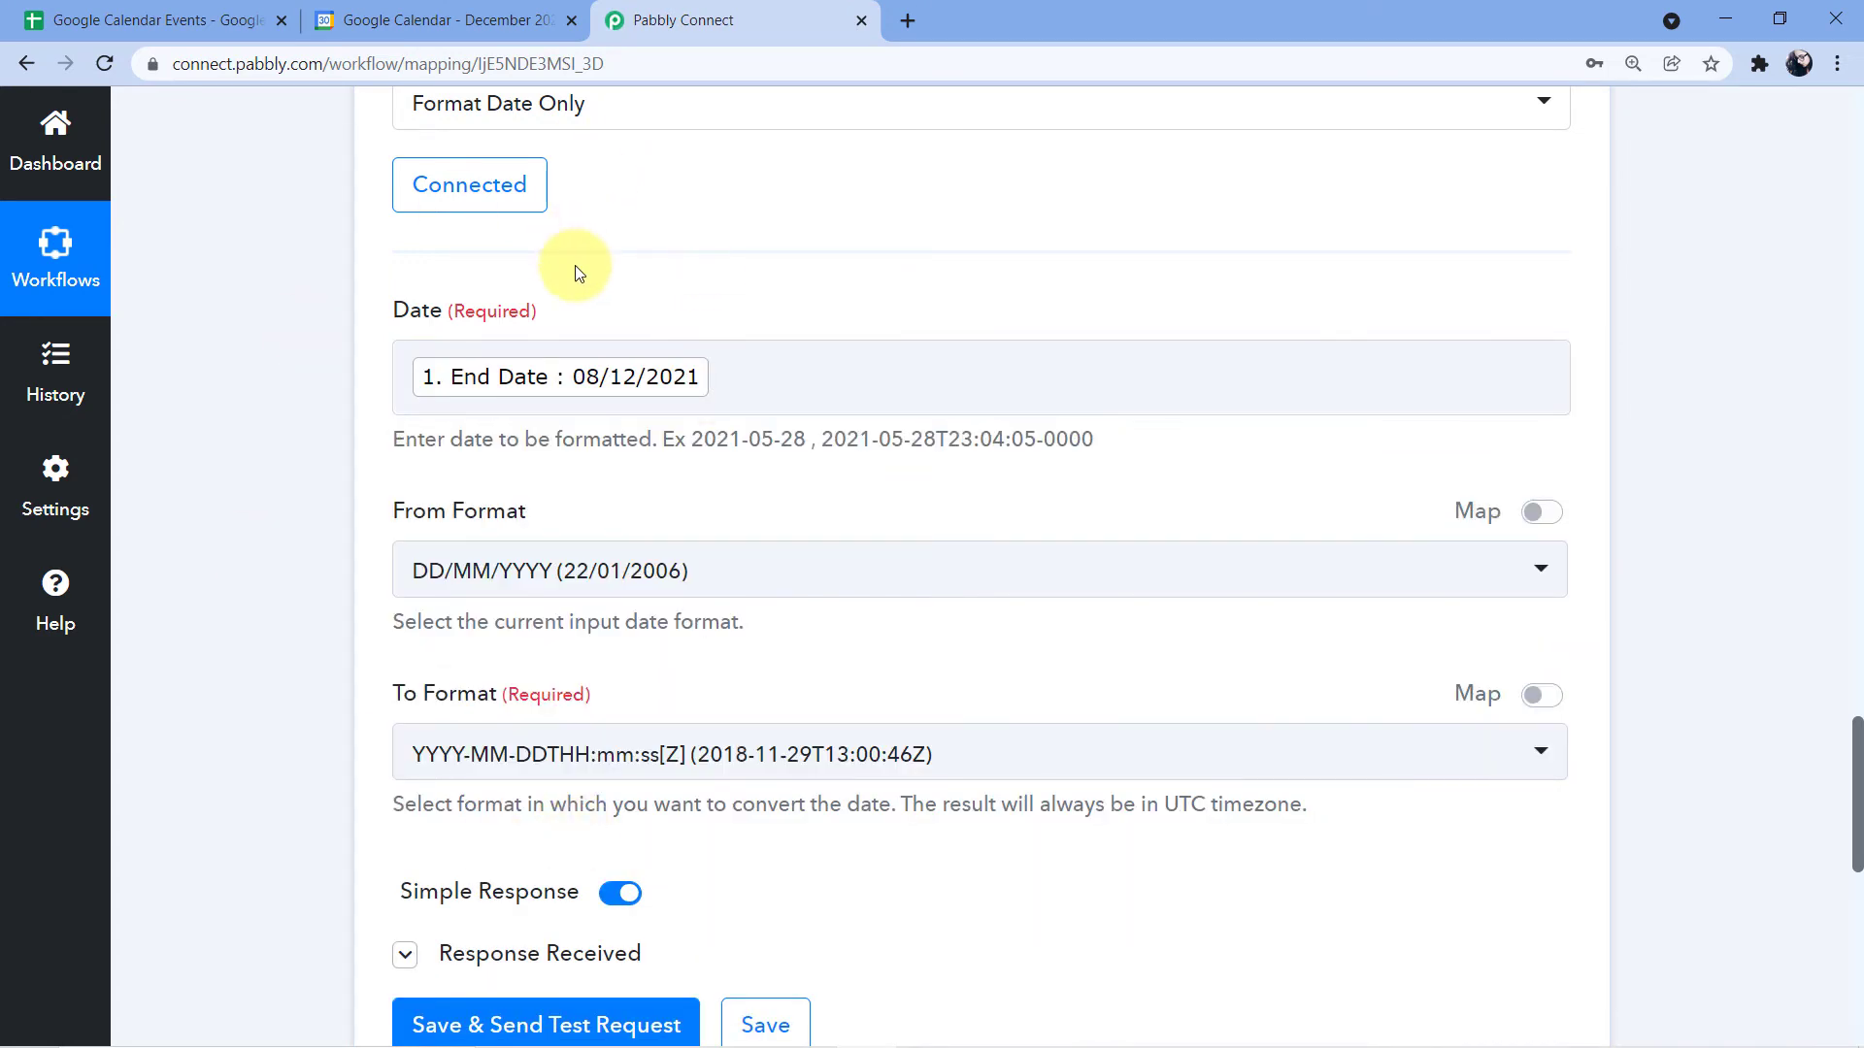
# Step: Save the end date formatter with its existing From and To formats and send its test request
pyautogui.scroll(1, 749, 291)
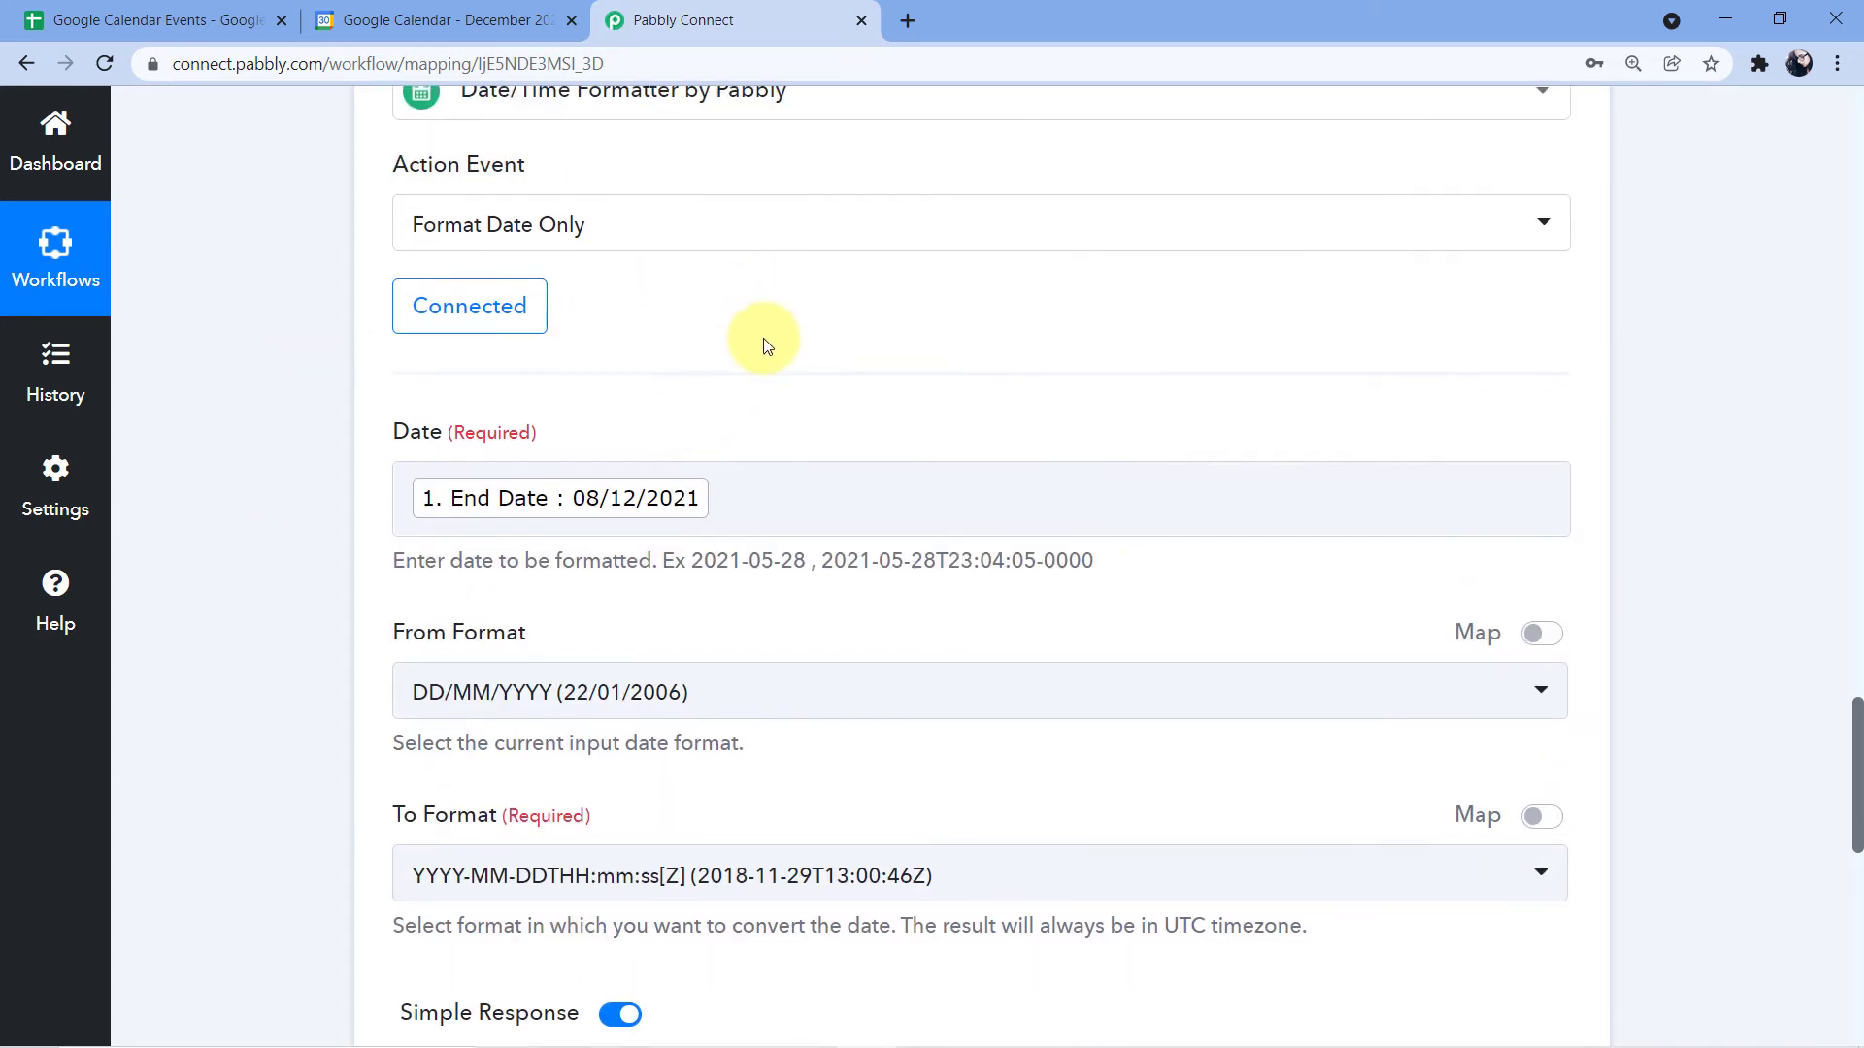
pyautogui.scroll(-1, 743, 251)
pyautogui.scroll(-2, 743, 250)
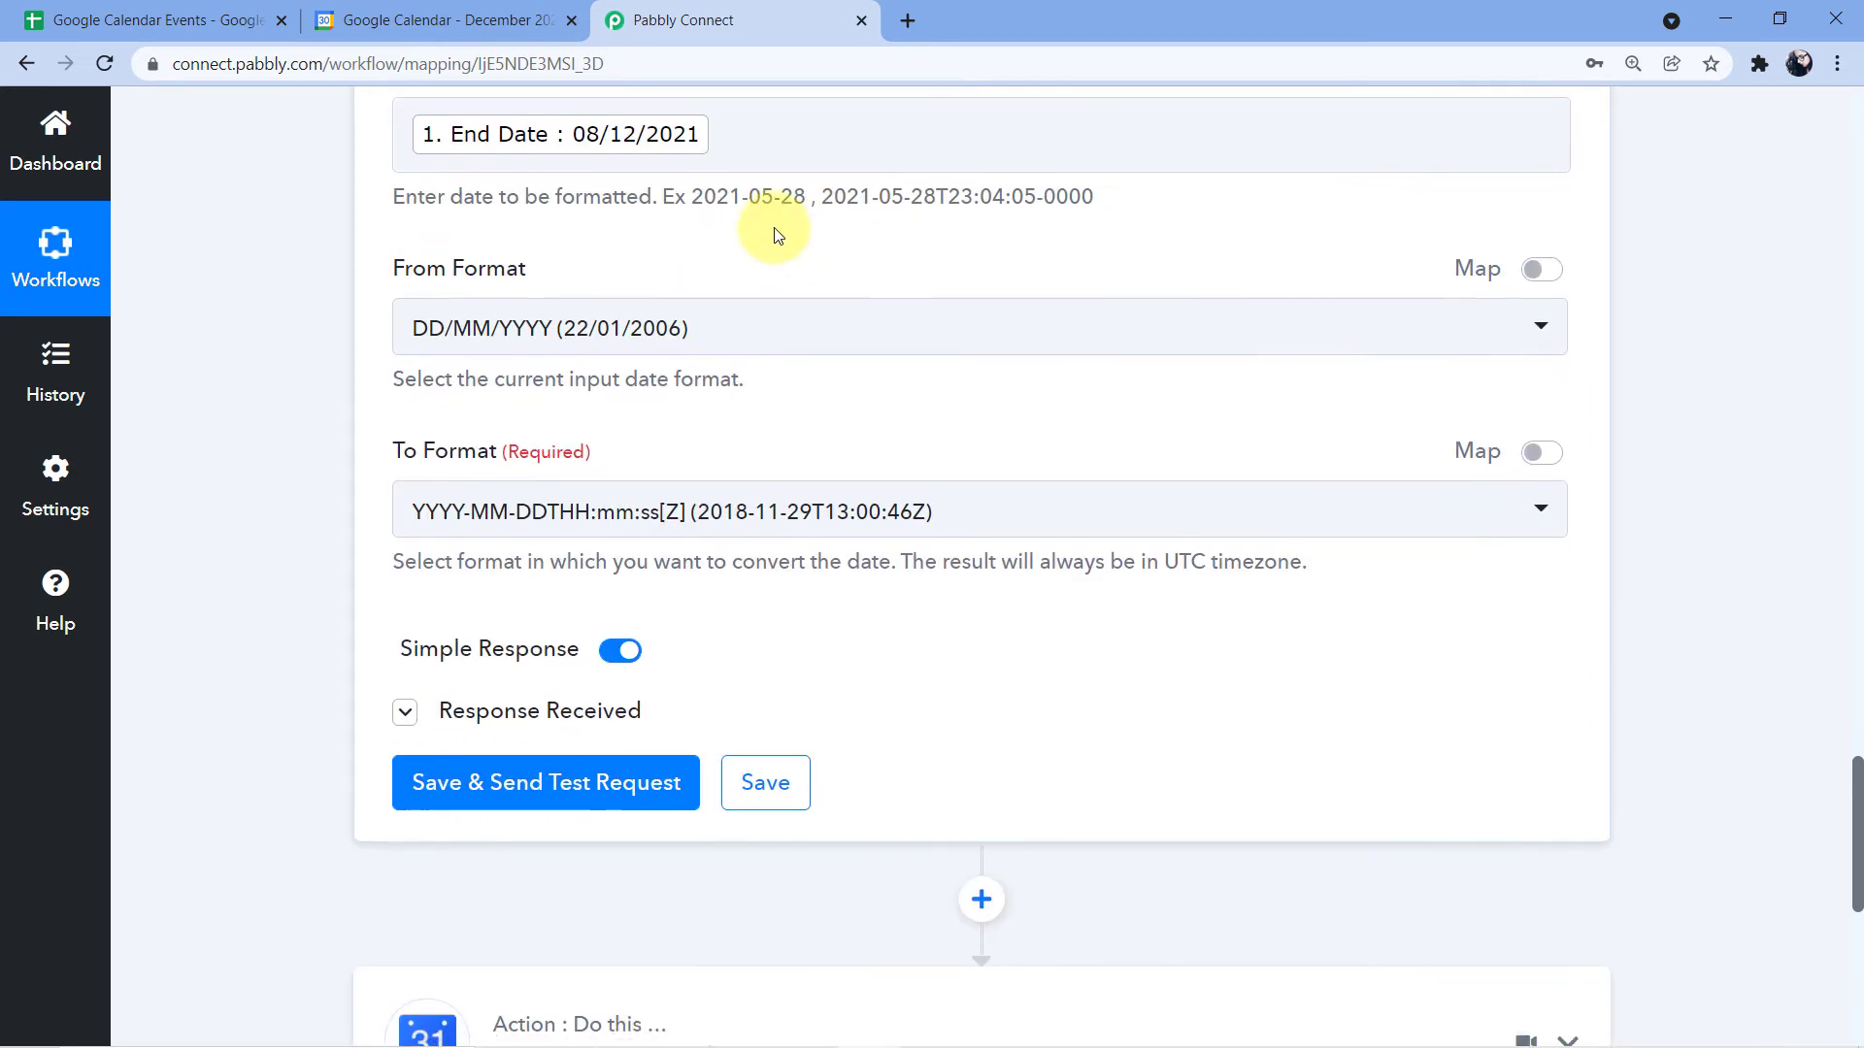
pyautogui.click(445, 782)
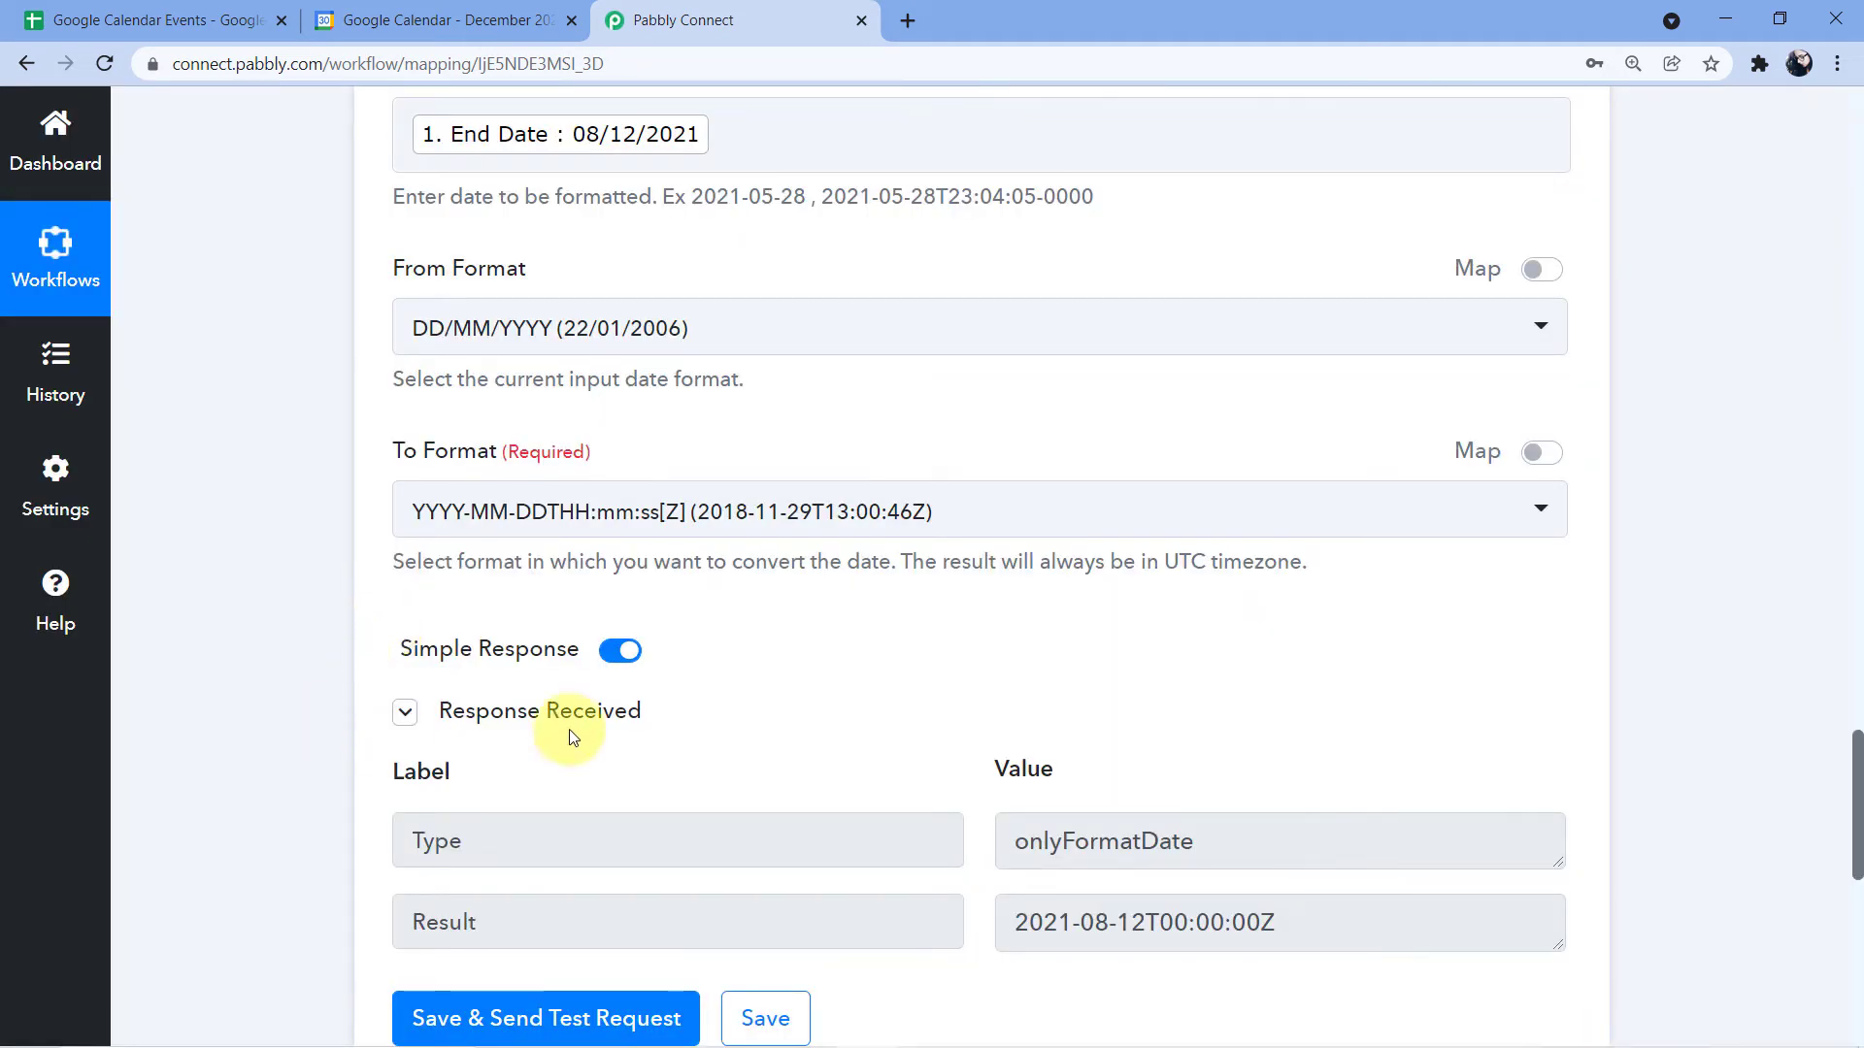
# Step: Check the end date formatter's mapped Date against the Result value in its received response
pyautogui.scroll(-1, 875, 646)
pyautogui.scroll(1, 884, 653)
pyautogui.scroll(6, 883, 653)
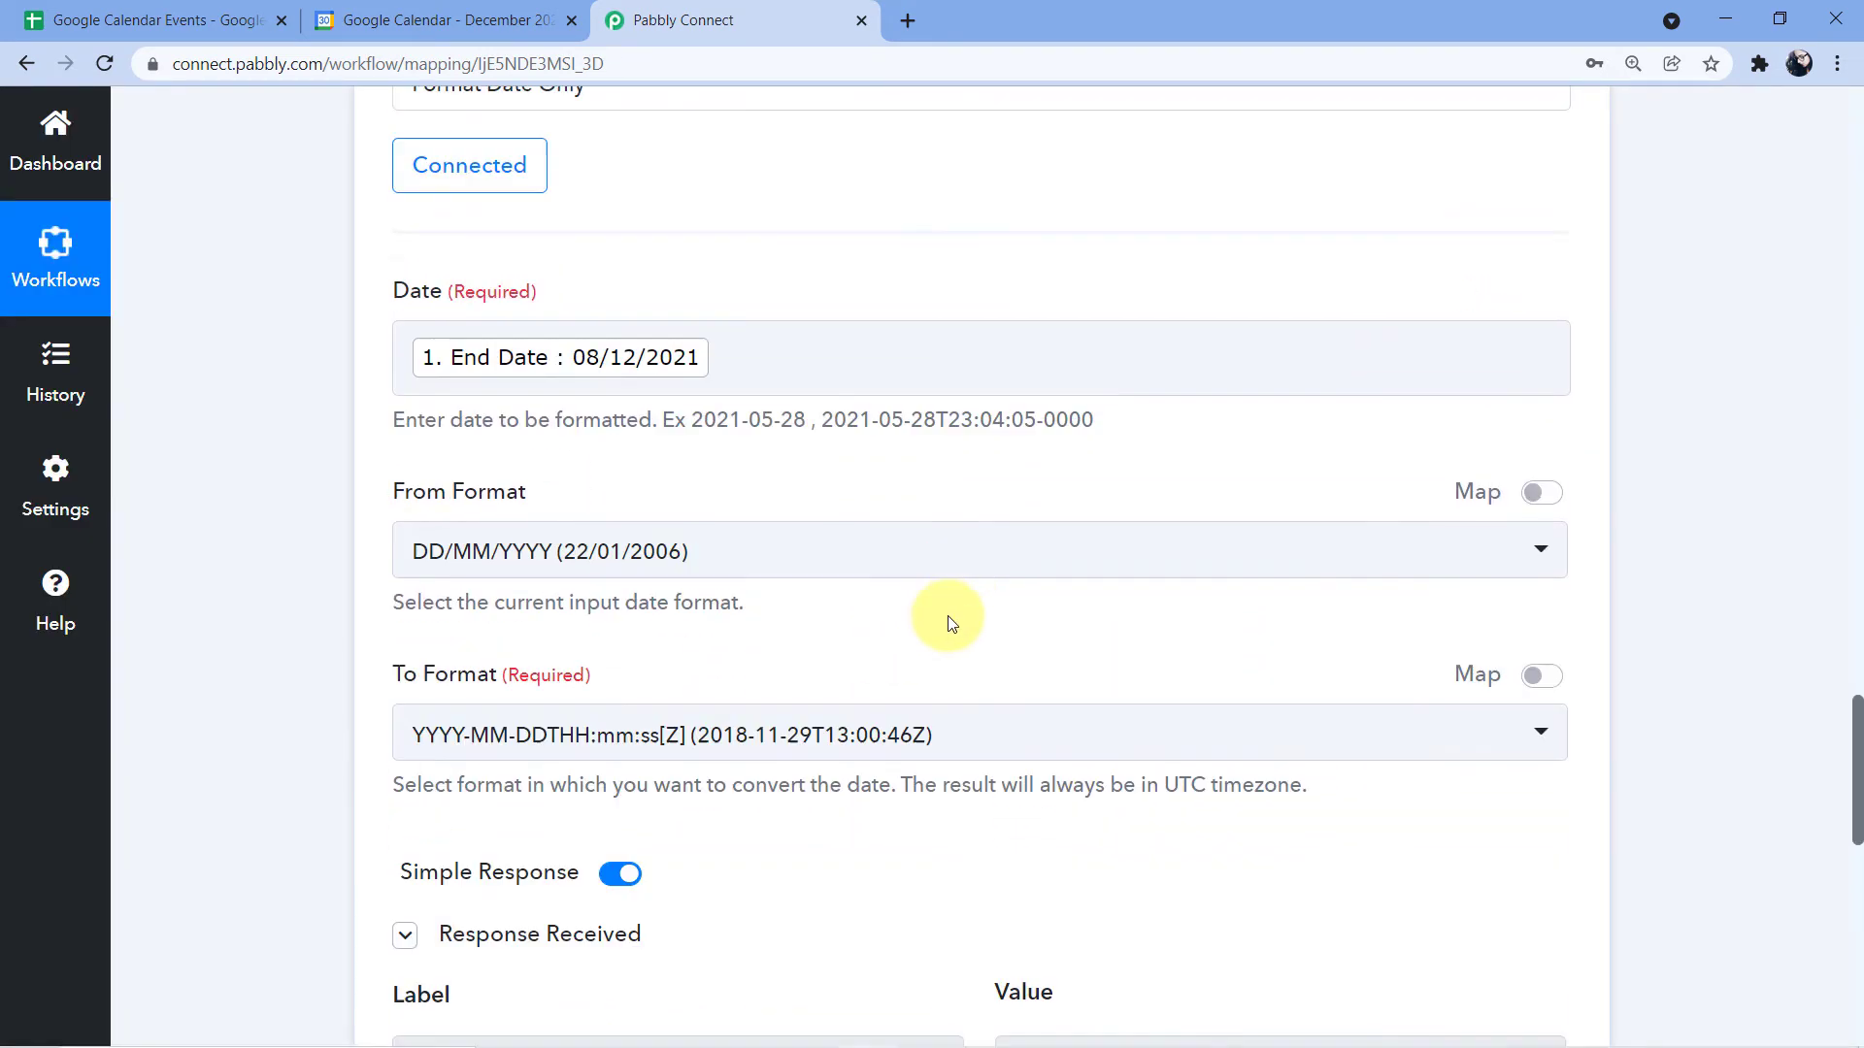
pyautogui.moveTo(927, 337); pyautogui.dragTo(930, 356)
pyautogui.click(930, 355)
pyautogui.scroll(-6, 925, 345)
pyautogui.scroll(-1, 927, 427)
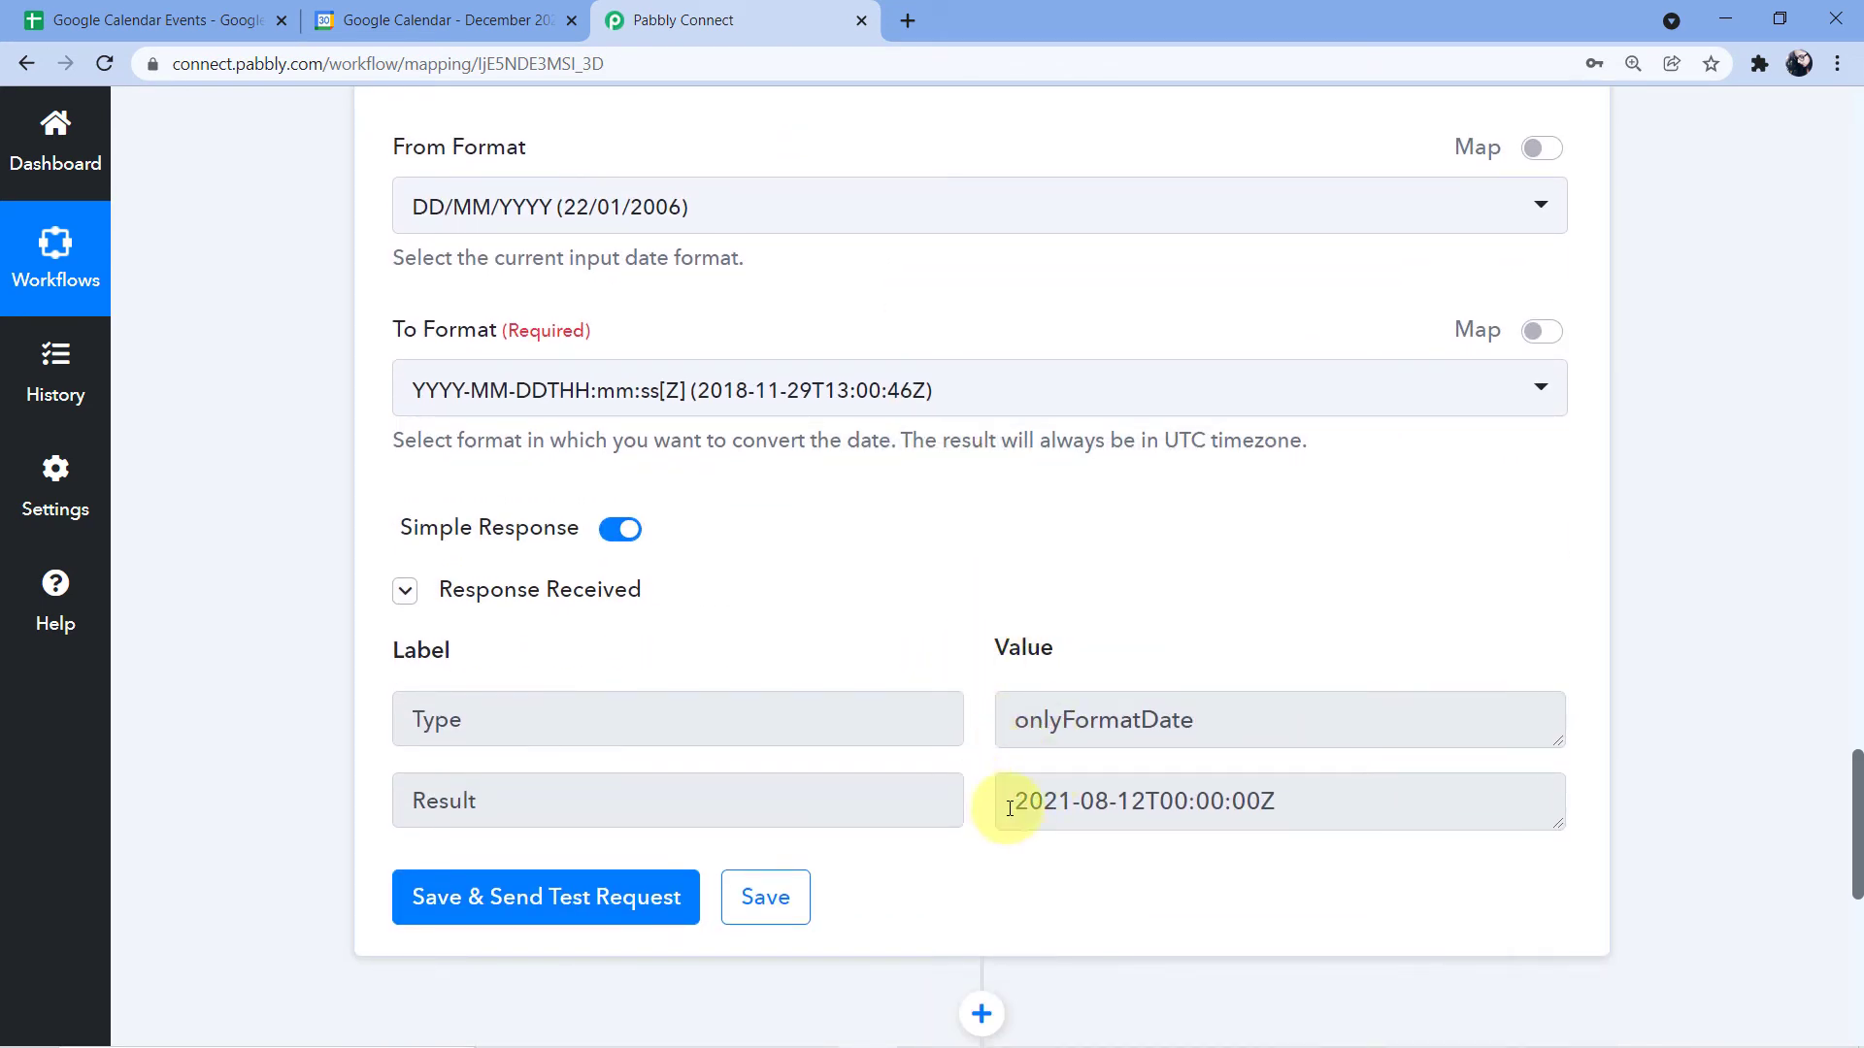
pyautogui.moveTo(1009, 808); pyautogui.dragTo(1320, 801)
pyautogui.click(1004, 602)
# Step: Expand the start date formatter's received response and compare its Result value with the end date formatter's Result
pyautogui.scroll(1, 1008, 607)
pyautogui.scroll(8, 1004, 607)
pyautogui.scroll(5, 744, 778)
pyautogui.scroll(-2, 745, 778)
pyautogui.click(491, 668)
pyautogui.scroll(-2, 1023, 653)
pyautogui.moveTo(1023, 653); pyautogui.dragTo(1302, 638)
pyautogui.click(1029, 641)
pyautogui.scroll(-5, 1039, 658)
pyautogui.scroll(-11, 1035, 655)
pyautogui.click(1267, 312)
pyautogui.moveTo(1267, 312); pyautogui.dragTo(991, 333)
pyautogui.click(957, 403)
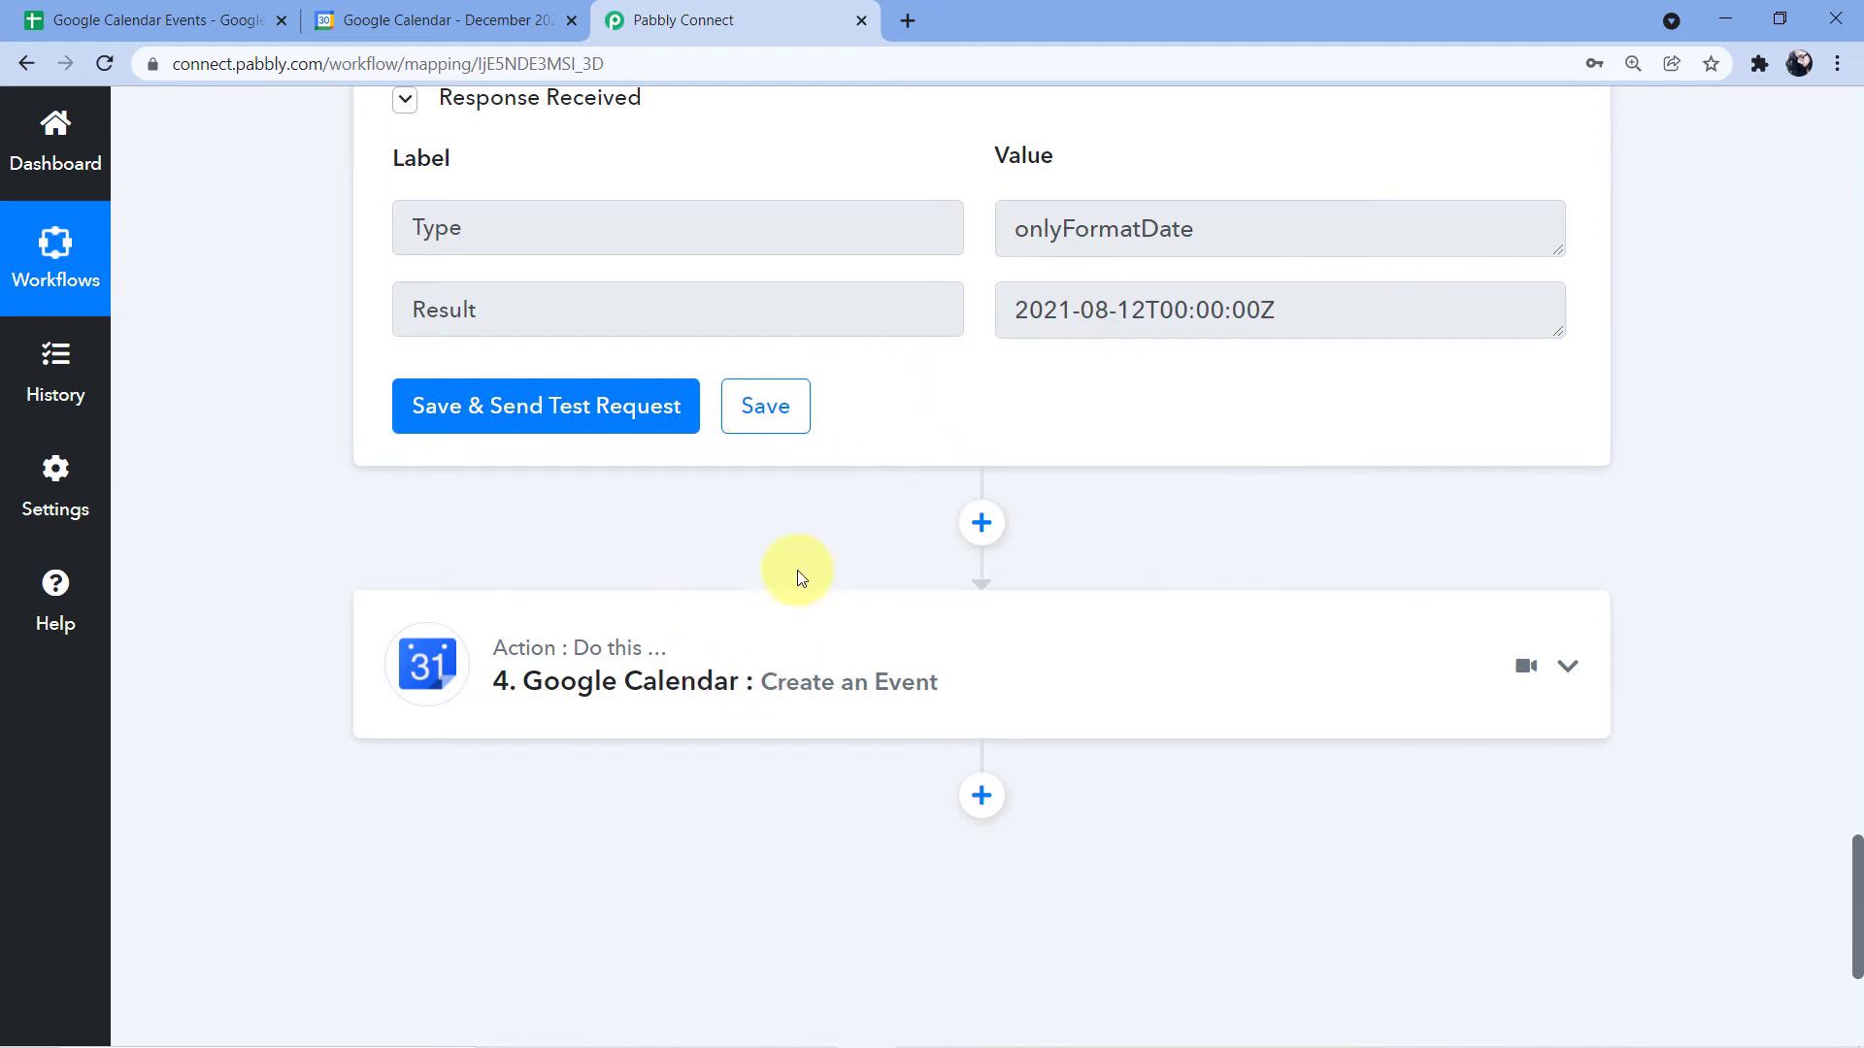
# Step: Expand the Google Calendar Create an Event action and save its existing connection Google Calendar #35
pyautogui.click(774, 644)
pyautogui.scroll(-1, 800, 410)
pyautogui.scroll(2, 798, 400)
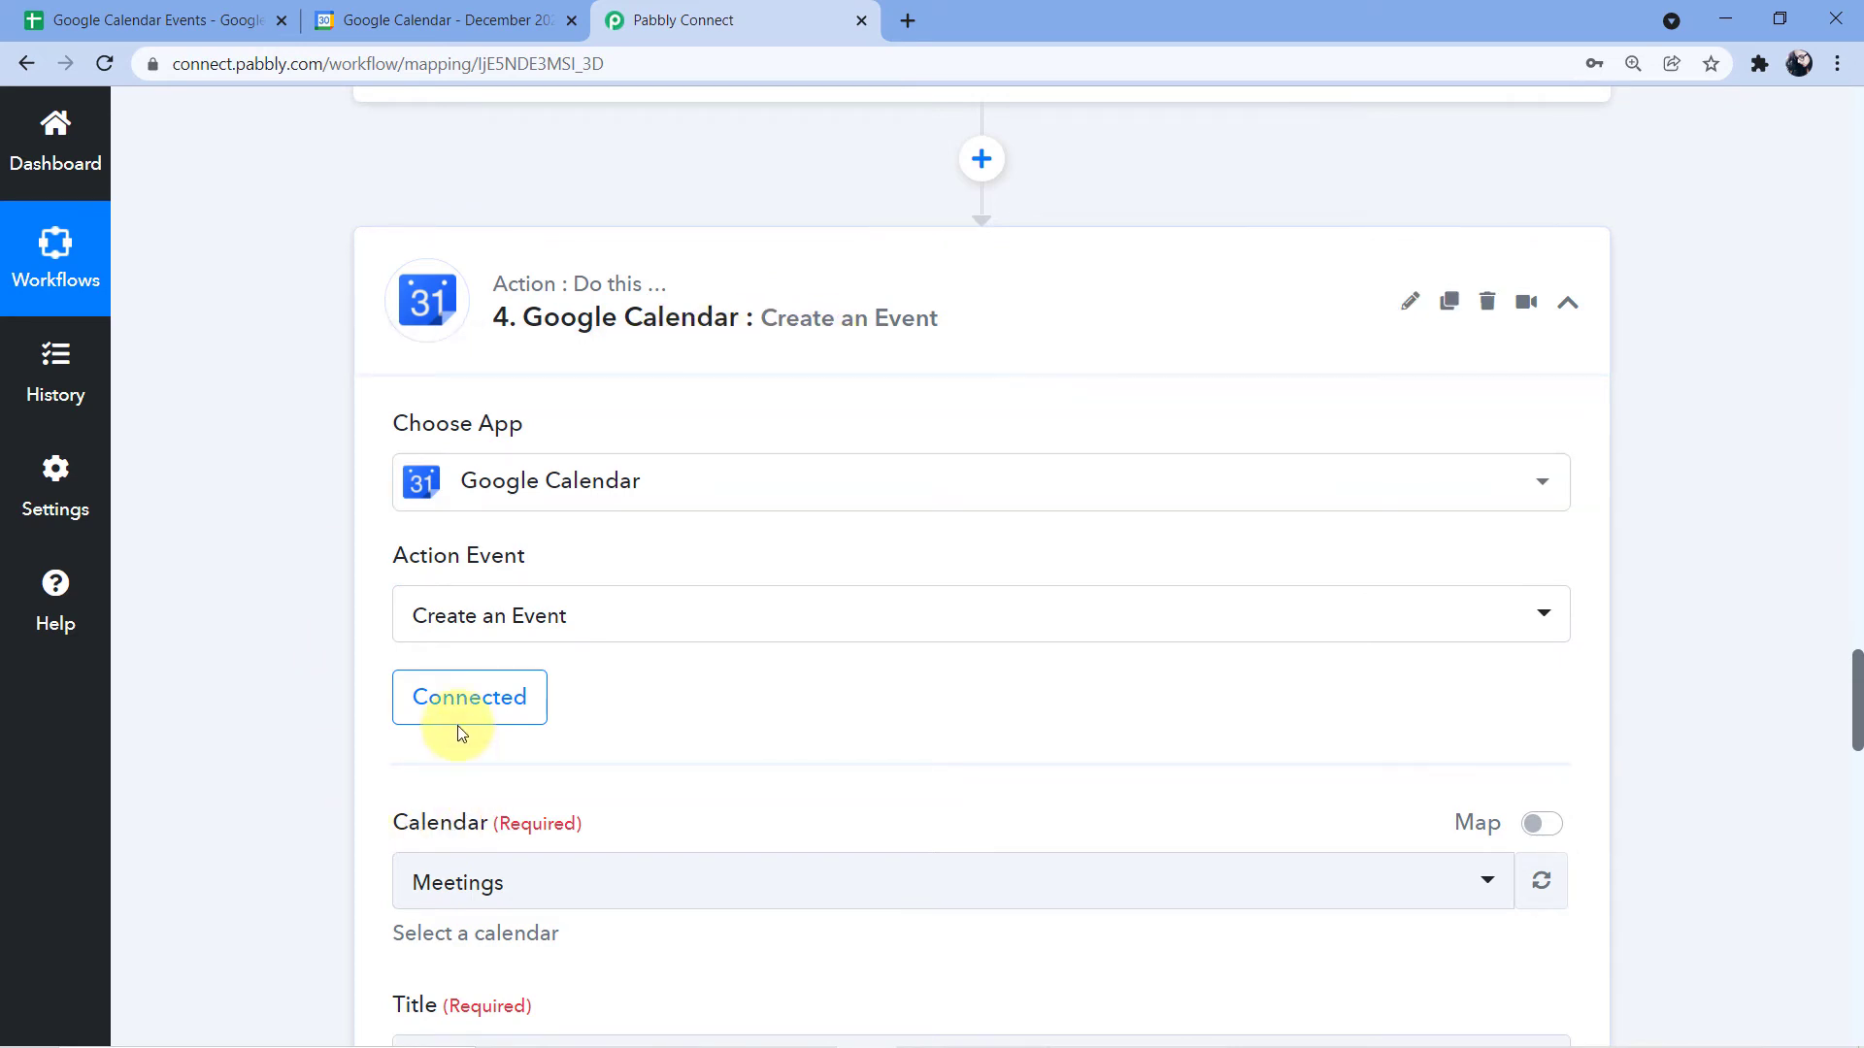
pyautogui.click(467, 699)
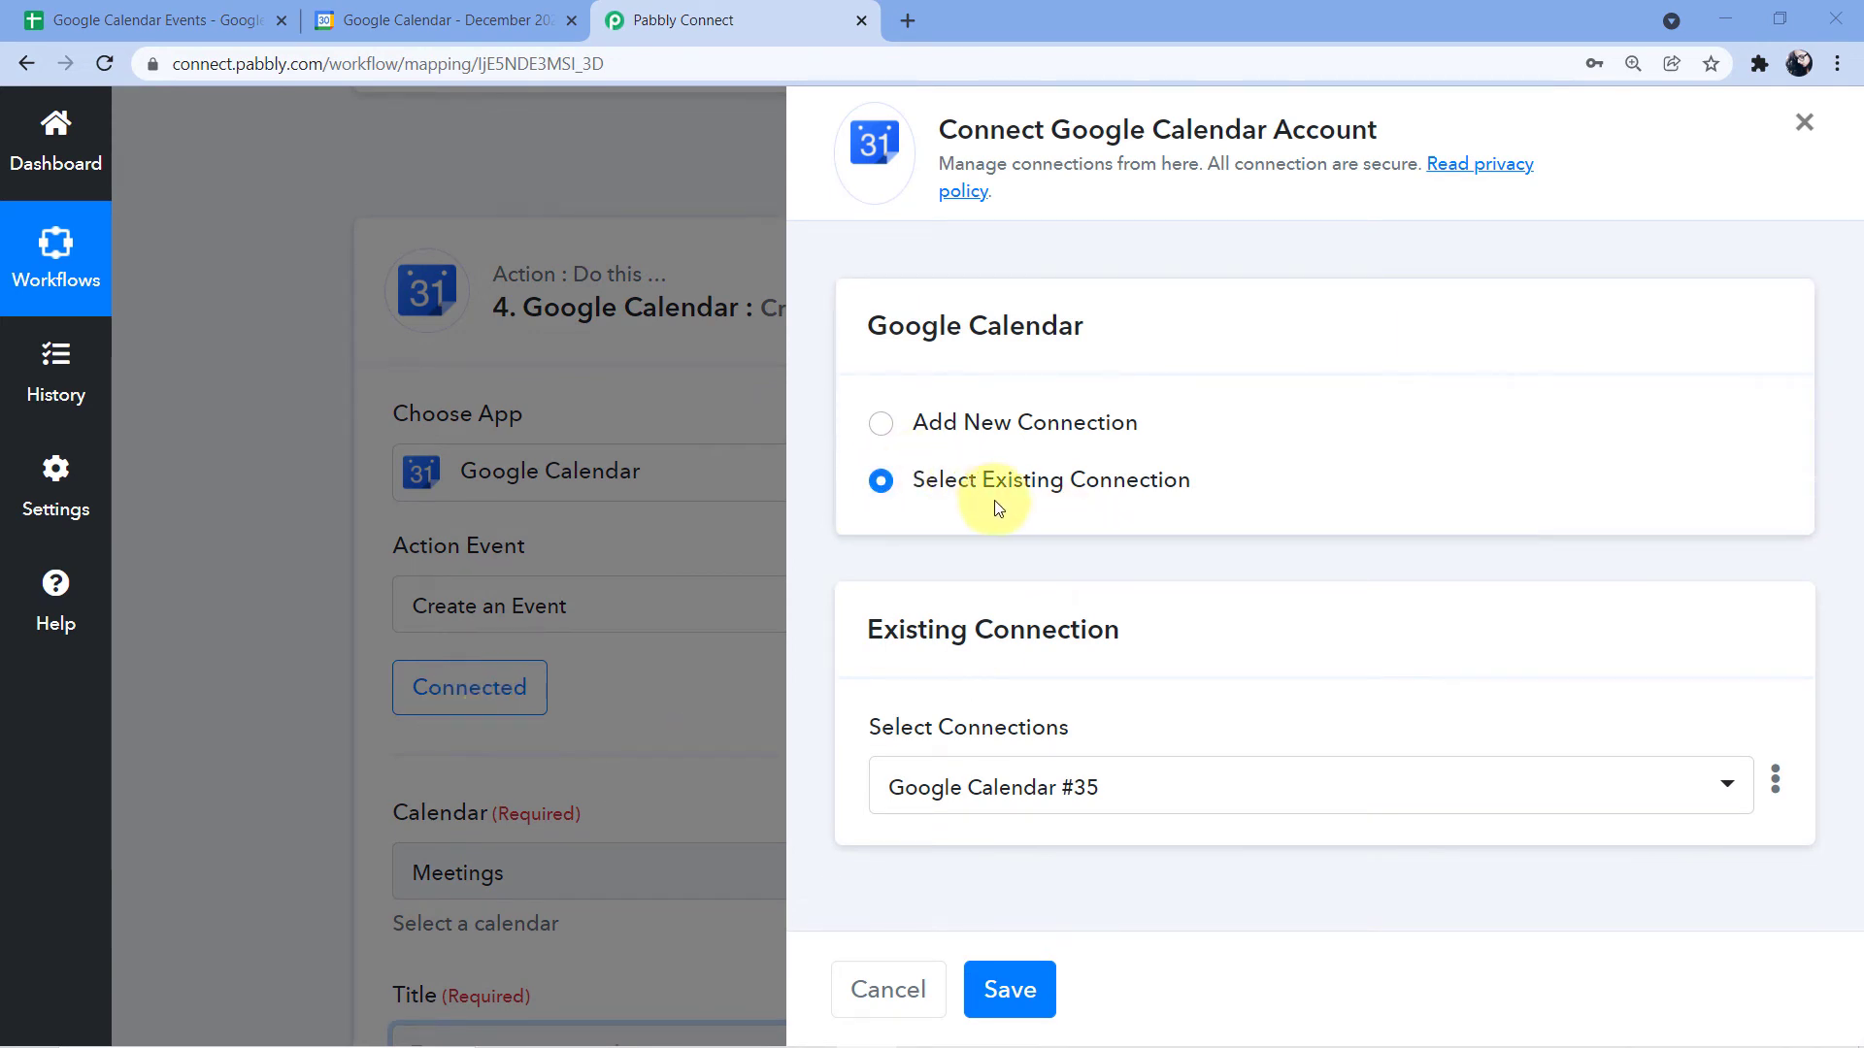
pyautogui.click(1015, 989)
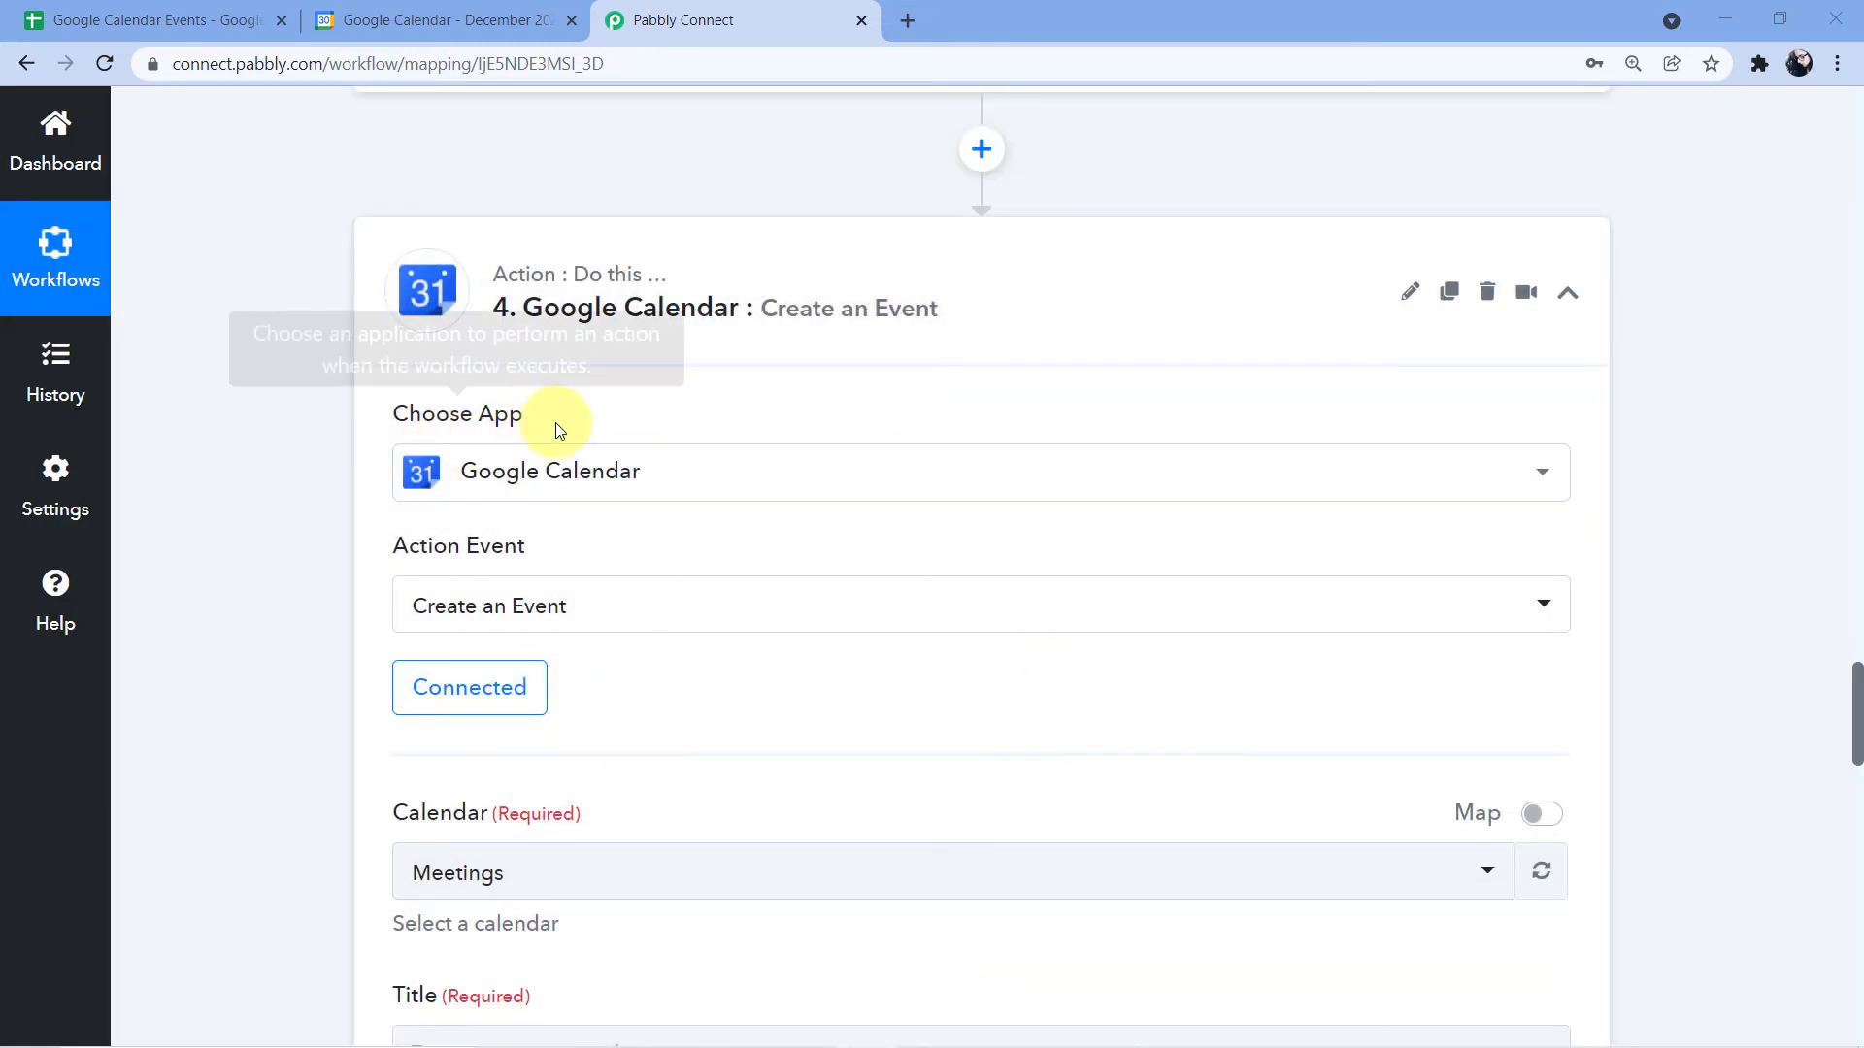
# Step: Expand the Google Sheets trigger's received response and compare its fields with the event row in the Google Calendar Events spreadsheet
pyautogui.scroll(-6, 660, 418)
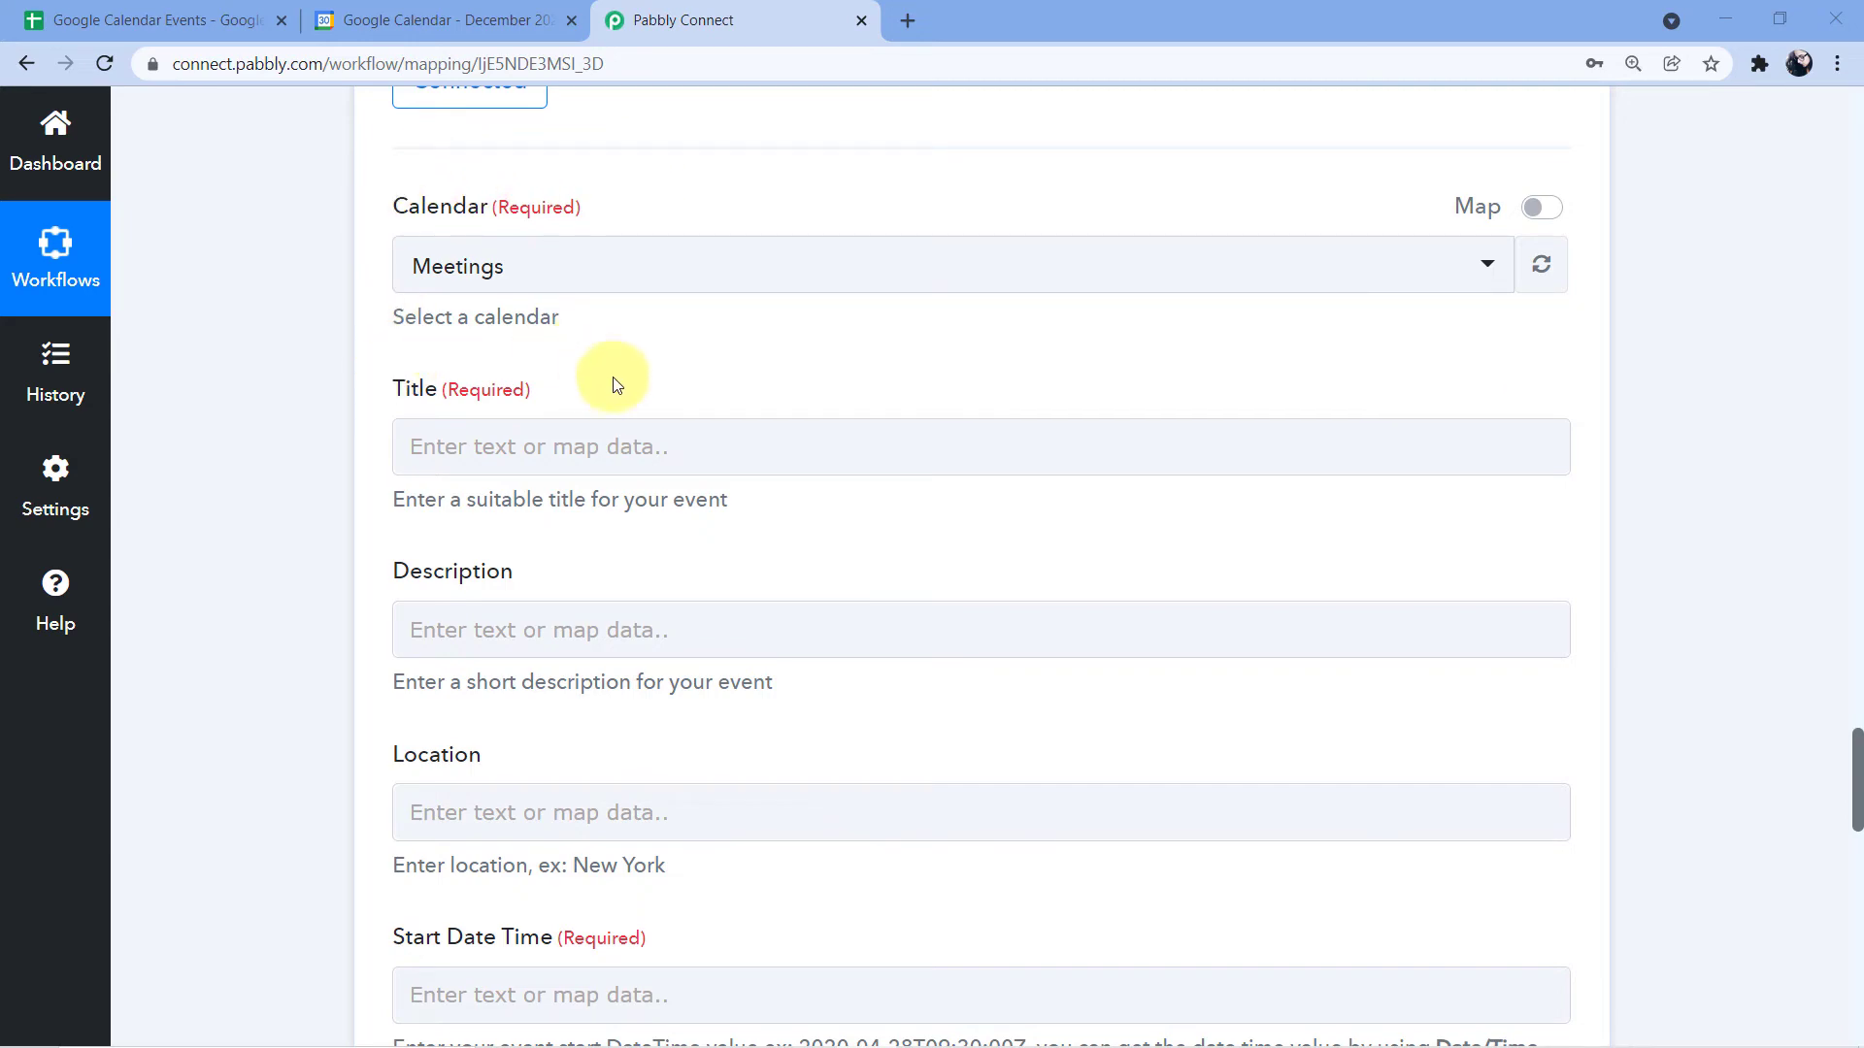
pyautogui.scroll(15, 599, 378)
pyautogui.scroll(-6, 825, 450)
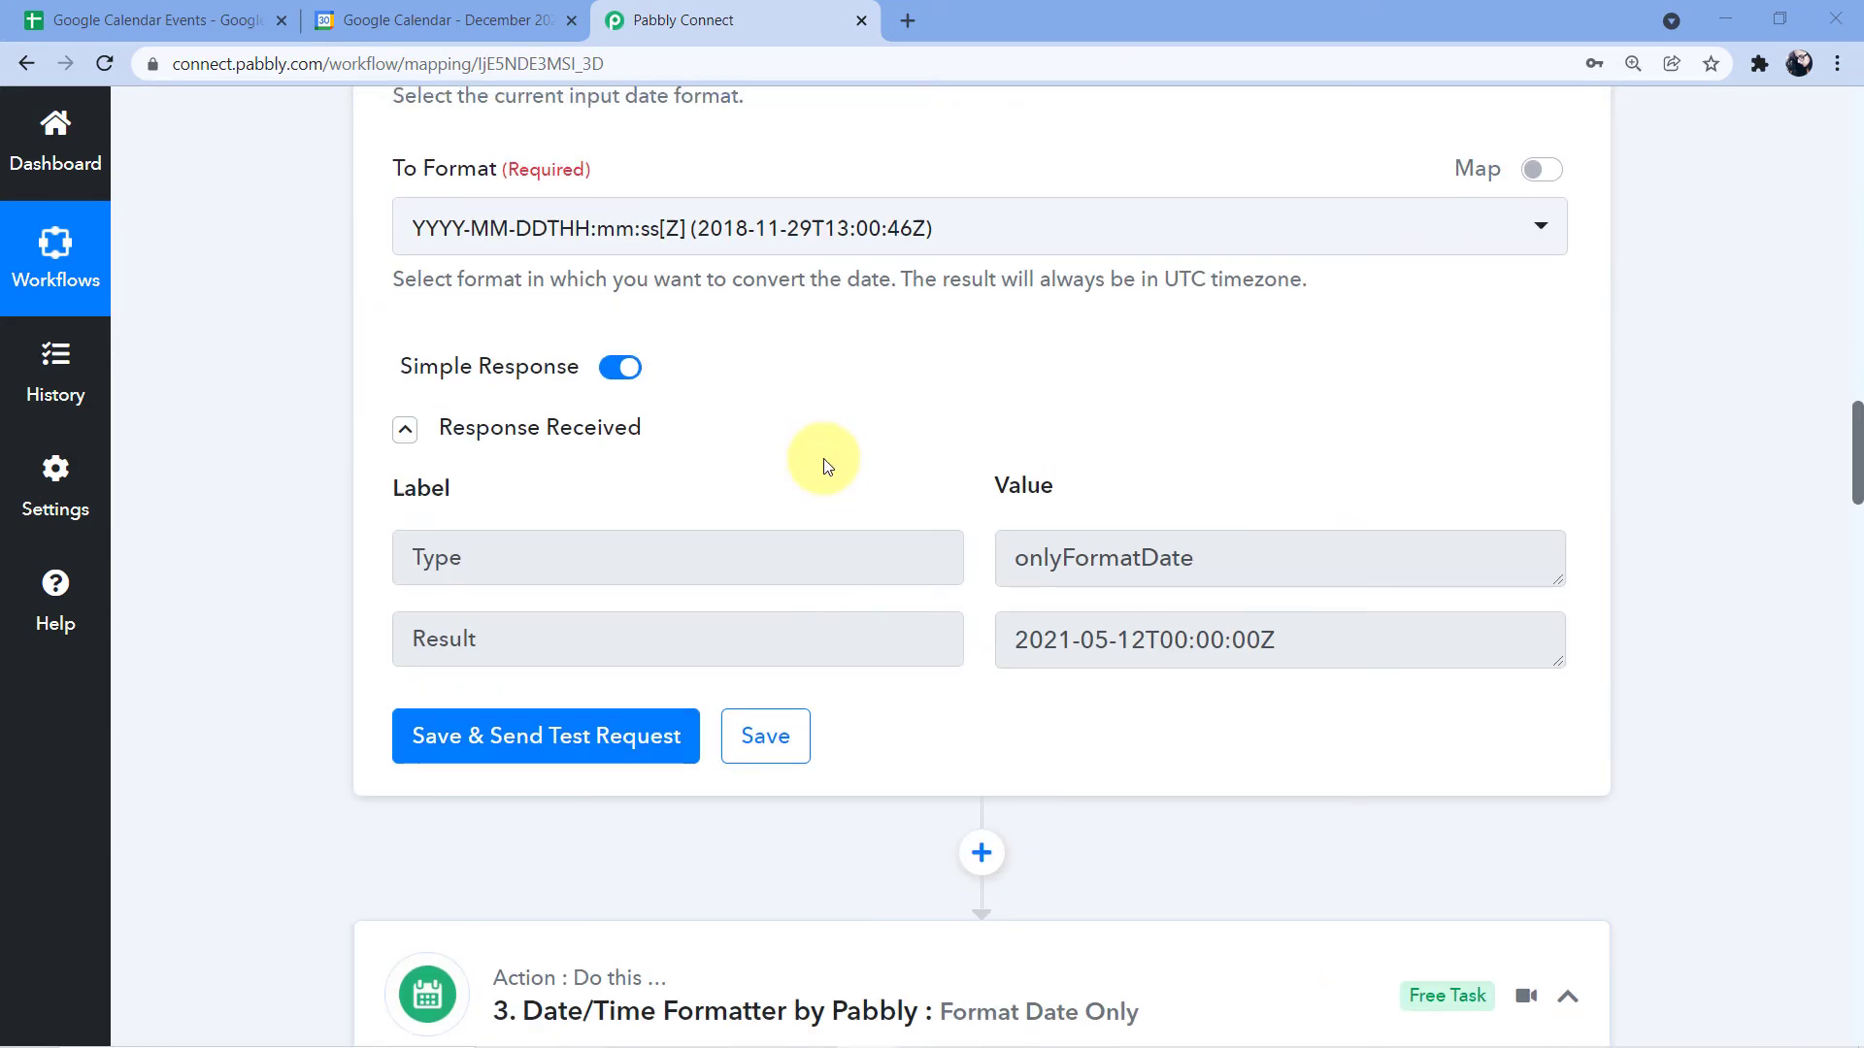
pyautogui.scroll(20, 824, 466)
pyautogui.scroll(-6, 621, 521)
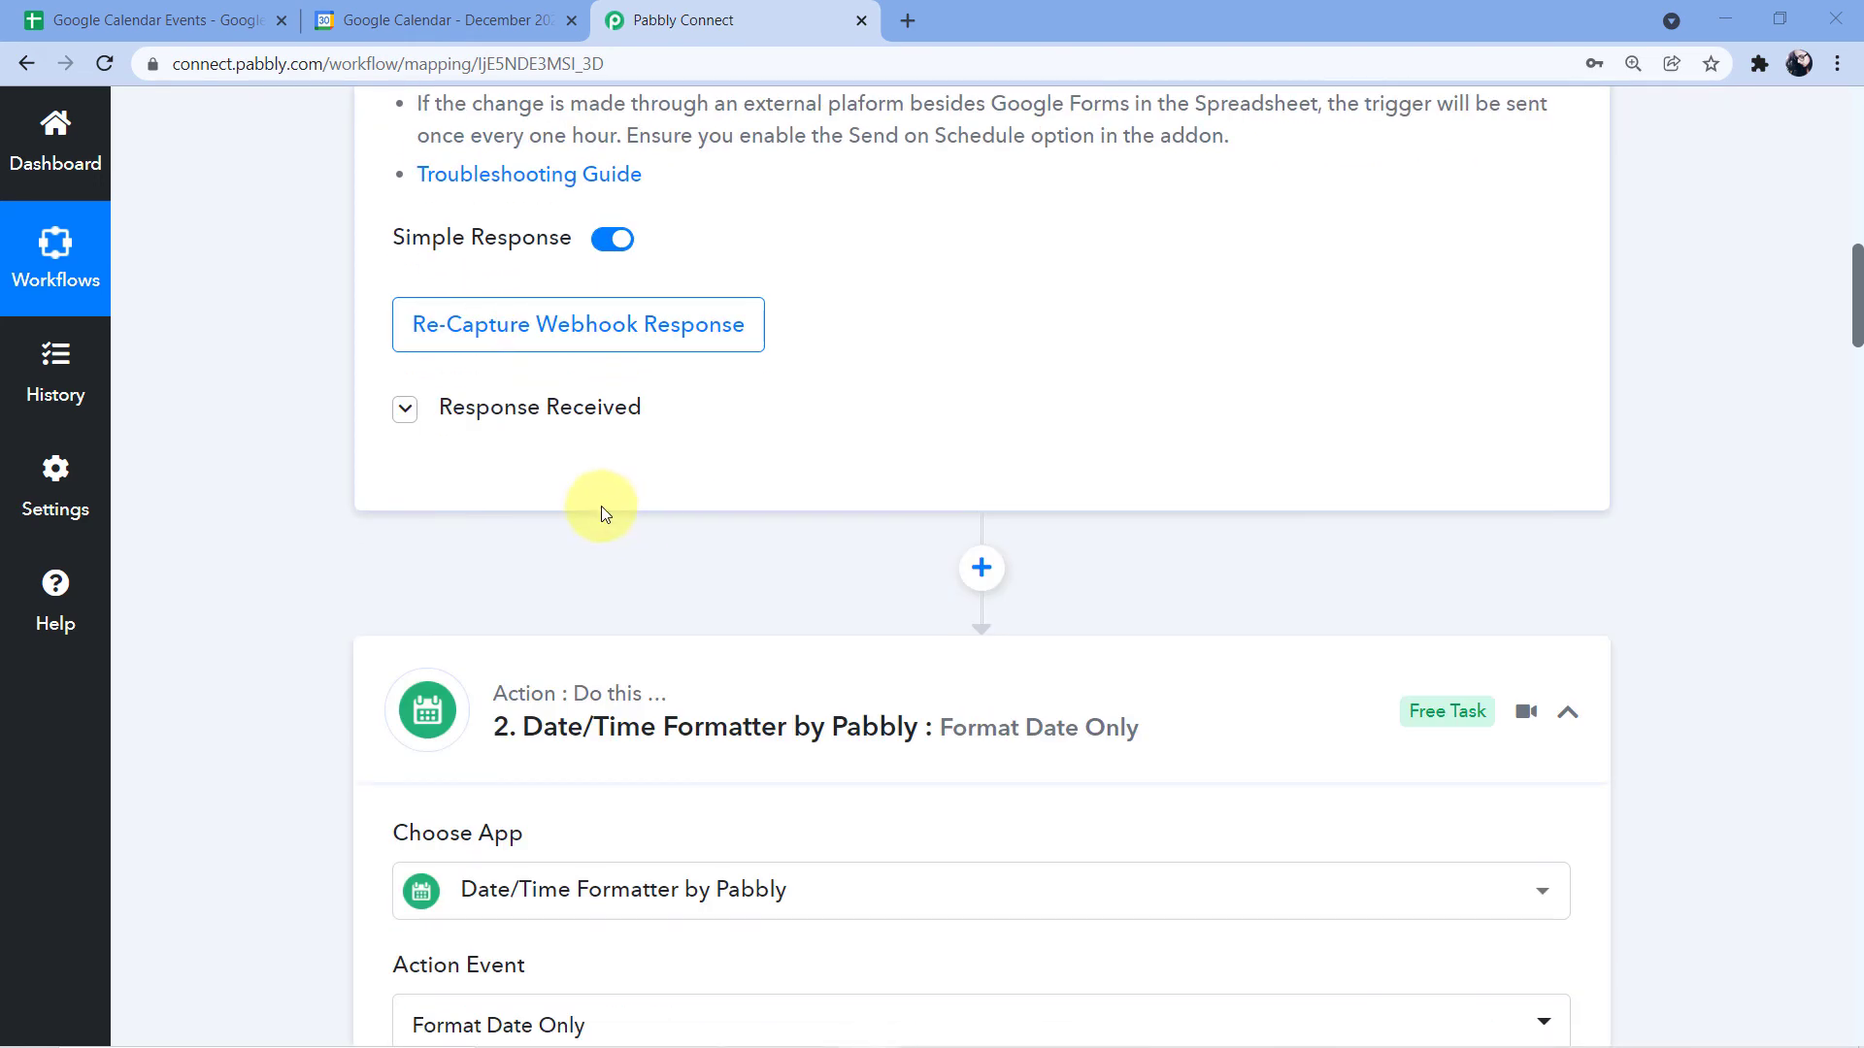
pyautogui.click(504, 398)
pyautogui.scroll(-4, 327, 440)
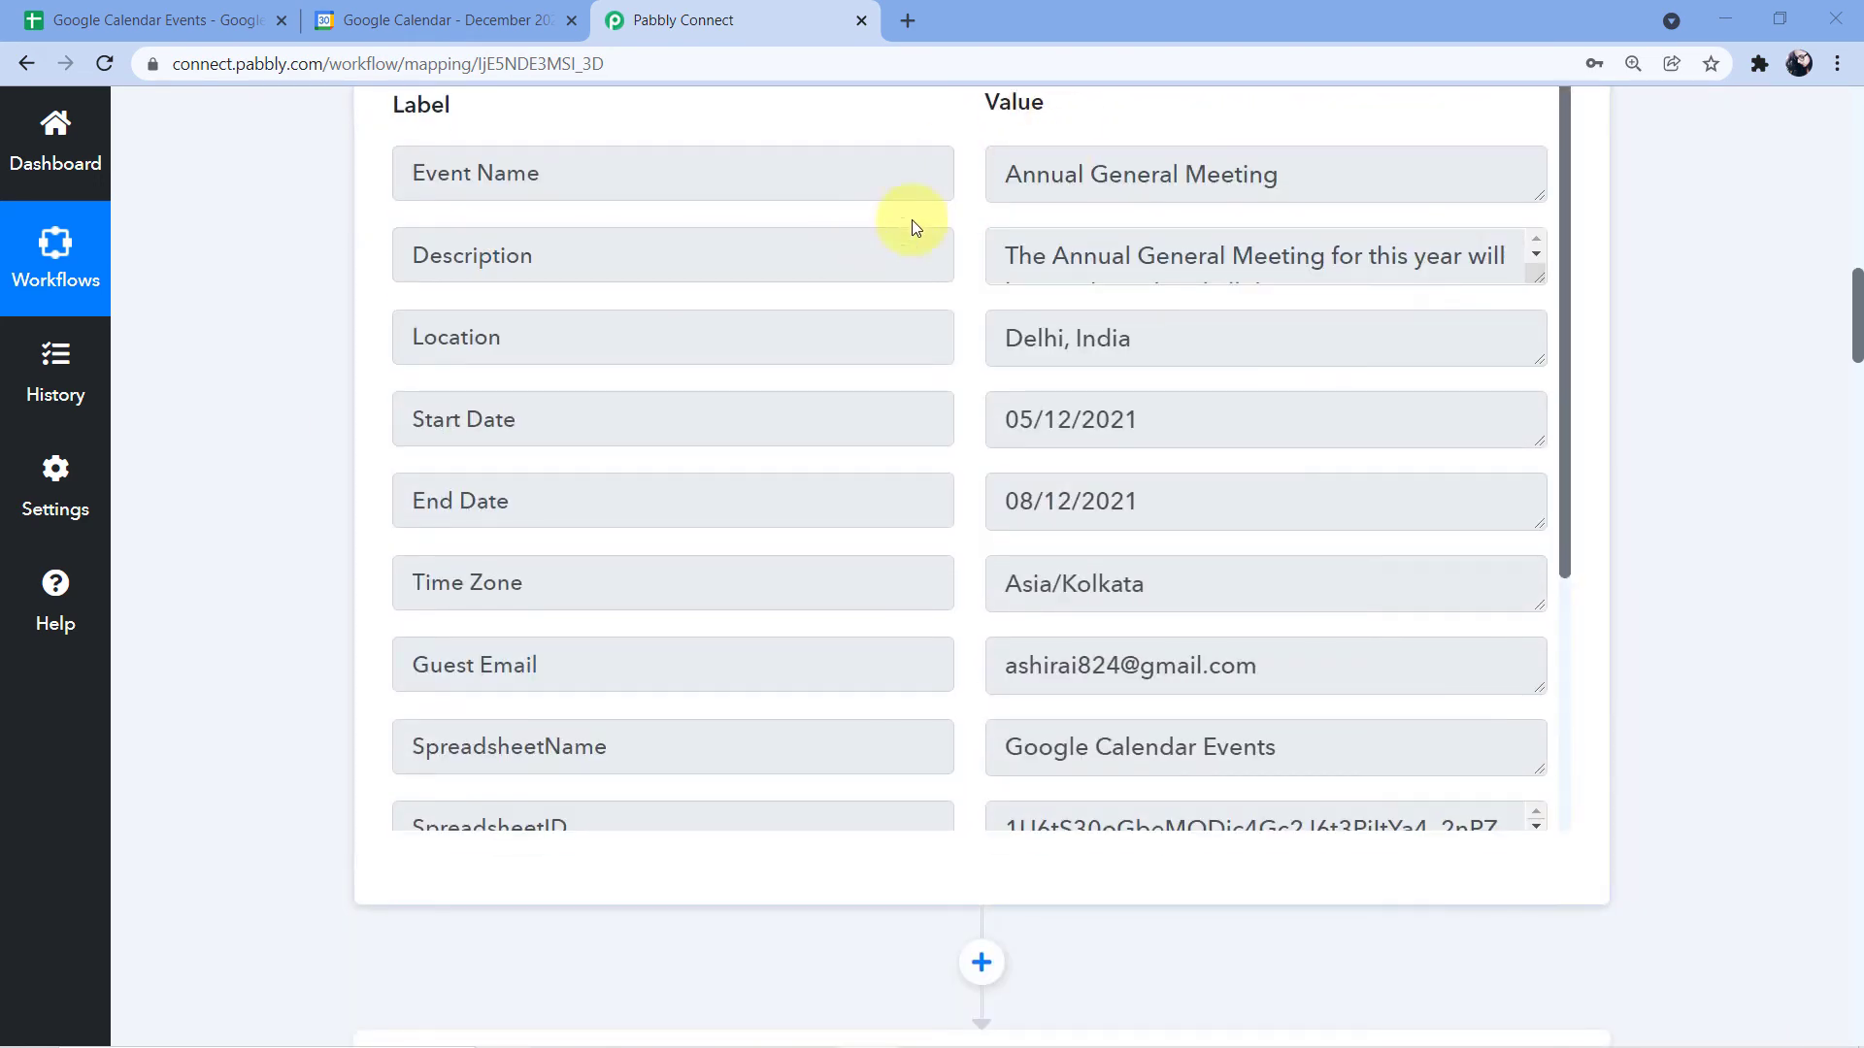
pyautogui.click(116, 10)
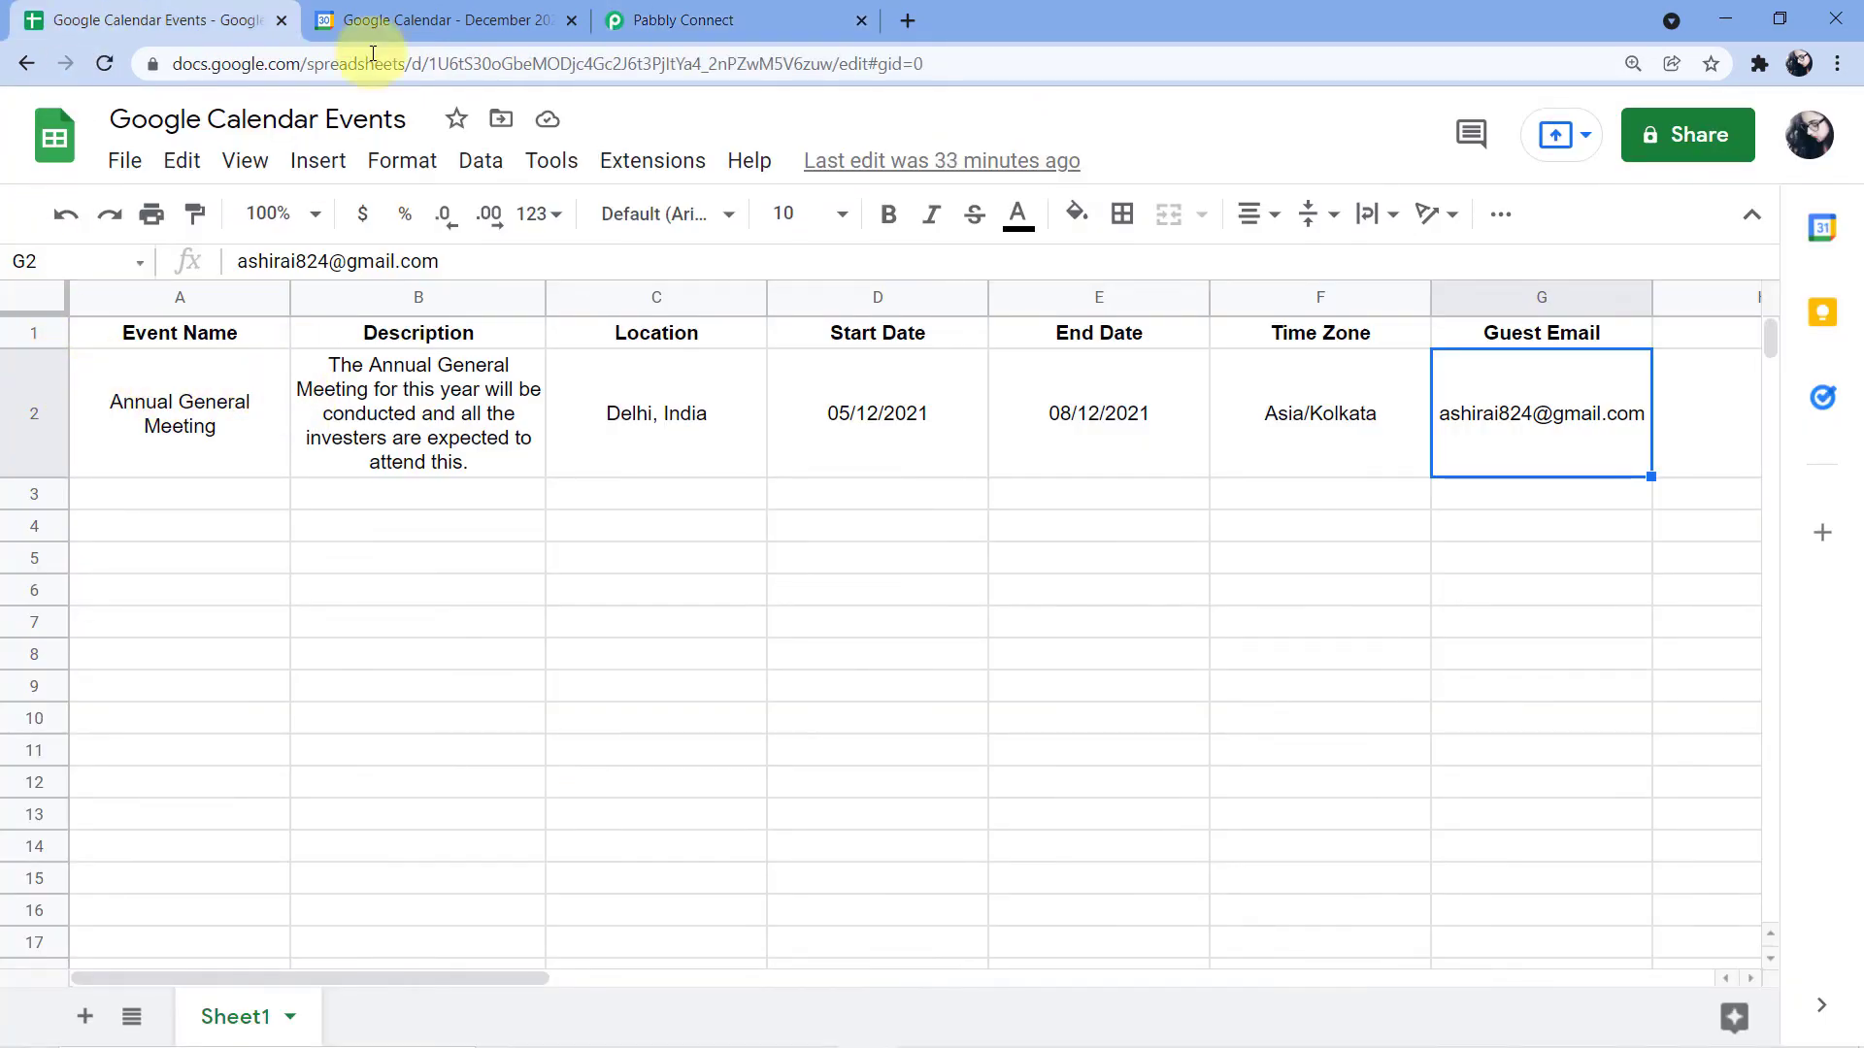
pyautogui.click(656, 19)
# Step: Map the calendar event's Title to the Event Name value from the Google Sheets trigger
pyautogui.scroll(-3, 898, 279)
pyautogui.scroll(3, 891, 275)
pyautogui.scroll(-6, 213, 375)
pyautogui.scroll(-20, 248, 375)
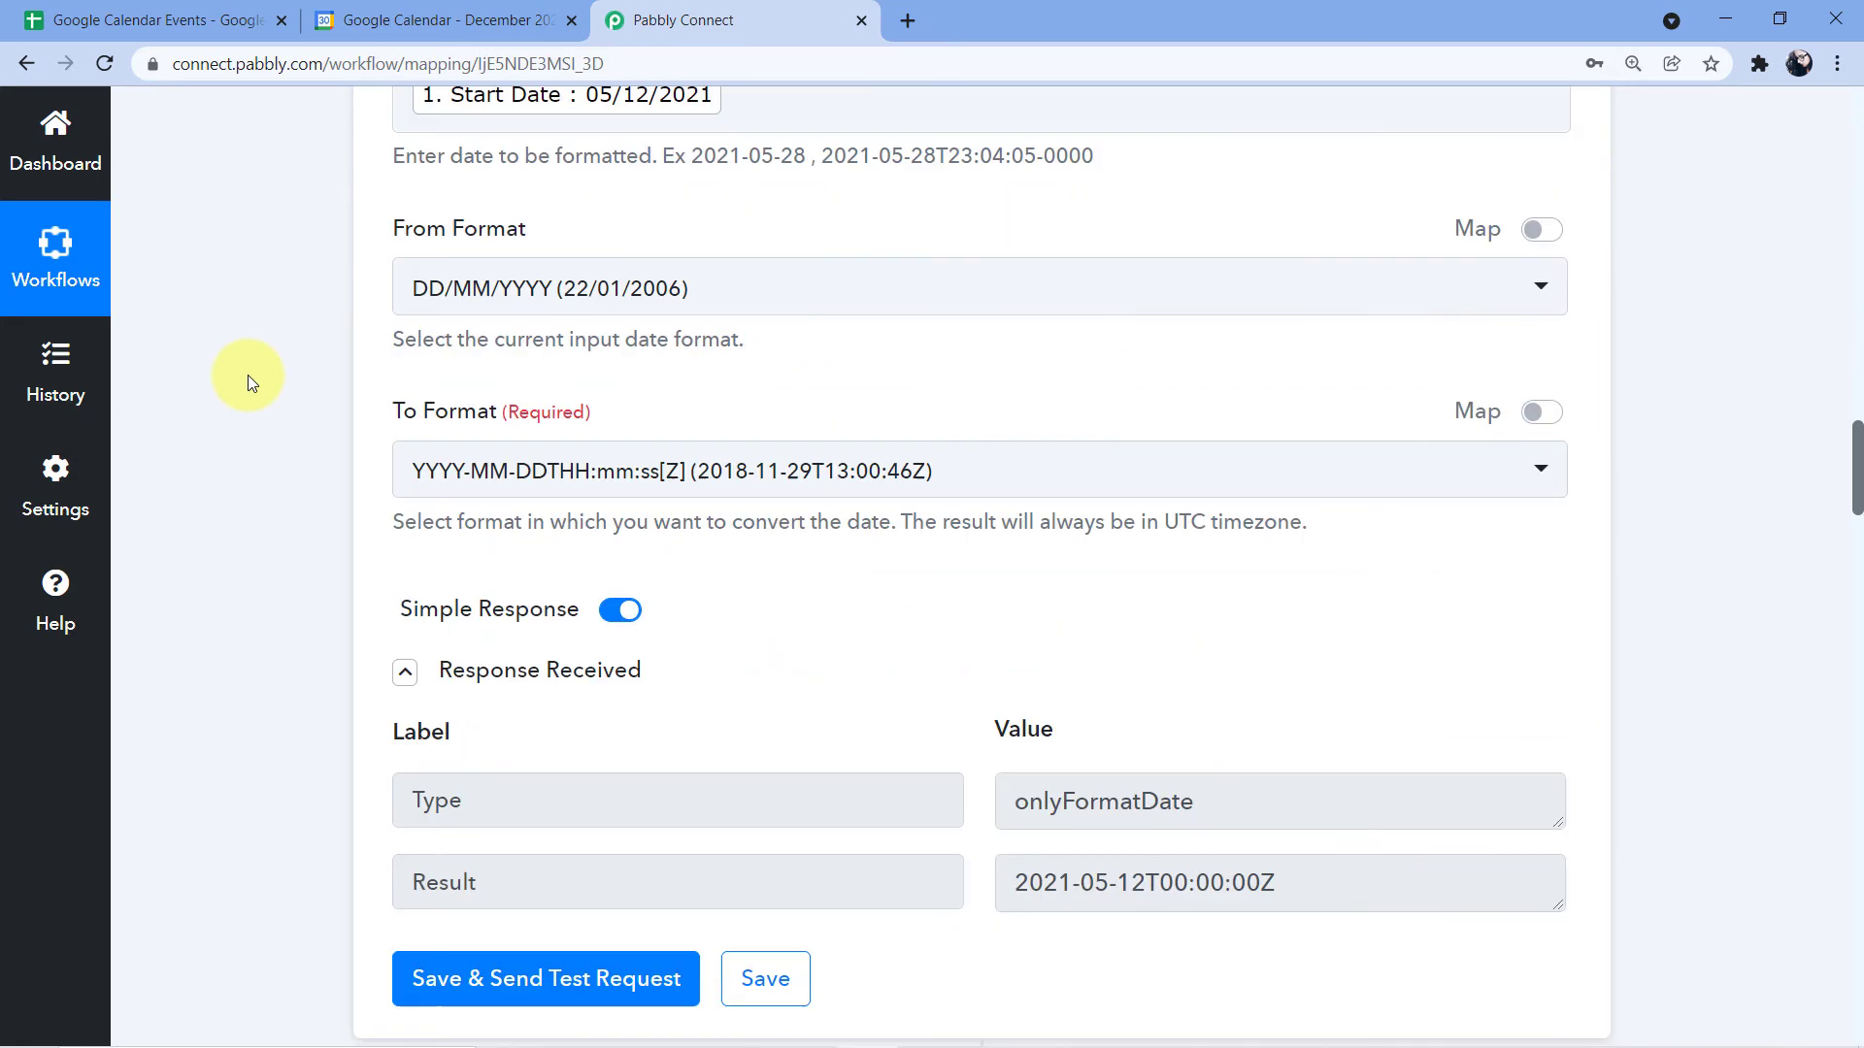
pyautogui.scroll(-8, 247, 375)
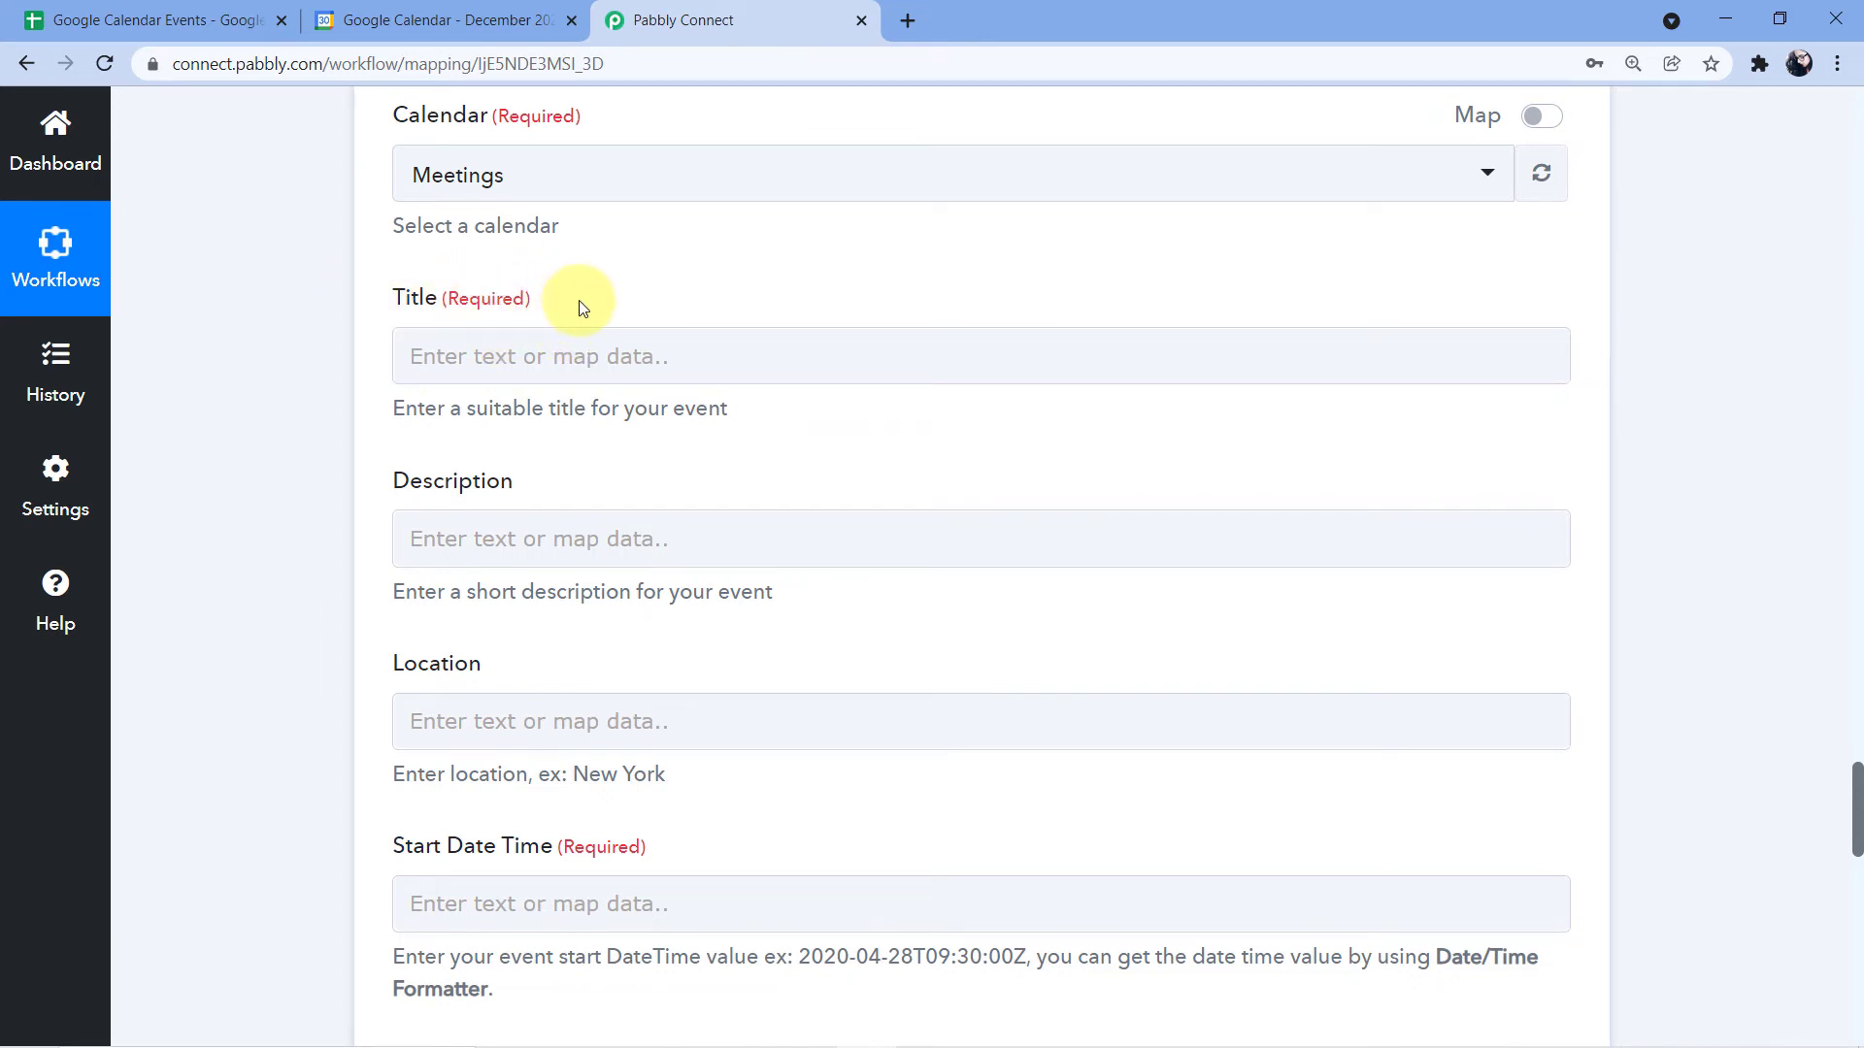
pyautogui.click(448, 357)
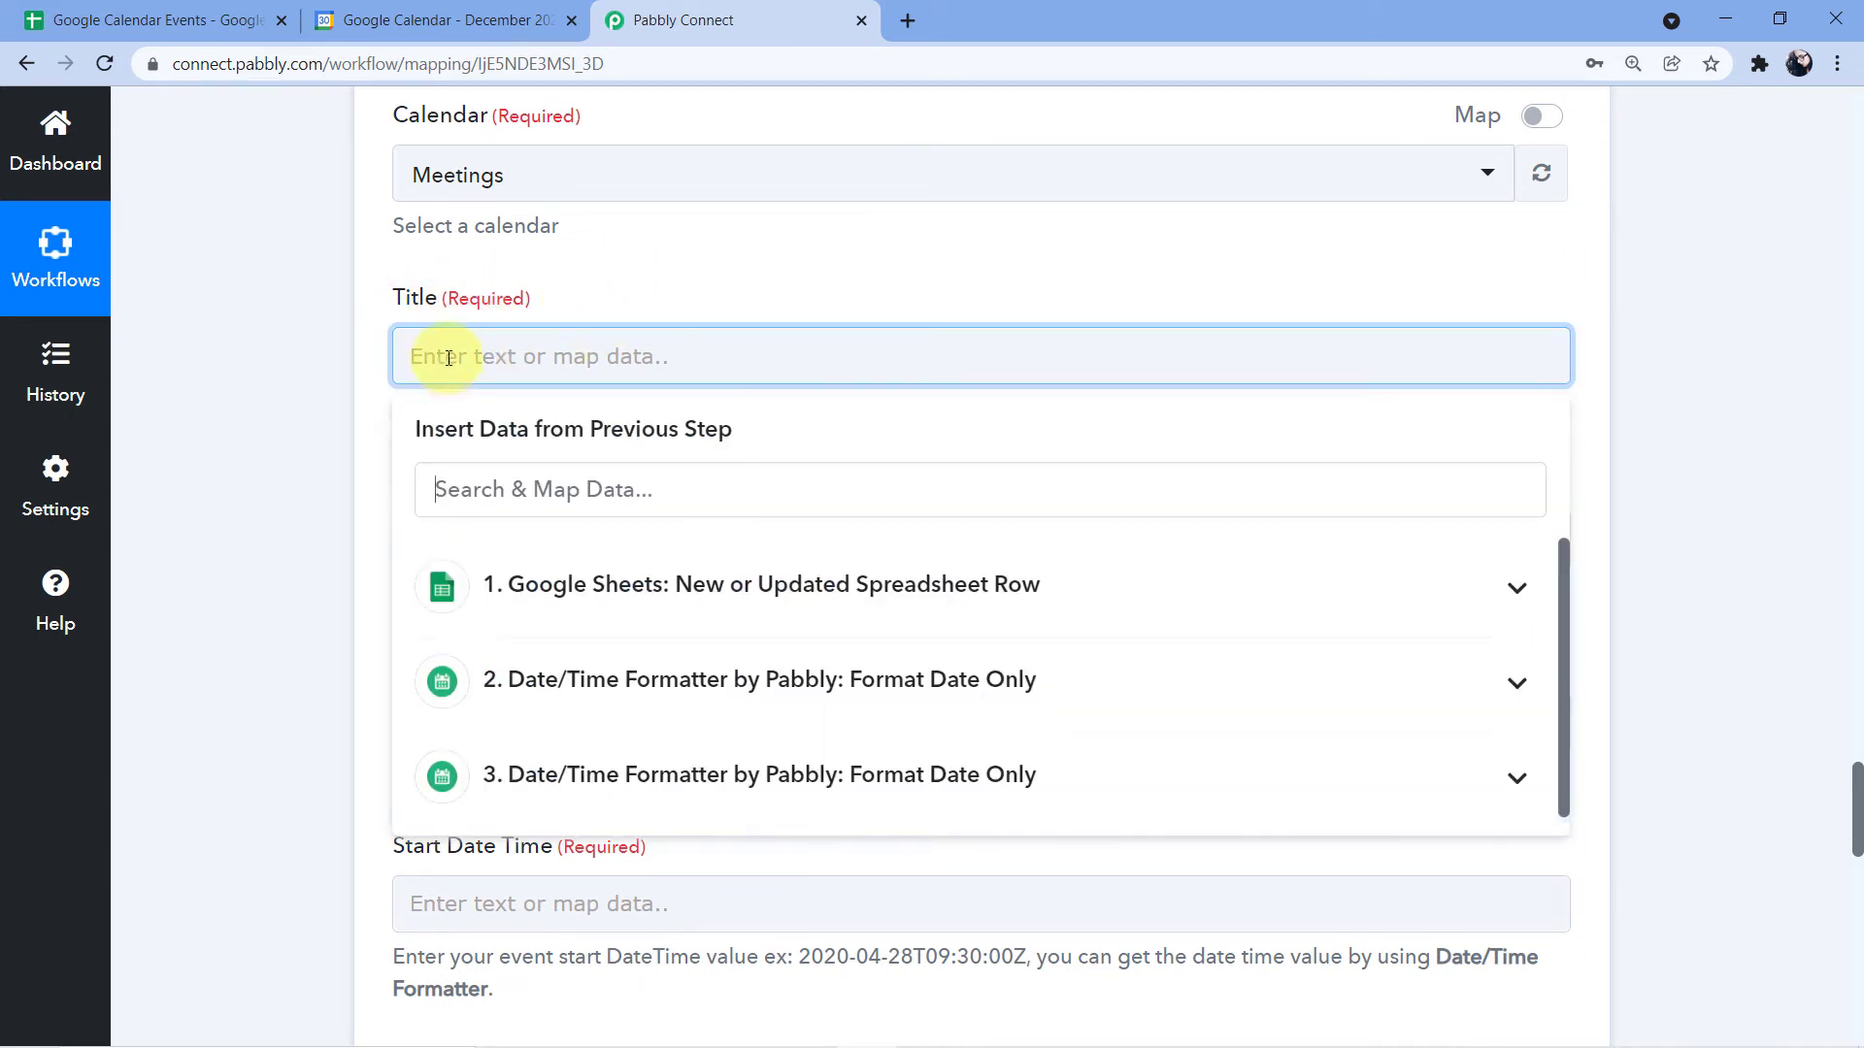
pyautogui.click(545, 604)
pyautogui.scroll(-3, 788, 301)
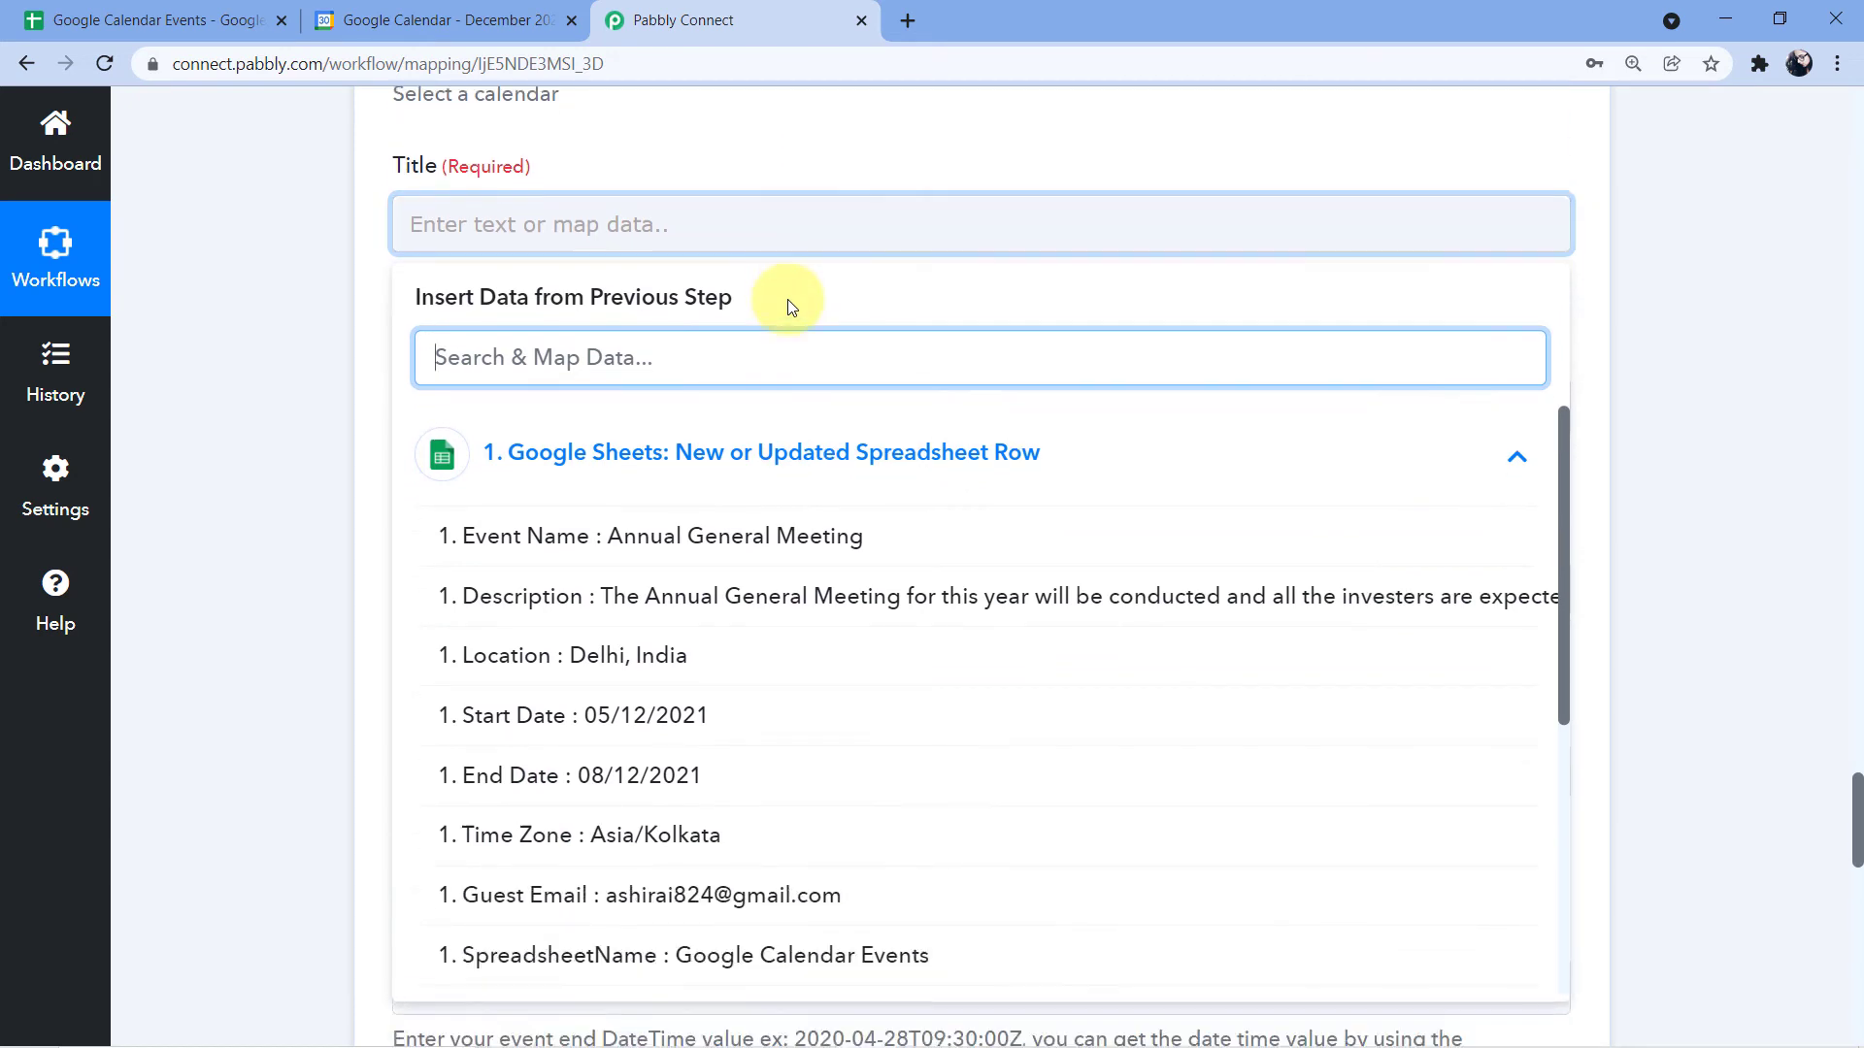
pyautogui.scroll(-1, 789, 307)
pyautogui.scroll(1, 788, 307)
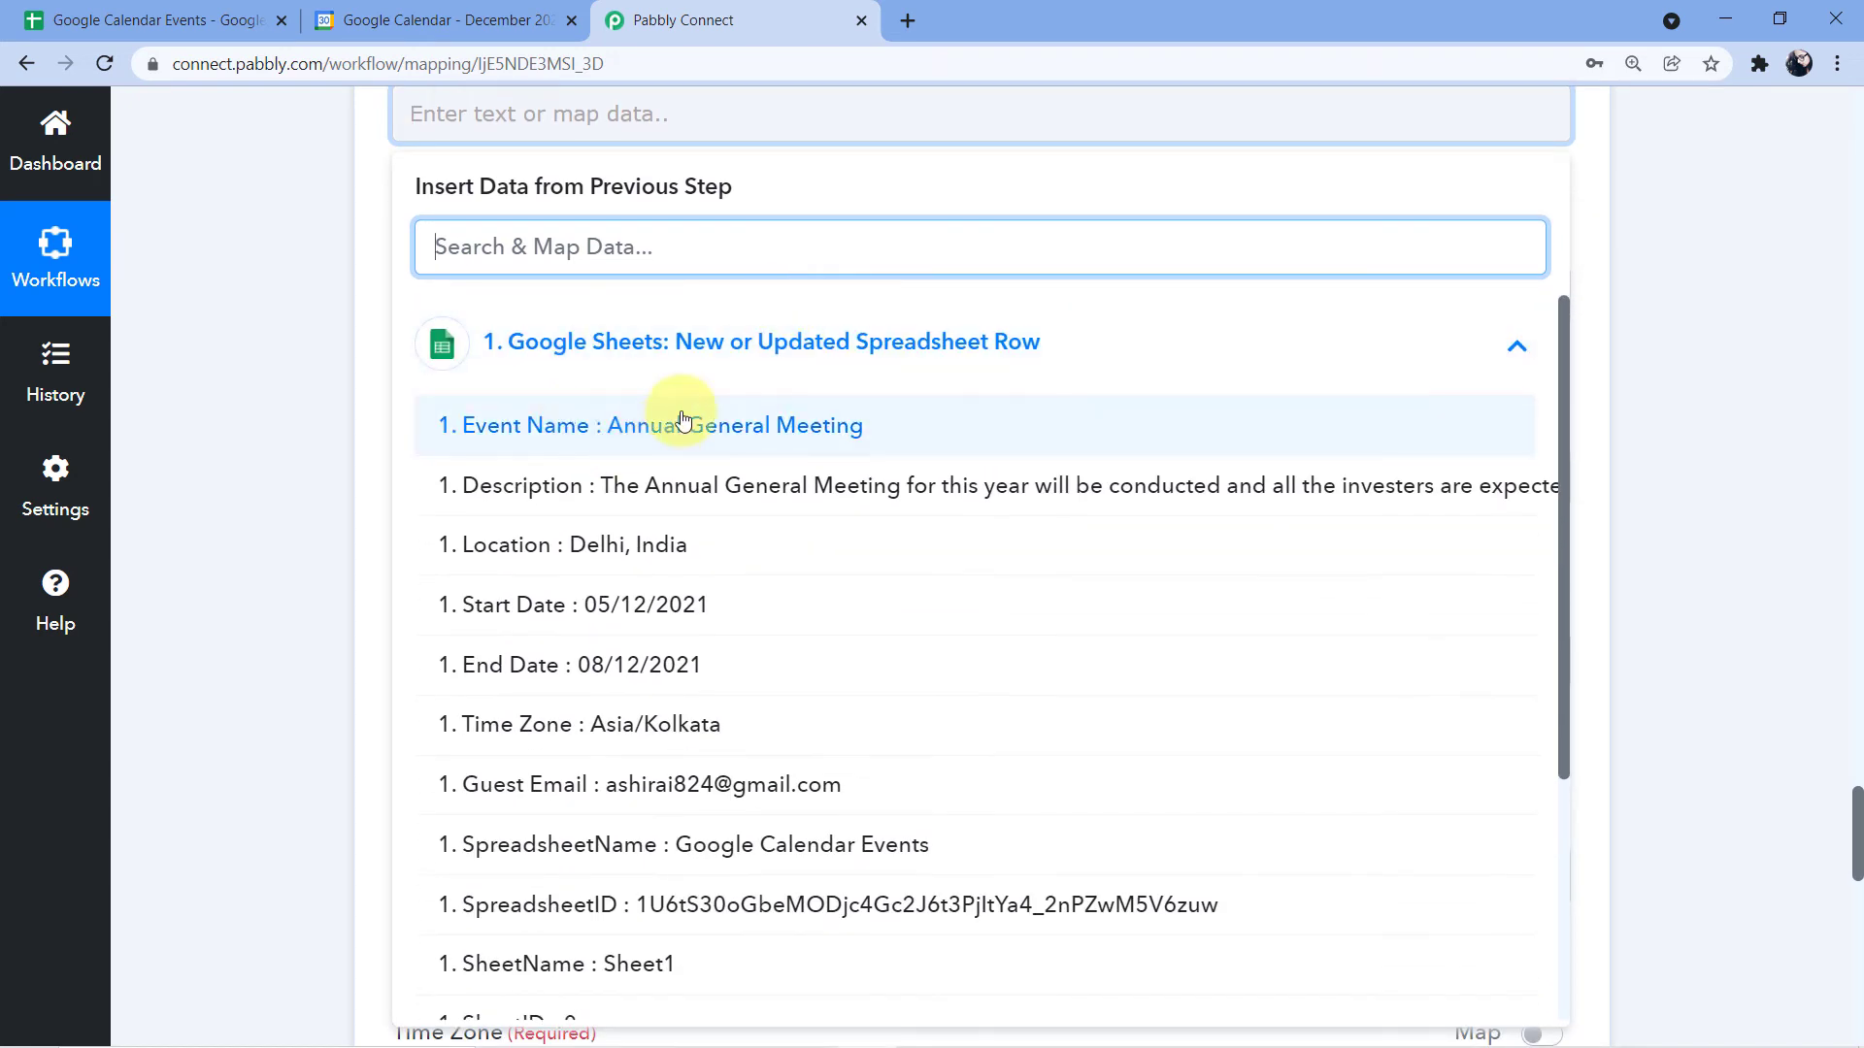
pyautogui.click(588, 427)
pyautogui.scroll(3, 354, 384)
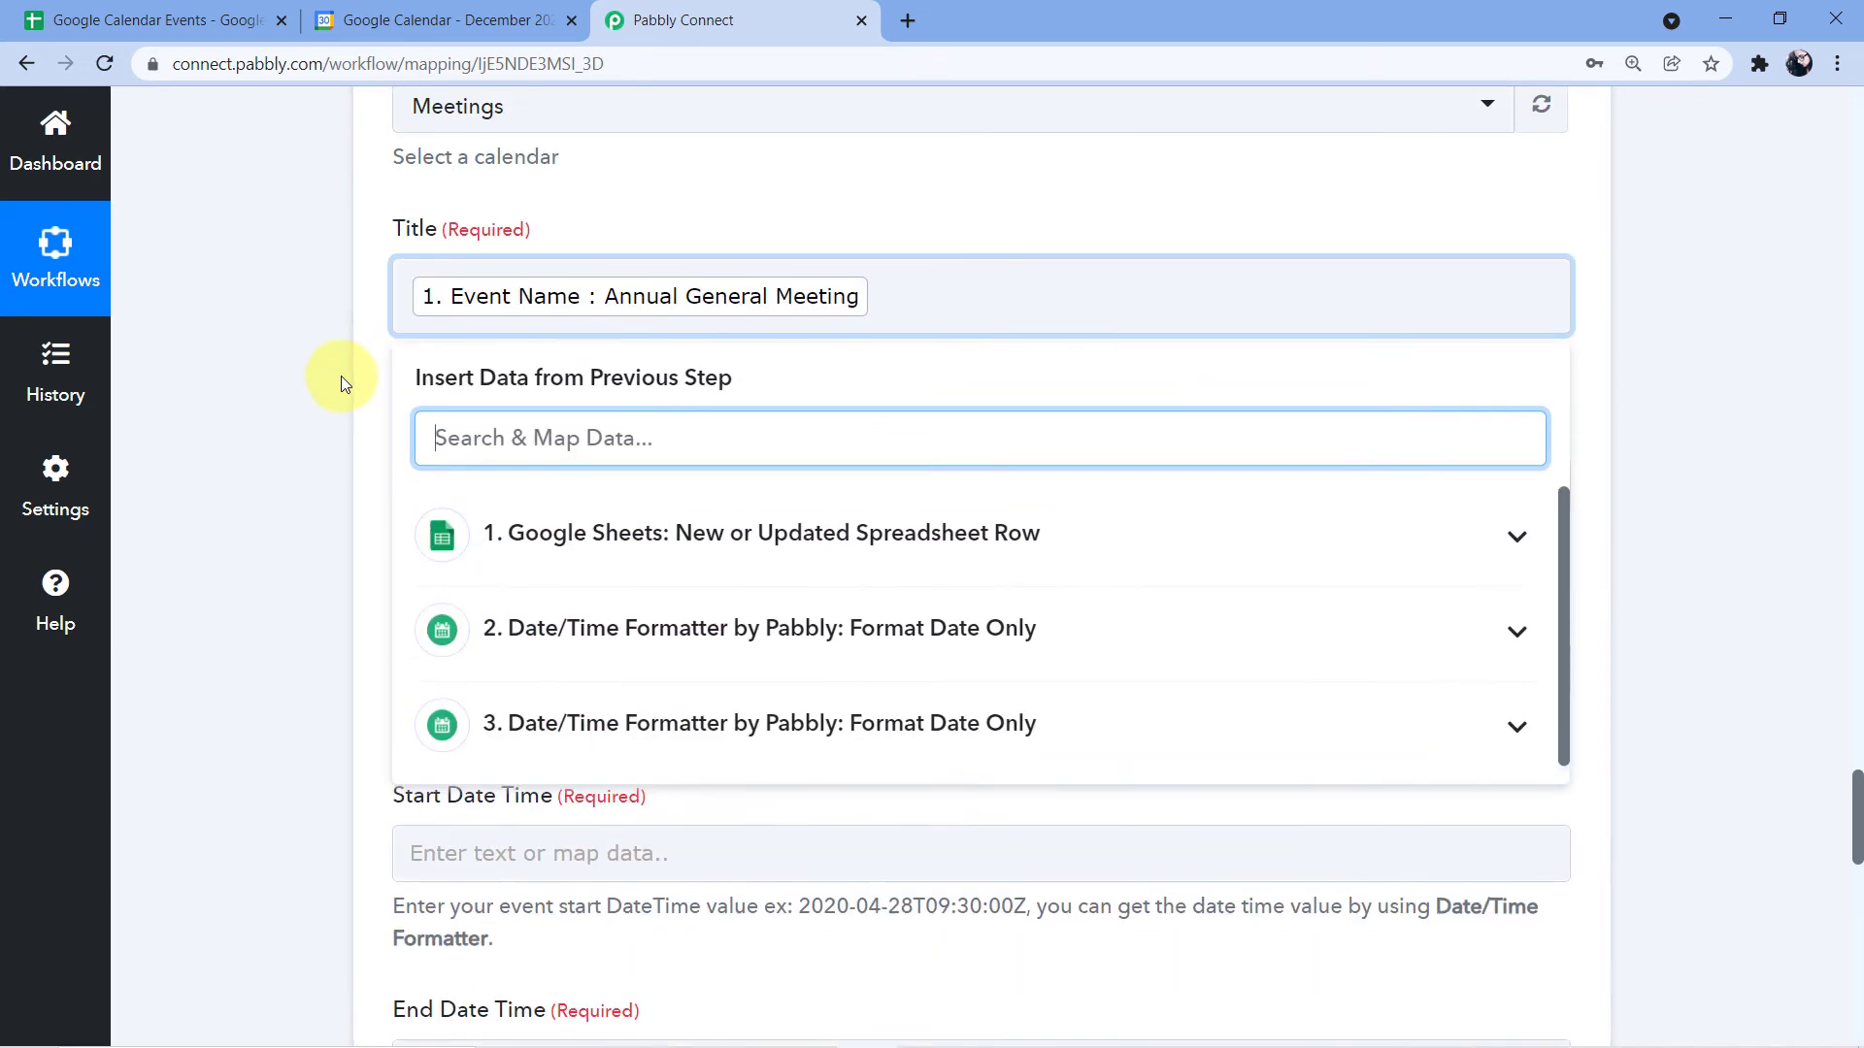
pyautogui.click(569, 293)
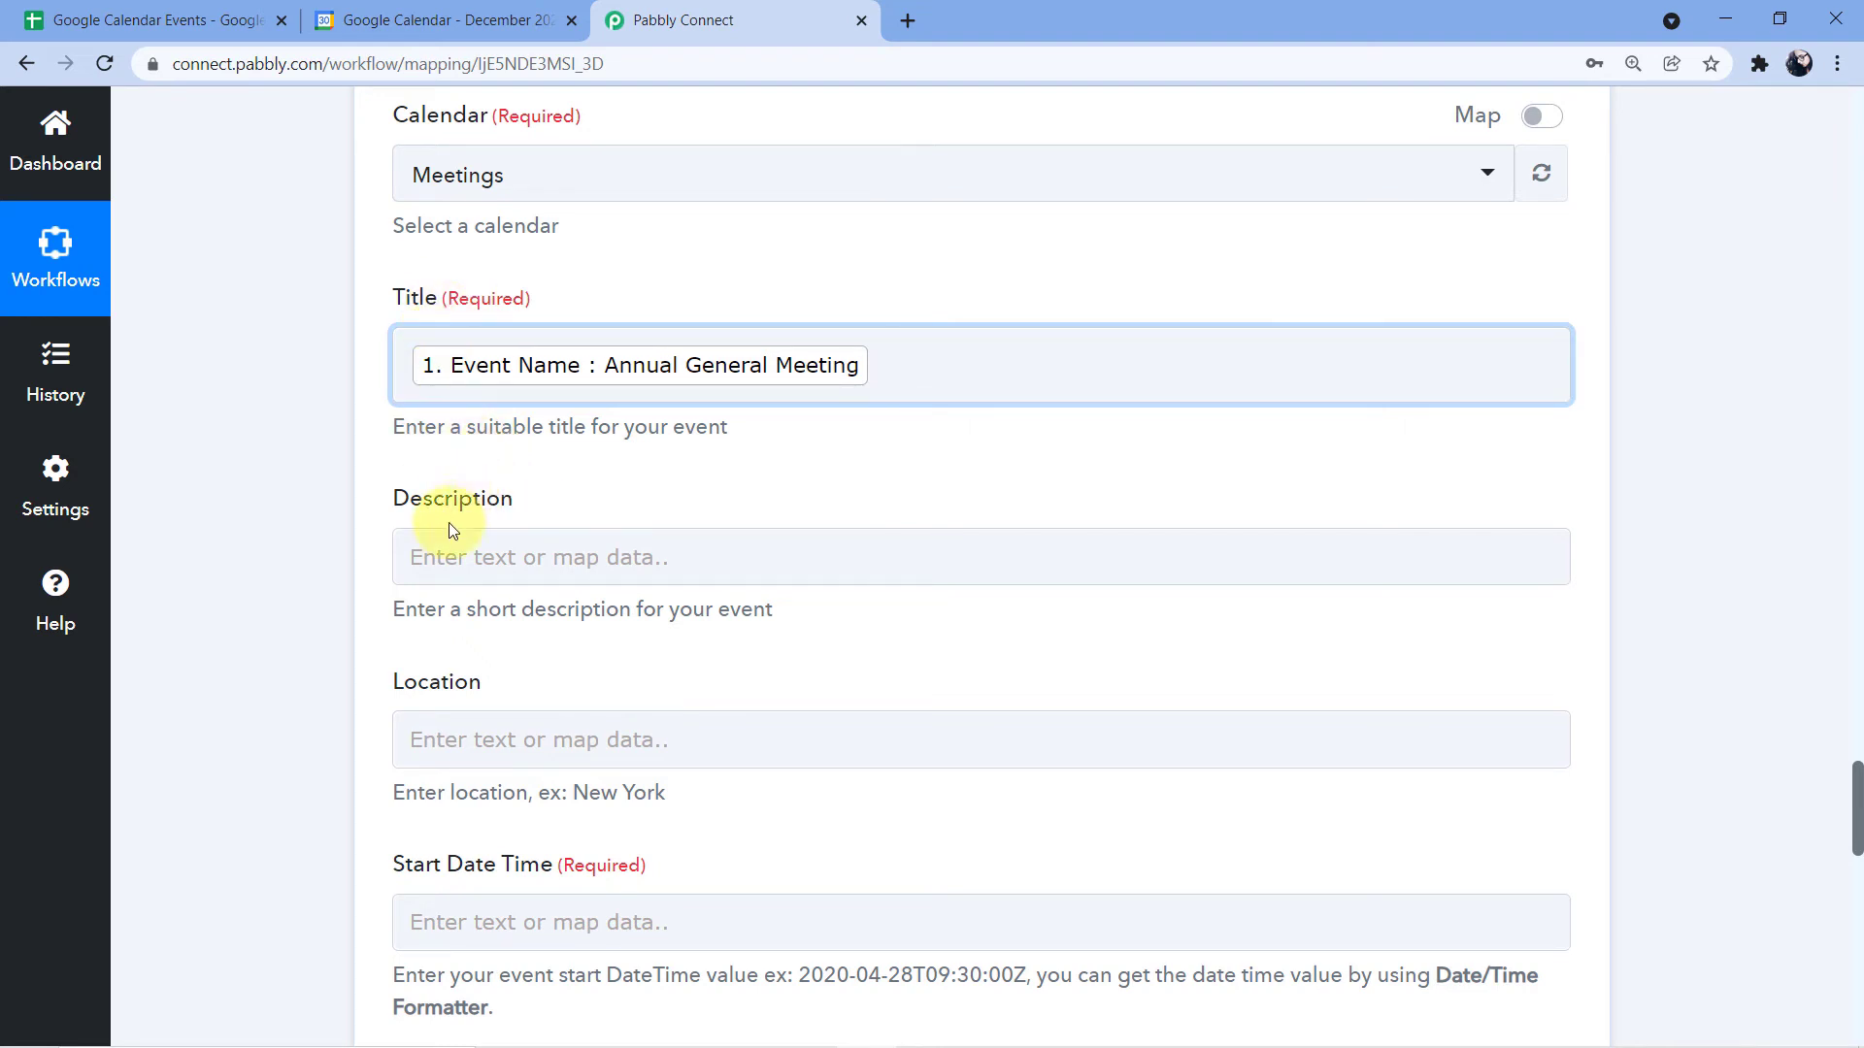
# Step: Map the event's Description to the Description value from the Google Sheets trigger
pyautogui.scroll(-1, 495, 449)
pyautogui.click(472, 443)
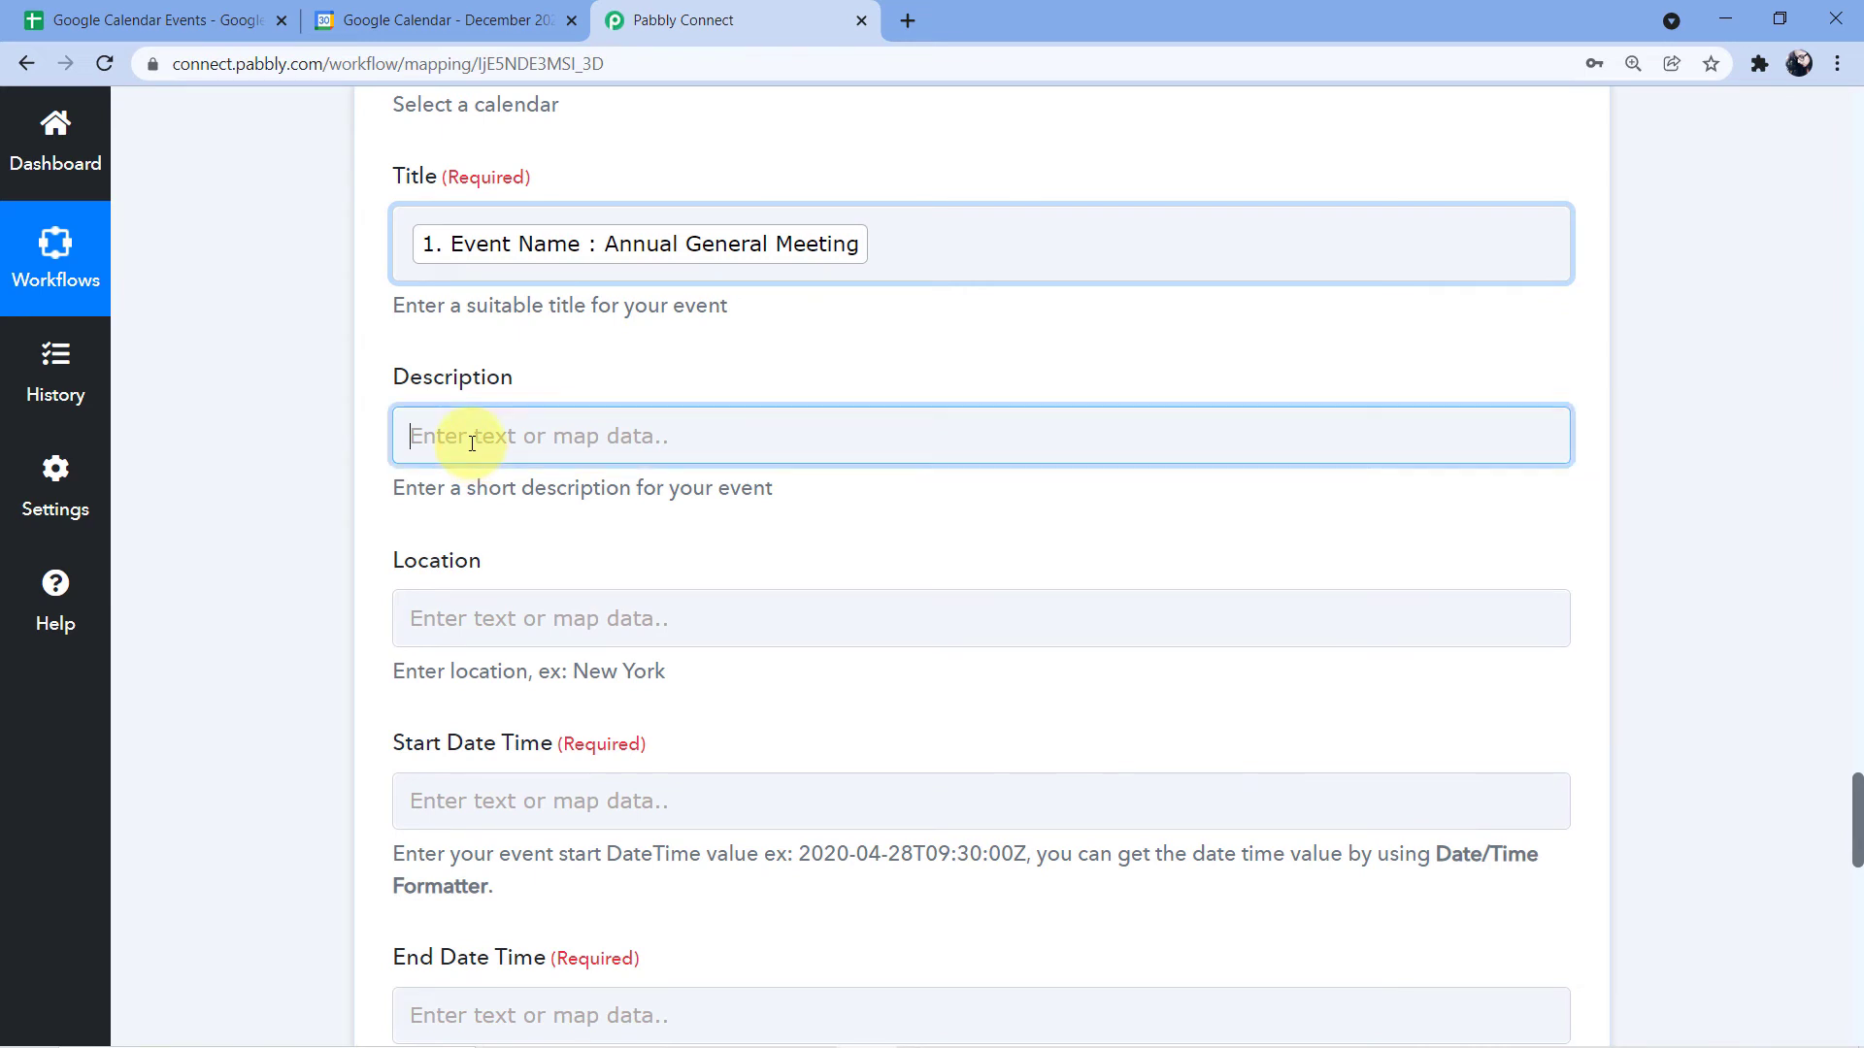
pyautogui.scroll(-1, 485, 496)
pyautogui.click(562, 541)
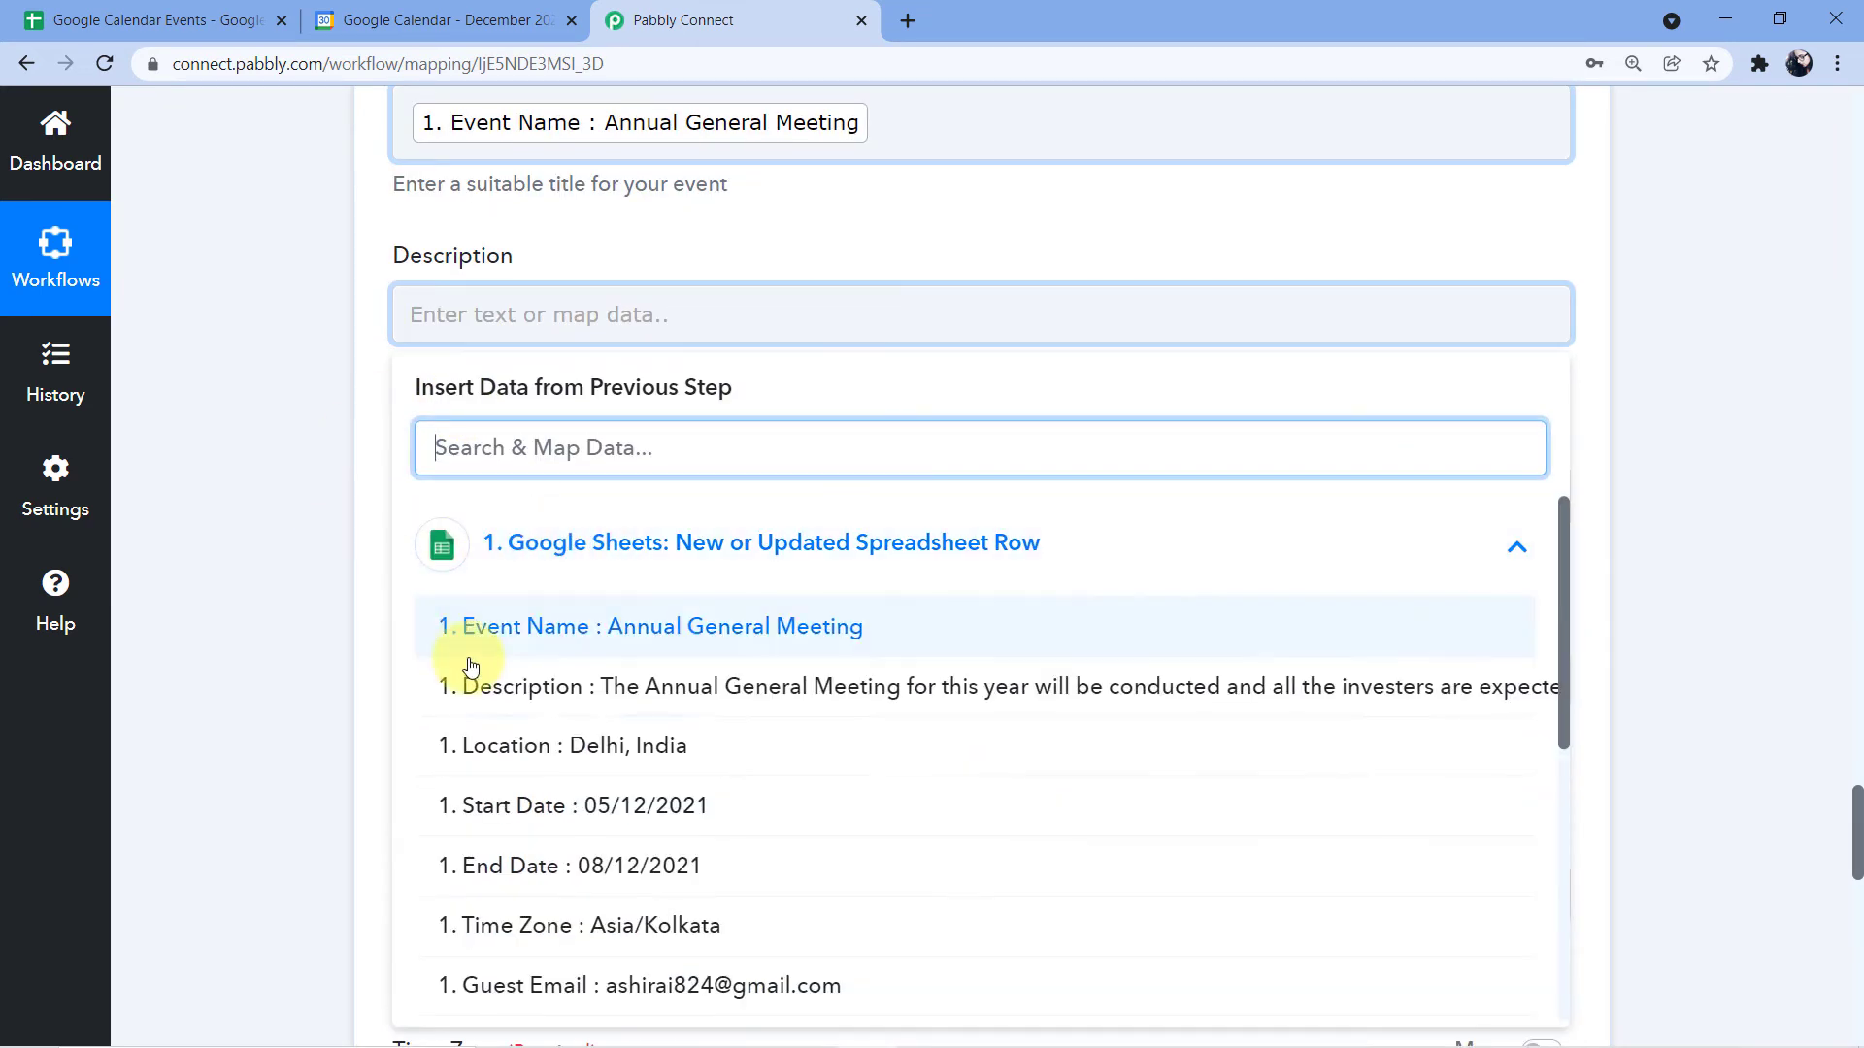
pyautogui.click(532, 691)
pyautogui.click(353, 416)
# Step: Map the event's Location to the Location value from the Google Sheets trigger
pyautogui.scroll(-1, 357, 419)
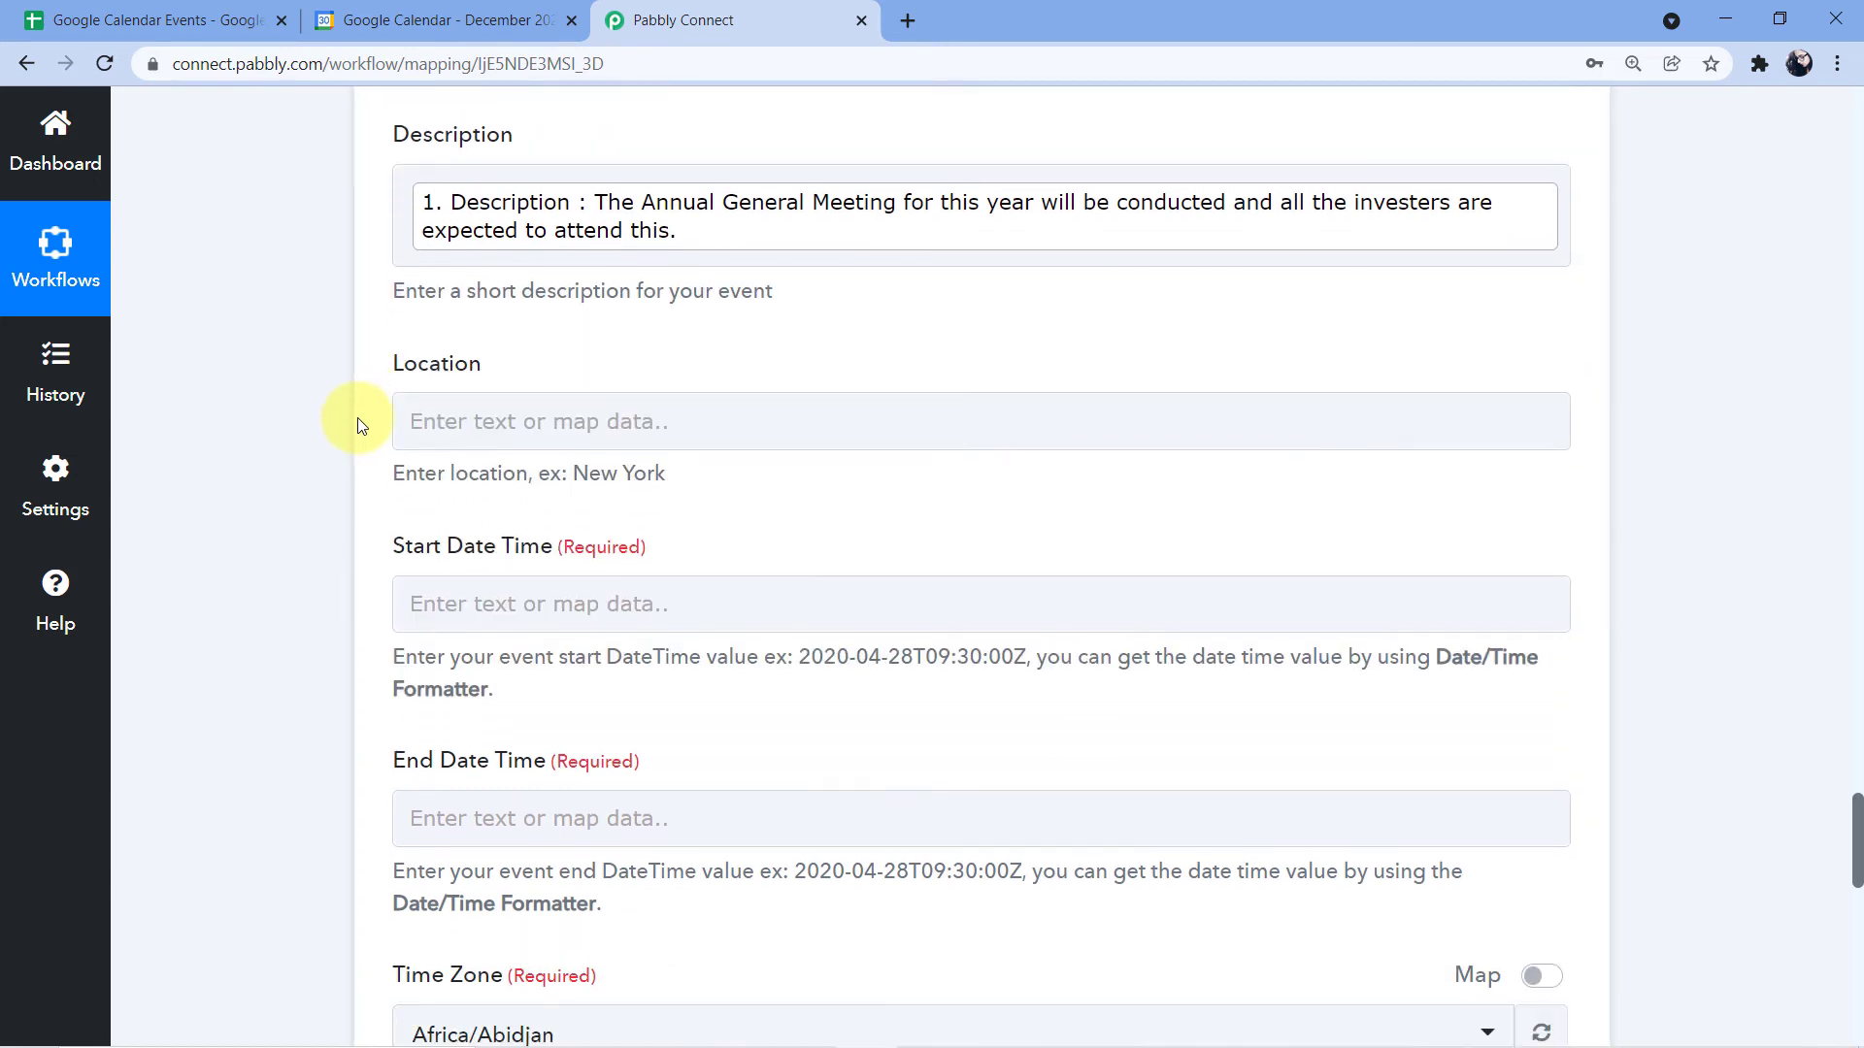
pyautogui.click(543, 424)
pyautogui.click(496, 648)
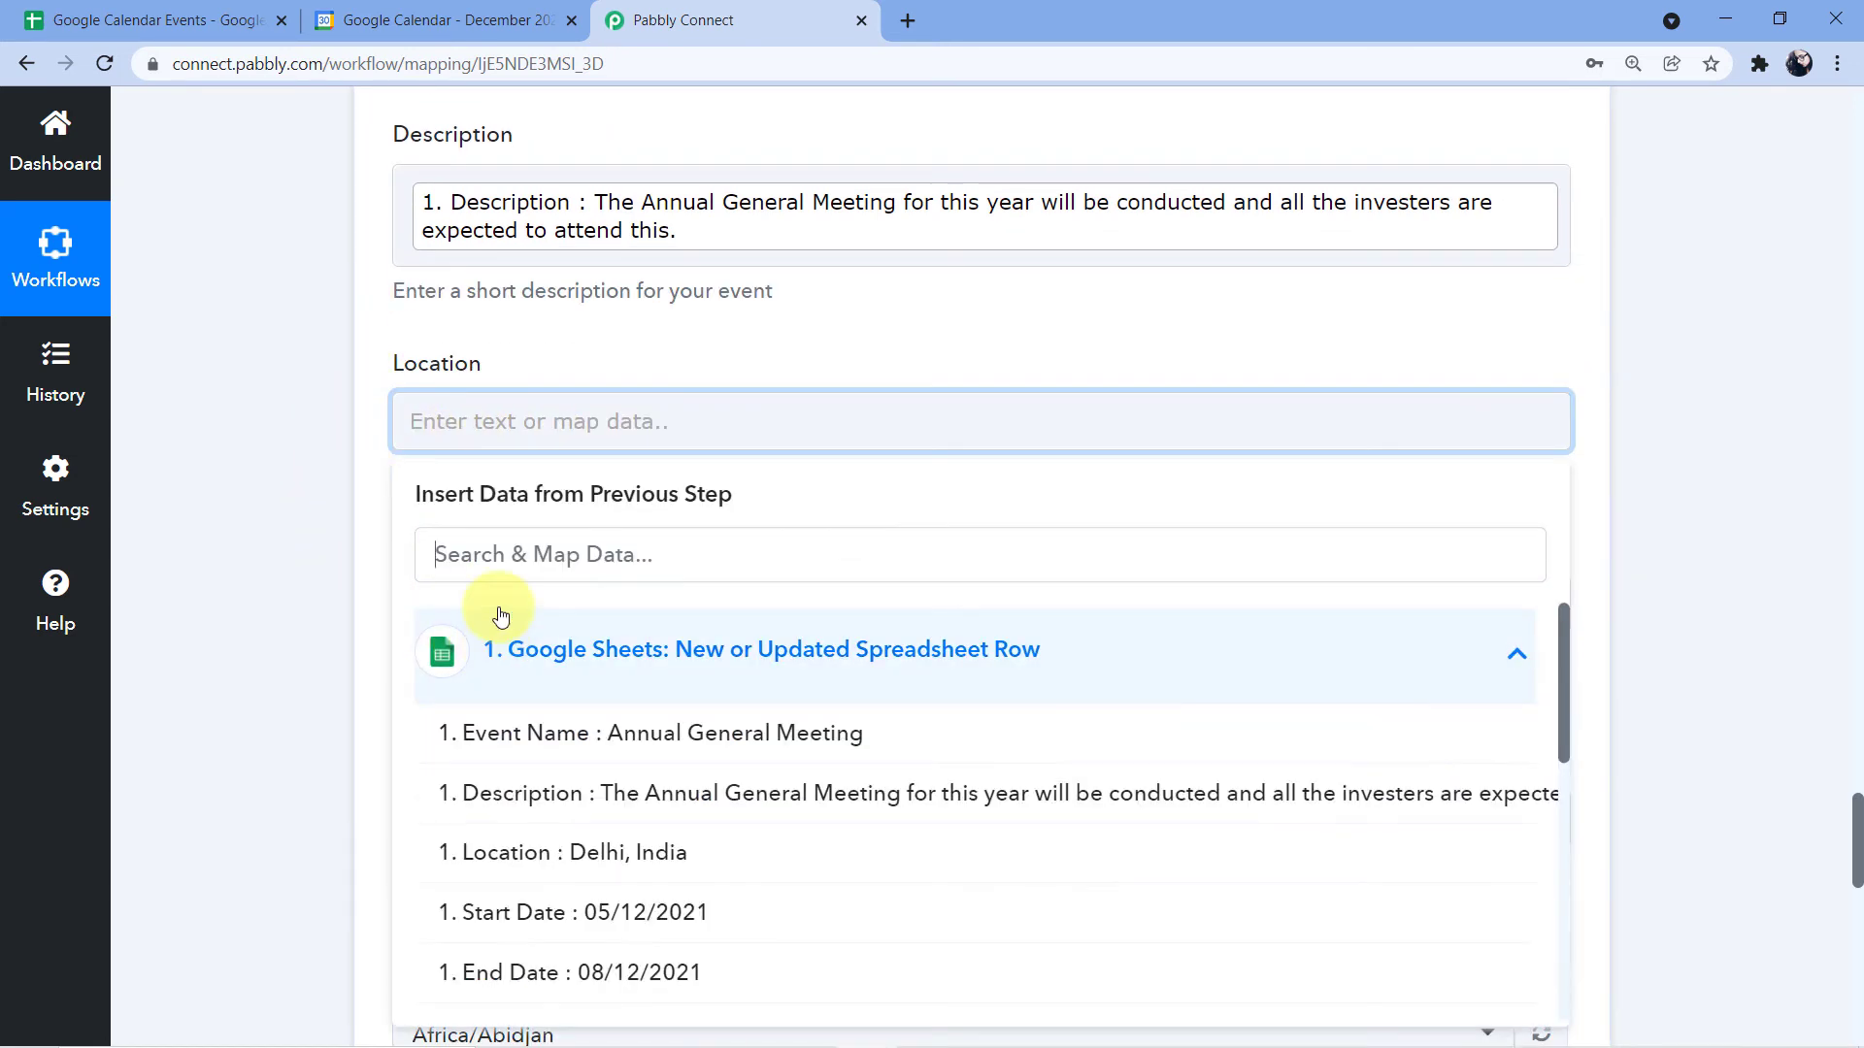
pyautogui.click(533, 846)
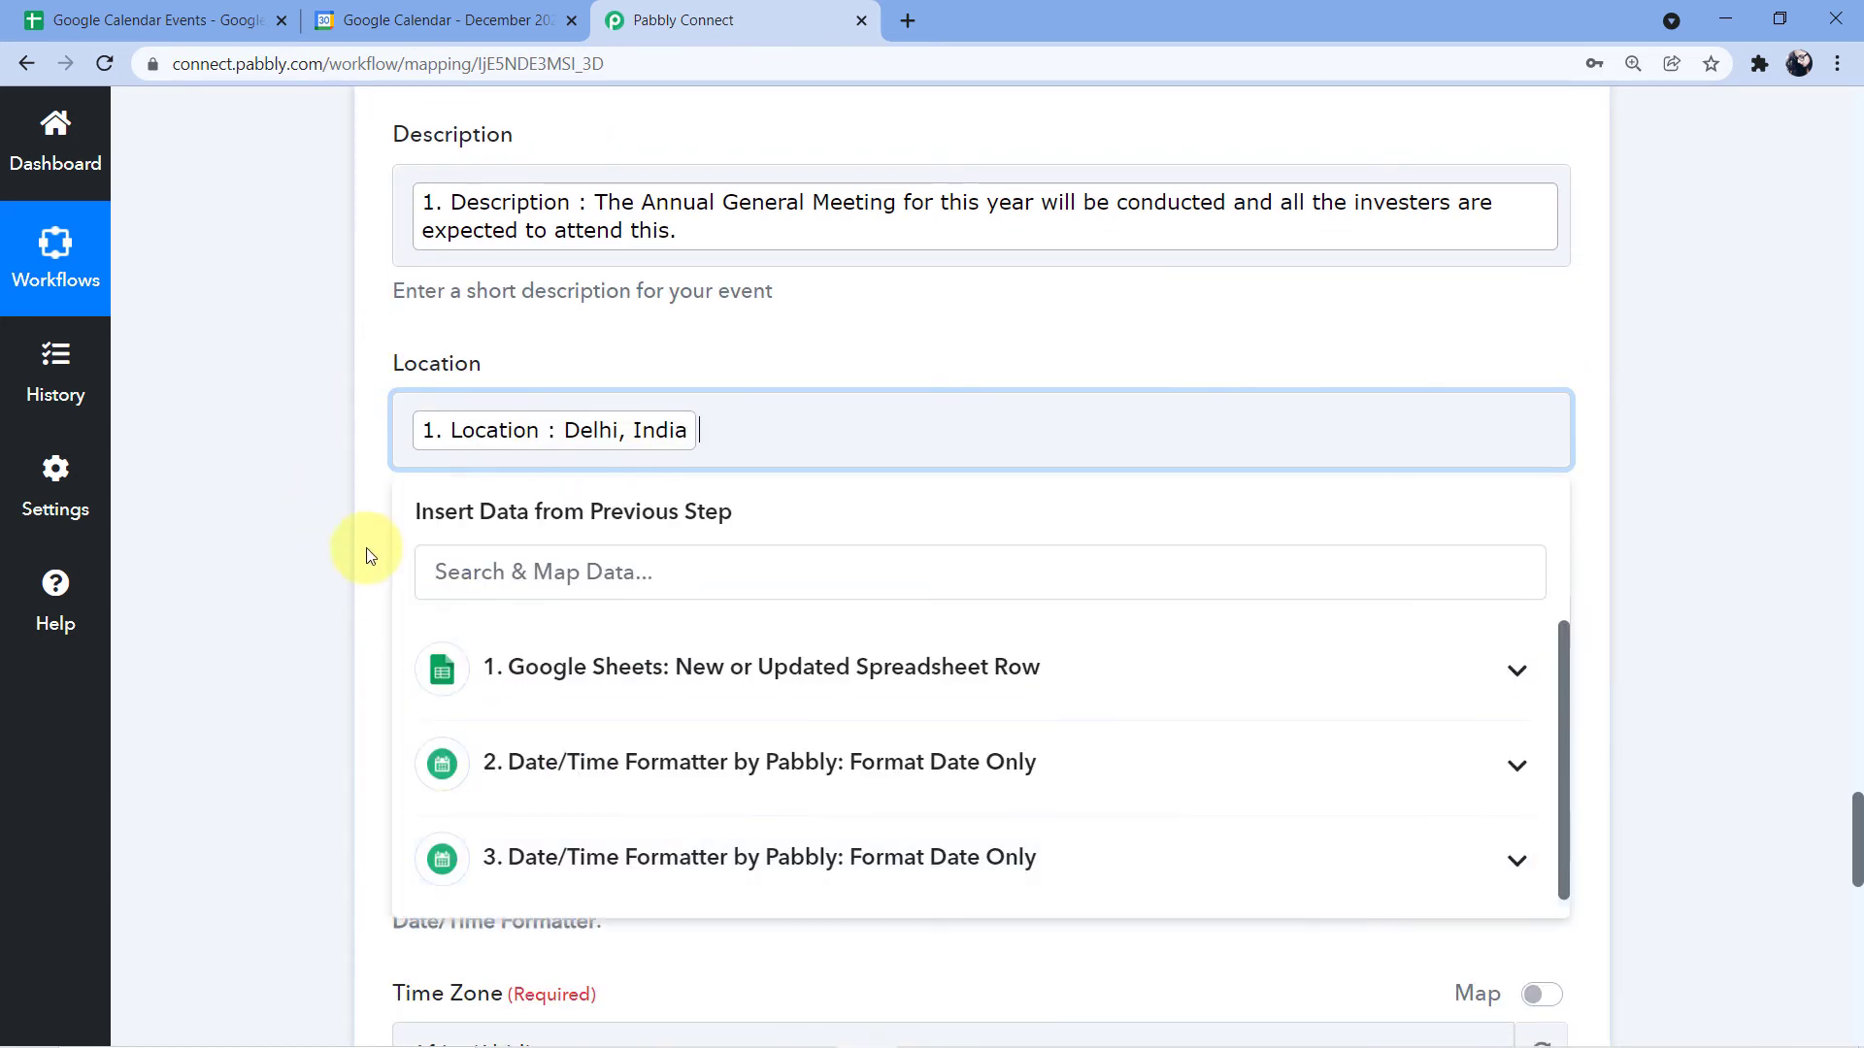
pyautogui.click(370, 556)
# Step: Review the start date formatter's Result and map the event's Start Date Time to that Result from step 2
pyautogui.scroll(-2, 470, 444)
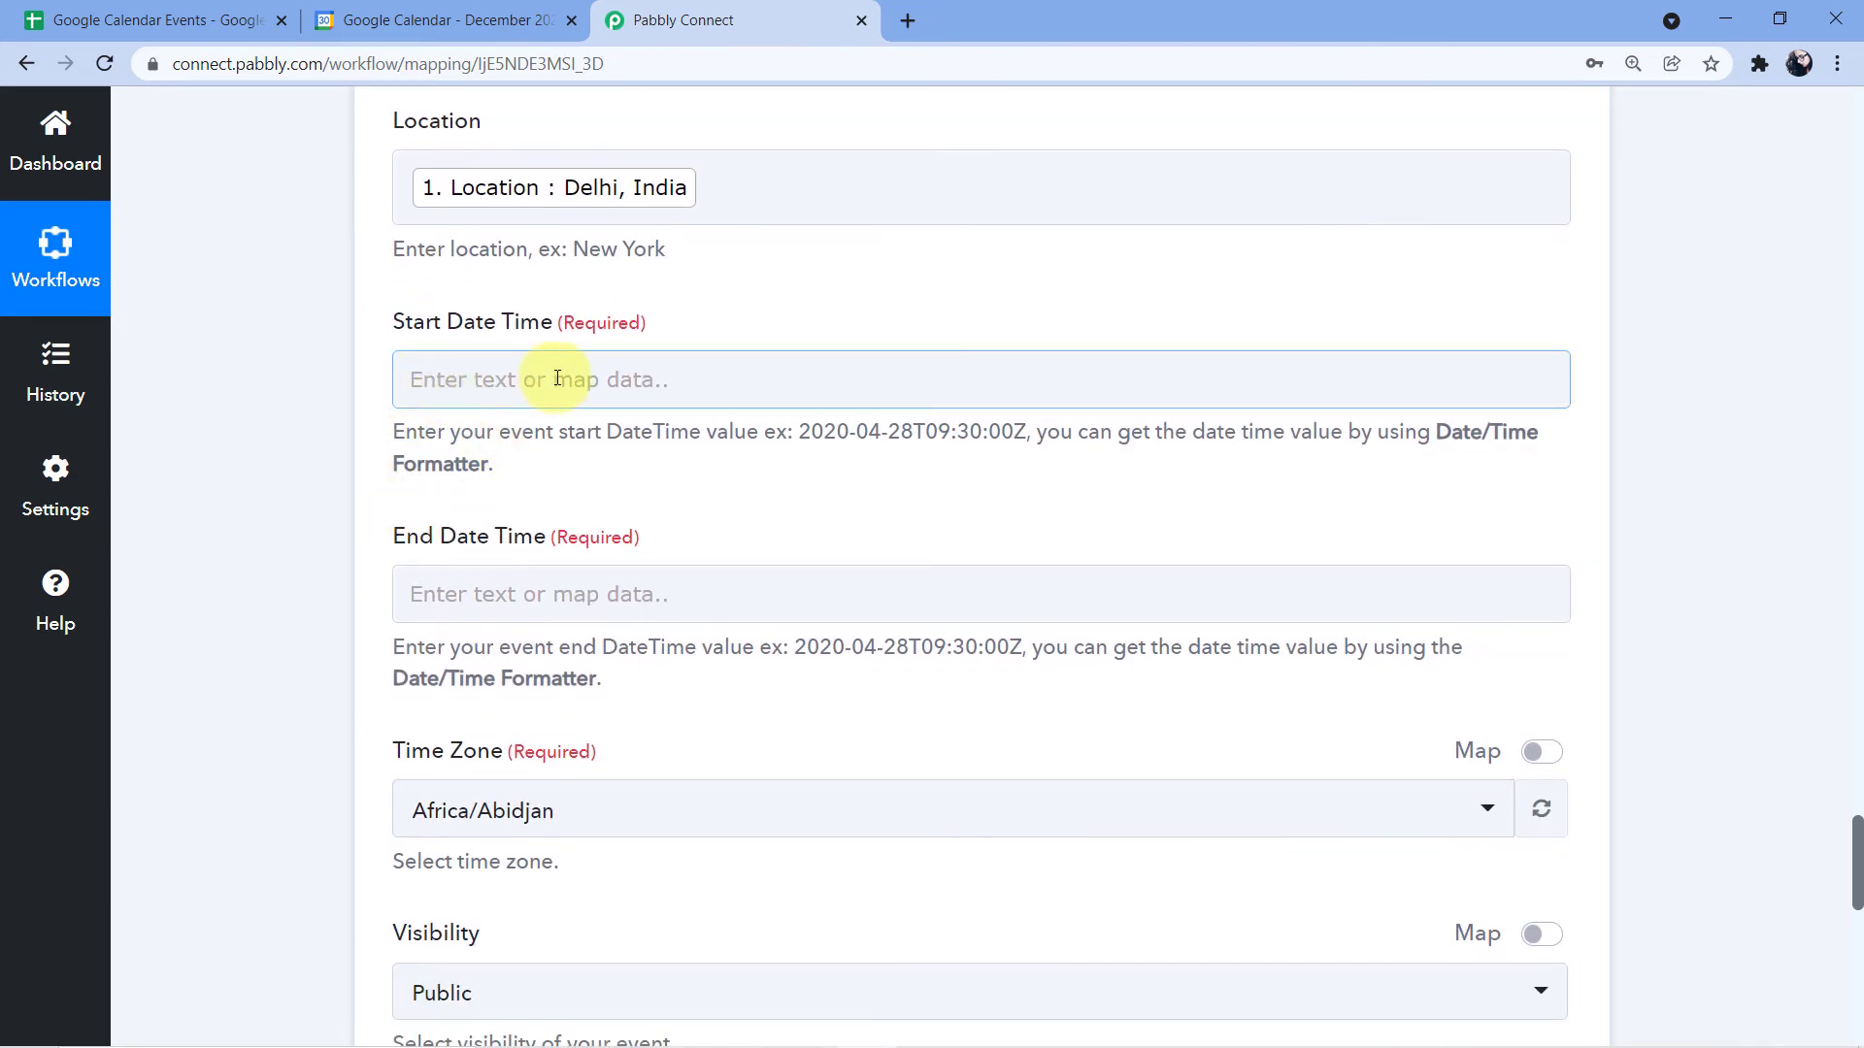
pyautogui.scroll(20, 737, 382)
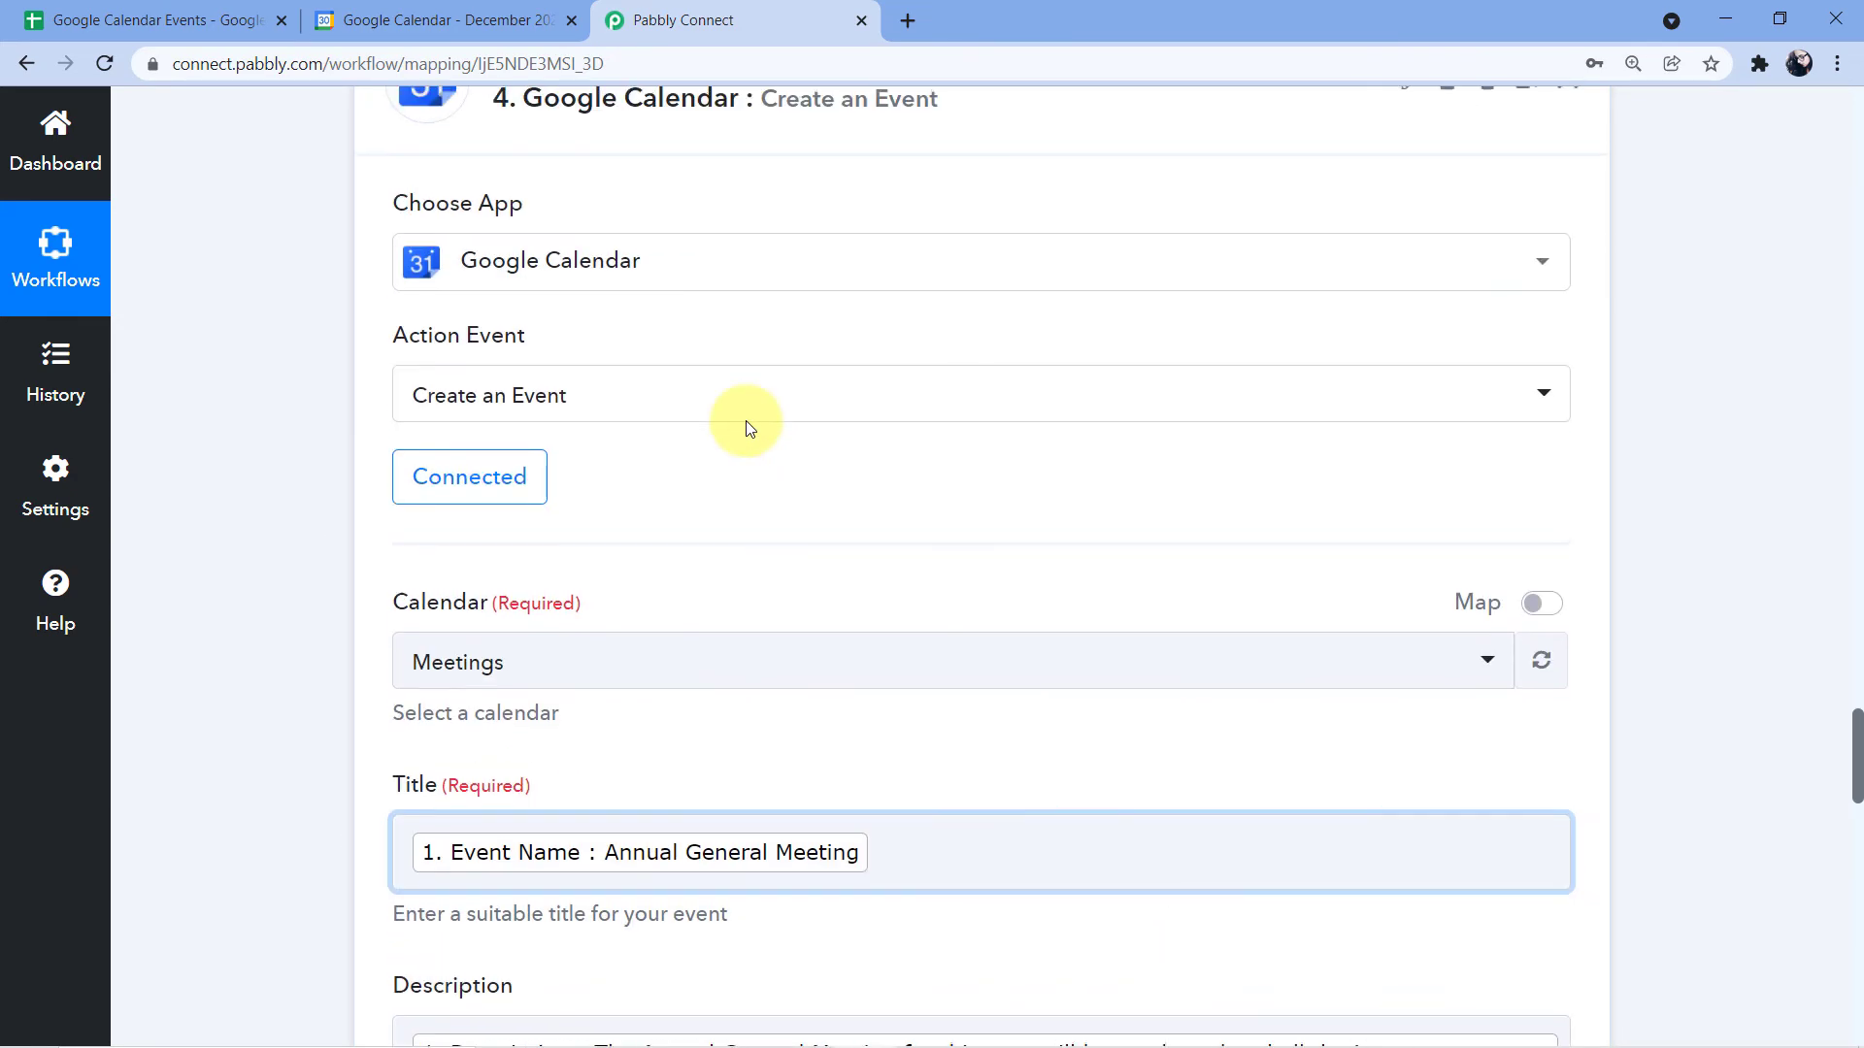
pyautogui.scroll(7, 747, 427)
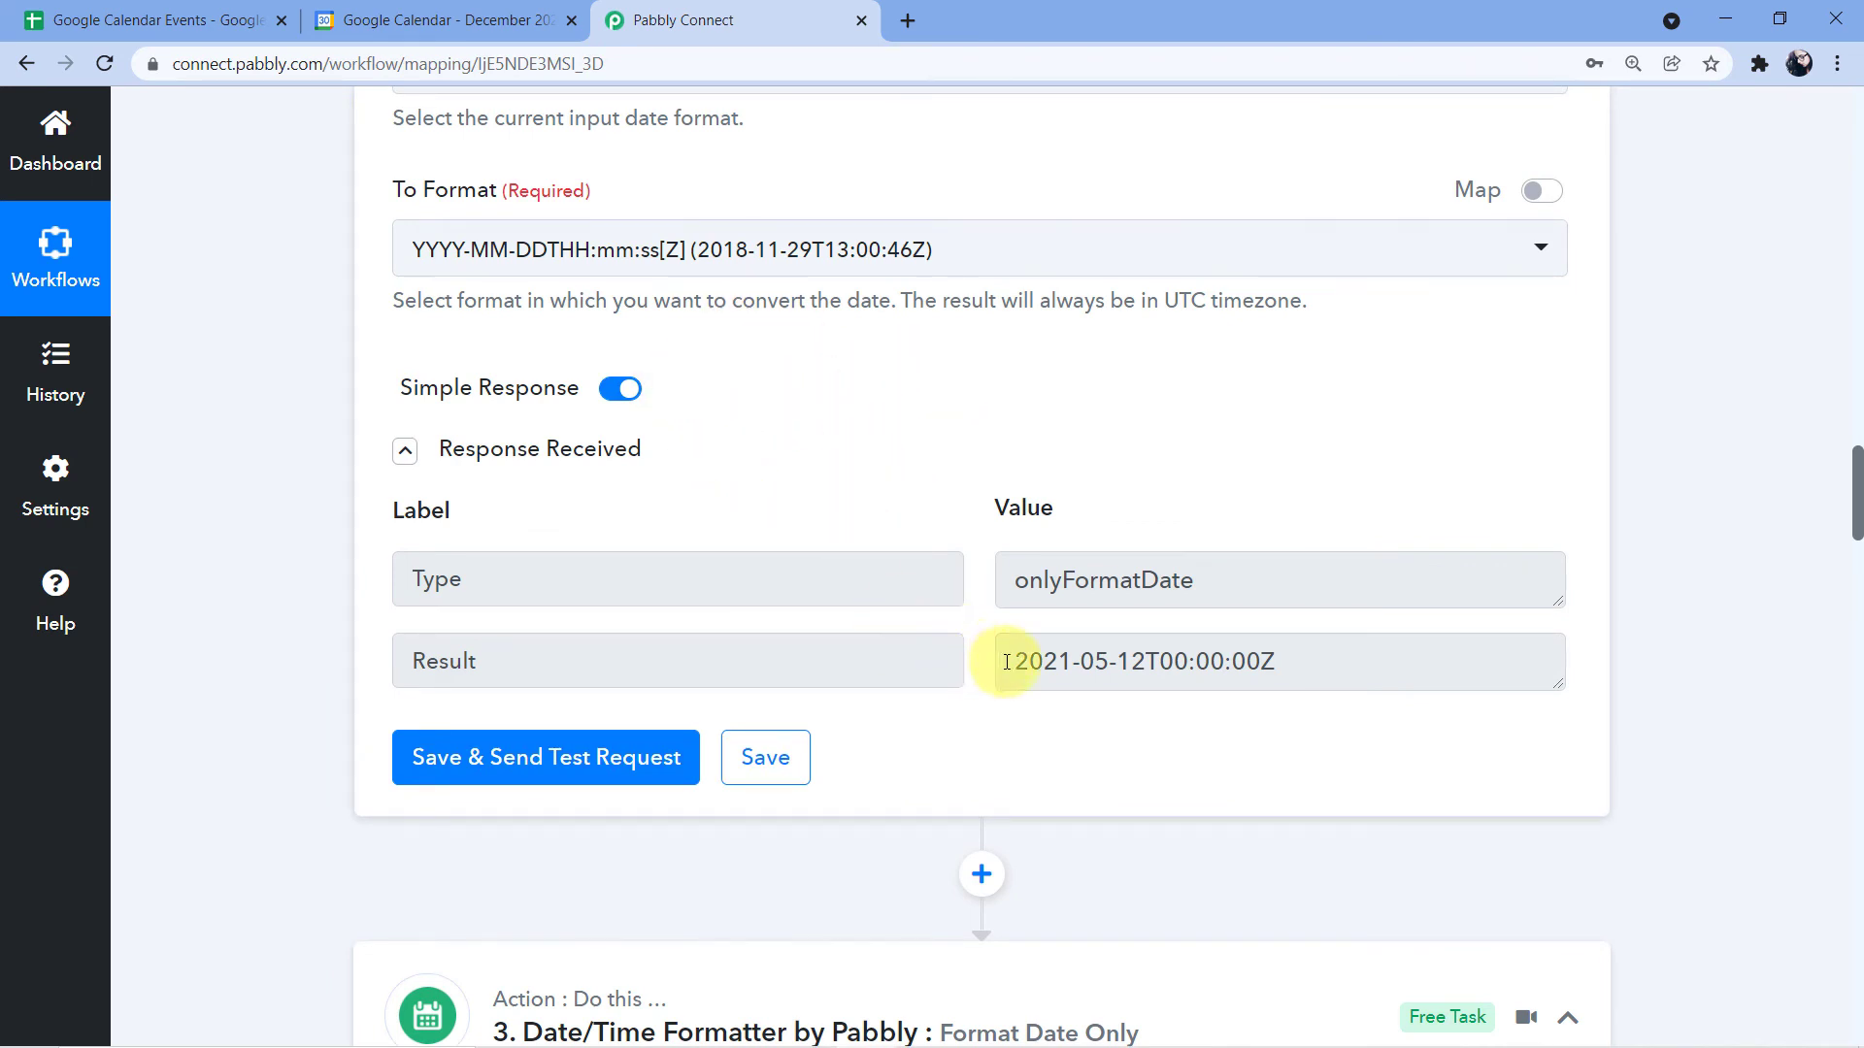
pyautogui.moveTo(1006, 663); pyautogui.dragTo(1303, 663)
pyautogui.click(1317, 663)
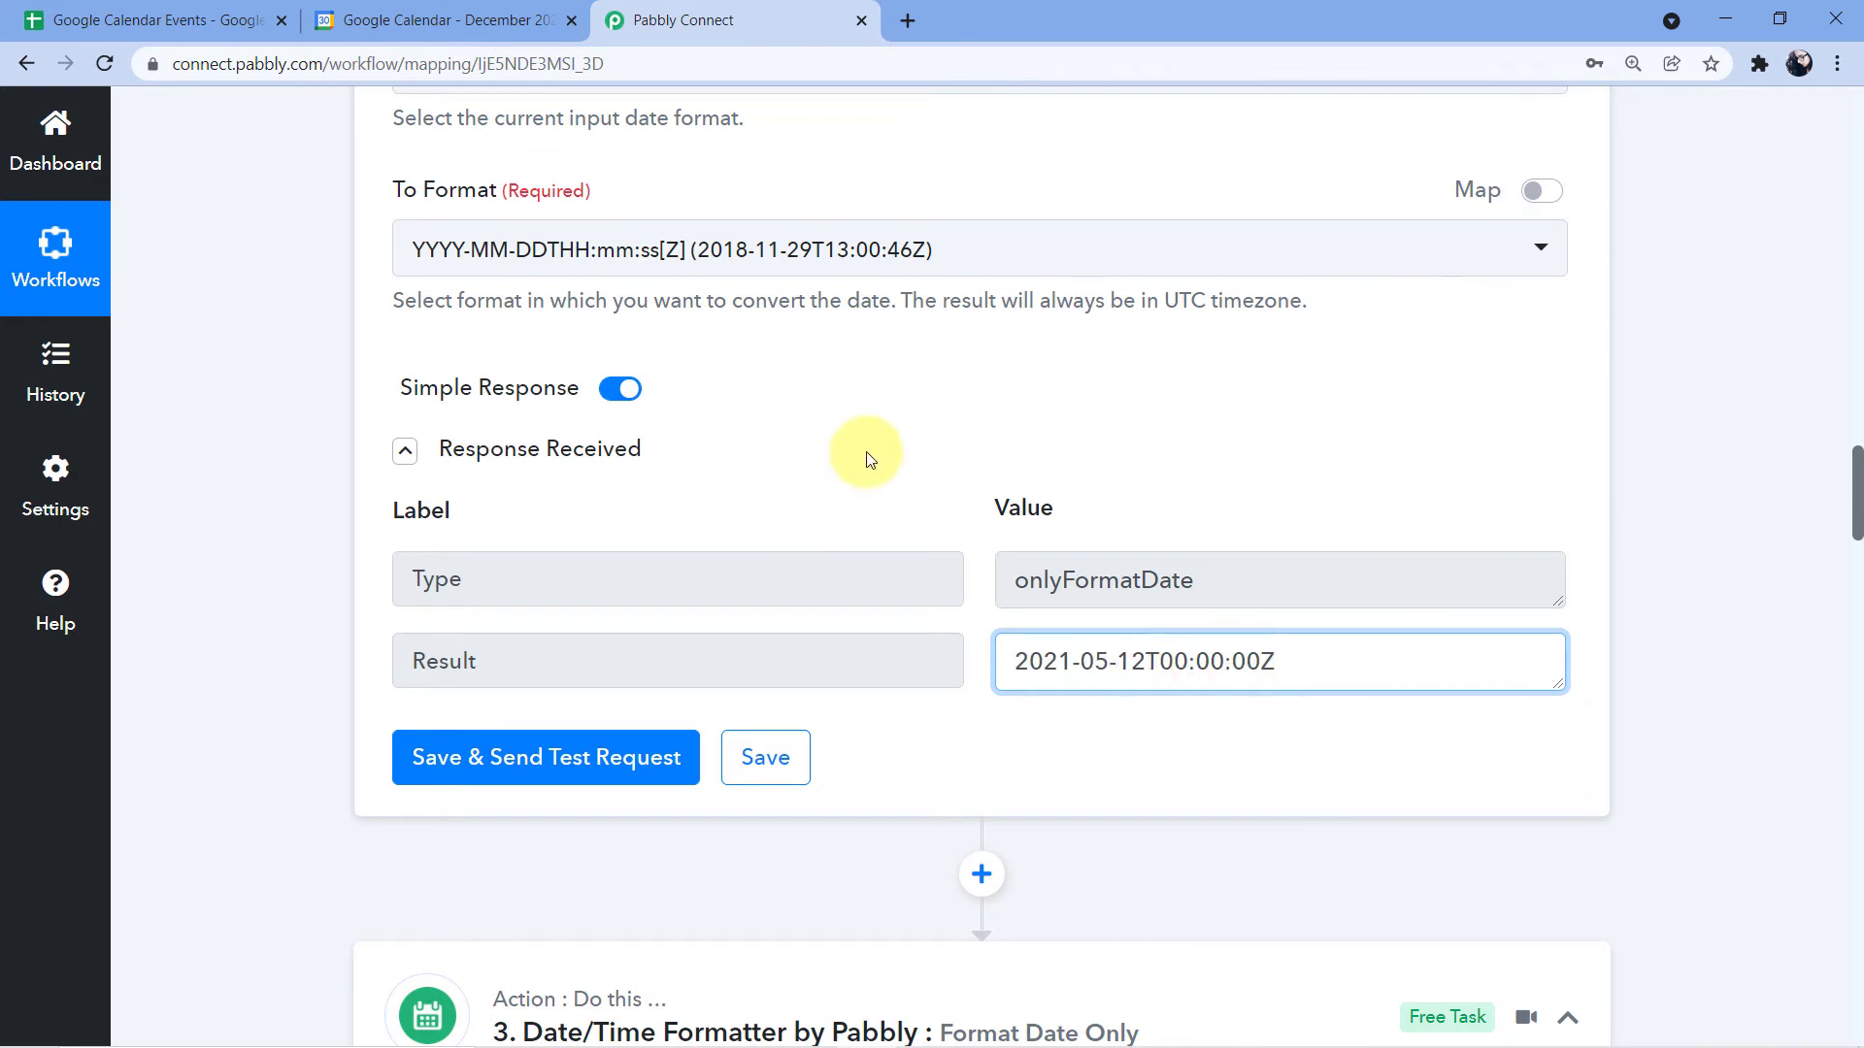
pyautogui.scroll(-10, 869, 458)
pyautogui.scroll(-20, 868, 458)
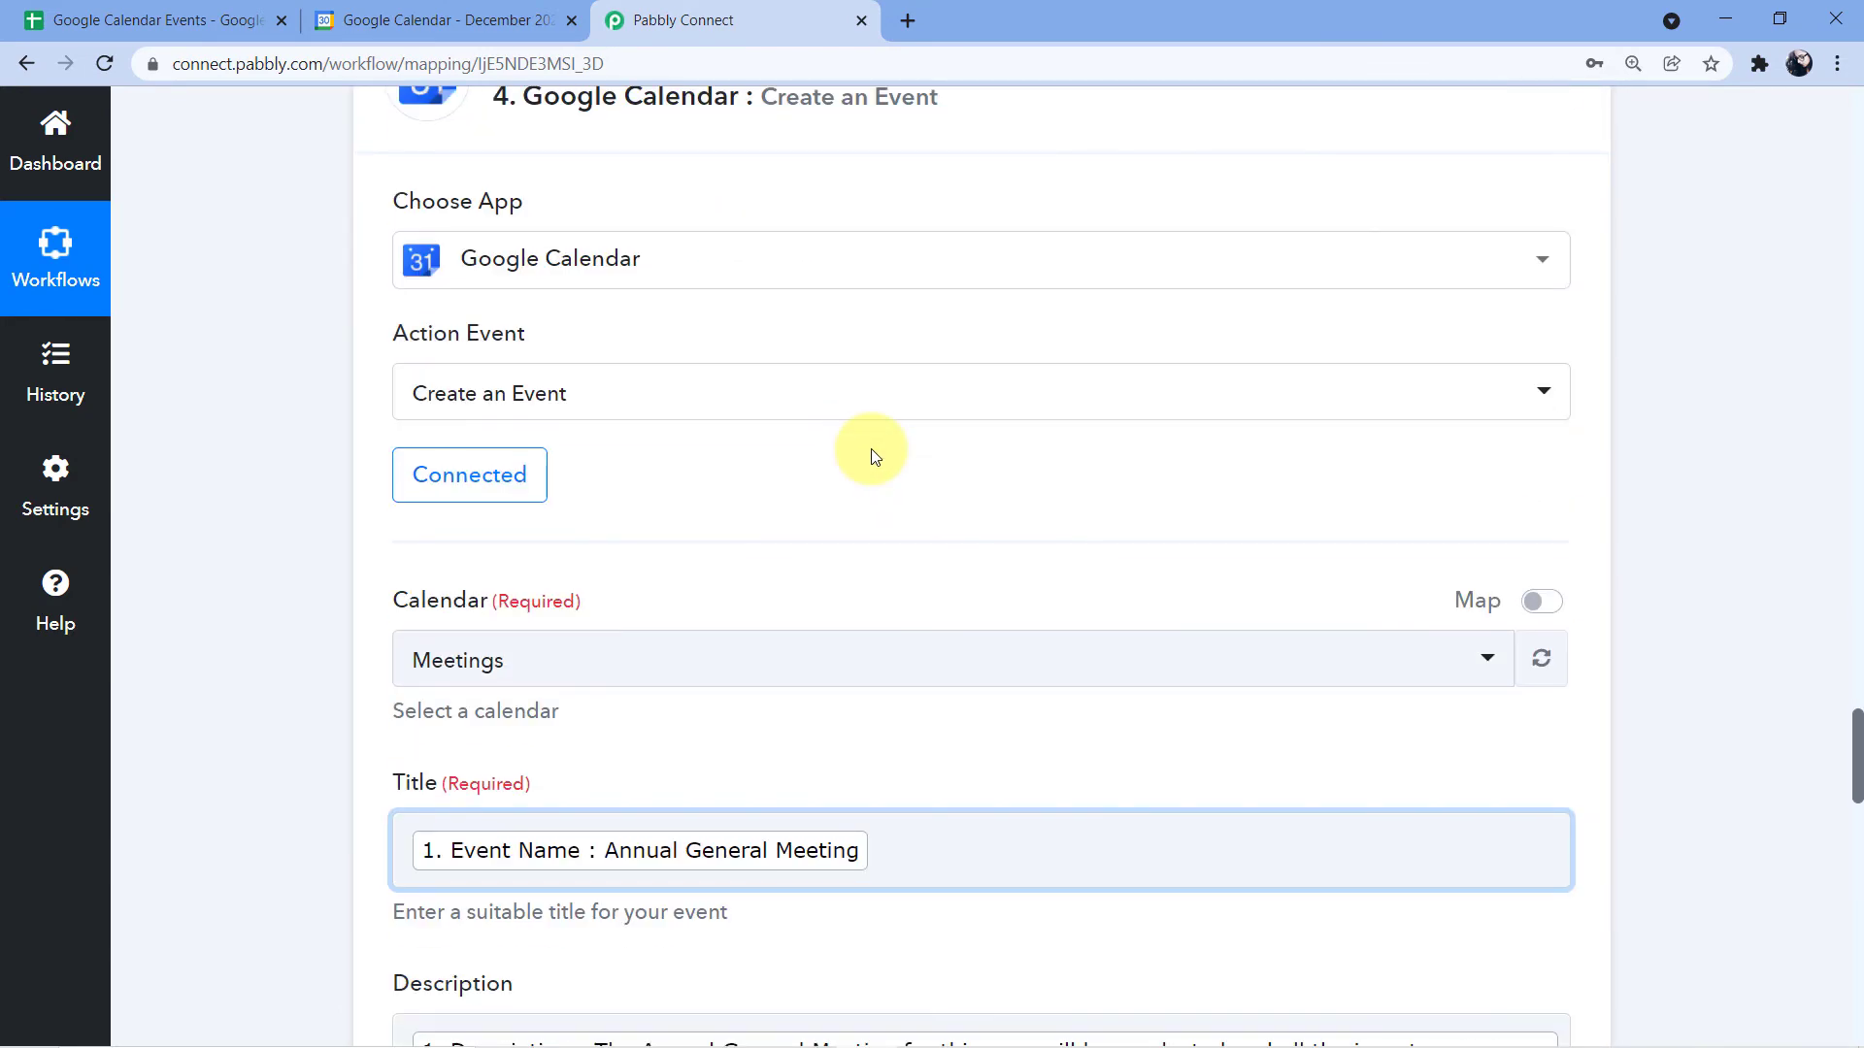
pyautogui.scroll(-3, 874, 456)
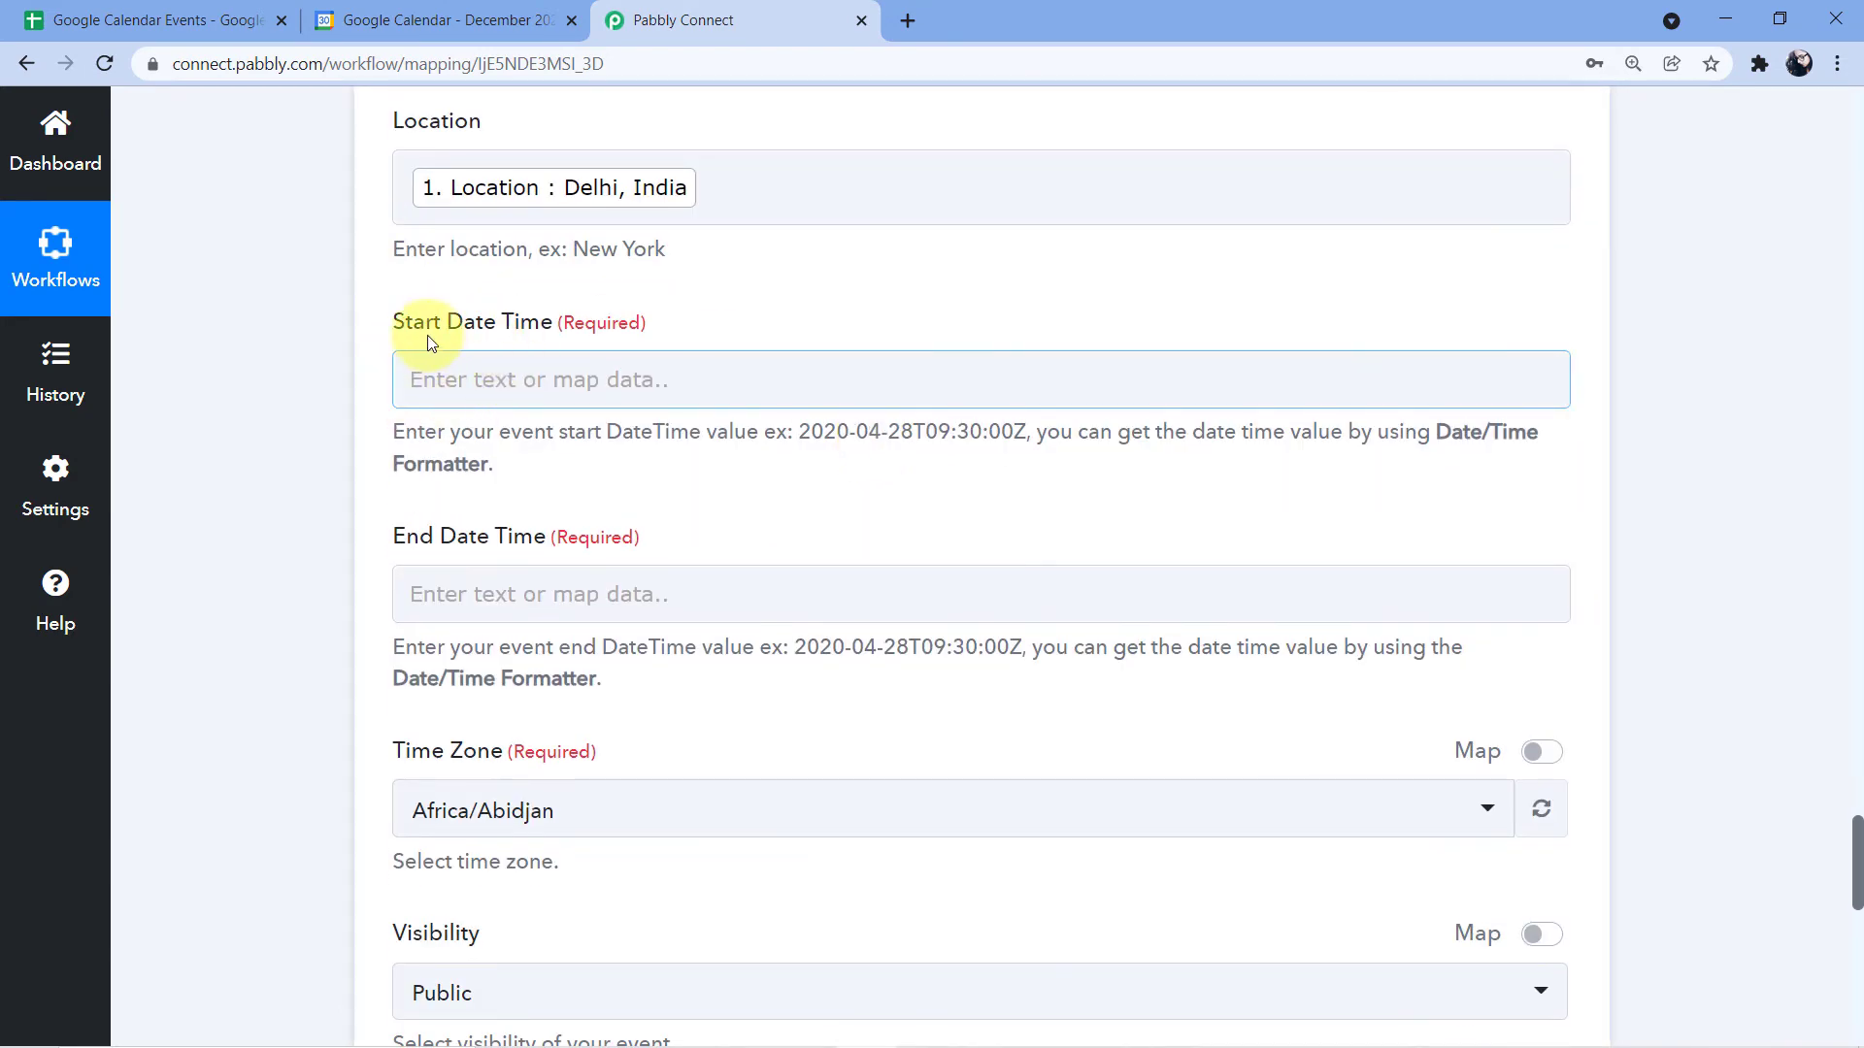
pyautogui.click(441, 386)
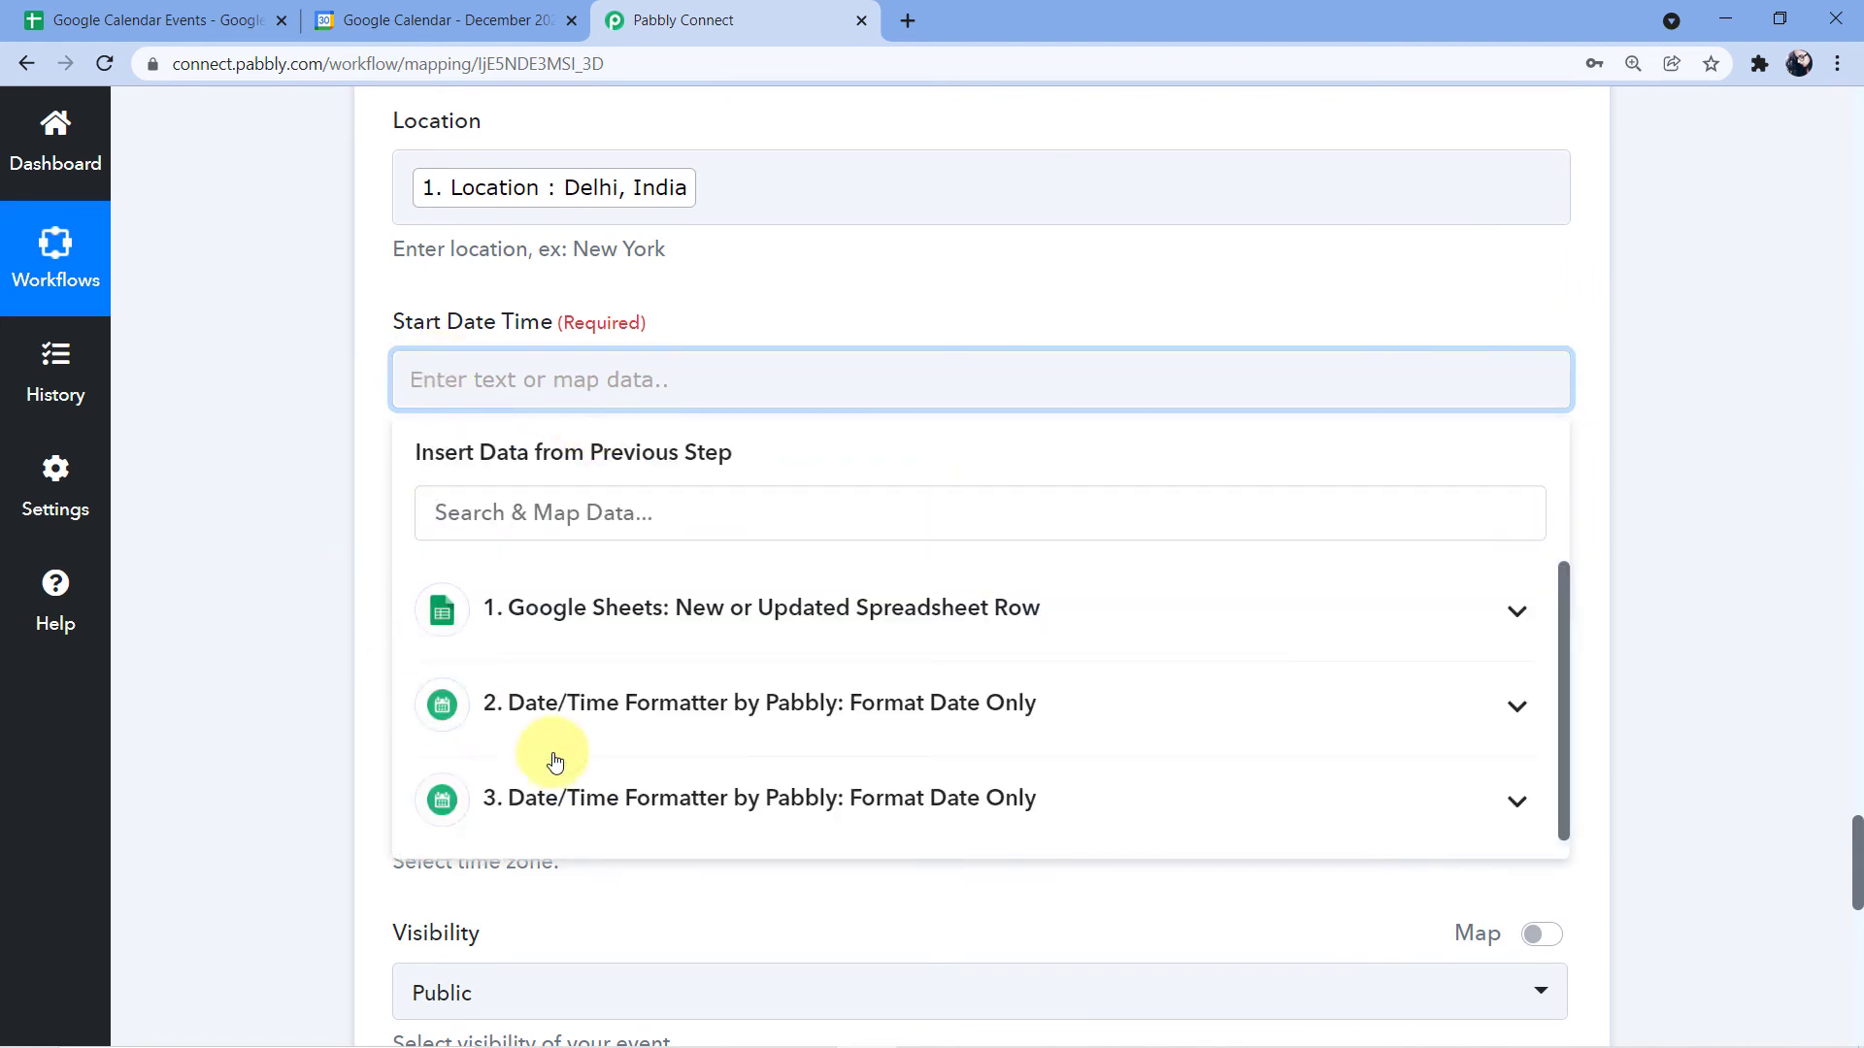
pyautogui.click(687, 709)
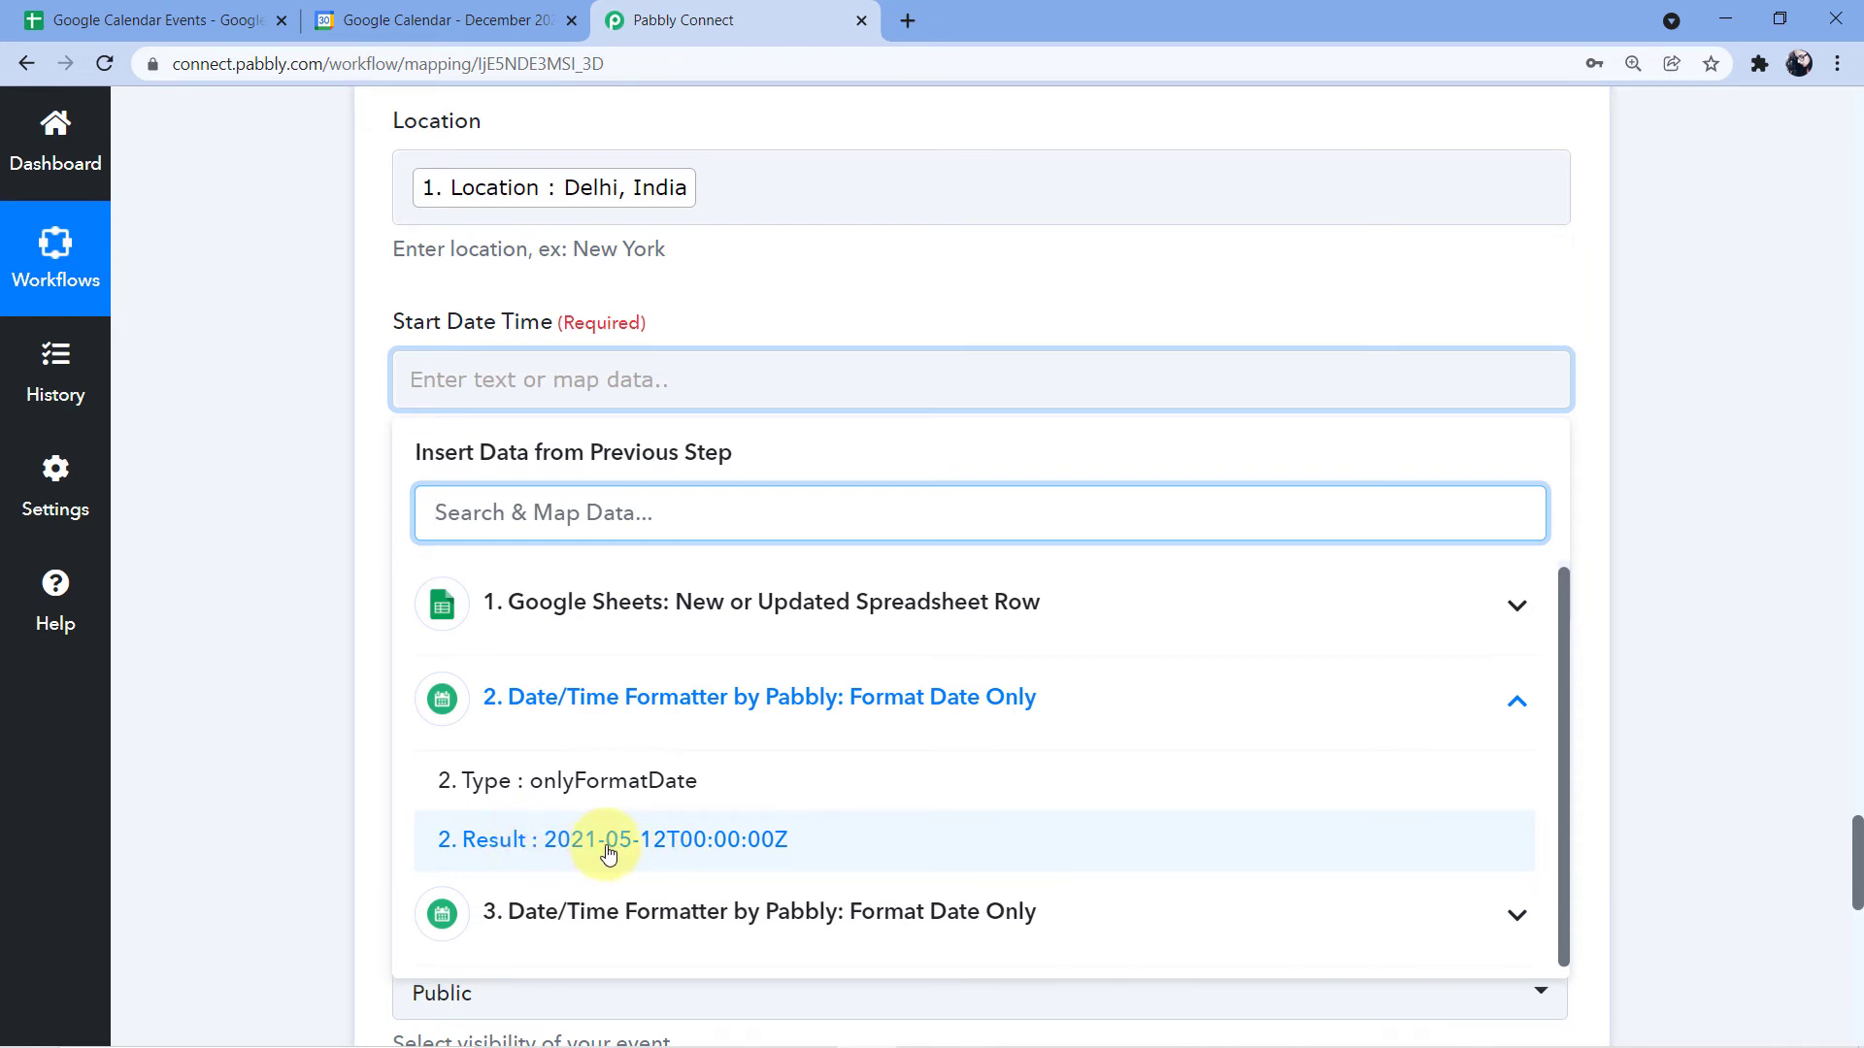
pyautogui.click(609, 853)
pyautogui.click(346, 416)
# Step: Map the event's End Date Time to the Result value from the step 3 Date/Time Formatter
pyautogui.scroll(-1, 430, 662)
pyautogui.click(478, 487)
pyautogui.click(478, 488)
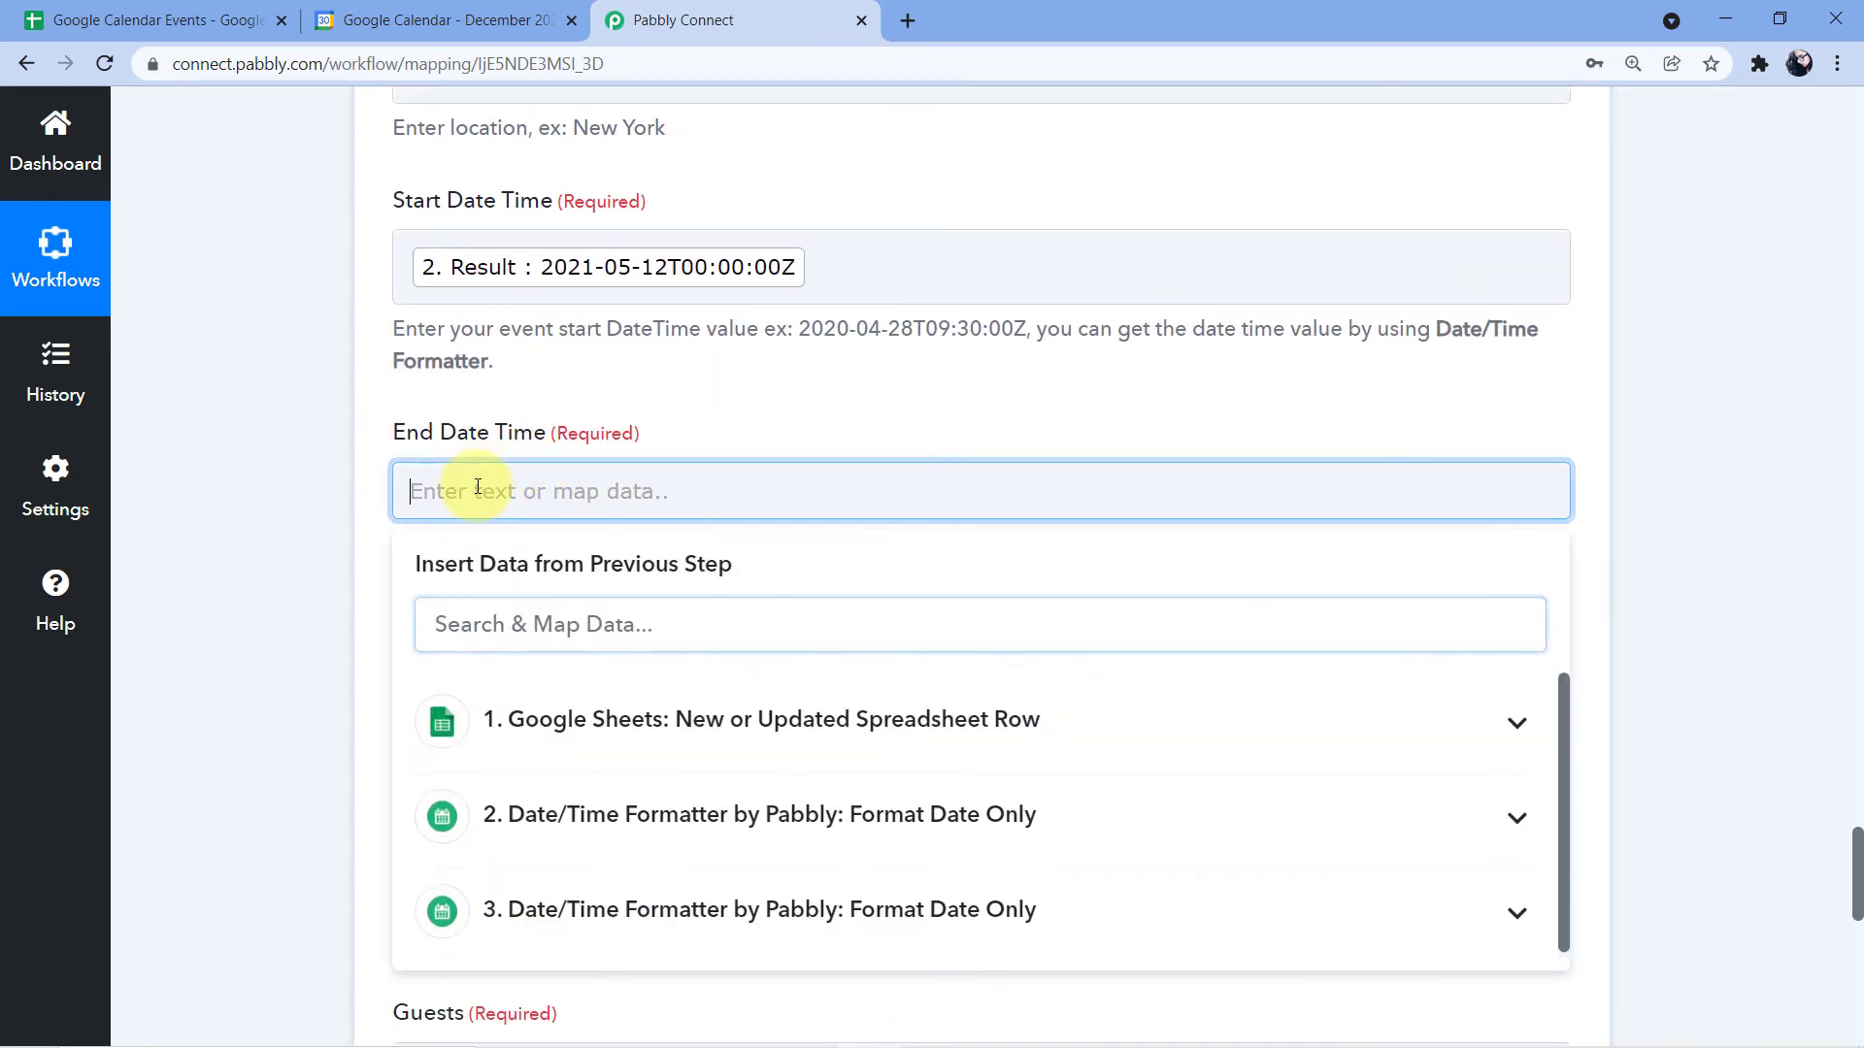
pyautogui.click(623, 913)
pyautogui.scroll(-1, 617, 909)
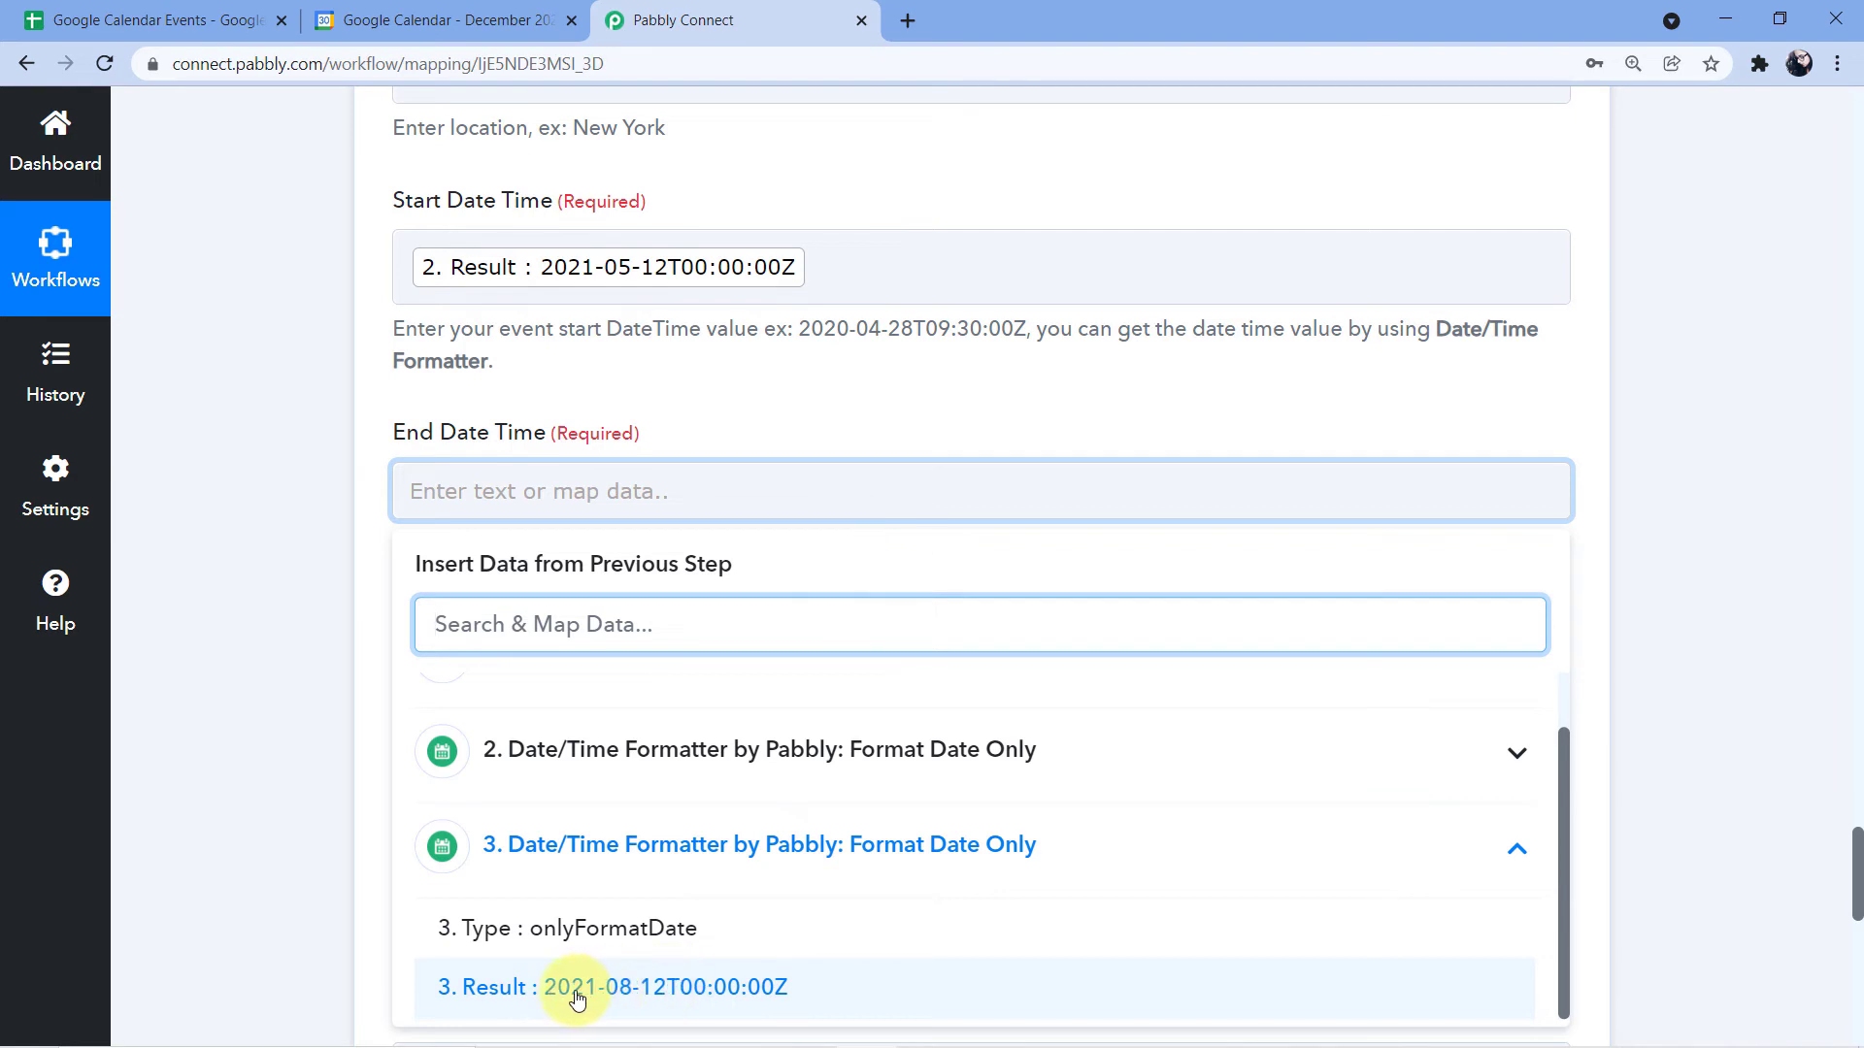
pyautogui.click(656, 988)
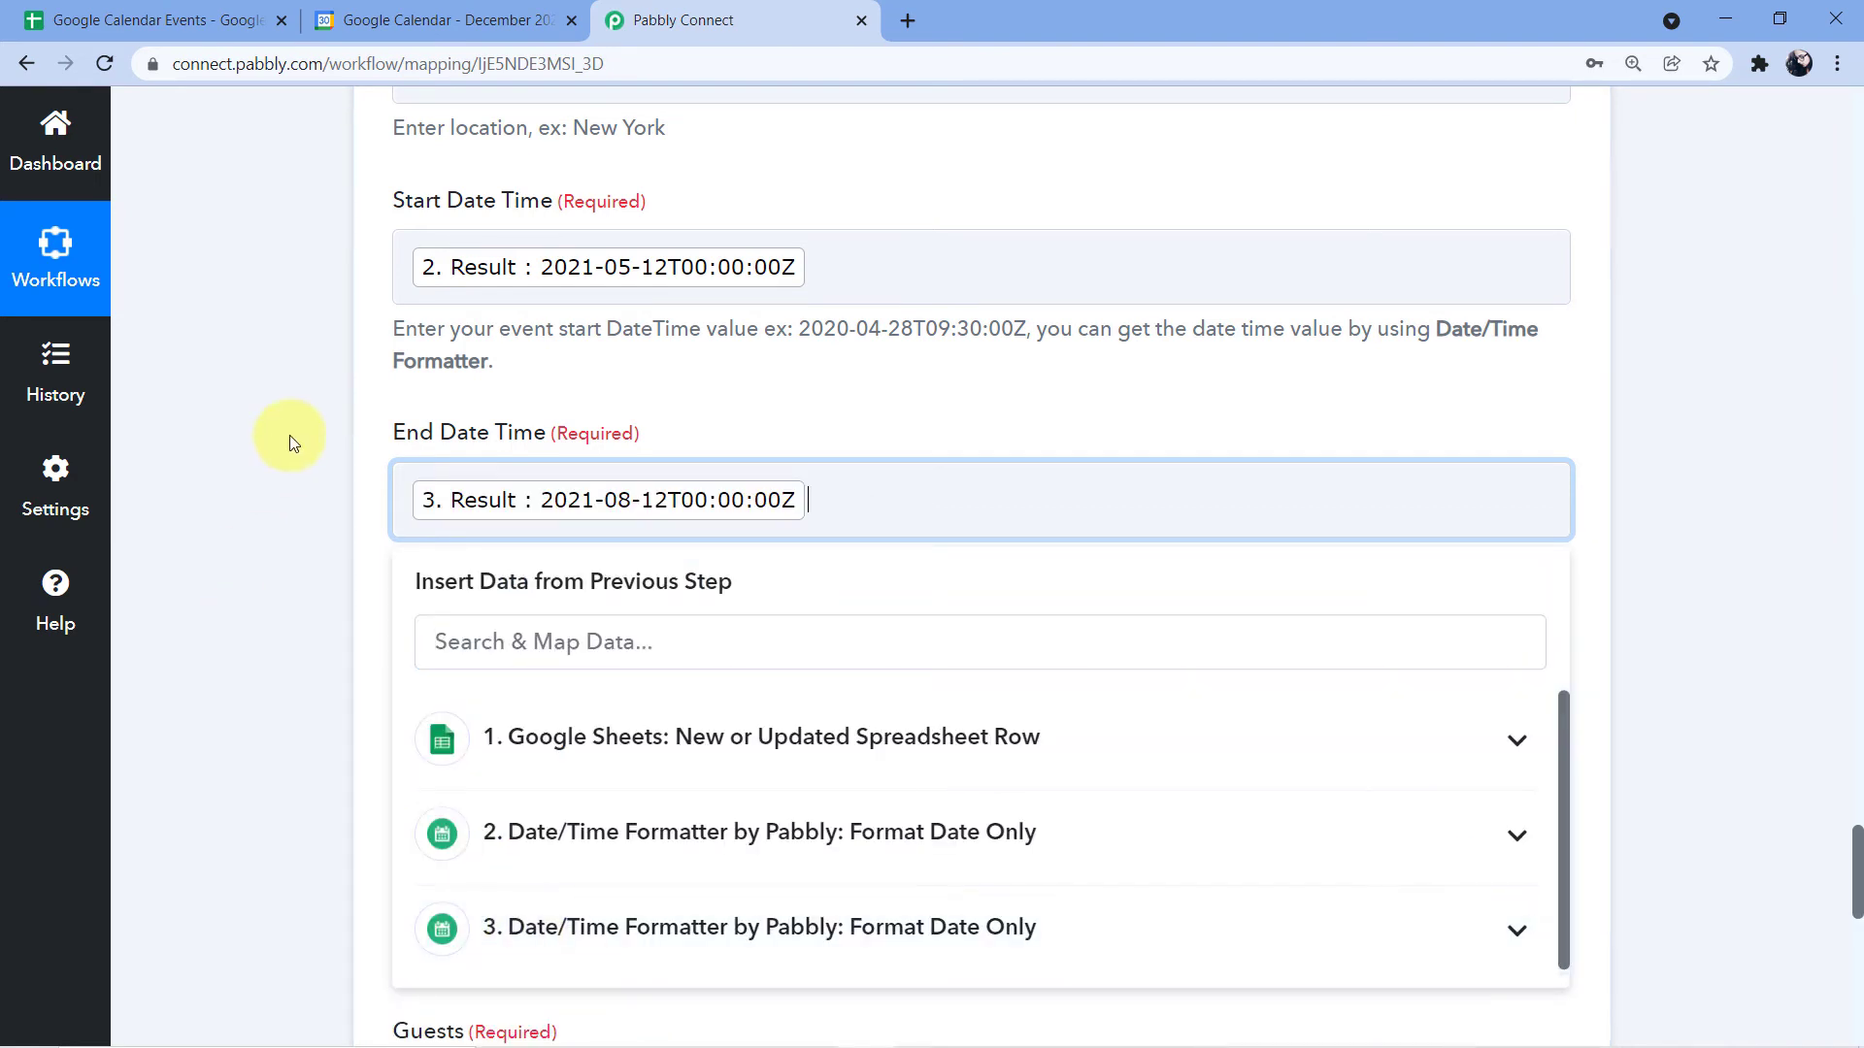
pyautogui.click(292, 435)
# Step: Check the time zone in the Google Calendar Events spreadsheet and set the event's Time Zone to Asia/Kolkata in Pabbly Connect
pyautogui.scroll(-1, 293, 435)
pyautogui.scroll(-2, 296, 417)
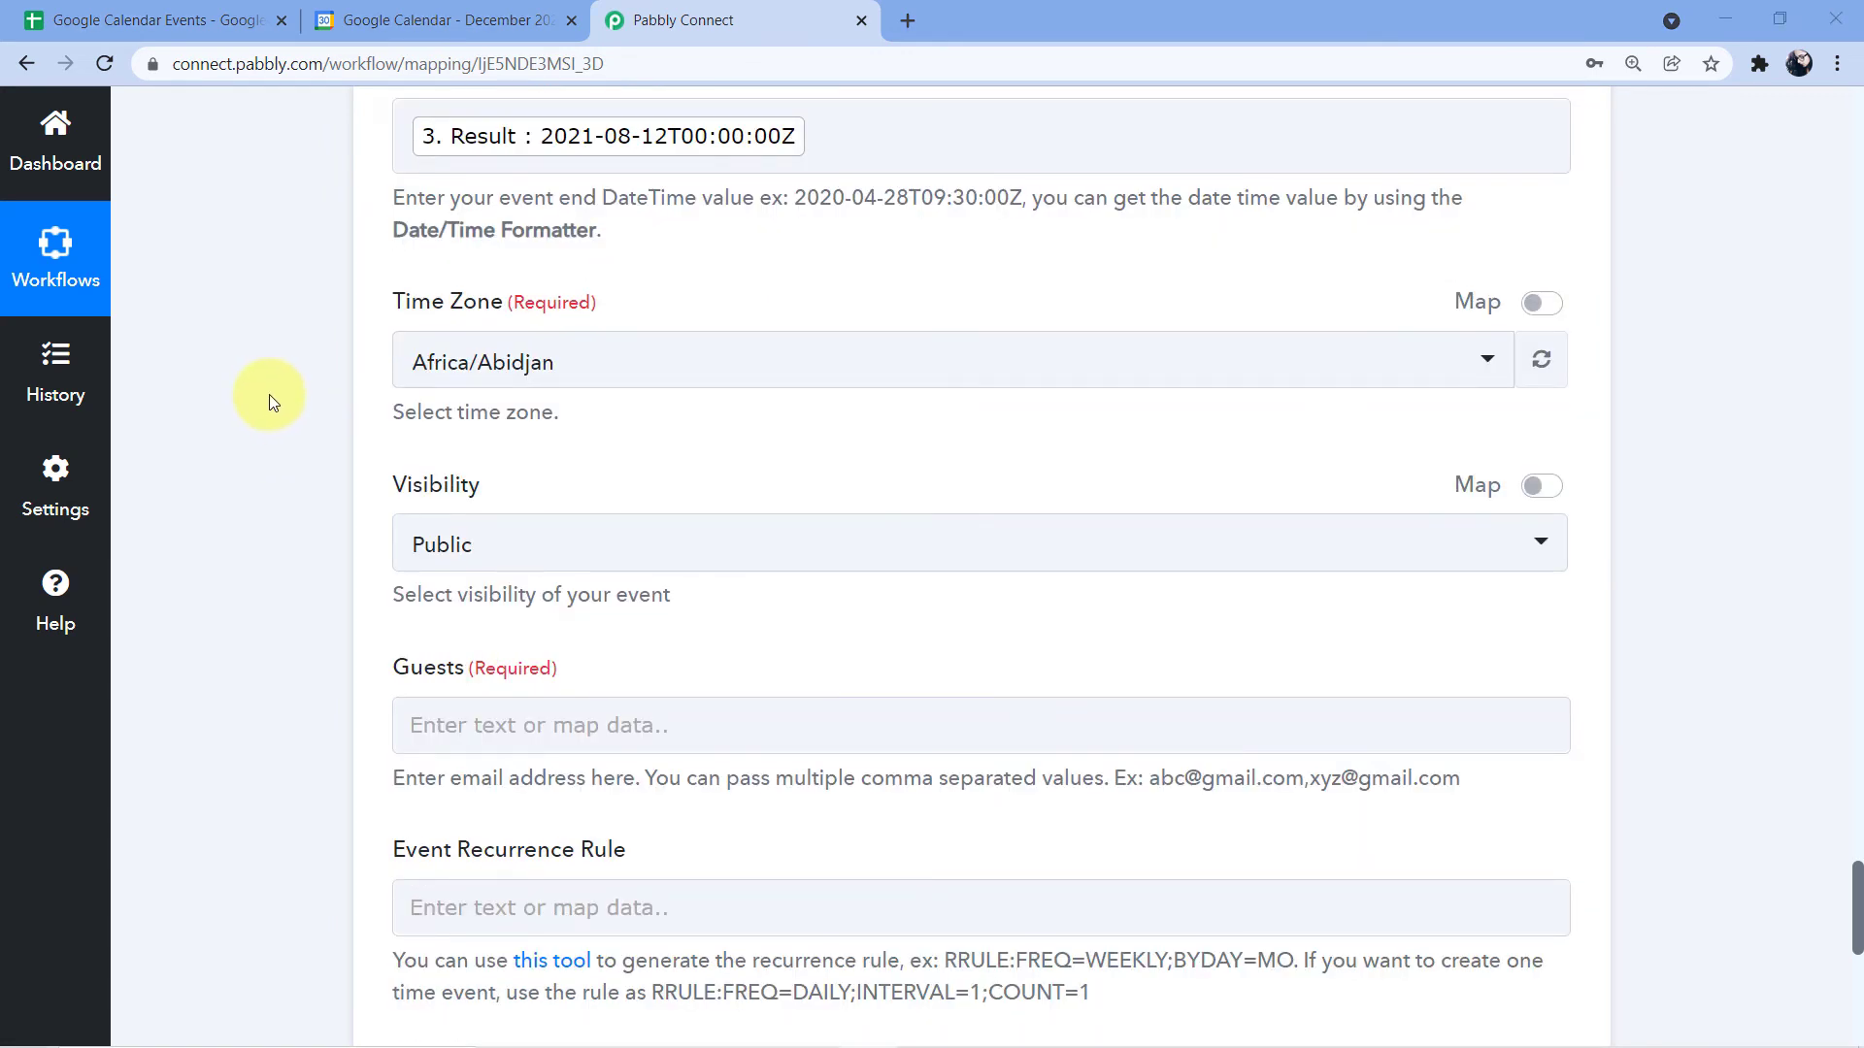
pyautogui.click(146, 20)
pyautogui.click(1262, 412)
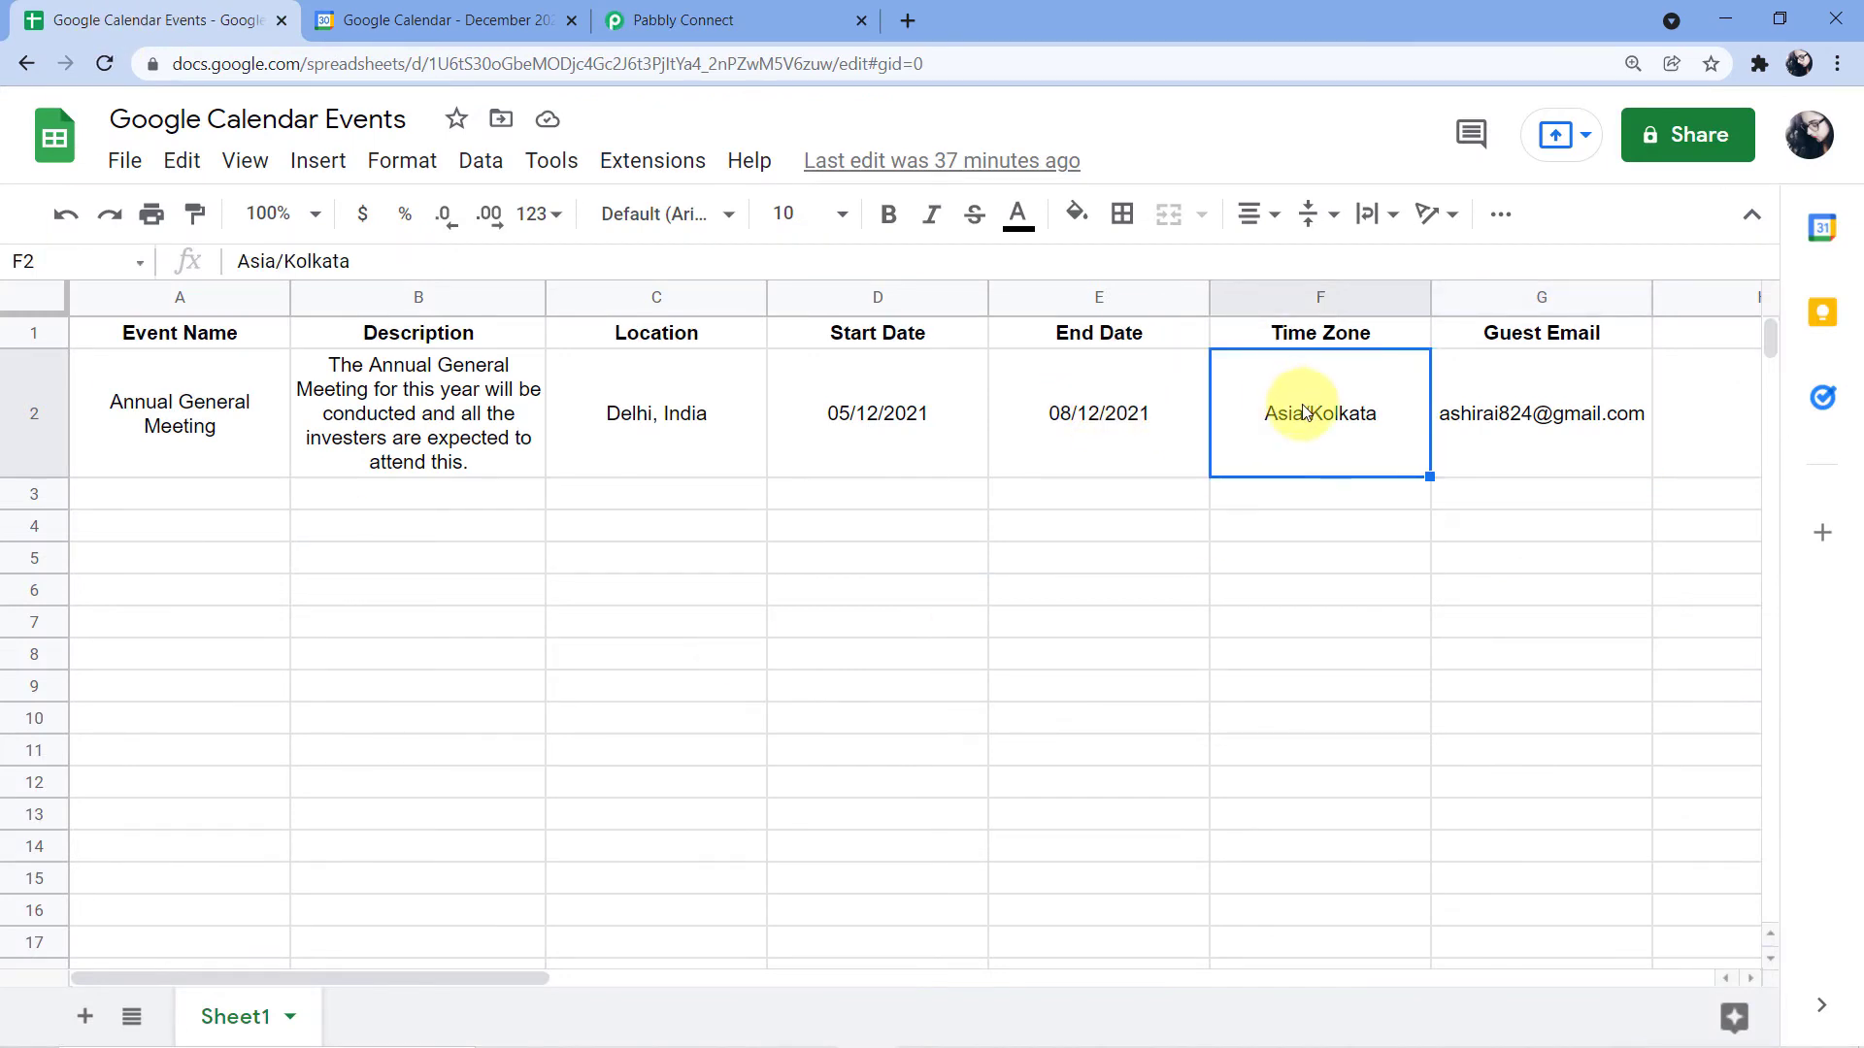
pyautogui.click(738, 22)
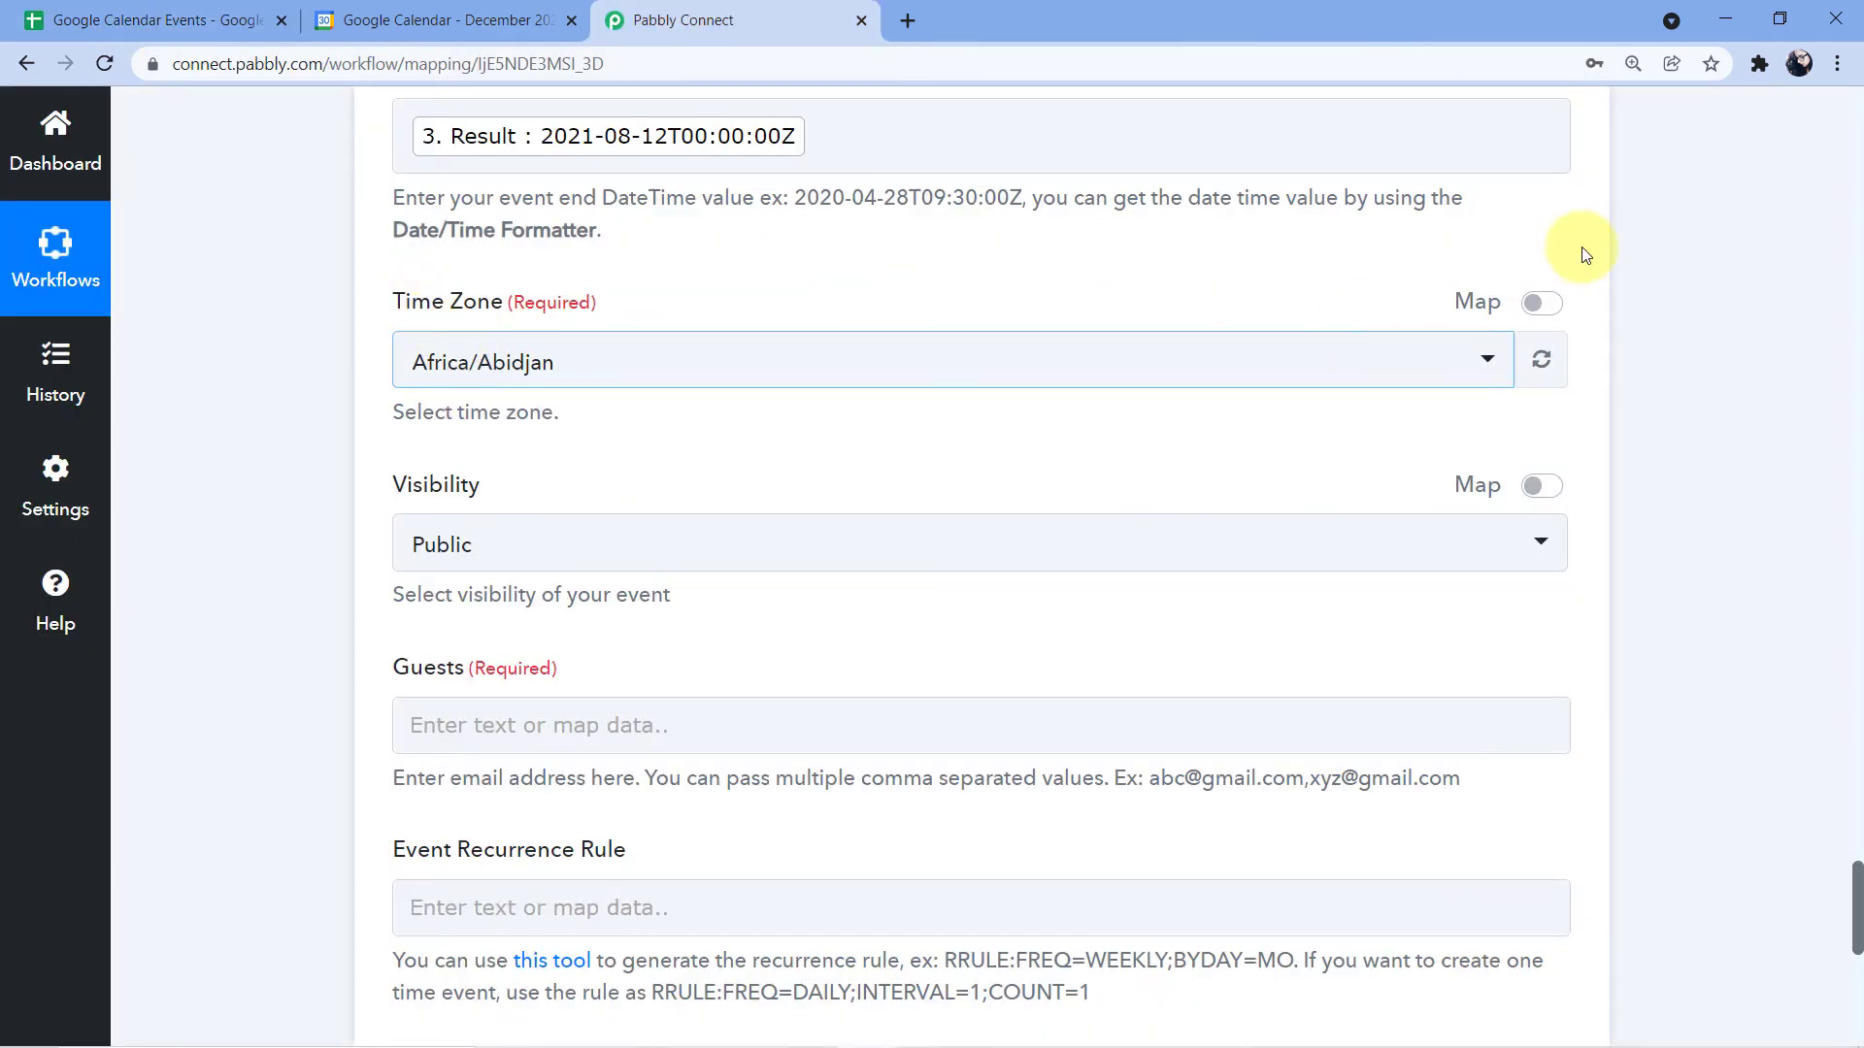
pyautogui.click(1536, 304)
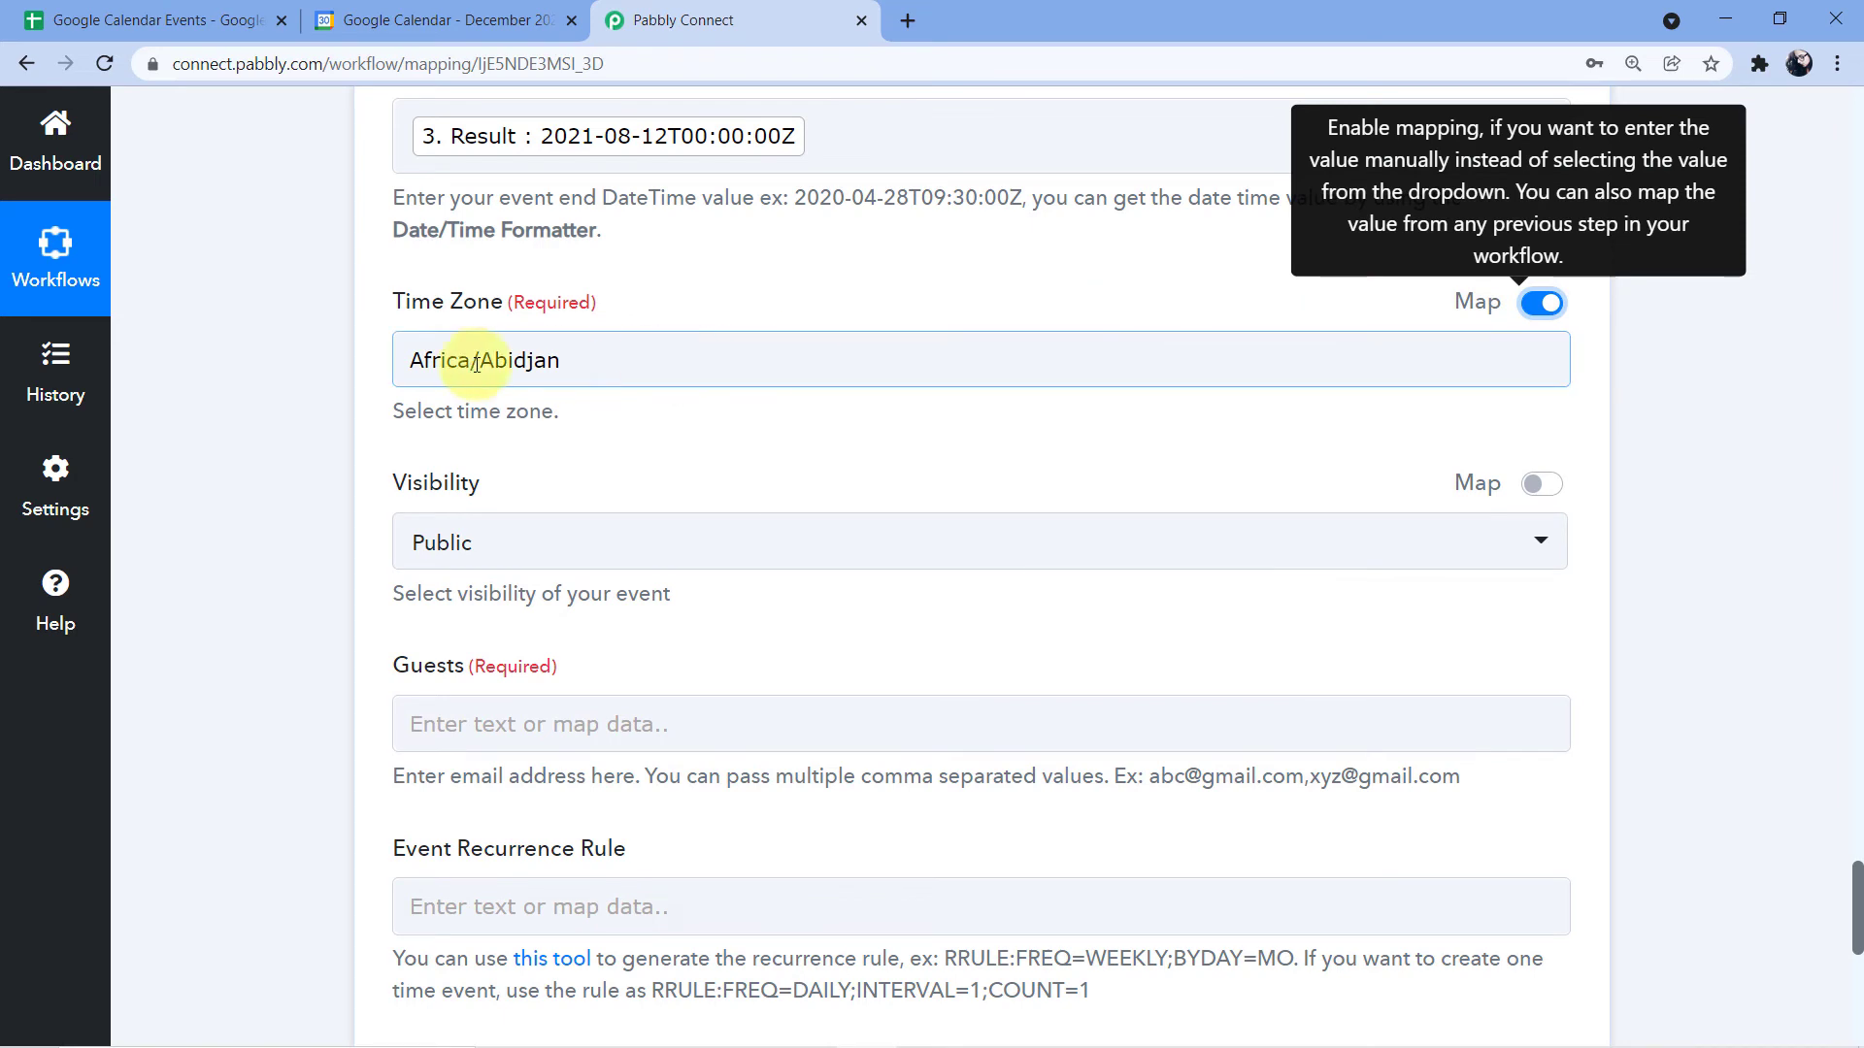
pyautogui.click(1542, 307)
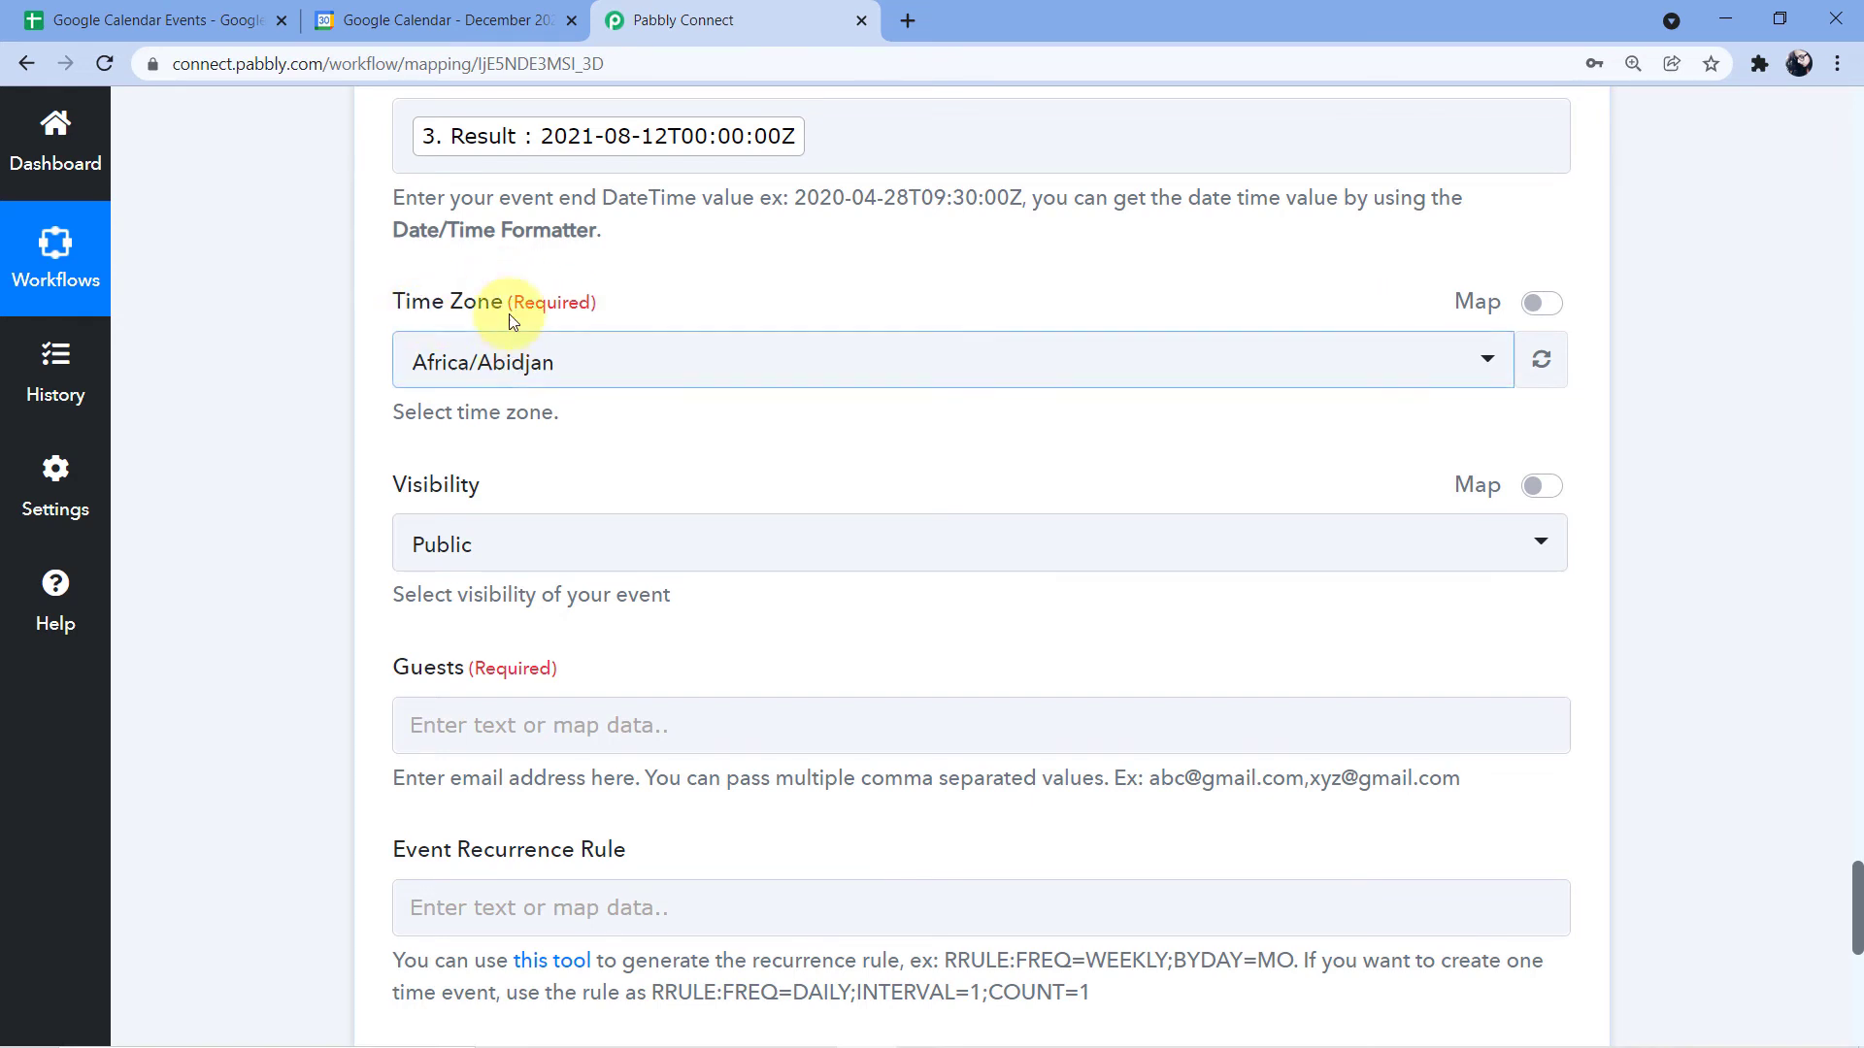
pyautogui.click(663, 370)
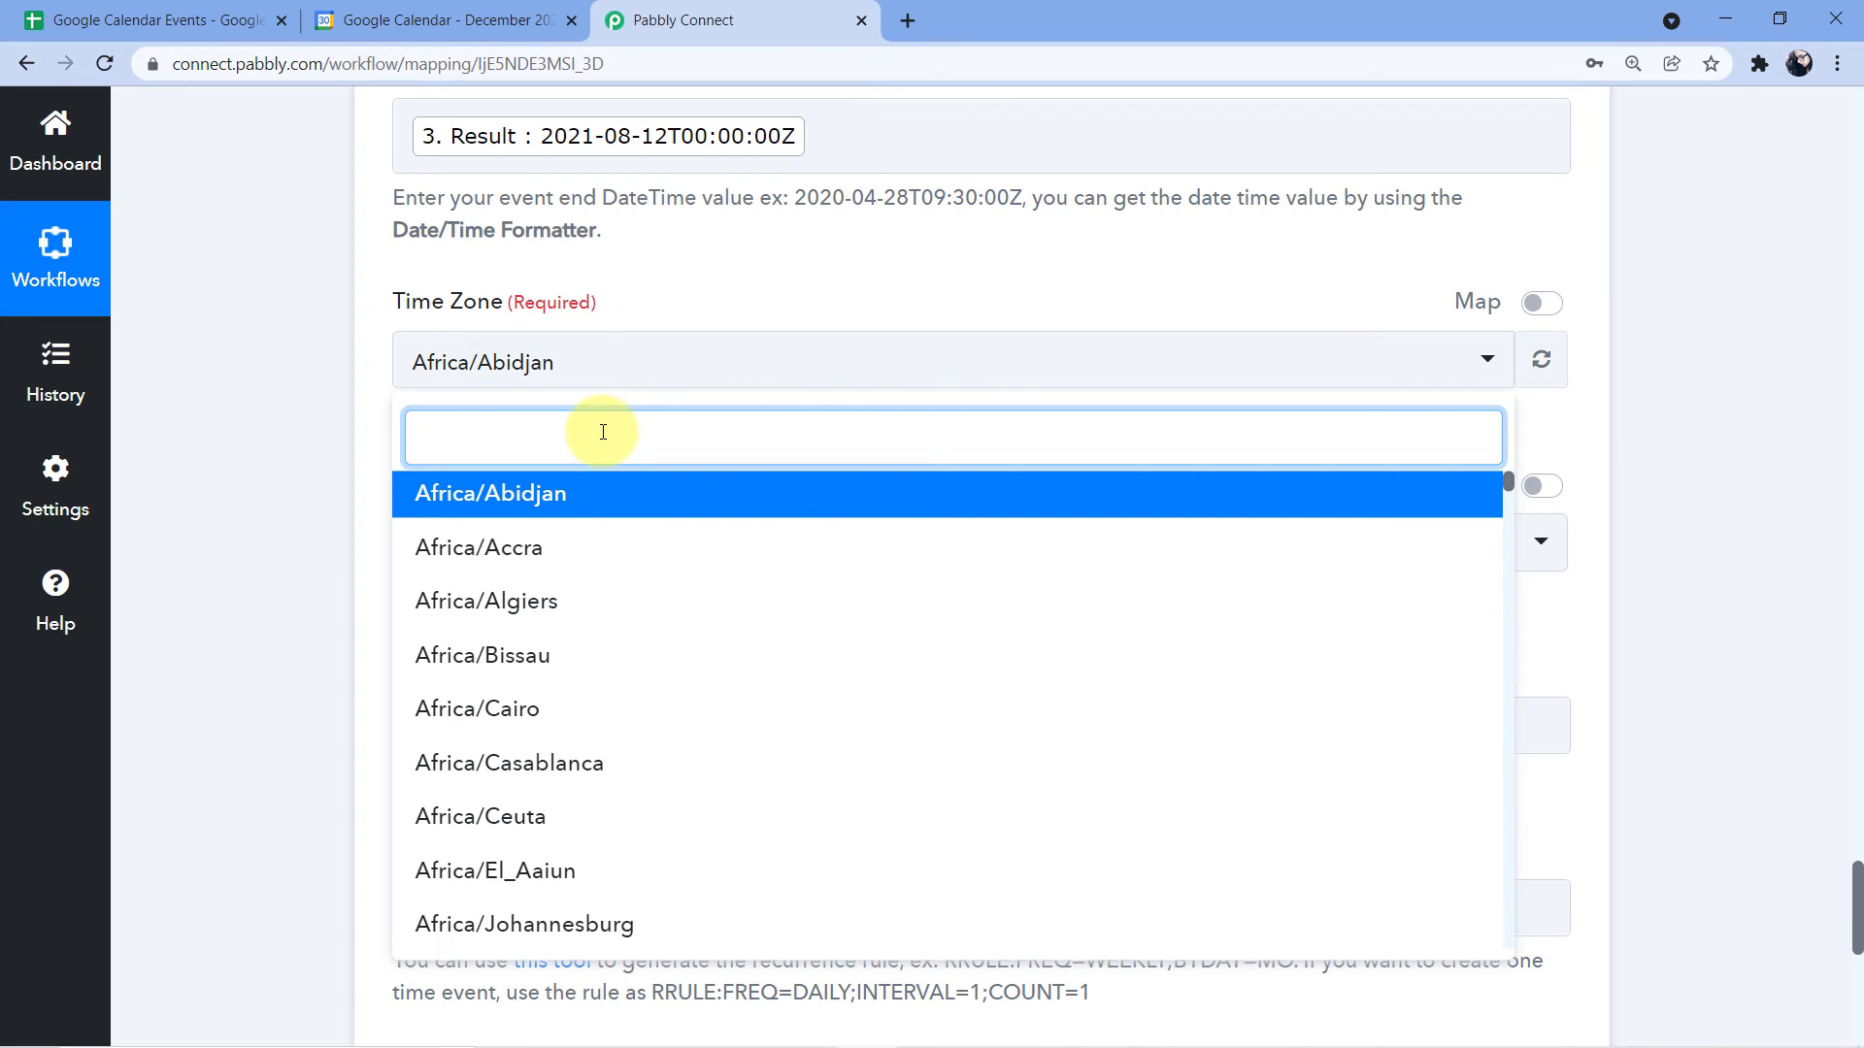
pyautogui.write('Kol')
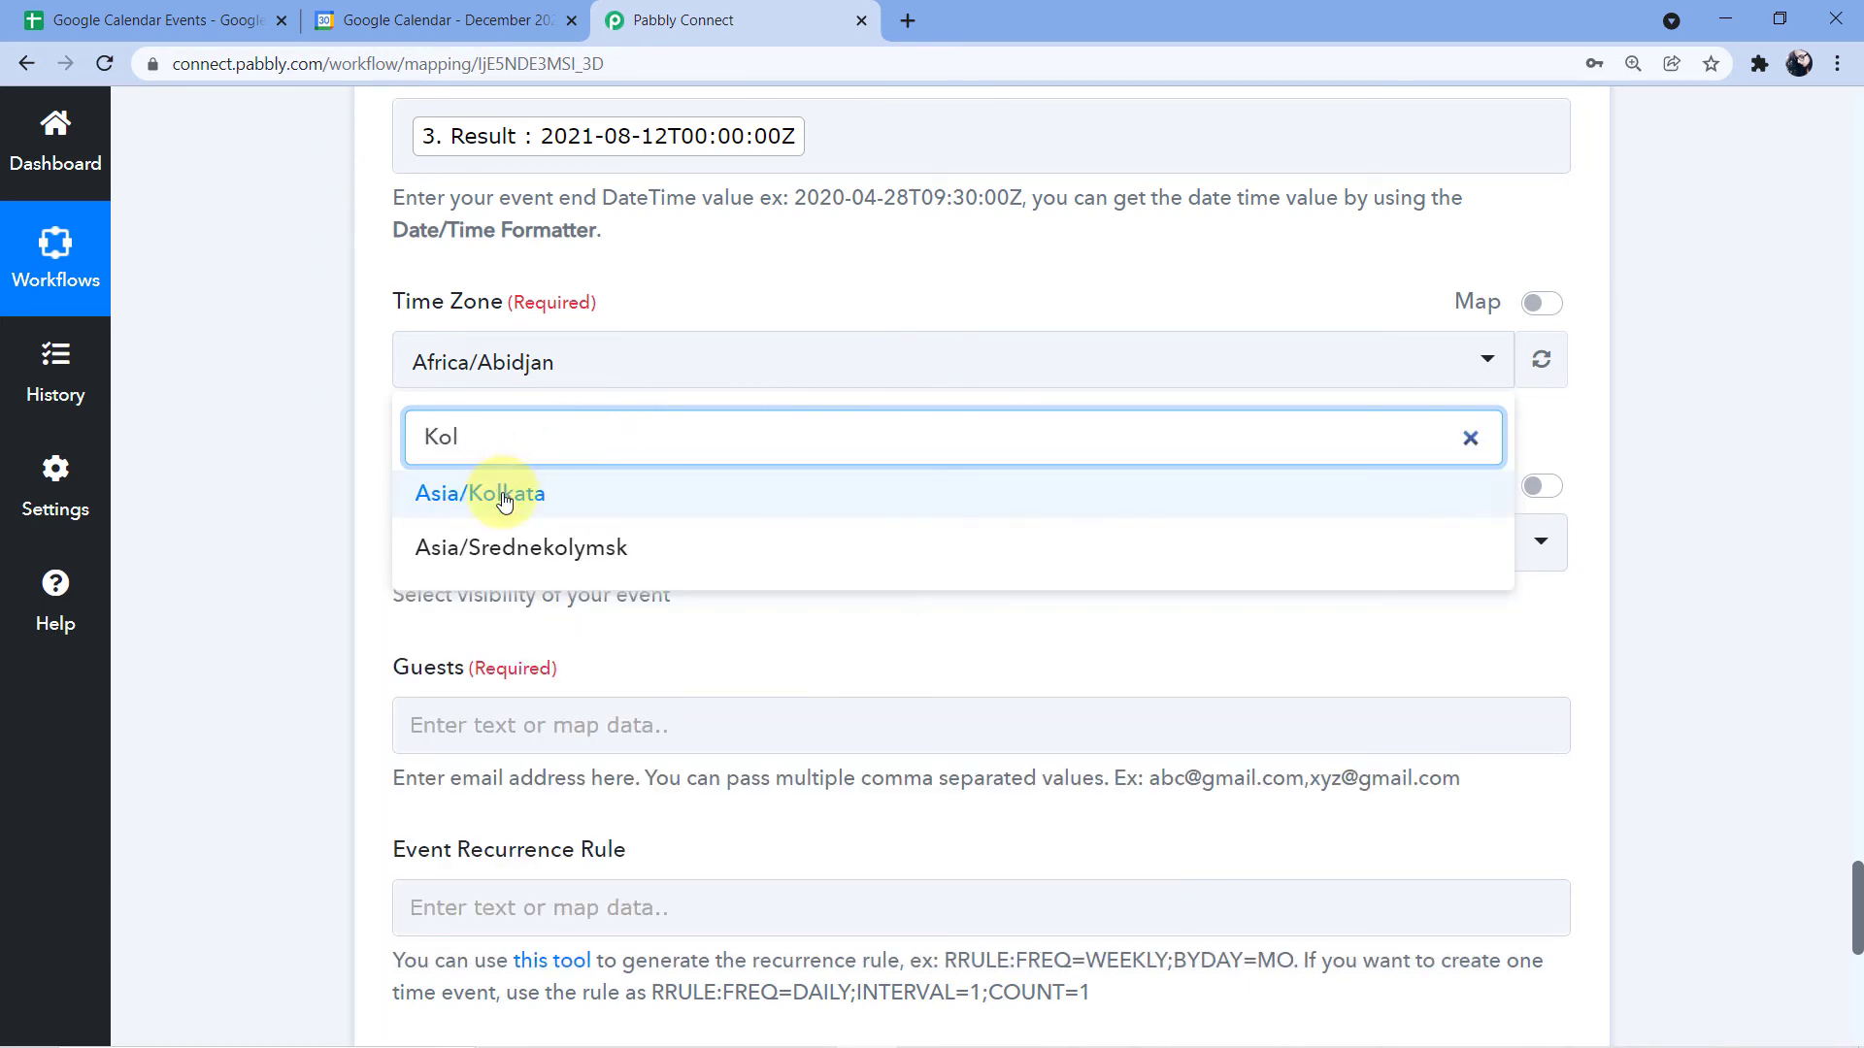
pyautogui.click(503, 495)
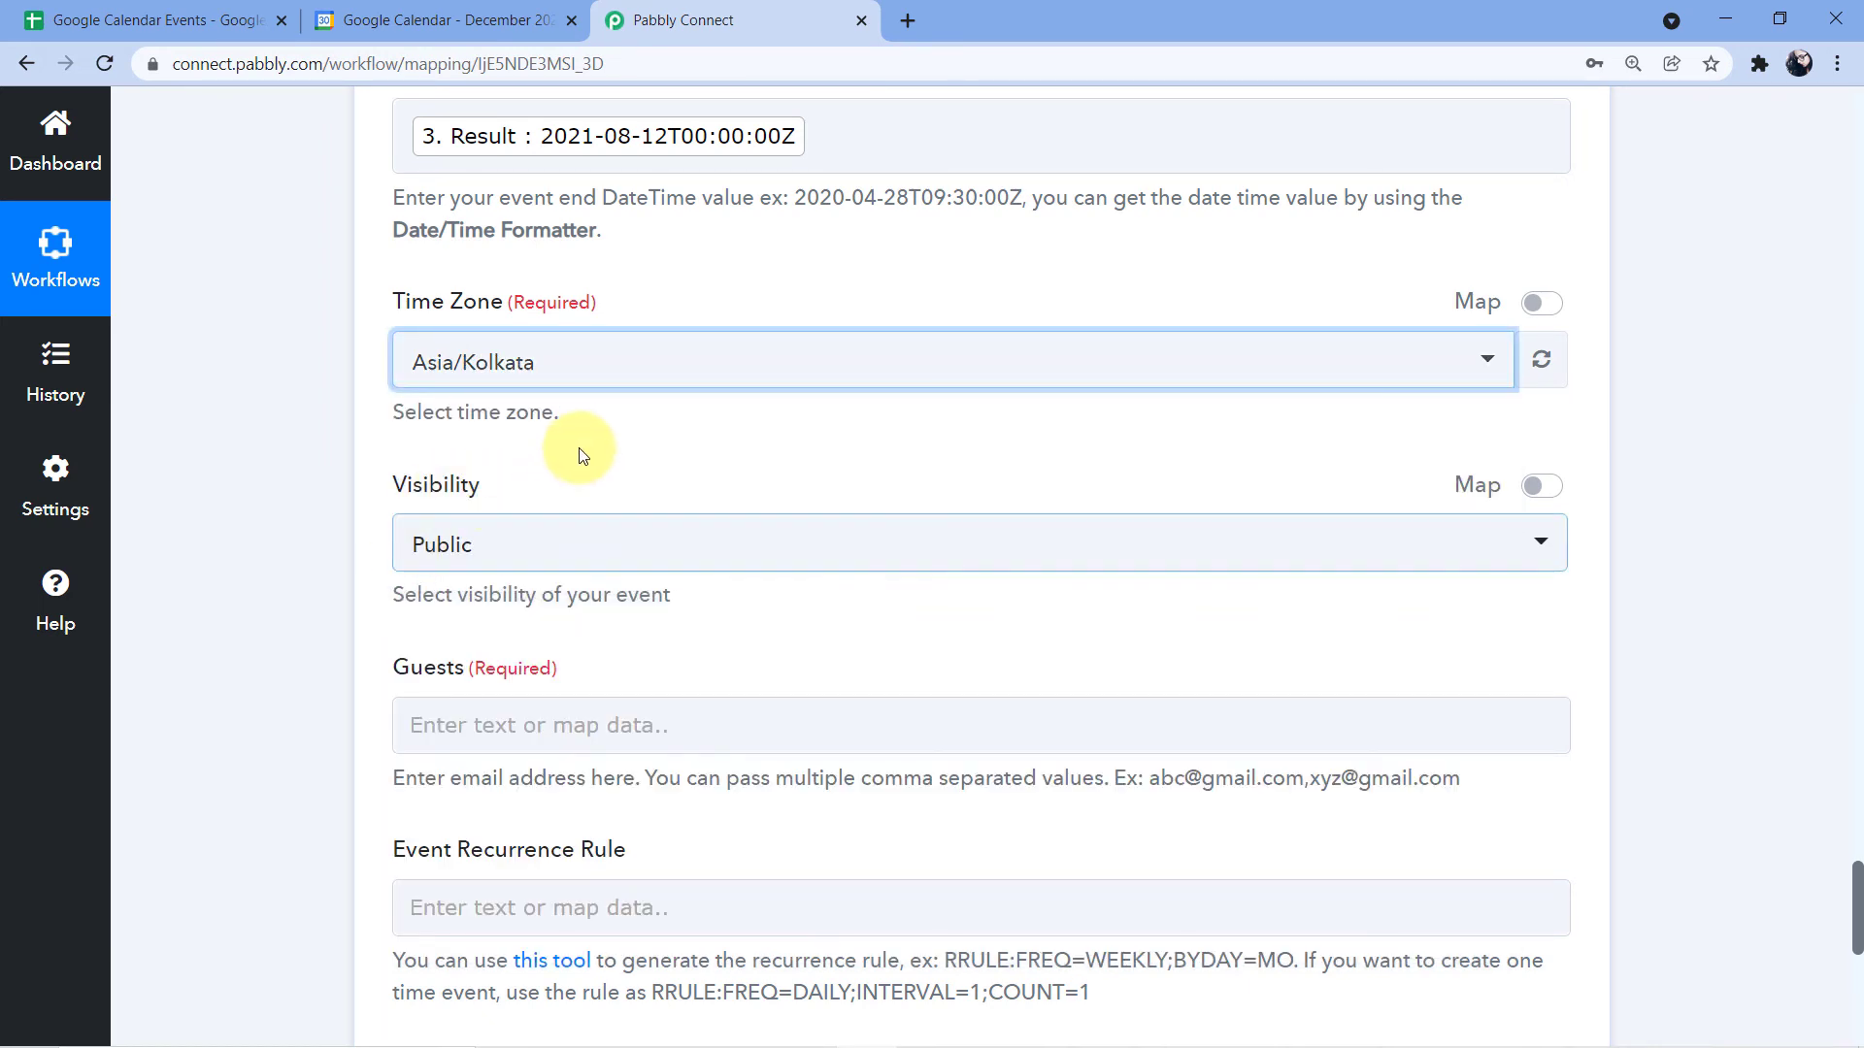
# Step: Review the event's Visibility options and choose Public
pyautogui.scroll(-1, 578, 451)
pyautogui.scroll(-2, 581, 455)
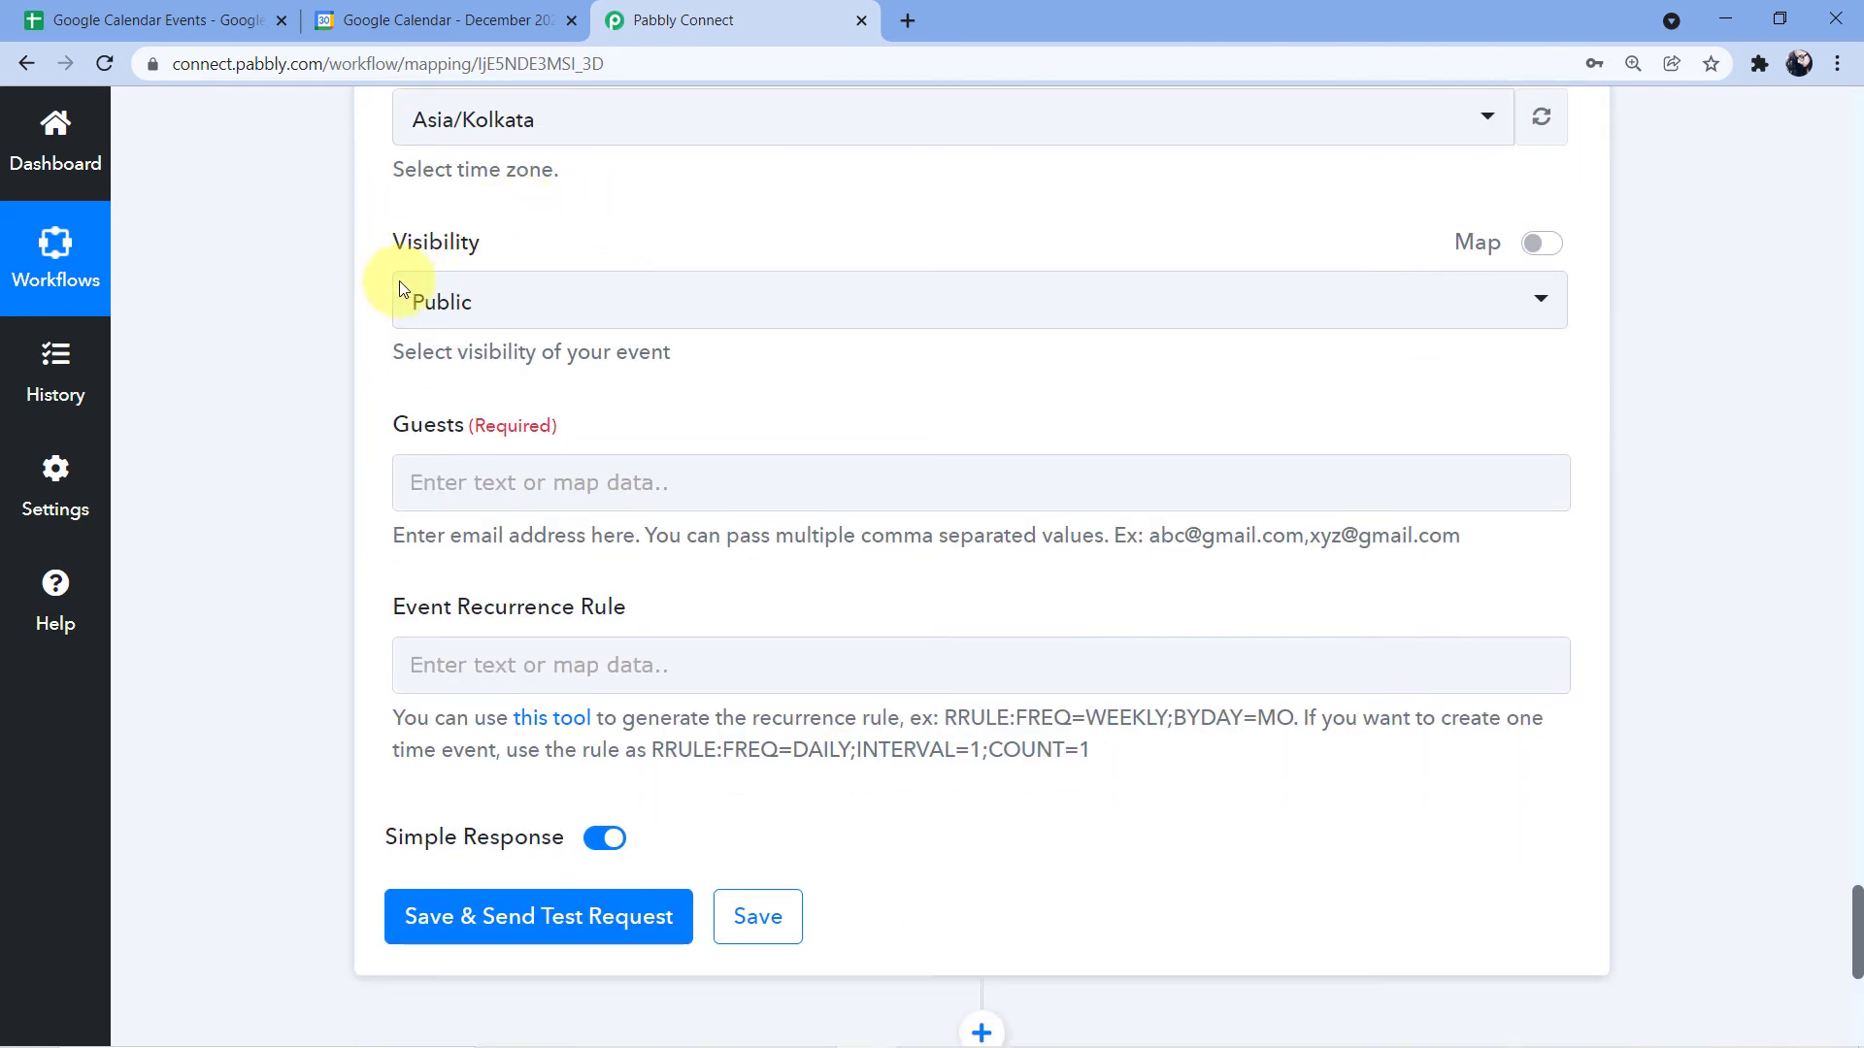
pyautogui.click(557, 312)
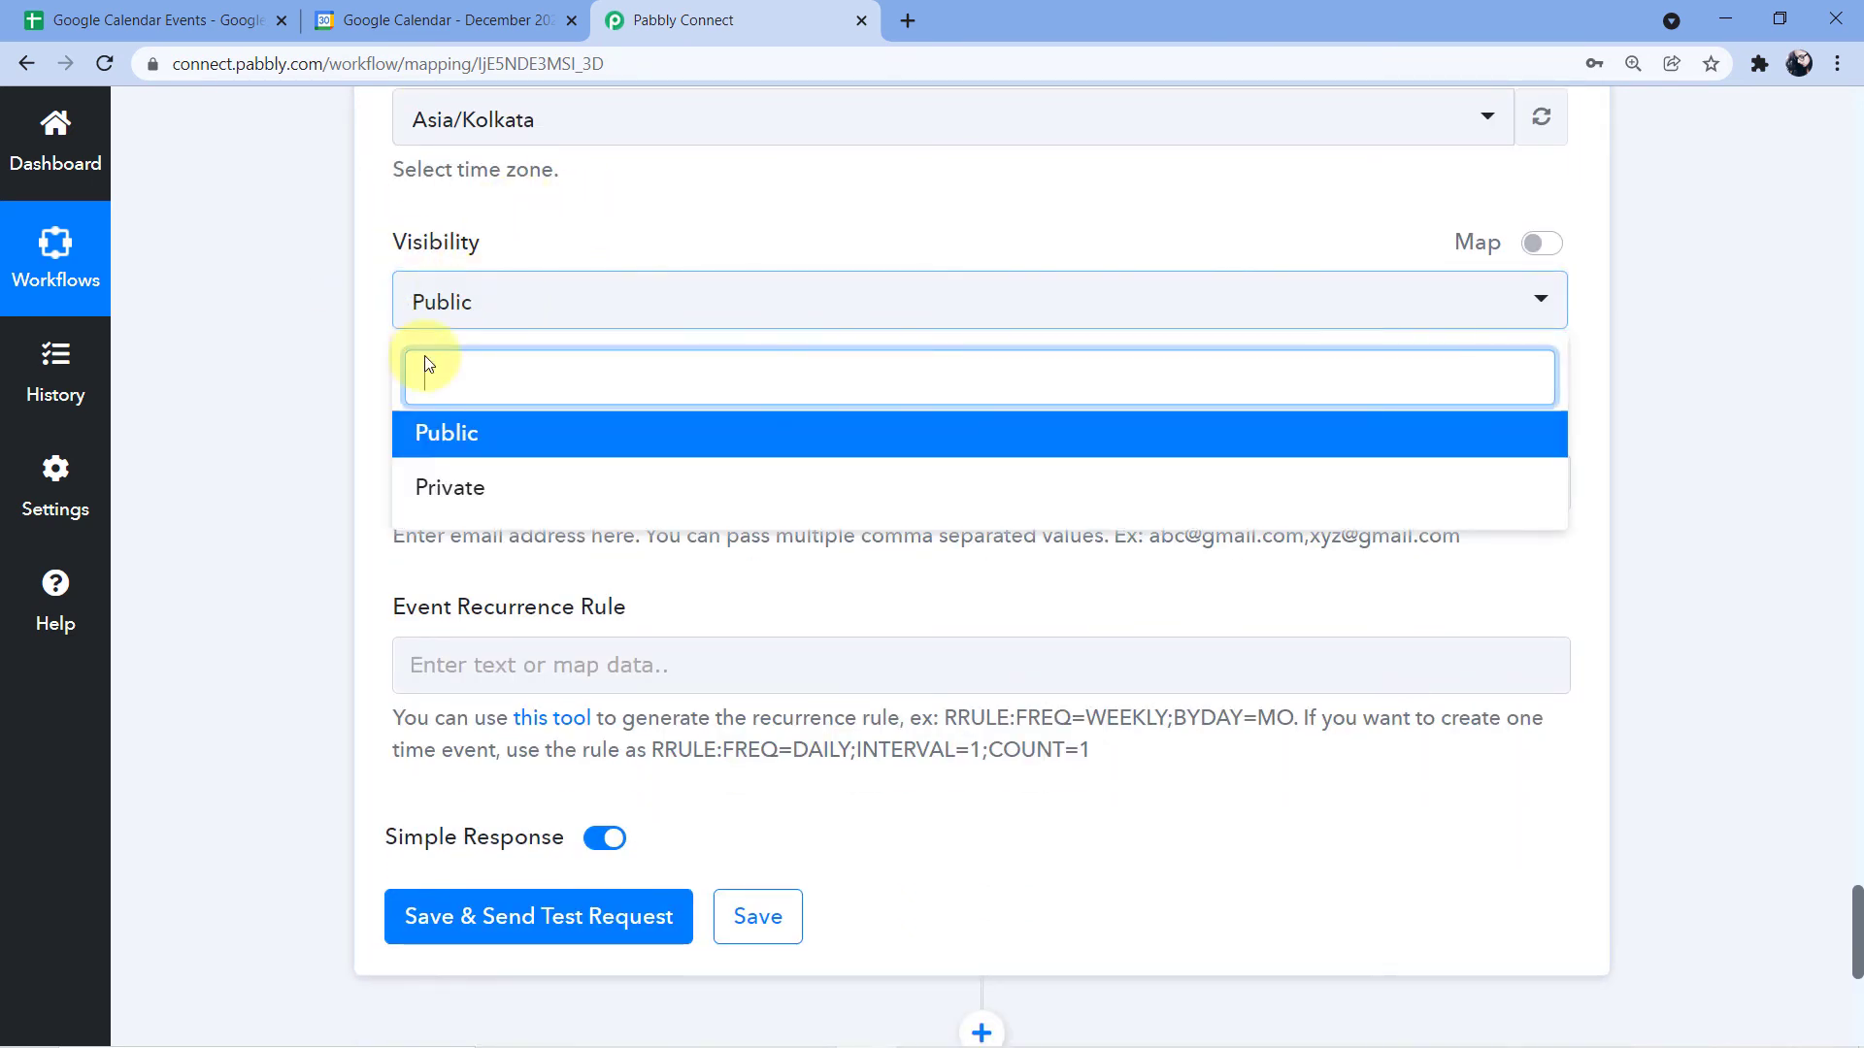
pyautogui.click(479, 442)
# Step: Map the event's Guests to the Guest Email value from the step 1 Google Sheets row
pyautogui.scroll(-1, 524, 209)
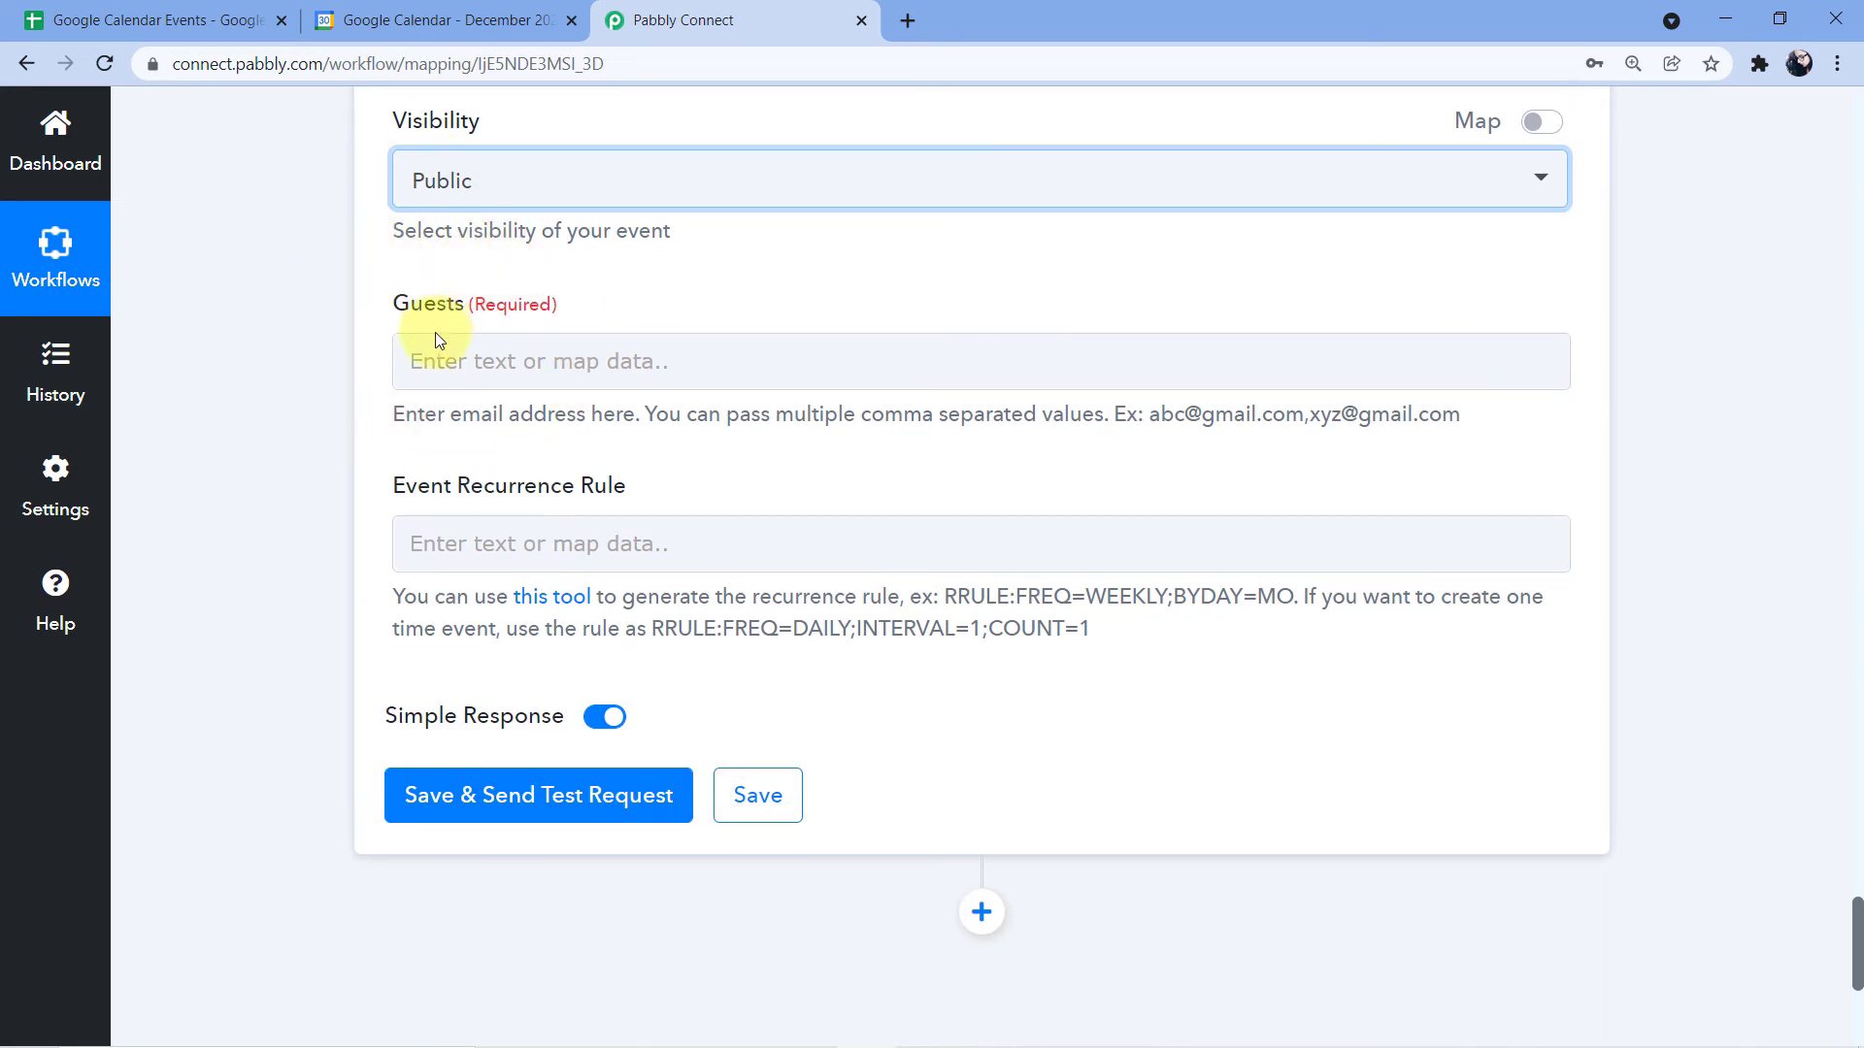
pyautogui.click(437, 357)
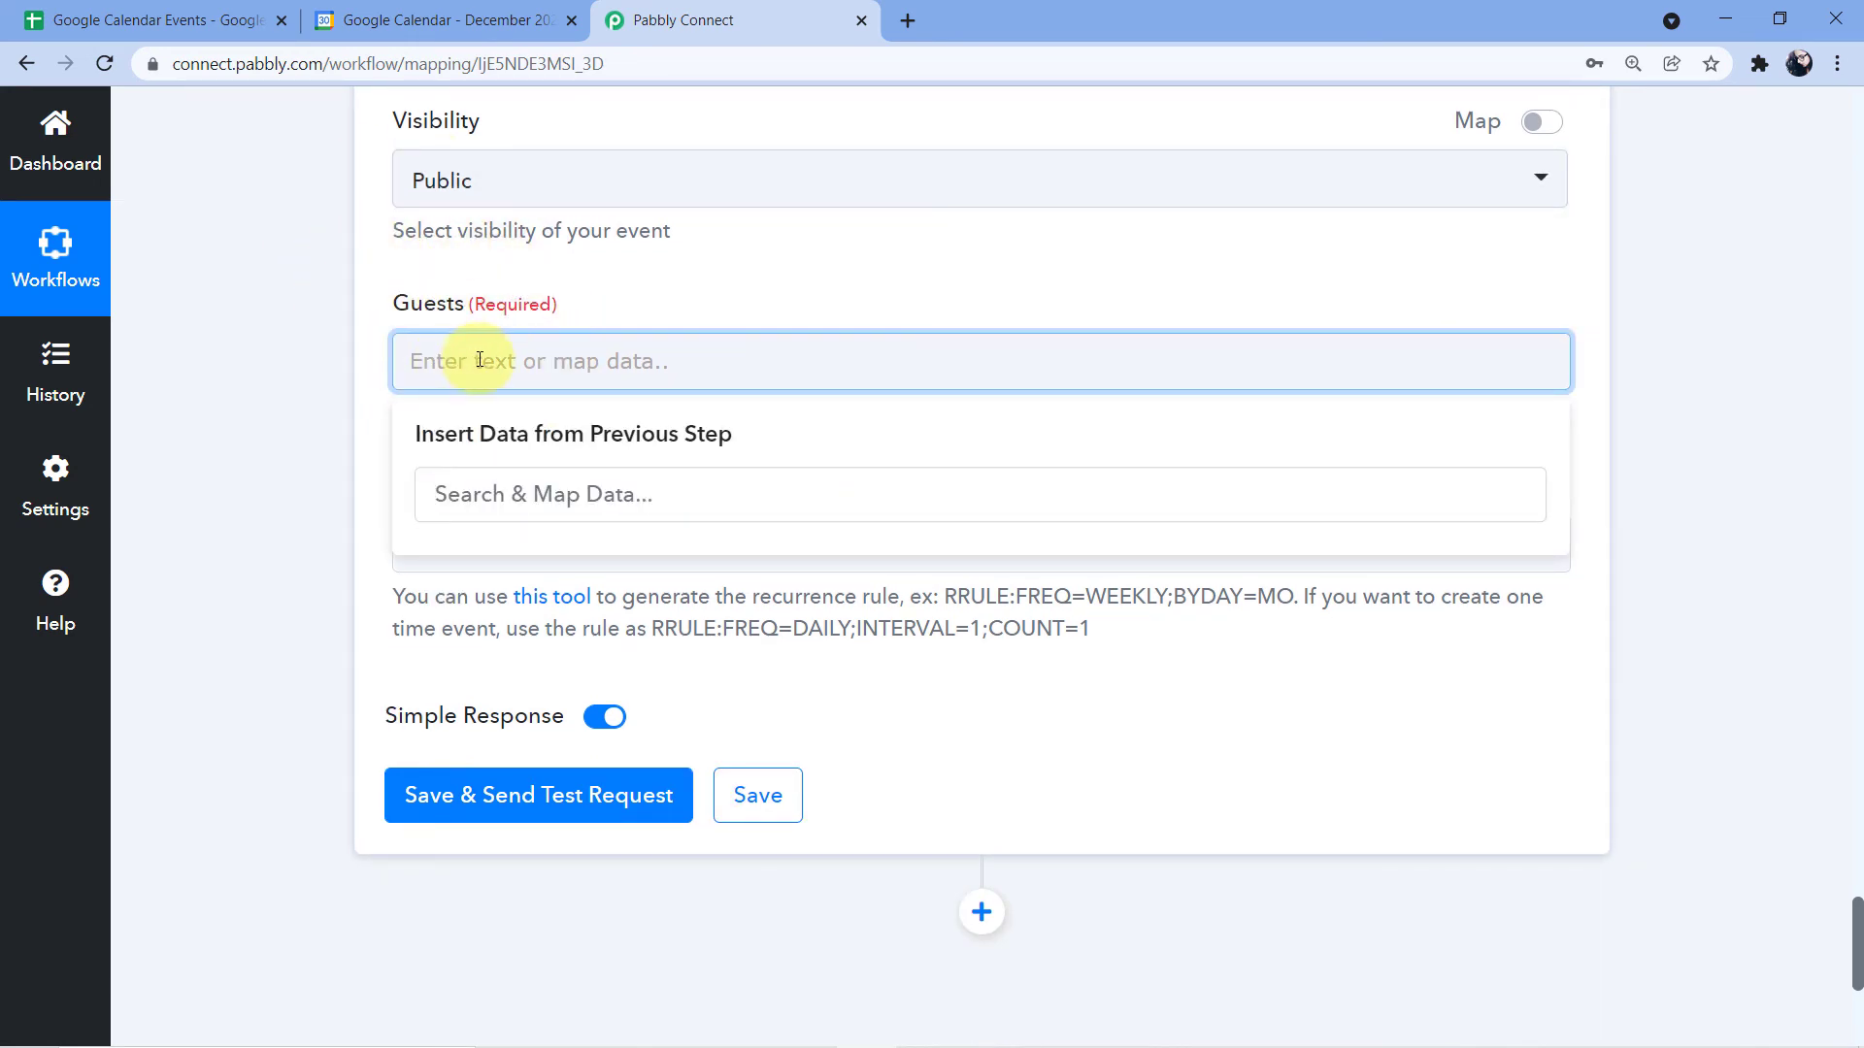
pyautogui.click(479, 360)
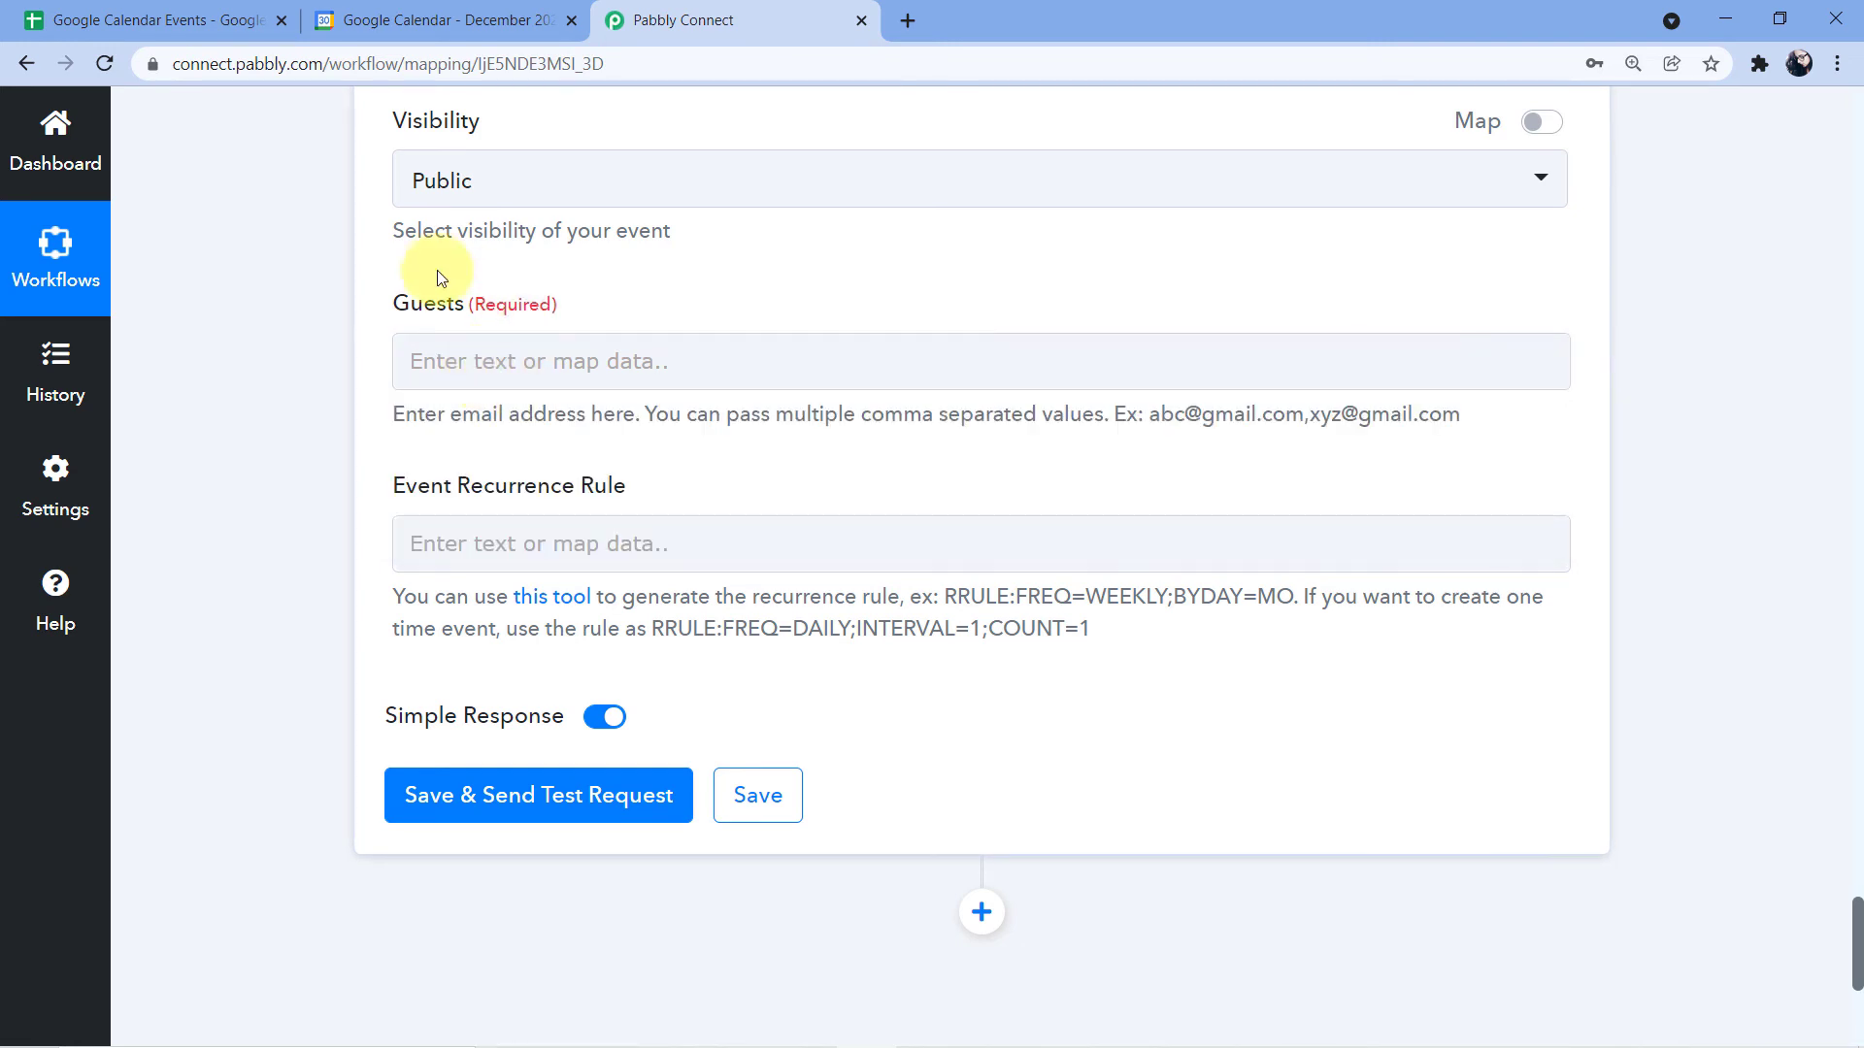
pyautogui.click(512, 360)
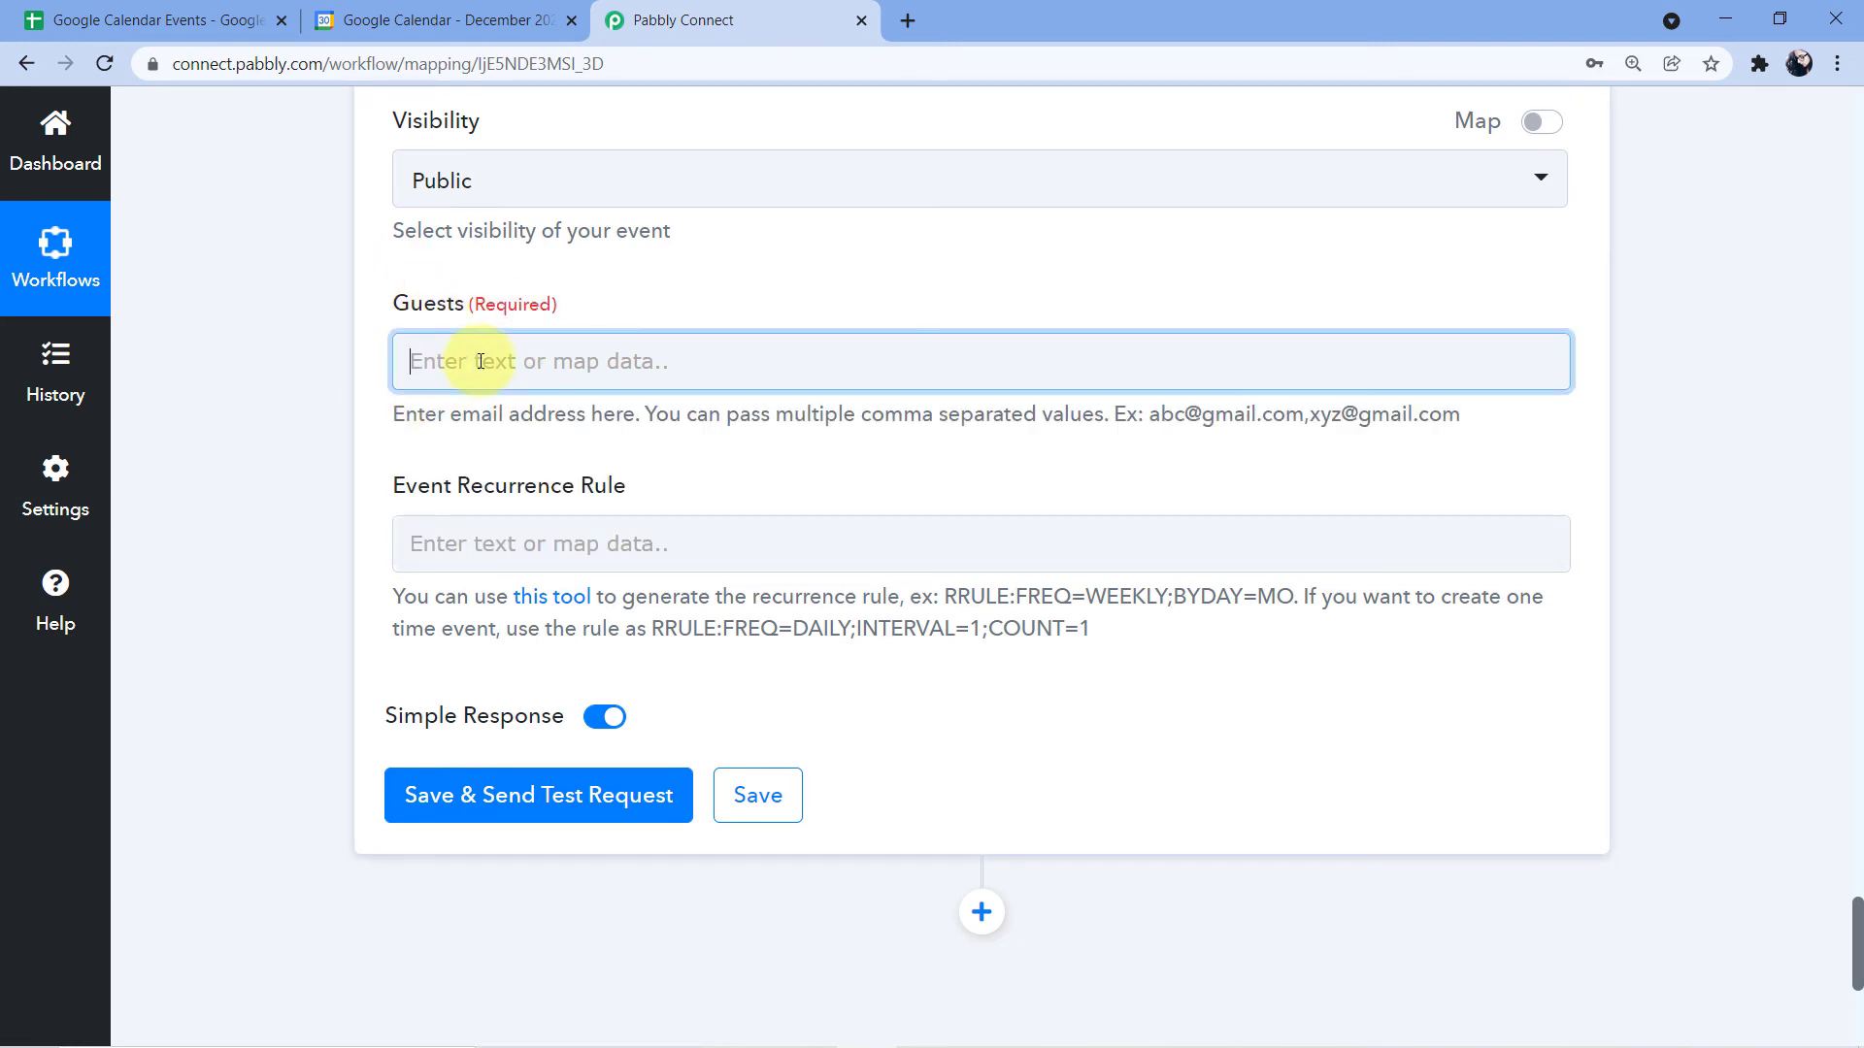
pyautogui.click(612, 469)
pyautogui.scroll(-3, 675, 636)
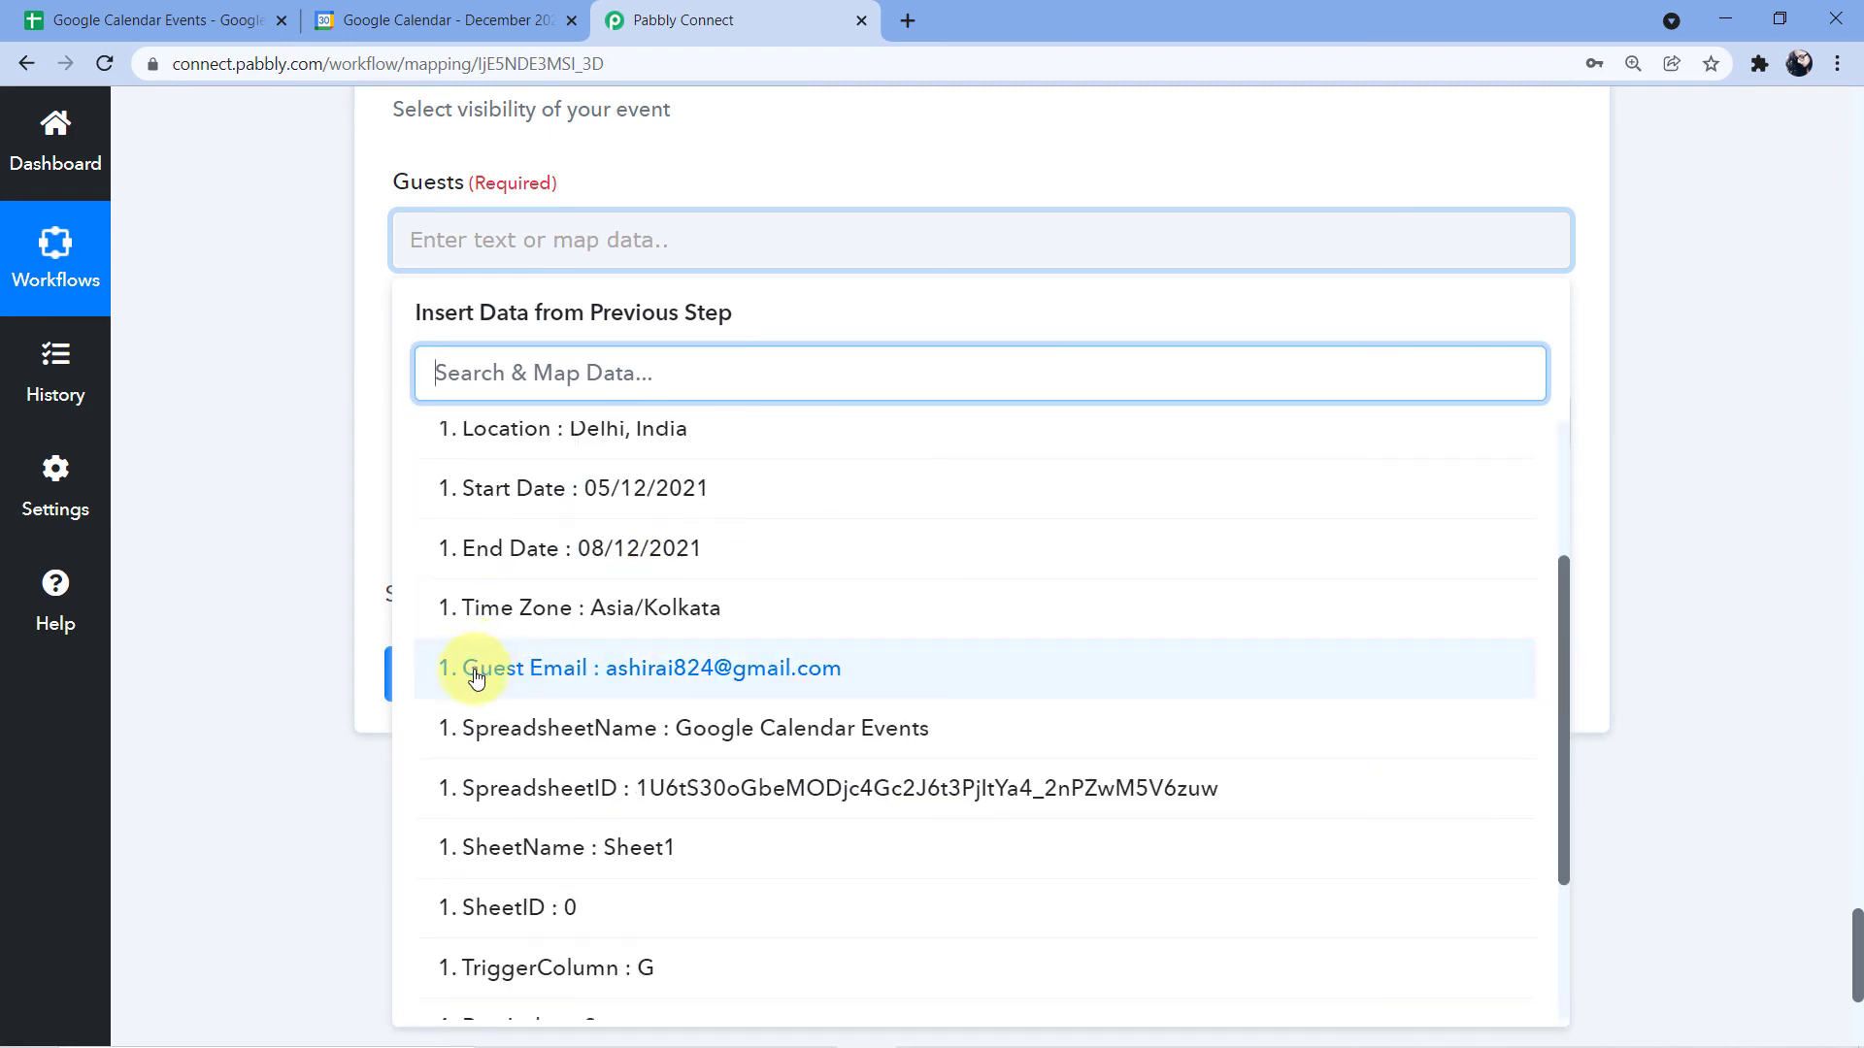
pyautogui.click(583, 670)
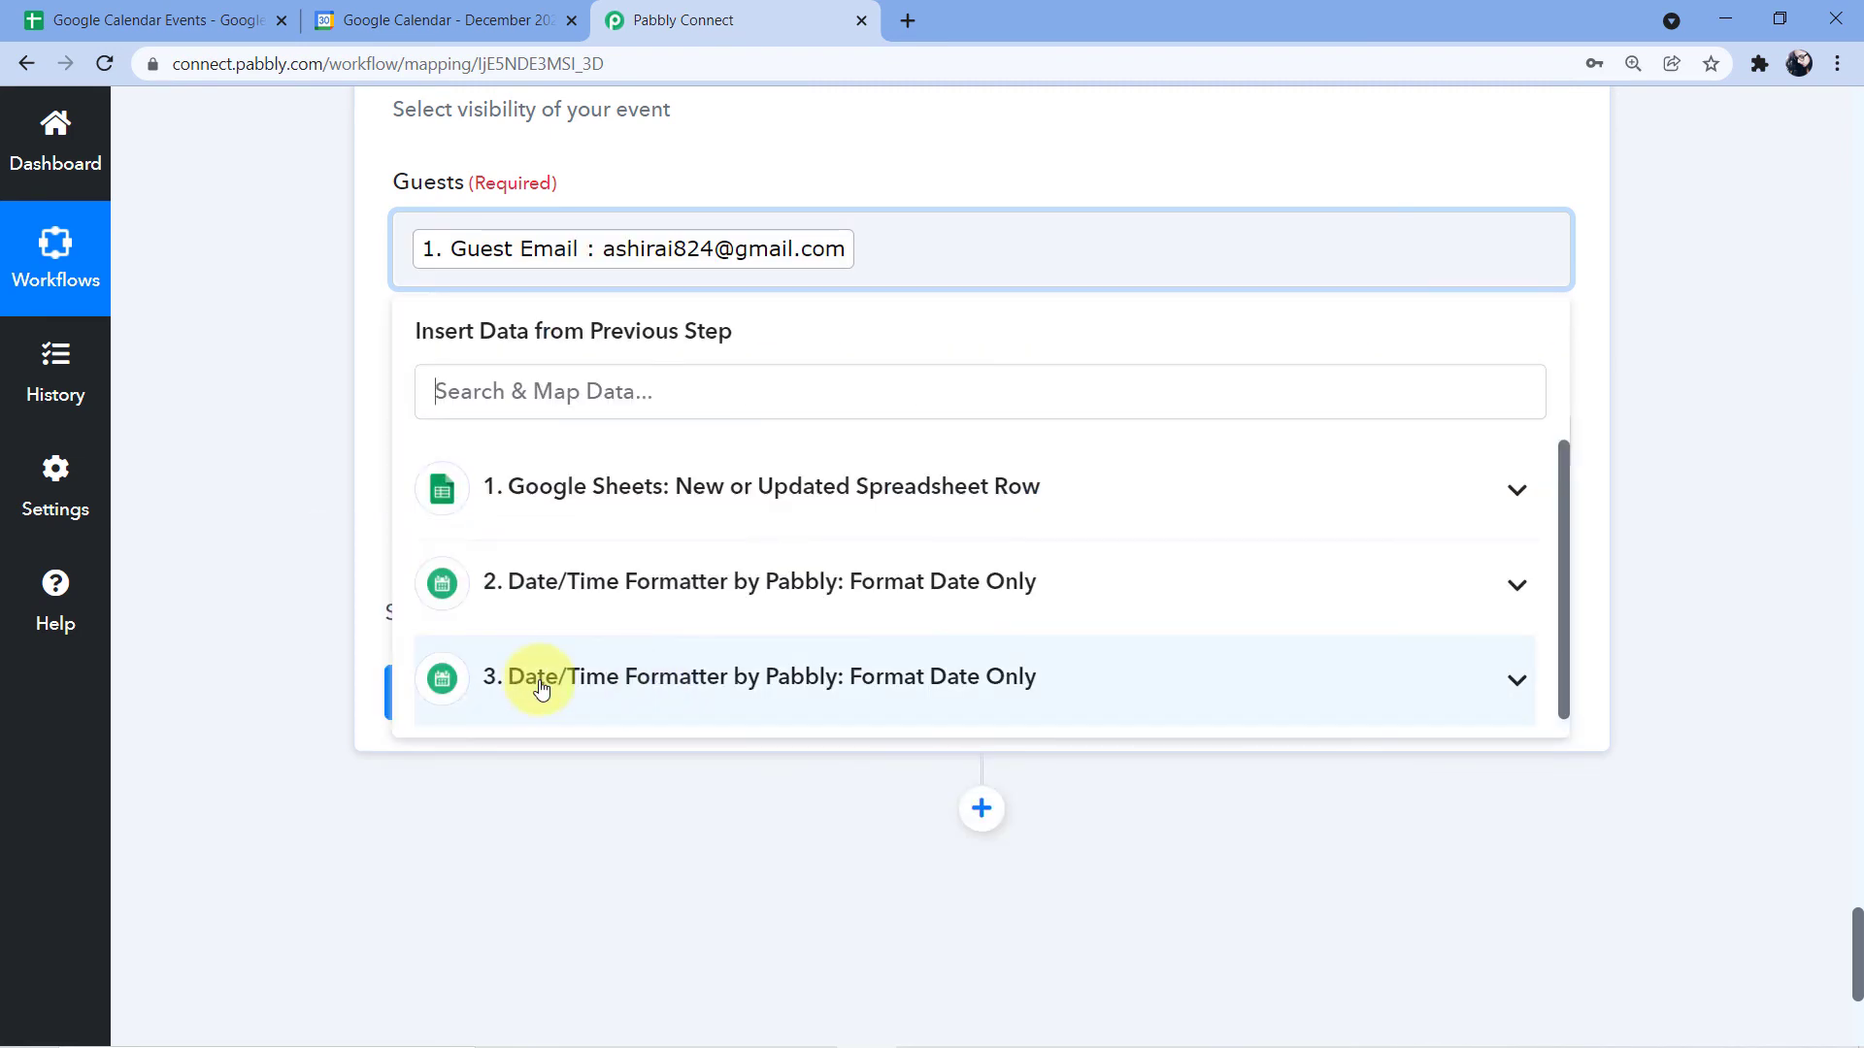
pyautogui.click(350, 334)
# Step: Open the linked RRULE generator tool, examine its repeat and end options, and return to Pabbly Connect
pyautogui.scroll(1, 350, 400)
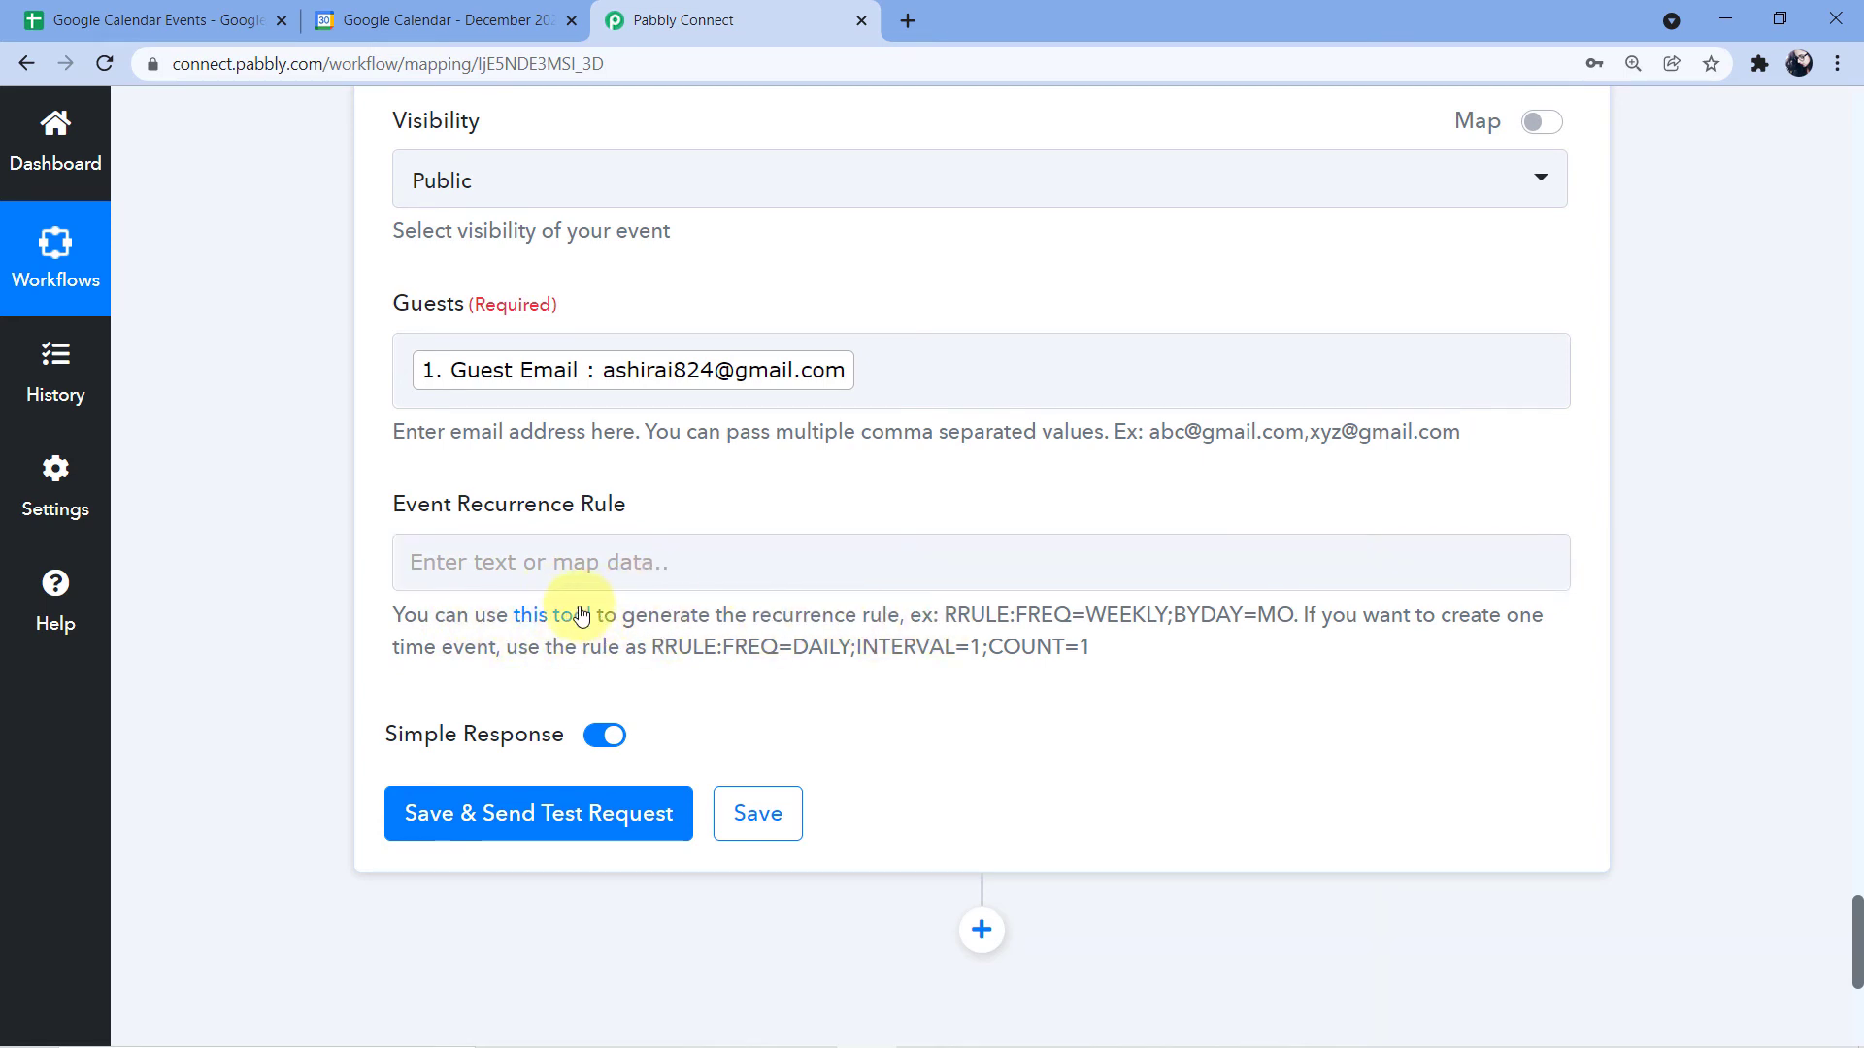
pyautogui.click(543, 615)
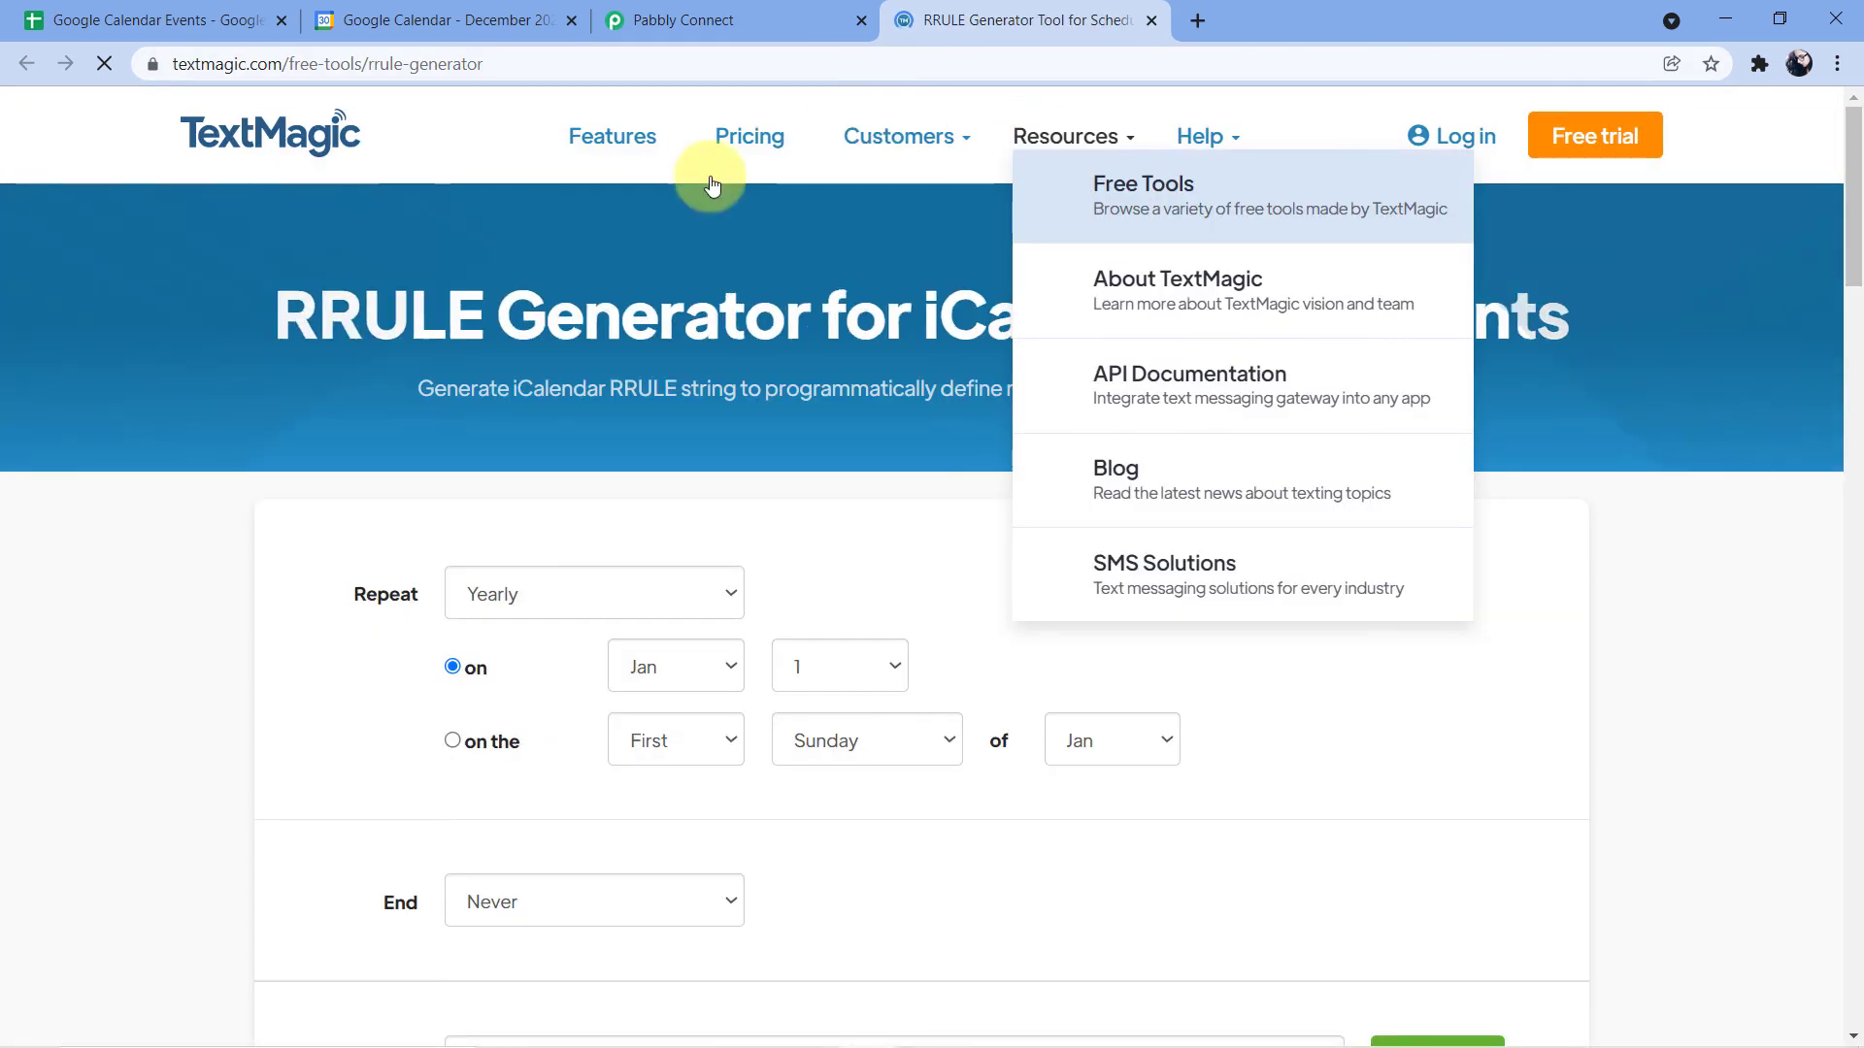
pyautogui.scroll(-3, 504, 425)
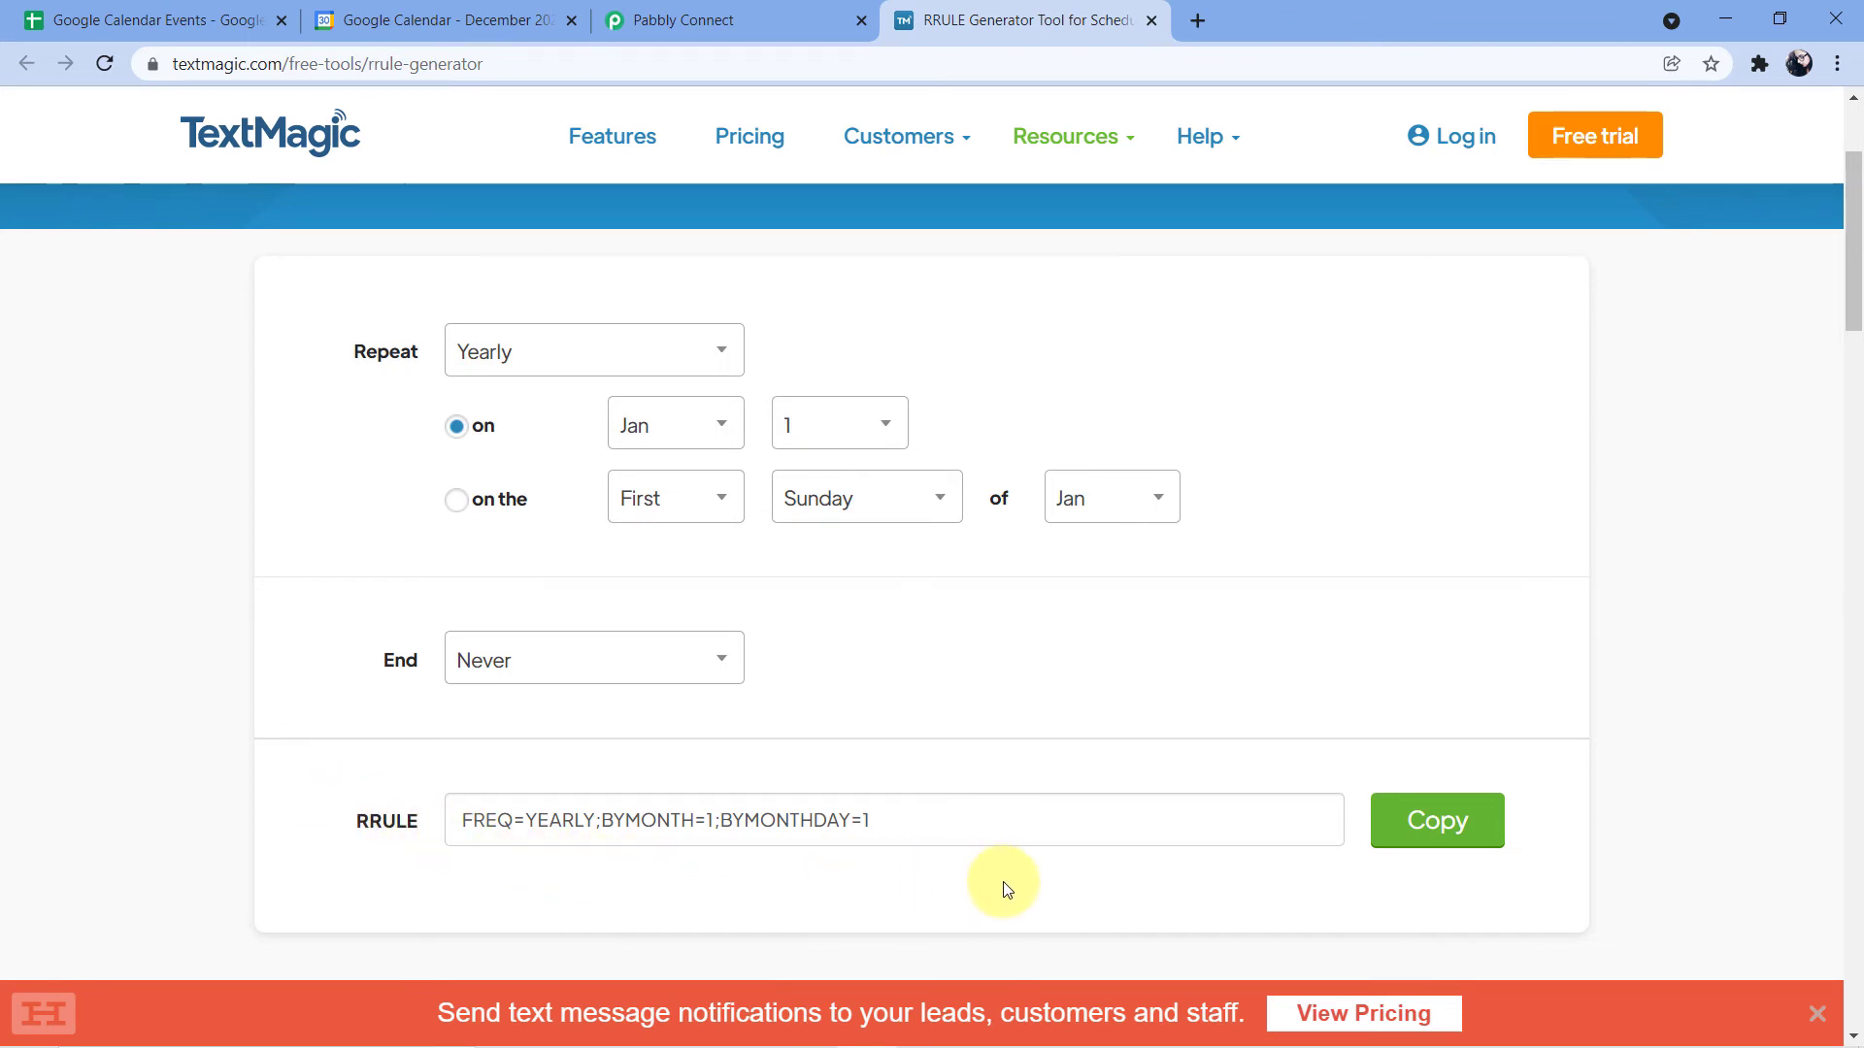
pyautogui.click(790, 15)
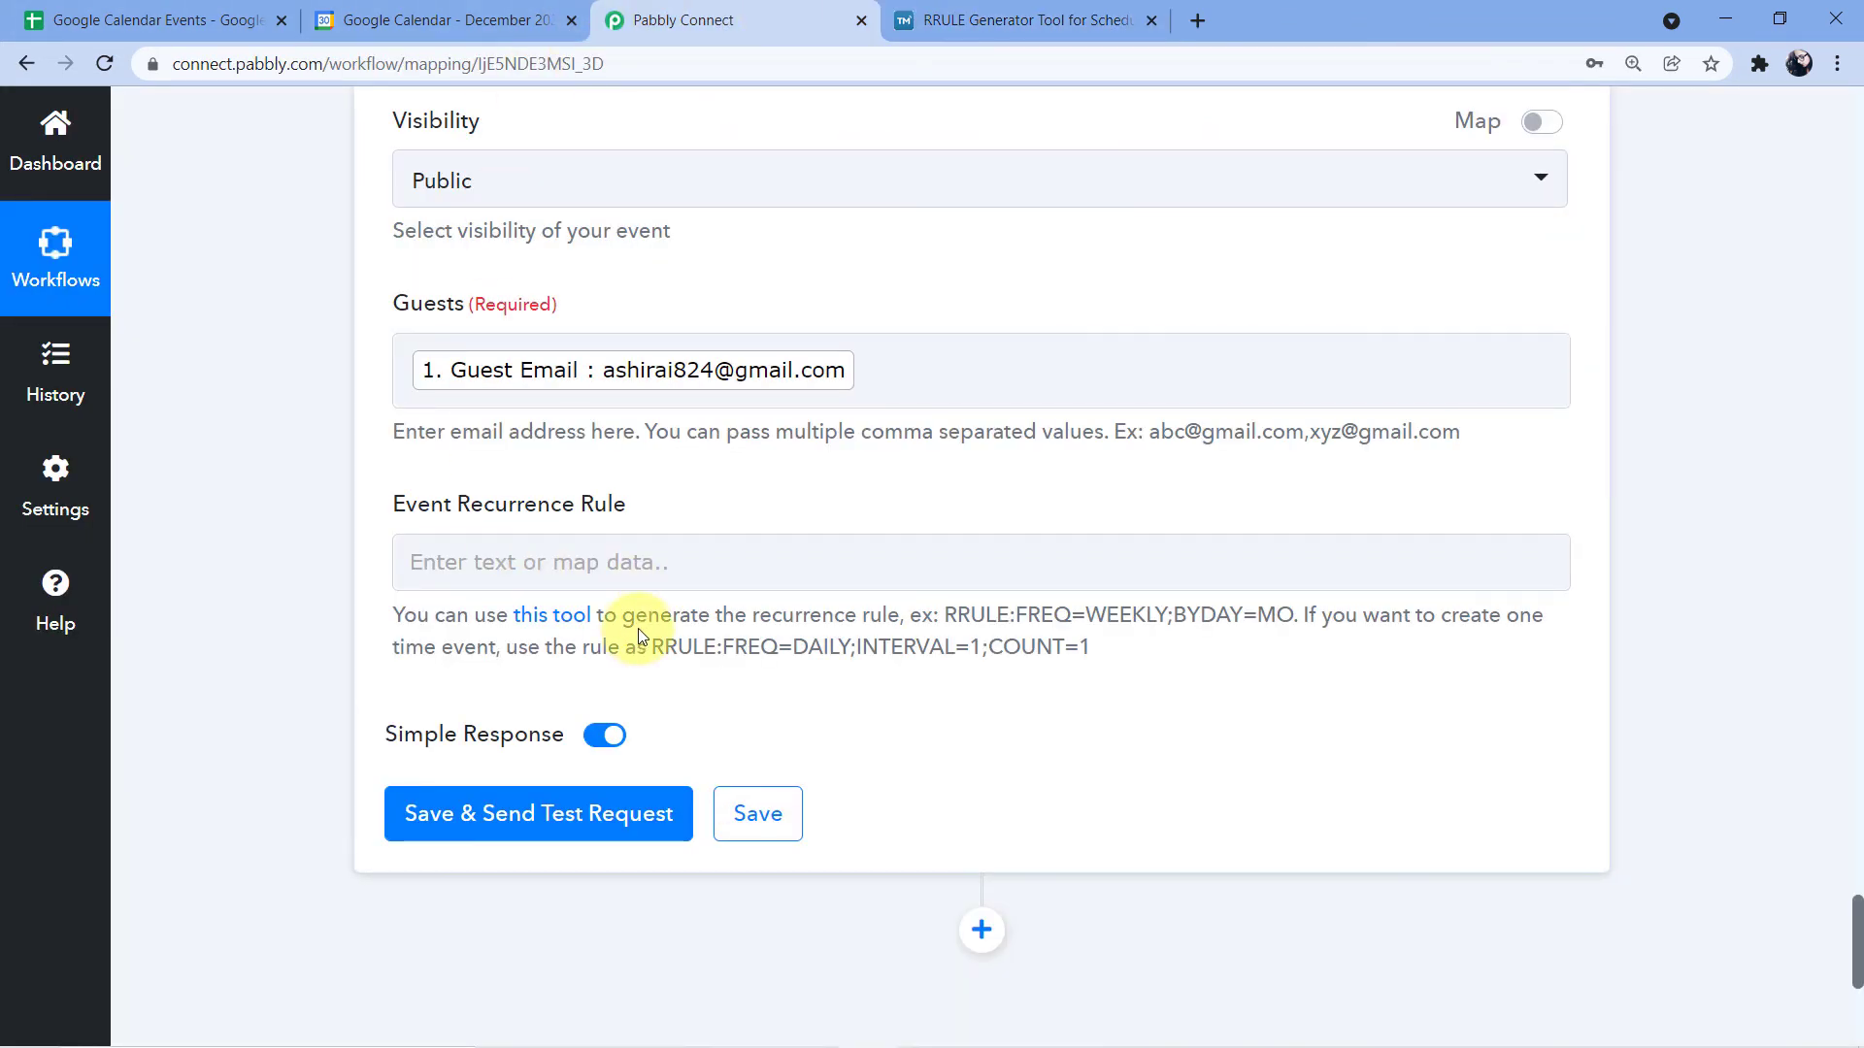
# Step: Copy the one-time rule RRULE:FREQ=DAILY;INTERVAL=1;COUNT=1 from the help text into the Event Recurrence Rule
pyautogui.moveTo(944, 613); pyautogui.dragTo(1267, 627)
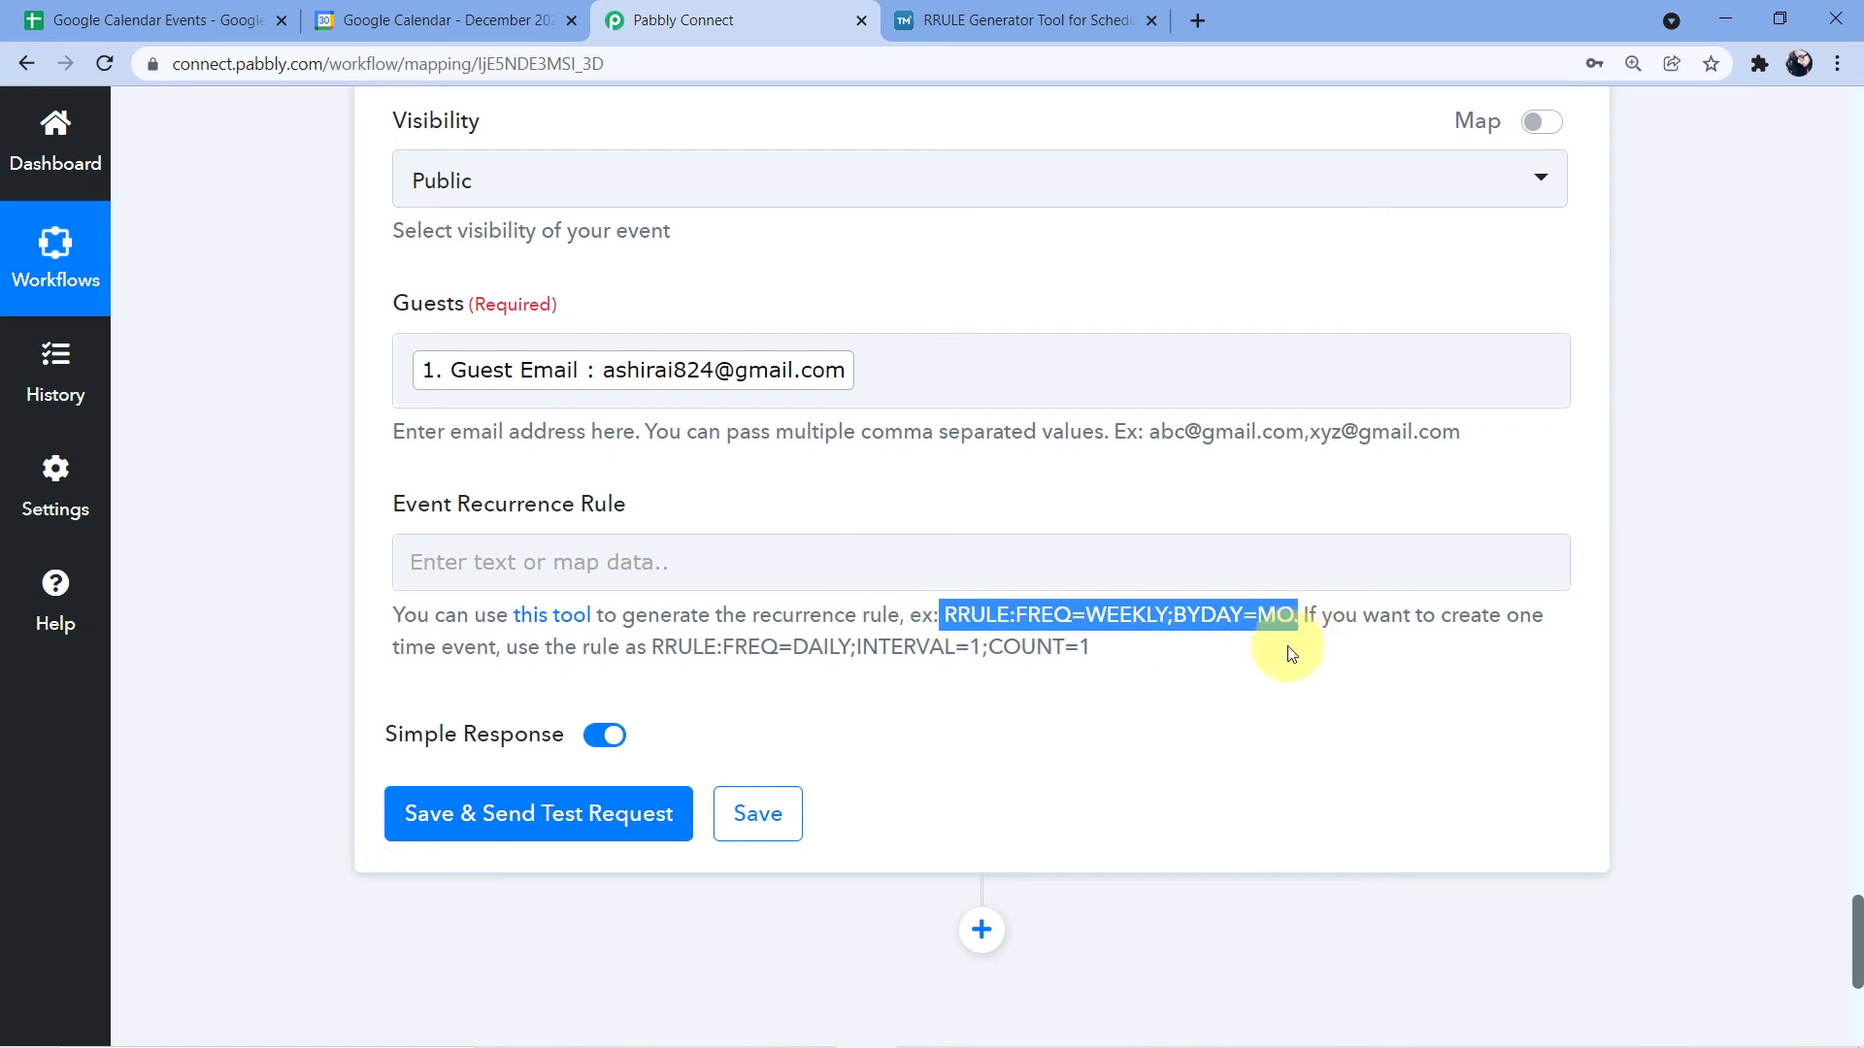
pyautogui.click(1316, 625)
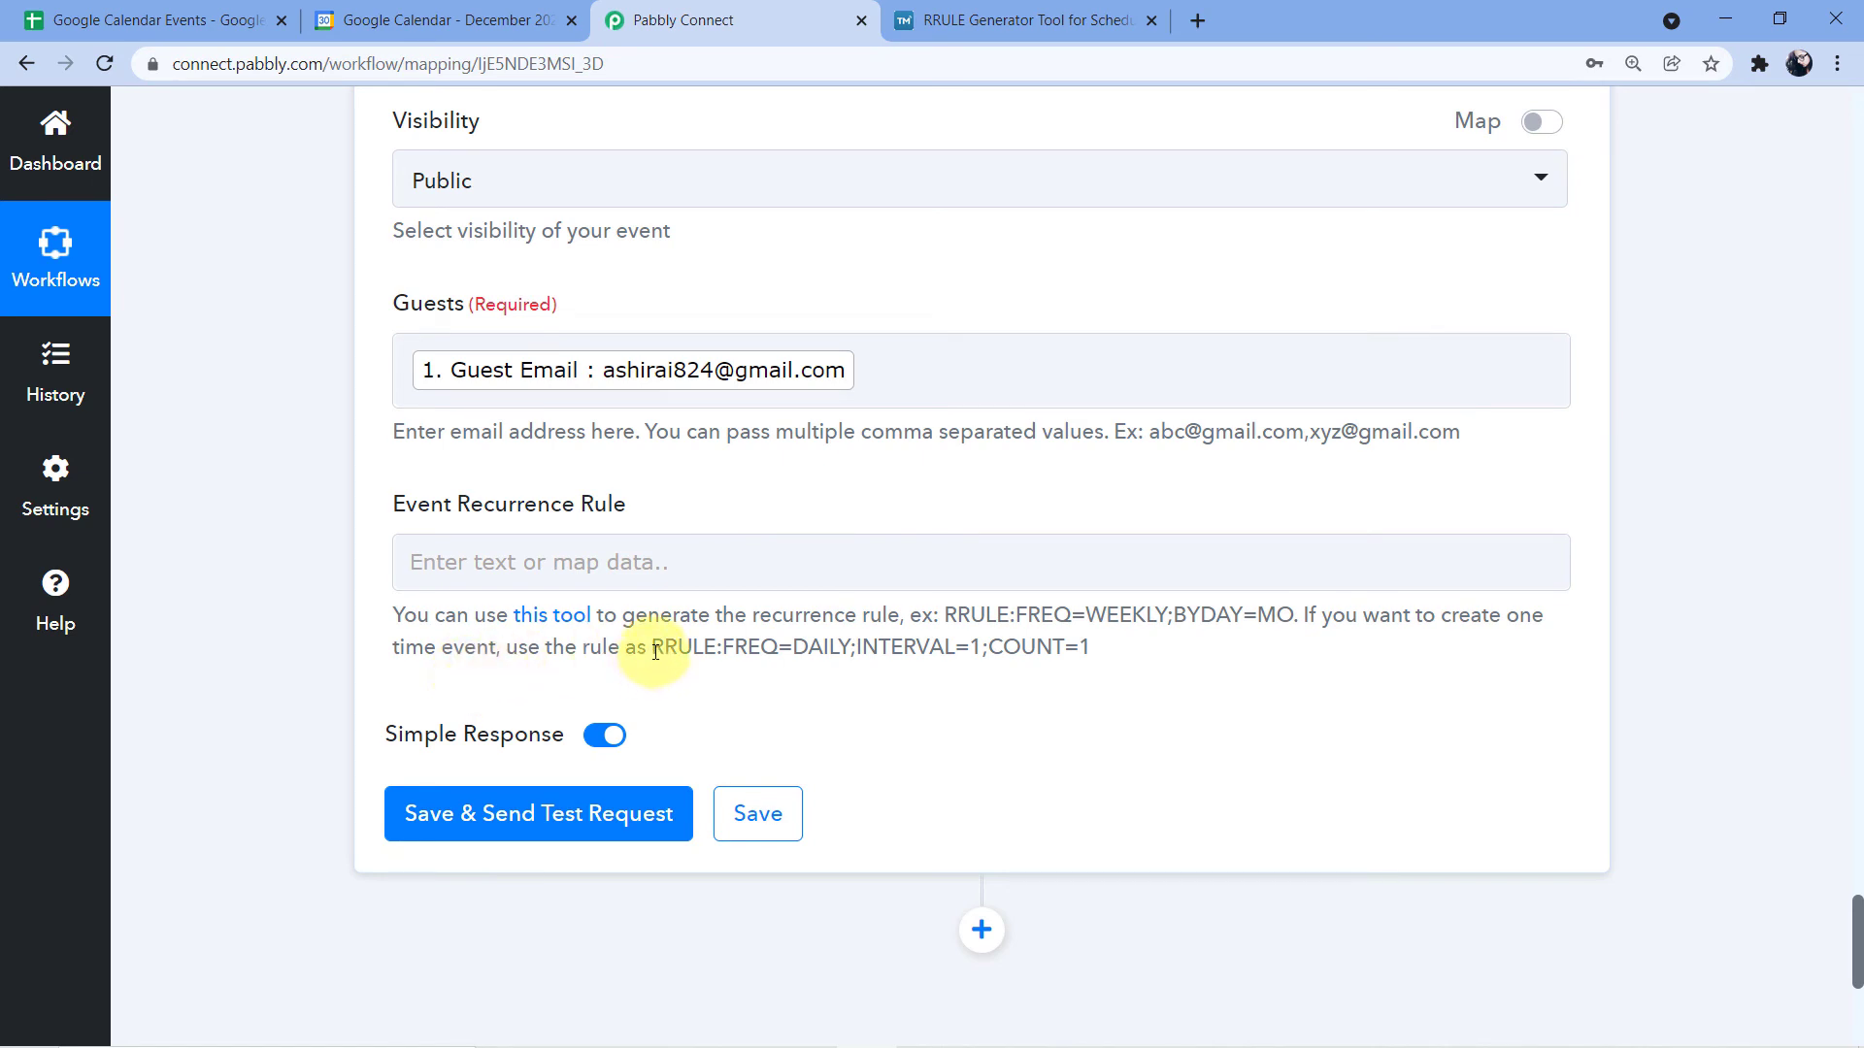
pyautogui.moveTo(655, 649); pyautogui.dragTo(1021, 668)
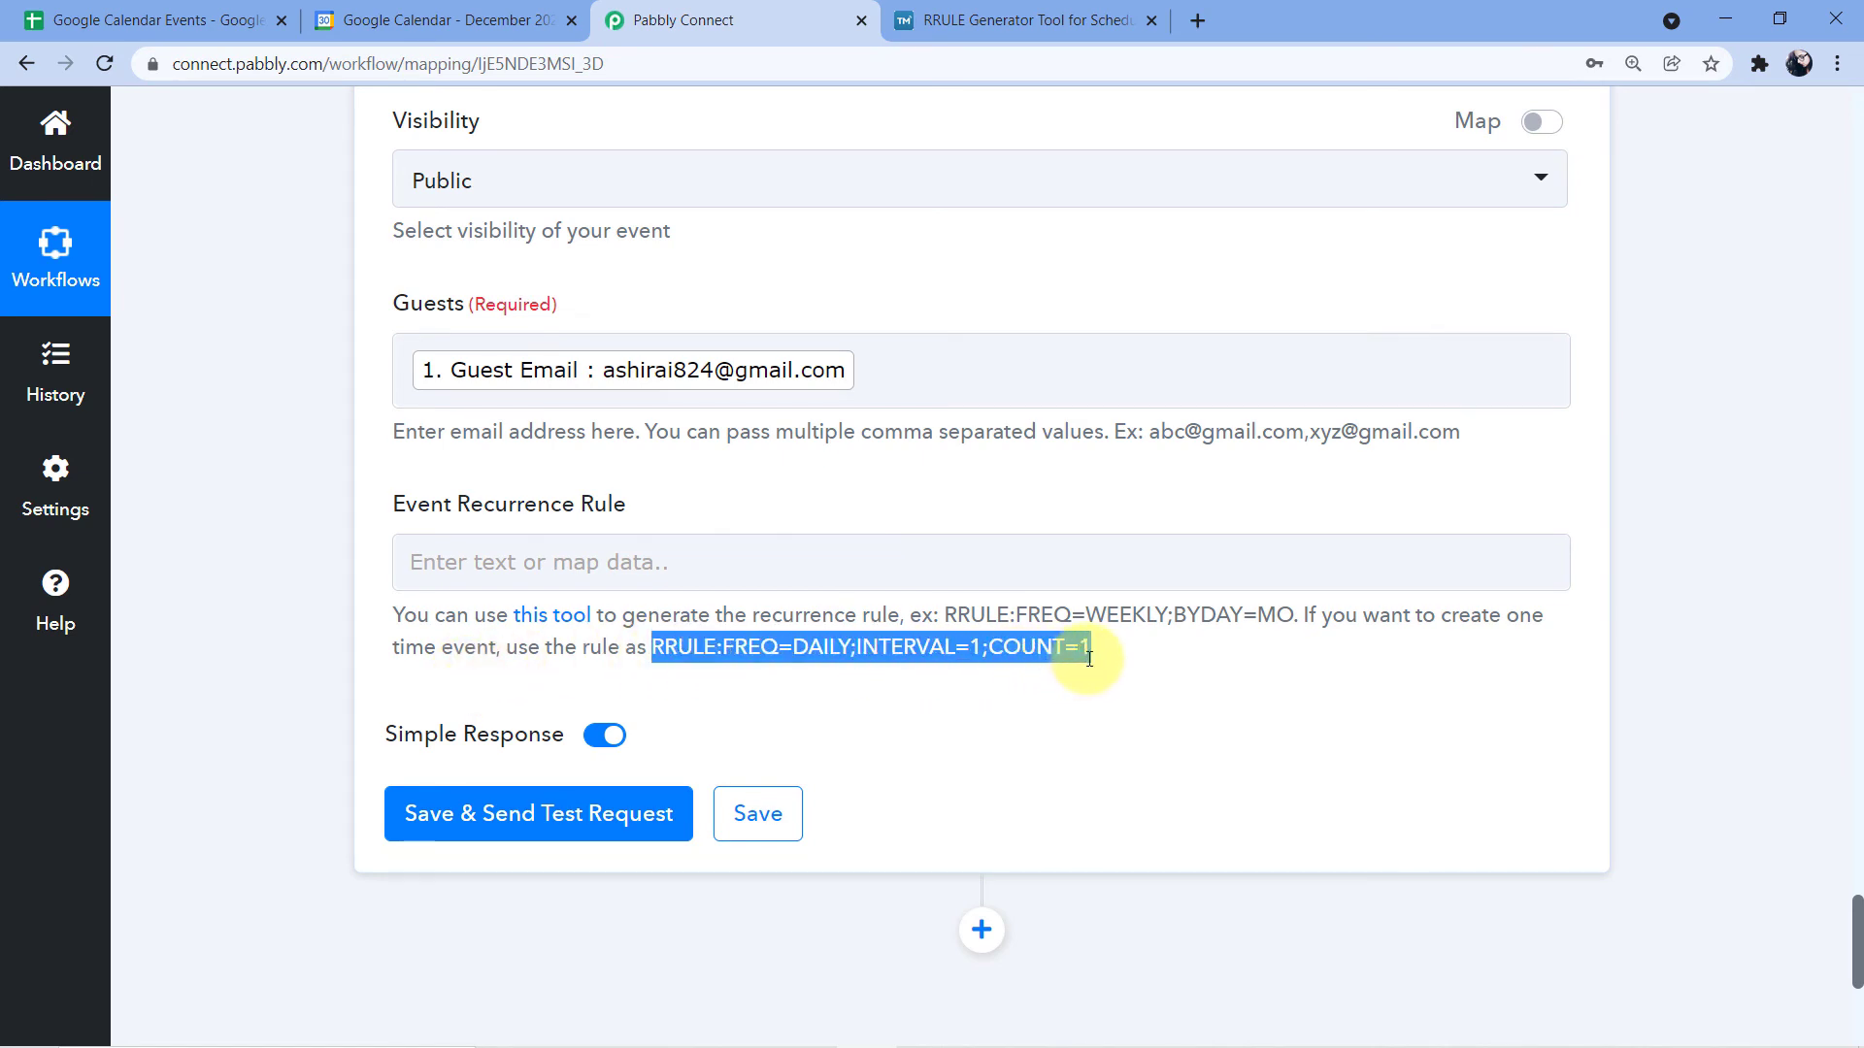
pyautogui.rightClick(761, 642)
pyautogui.click(791, 653)
pyautogui.click(645, 569)
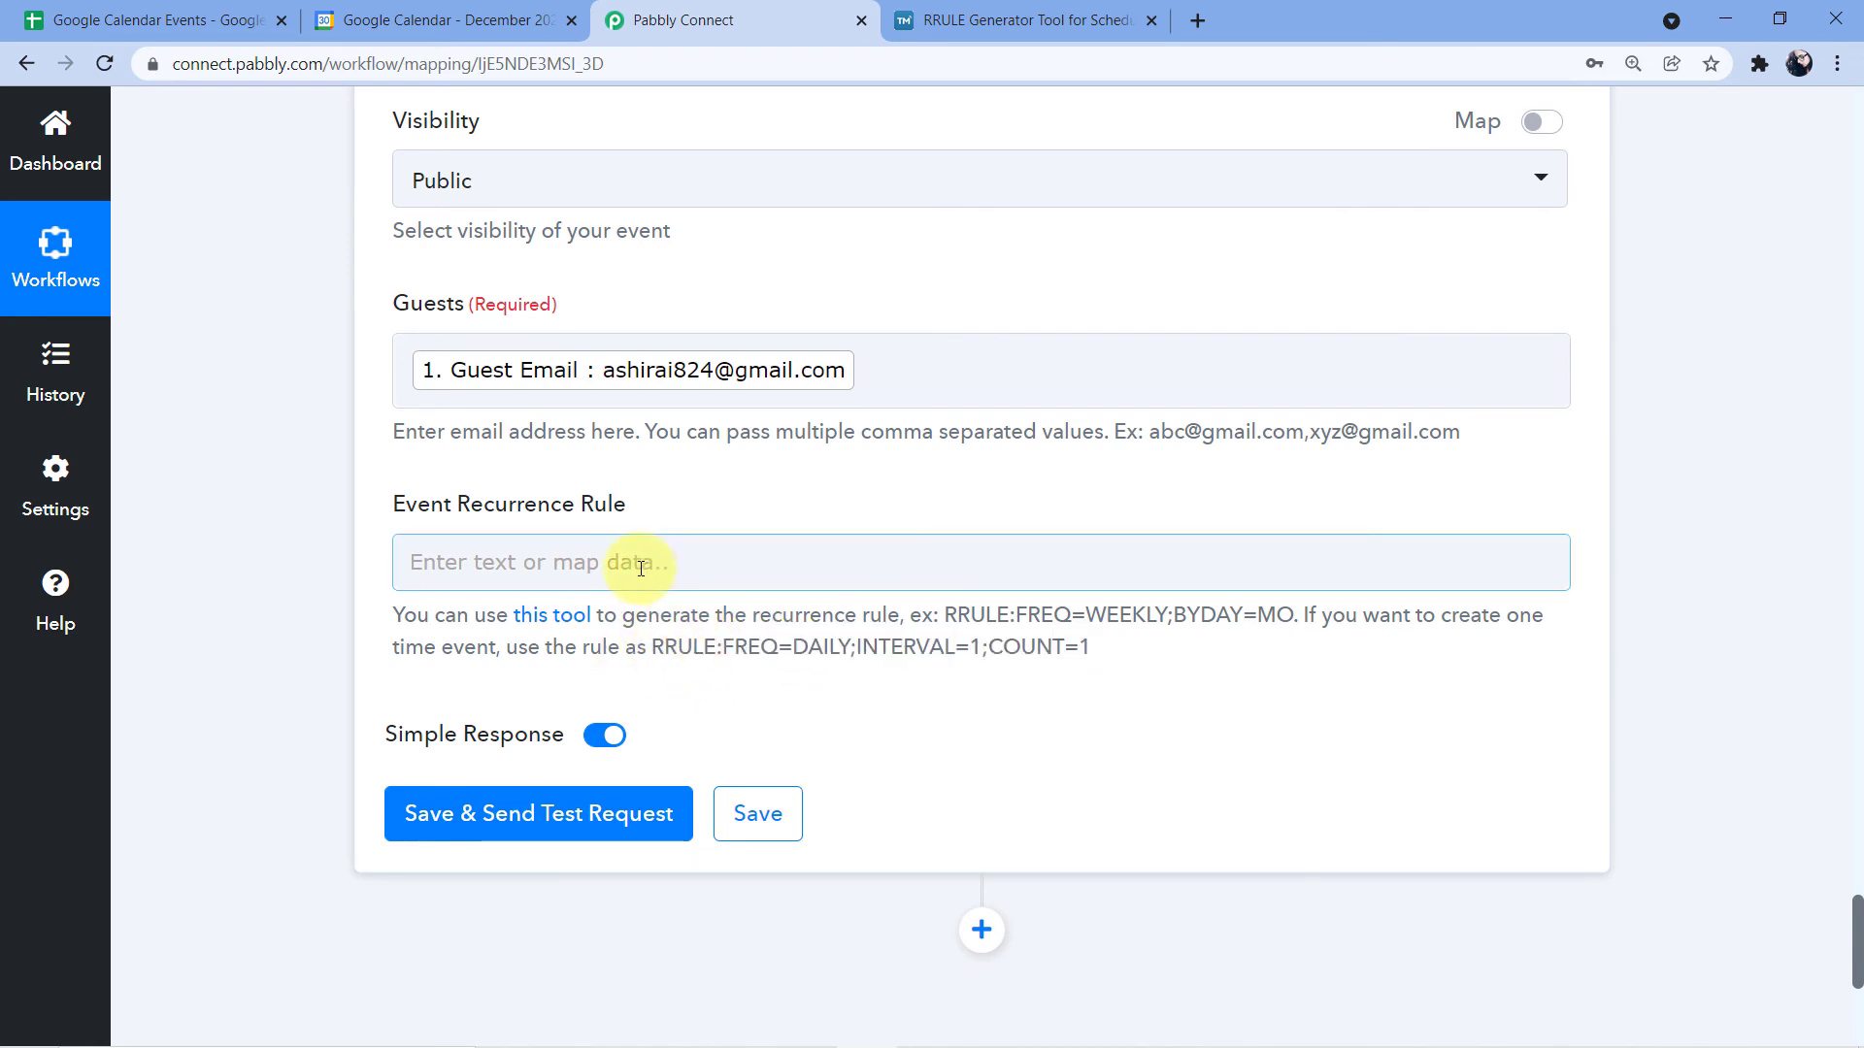
pyautogui.rightClick(553, 563)
pyautogui.click(587, 733)
pyautogui.click(578, 480)
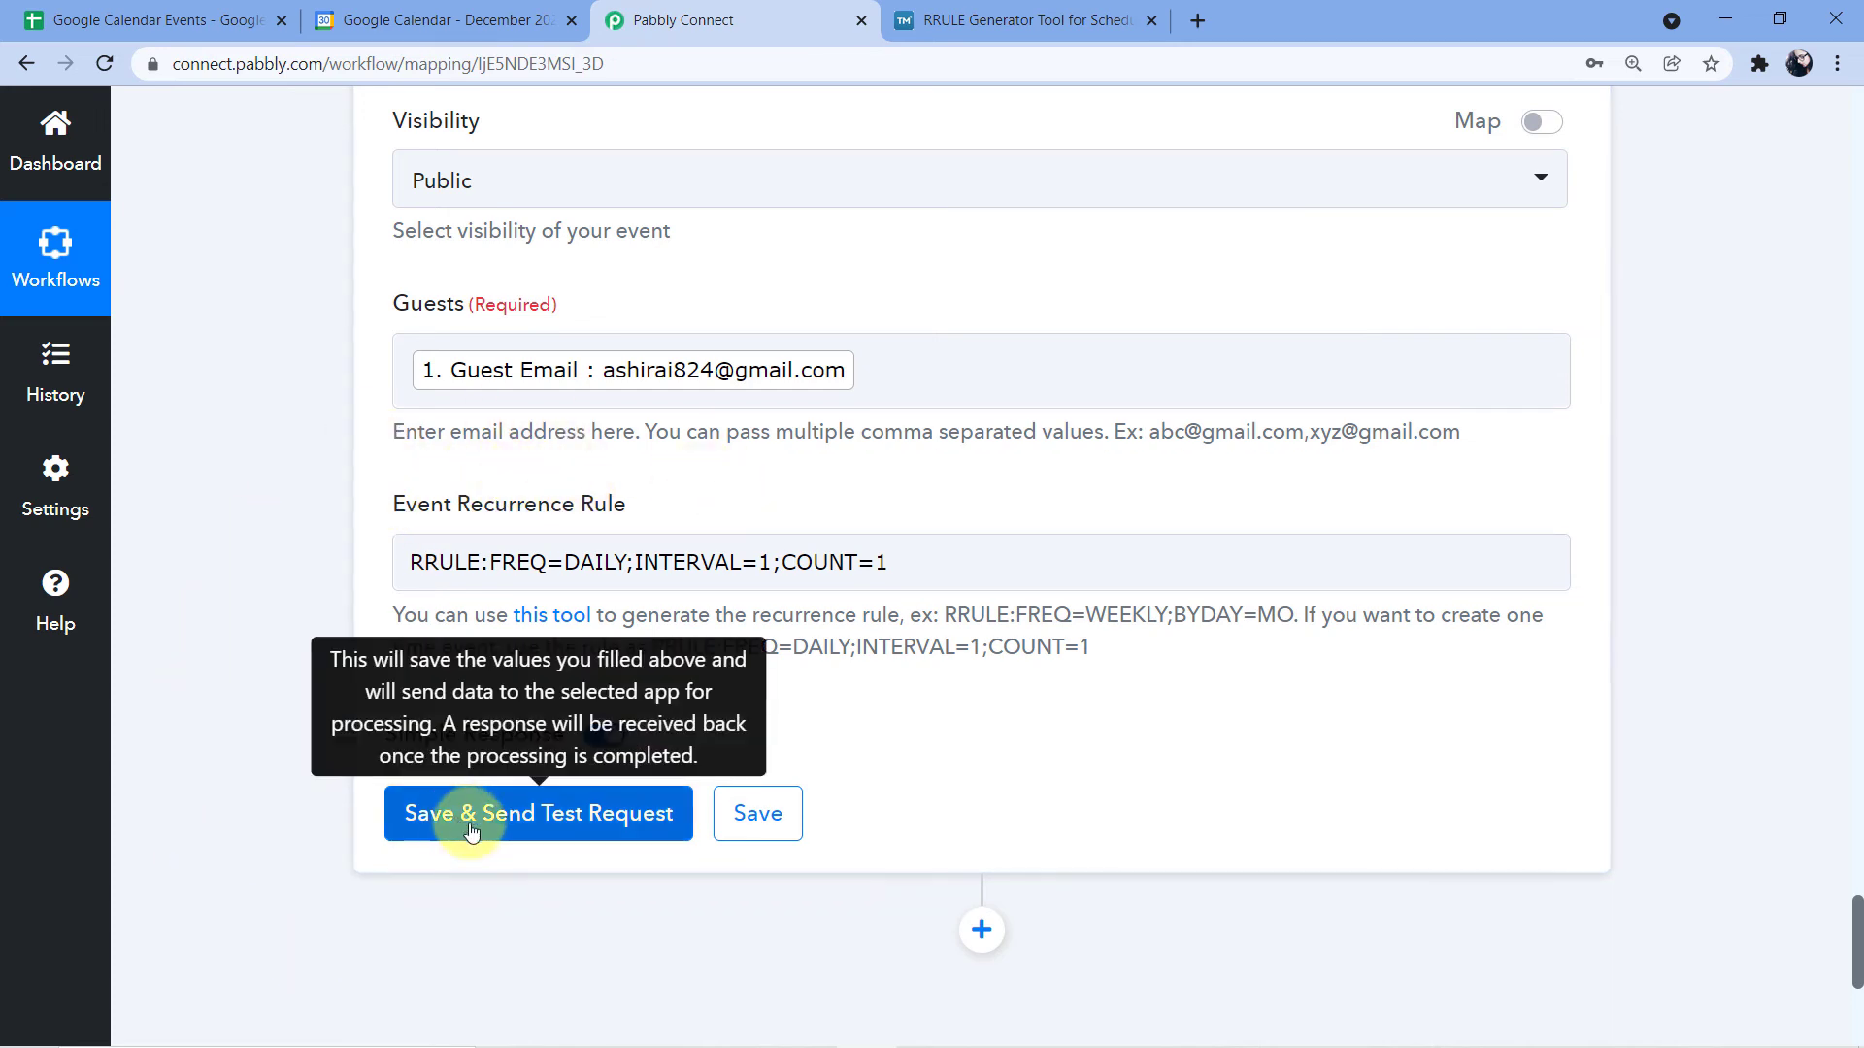
# Step: Save the Google Calendar action with a test request and review the response received
pyautogui.click(517, 830)
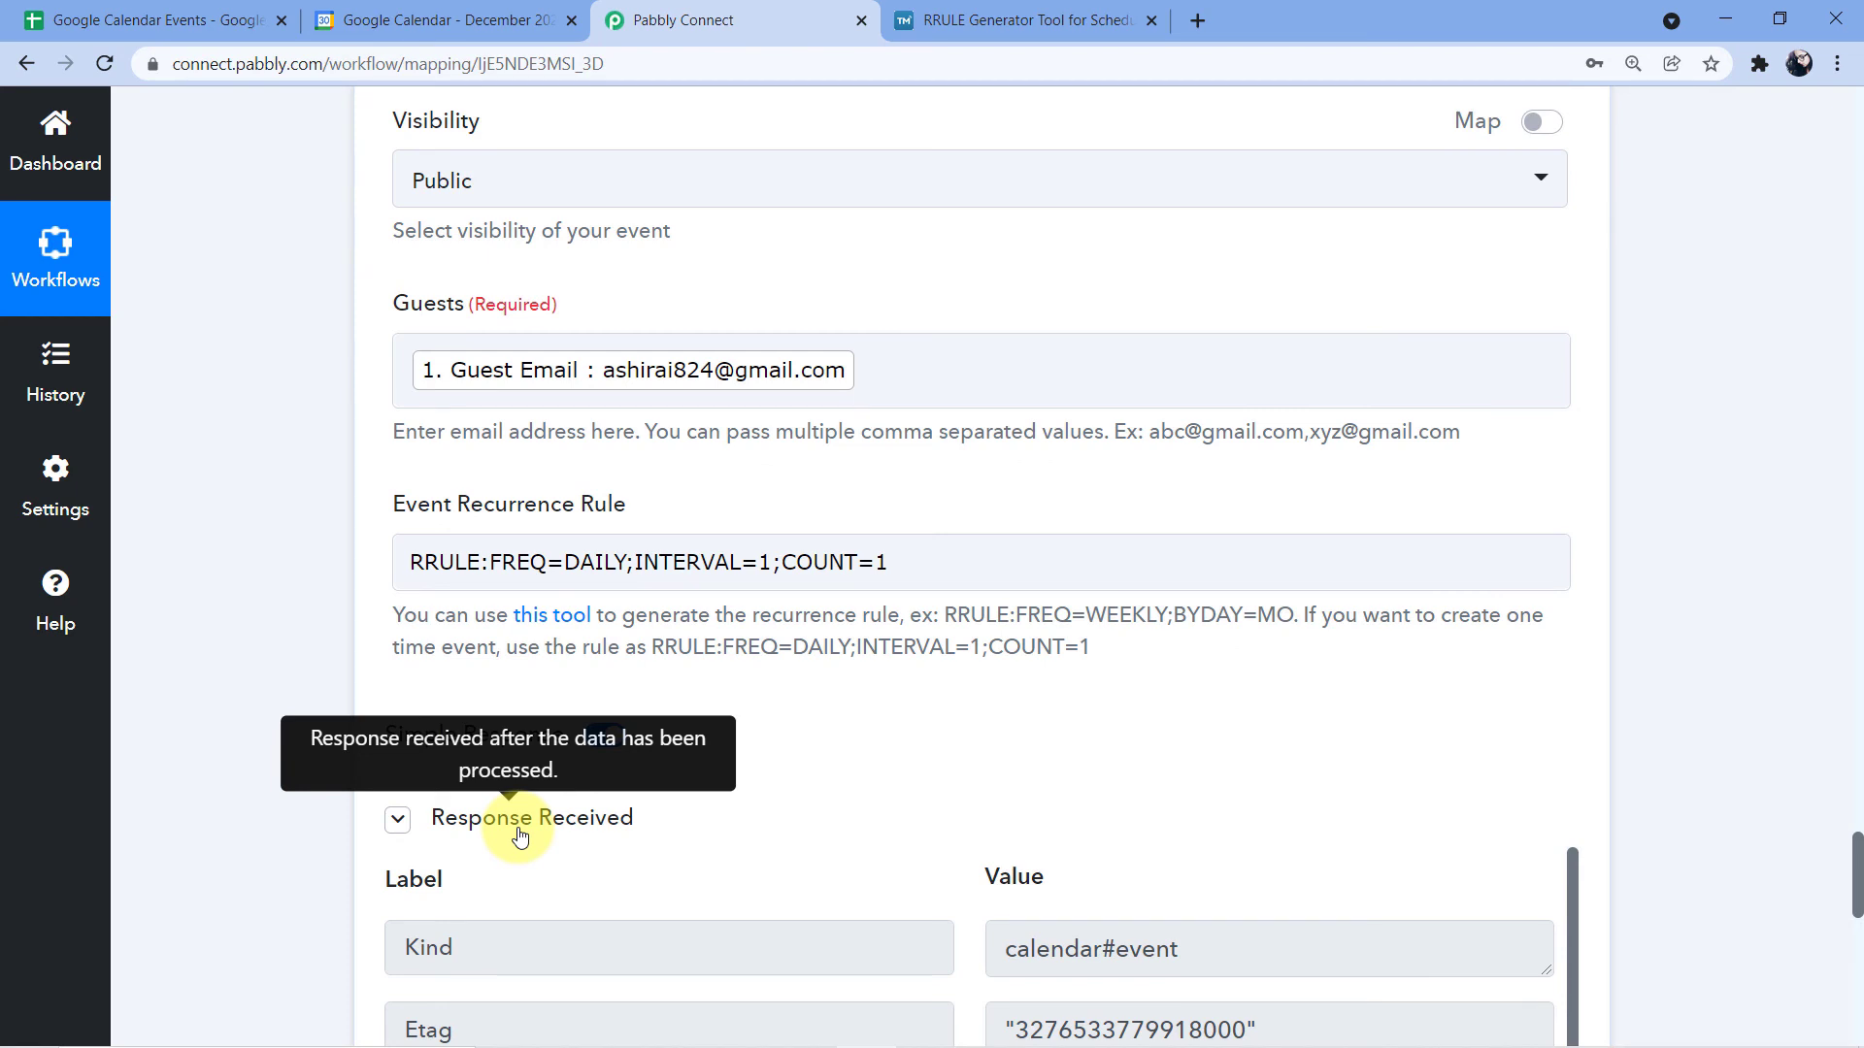
pyautogui.scroll(-4, 923, 594)
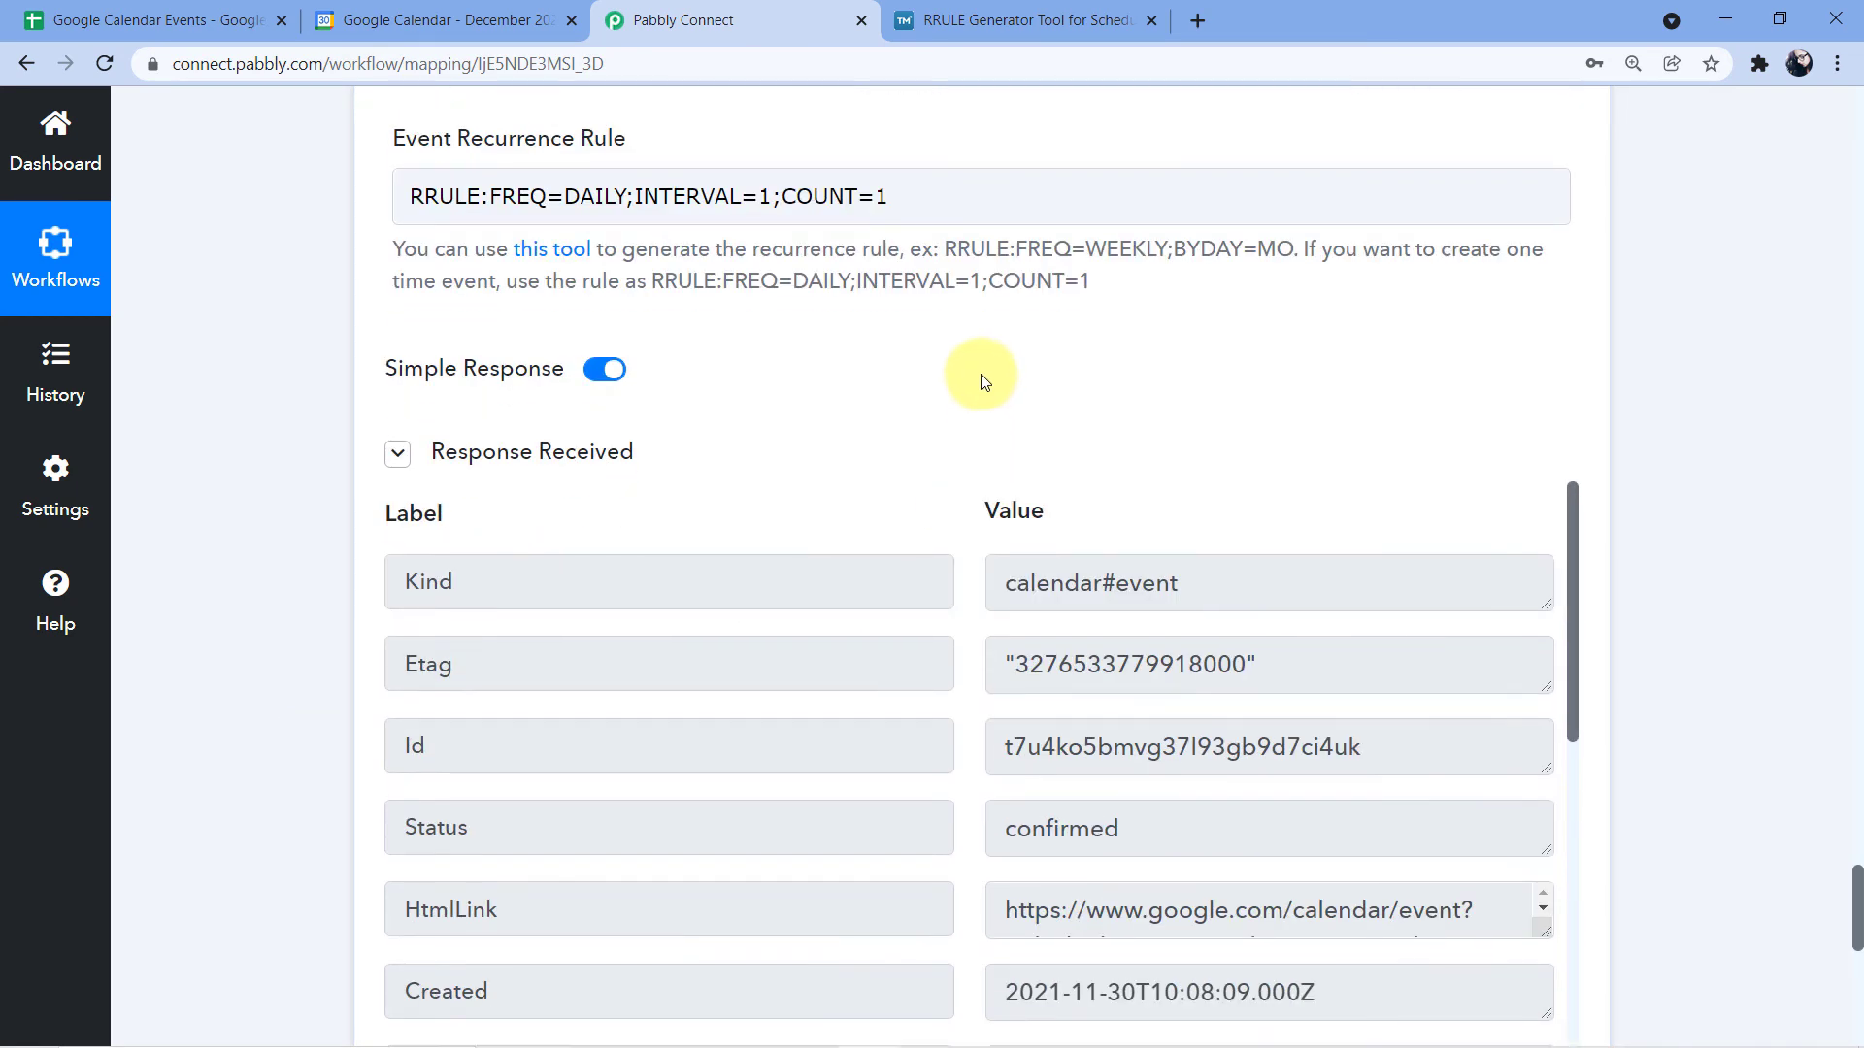
pyautogui.scroll(-6, 954, 319)
pyautogui.scroll(-3, 955, 319)
pyautogui.scroll(-3, 953, 320)
pyautogui.scroll(7, 953, 320)
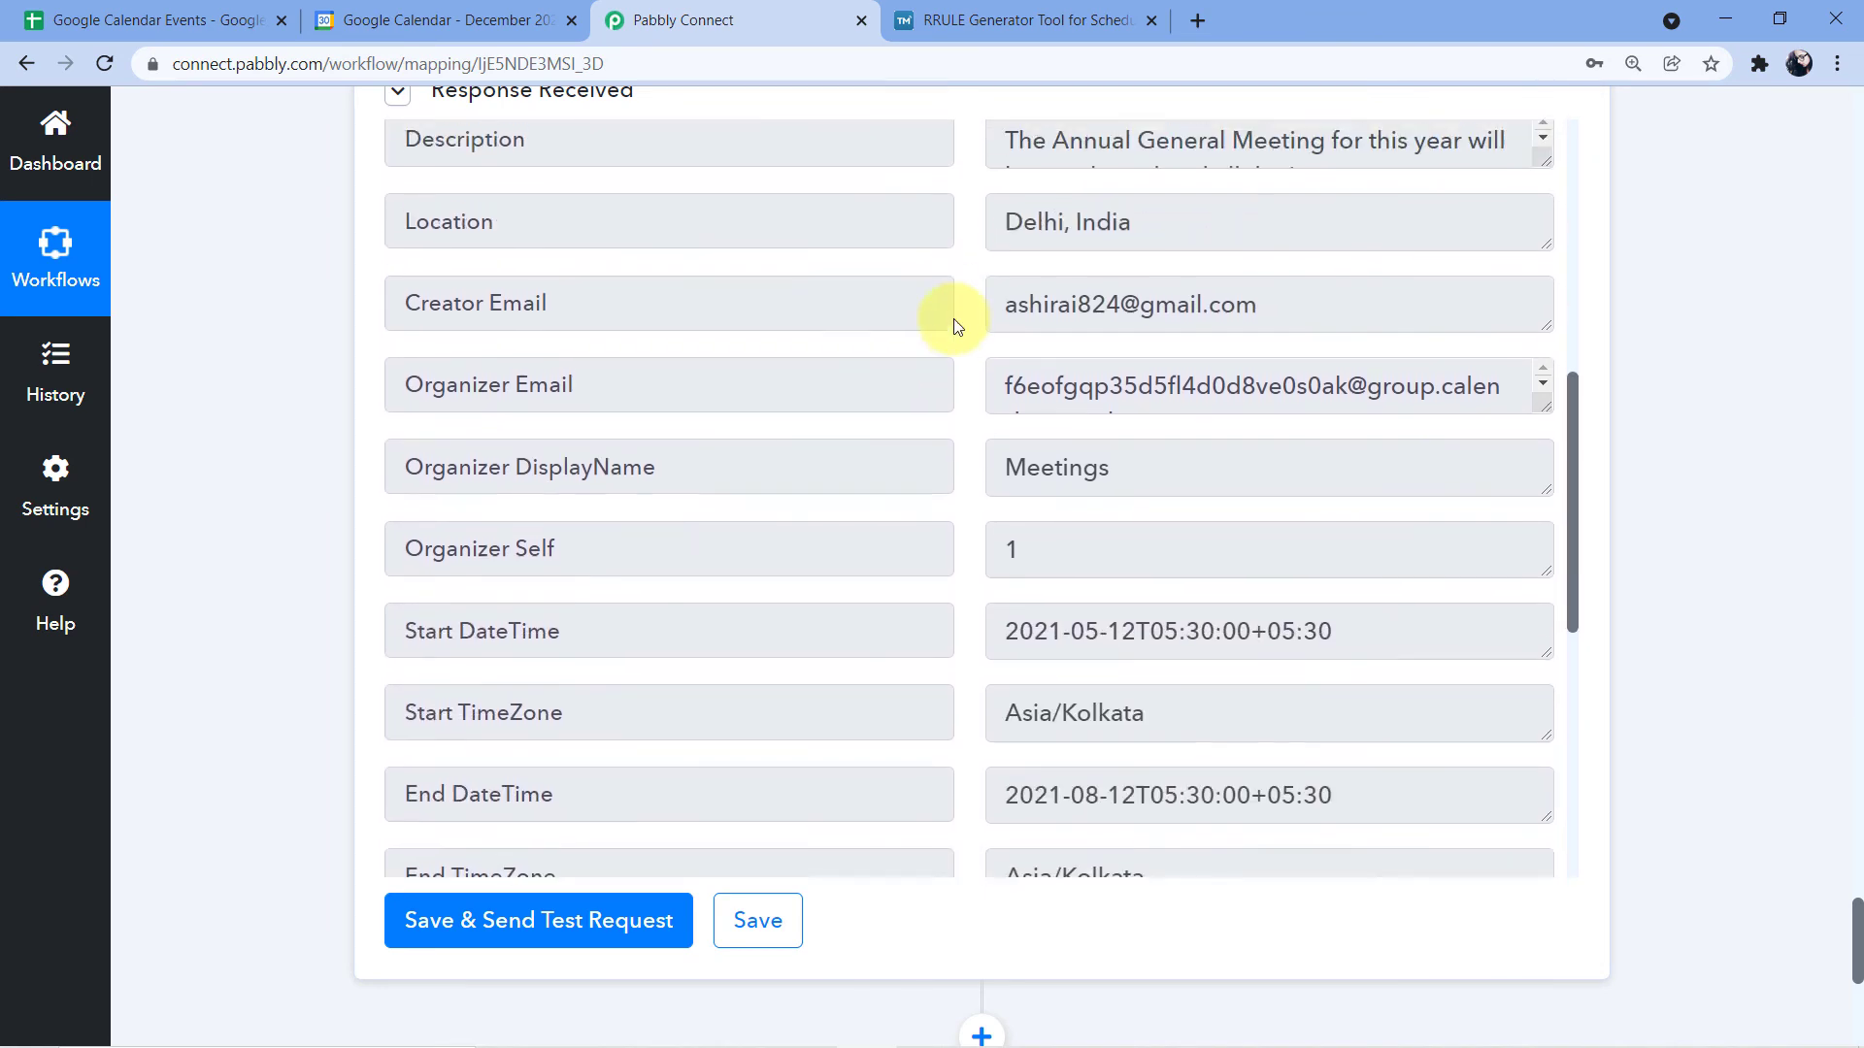
pyautogui.scroll(2, 893, 277)
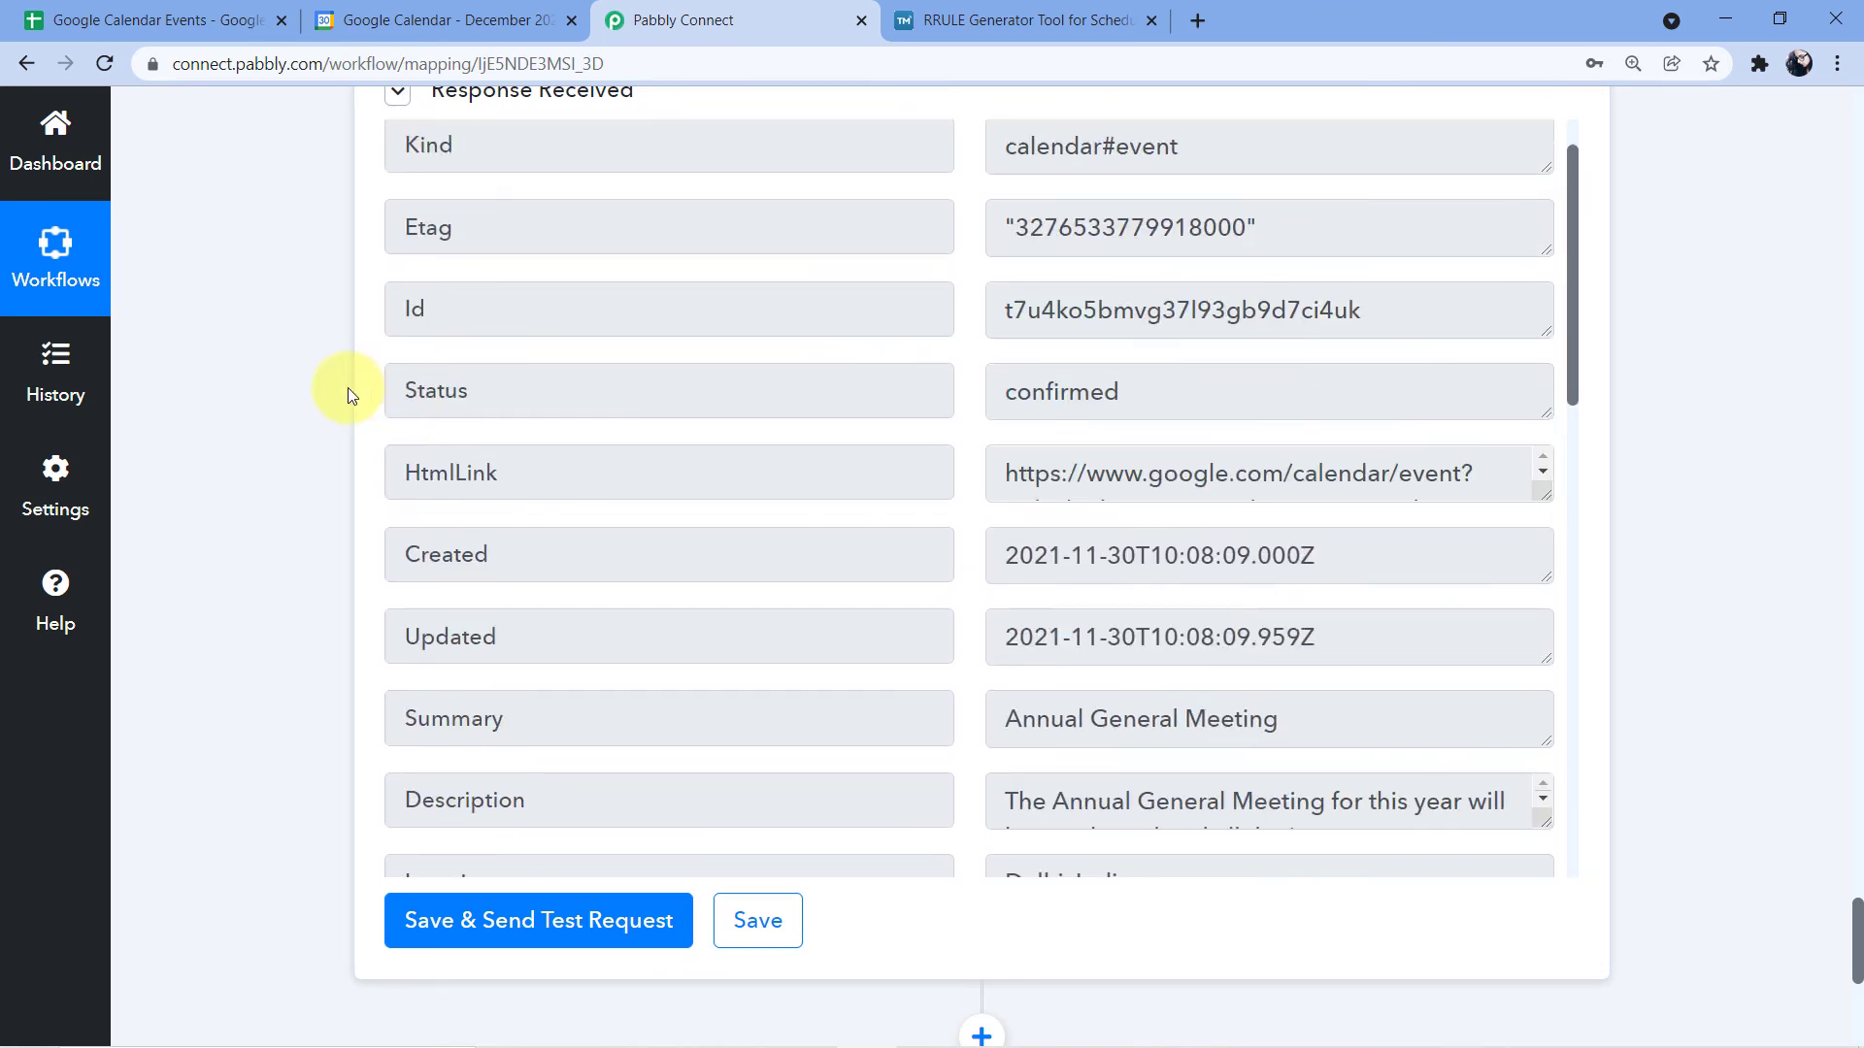
# Step: Review the event action's mapped fields, from the end date back up to the calendar, title and description
pyautogui.scroll(10, 332, 439)
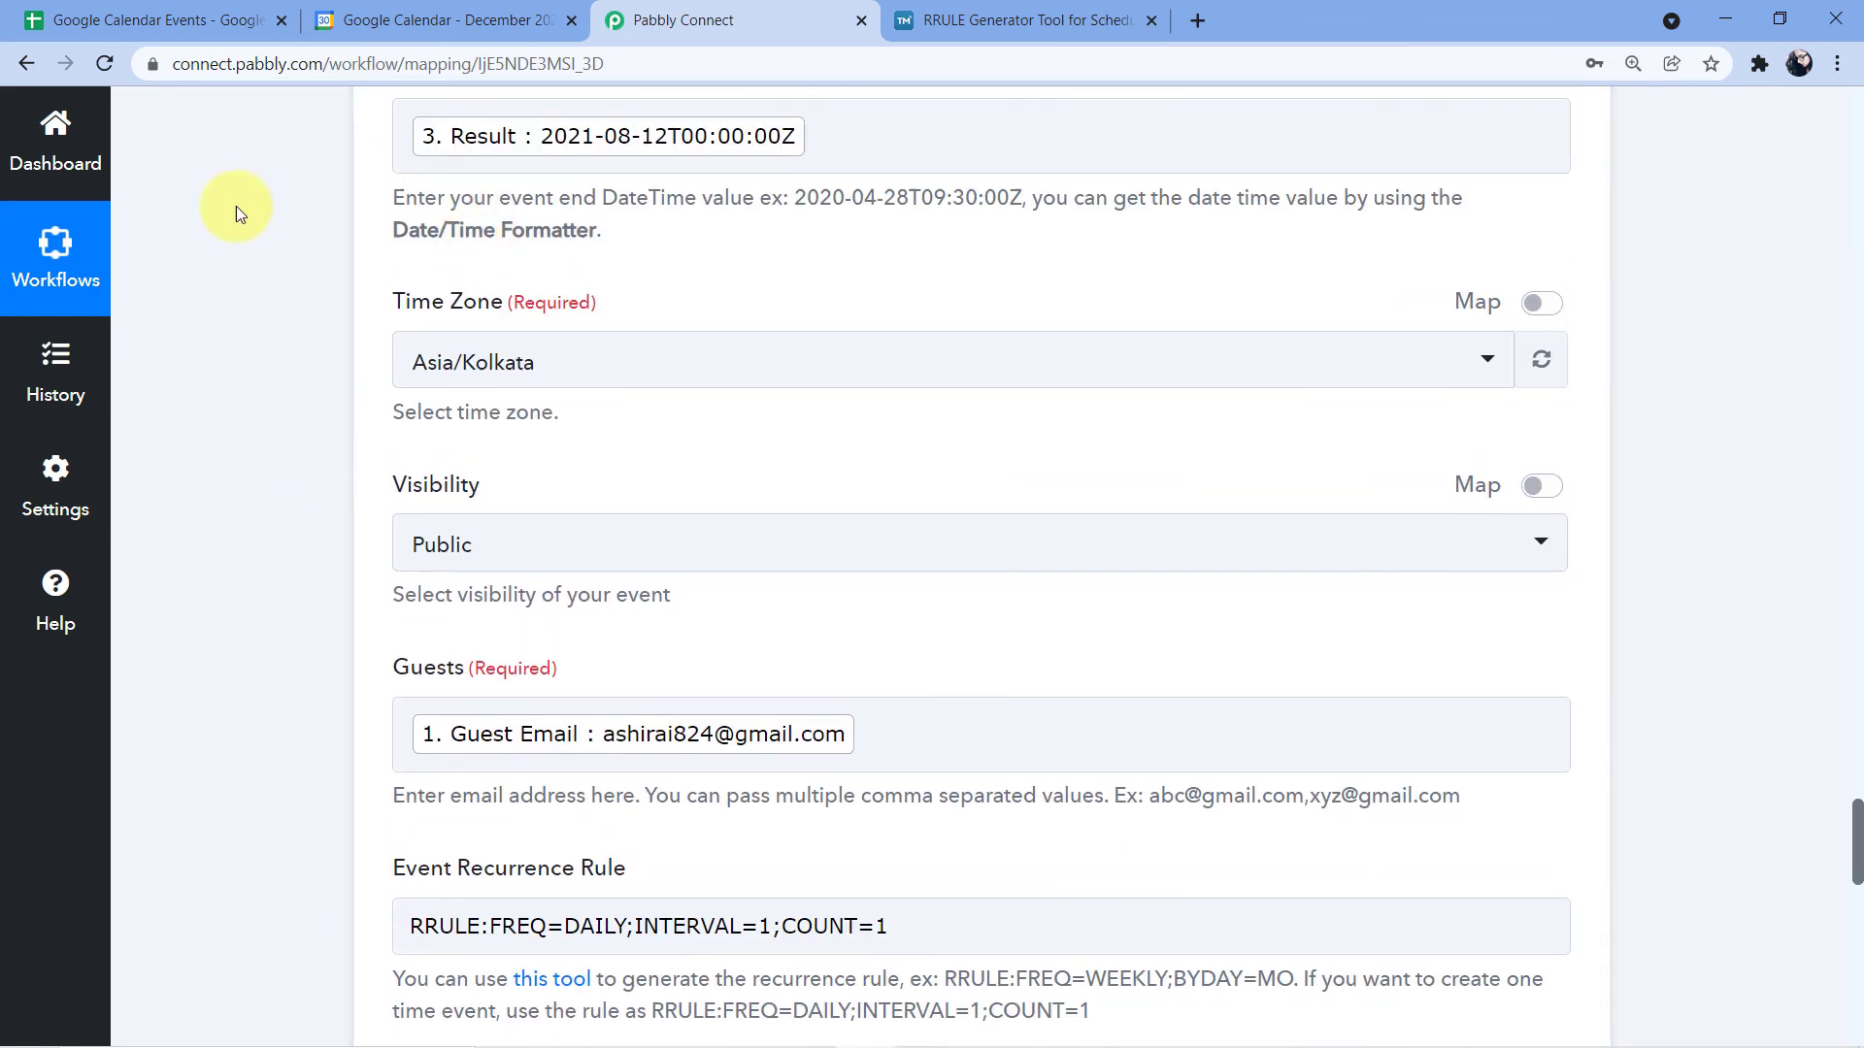
pyautogui.scroll(13, 305, 519)
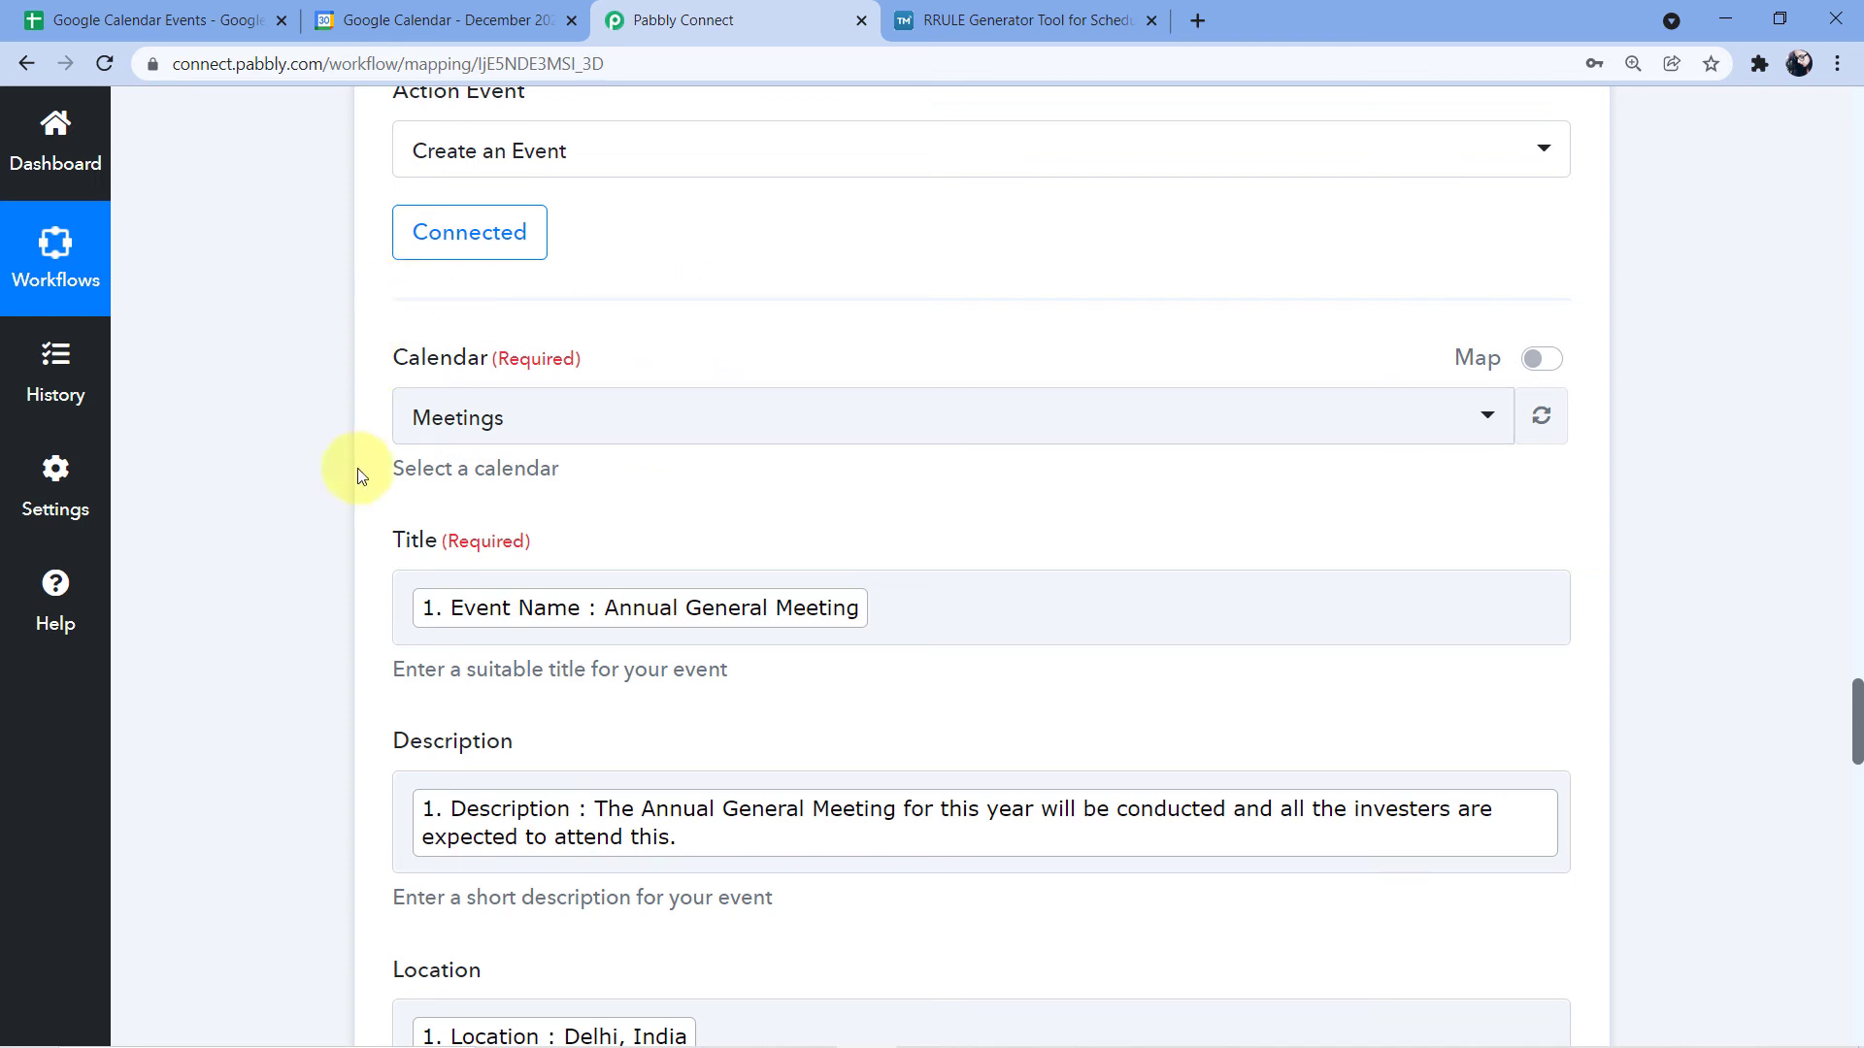
pyautogui.scroll(-1, 708, 457)
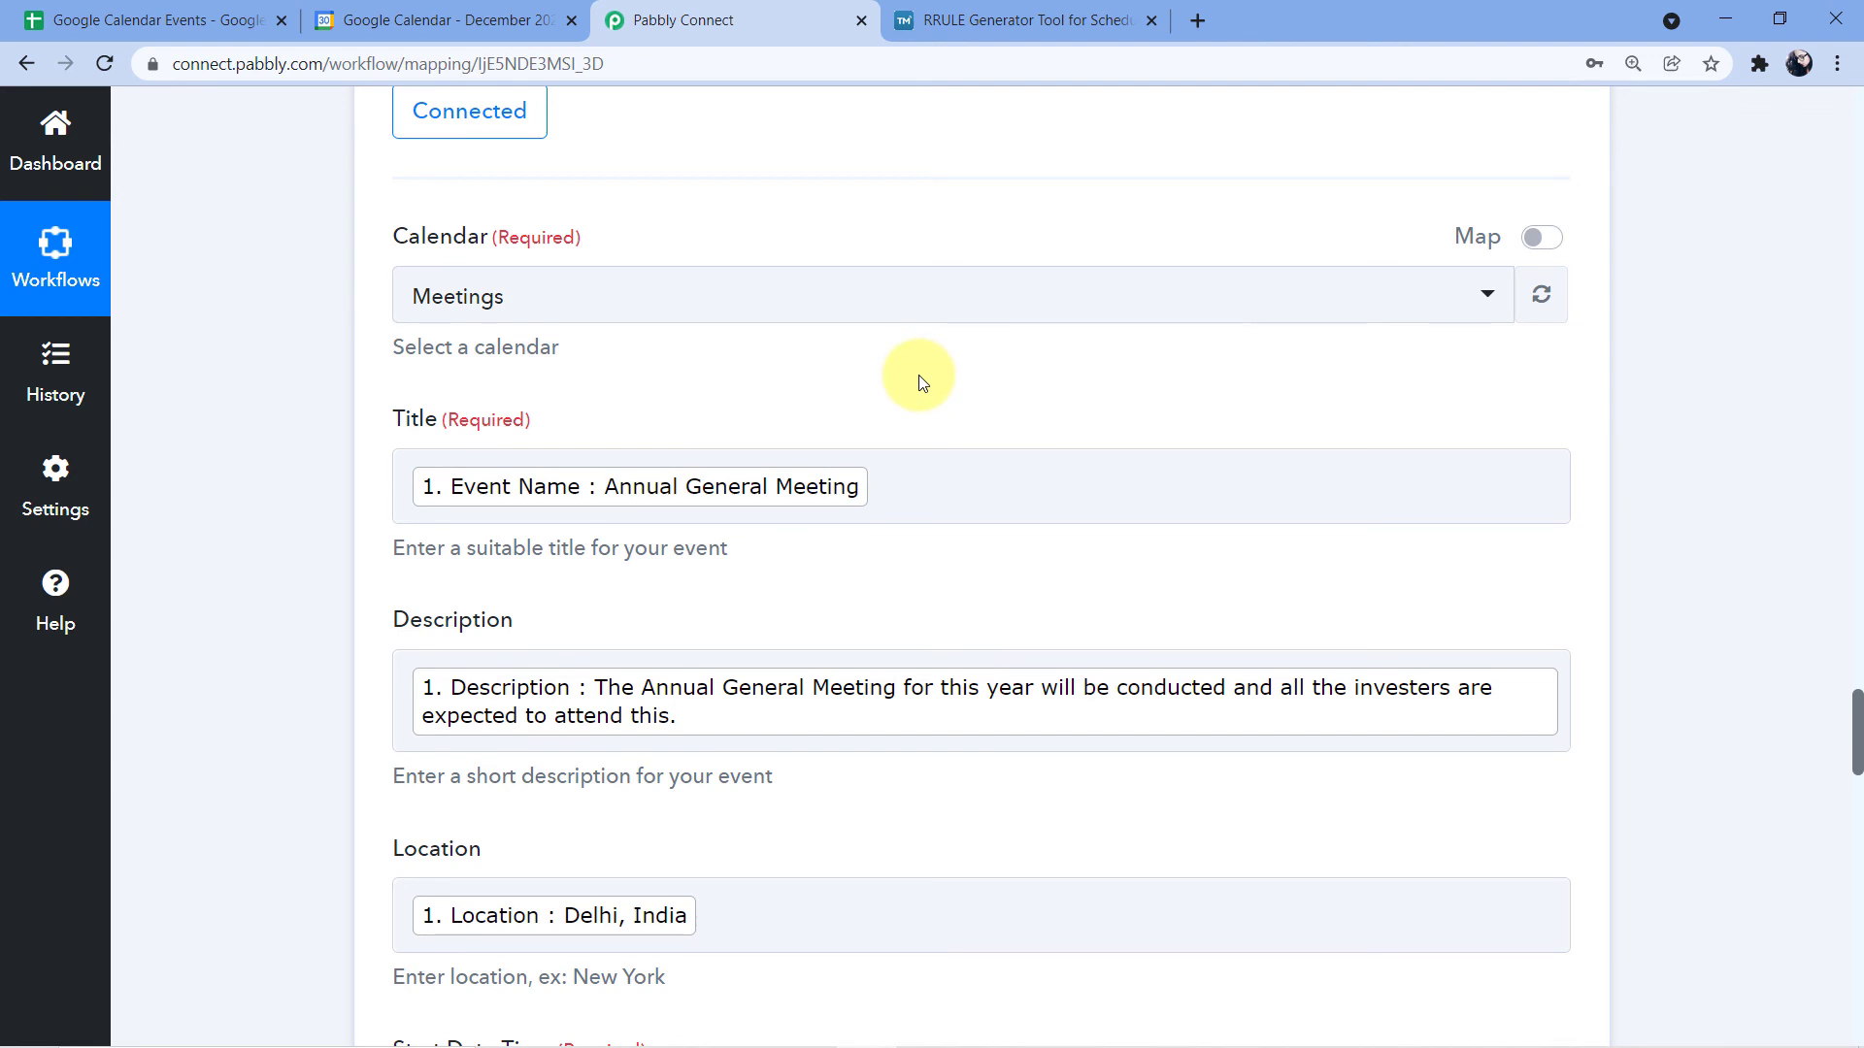
# Step: Switch to Google Calendar, reload the December 2021 view and block the site's notifications
pyautogui.click(427, 12)
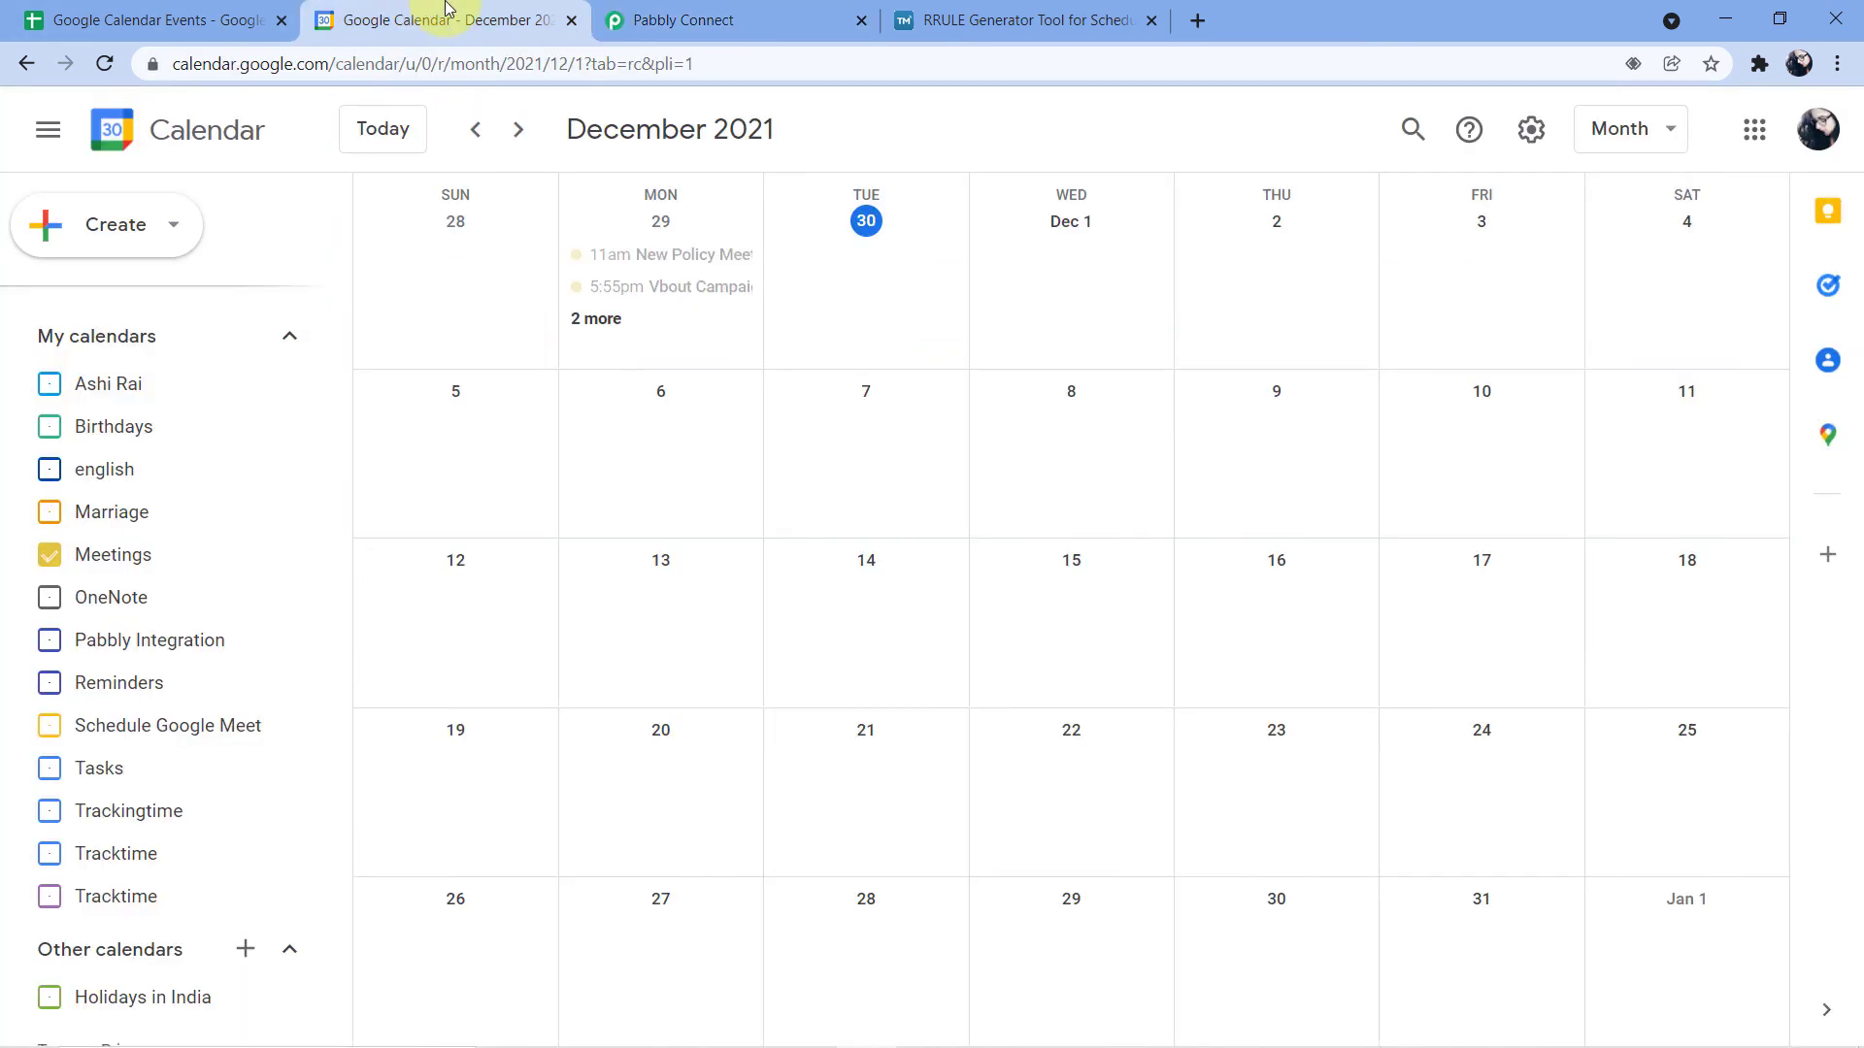
pyautogui.click(103, 63)
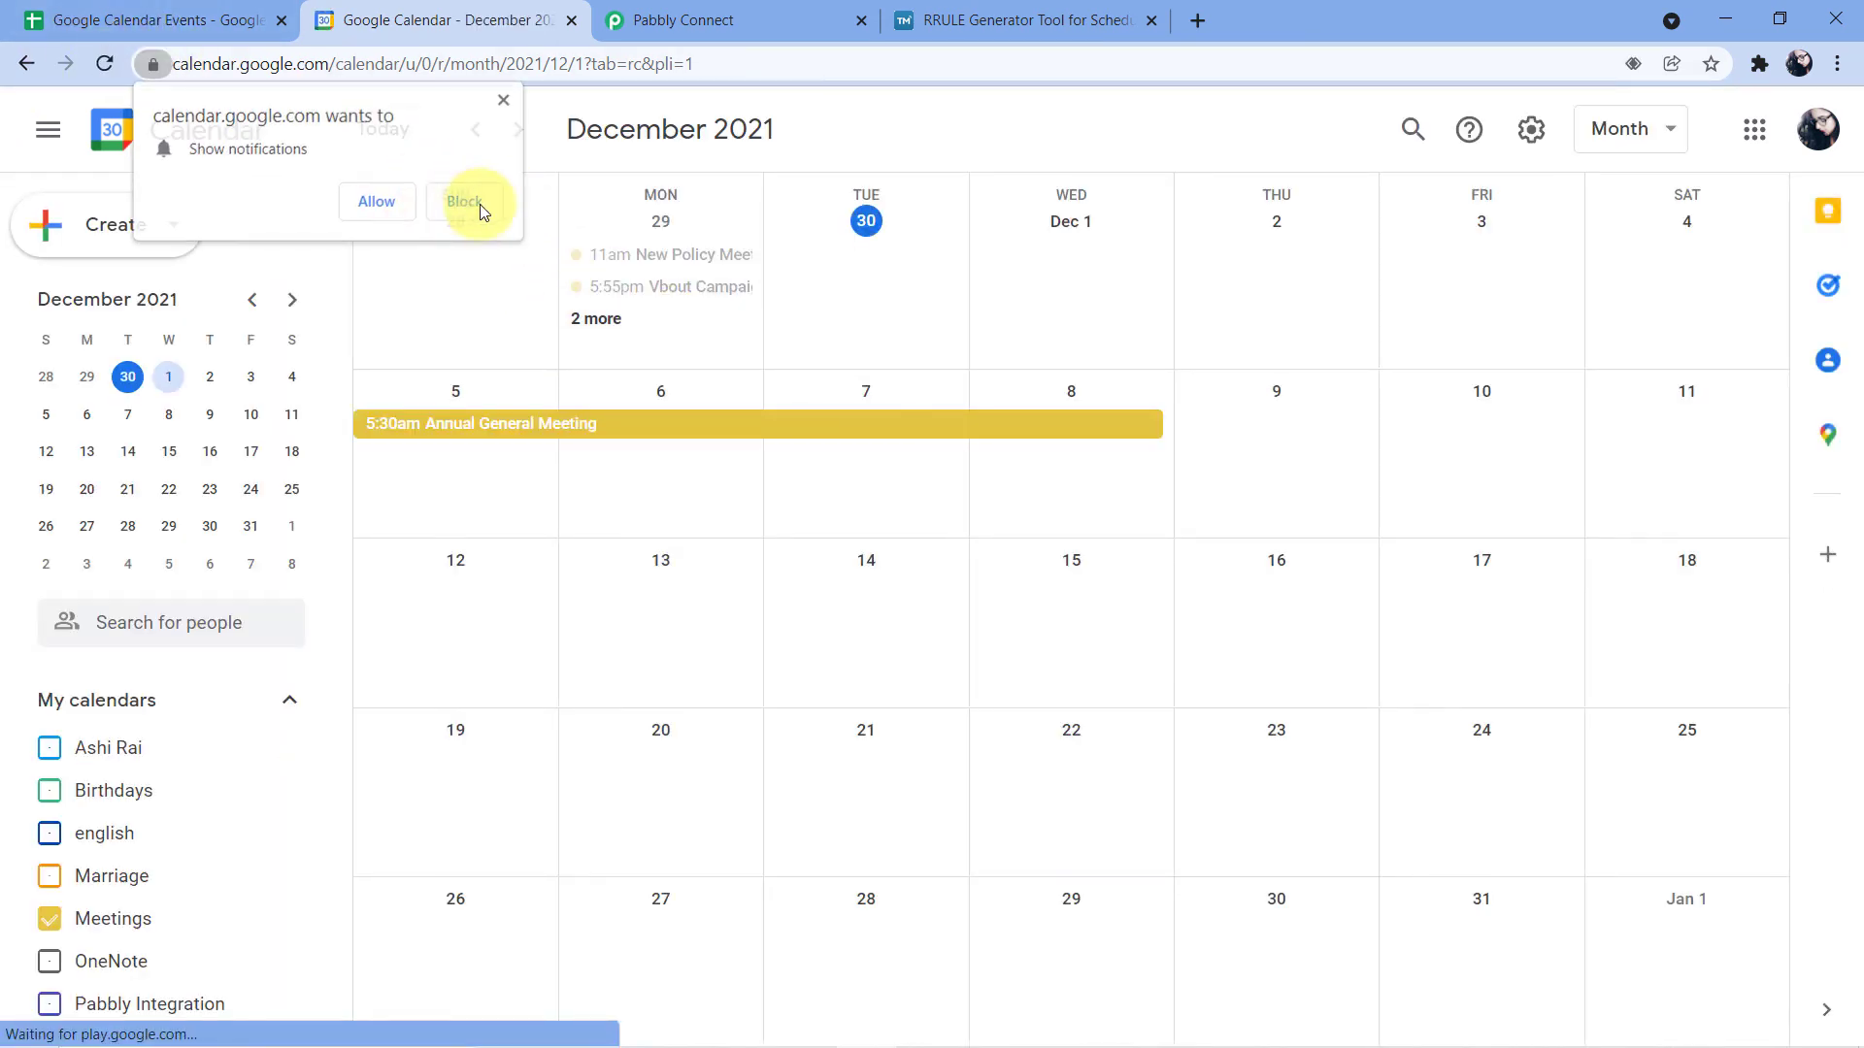
pyautogui.click(462, 200)
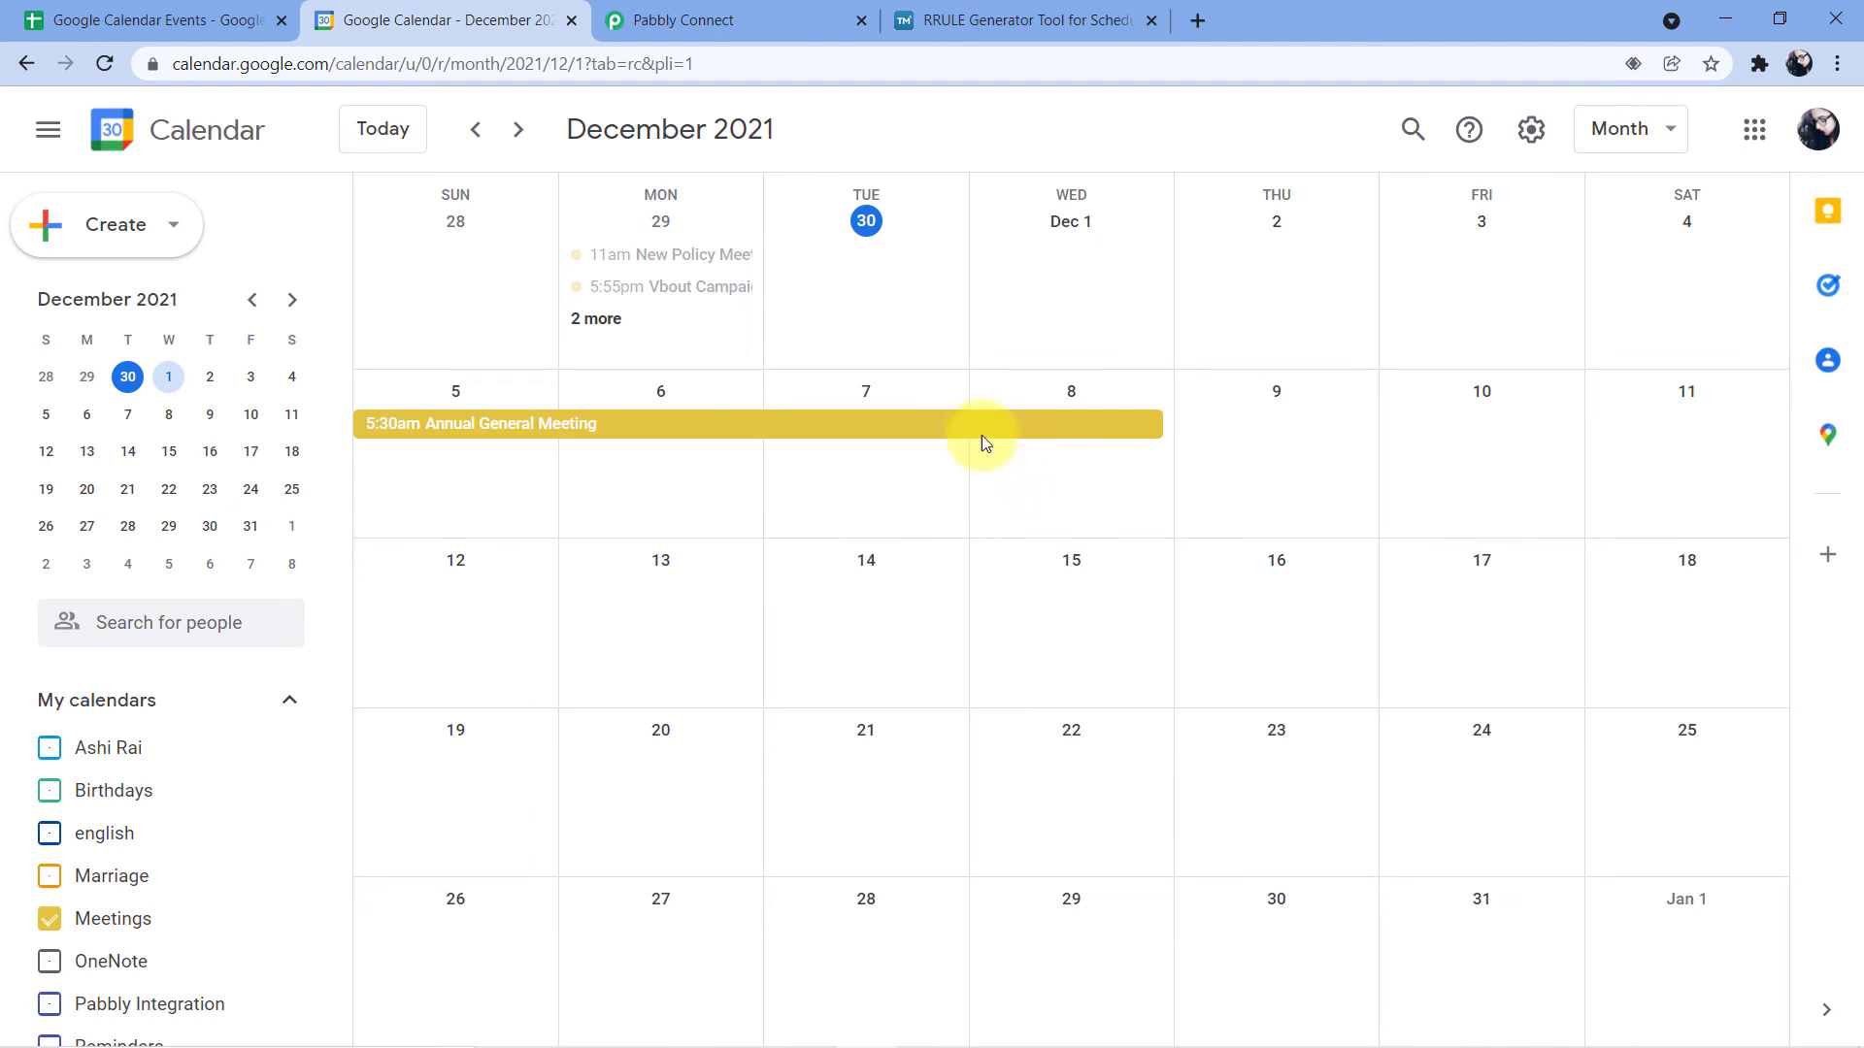
pyautogui.click(452, 451)
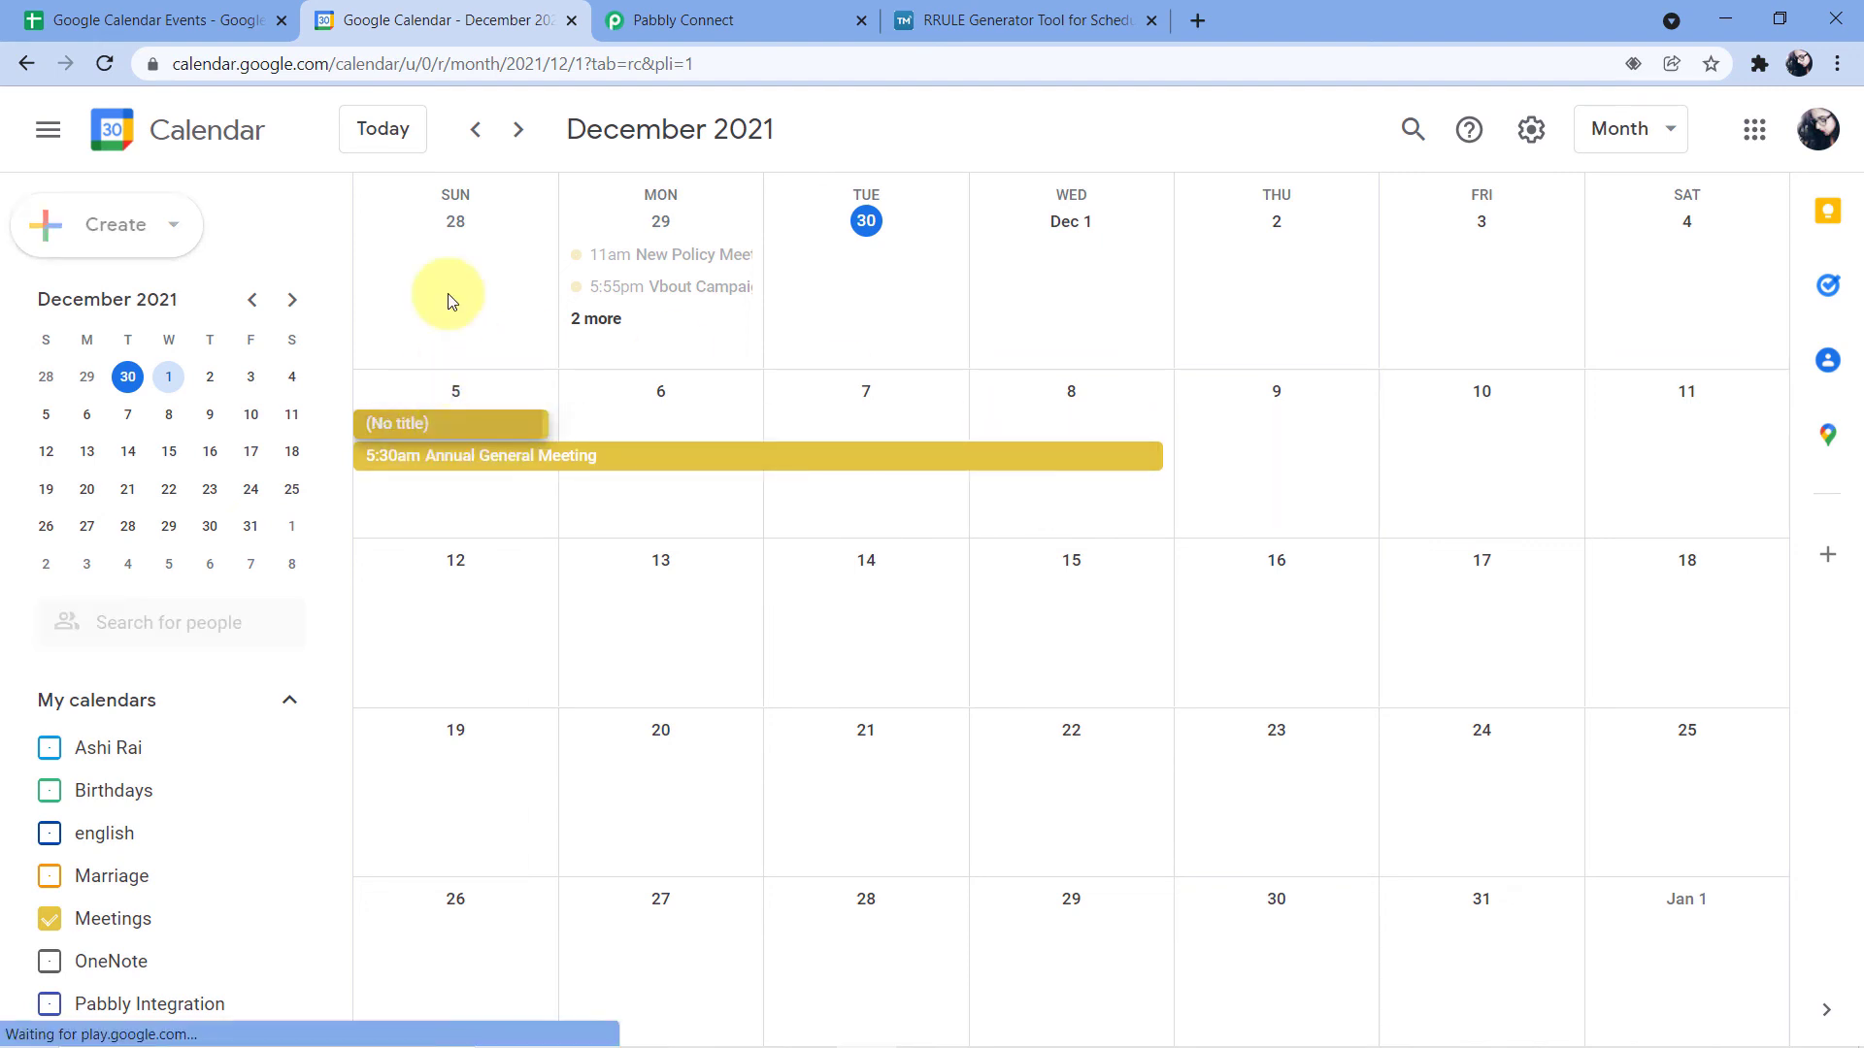
pyautogui.click(1182, 478)
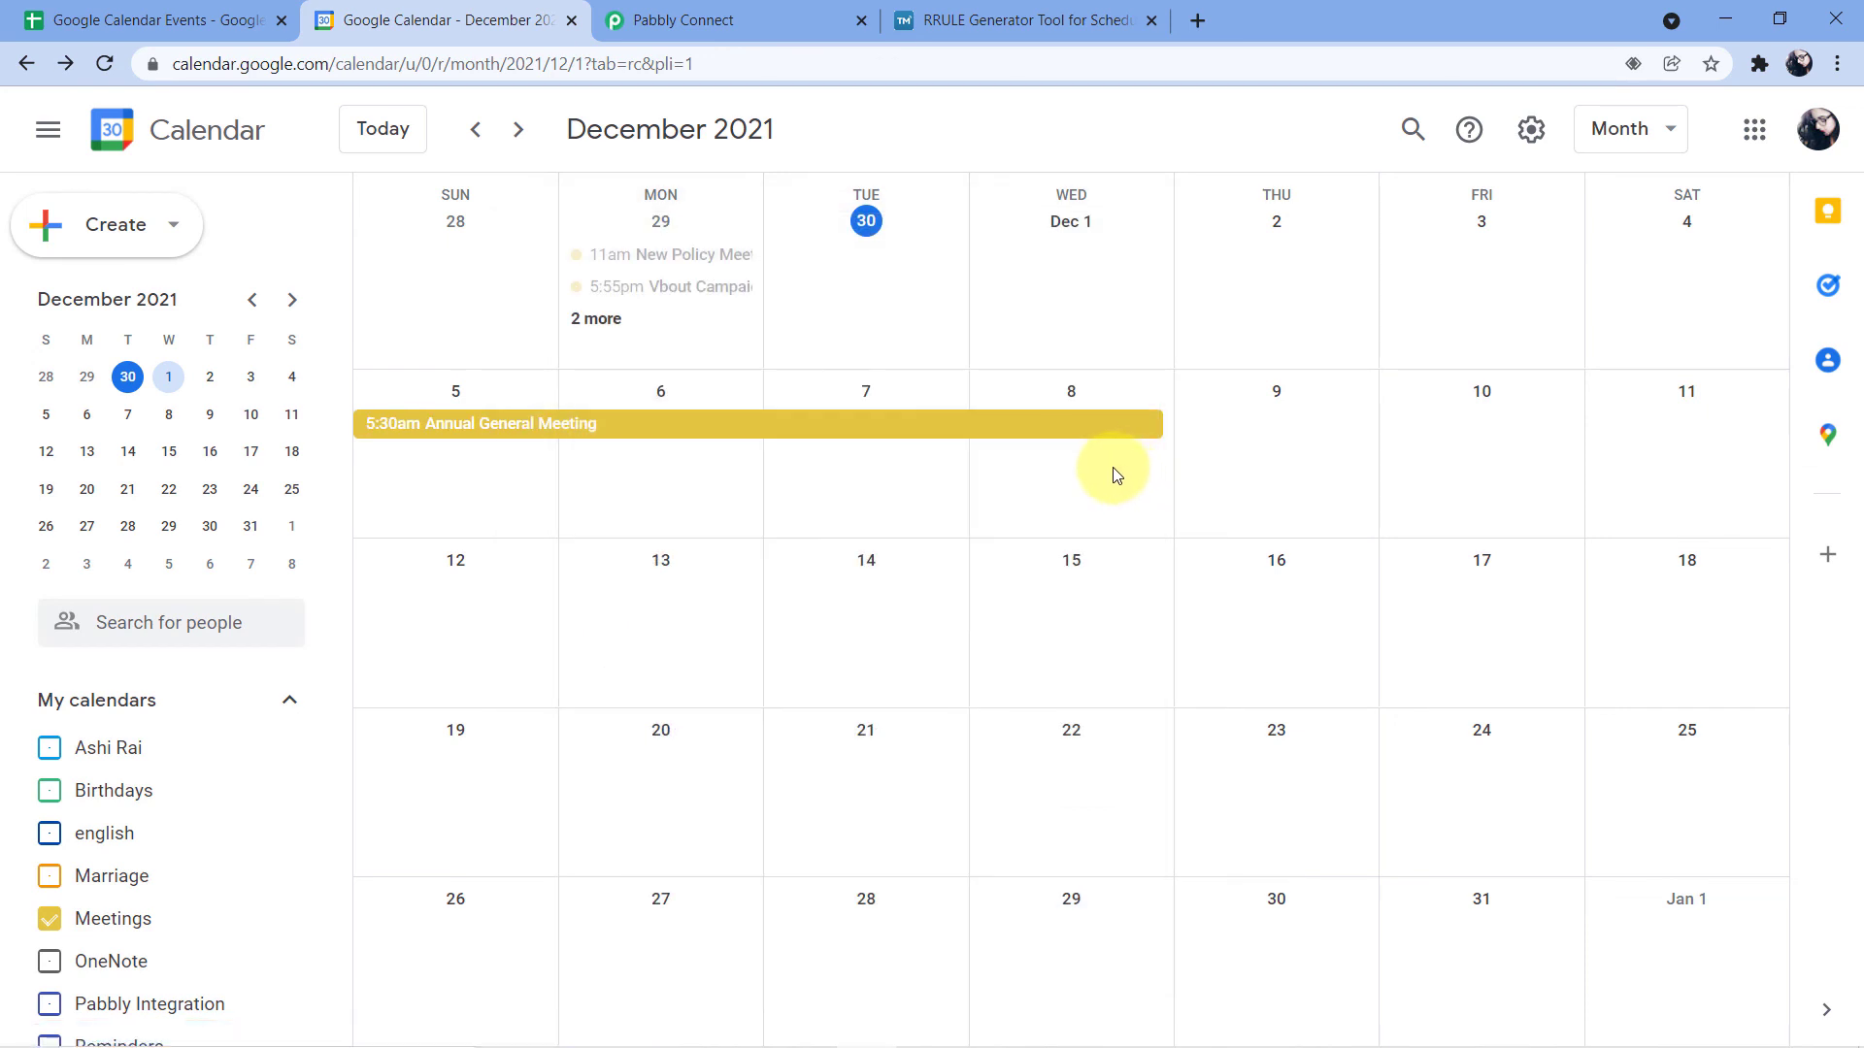
# Step: Compare the start and end dates in the Google Calendar Events spreadsheet with the Annual General Meeting entry in Google Calendar
pyautogui.click(1069, 429)
pyautogui.click(199, 8)
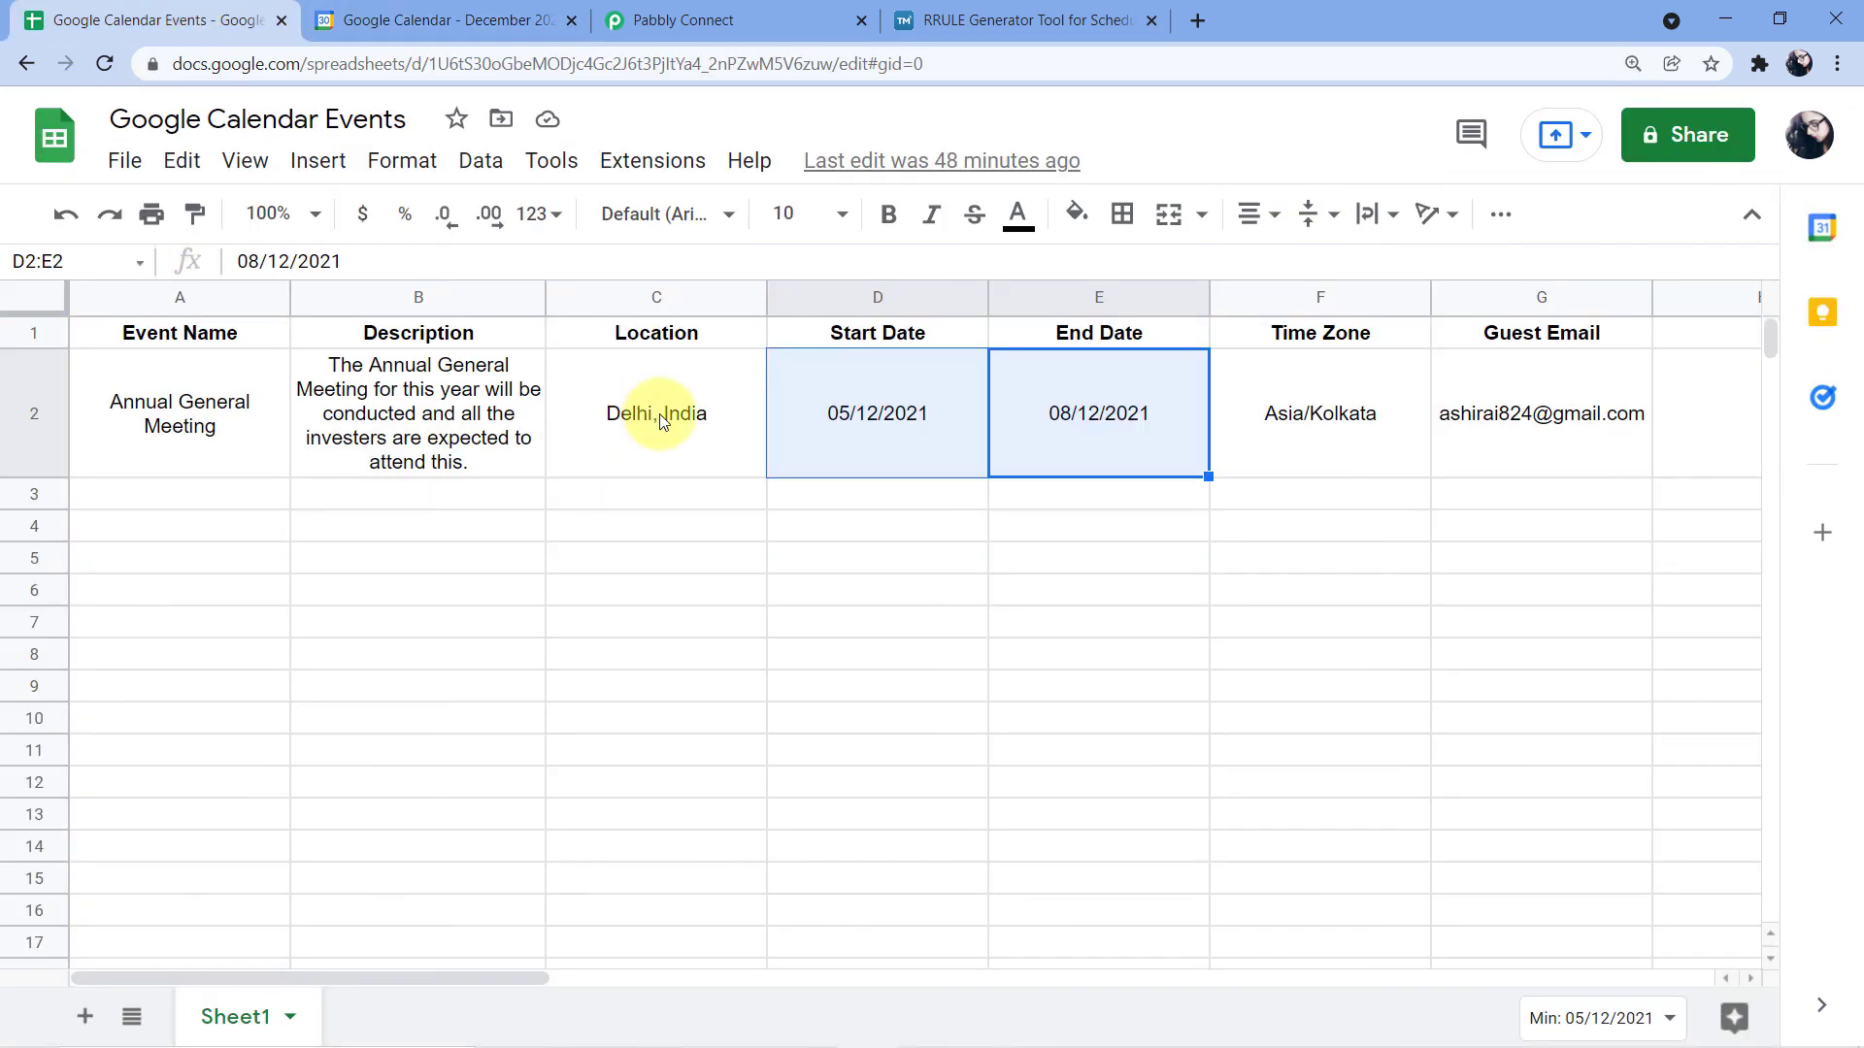
pyautogui.click(809, 427)
pyautogui.click(627, 456)
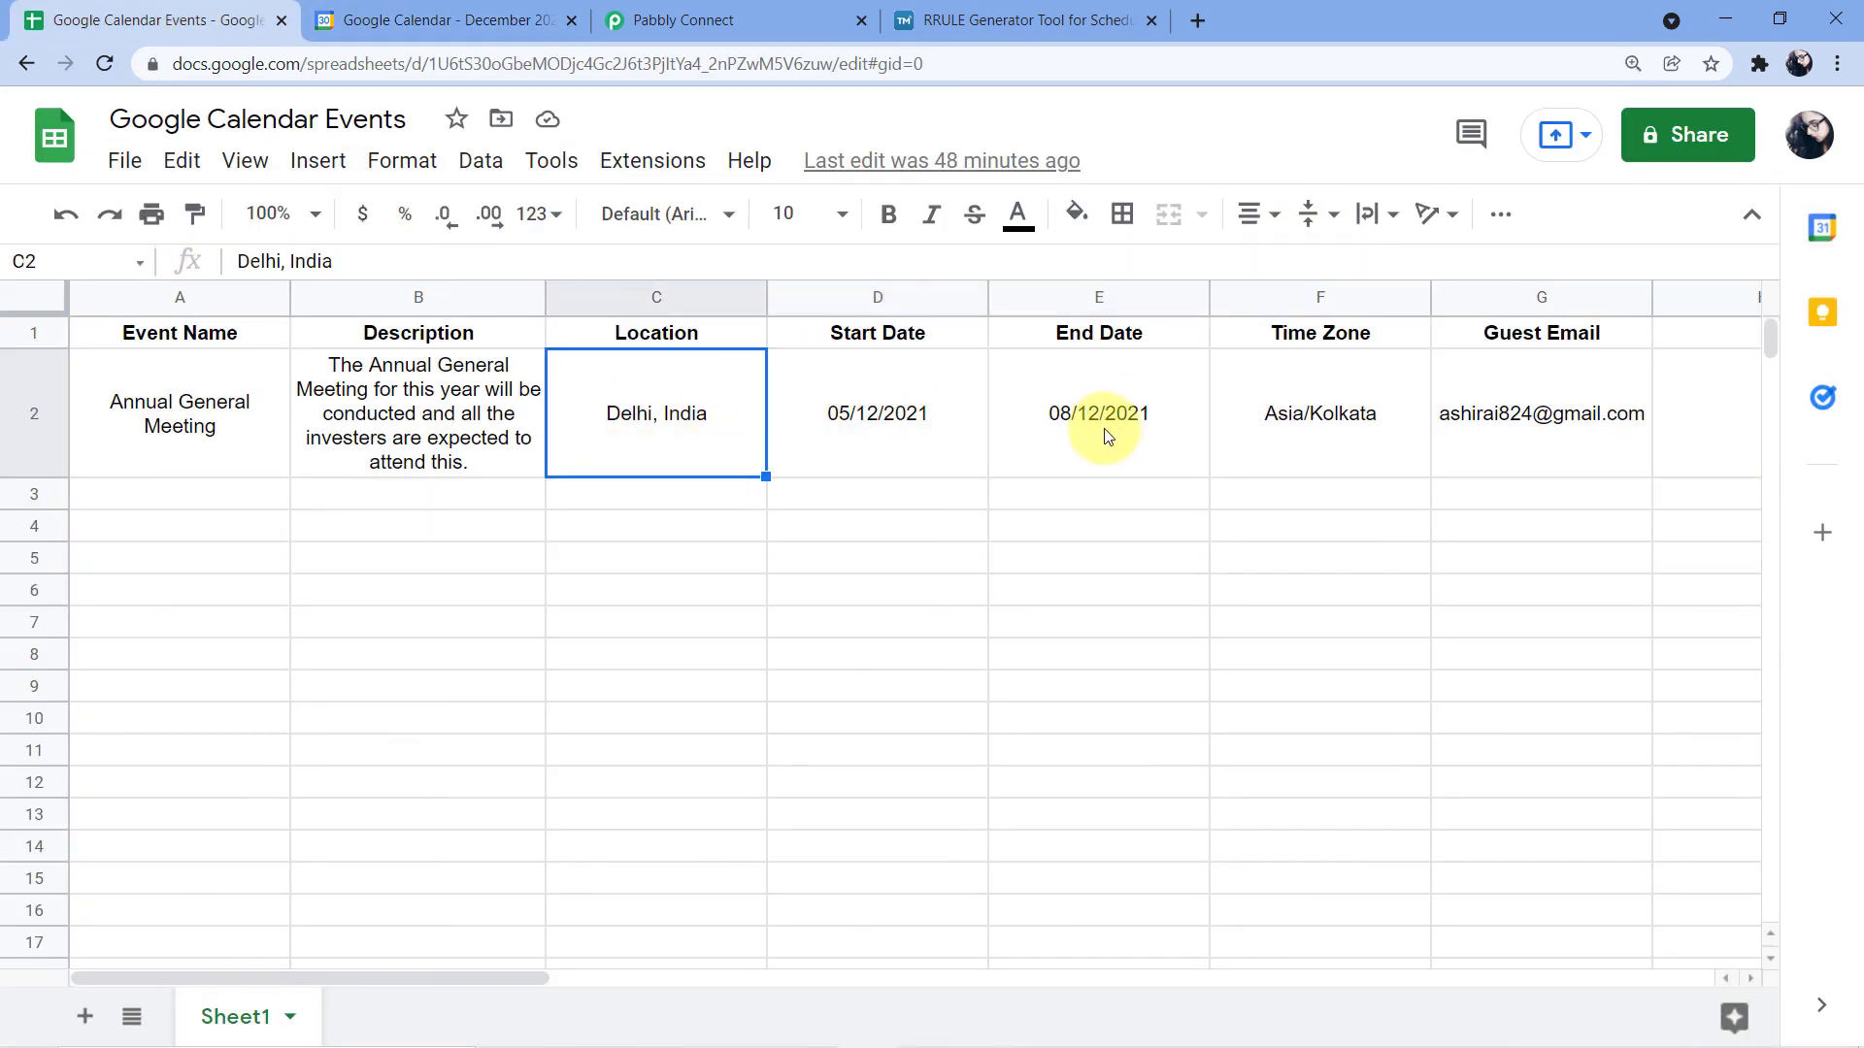
pyautogui.click(738, 17)
pyautogui.click(534, 10)
pyautogui.click(1019, 528)
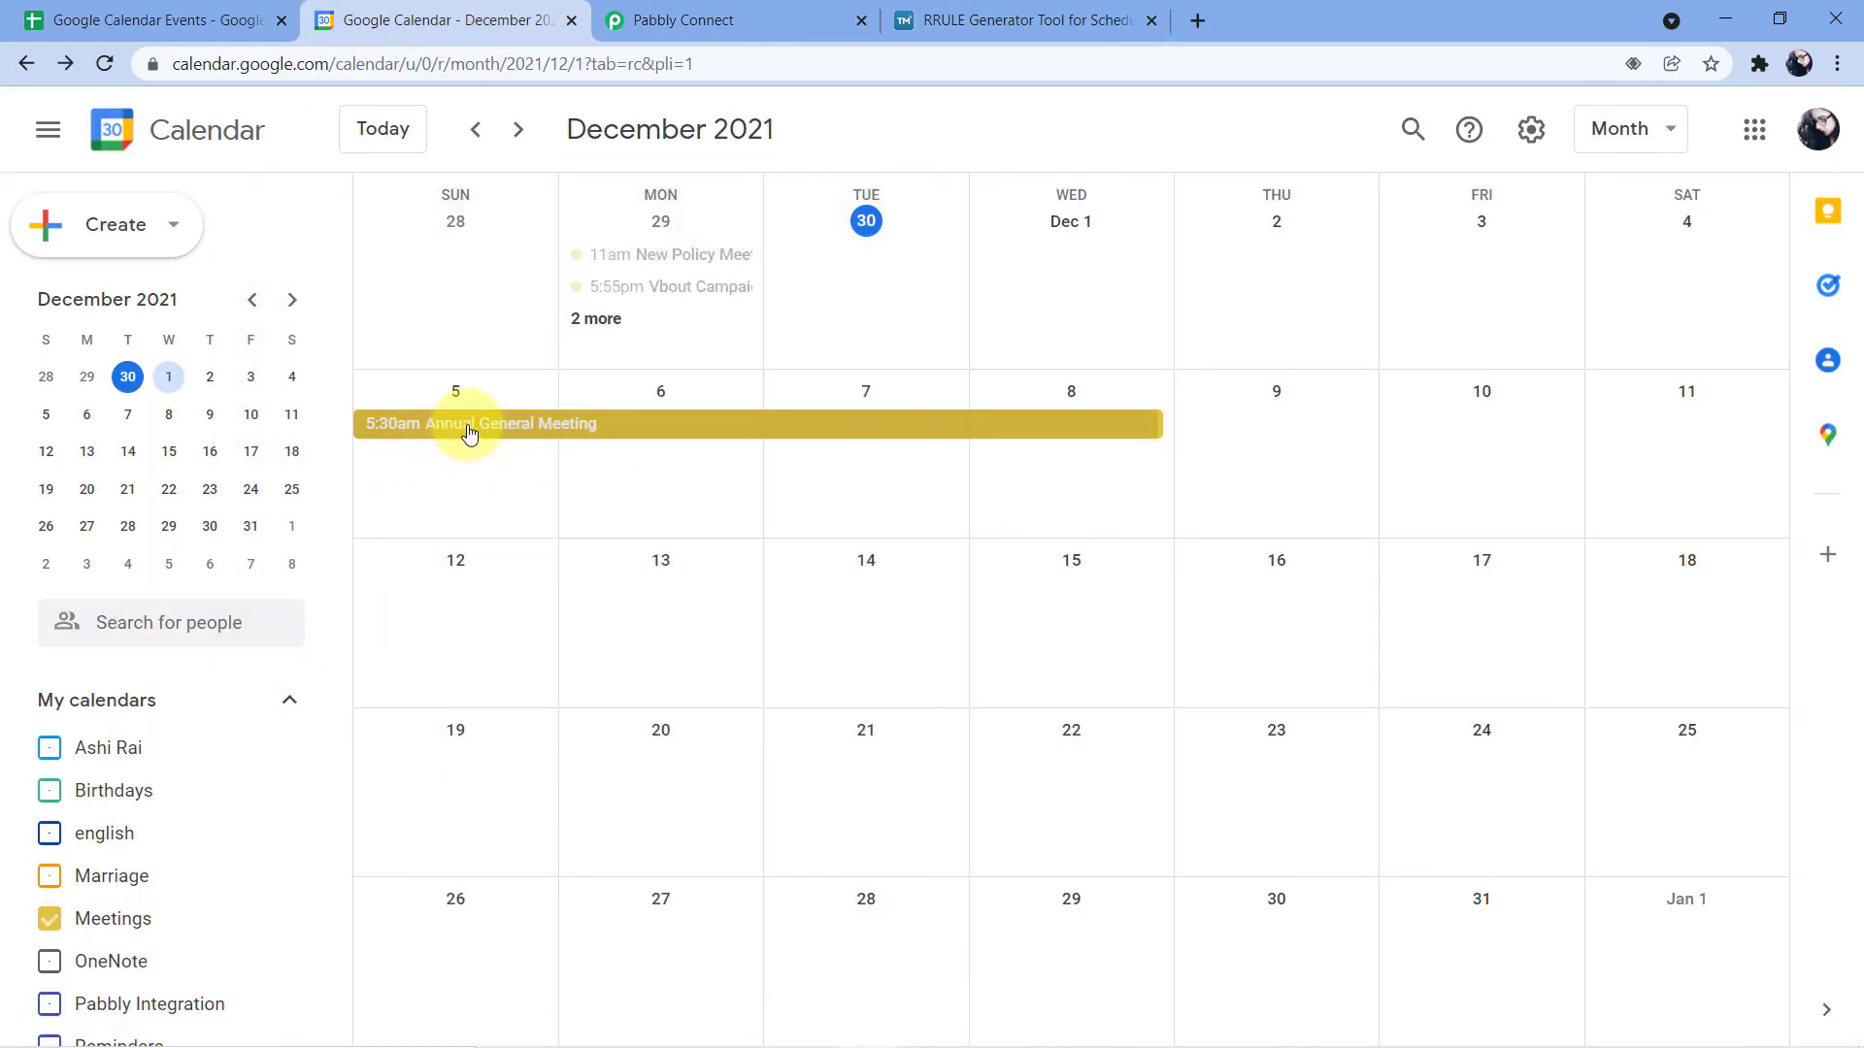
# Step: Open the Annual General Meeting event's details and check its dates, location, guest and description against the spreadsheet
pyautogui.click(470, 433)
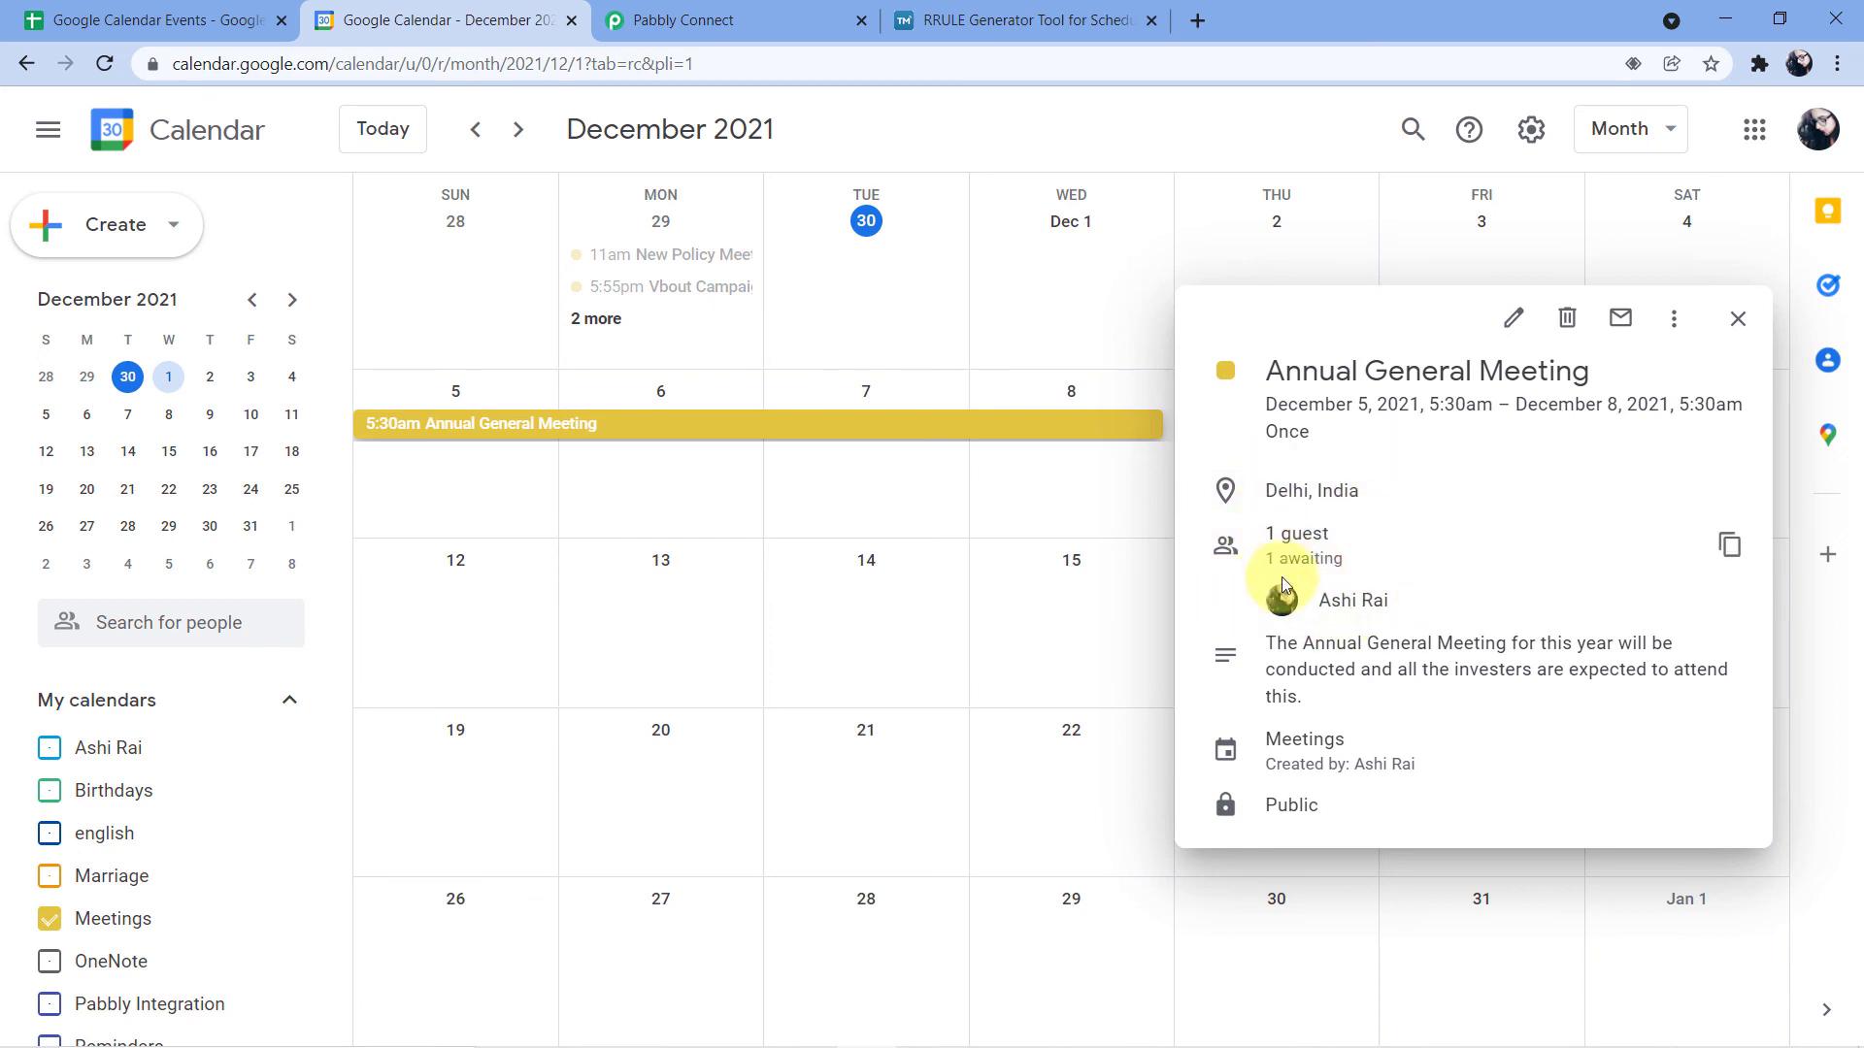
pyautogui.click(97, 20)
pyautogui.click(434, 12)
pyautogui.moveTo(1267, 642); pyautogui.dragTo(1303, 699)
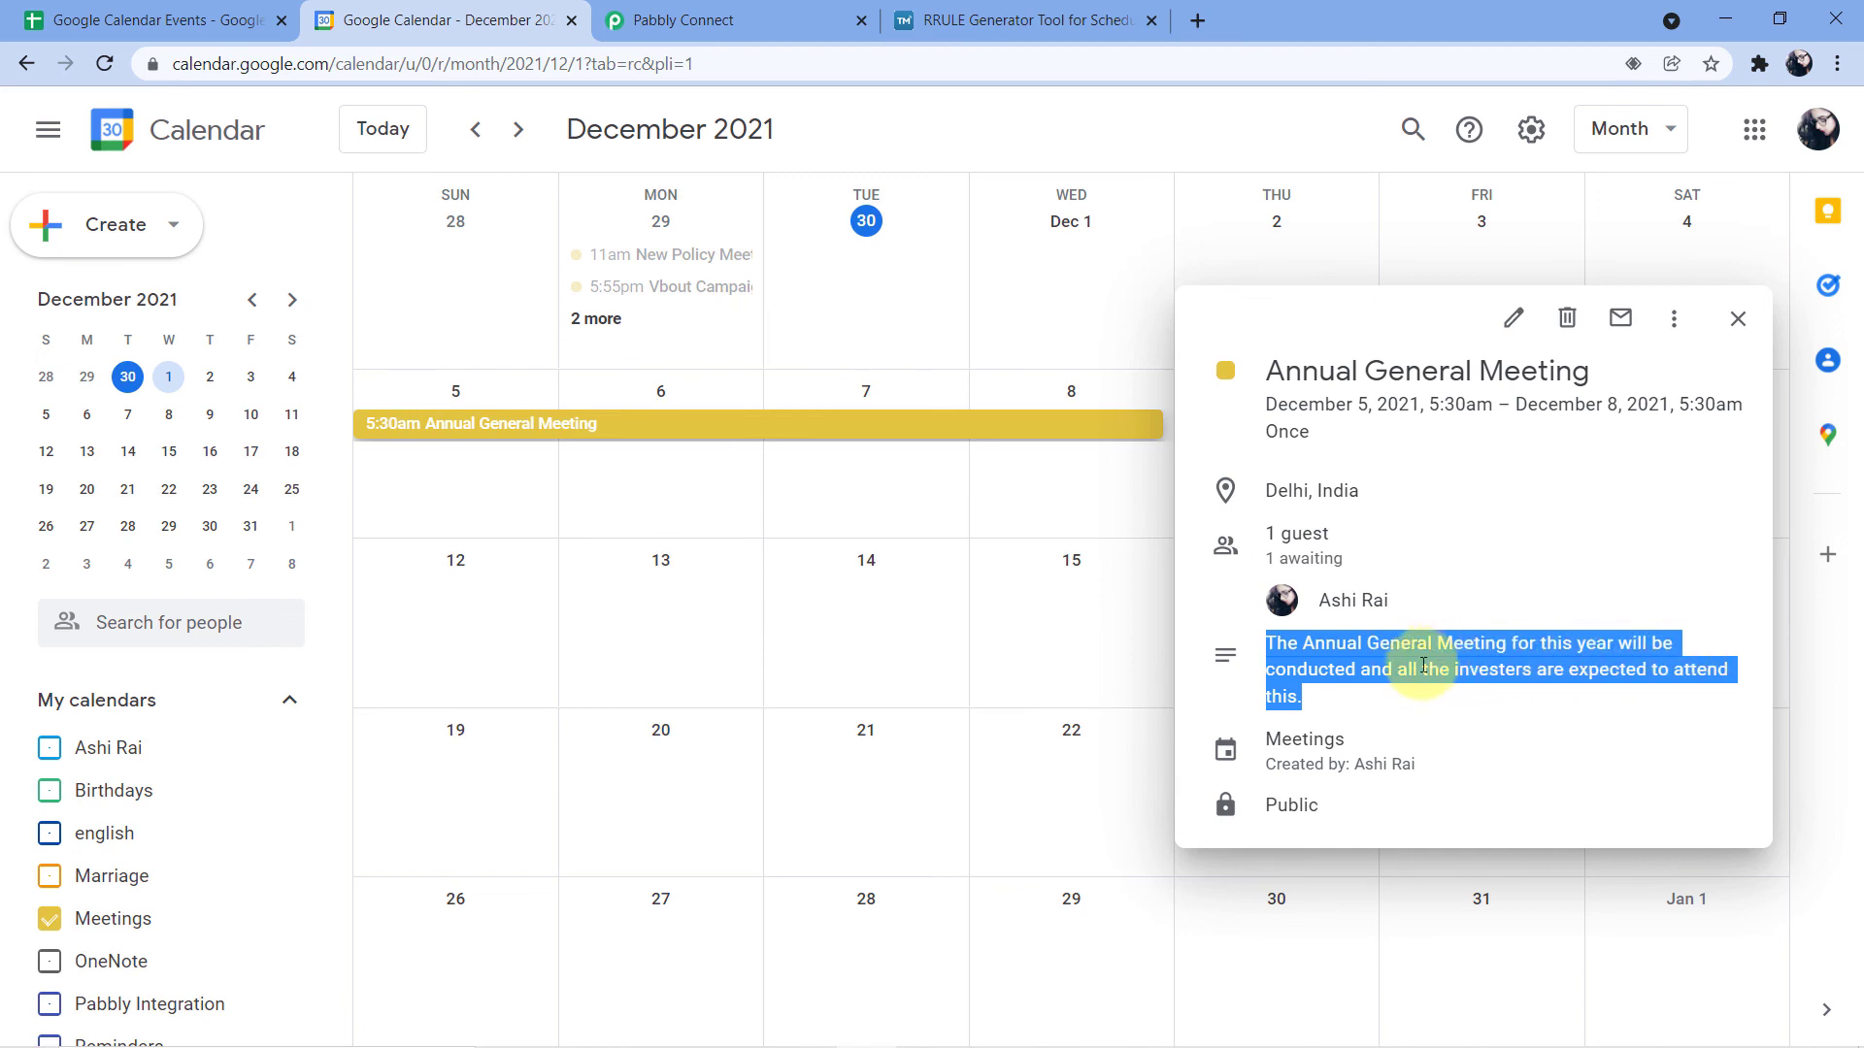
pyautogui.click(1364, 728)
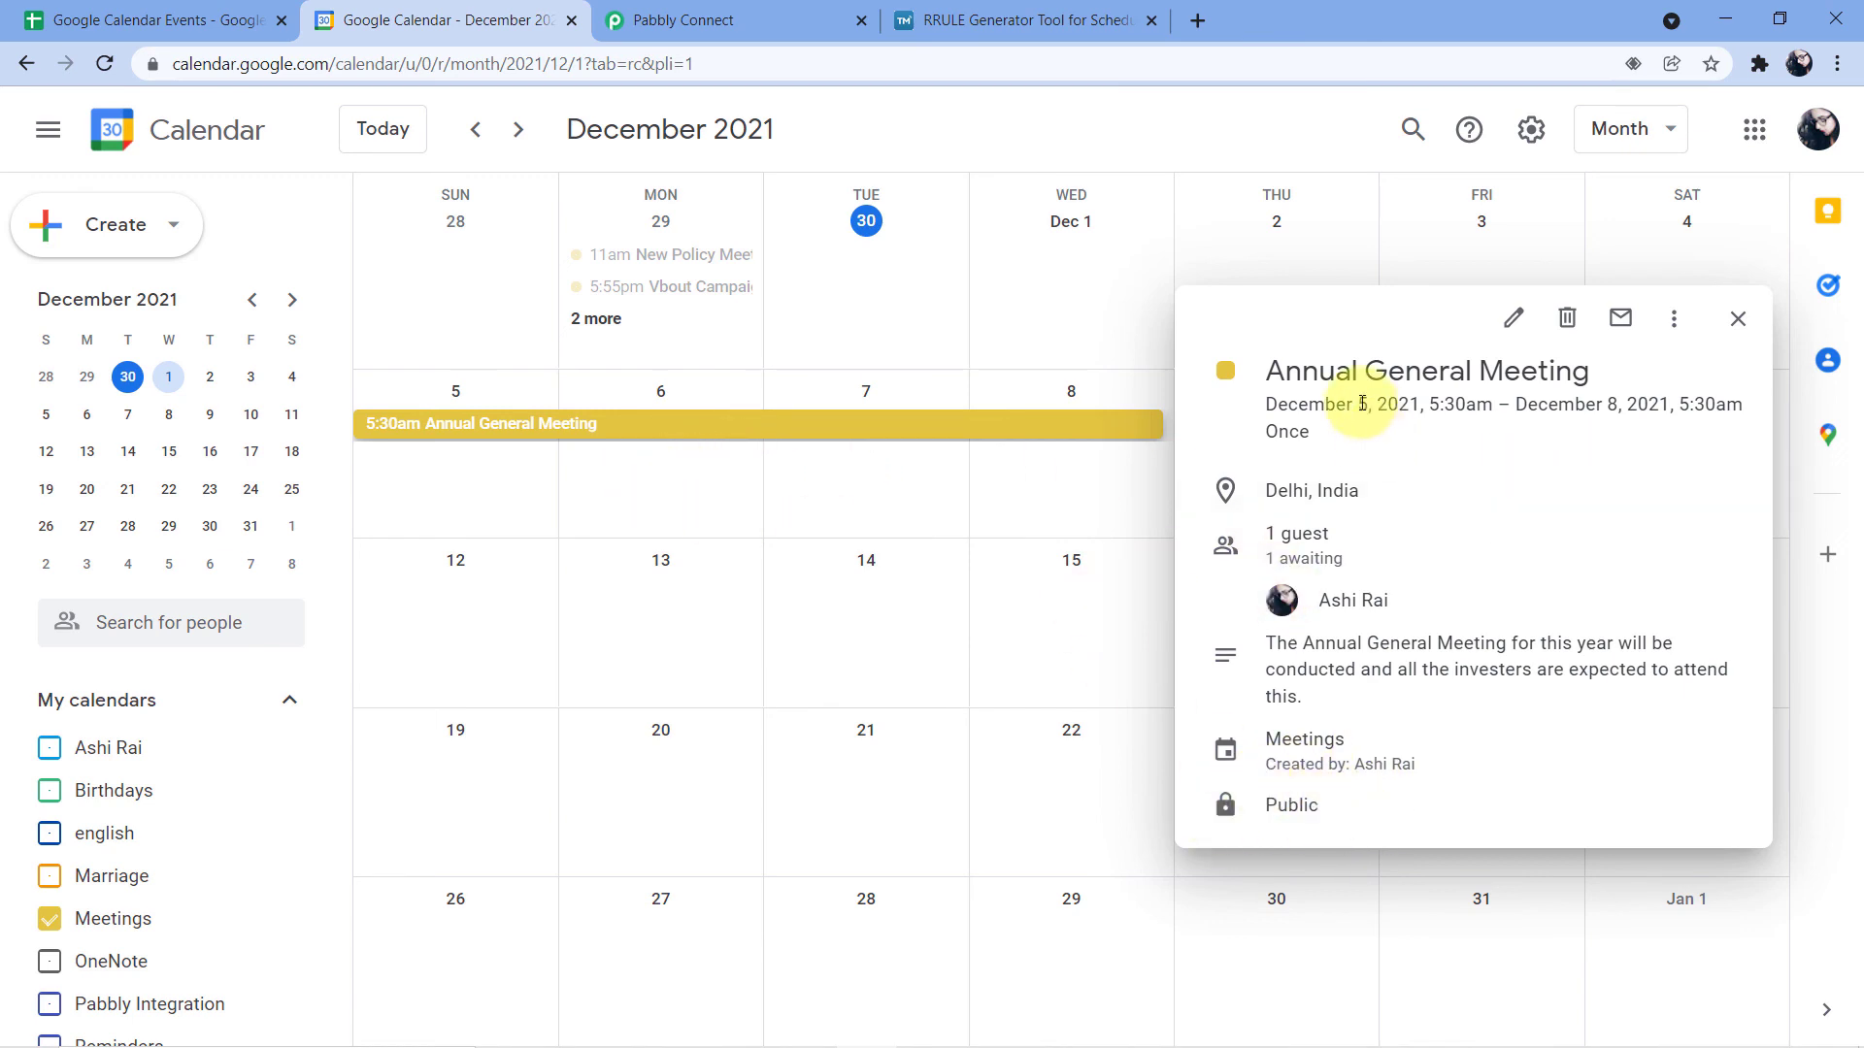
pyautogui.click(516, 472)
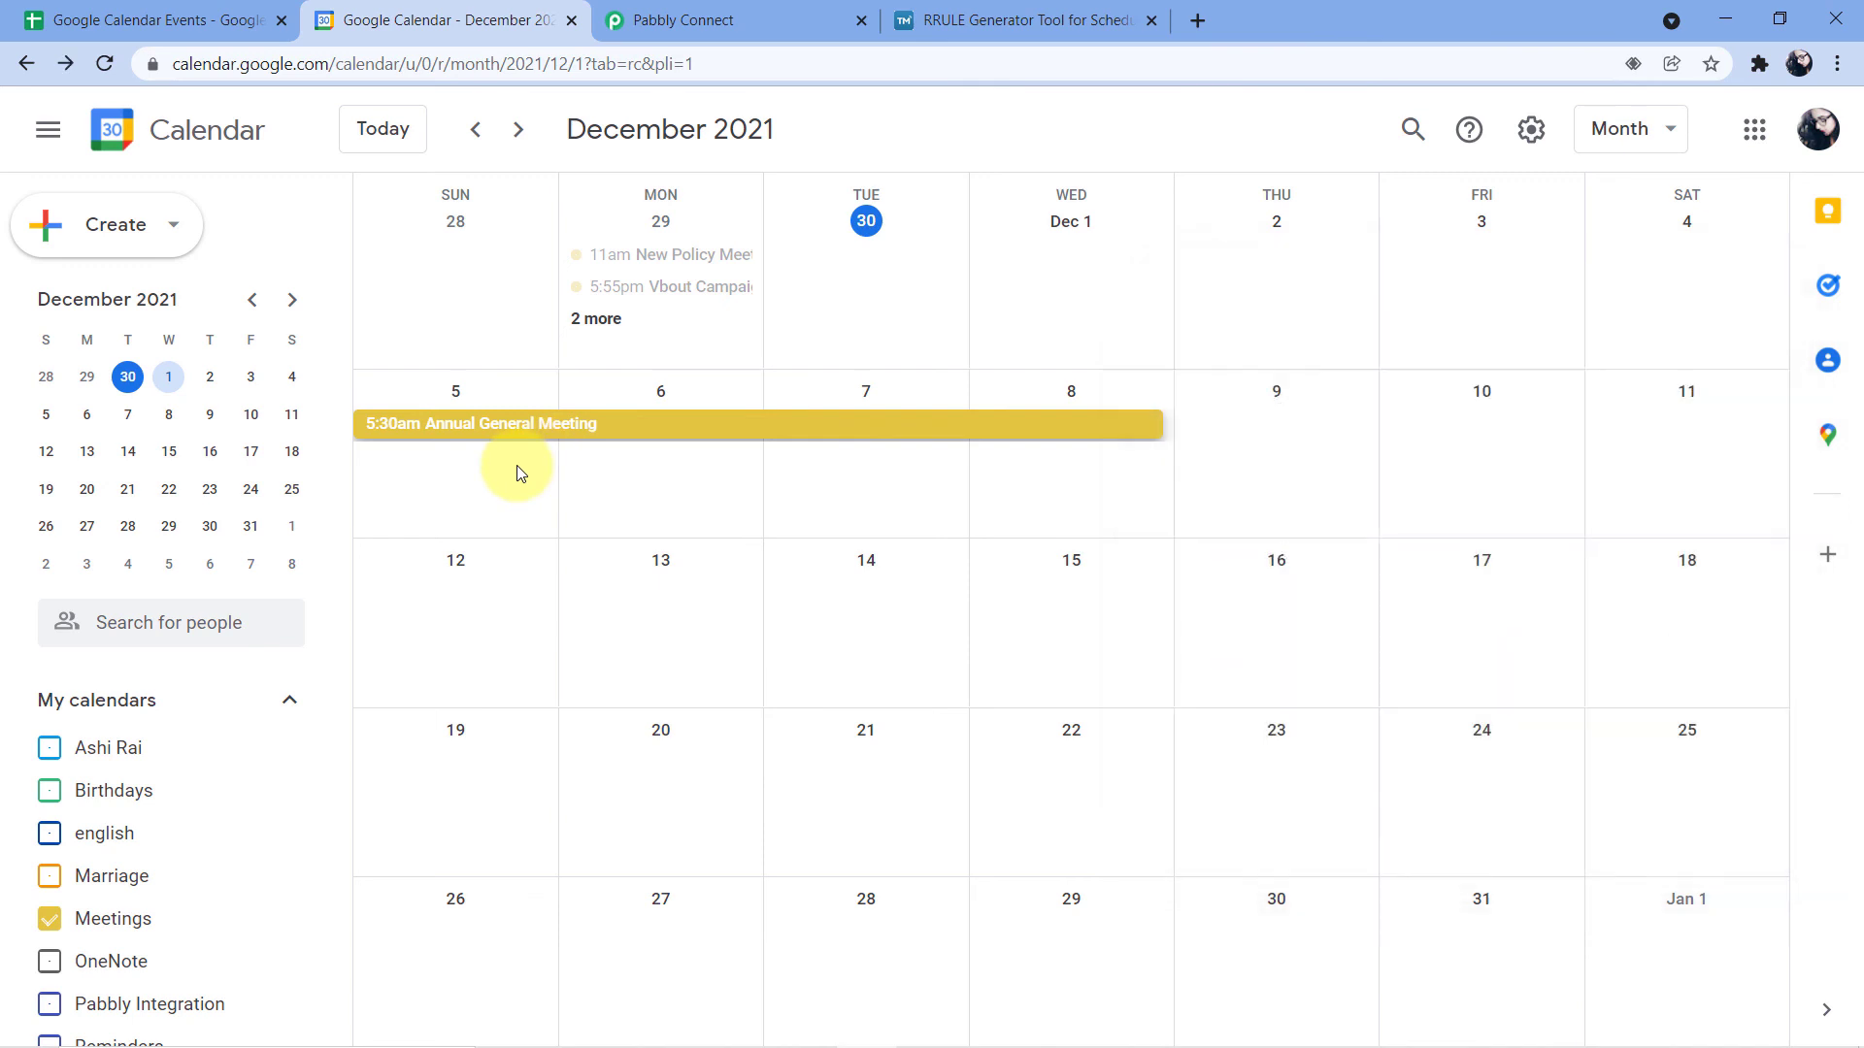
pyautogui.click(86, 19)
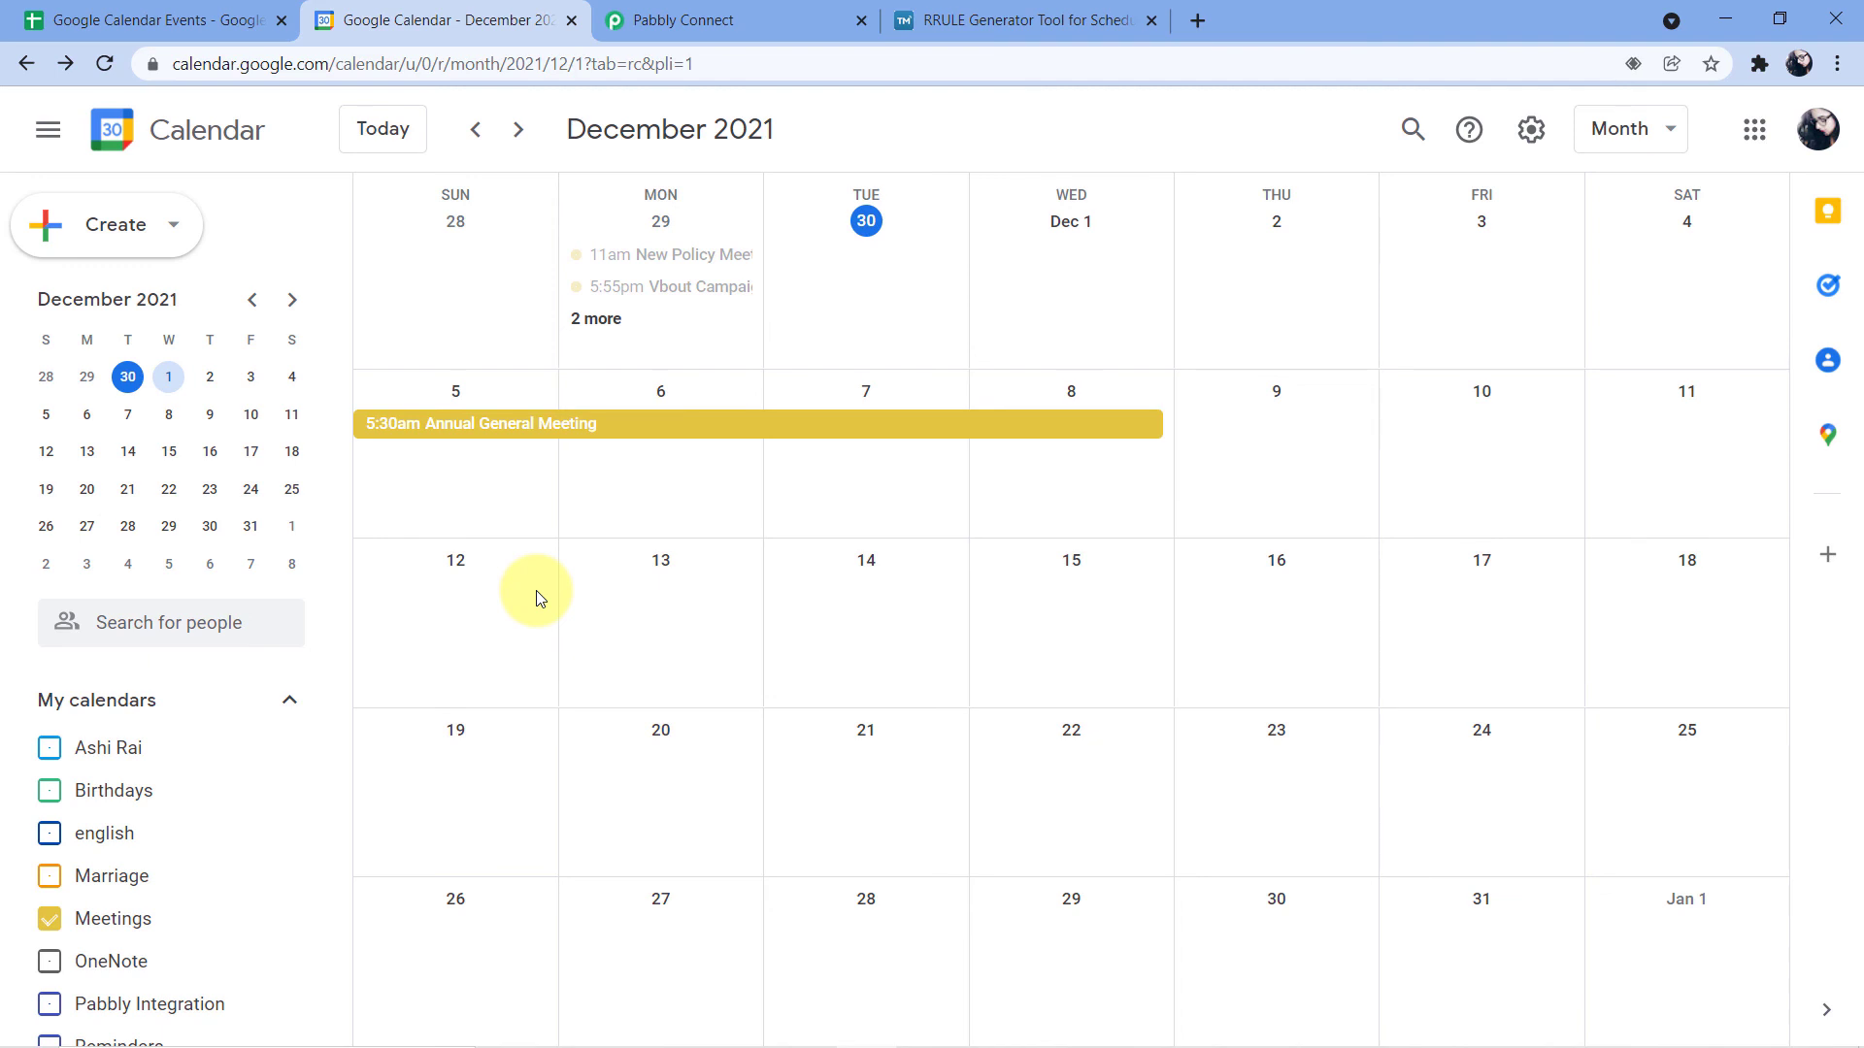
# Step: In the Google Calendar Events spreadsheet, paste the Investors Summit row at A3, with location Mubmai, India and dates 09/12/2021 to 11/12/2021
pyautogui.click(95, 12)
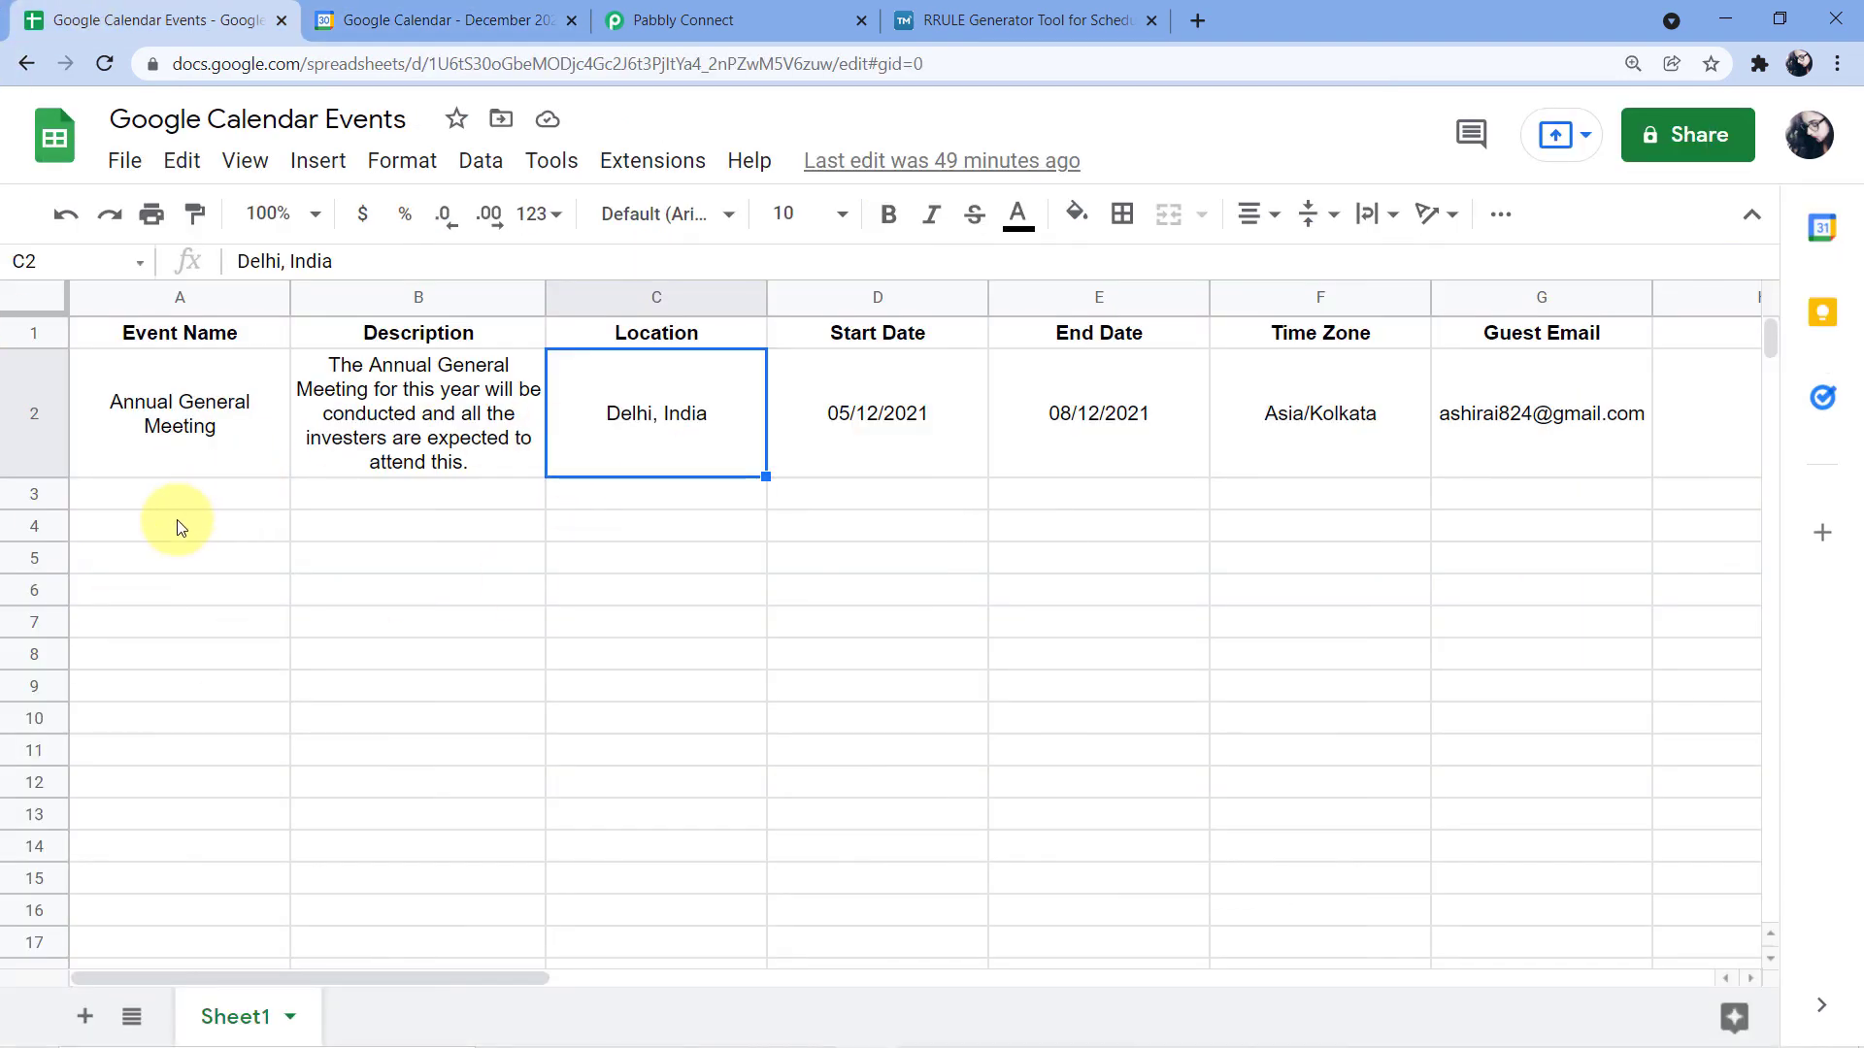
pyautogui.click(184, 492)
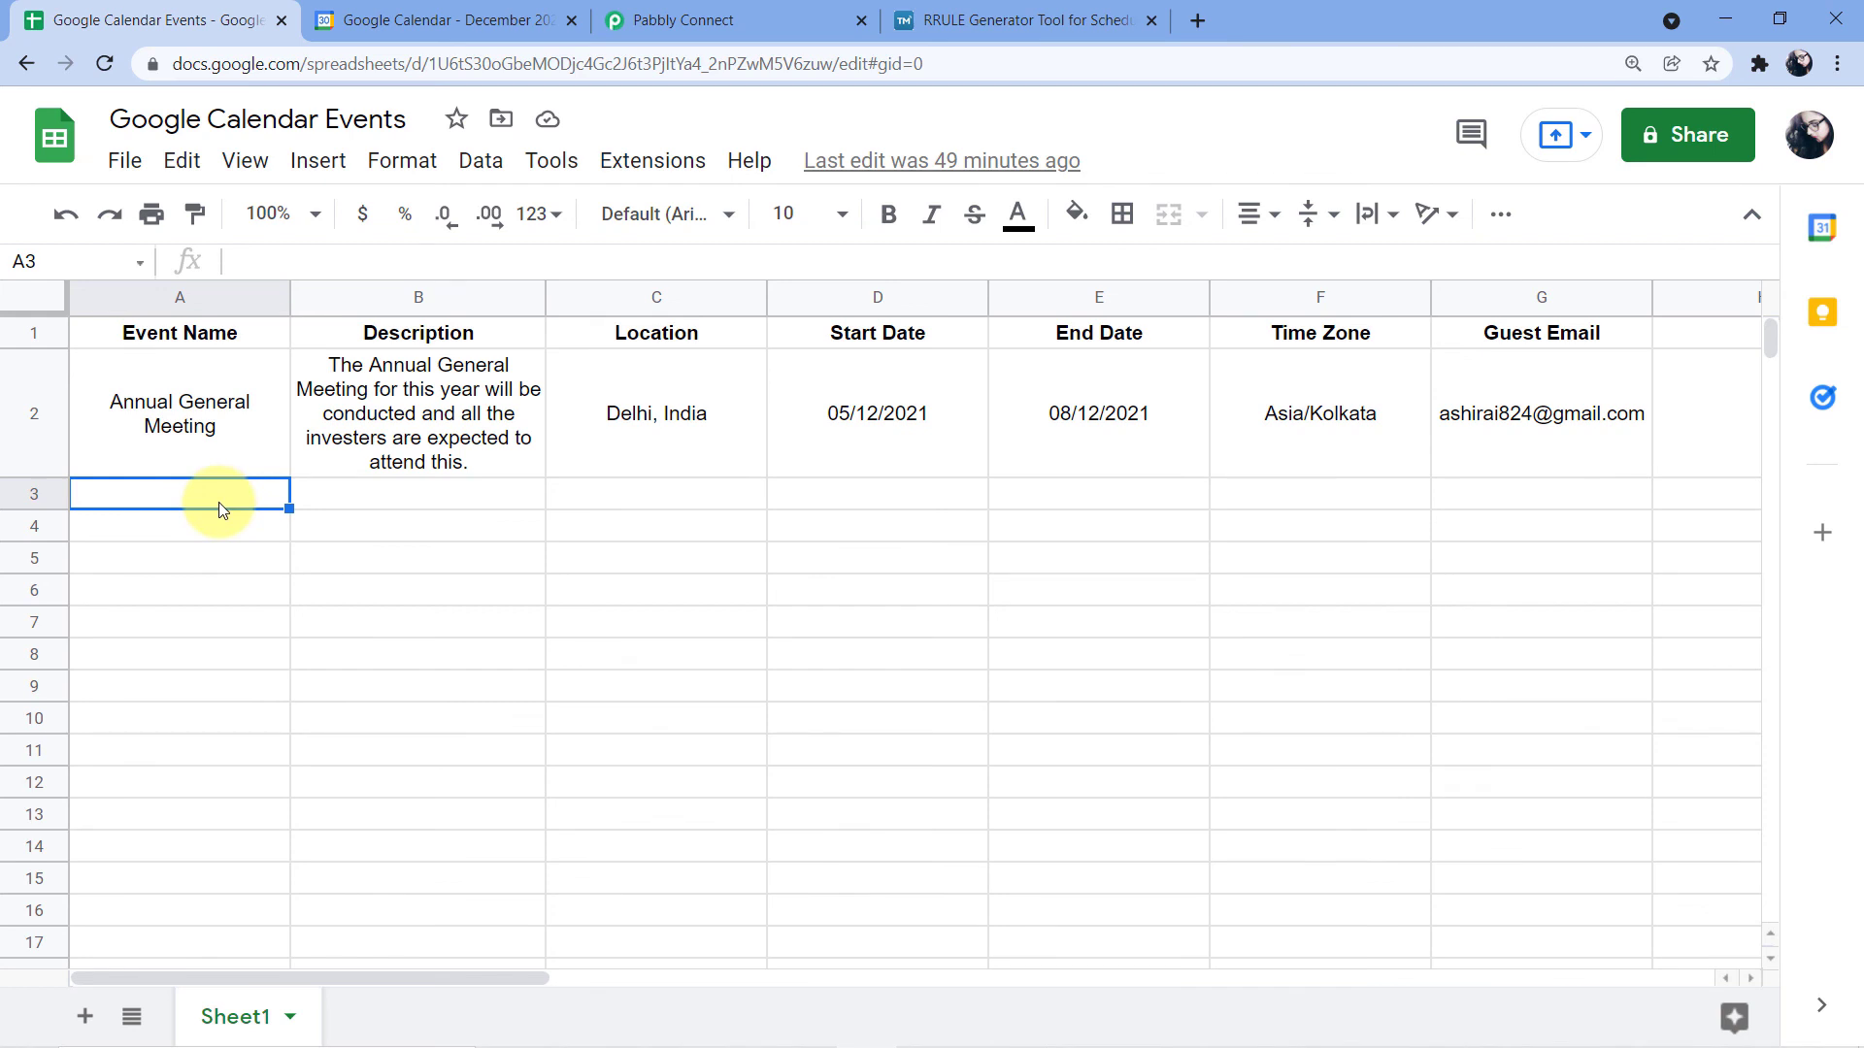
pyautogui.hotkey('ctrl', 'v')
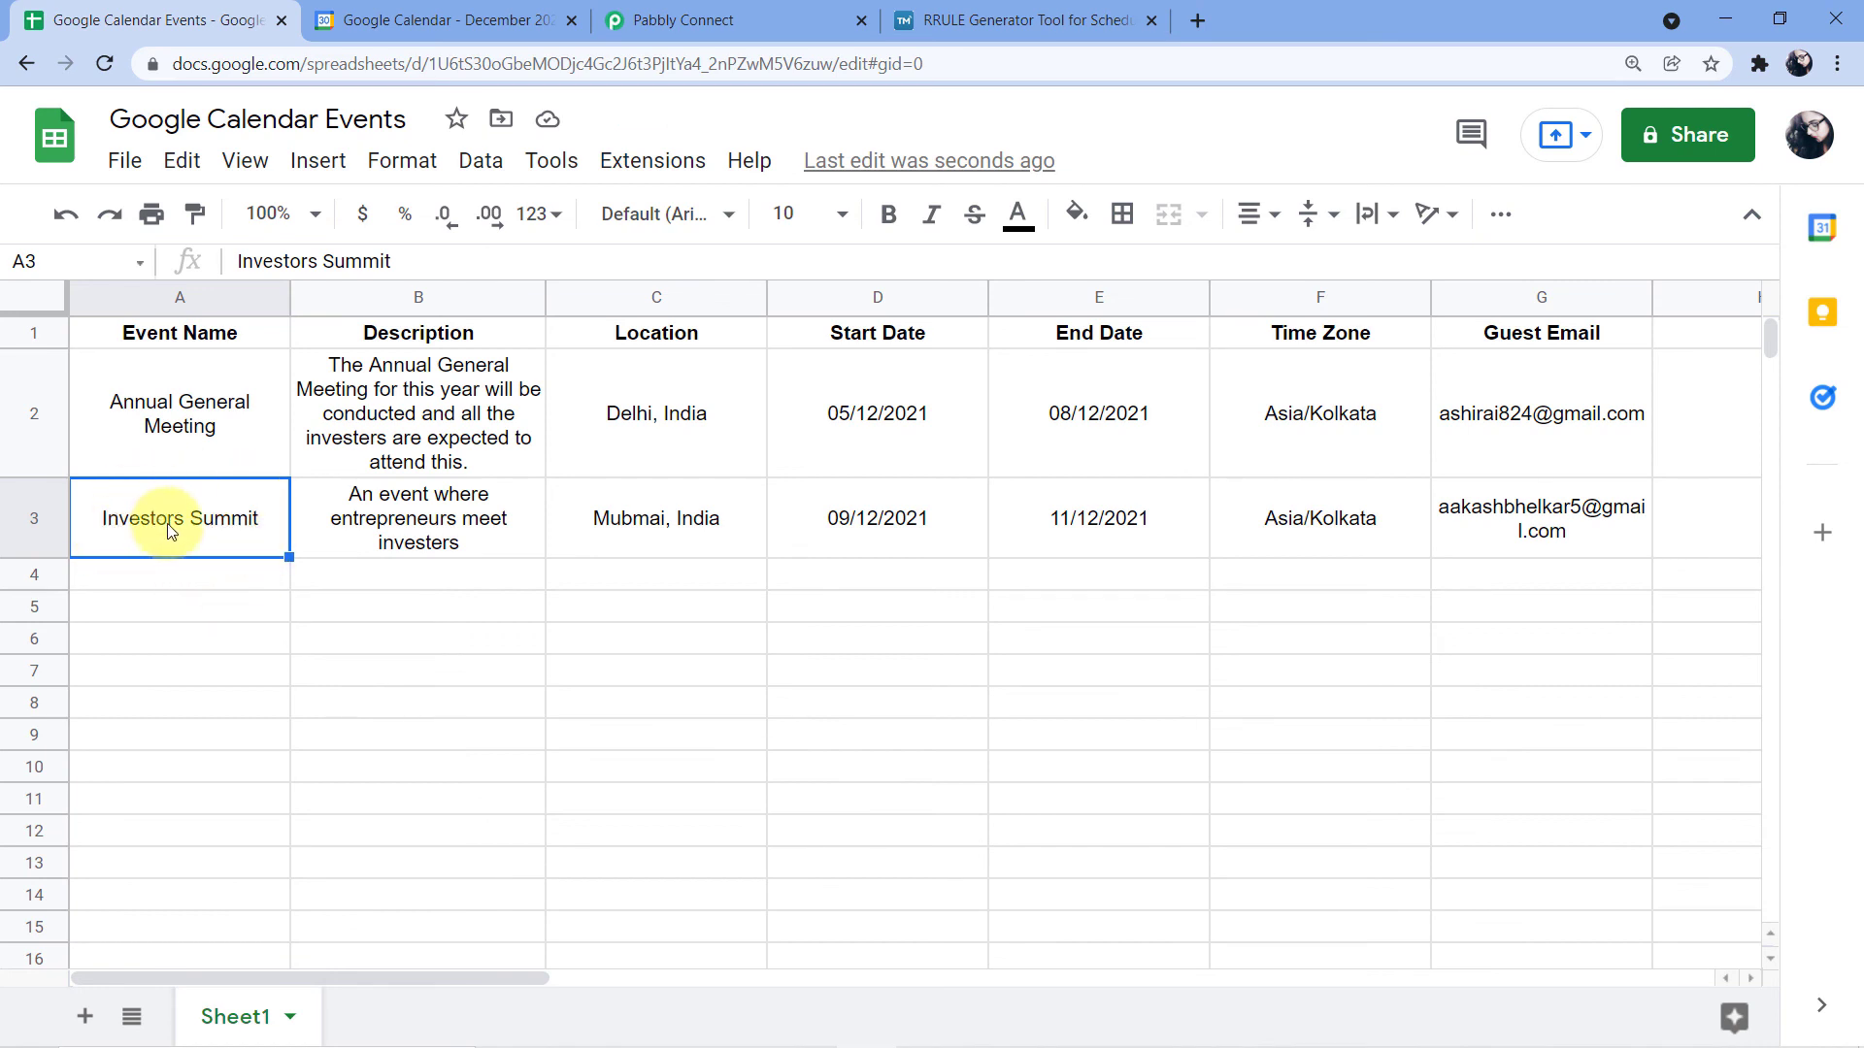
# Step: Review the Investors Summit row's description, location, start and end dates, time zone, guest email and event name
pyautogui.click(385, 529)
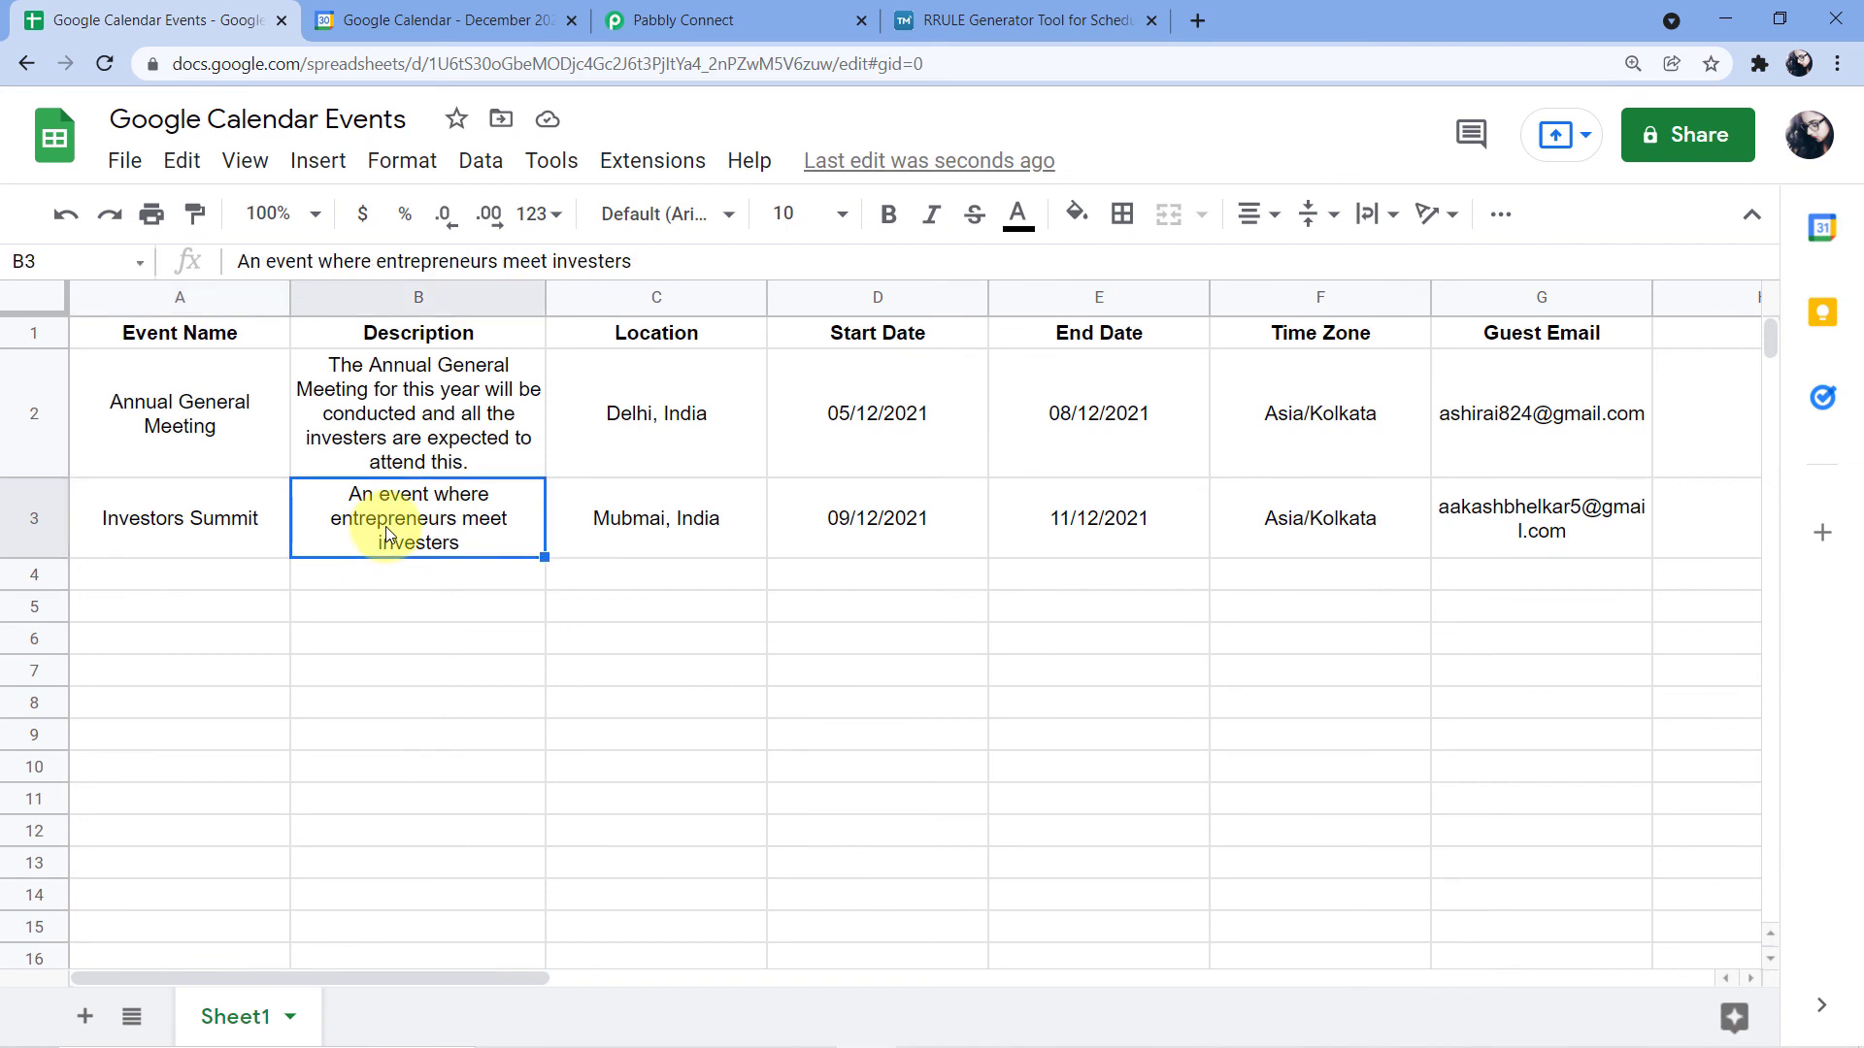
pyautogui.click(621, 536)
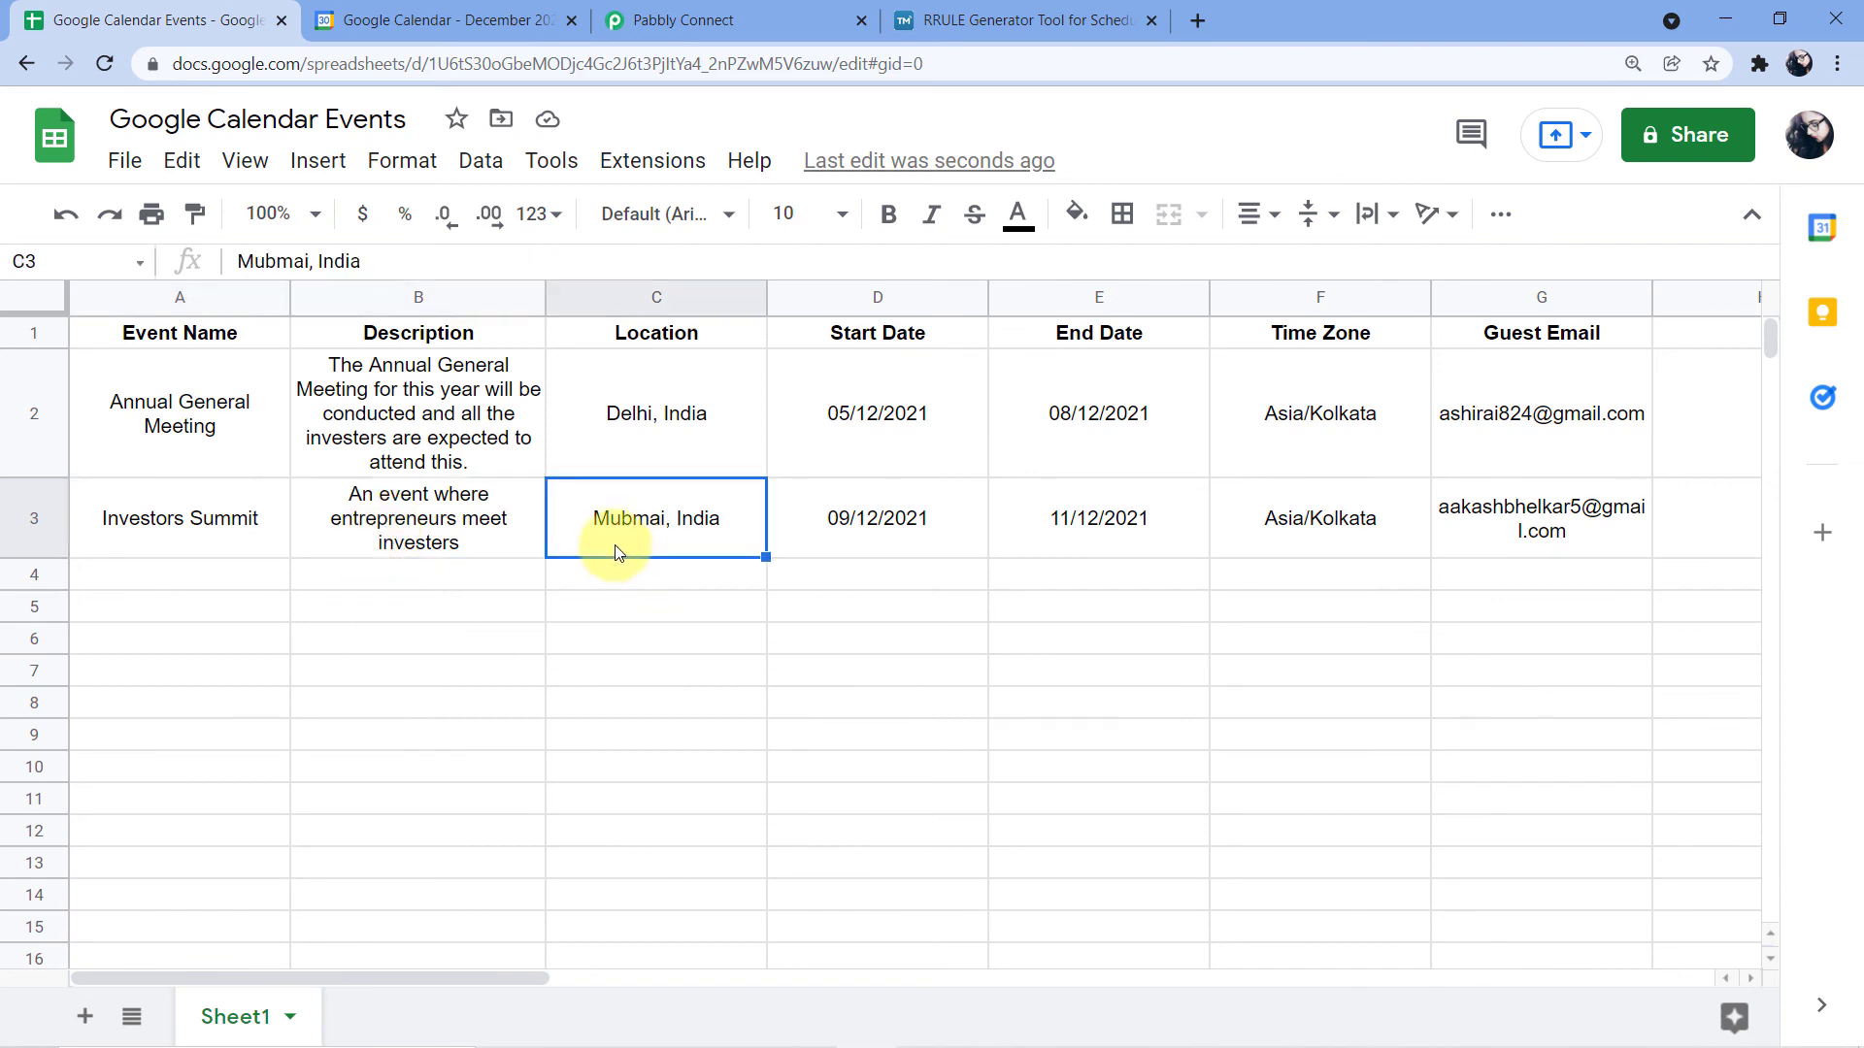
pyautogui.click(879, 524)
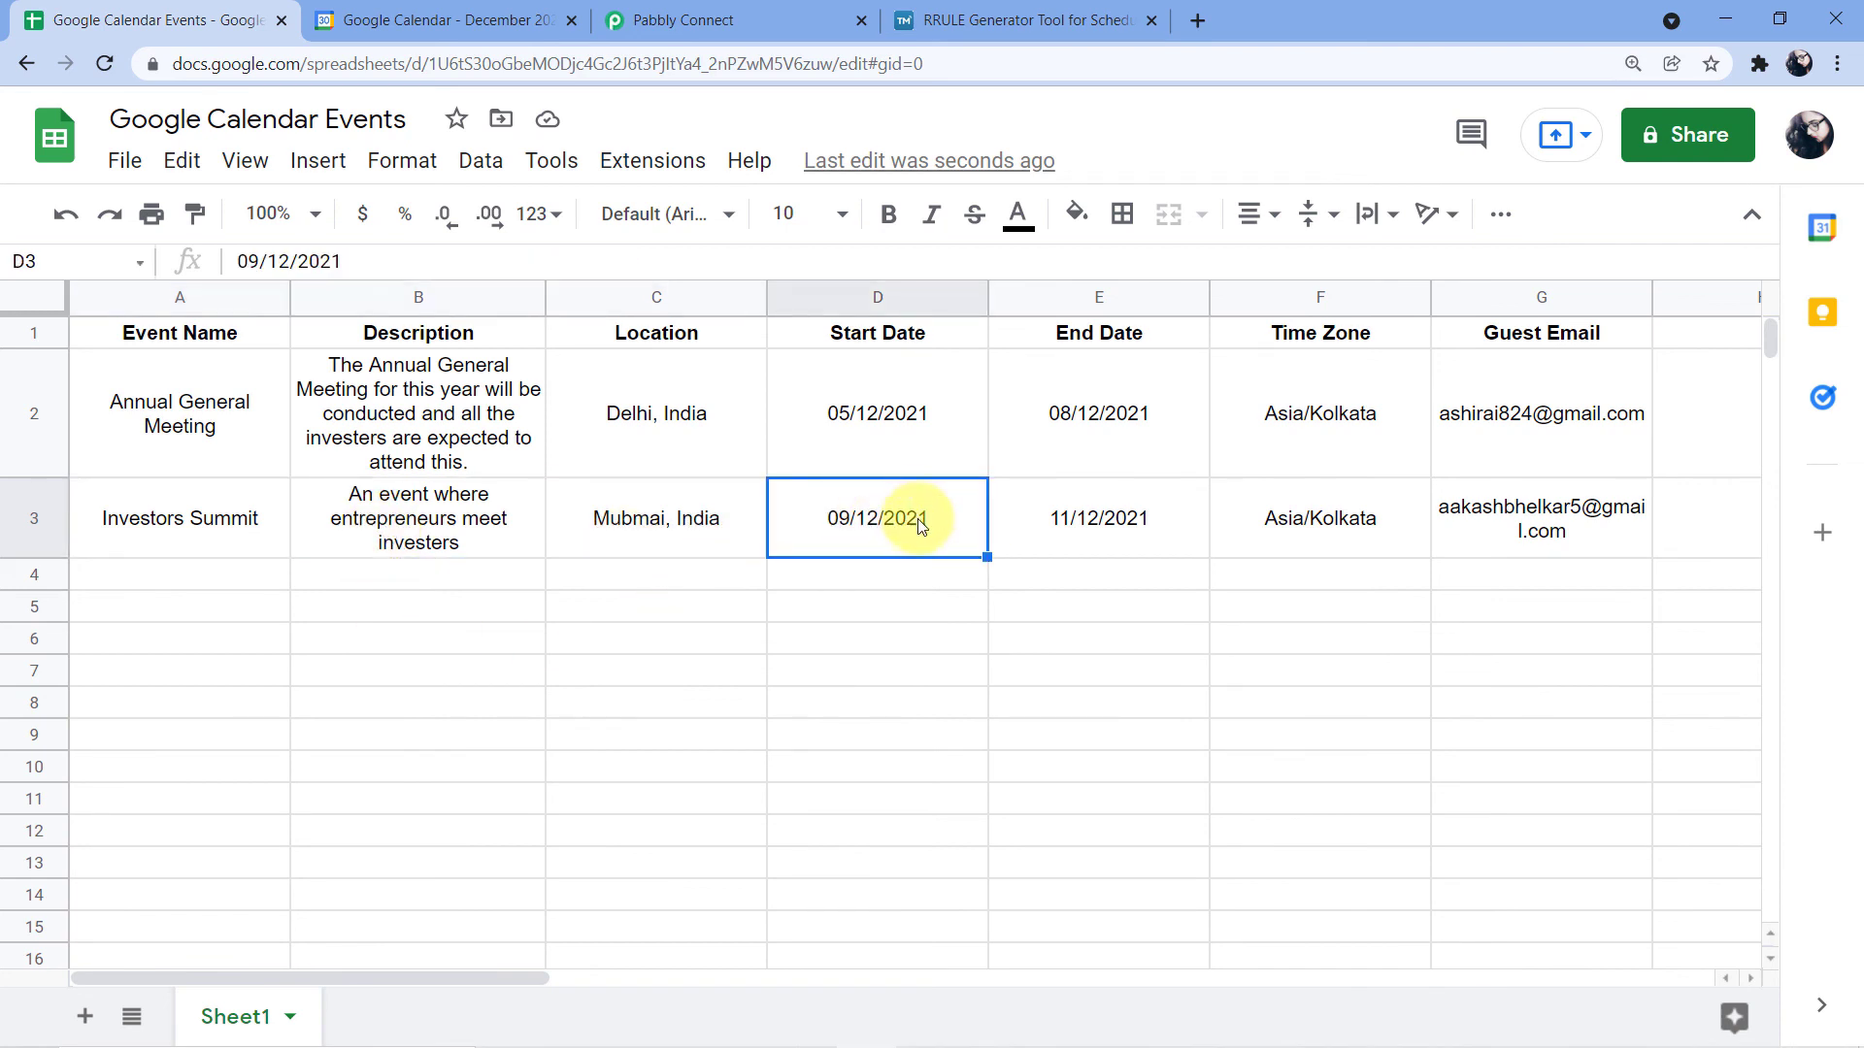
pyautogui.click(1057, 522)
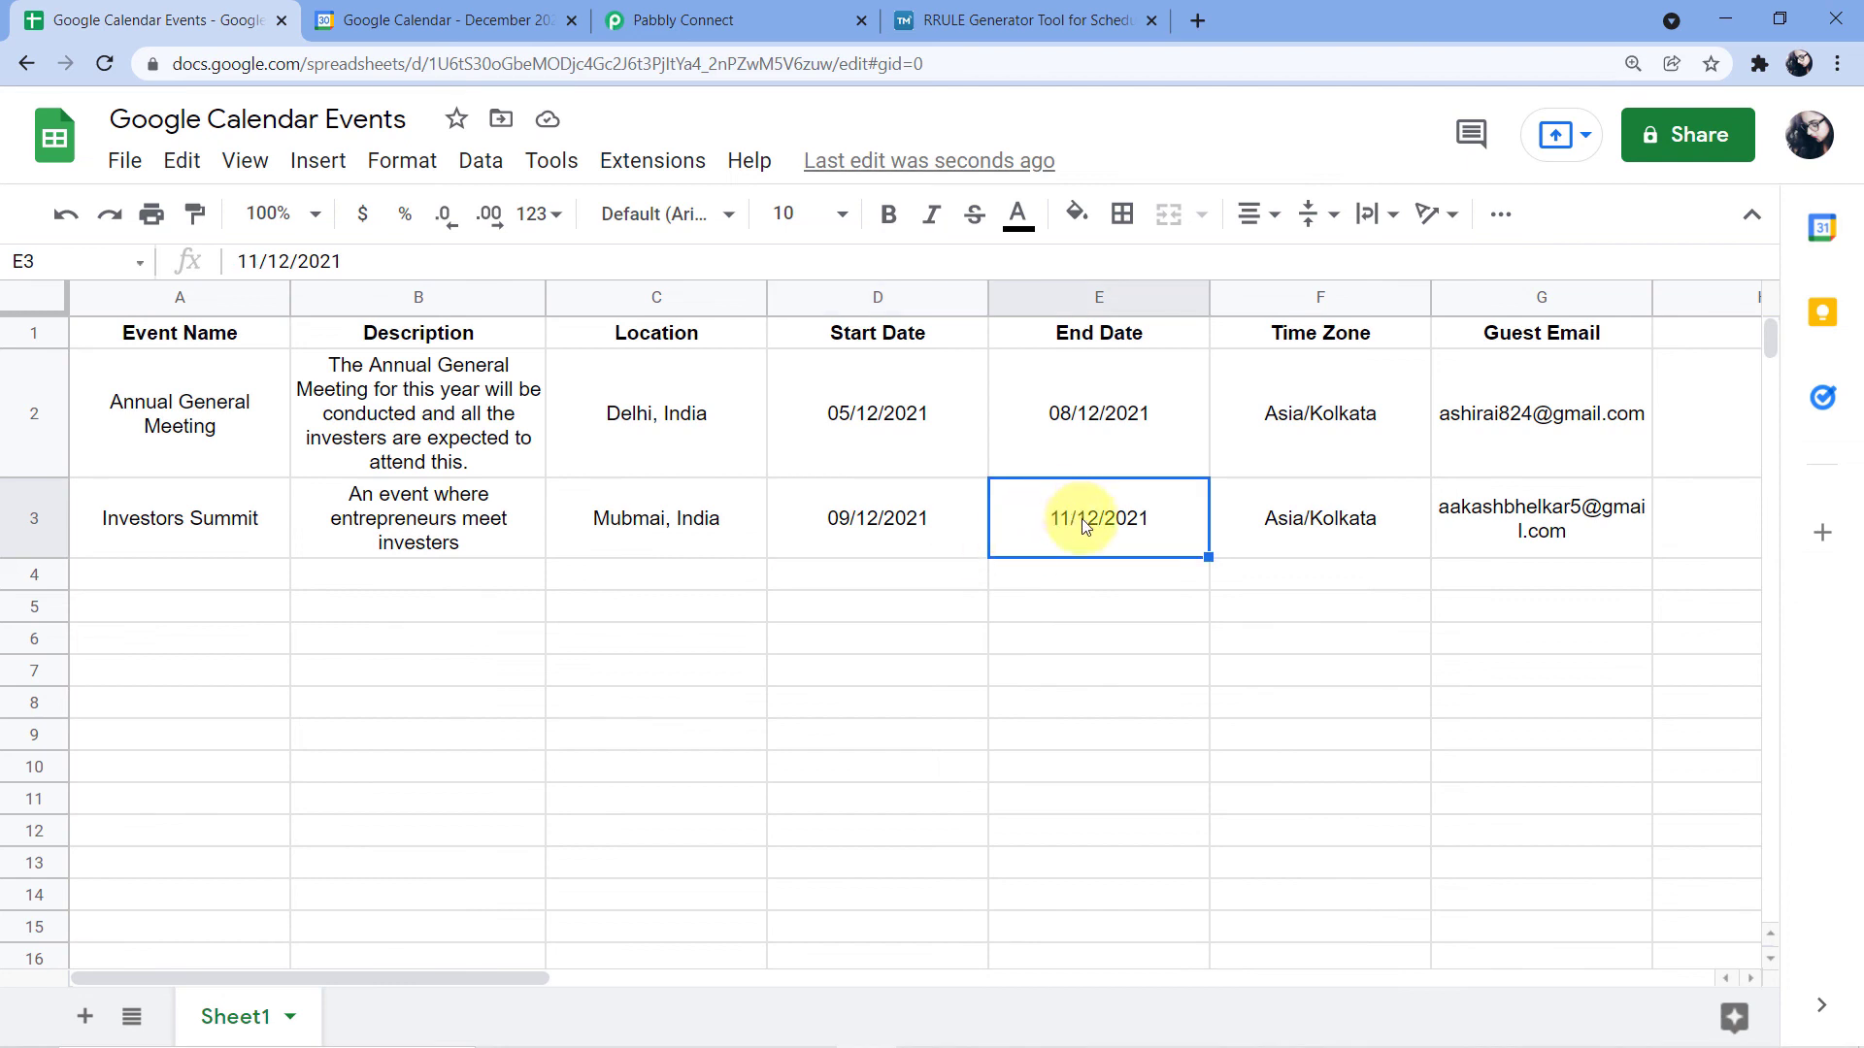
pyautogui.click(1291, 519)
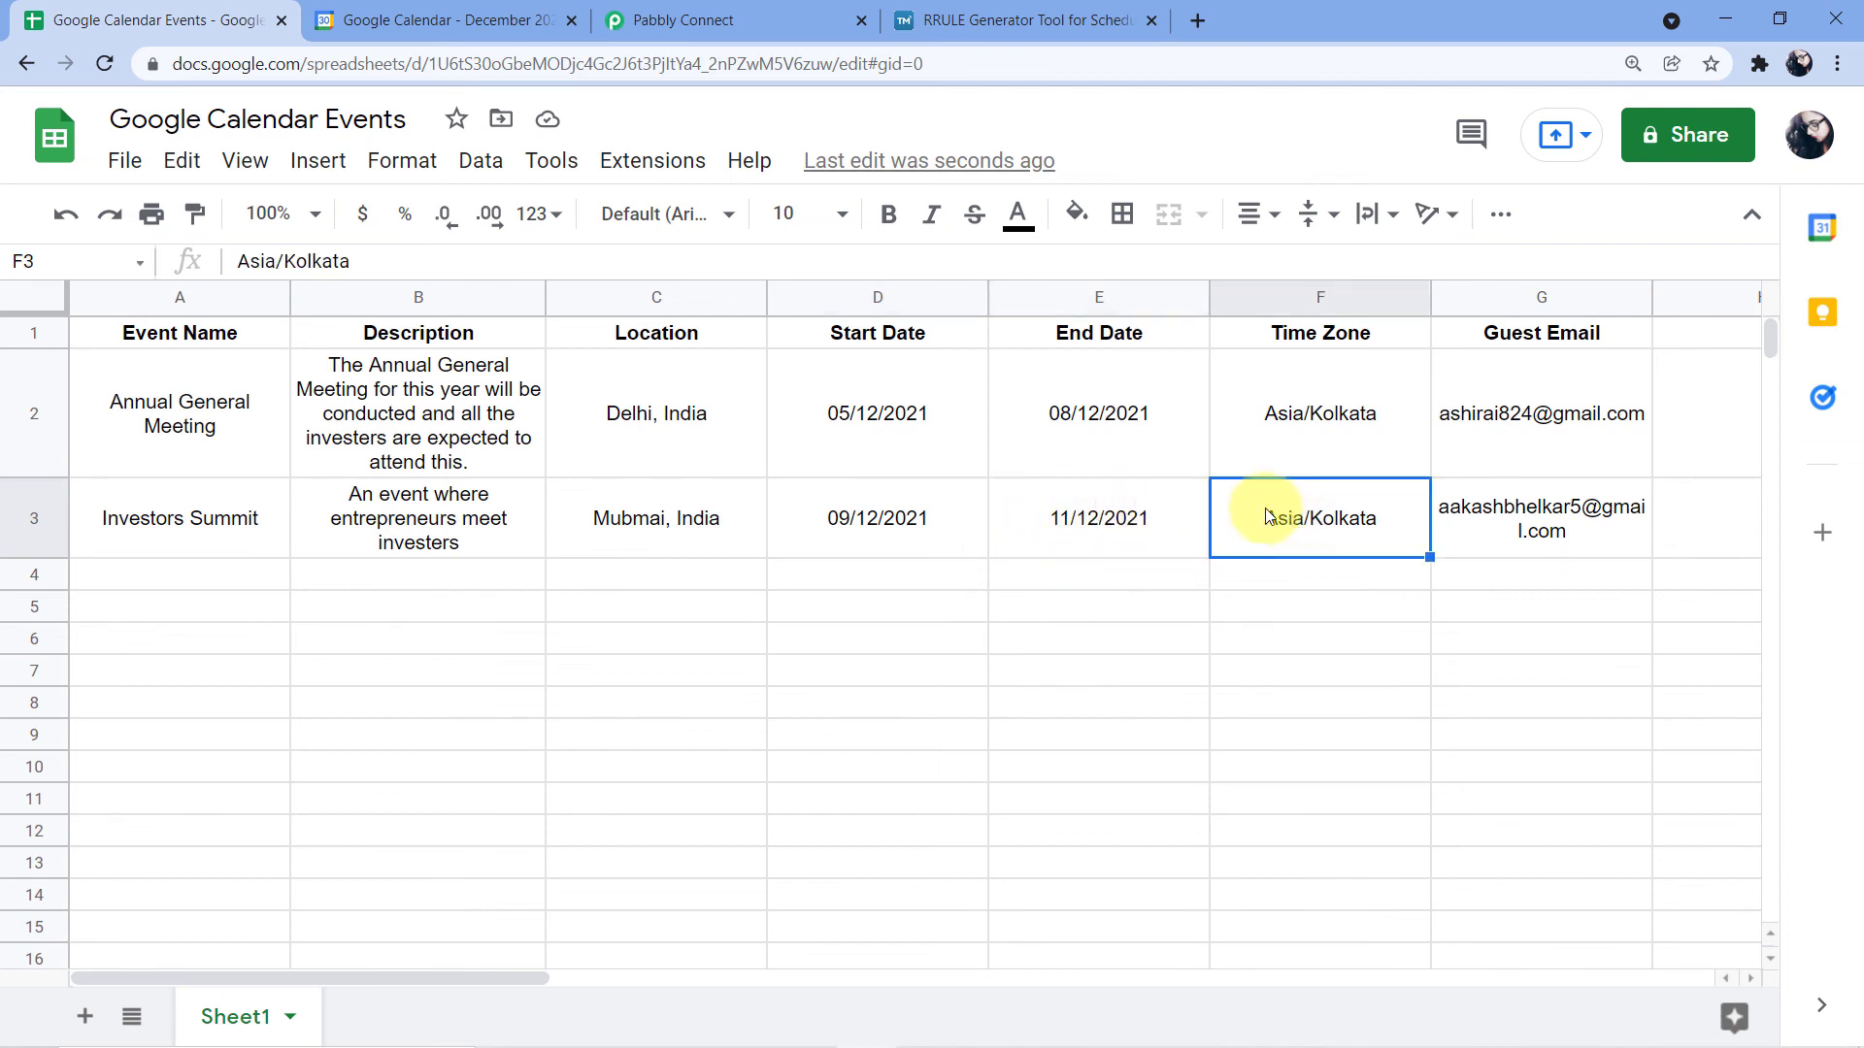
pyautogui.click(1500, 514)
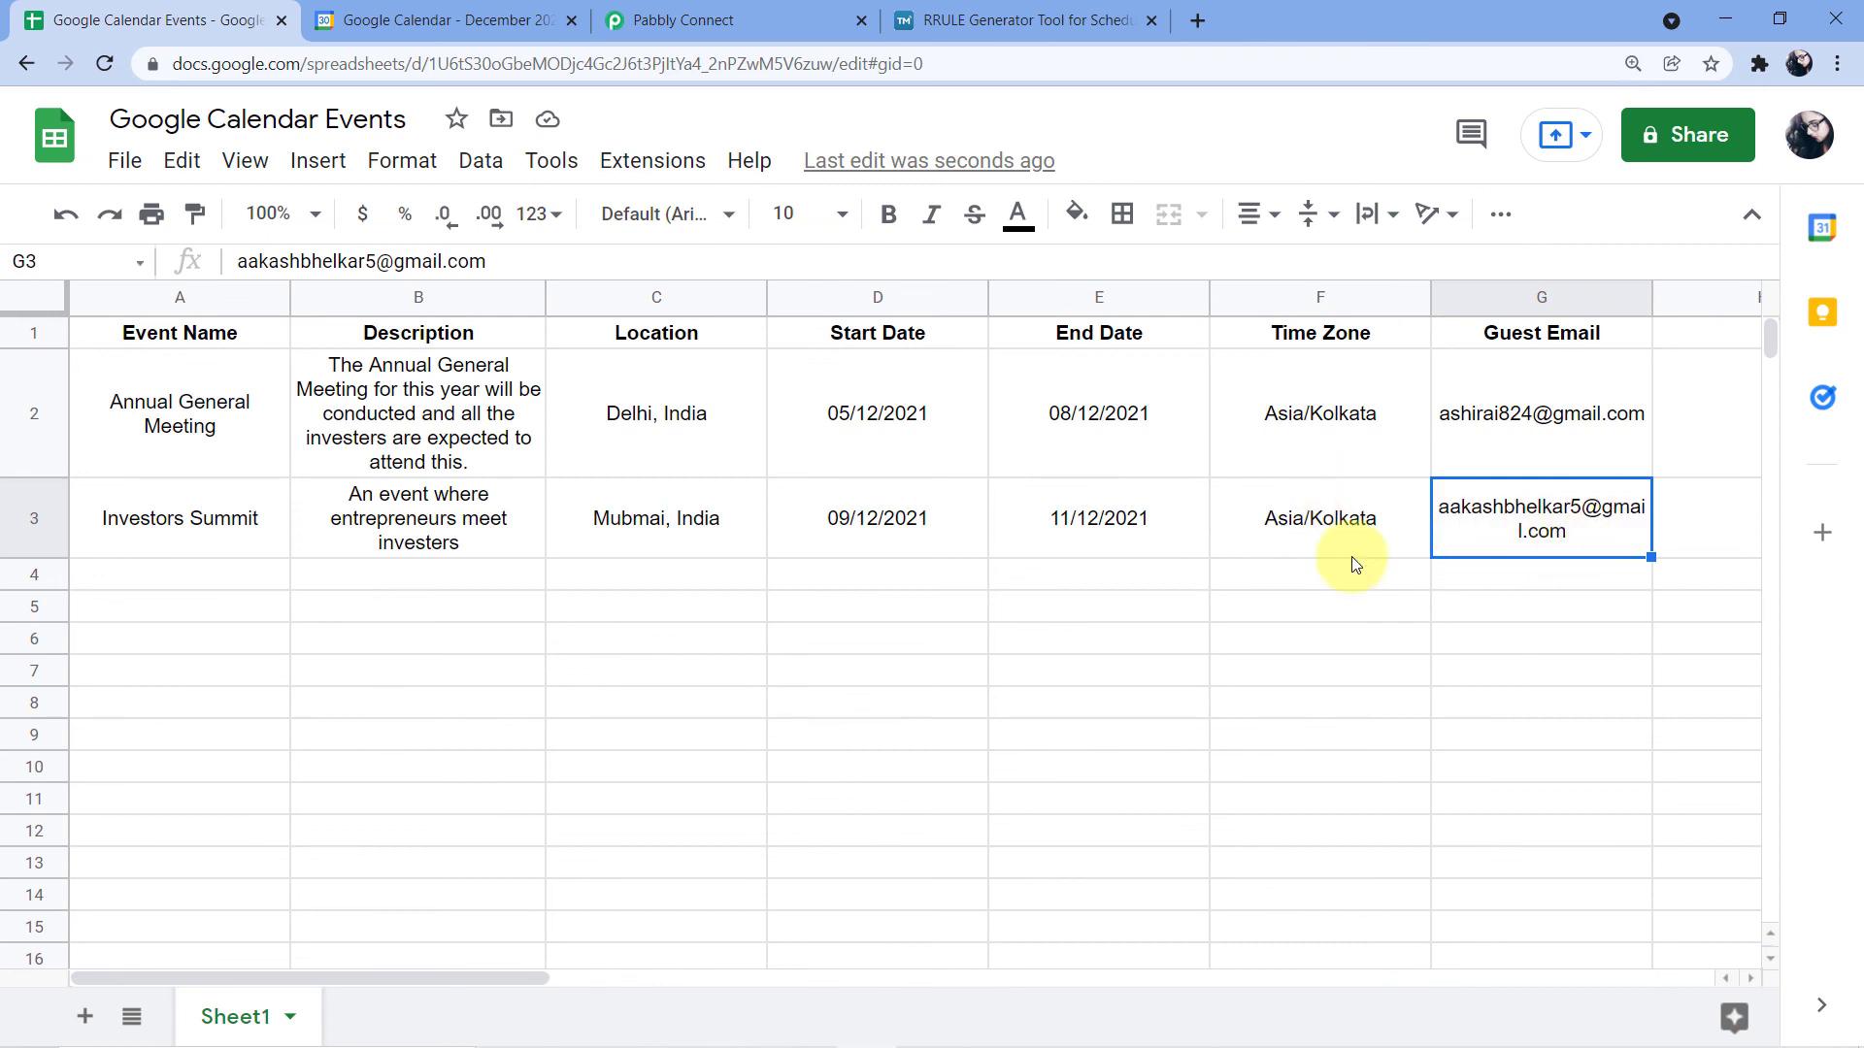
pyautogui.click(217, 529)
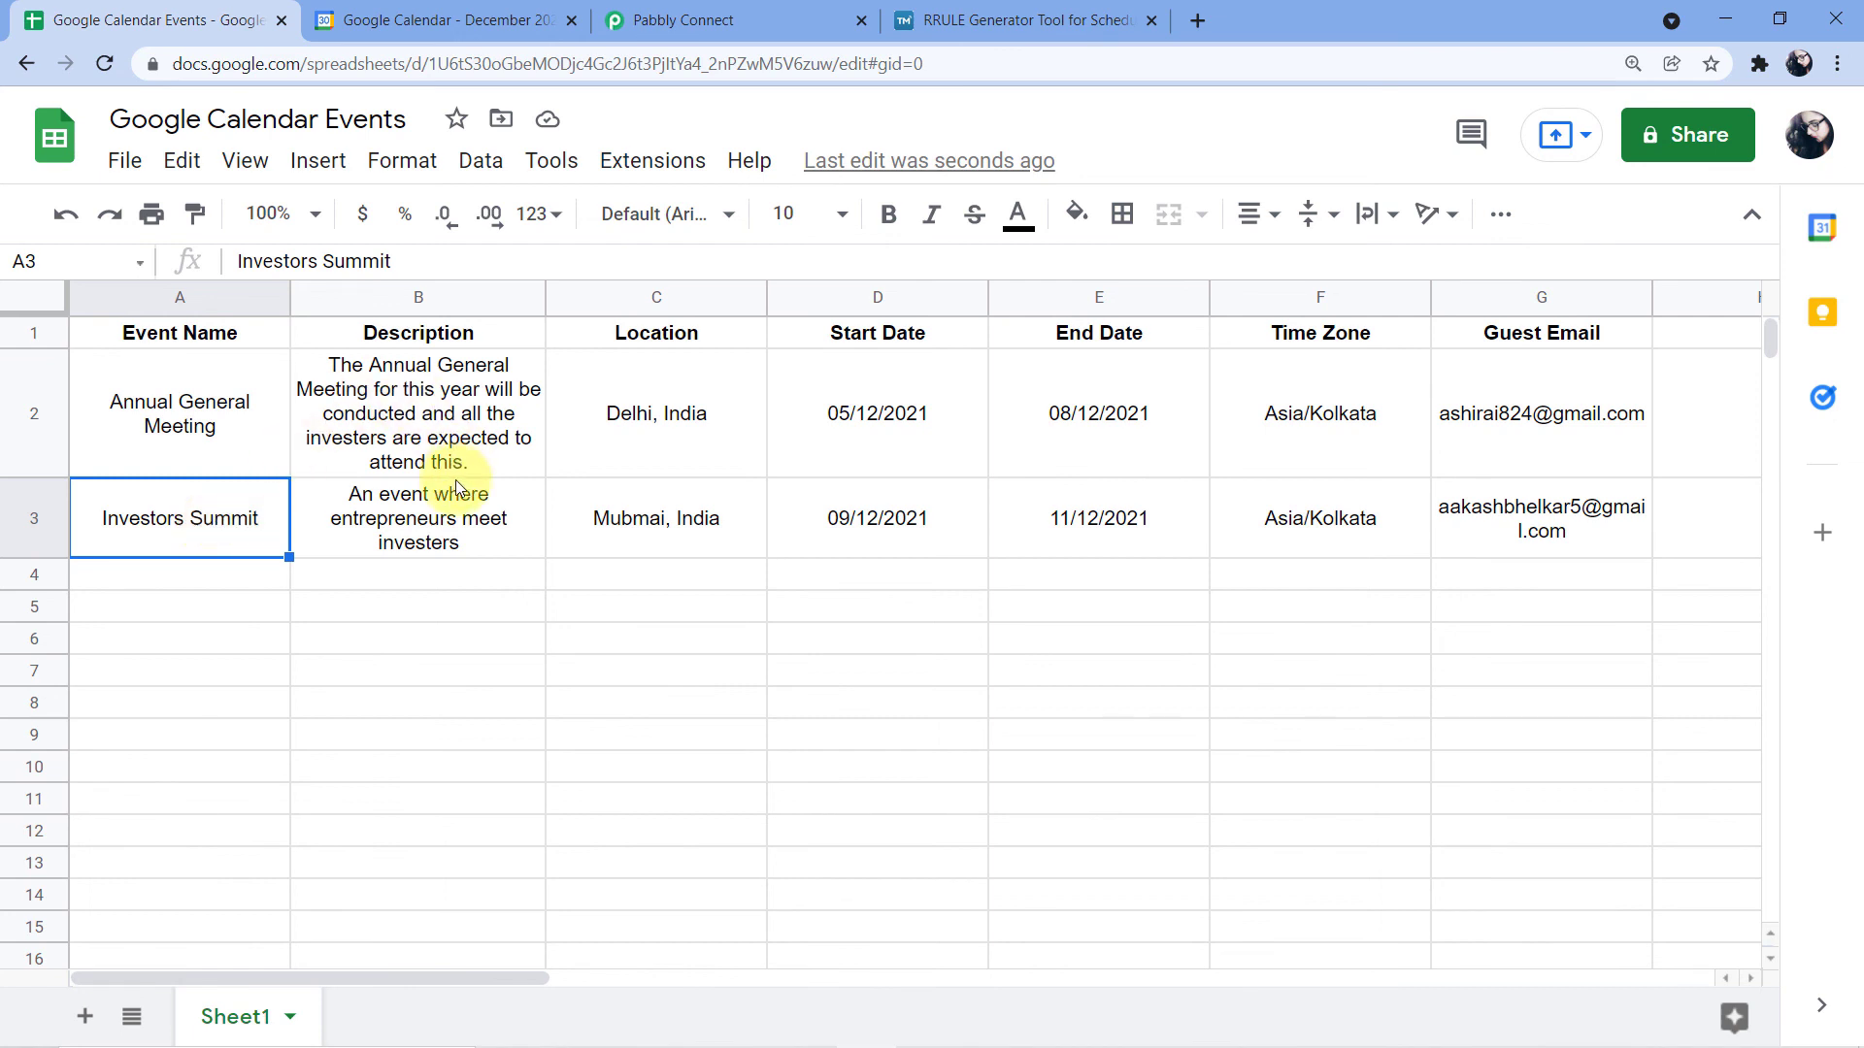
# Step: Open the Investors Summit event in Google Calendar and compare its dates, location, guest and description with the spreadsheet row
pyautogui.click(490, 19)
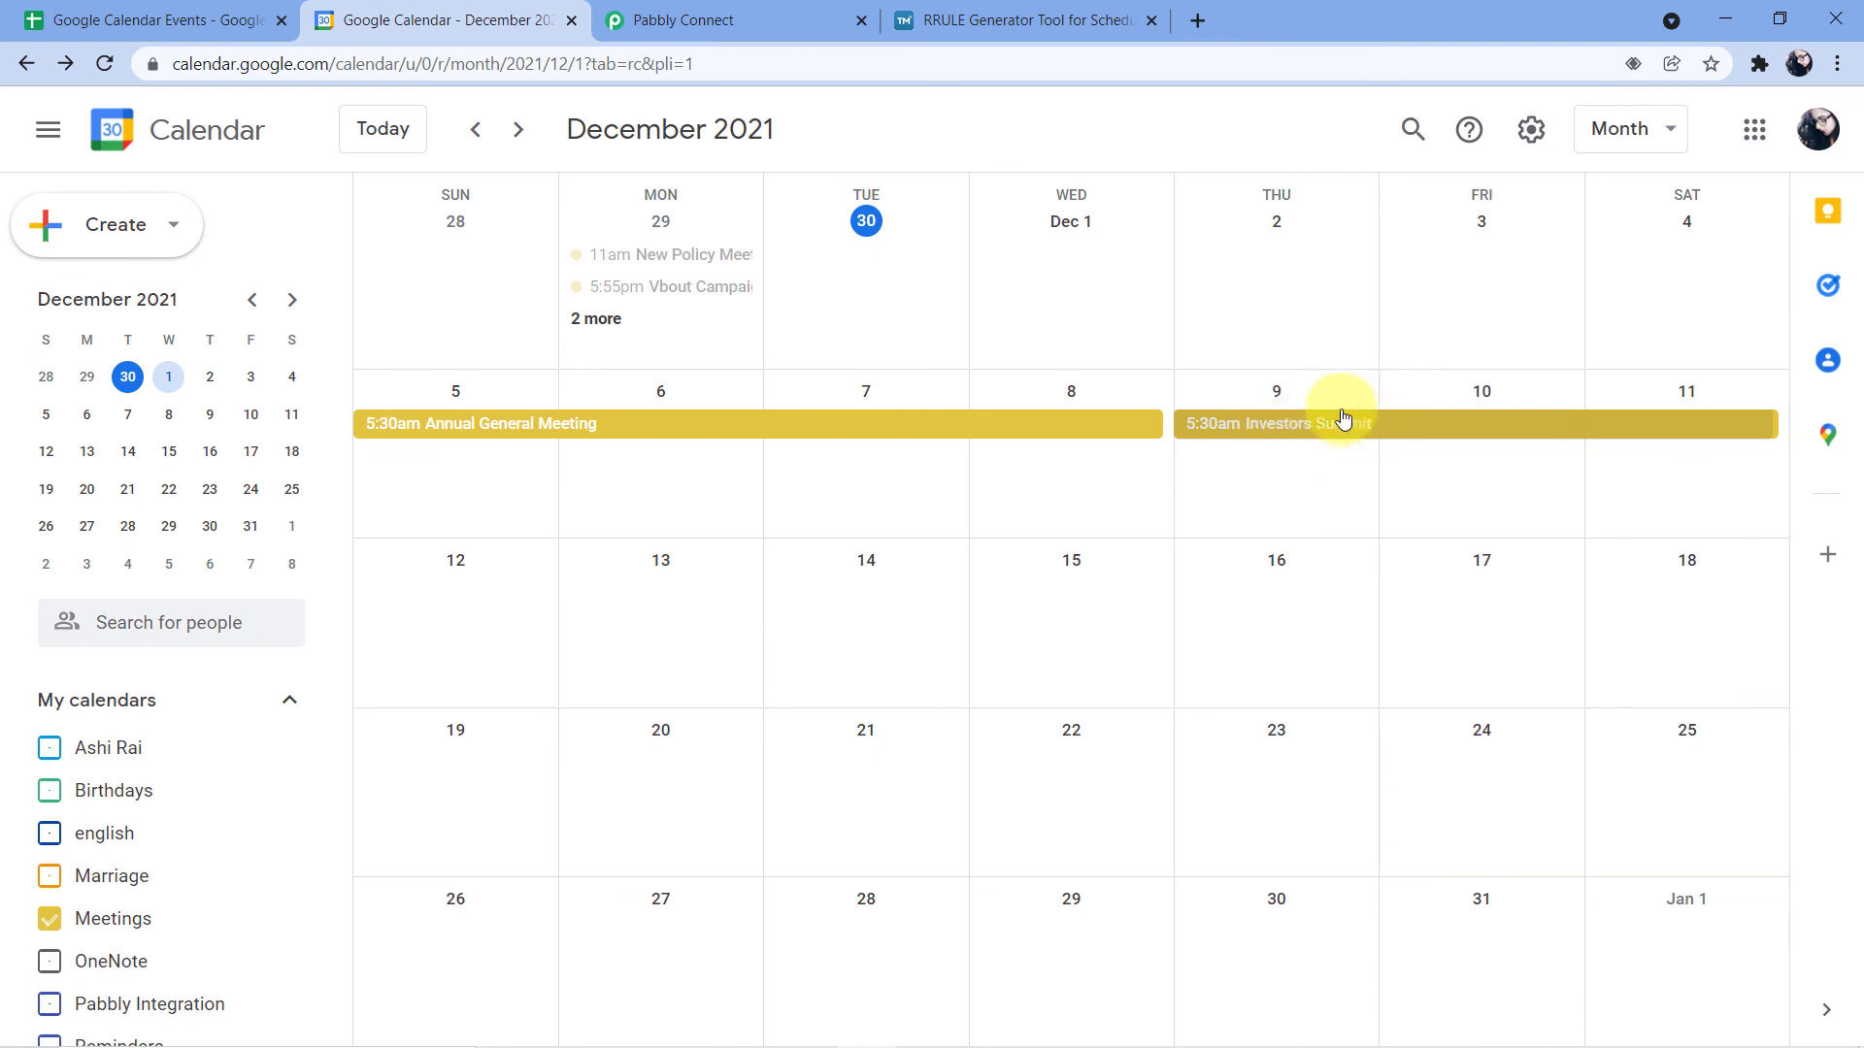
pyautogui.click(1262, 432)
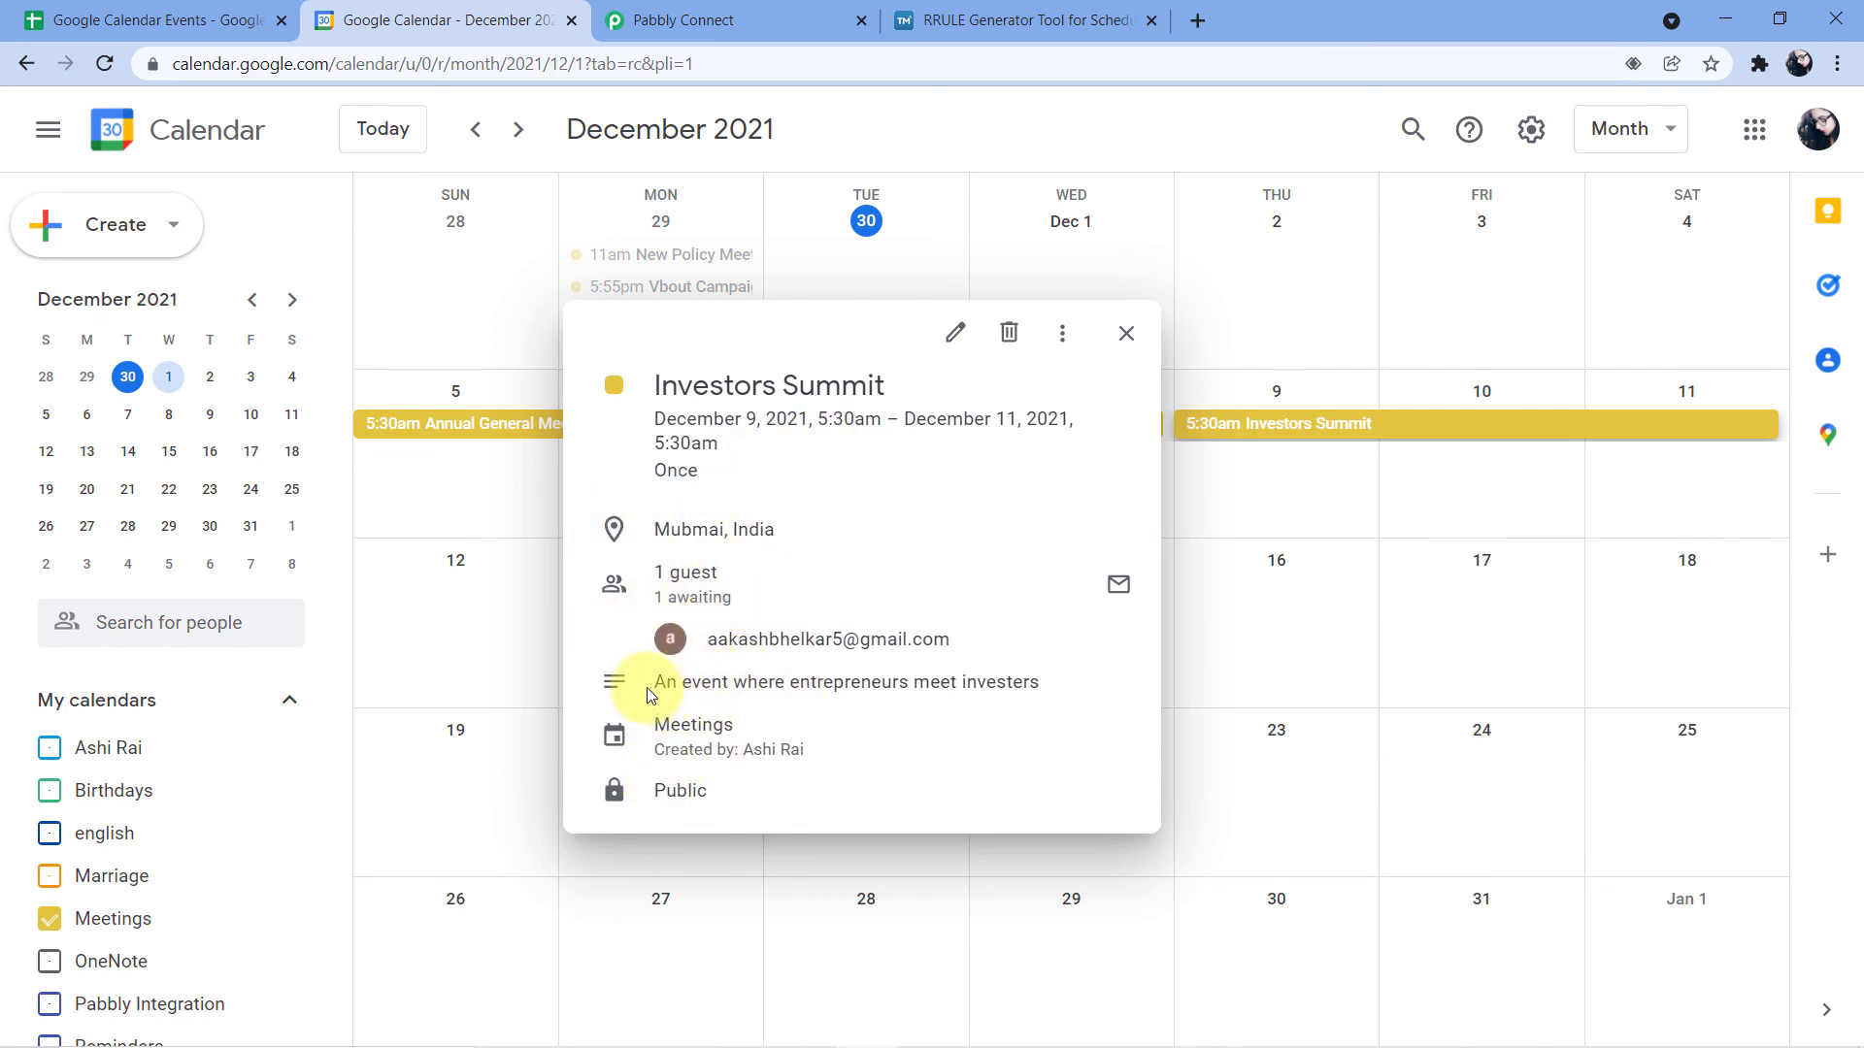
pyautogui.click(93, 9)
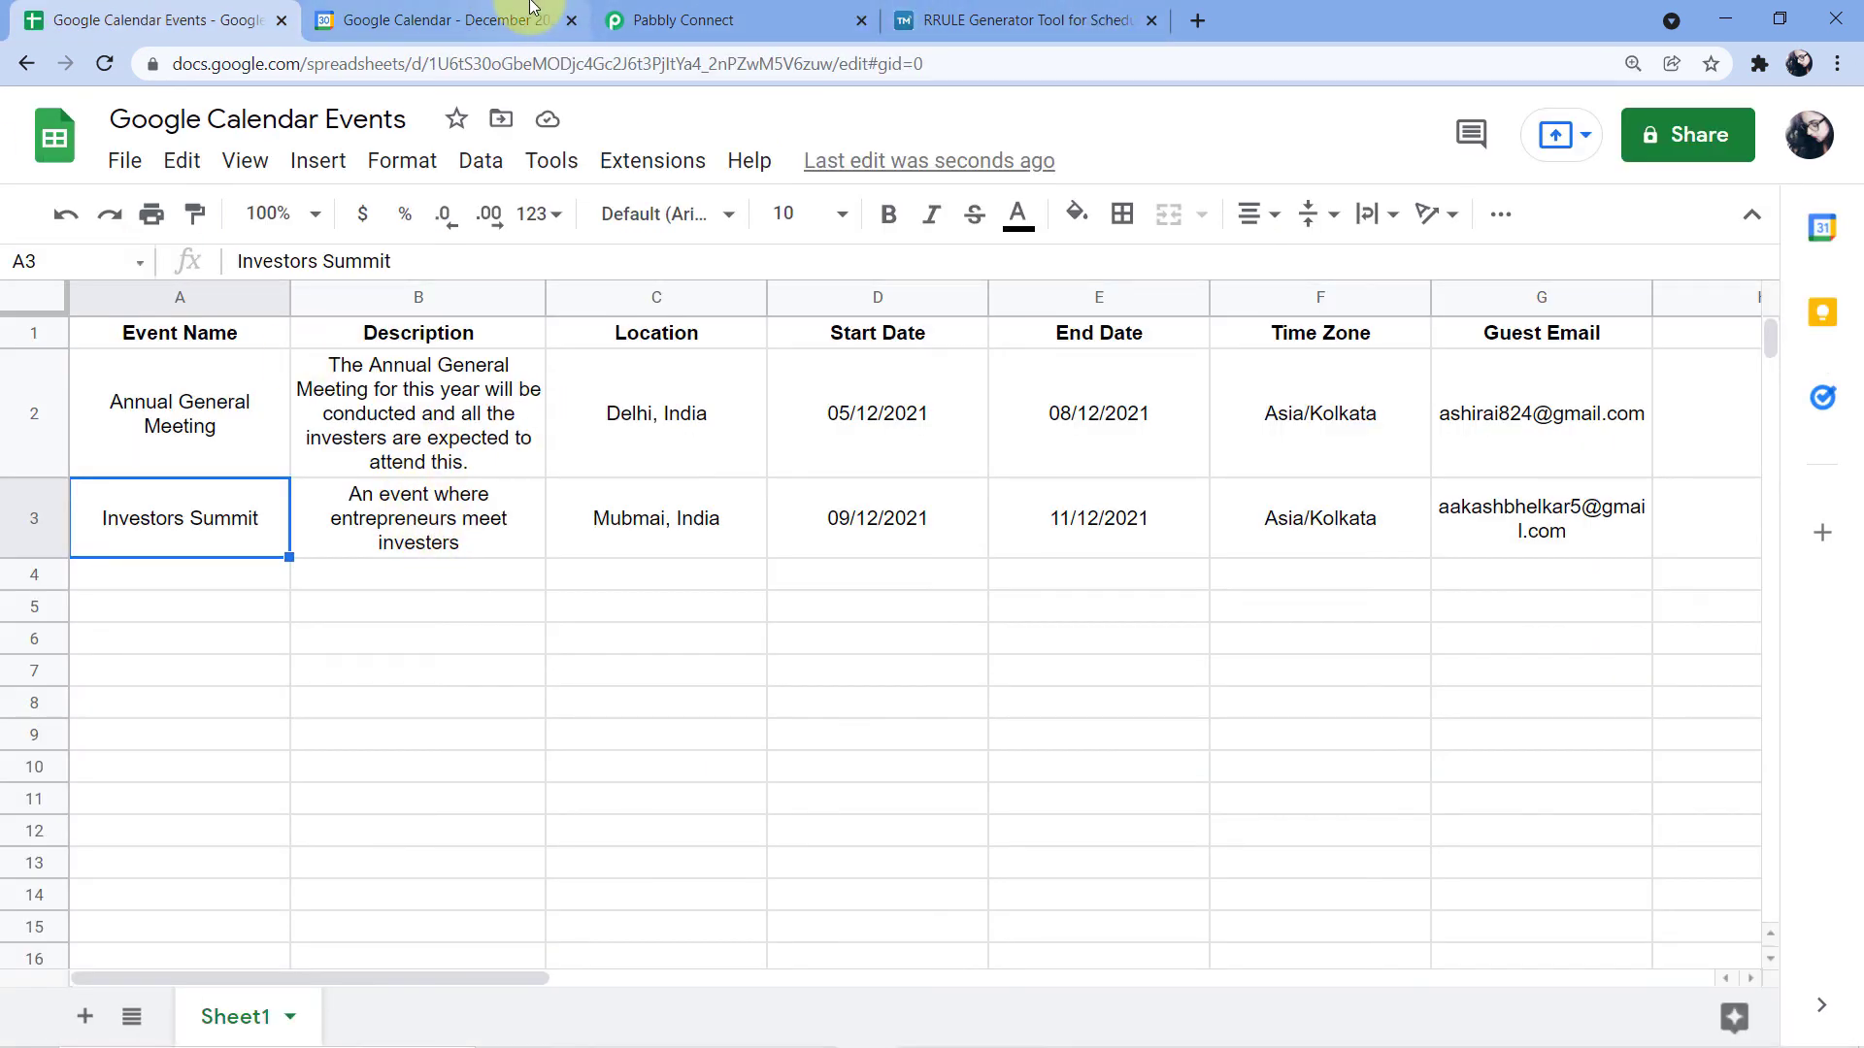
pyautogui.click(499, 20)
pyautogui.click(1419, 811)
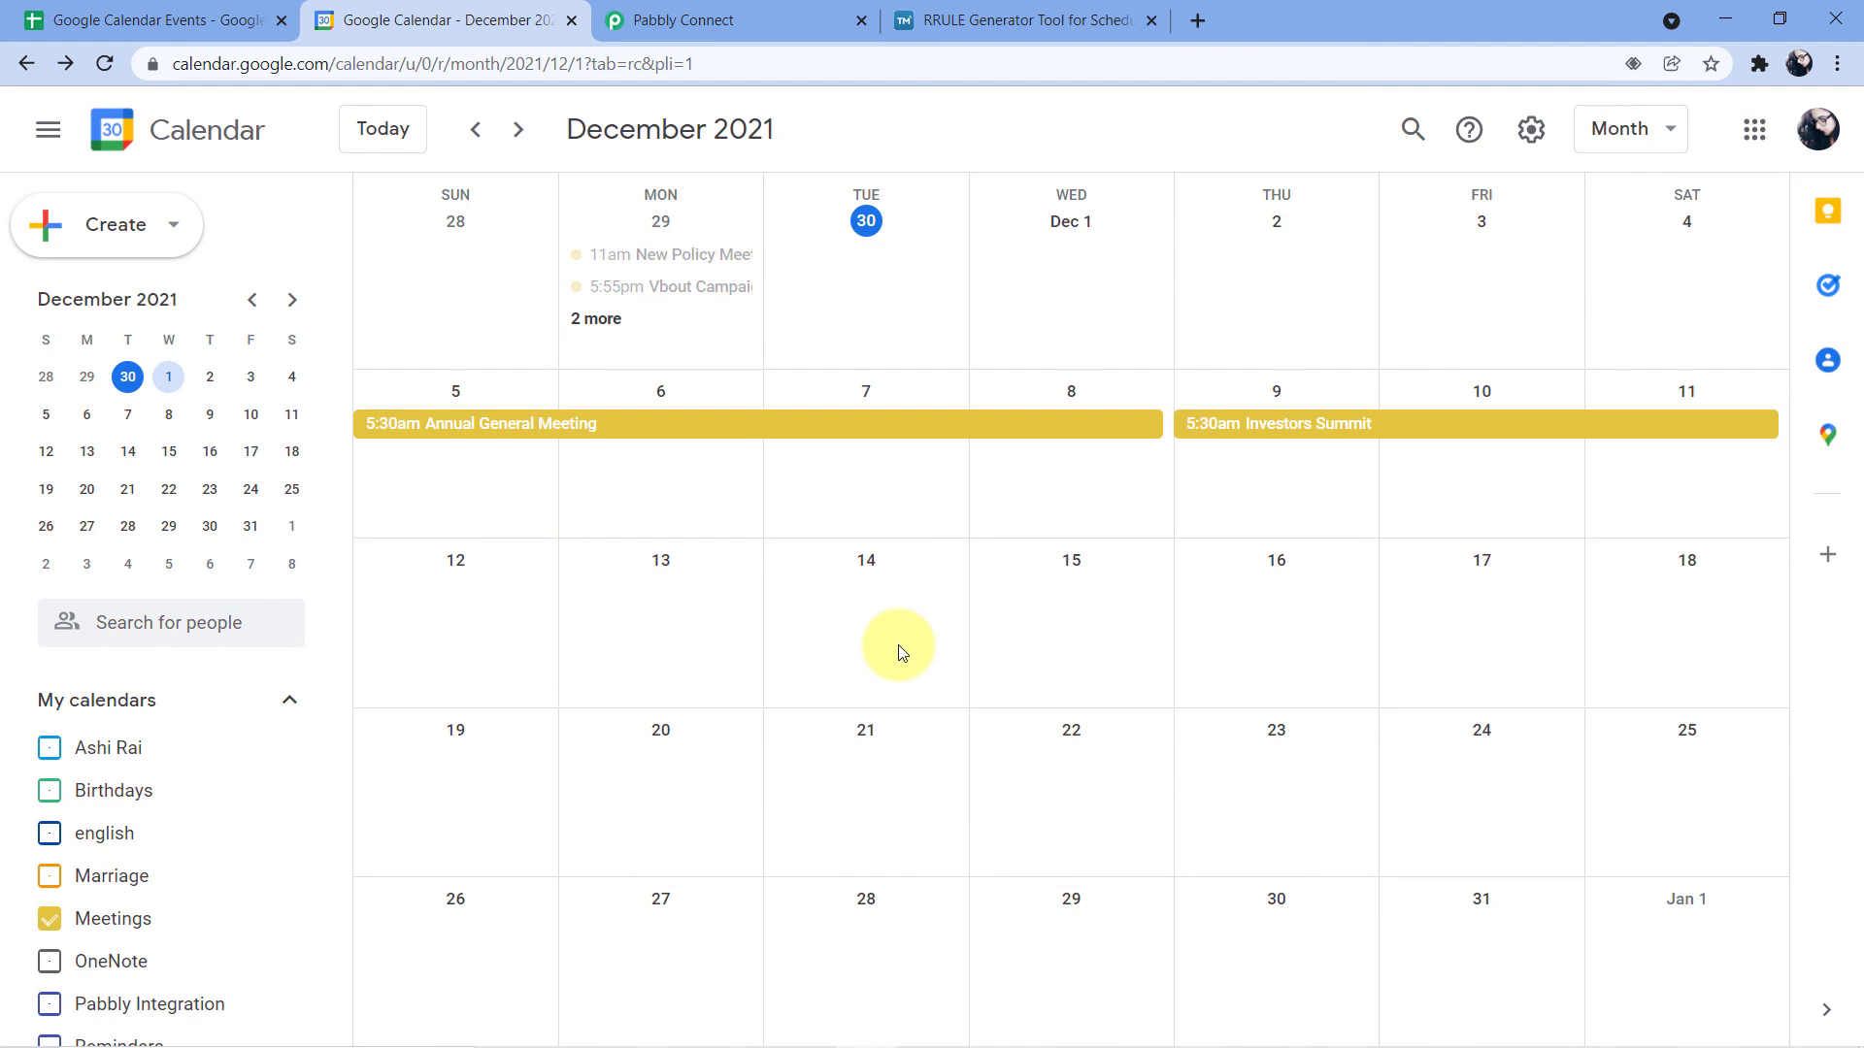
pyautogui.click(194, 19)
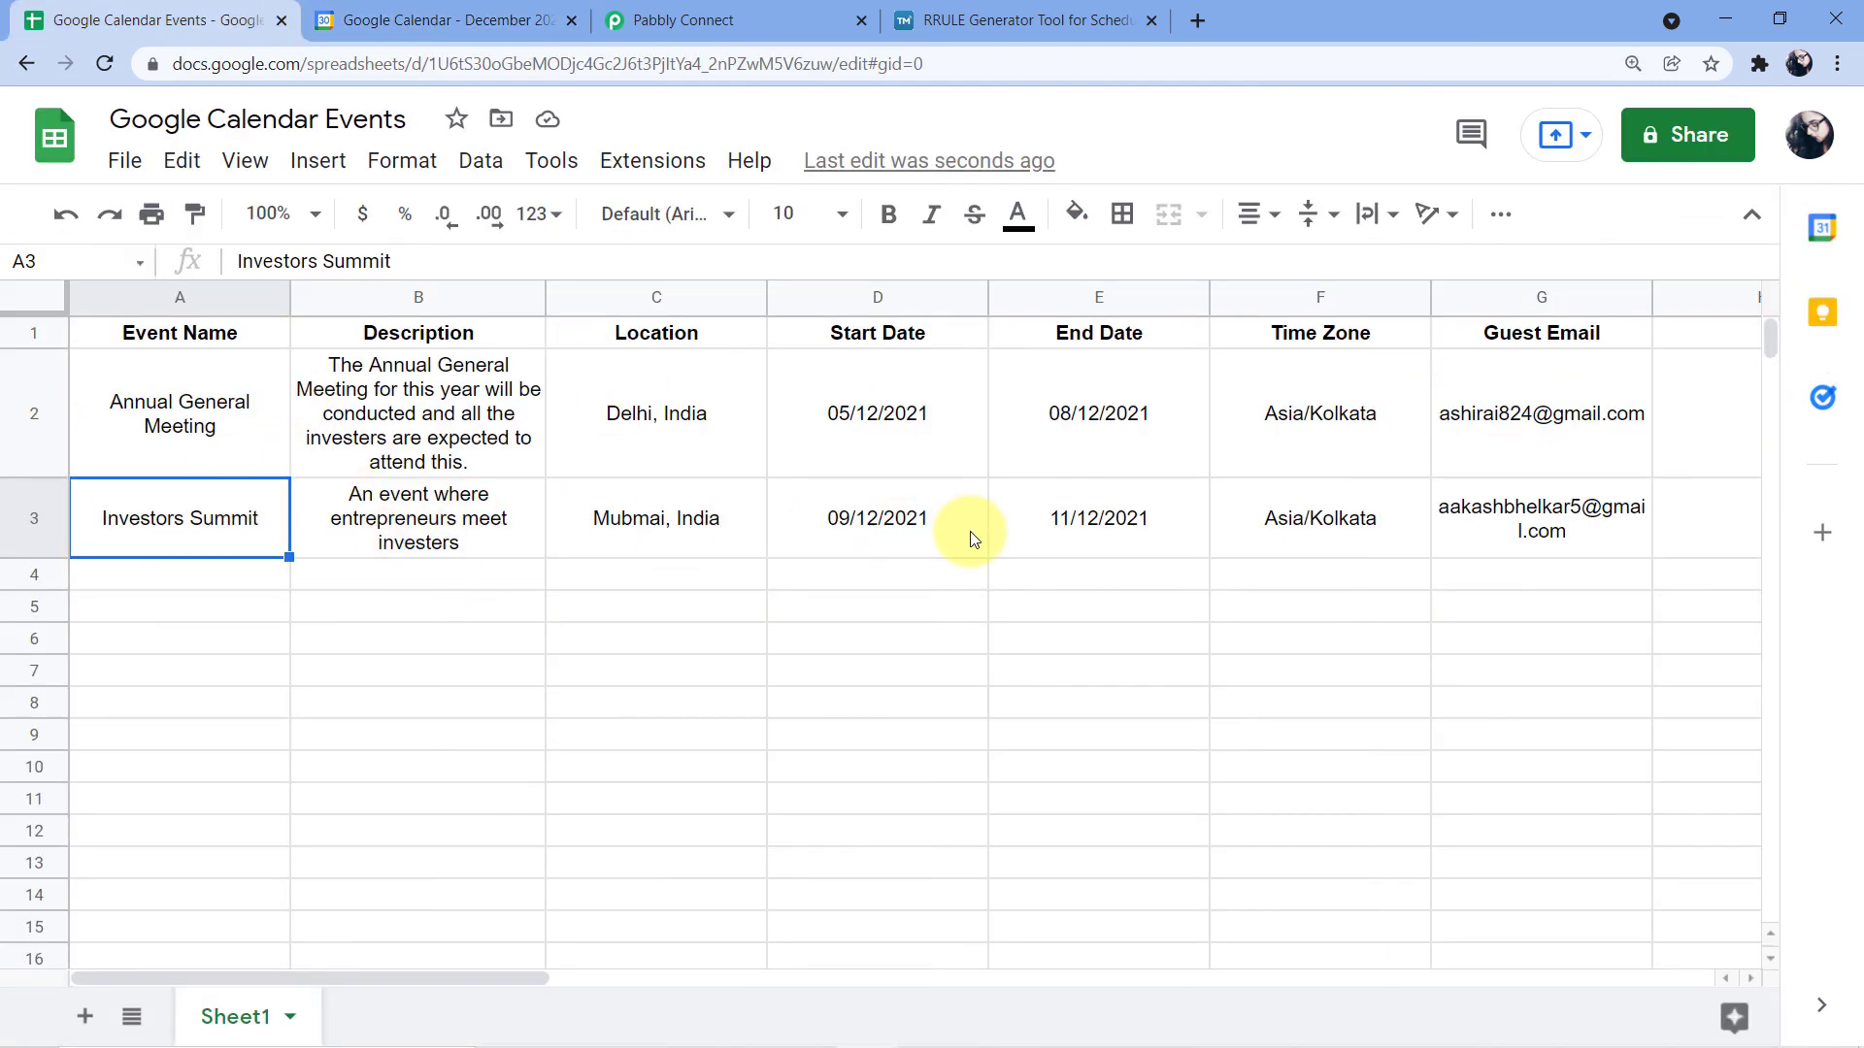
pyautogui.click(490, 17)
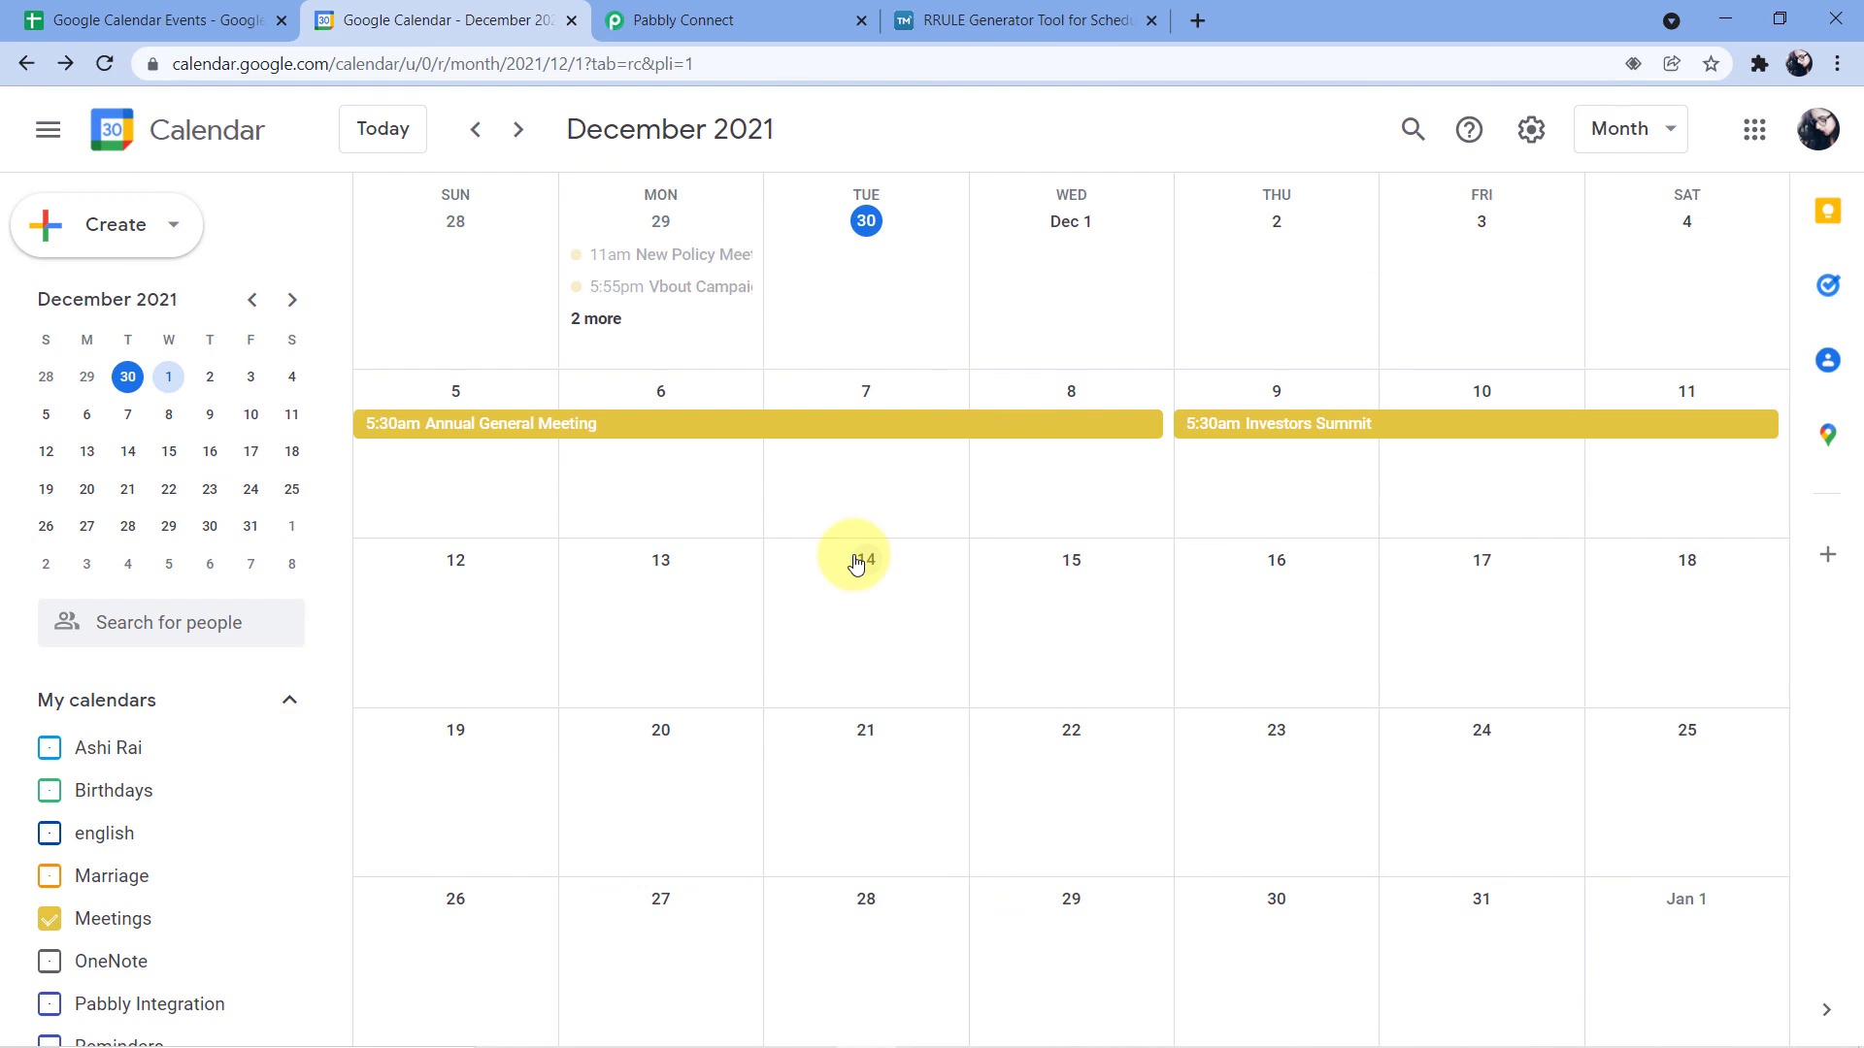
# Step: Switch to Pabbly Connect and collapse the Google Sheets trigger at the start of the workflow
pyautogui.click(679, 20)
pyautogui.scroll(10, 1359, 591)
pyautogui.scroll(15, 1610, 656)
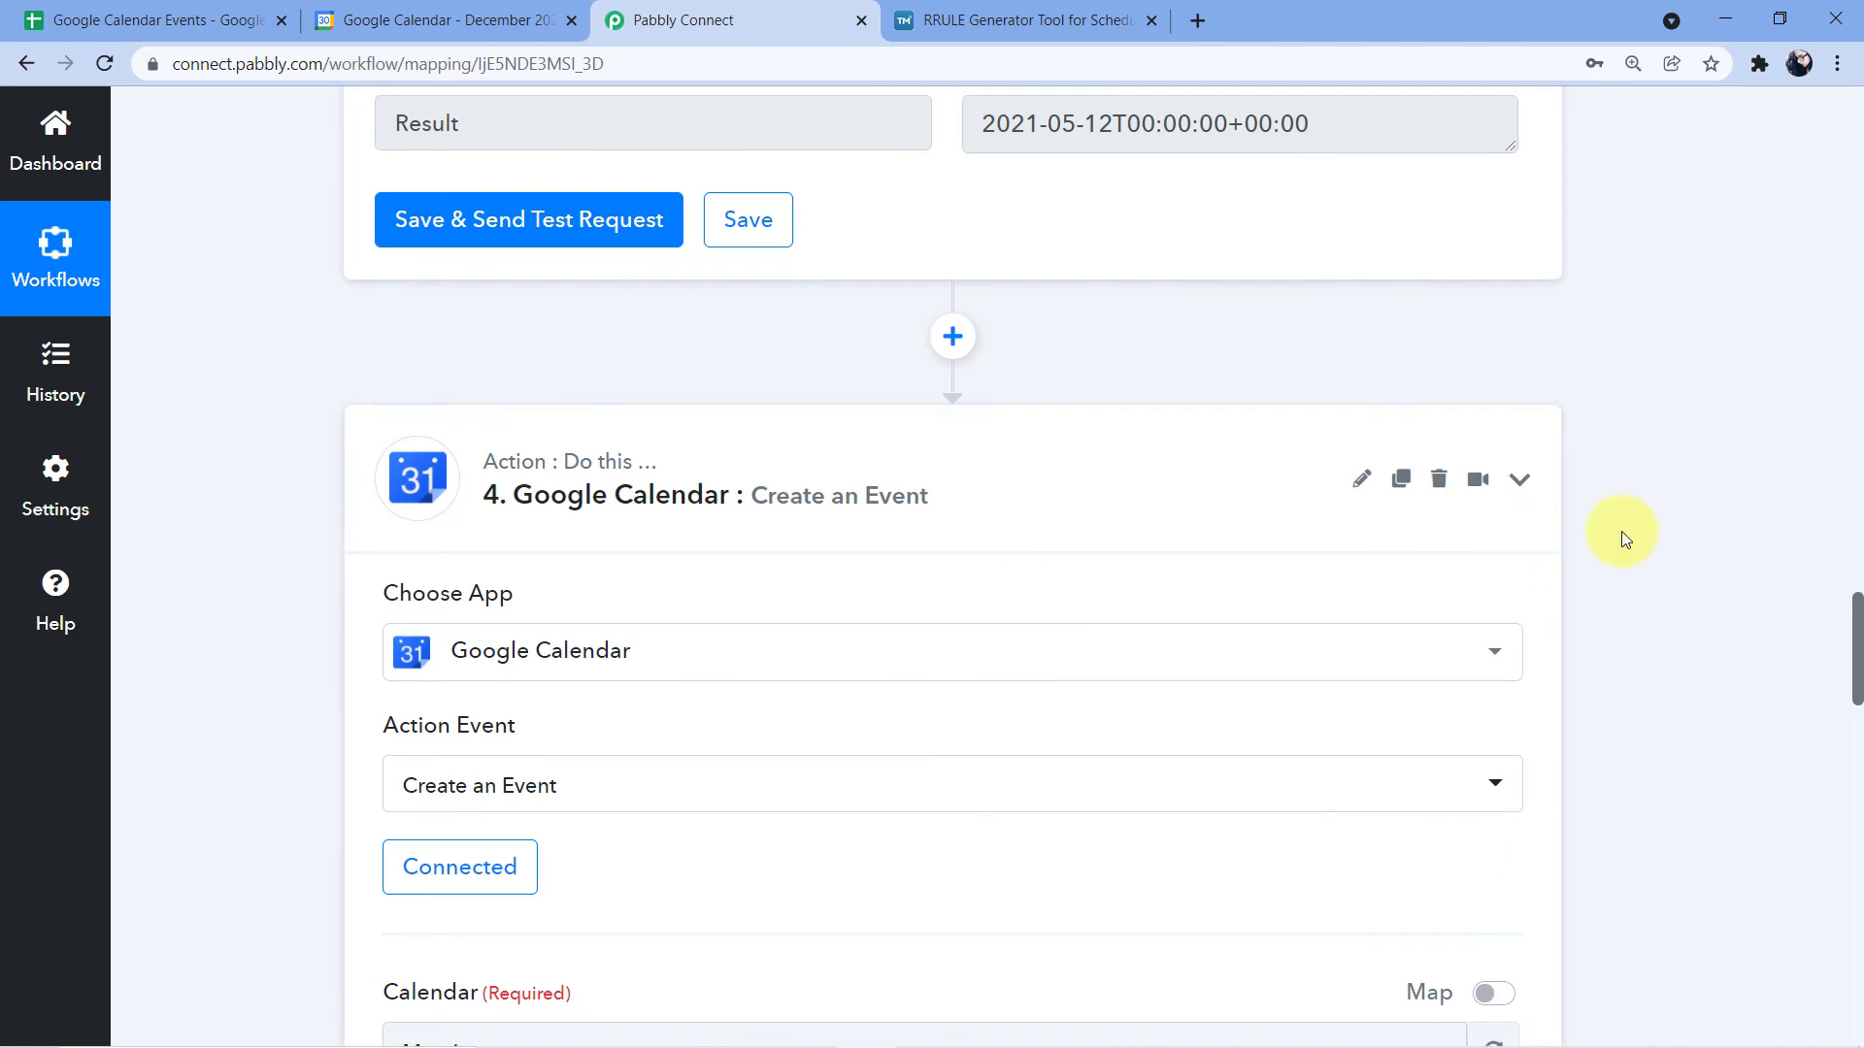
pyautogui.scroll(17, 1631, 563)
pyautogui.scroll(20, 1738, 485)
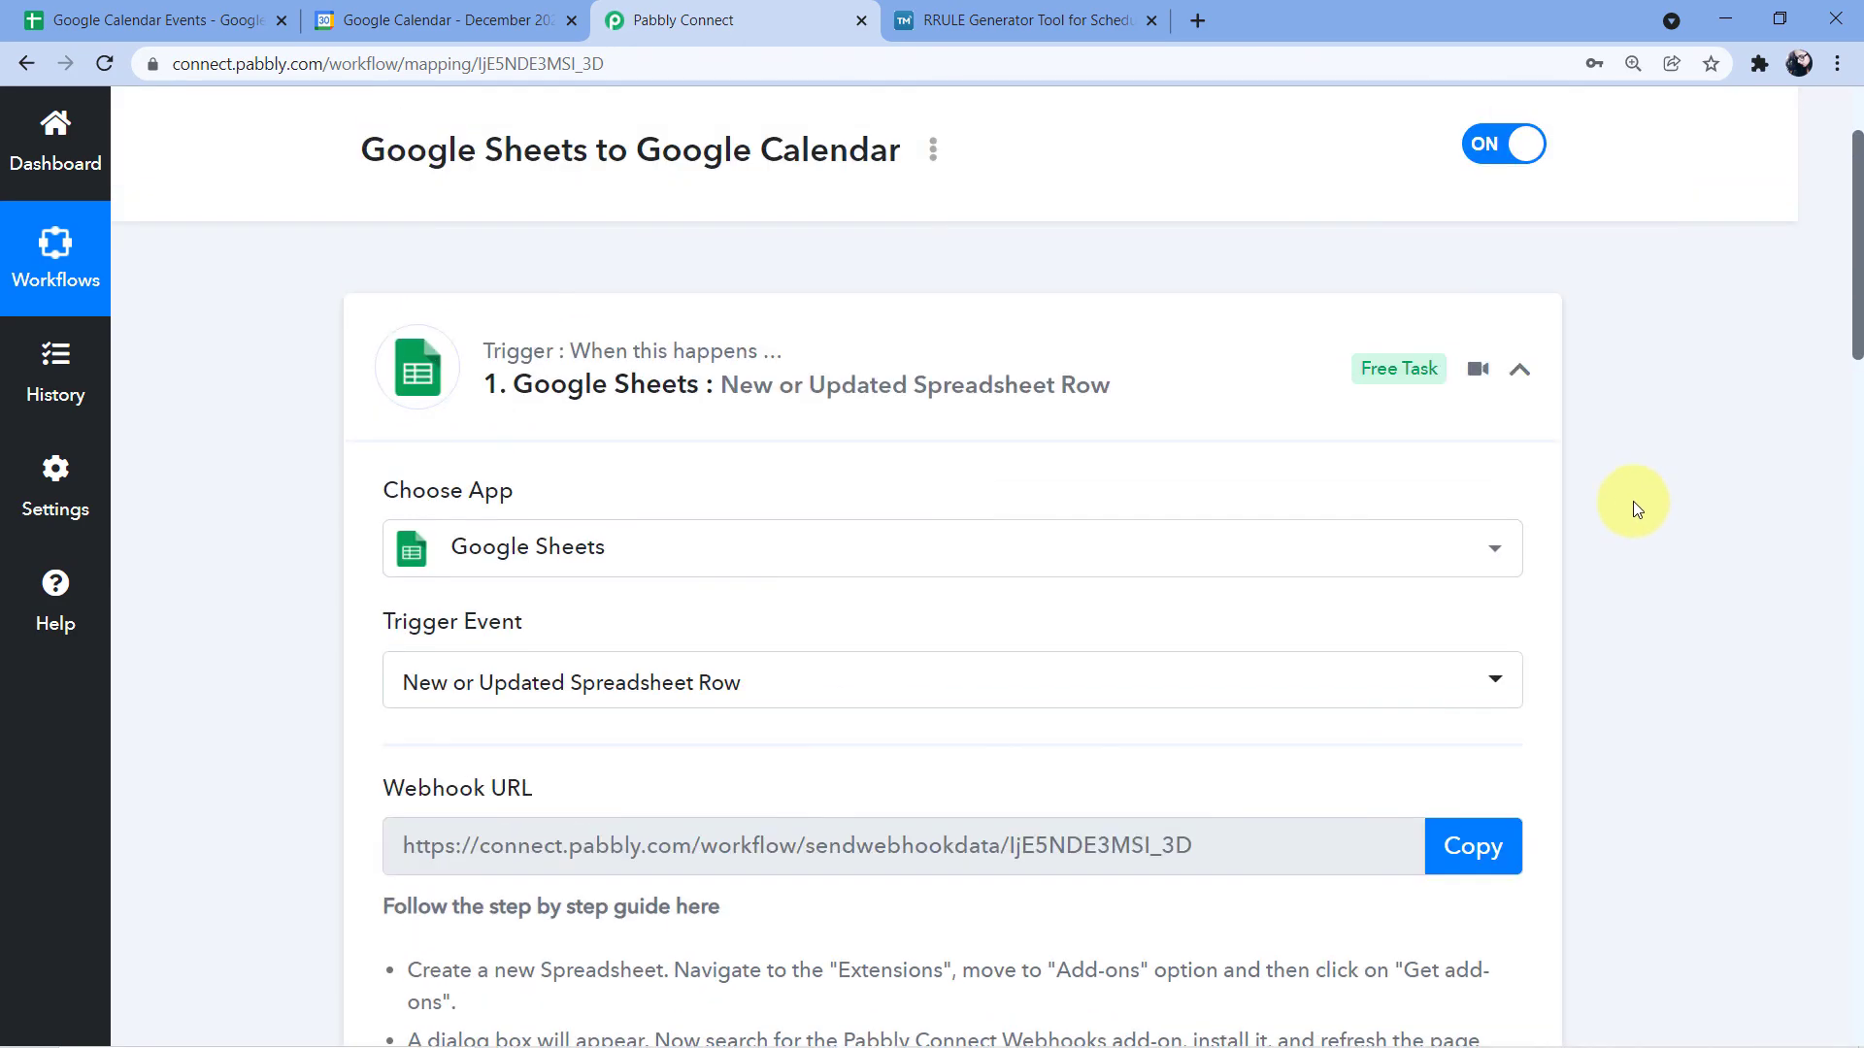
pyautogui.click(1522, 374)
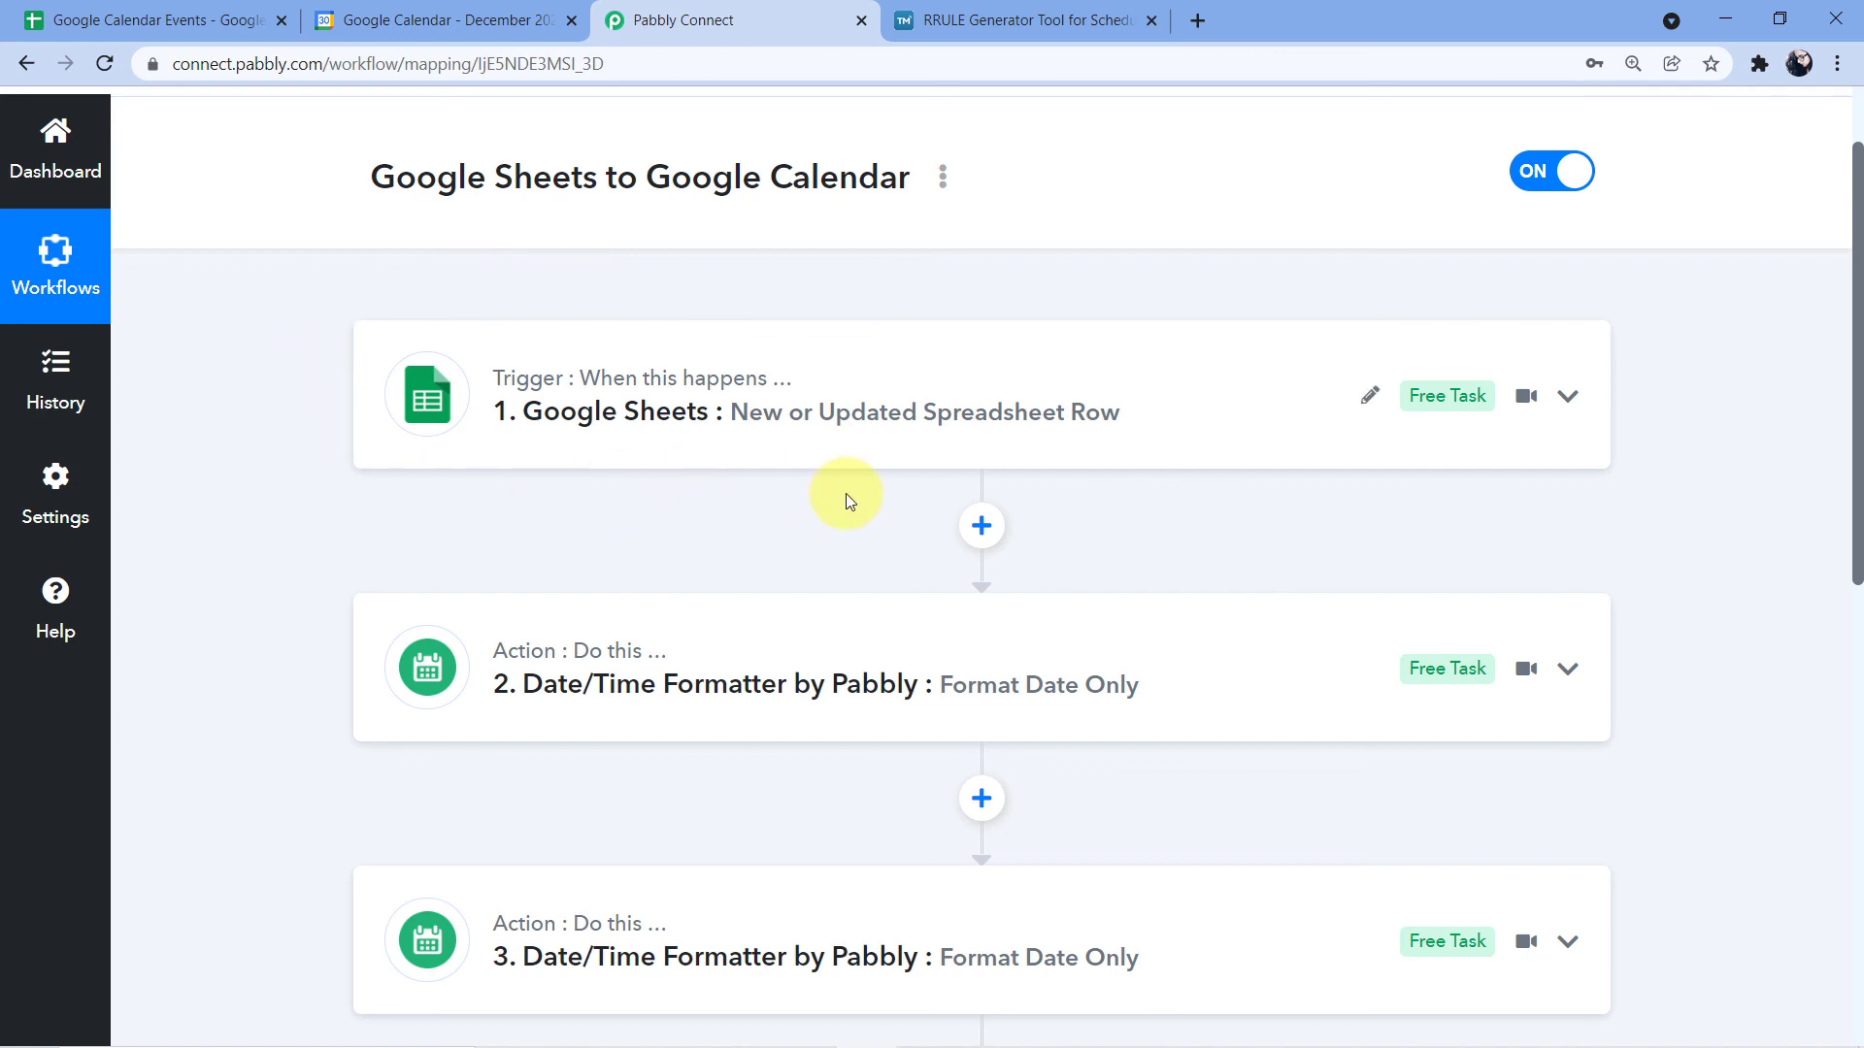
# Step: Review the workflow's sequence from the Google Sheets trigger through both Date/Time Formatter actions to the Google Calendar action
pyautogui.scroll(-1, 847, 493)
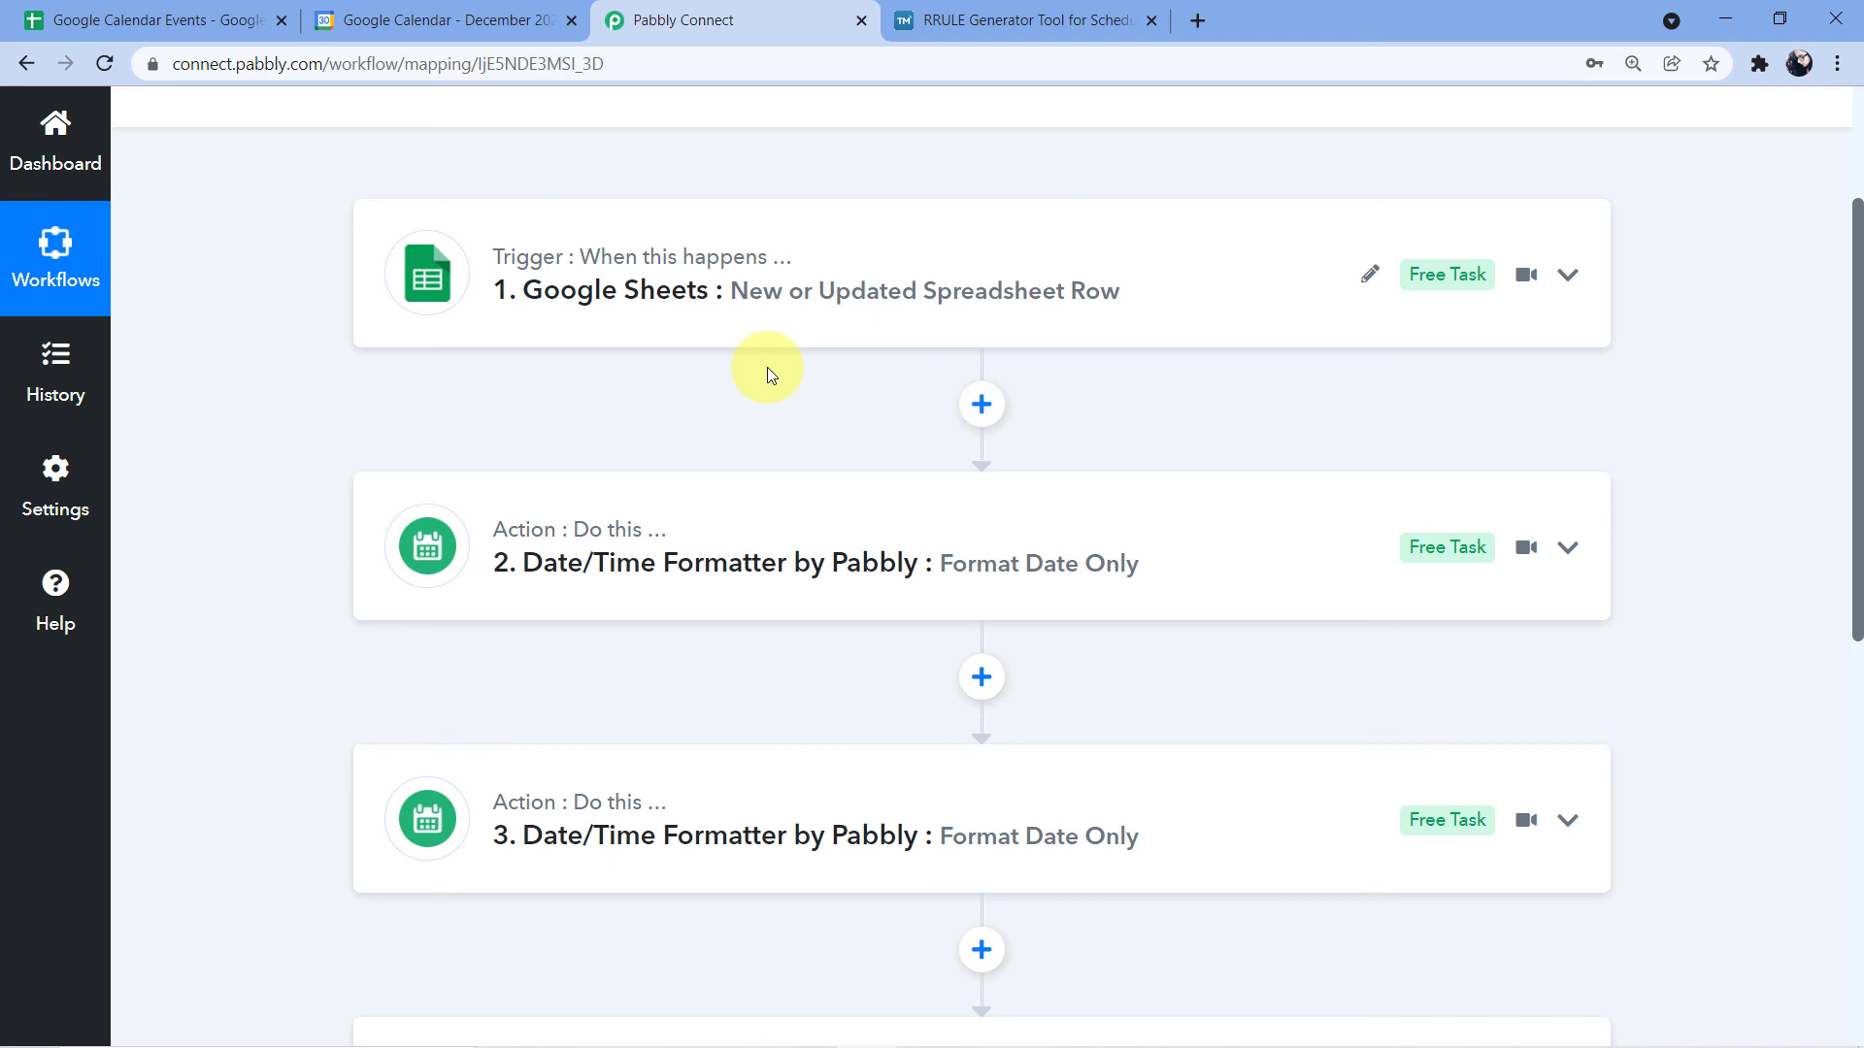
pyautogui.scroll(-1, 767, 367)
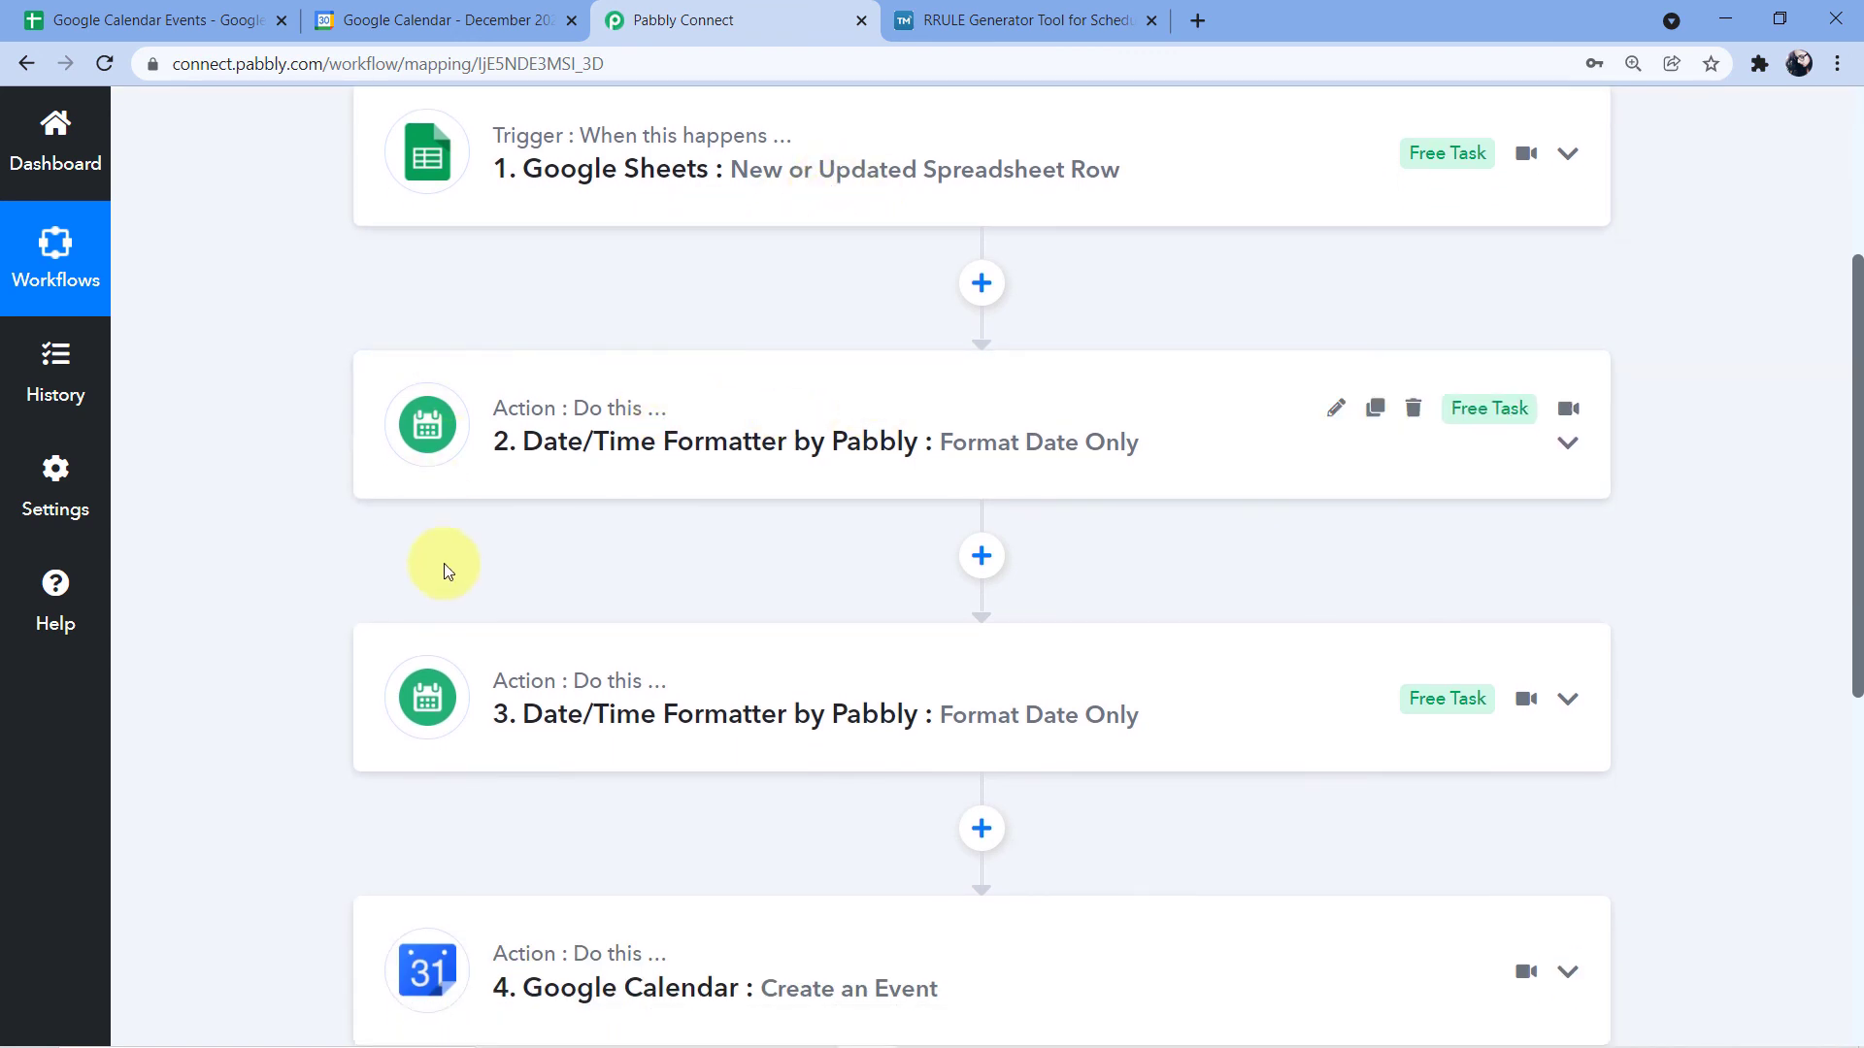
pyautogui.scroll(-2, 524, 514)
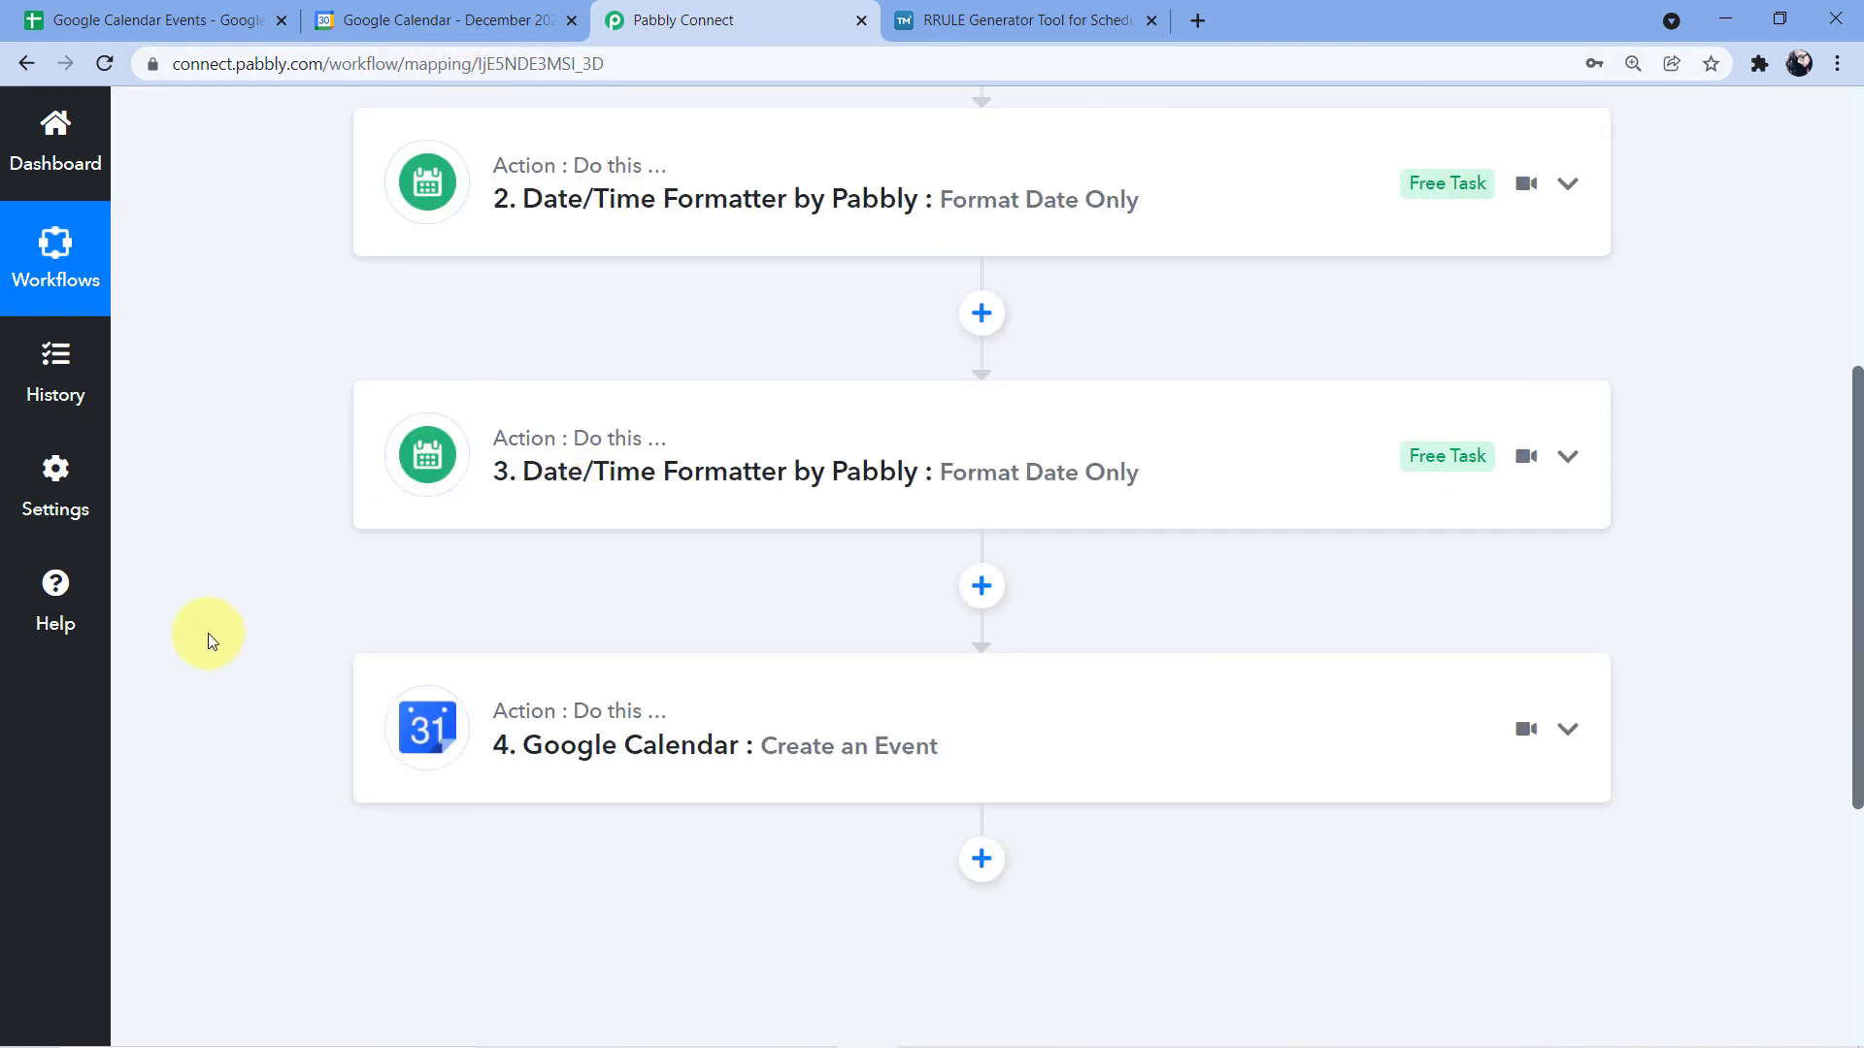
pyautogui.scroll(2, 544, 621)
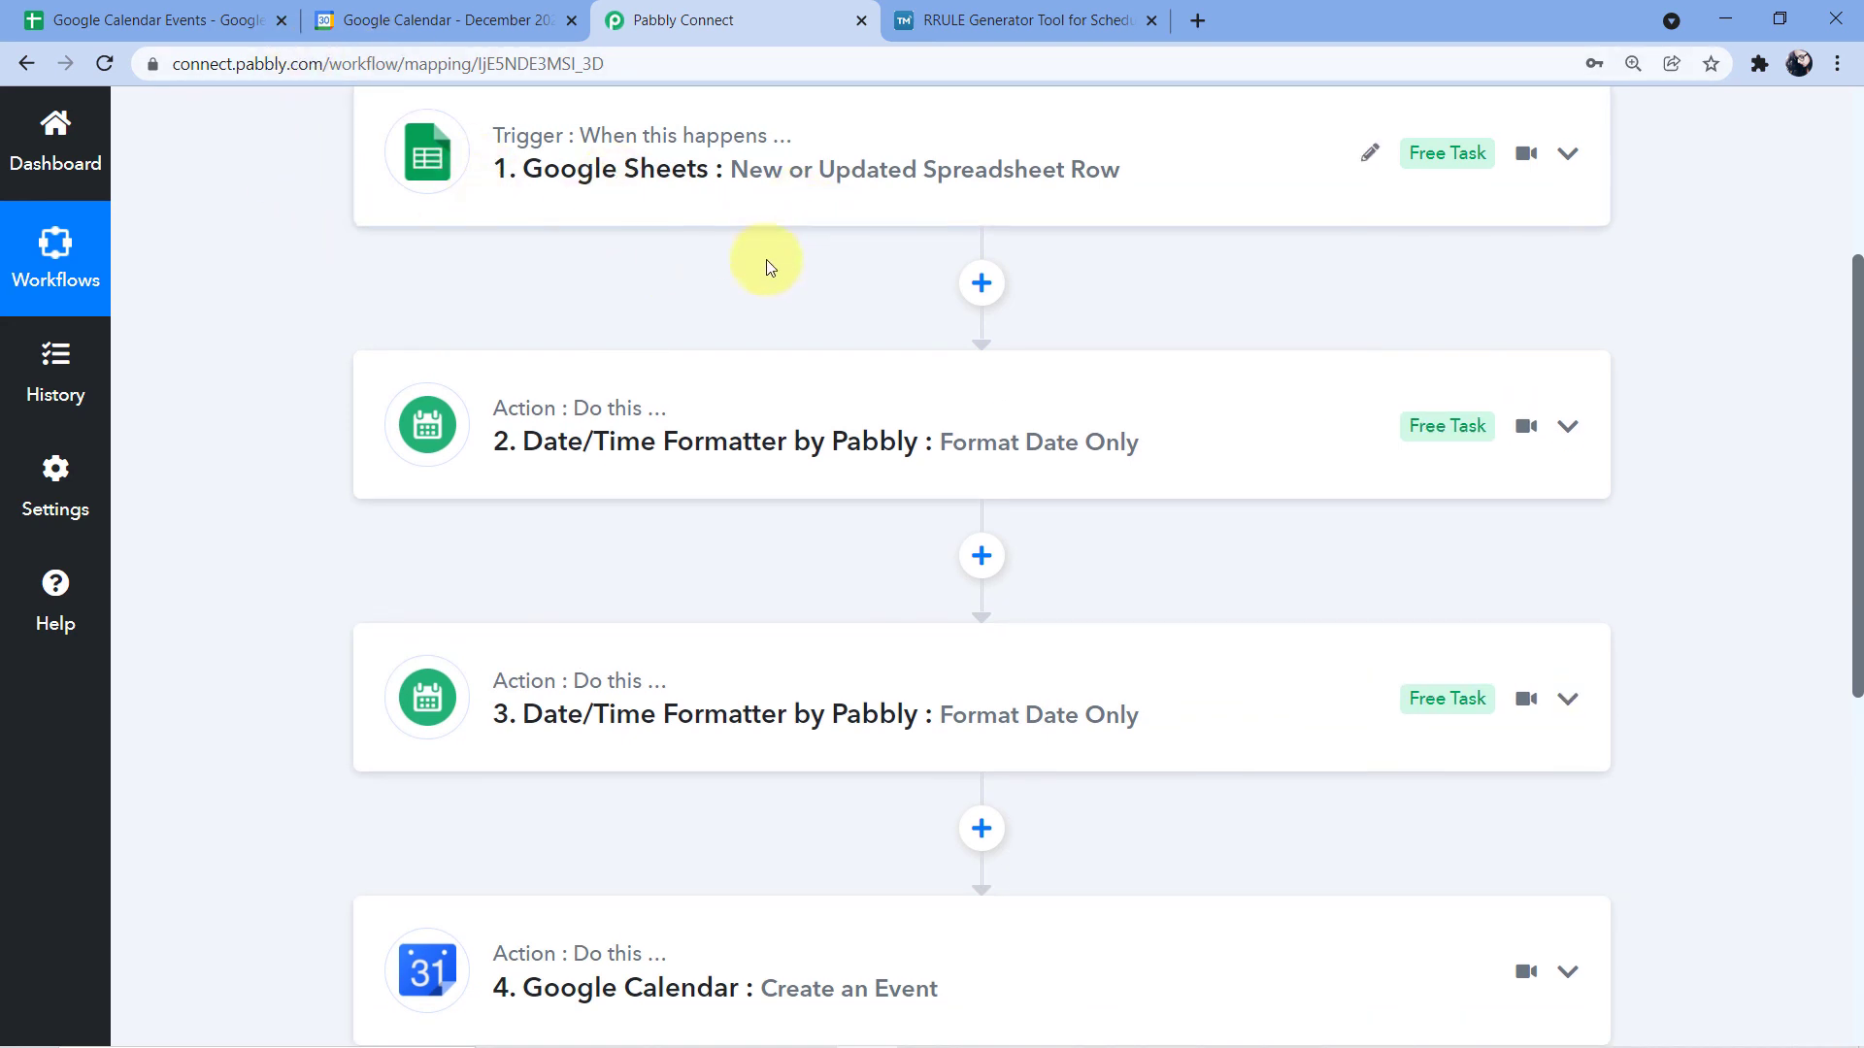
pyautogui.scroll(-1, 333, 166)
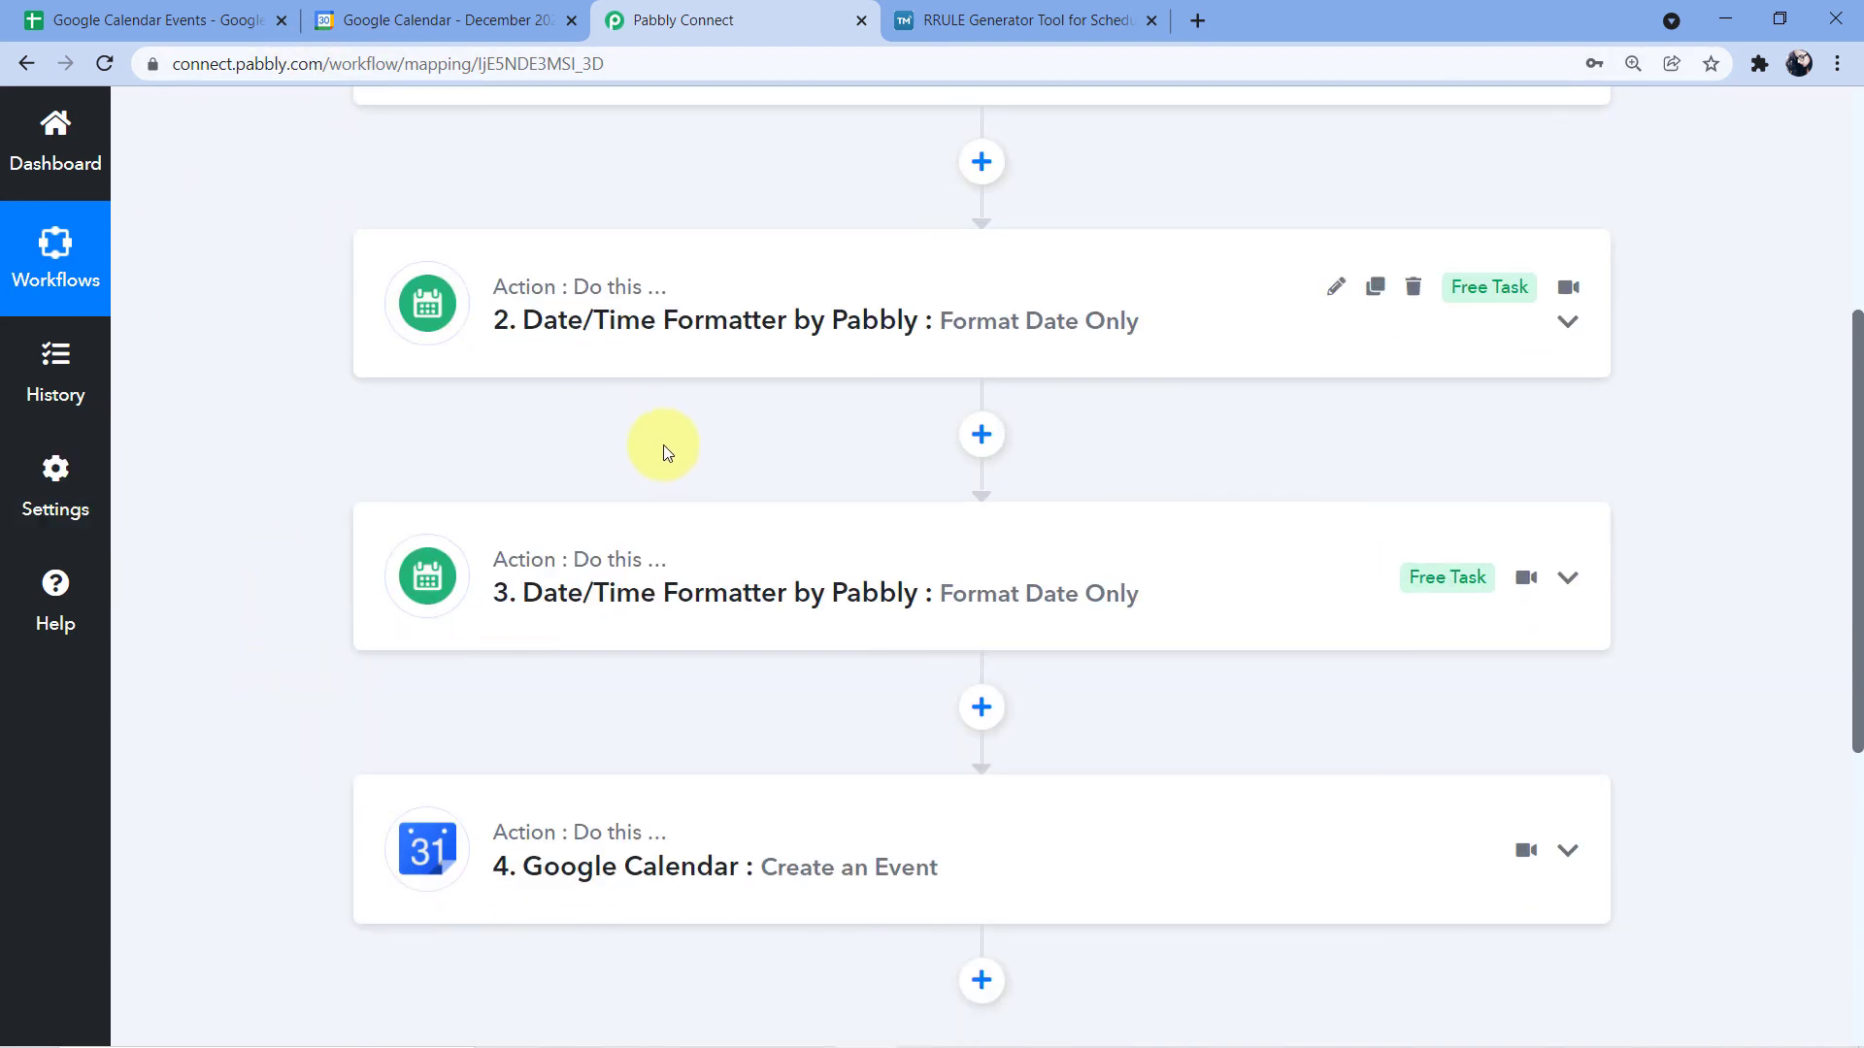
pyautogui.scroll(5, 825, 456)
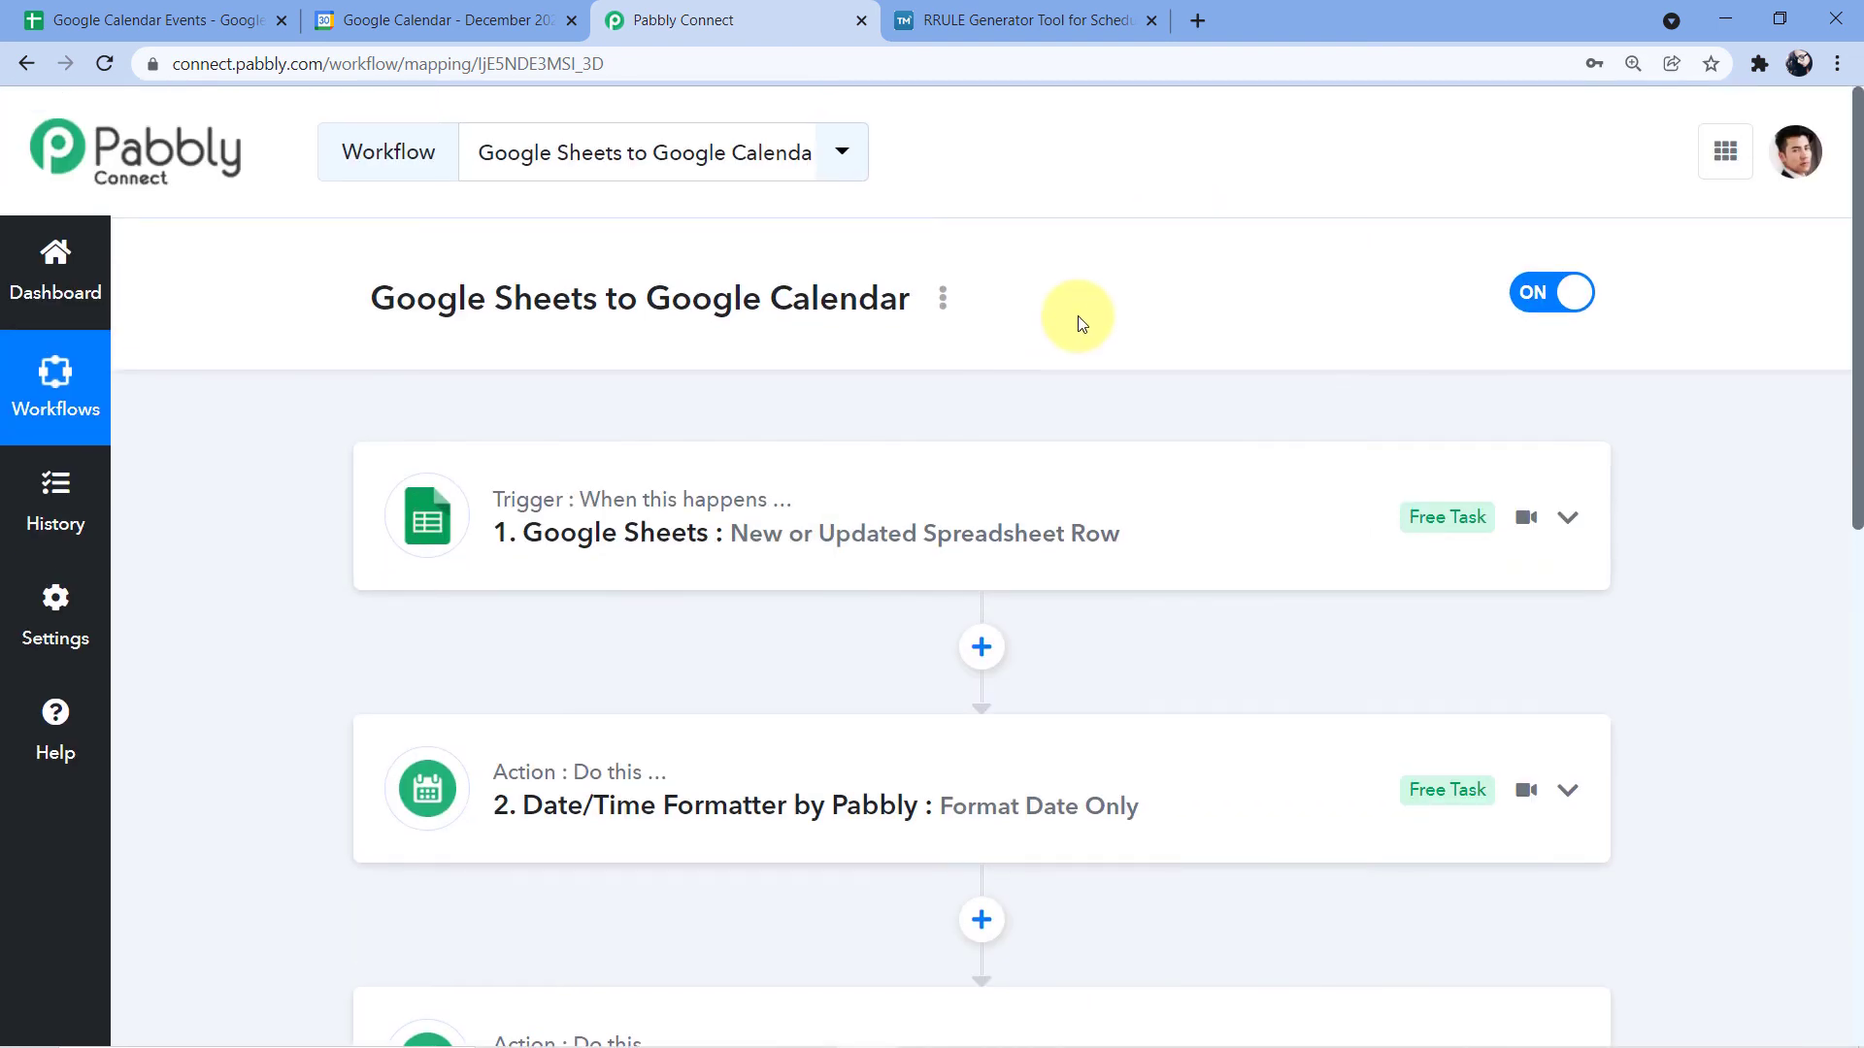